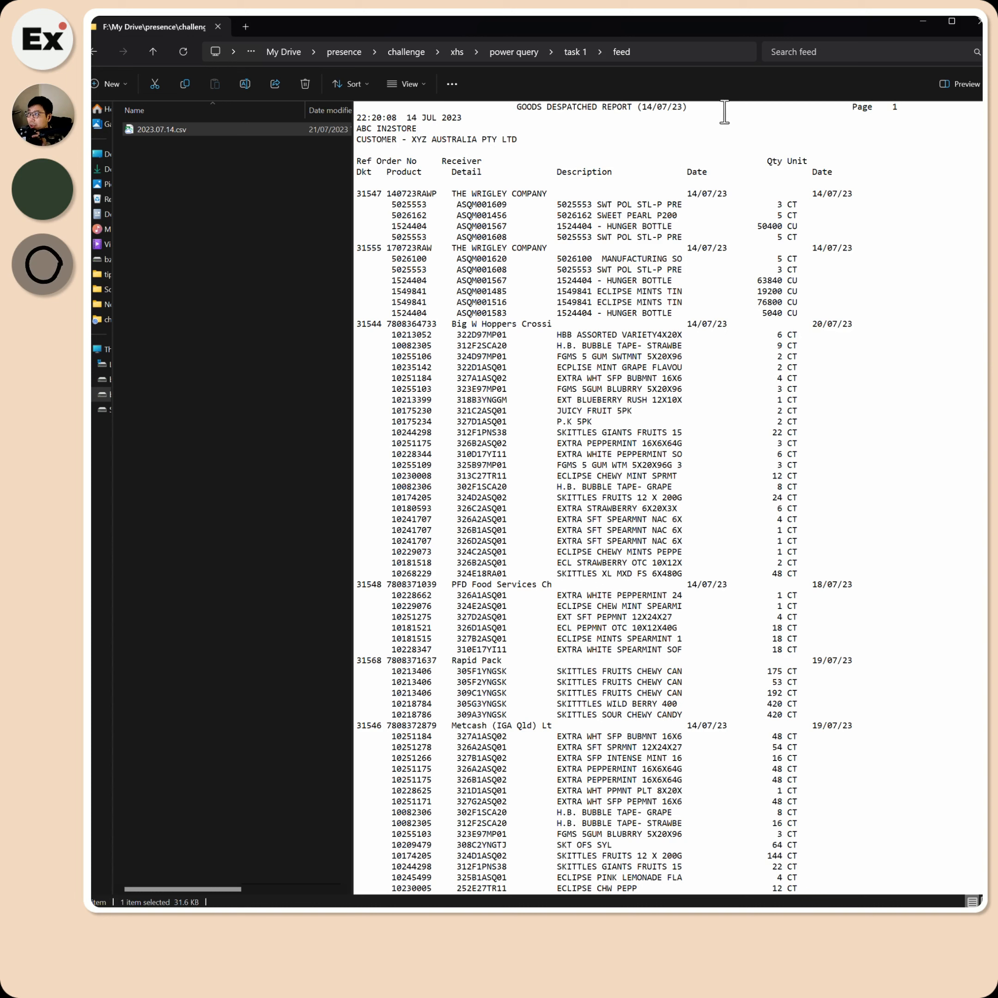
# Examine the goods despatched report in 2023.07.14.csv, from its header block through the order and product lines to the totals.
pyautogui.click(906, 110)
pyautogui.click(517, 106)
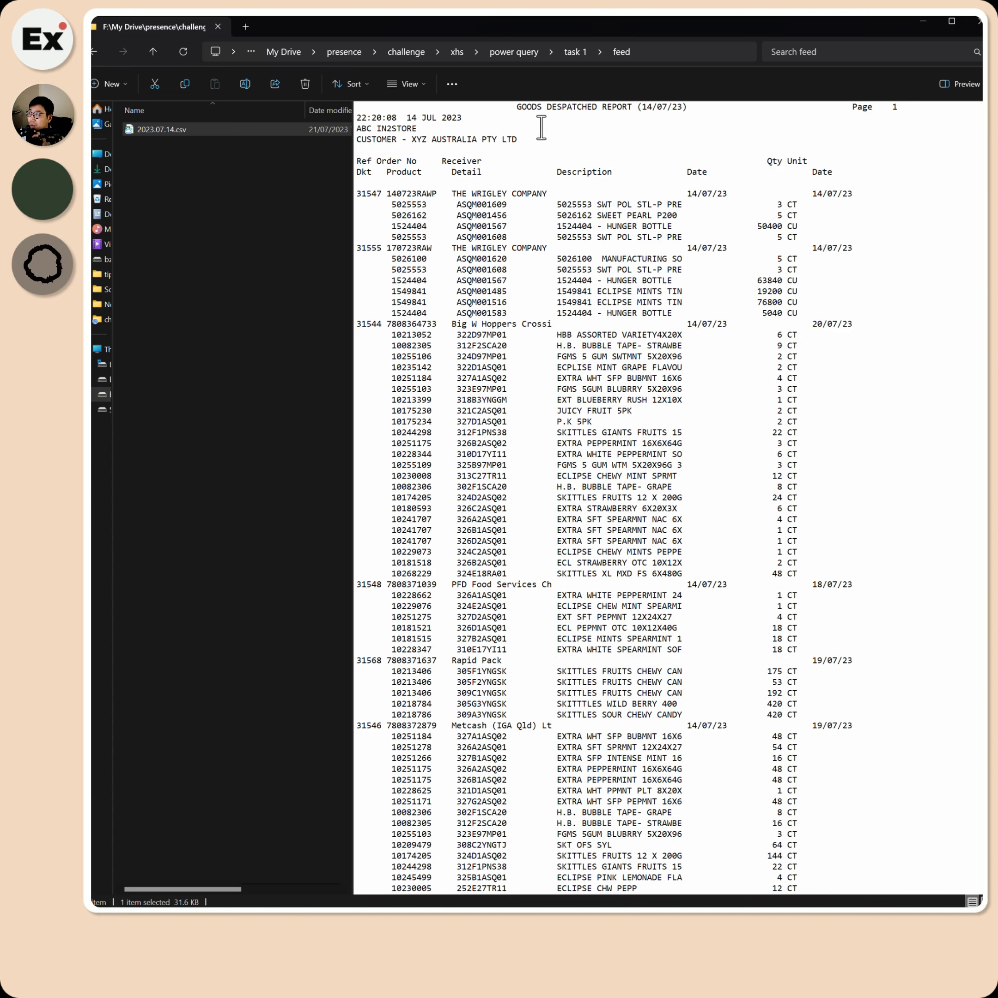
pyautogui.click(516, 138)
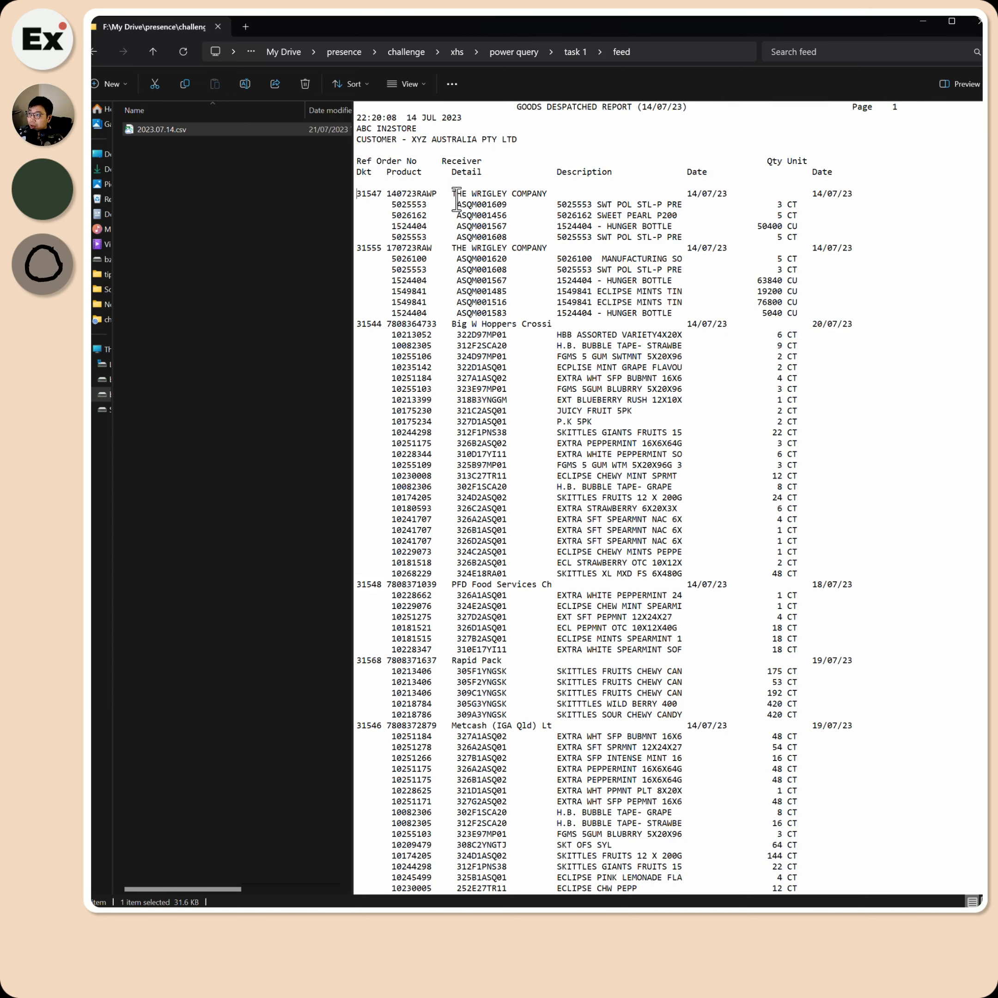
pyautogui.click(393, 205)
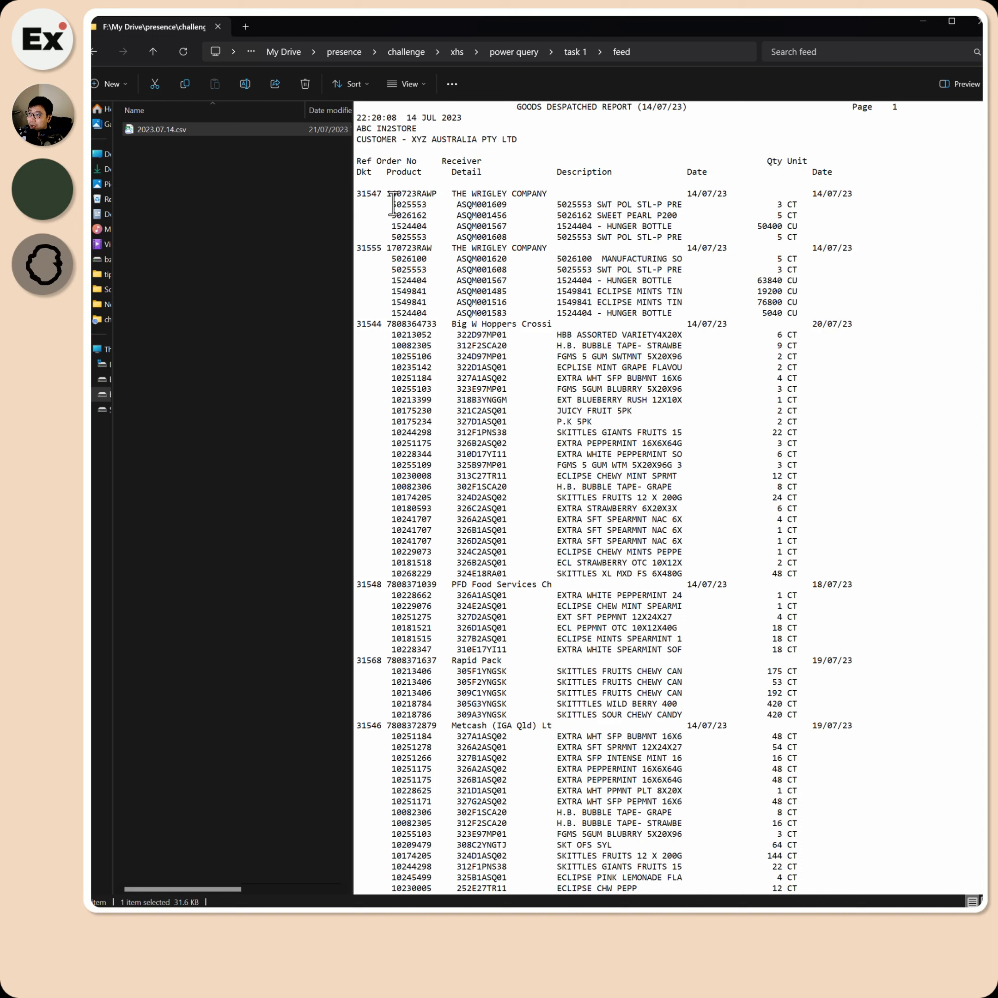
pyautogui.click(418, 204)
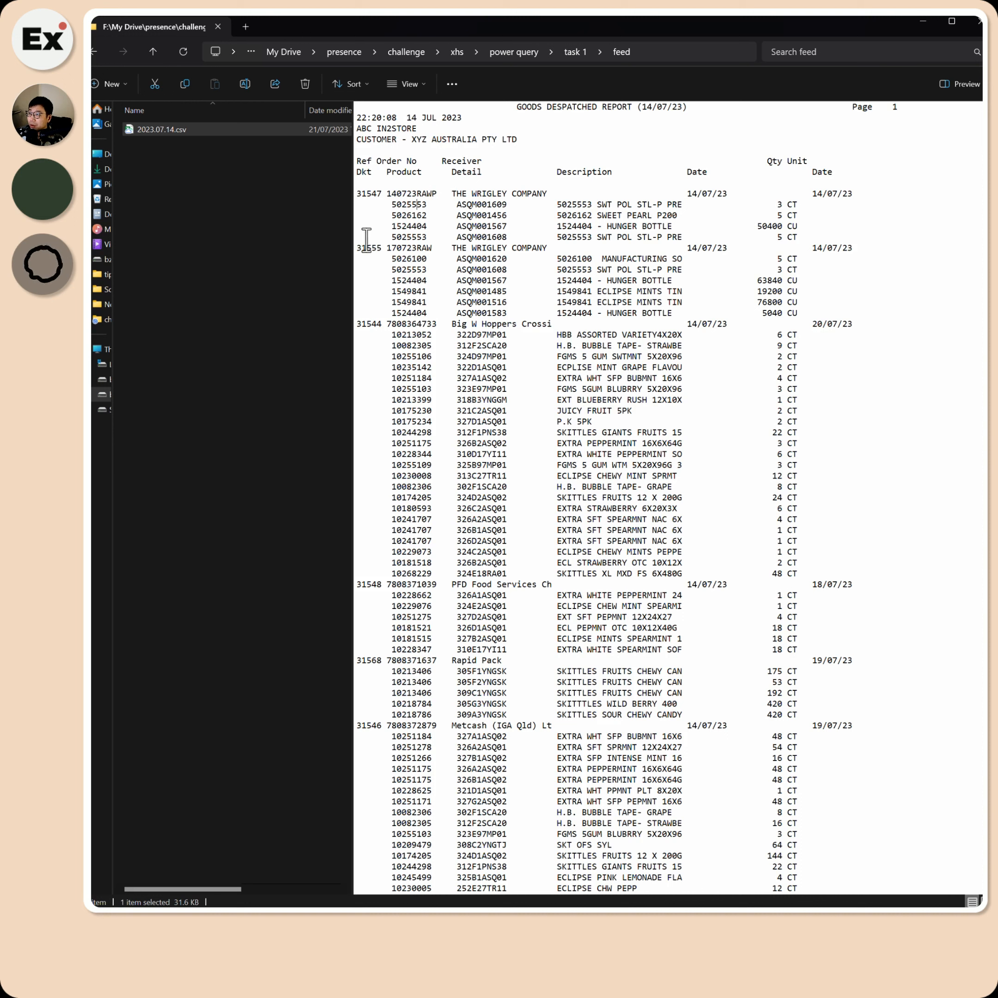
pyautogui.click(412, 281)
pyautogui.scroll(-1, 535, 580)
pyautogui.scroll(-20, 534, 581)
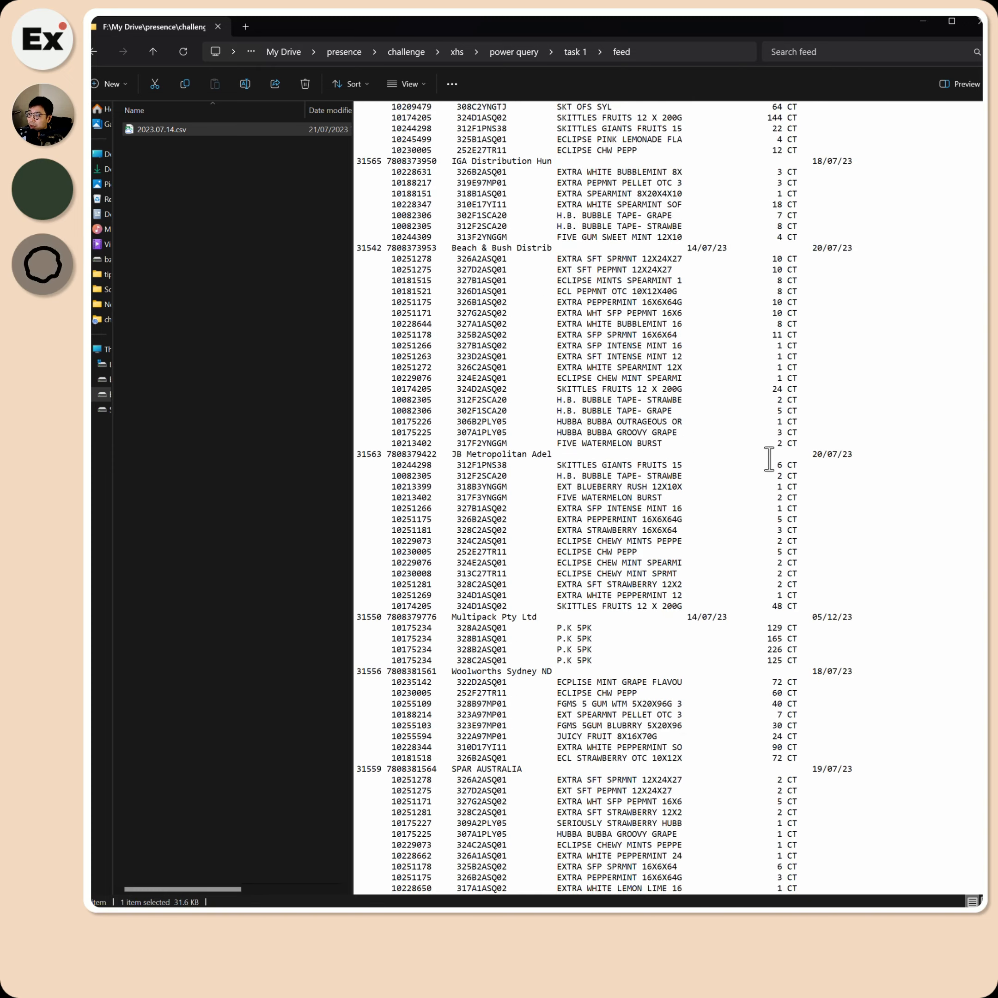
pyautogui.scroll(-20, 941, 847)
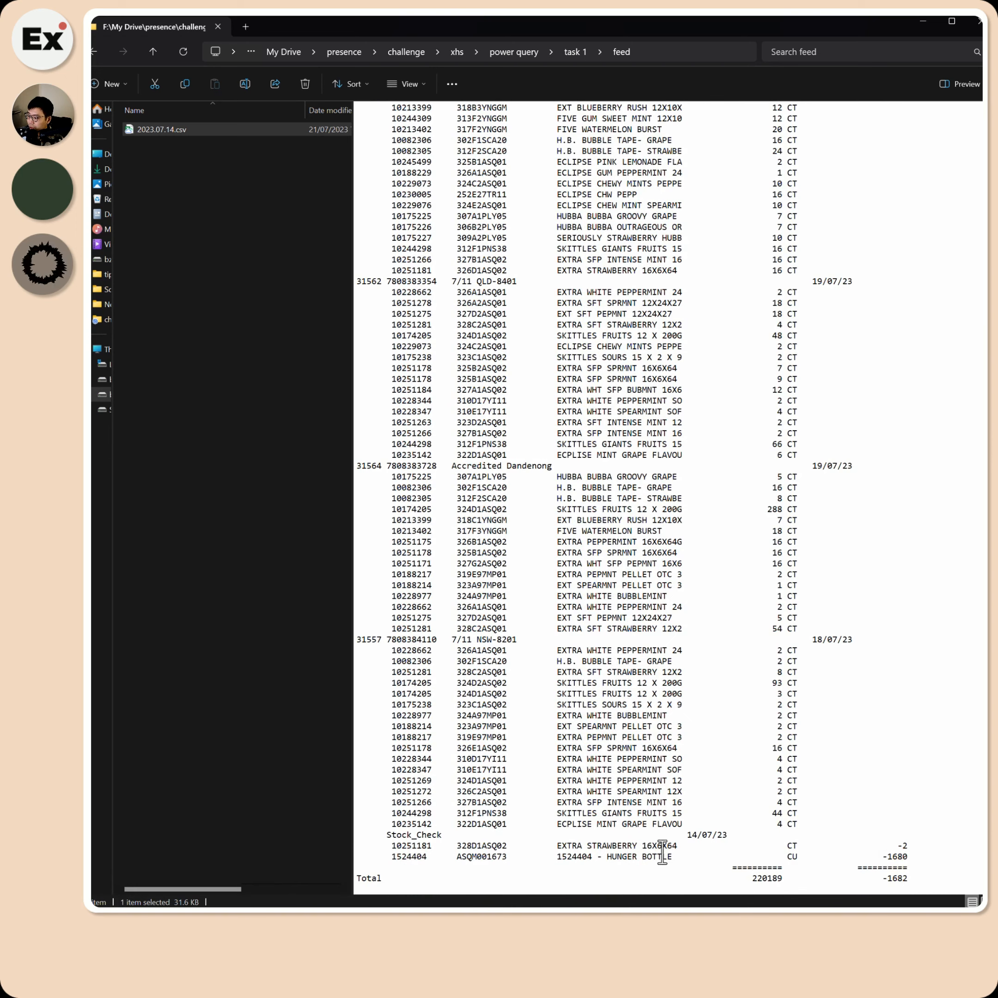
pyautogui.scroll(20, 969, 839)
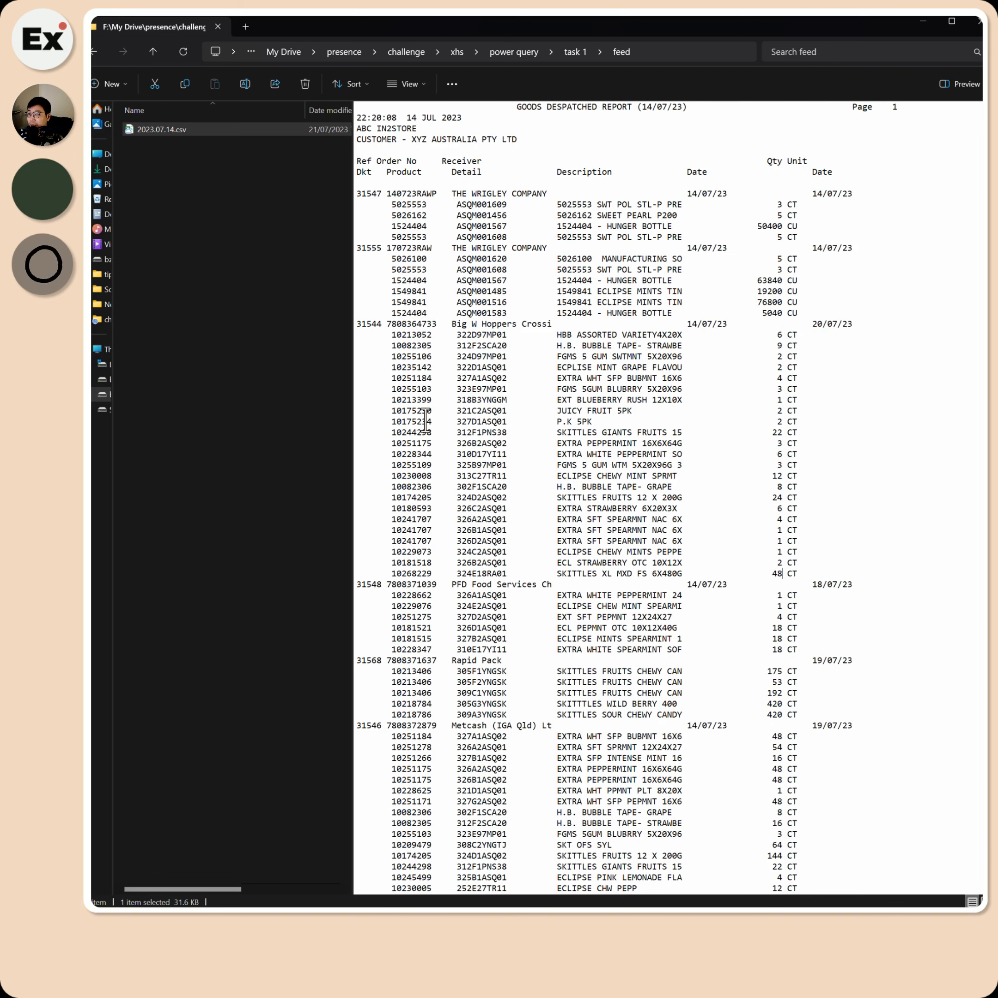
pyautogui.click(247, 195)
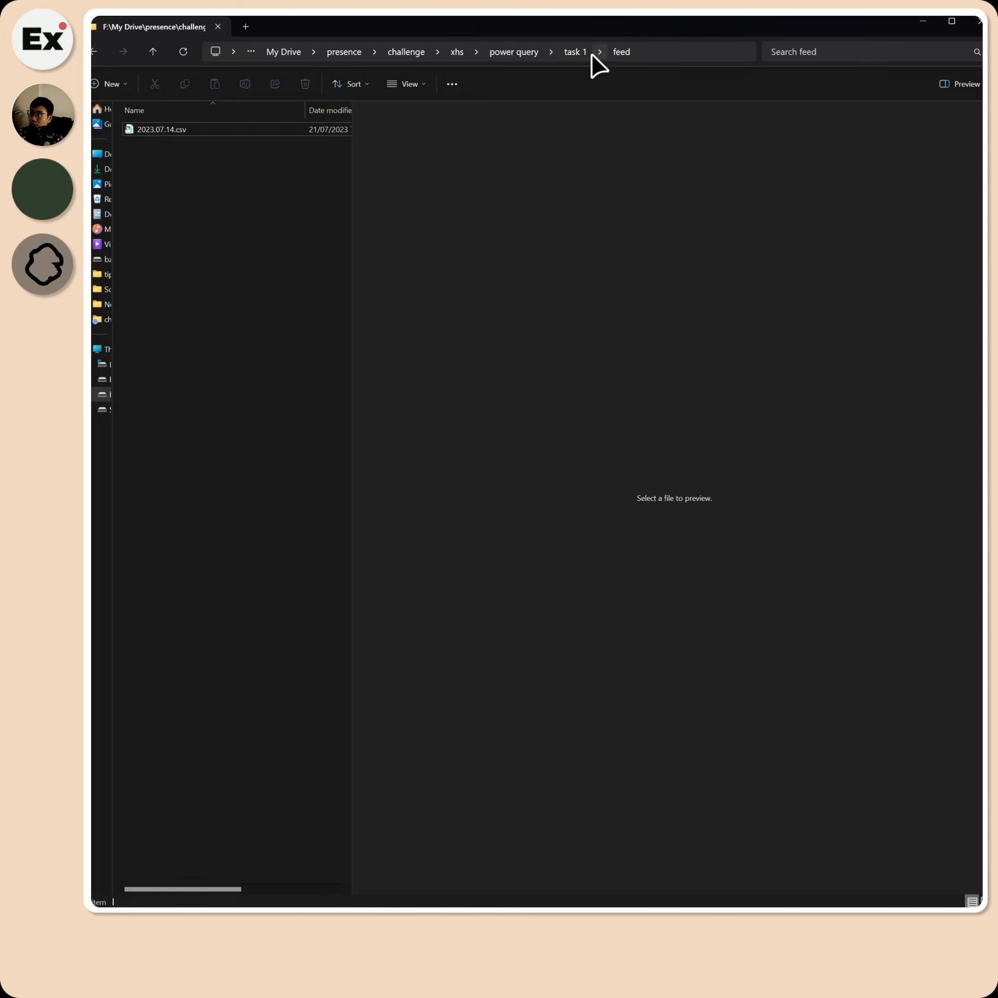
pyautogui.click(166, 137)
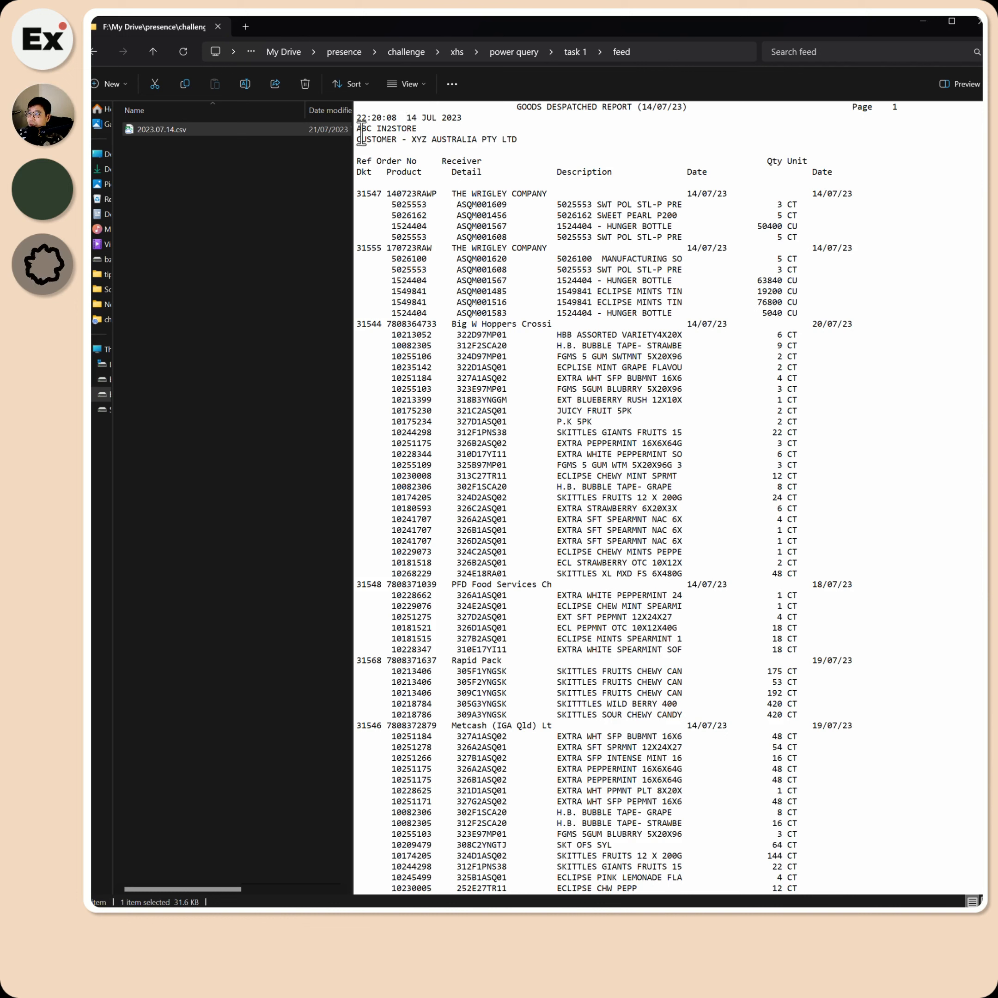
pyautogui.click(409, 117)
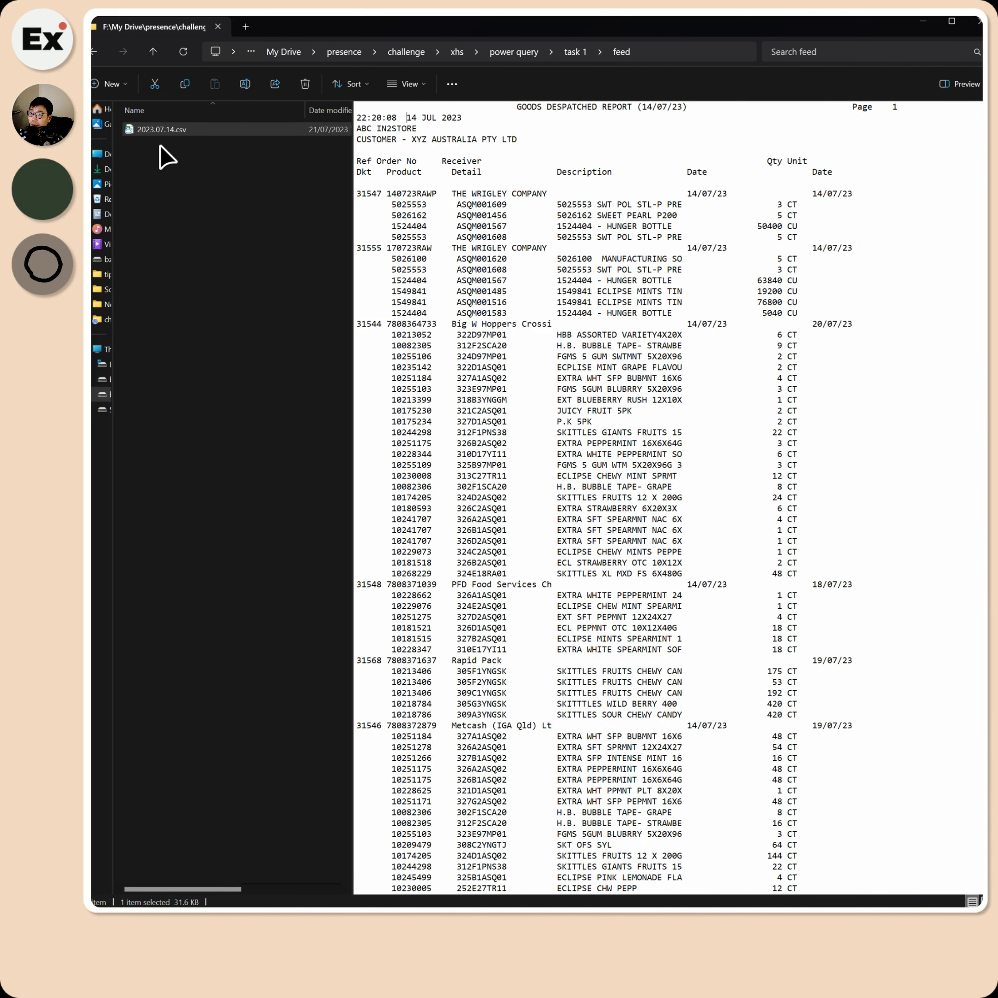
# Go up to the task 1 folder and open workflow.xlsx in Excel.
pyautogui.click(576, 54)
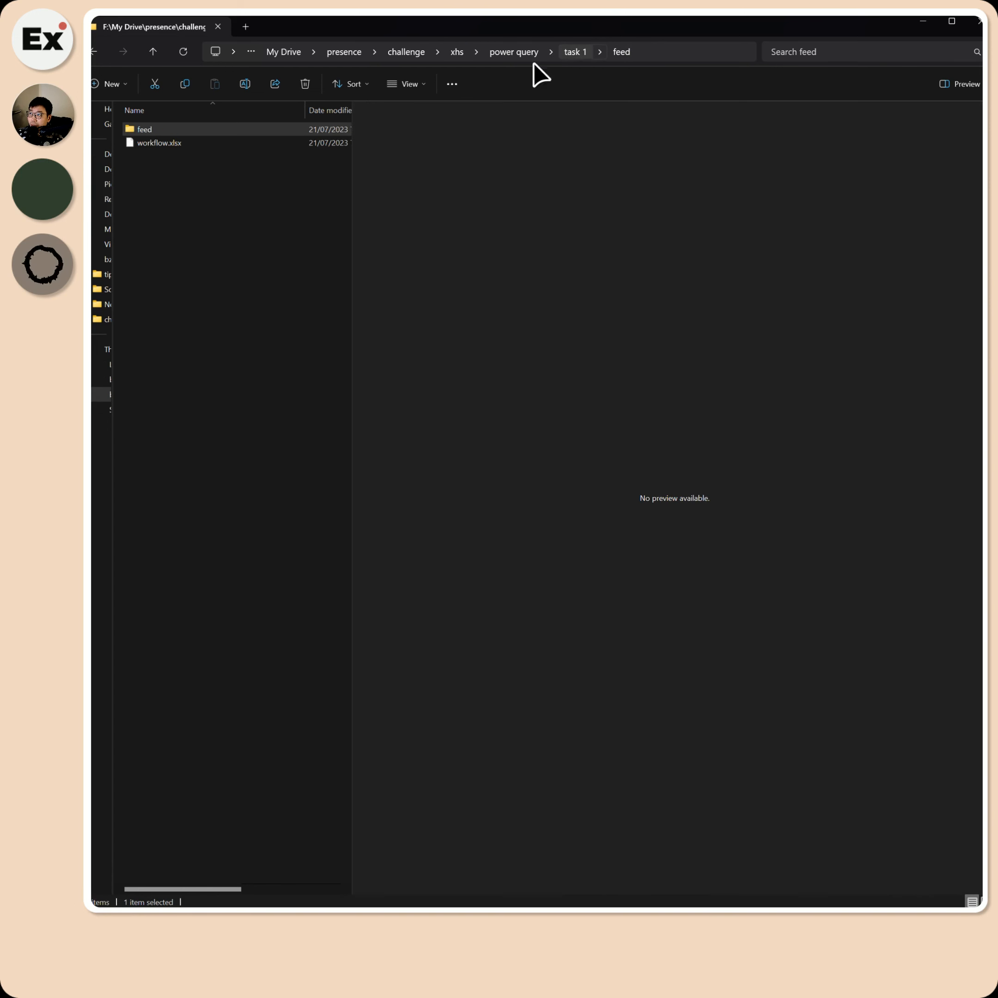
pyautogui.click(173, 147)
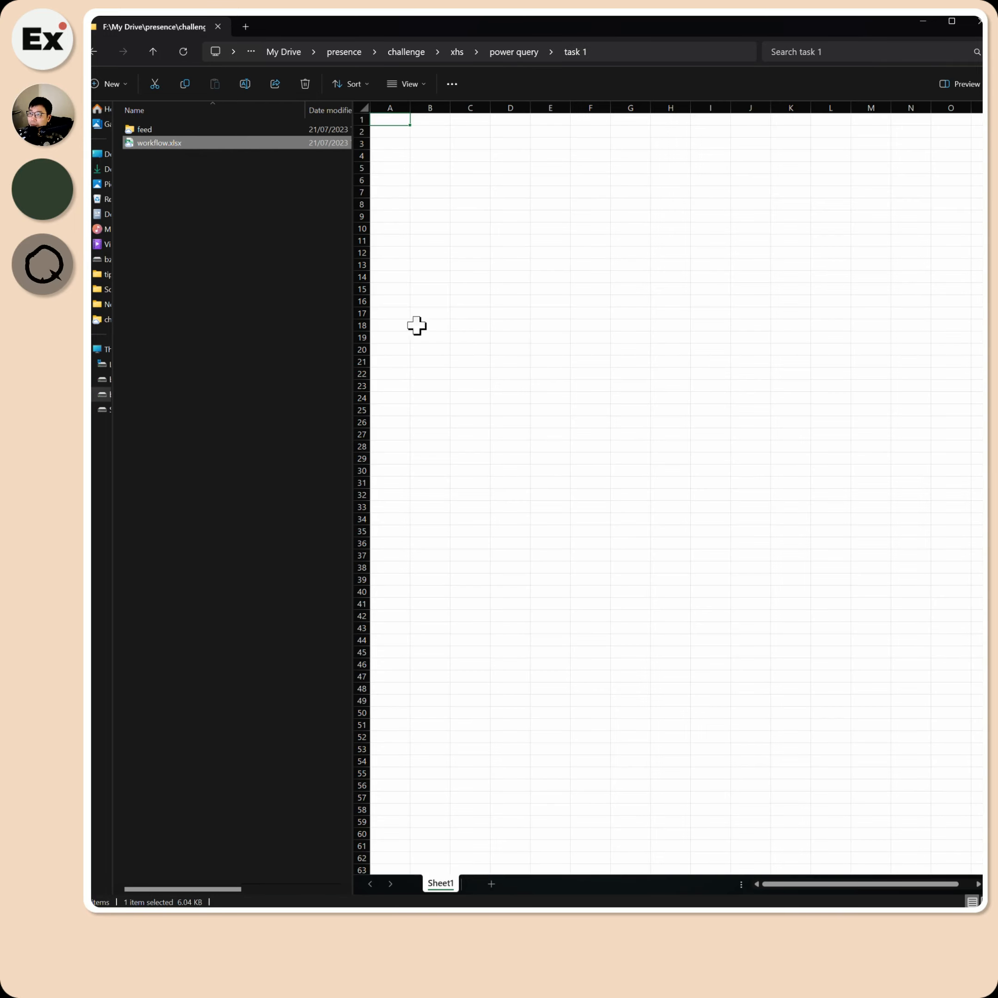
pyautogui.doubleClick(178, 141)
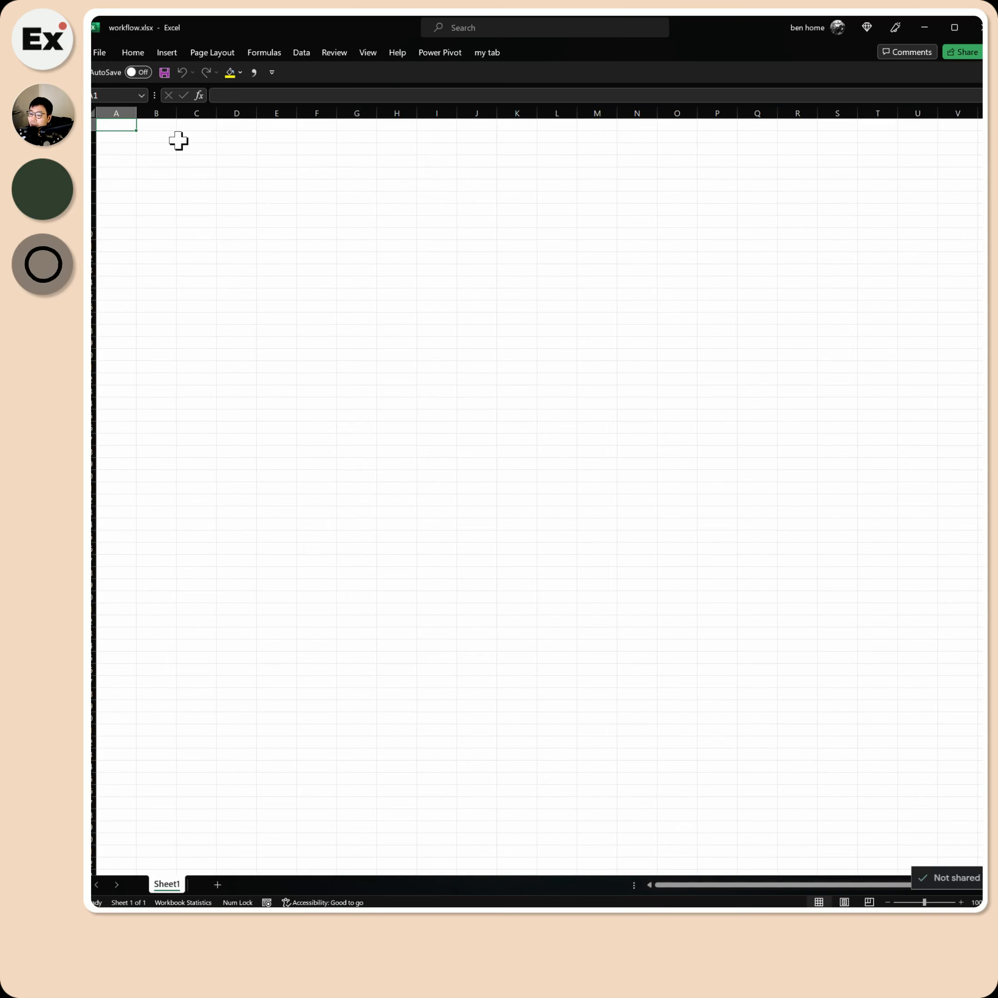
# Get data from the folder challenge\xhs\power query\task 1\feed and open its file list for transformation in Power Query.
pyautogui.click(308, 54)
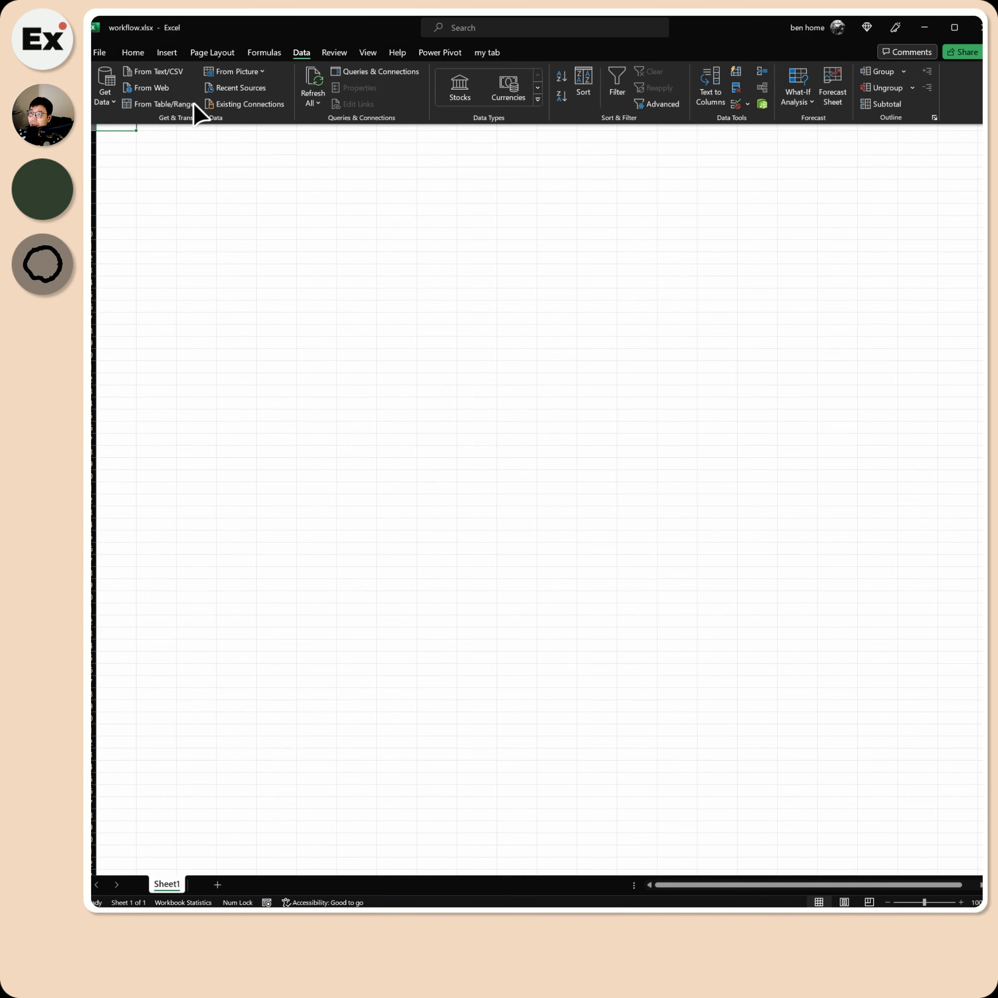
pyautogui.click(104, 96)
pyautogui.moveTo(211, 127)
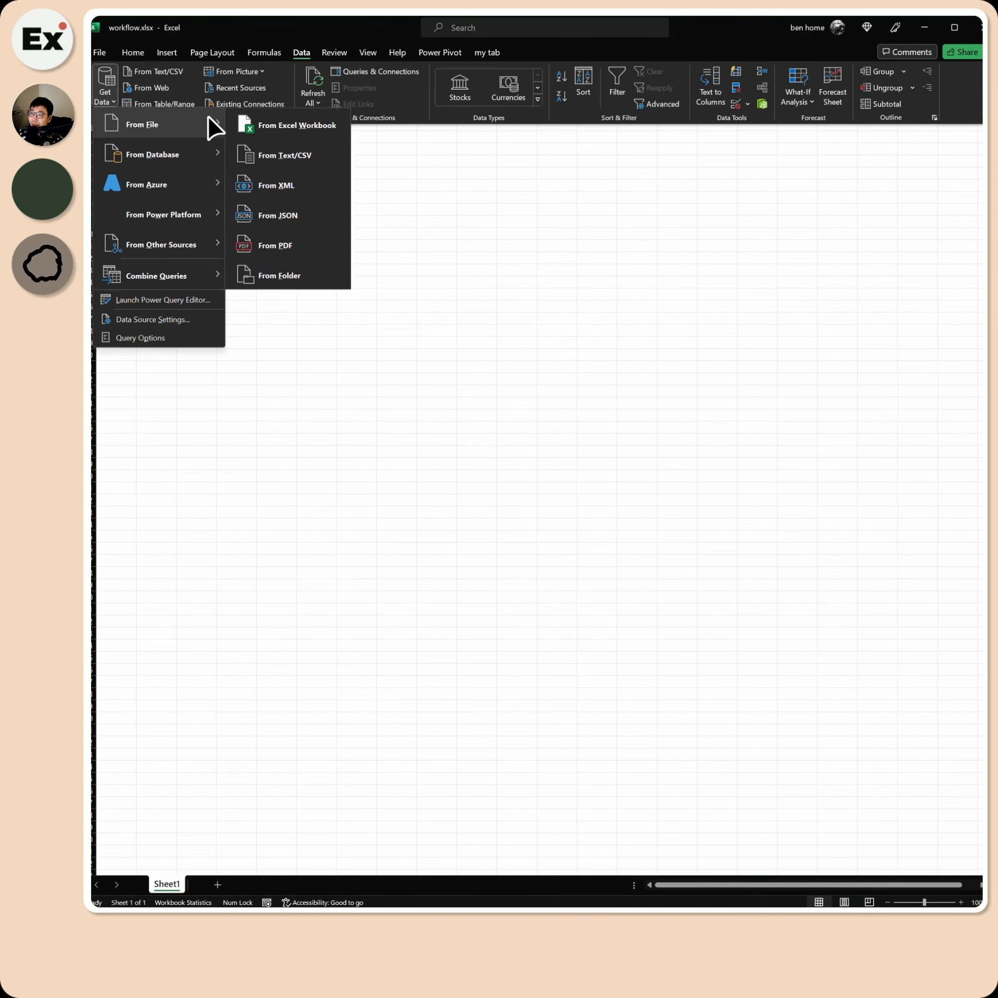
pyautogui.click(270, 275)
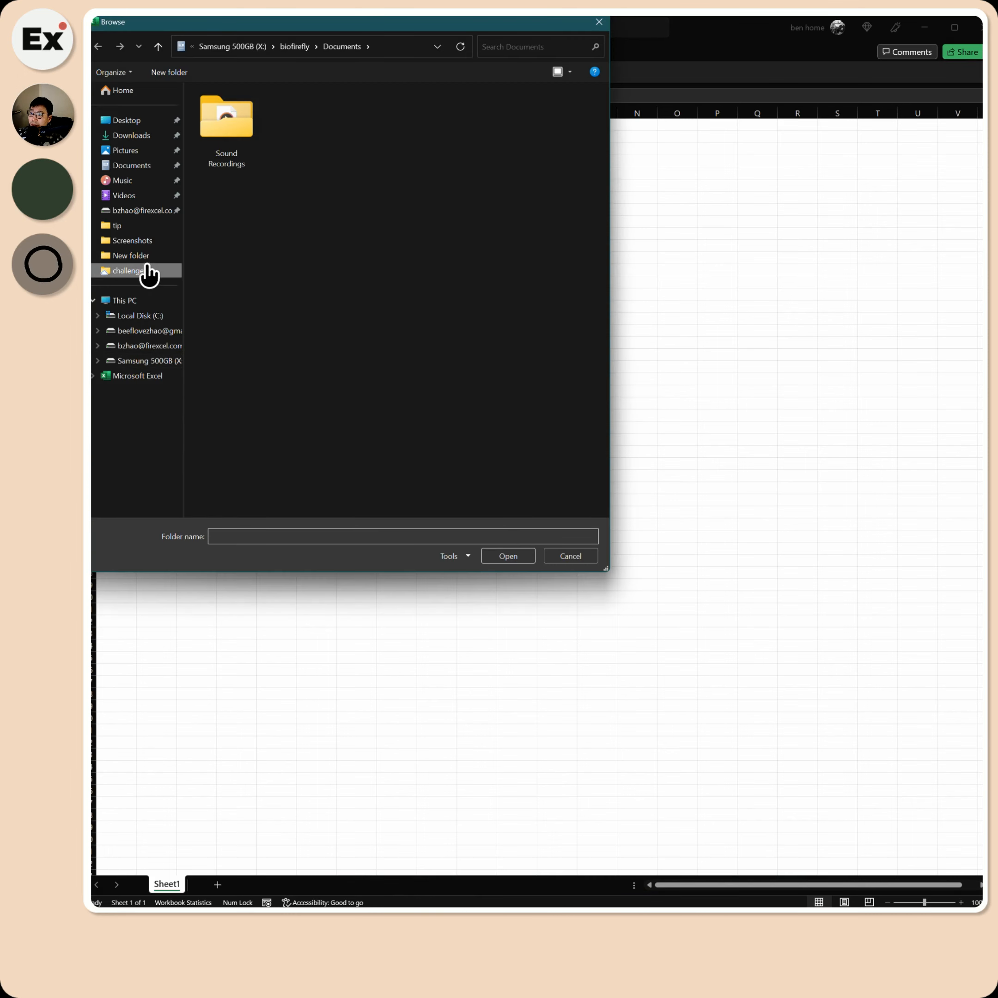
pyautogui.click(143, 270)
pyautogui.doubleClick(239, 110)
pyautogui.doubleClick(236, 110)
pyautogui.doubleClick(283, 111)
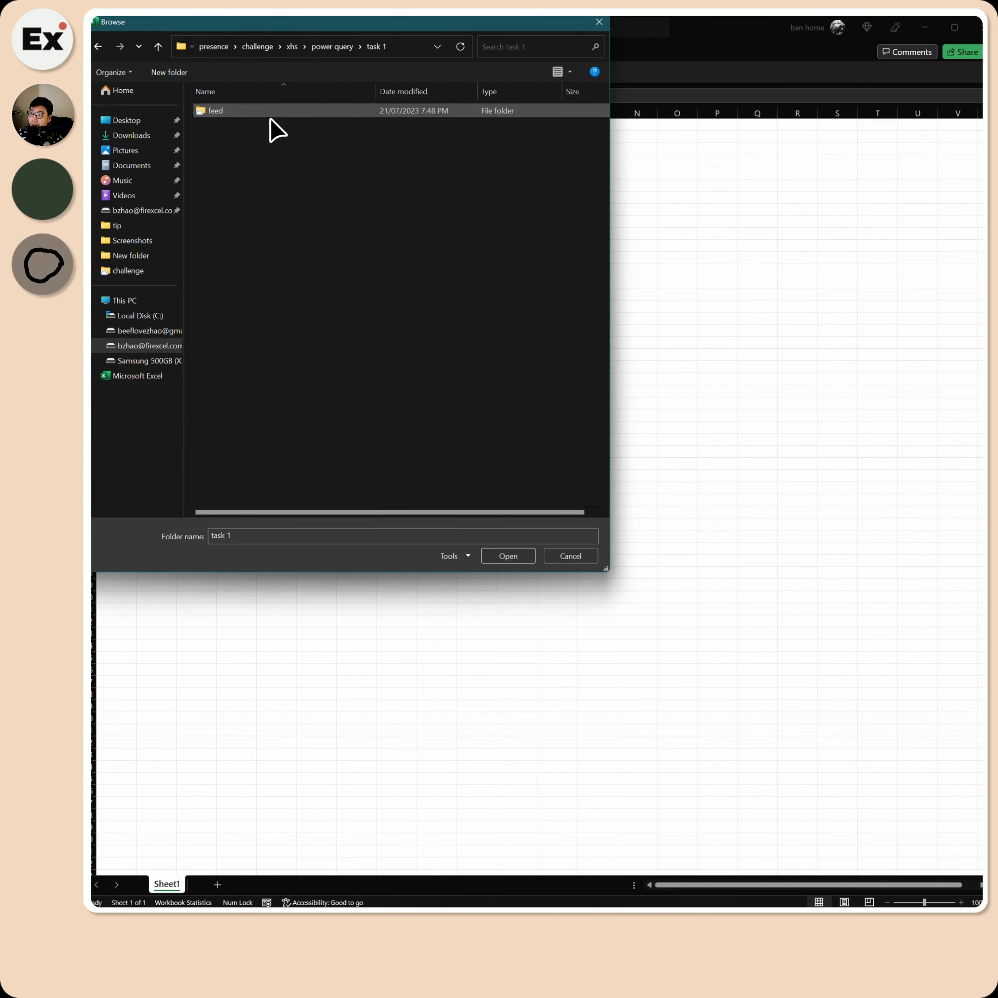
pyautogui.click(216, 112)
pyautogui.click(487, 557)
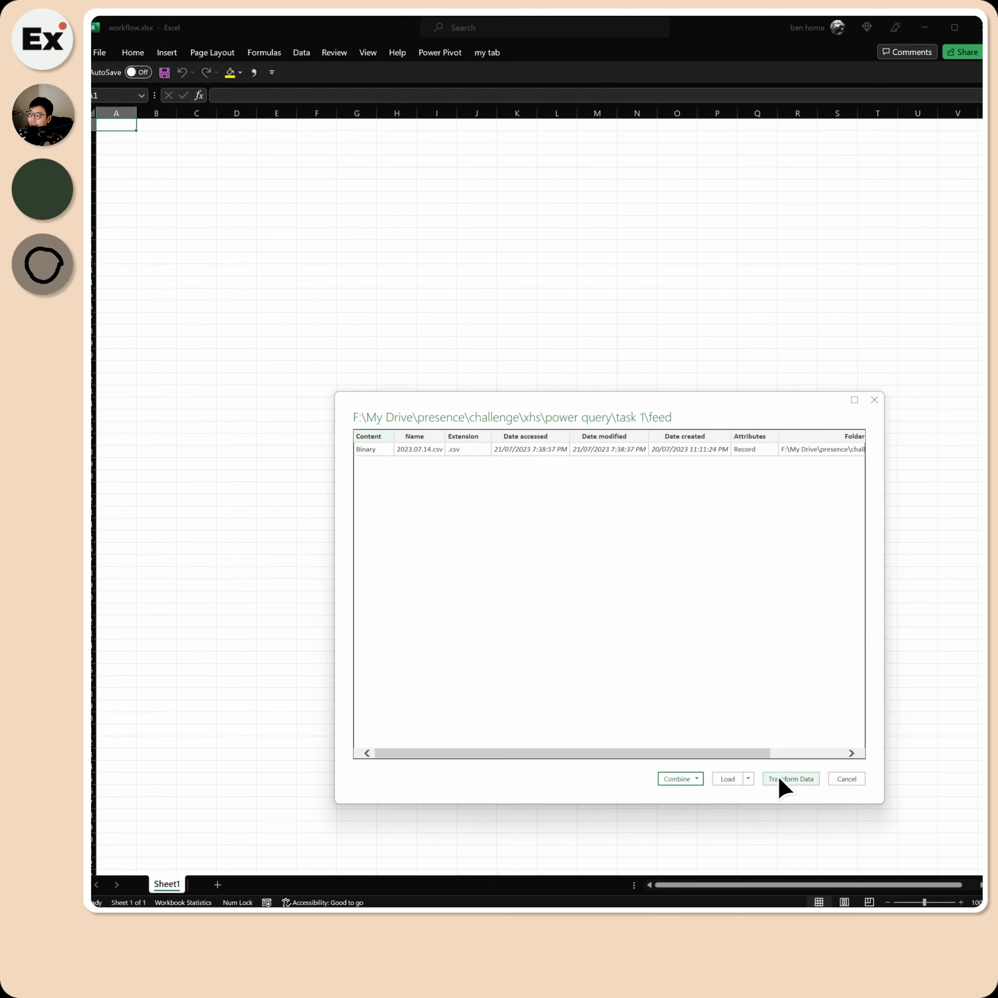
pyautogui.click(789, 779)
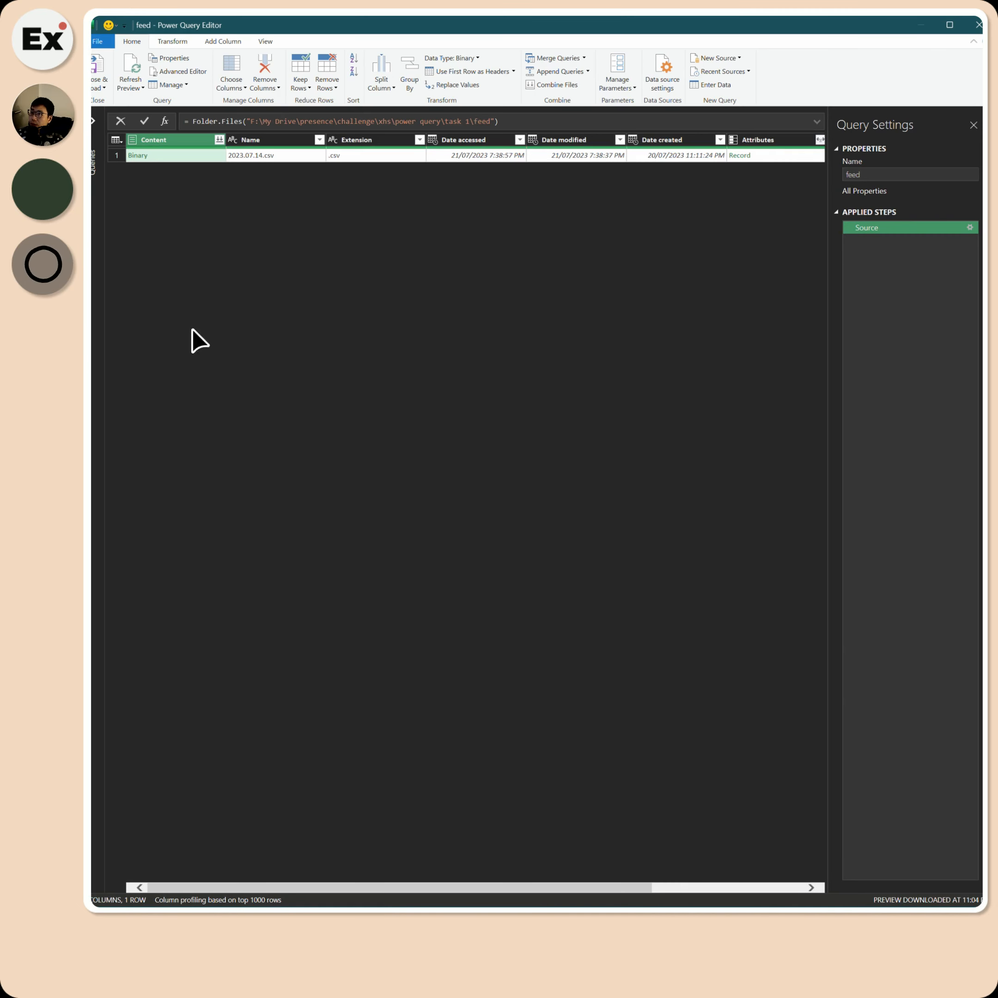
# Combine the files of the Content column, using Comma as the delimiter.
pyautogui.click(219, 140)
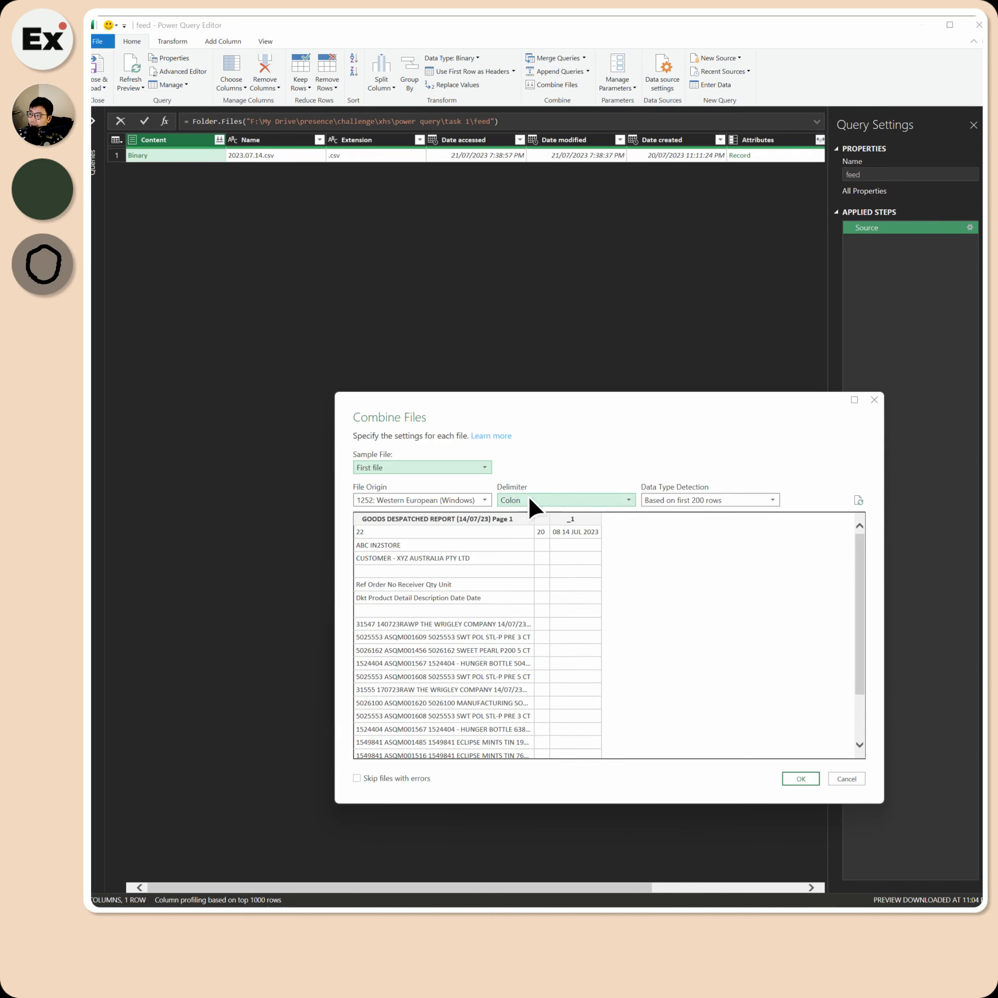
pyautogui.click(626, 499)
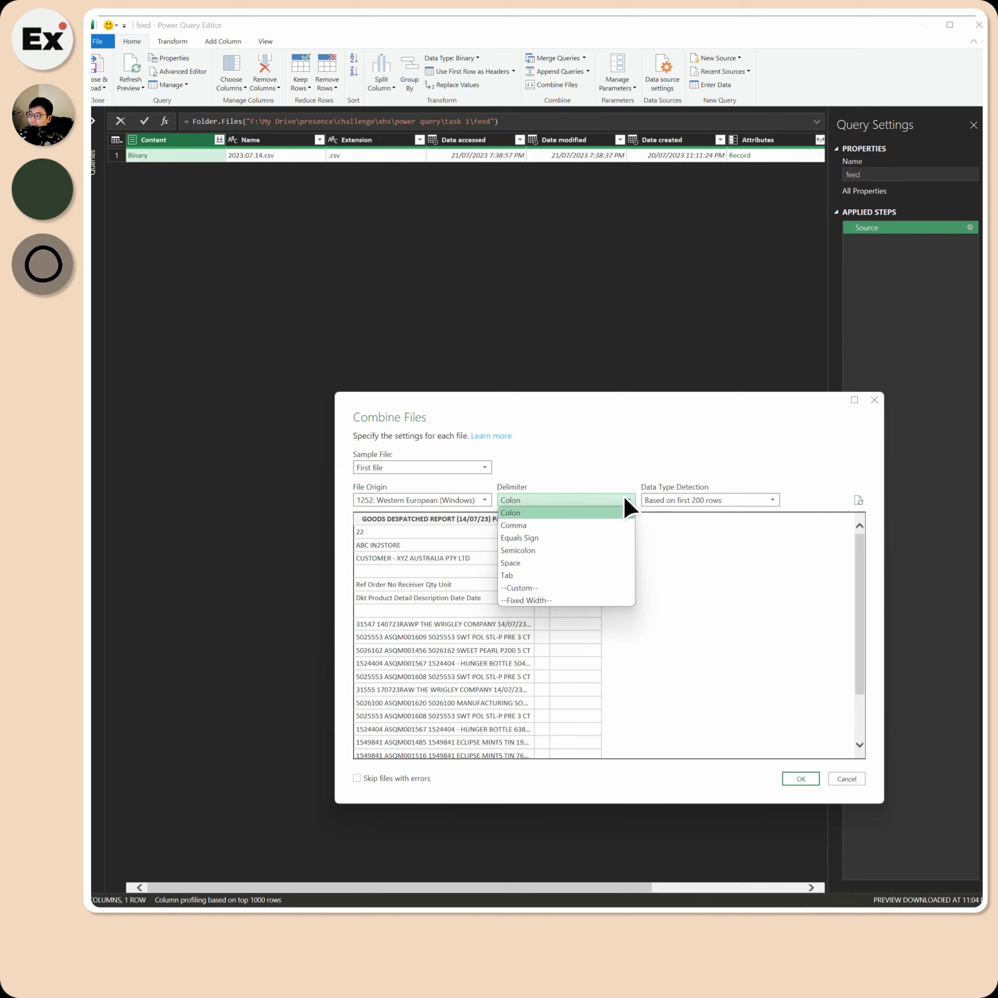
pyautogui.click(574, 524)
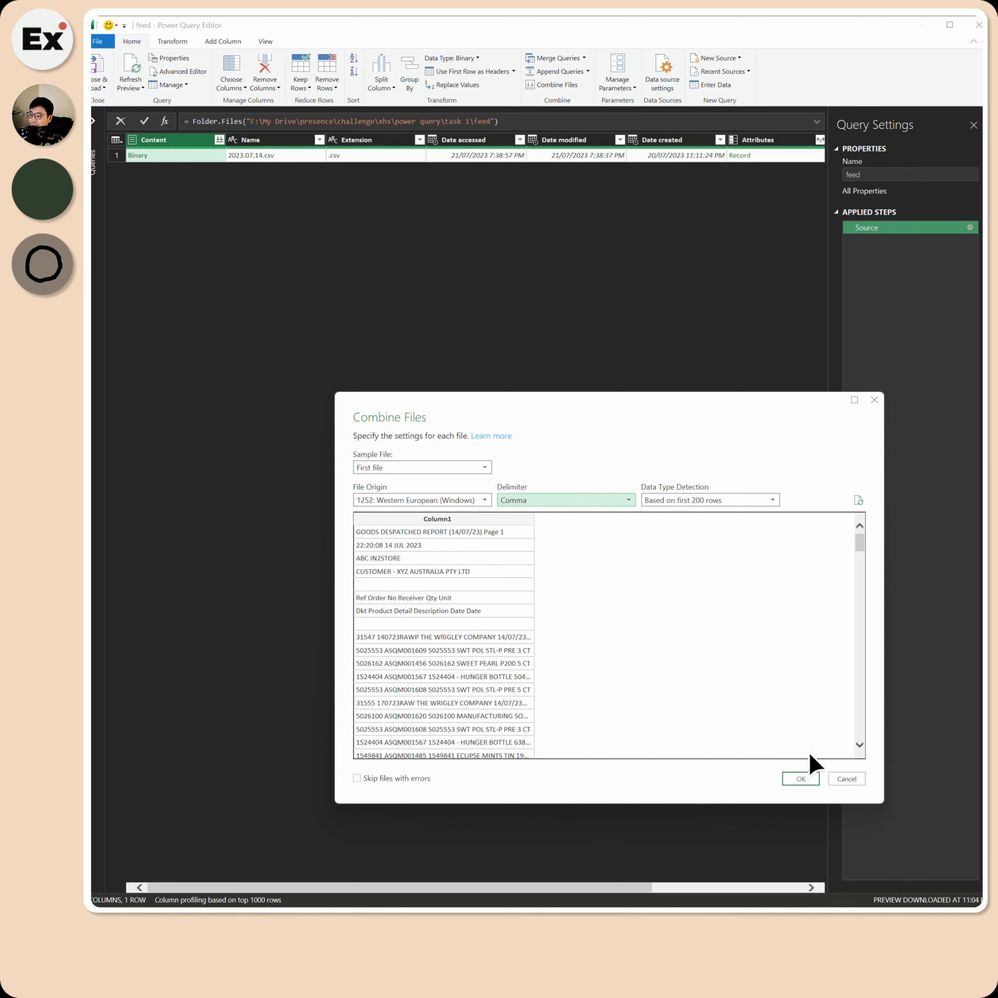
pyautogui.click(800, 778)
# Collapse the Transform File query group and show the feed query.
pyautogui.click(105, 149)
pyautogui.click(100, 147)
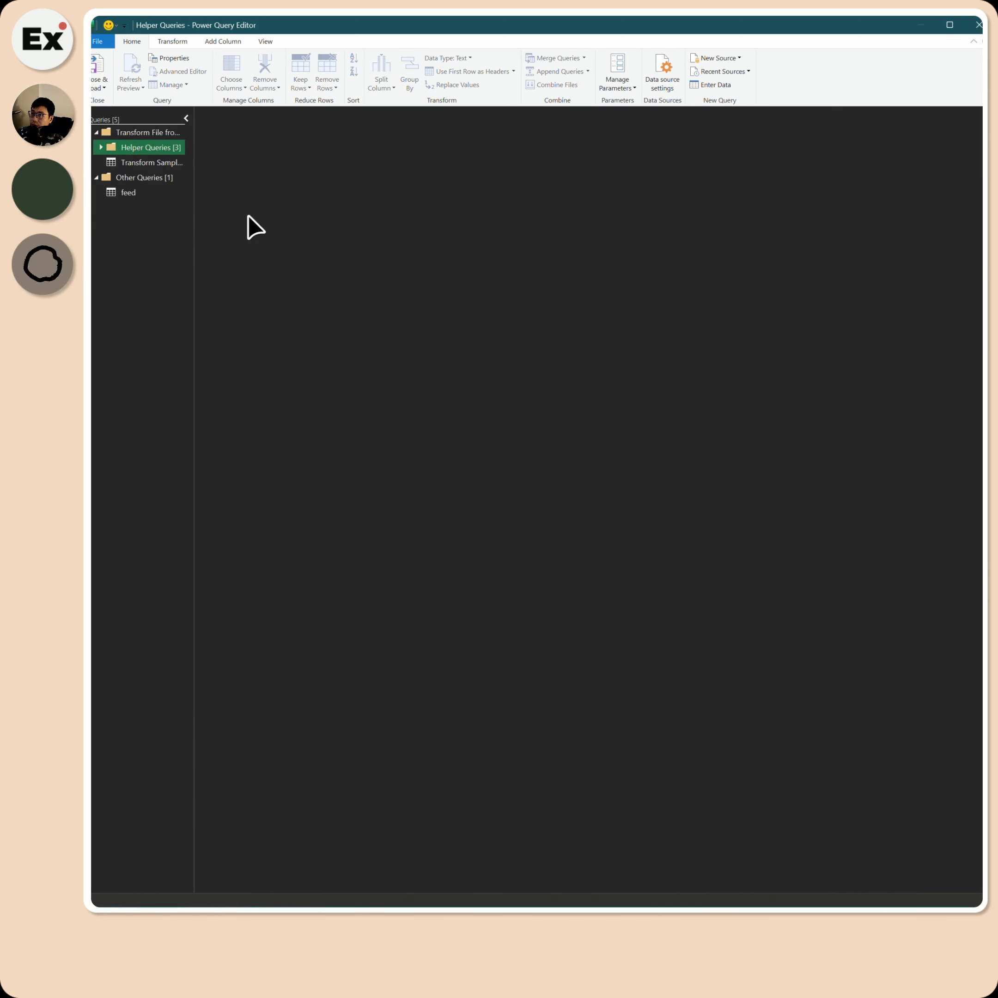
pyautogui.click(96, 133)
pyautogui.click(125, 160)
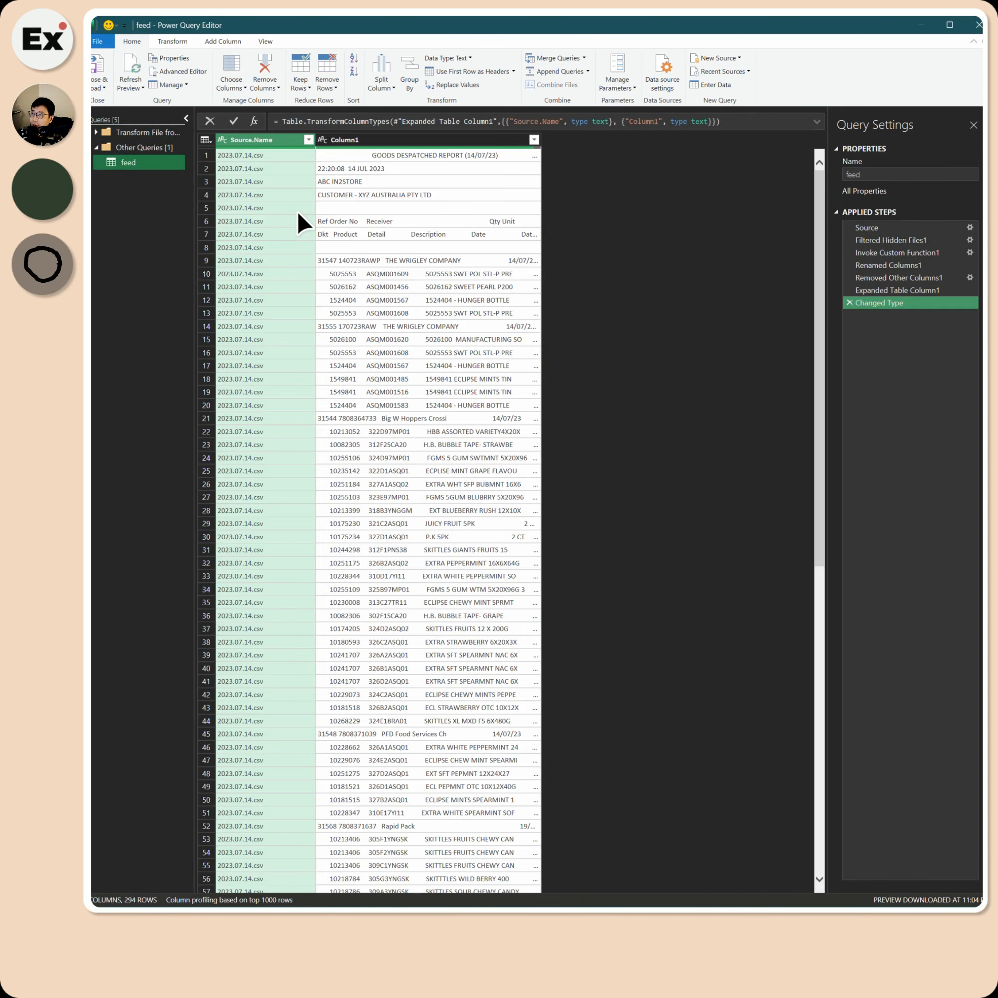
# Rename the feed query as raw.
pyautogui.click(279, 140)
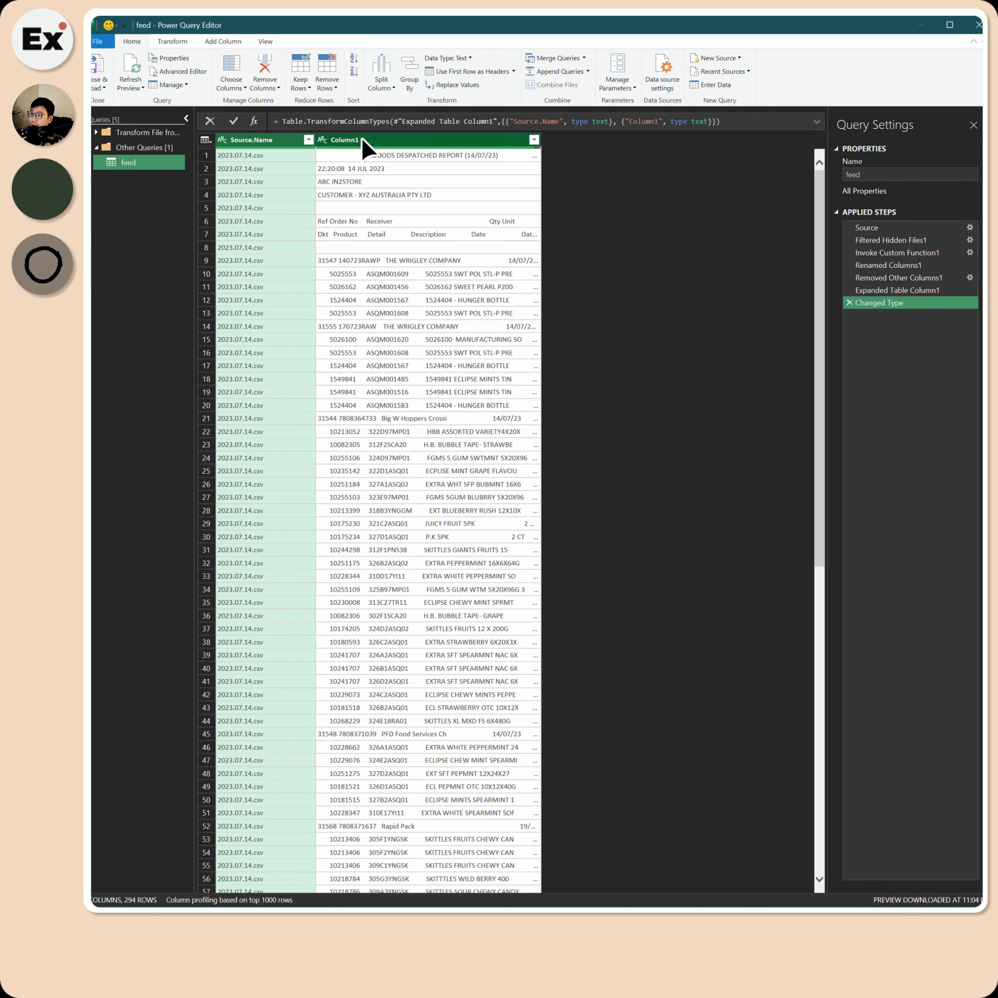
pyautogui.doubleClick(141, 163)
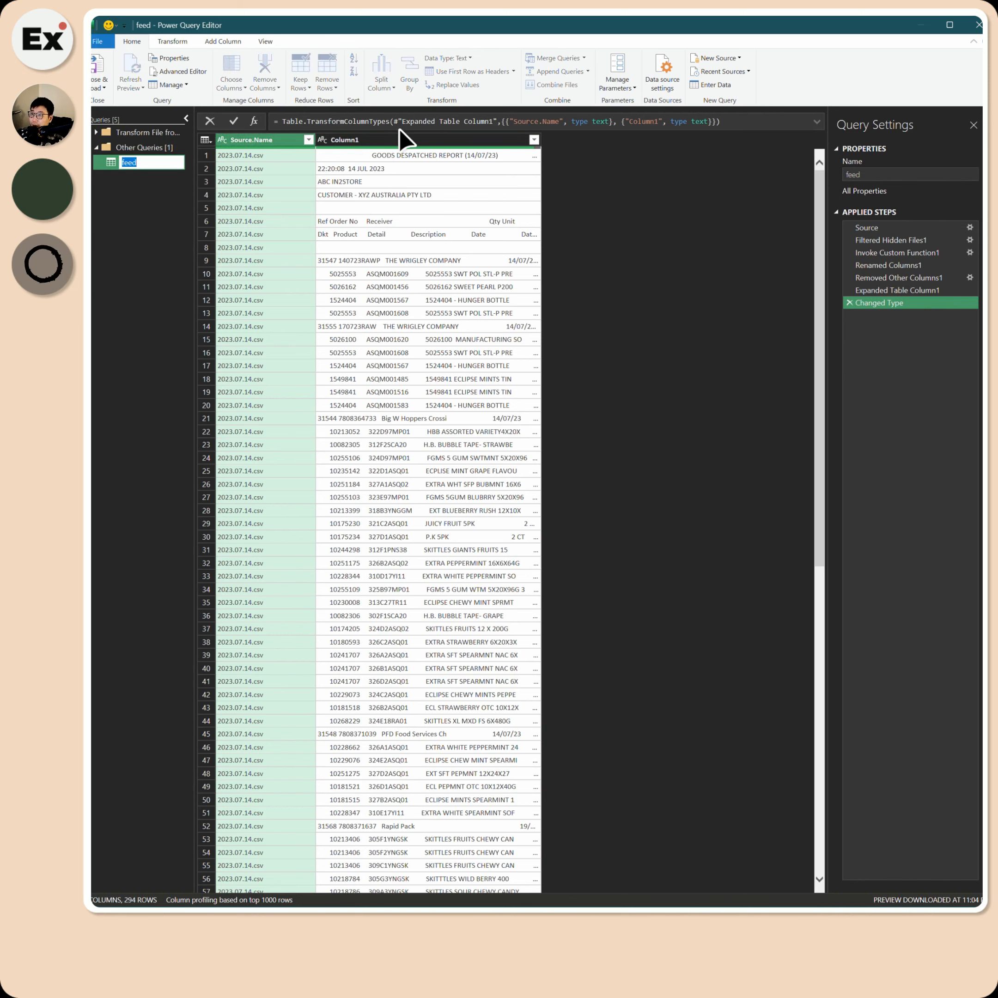
pyautogui.write('raw')
pyautogui.press('Return')
# Rename Column1 as raw and widen the column to fit its full text.
pyautogui.doubleClick(367, 140)
pyautogui.write('raw')
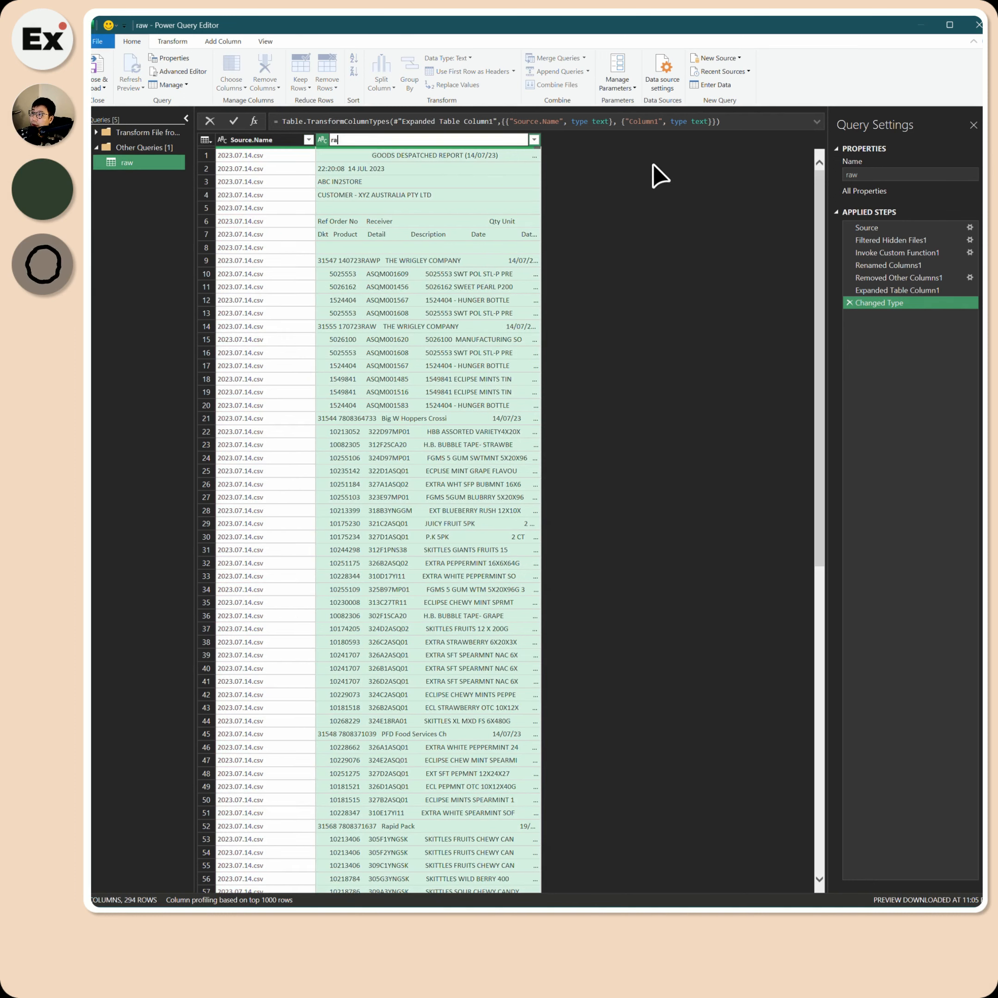
pyautogui.press('Return')
pyautogui.doubleClick(541, 139)
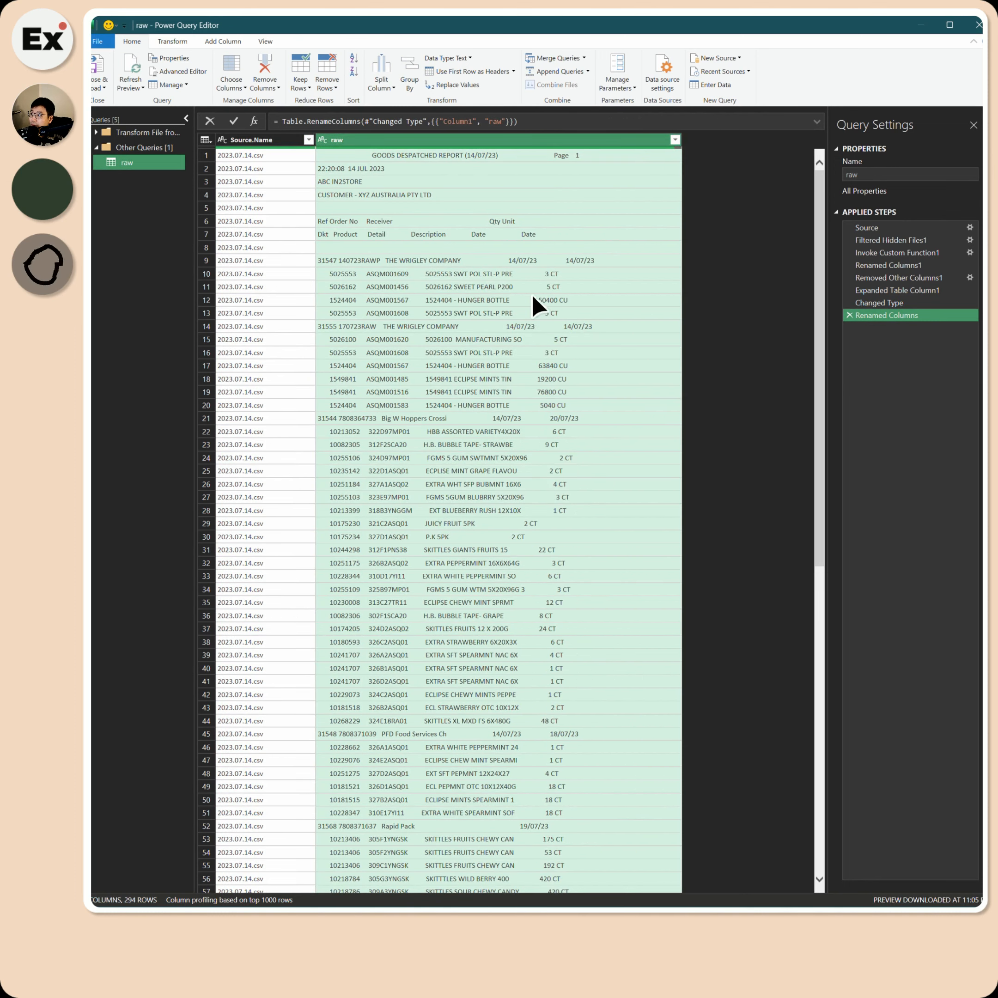
# Examine the report's print time, store and customer rows and the first order header row in the raw column.
pyautogui.click(358, 170)
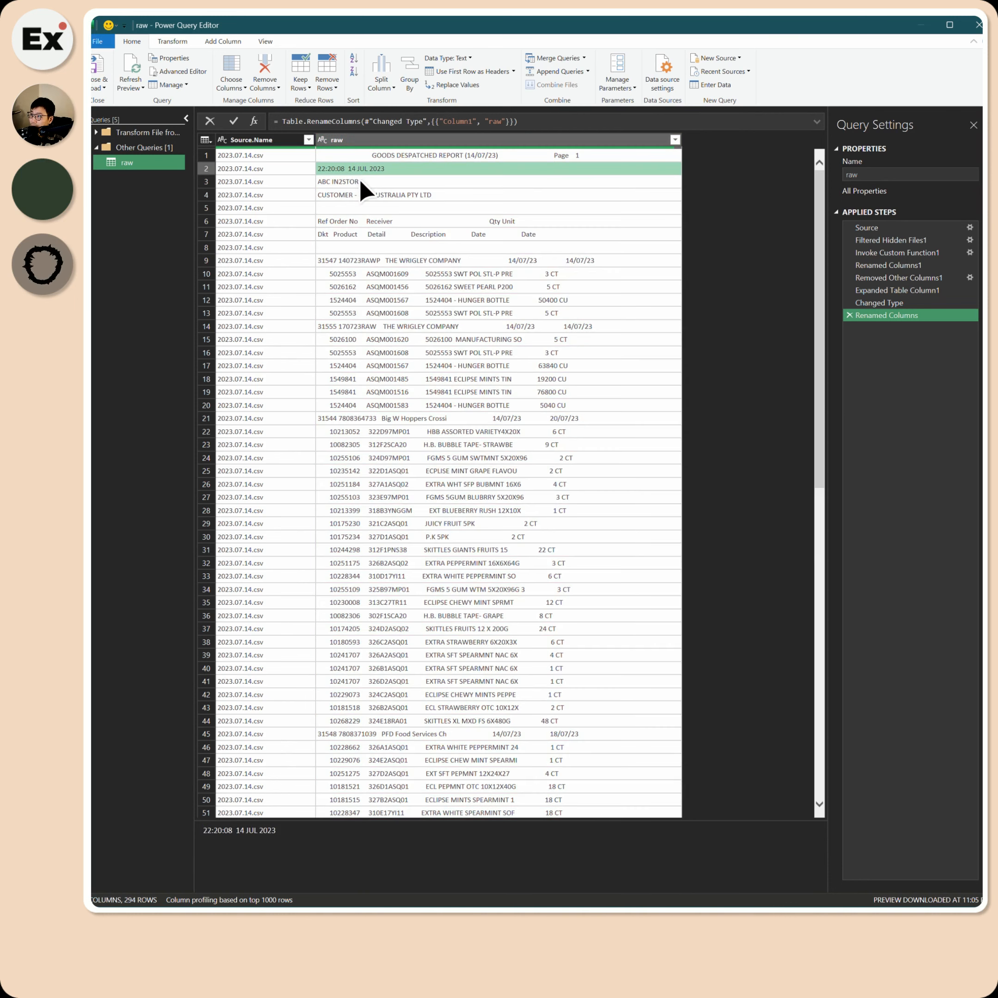
pyautogui.click(364, 182)
pyautogui.click(370, 195)
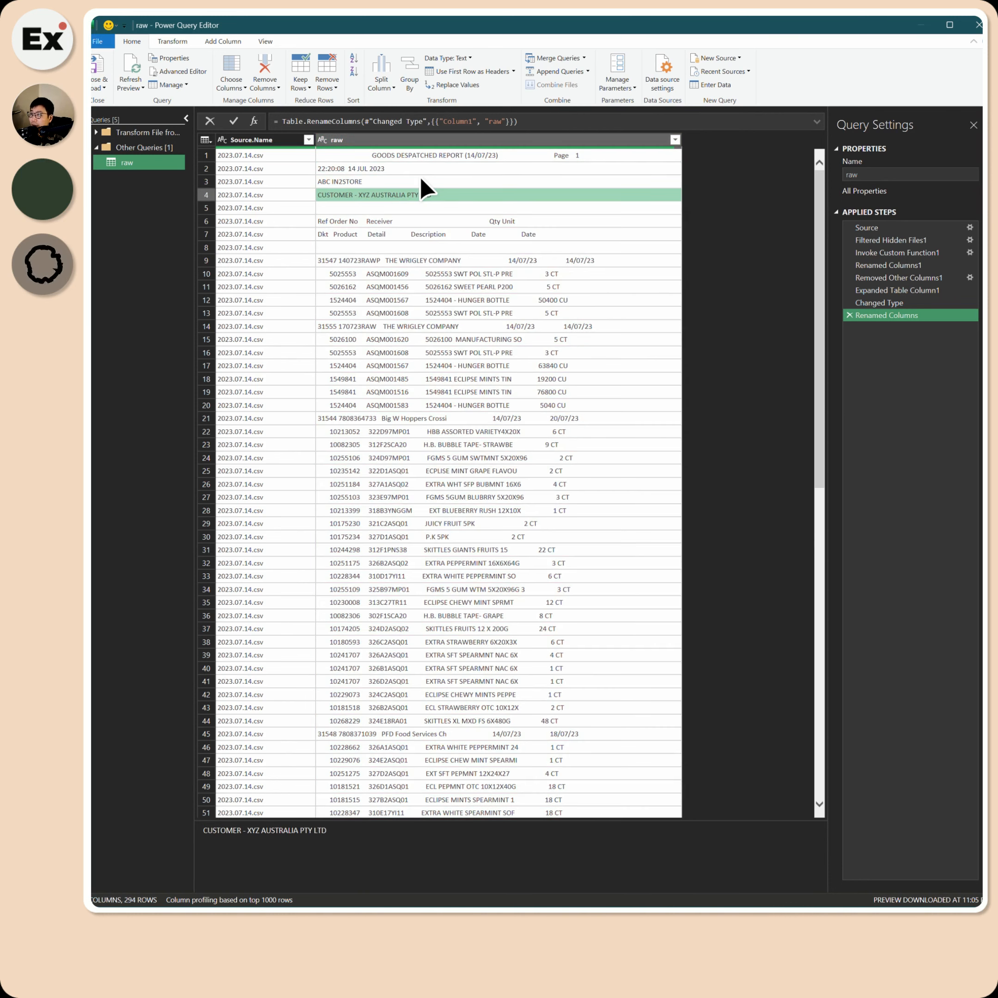
pyautogui.click(357, 171)
pyautogui.click(358, 184)
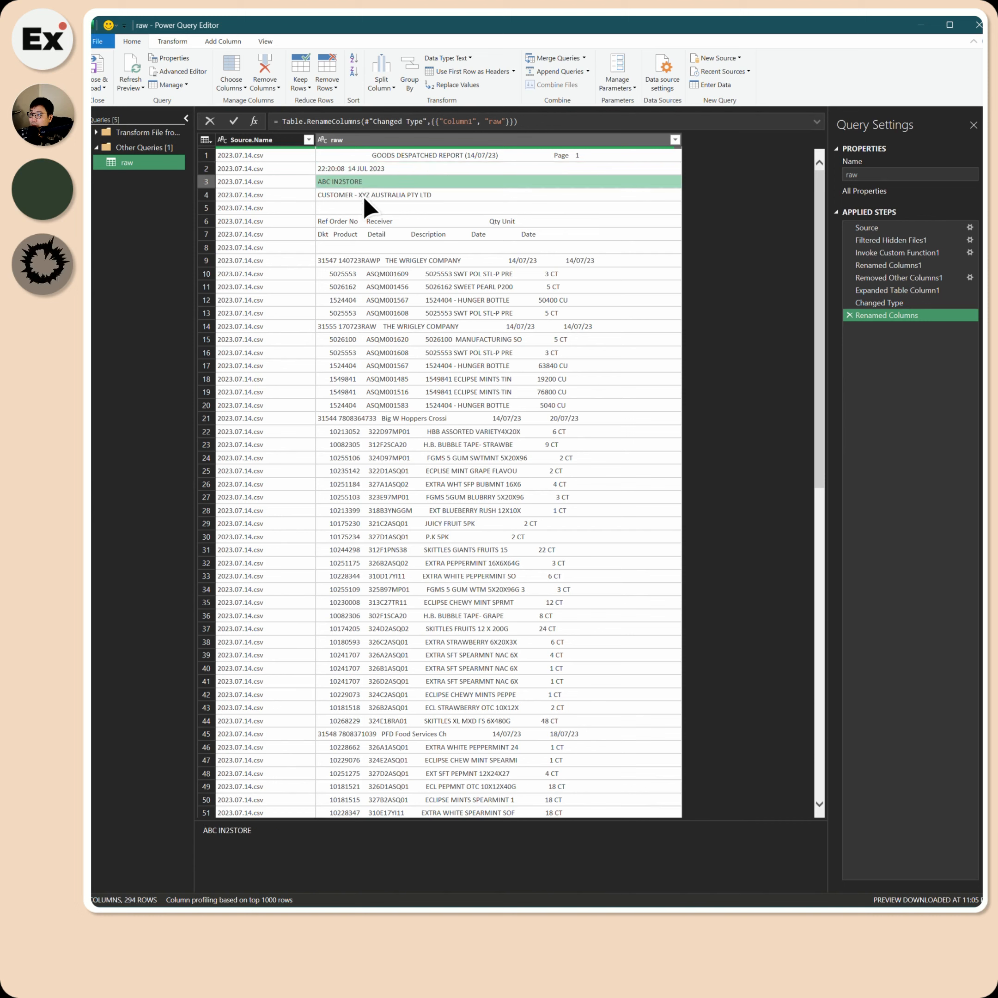
pyautogui.click(363, 195)
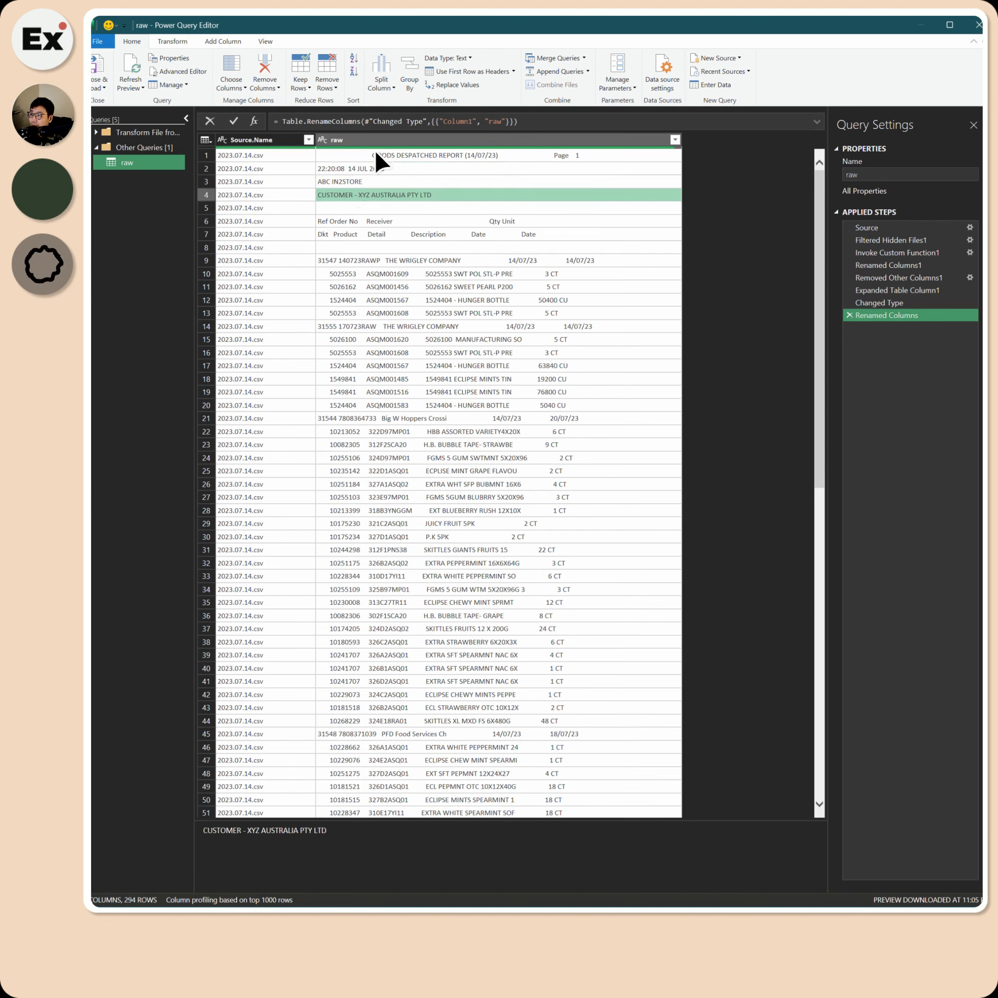
pyautogui.click(360, 169)
pyautogui.click(344, 181)
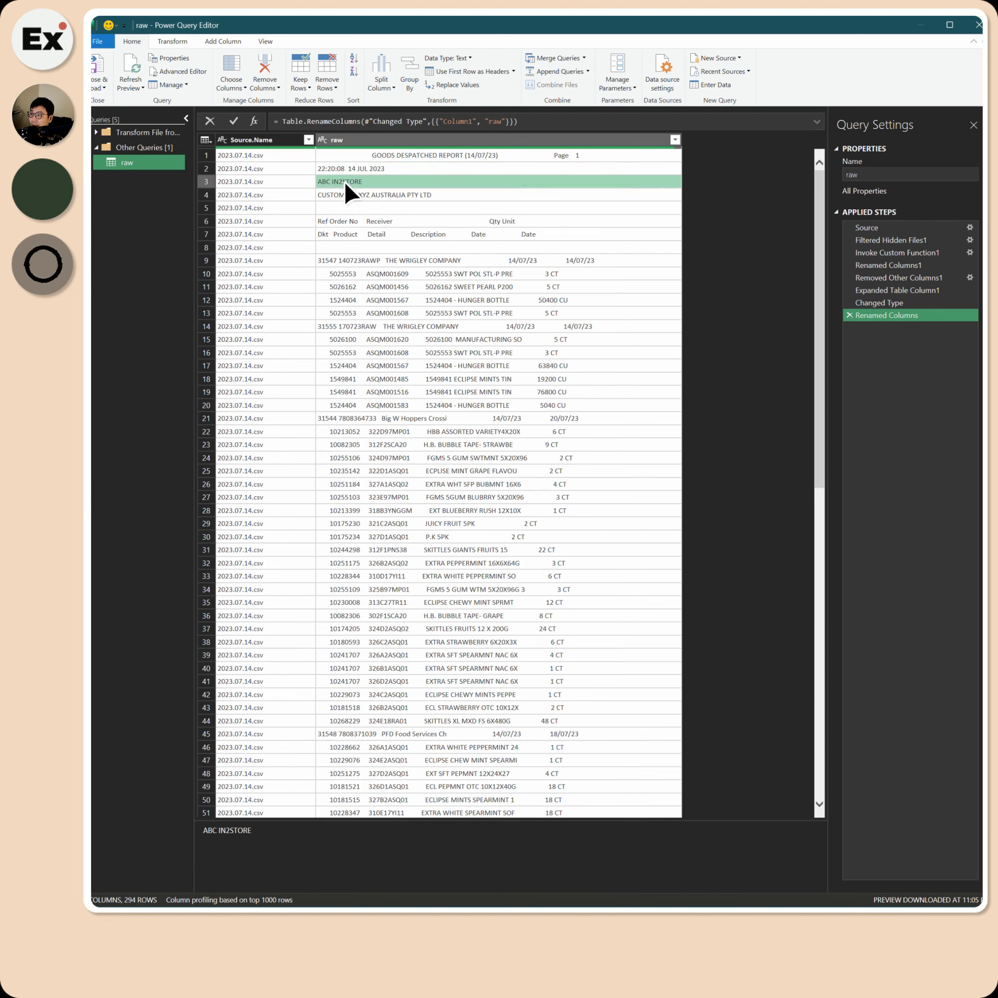
pyautogui.click(370, 197)
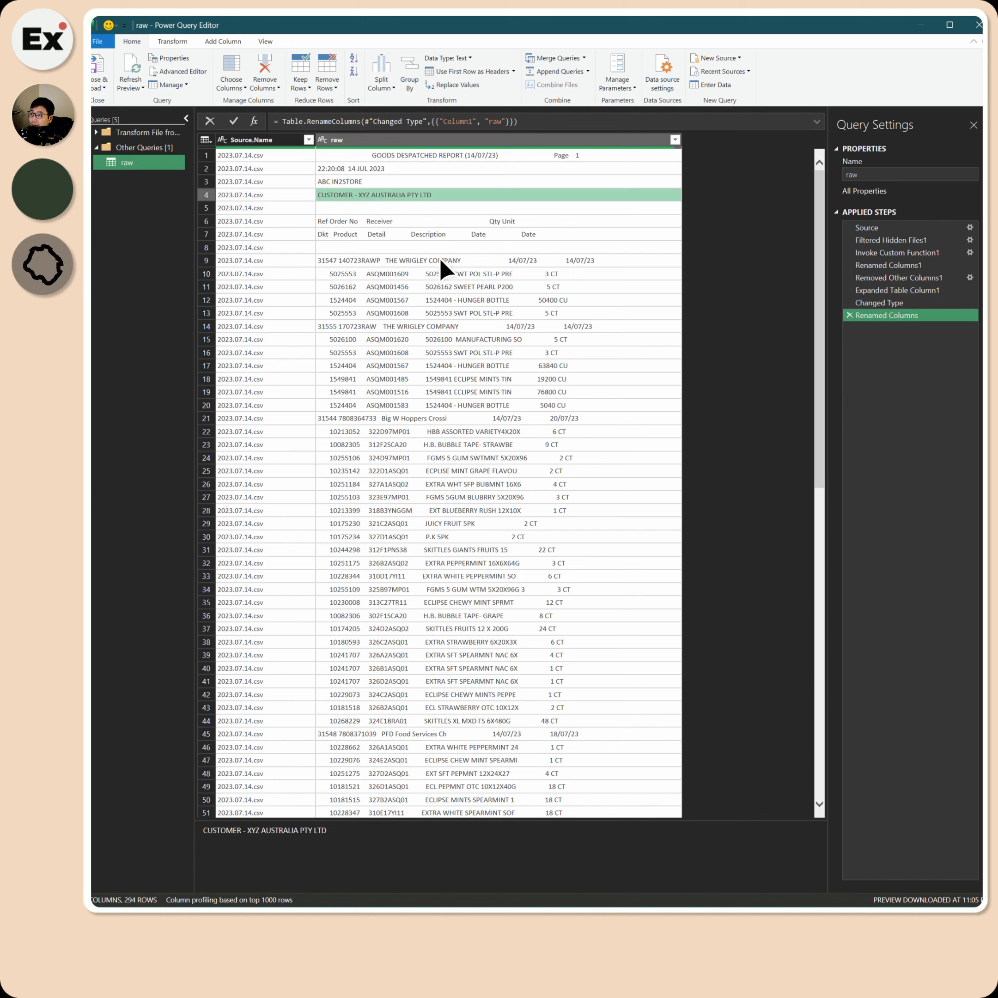
pyautogui.click(206, 260)
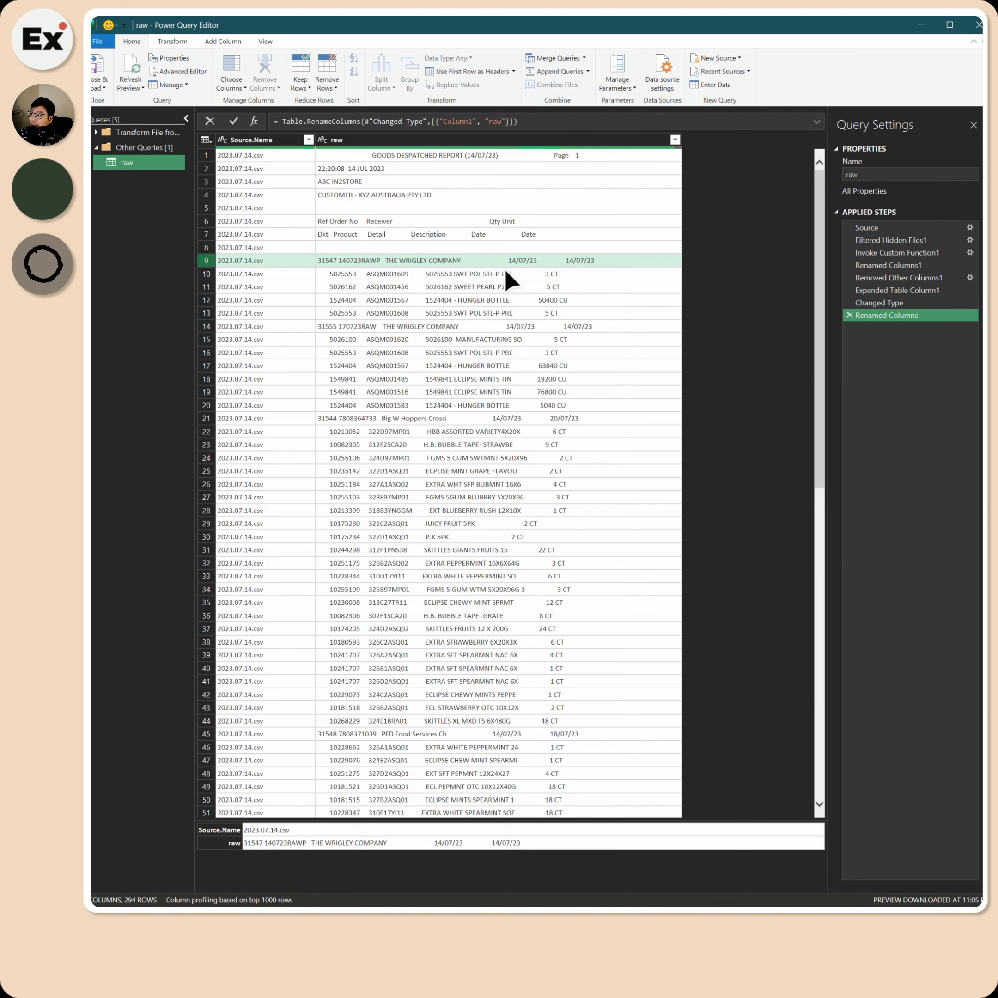
# Examine the first order's product rows in the raw column and compare them with the orders further down.
pyautogui.click(302, 274)
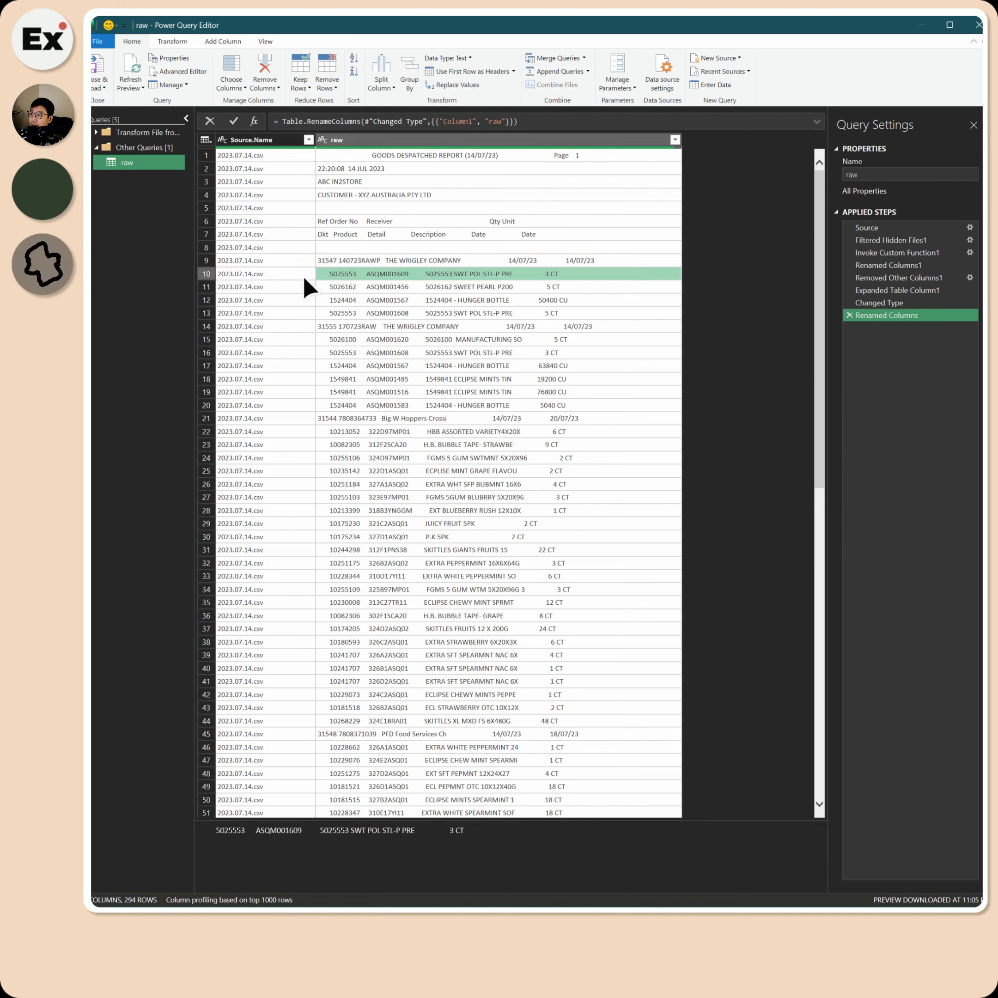
pyautogui.click(212, 291)
pyautogui.click(212, 299)
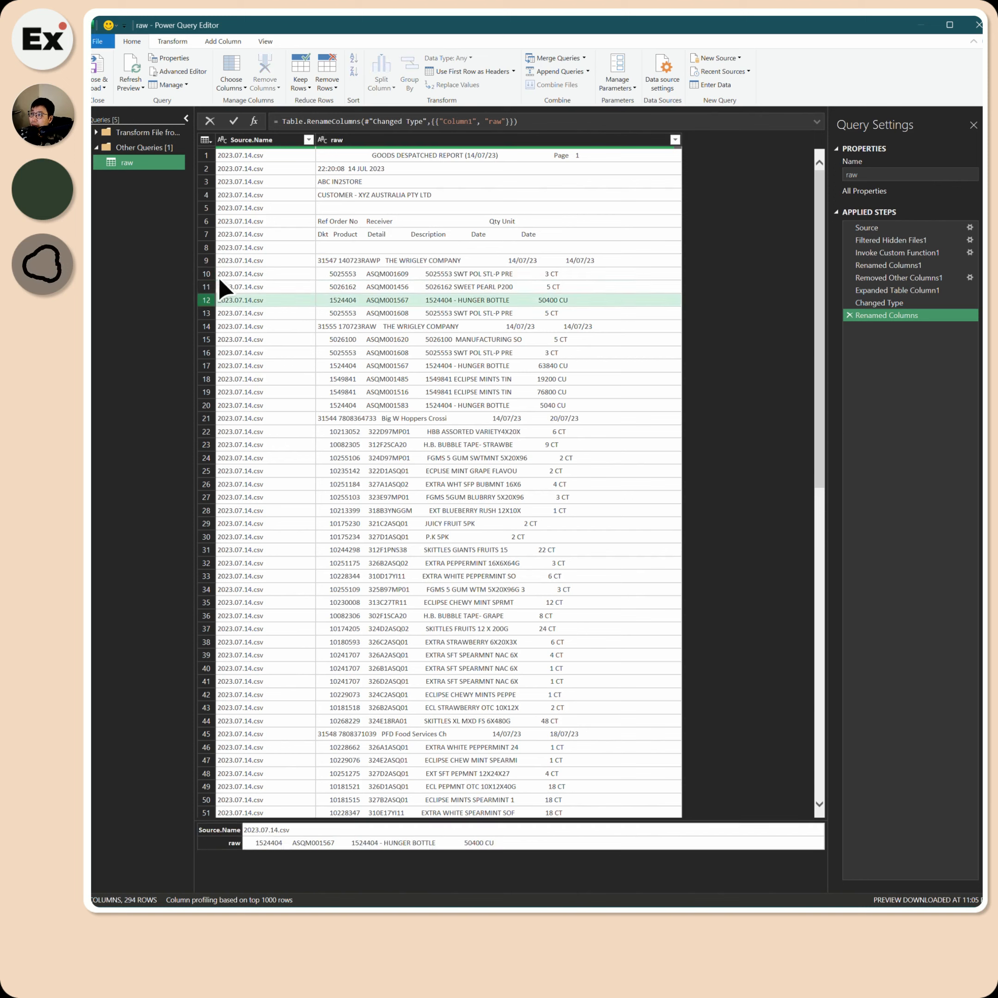
pyautogui.click(211, 261)
pyautogui.click(210, 287)
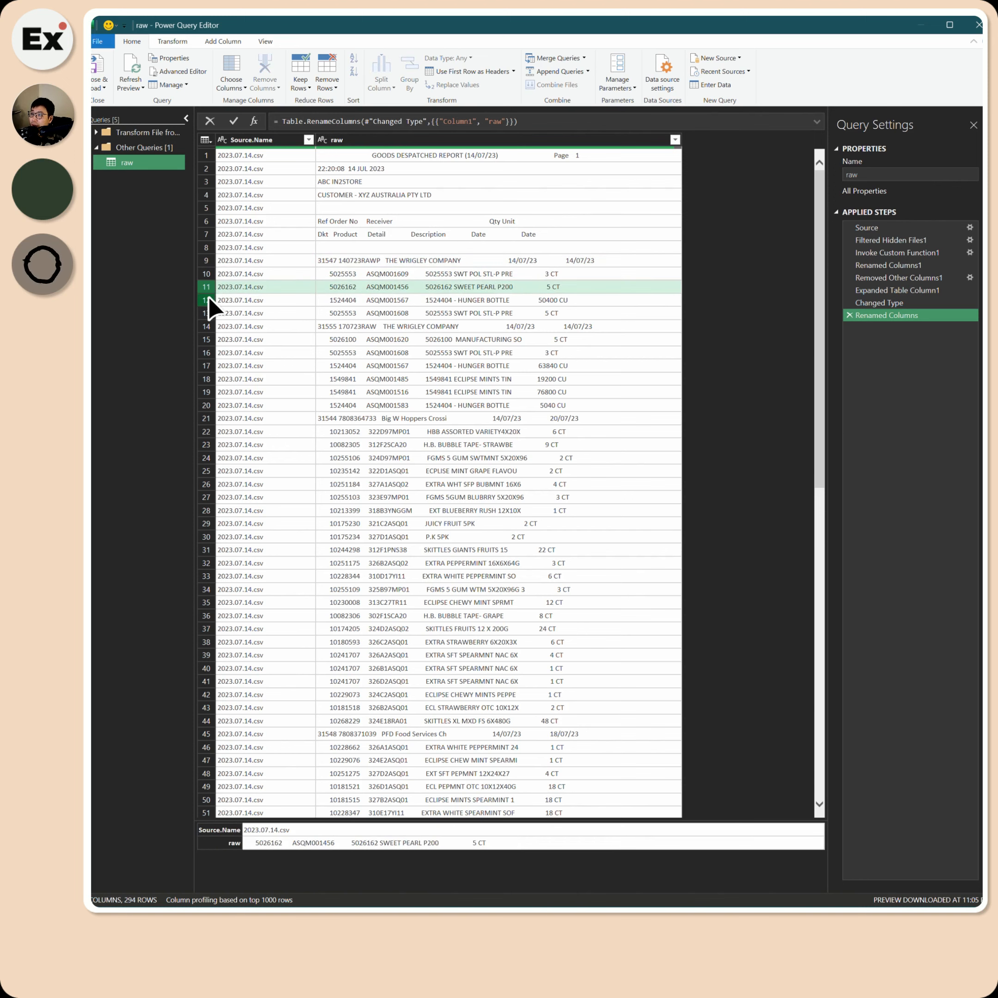
pyautogui.click(211, 300)
pyautogui.click(210, 313)
pyautogui.click(344, 275)
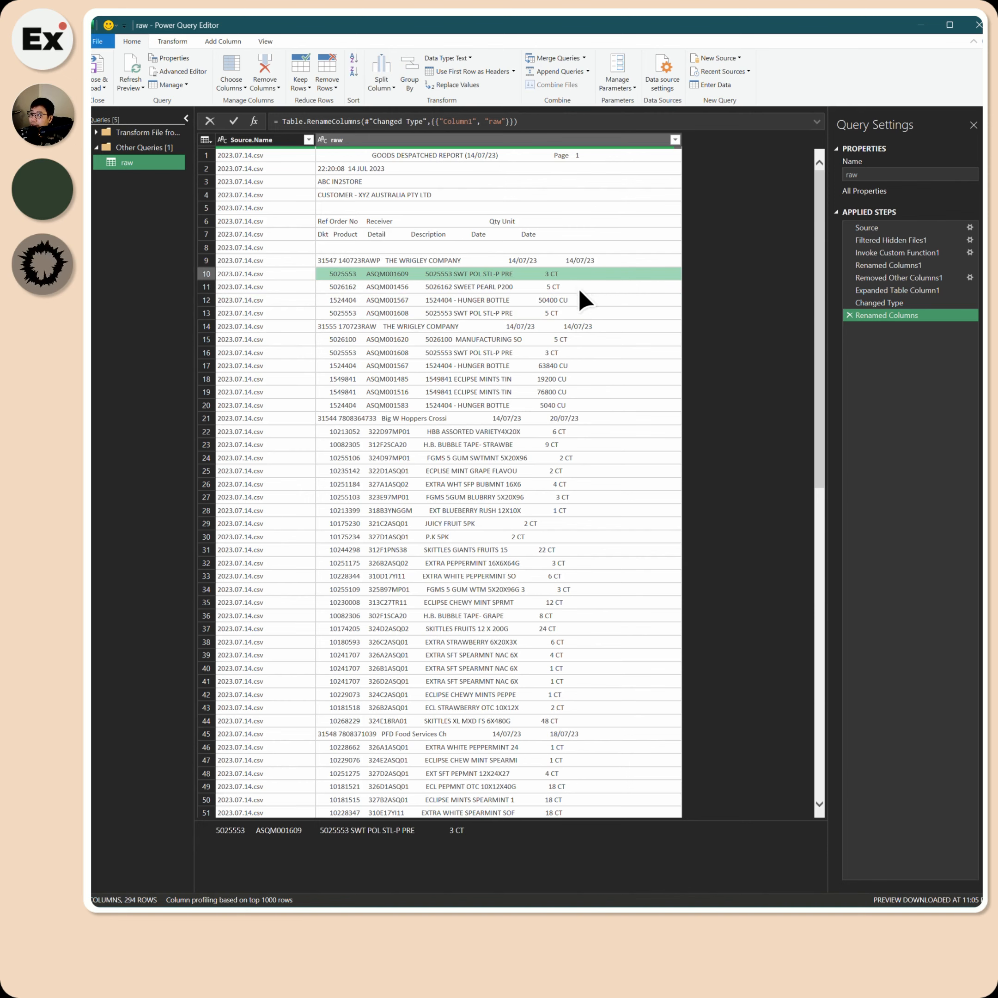
pyautogui.scroll(-4, 486, 634)
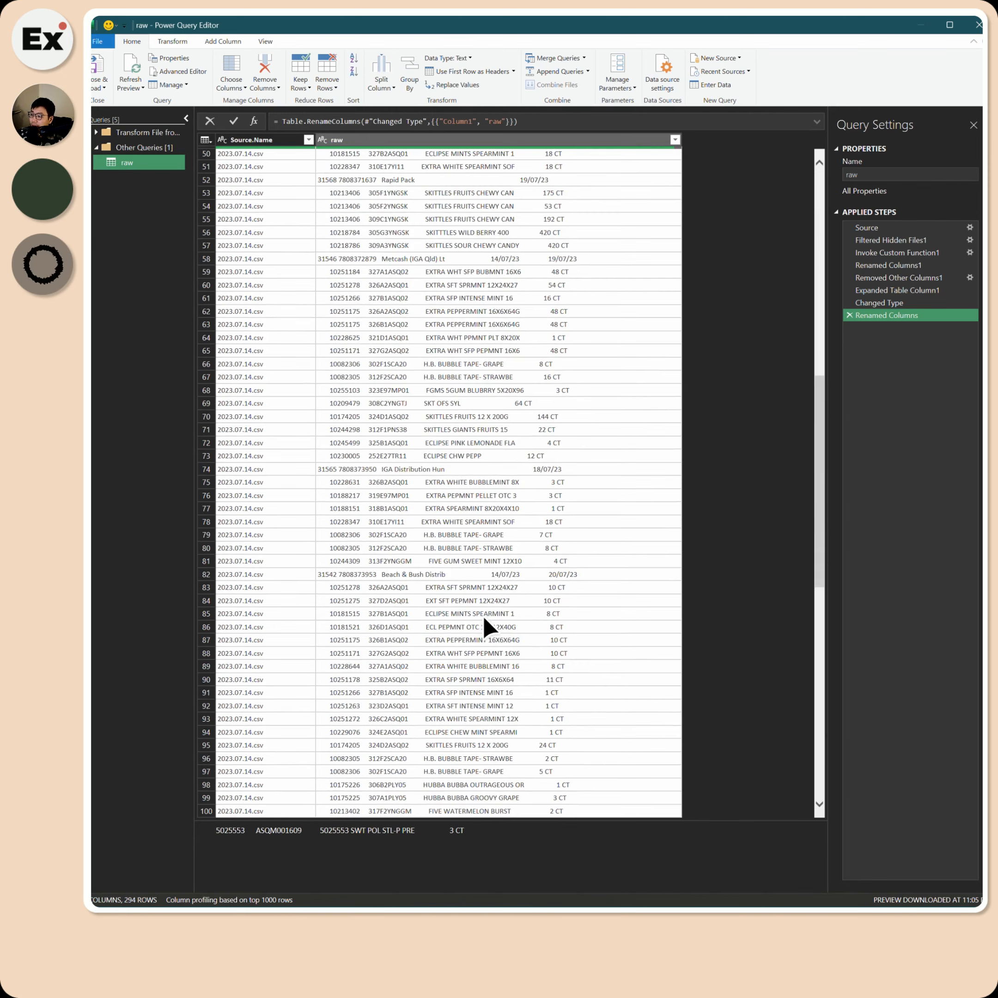
pyautogui.scroll(4, 493, 609)
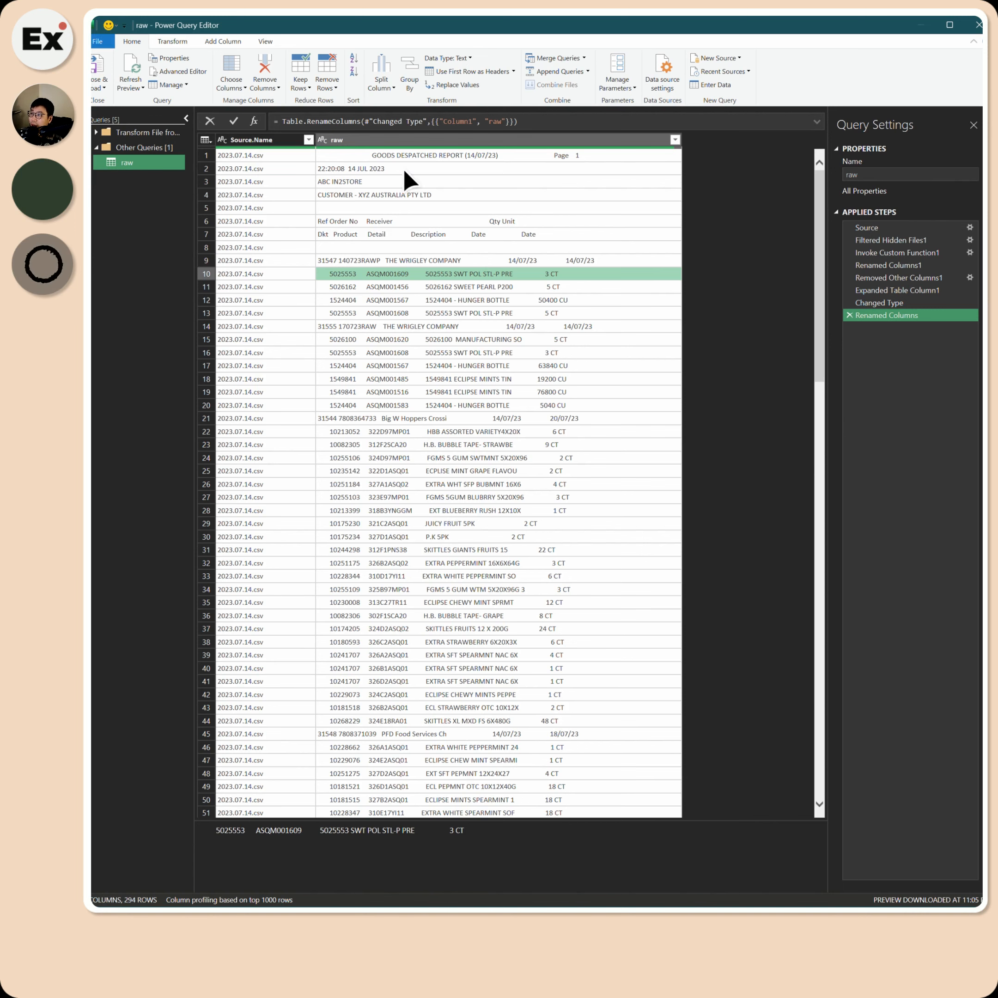
# Remove the top 1 row, which holds the goods despatched report title.
pyautogui.click(465, 155)
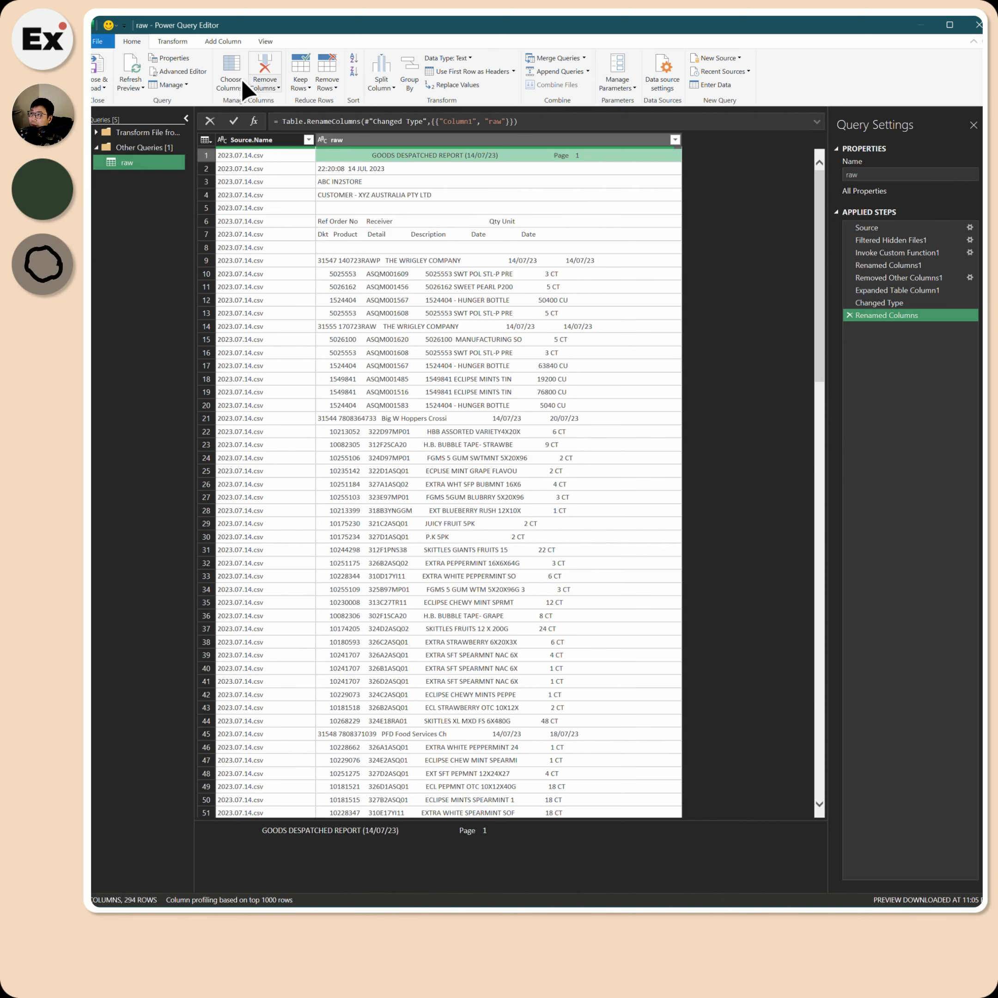
pyautogui.click(330, 85)
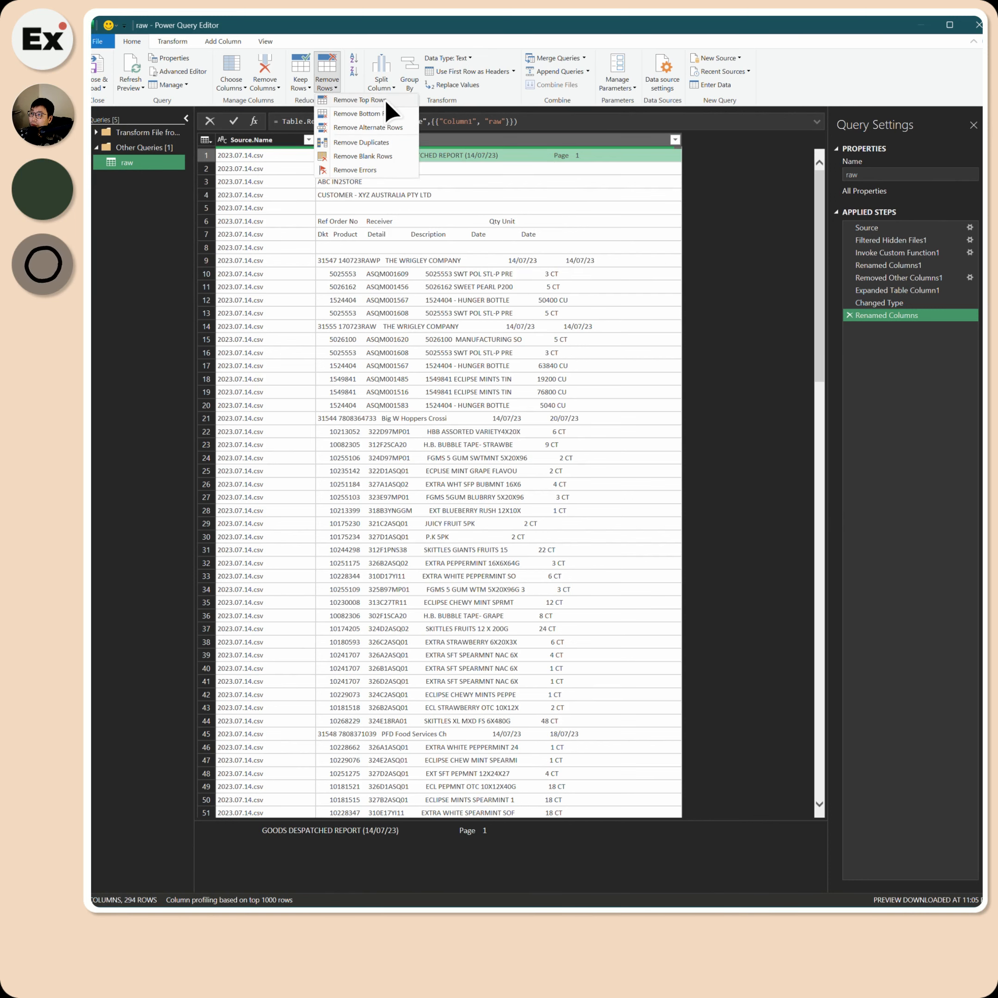
pyautogui.click(387, 100)
pyautogui.press('Return')
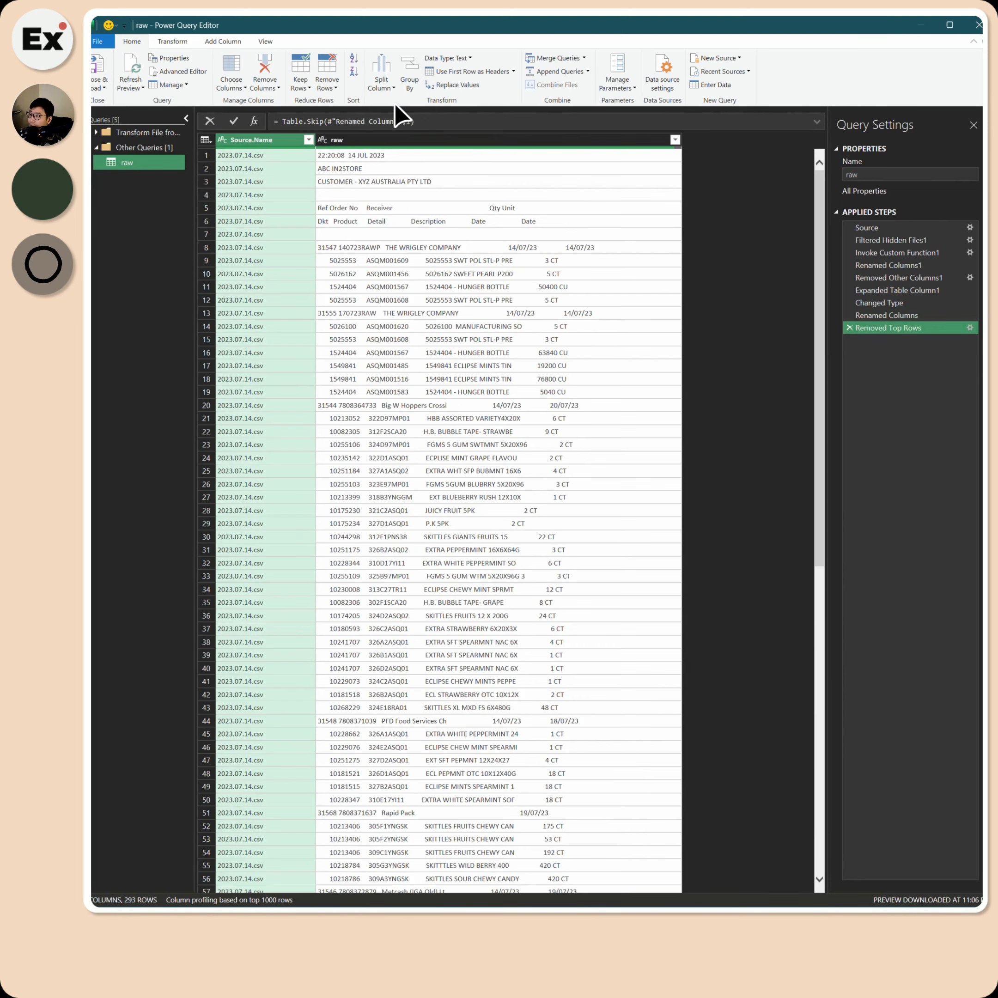
# Remove the bottom 5 rows of the query, from the Stock_Check row through the Total row.
pyautogui.moveTo(818, 207); pyautogui.dragTo(837, 853)
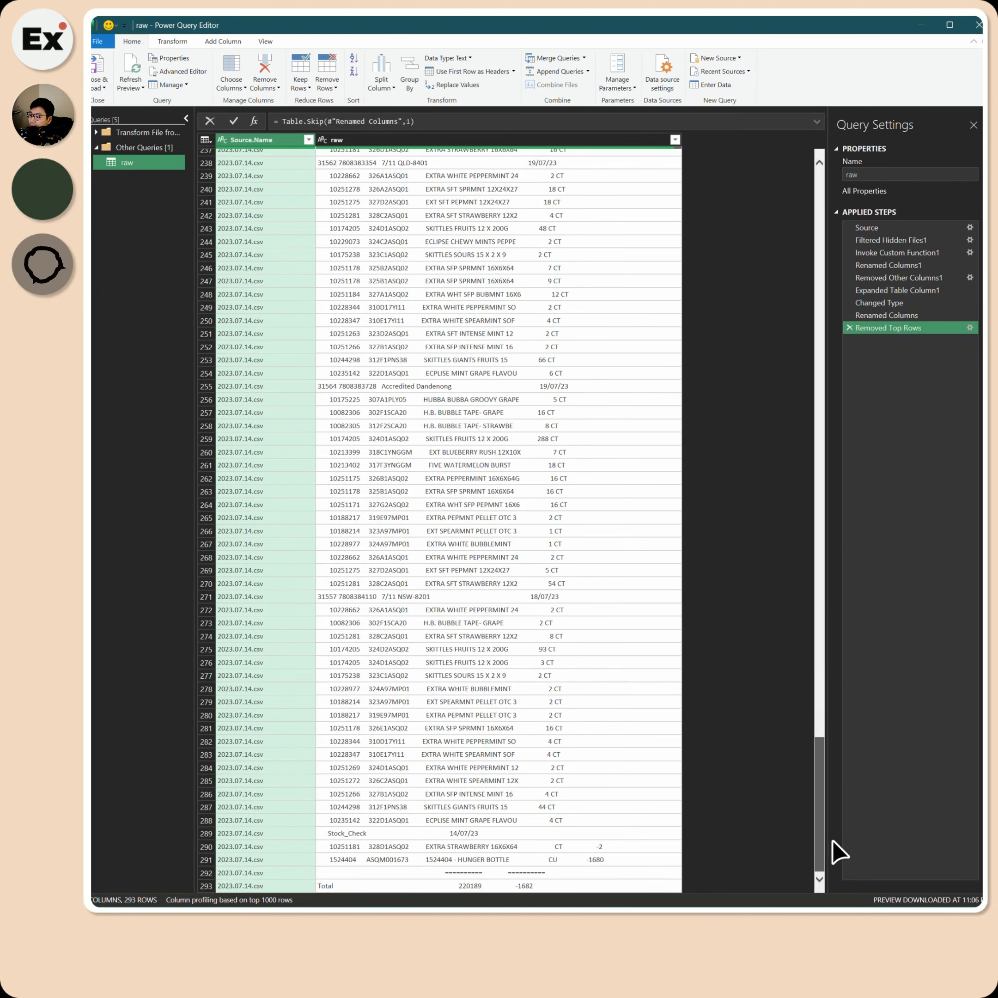
pyautogui.click(493, 886)
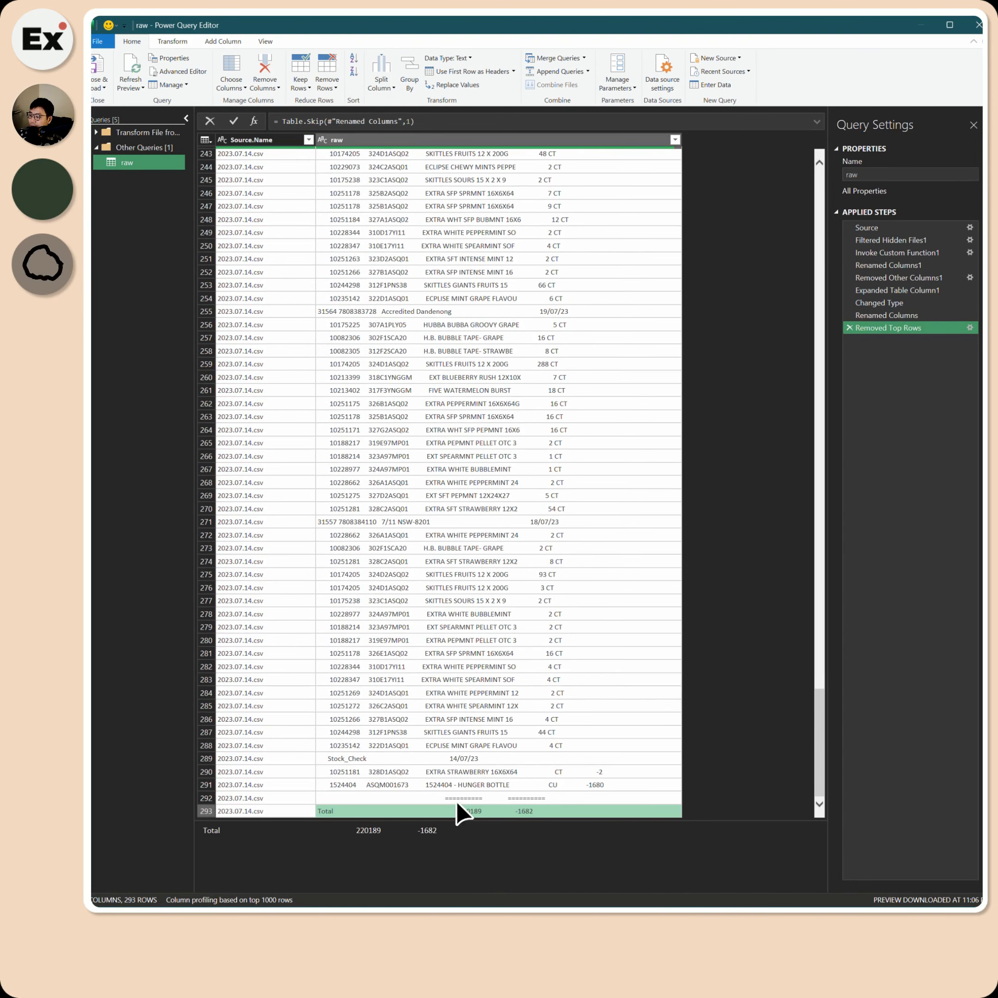
pyautogui.click(466, 785)
pyautogui.click(456, 771)
pyautogui.click(338, 760)
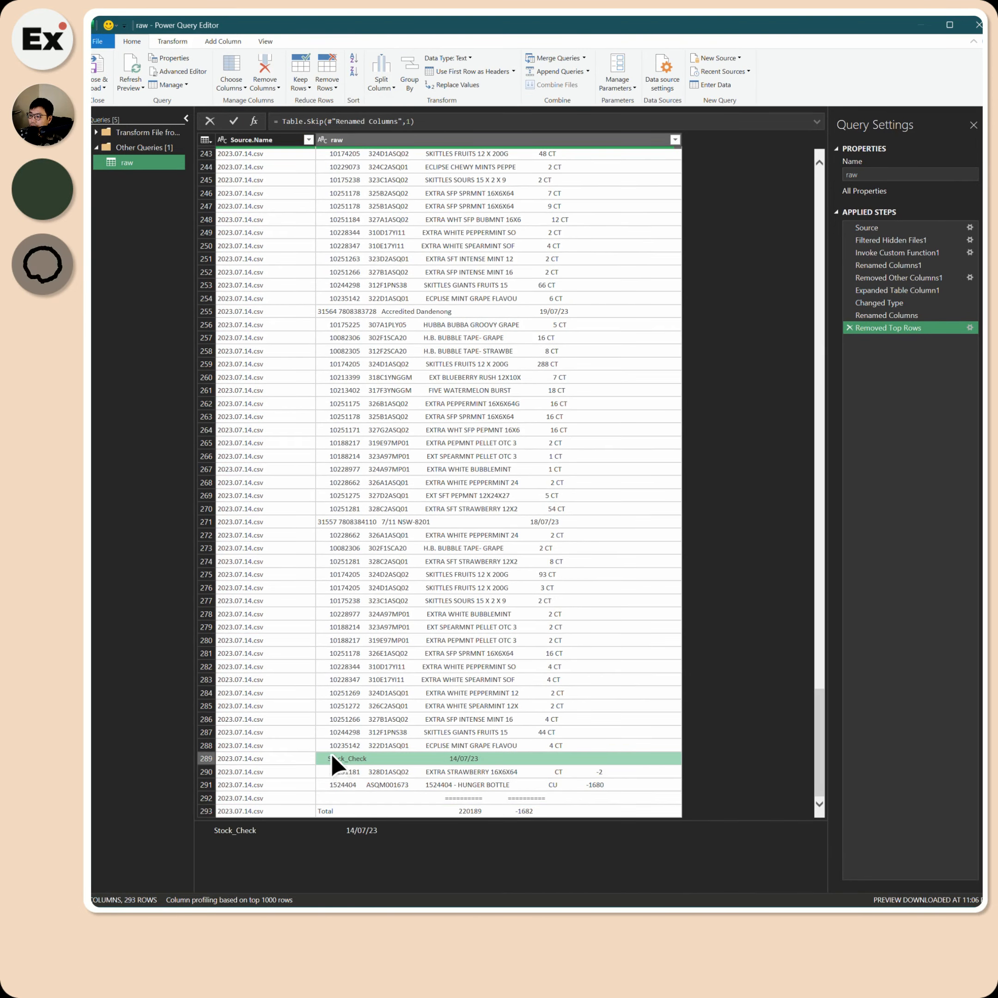
pyautogui.click(335, 89)
pyautogui.click(346, 112)
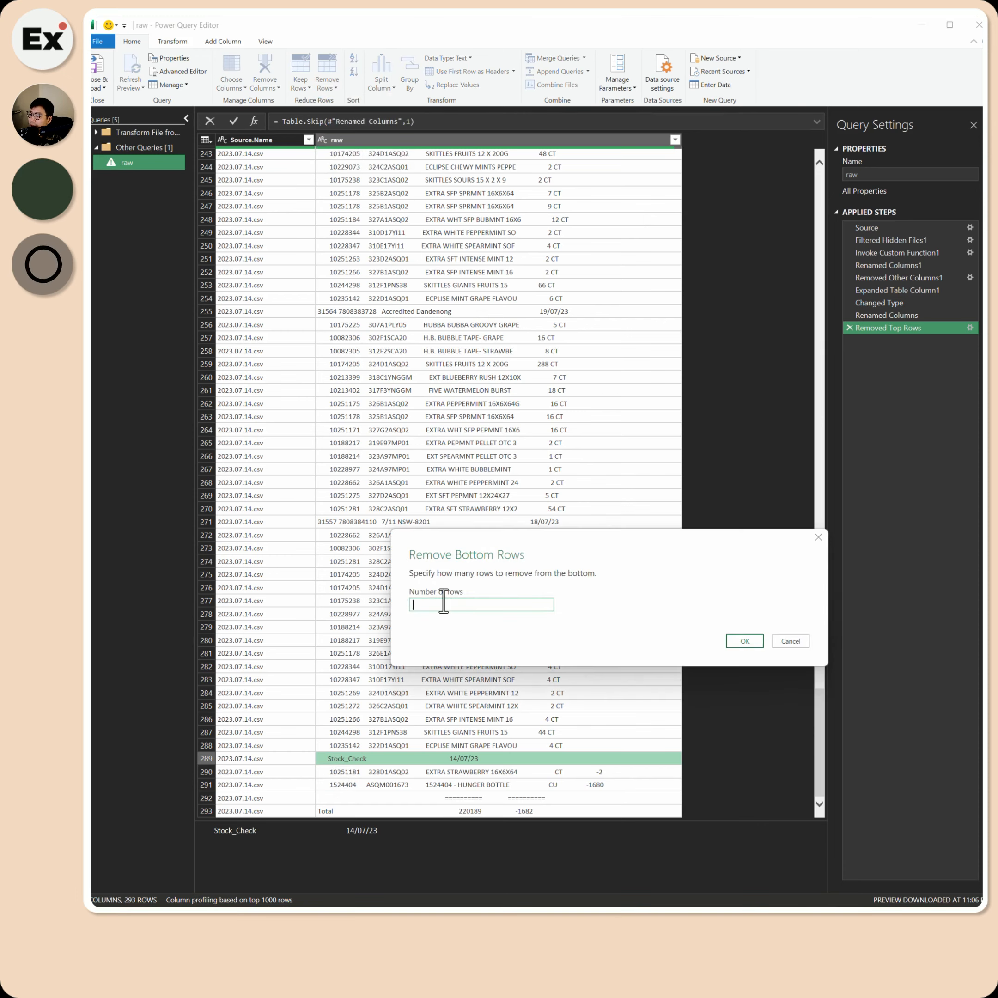
pyautogui.write('5')
pyautogui.click(744, 642)
# Examine the last order's header row and its product rows at the end of the data.
pyautogui.moveTo(820, 441); pyautogui.dragTo(821, 886)
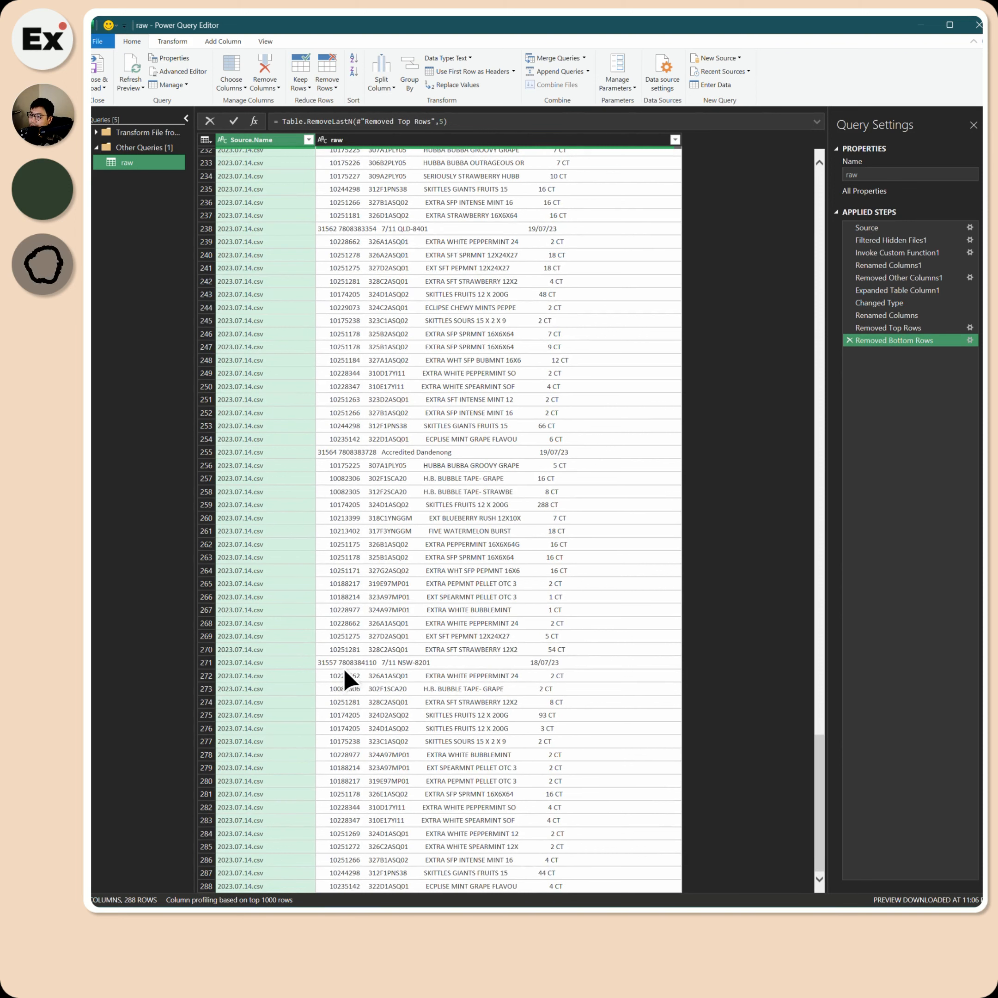
pyautogui.click(210, 663)
pyautogui.click(206, 675)
pyautogui.click(205, 690)
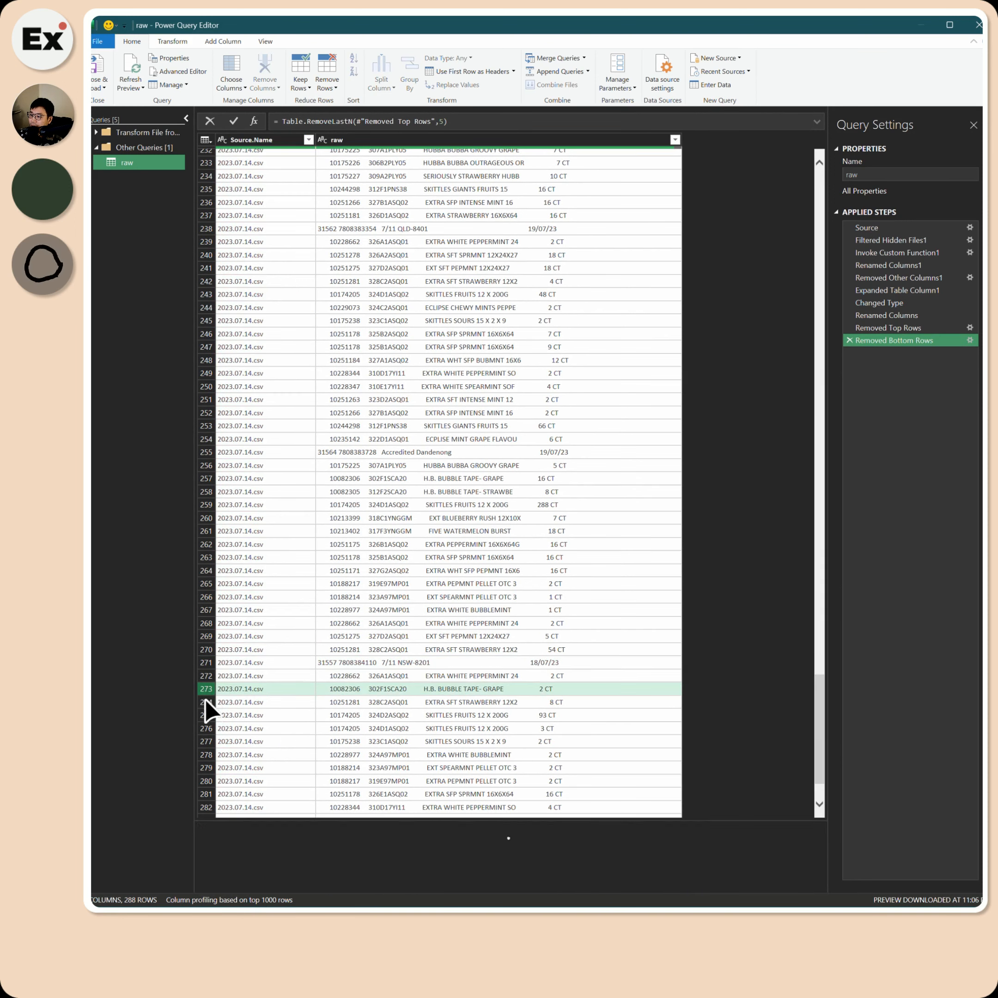
pyautogui.click(206, 712)
pyautogui.click(209, 732)
pyautogui.moveTo(820, 762); pyautogui.dragTo(822, 231)
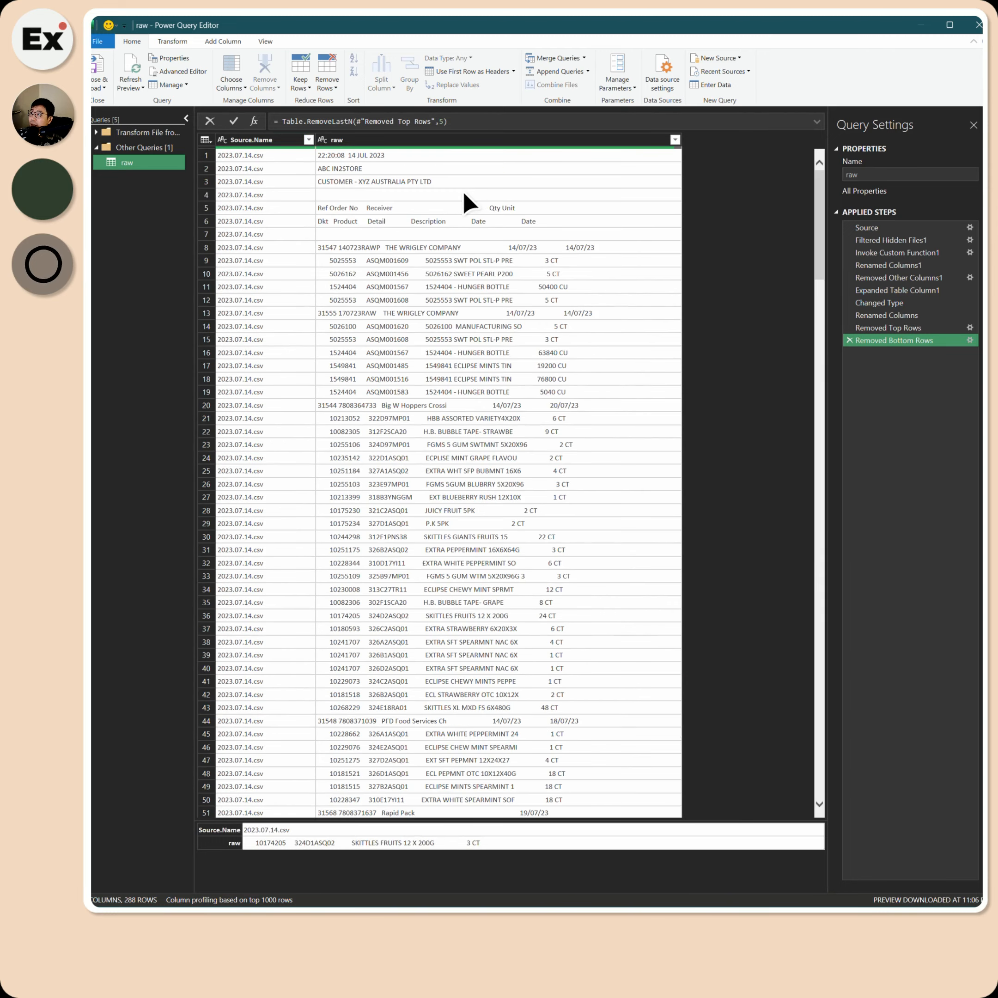
# Apply Remove Blank Rows to the raw query to target the empty lines around the report's column headings.
pyautogui.click(459, 190)
pyautogui.click(416, 234)
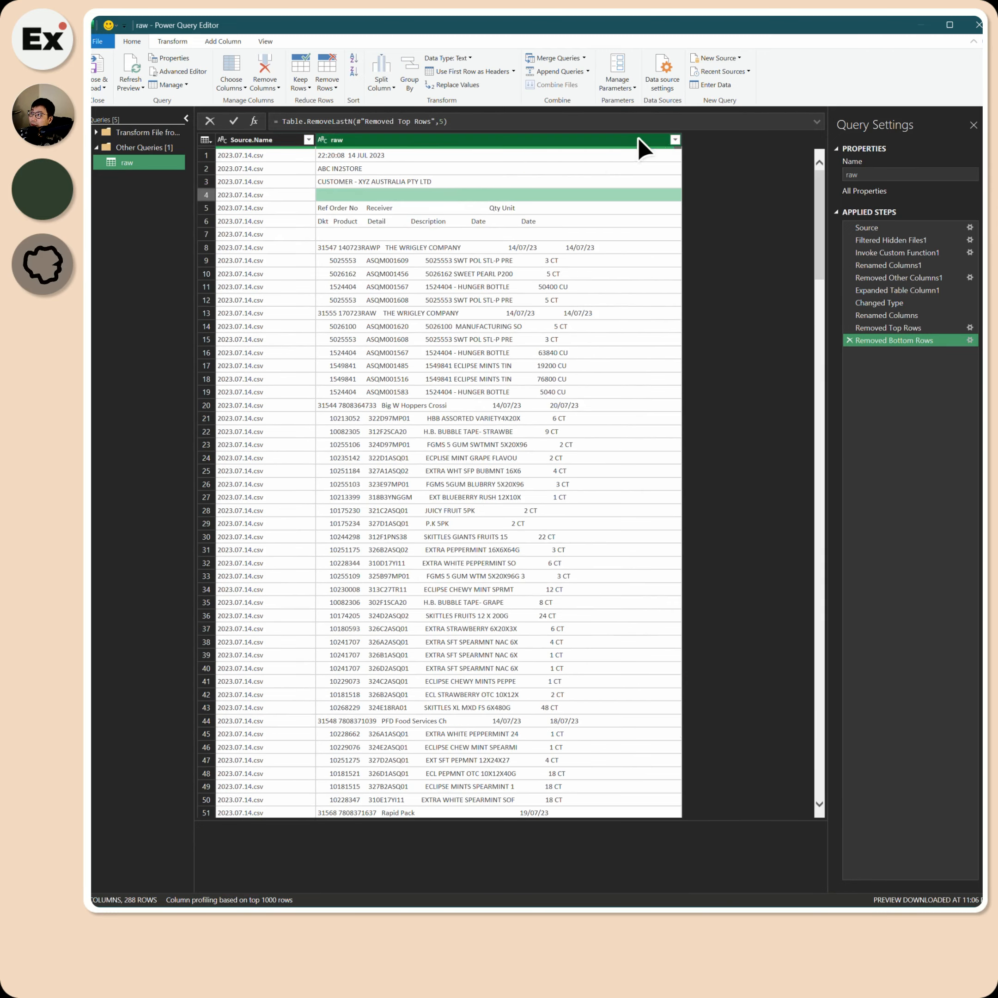
pyautogui.rightClick(430, 140)
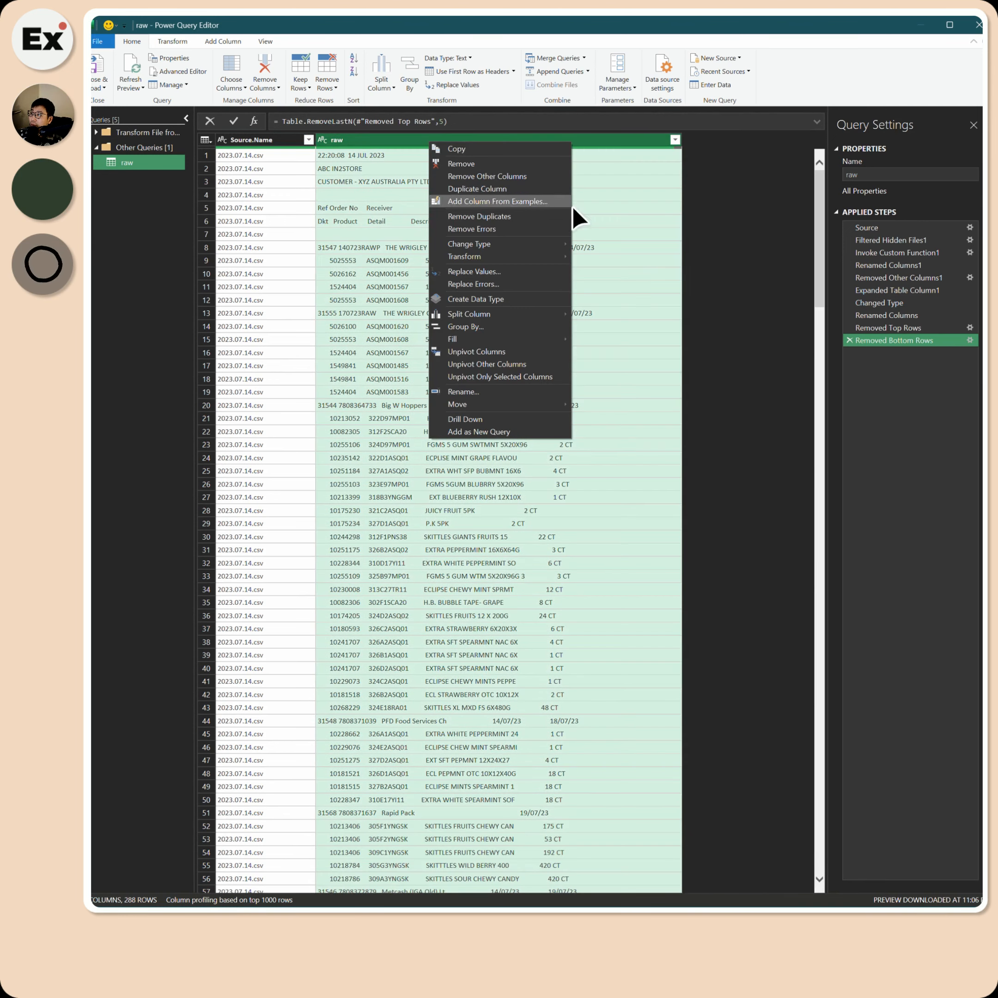
pyautogui.moveTo(533, 257)
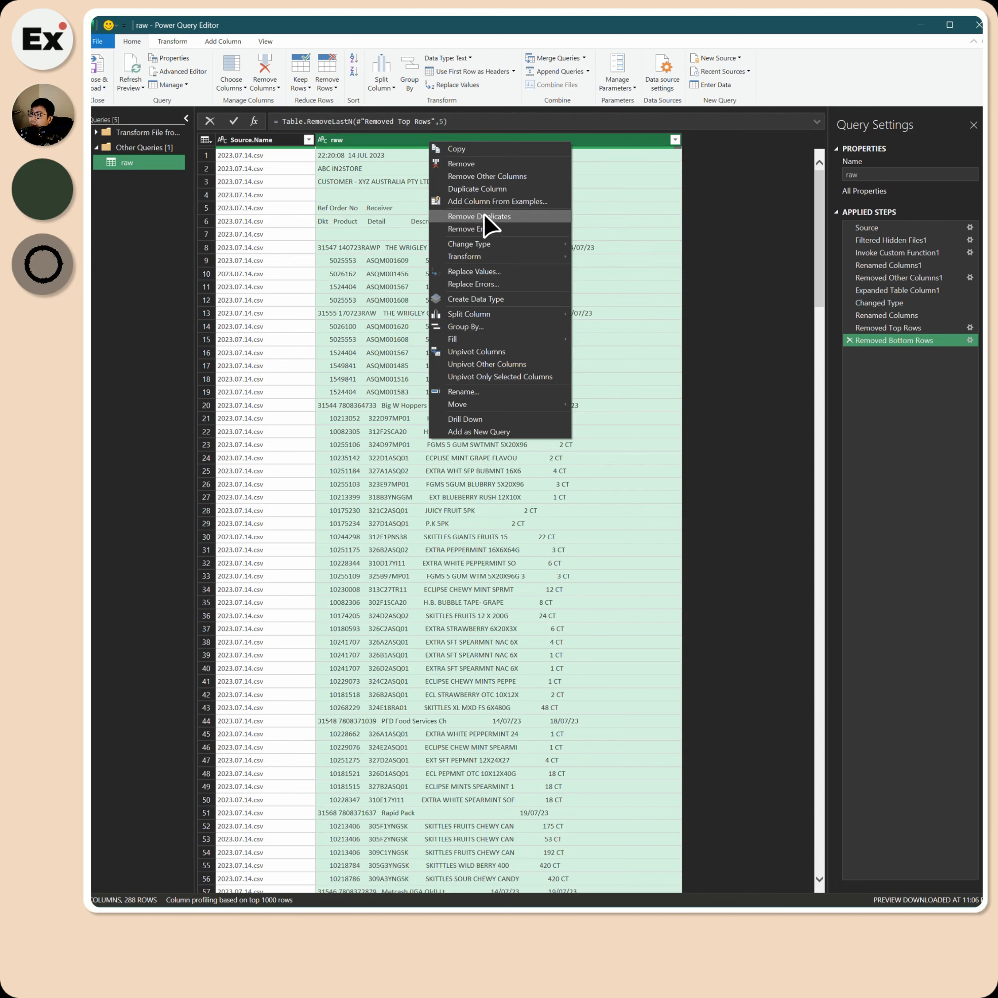
pyautogui.click(352, 39)
pyautogui.click(326, 81)
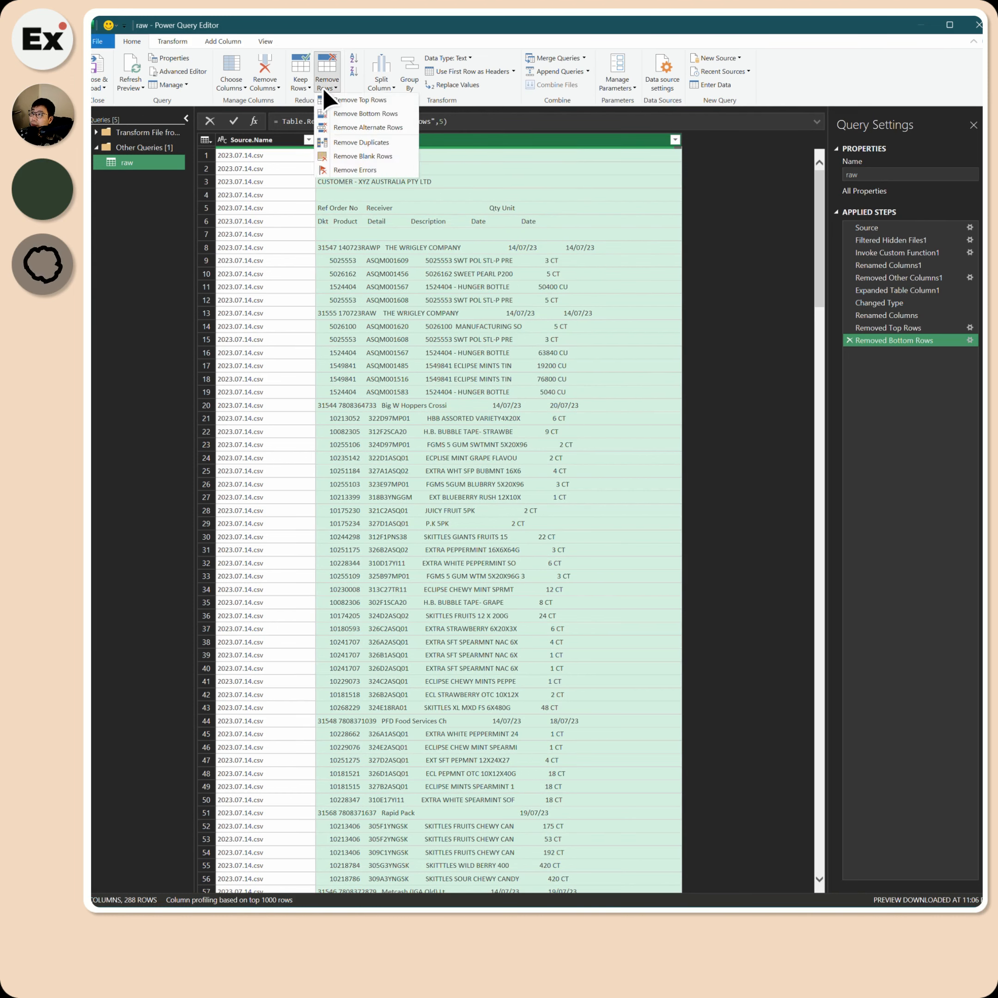
pyautogui.click(390, 157)
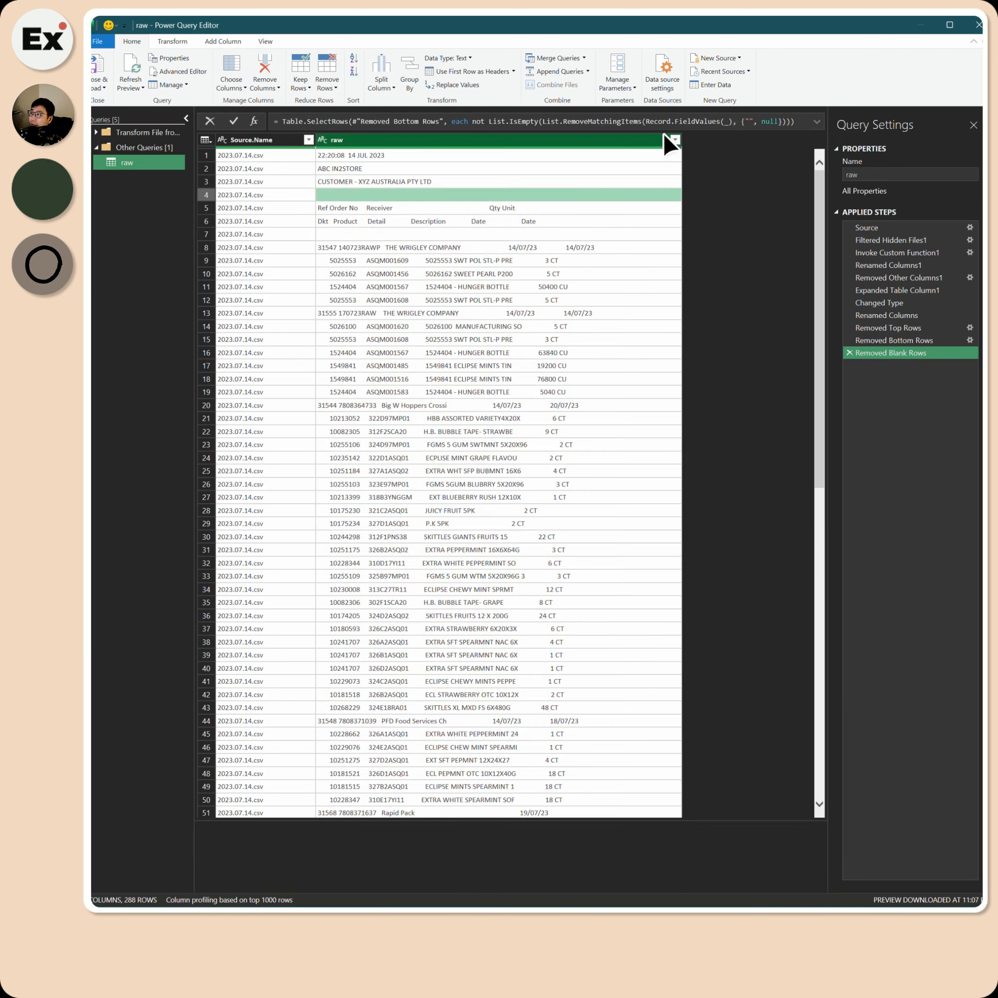
# Filter the raw column to exclude the (blank) value and the single-space value.
pyautogui.click(674, 140)
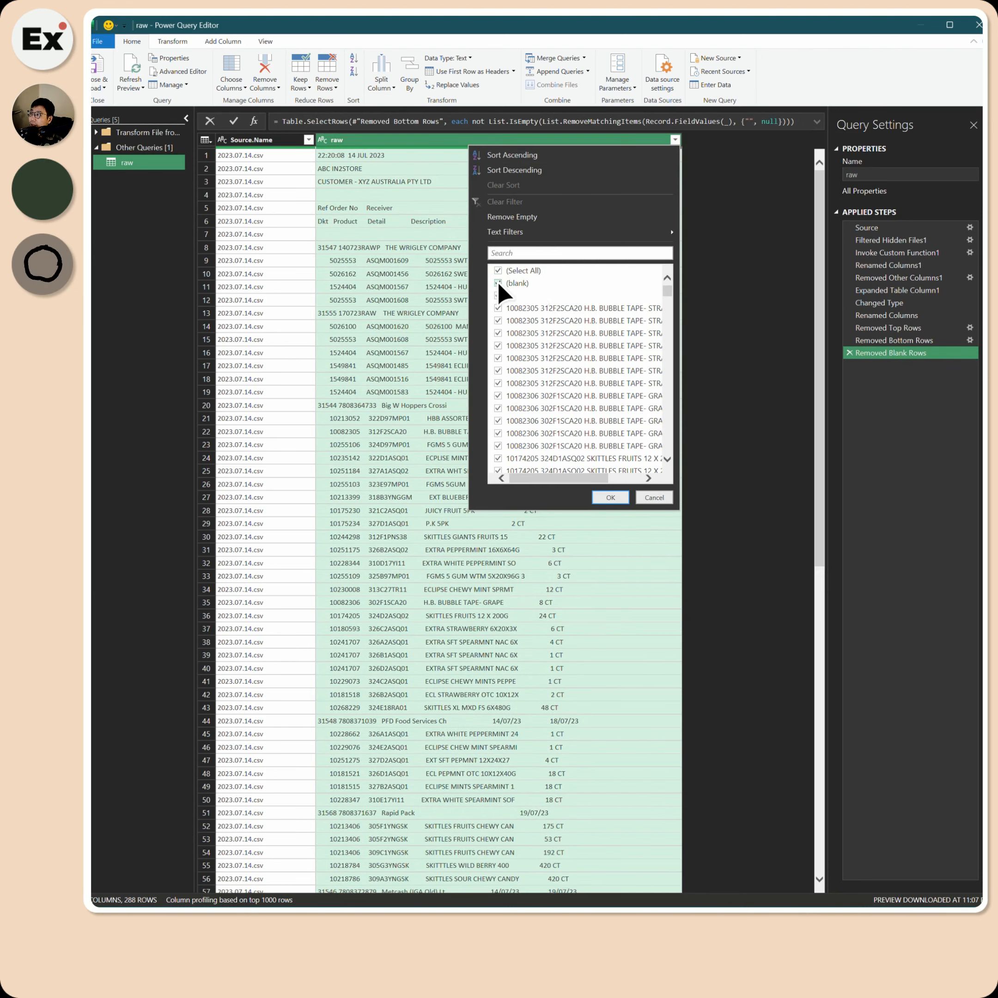
pyautogui.moveTo(667, 291)
pyautogui.mouseDown()
pyautogui.moveTo(665, 330)
pyautogui.moveTo(678, 266)
pyautogui.mouseUp()
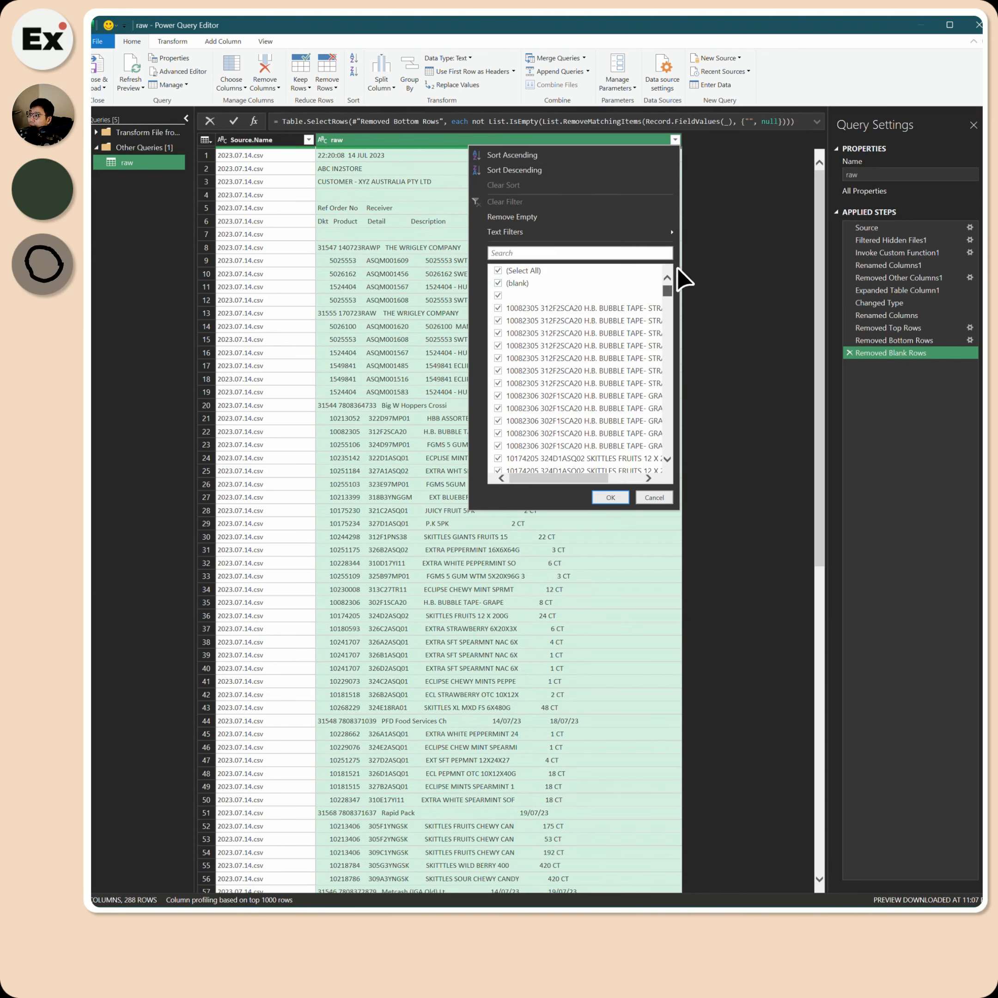
pyautogui.click(498, 283)
pyautogui.click(498, 295)
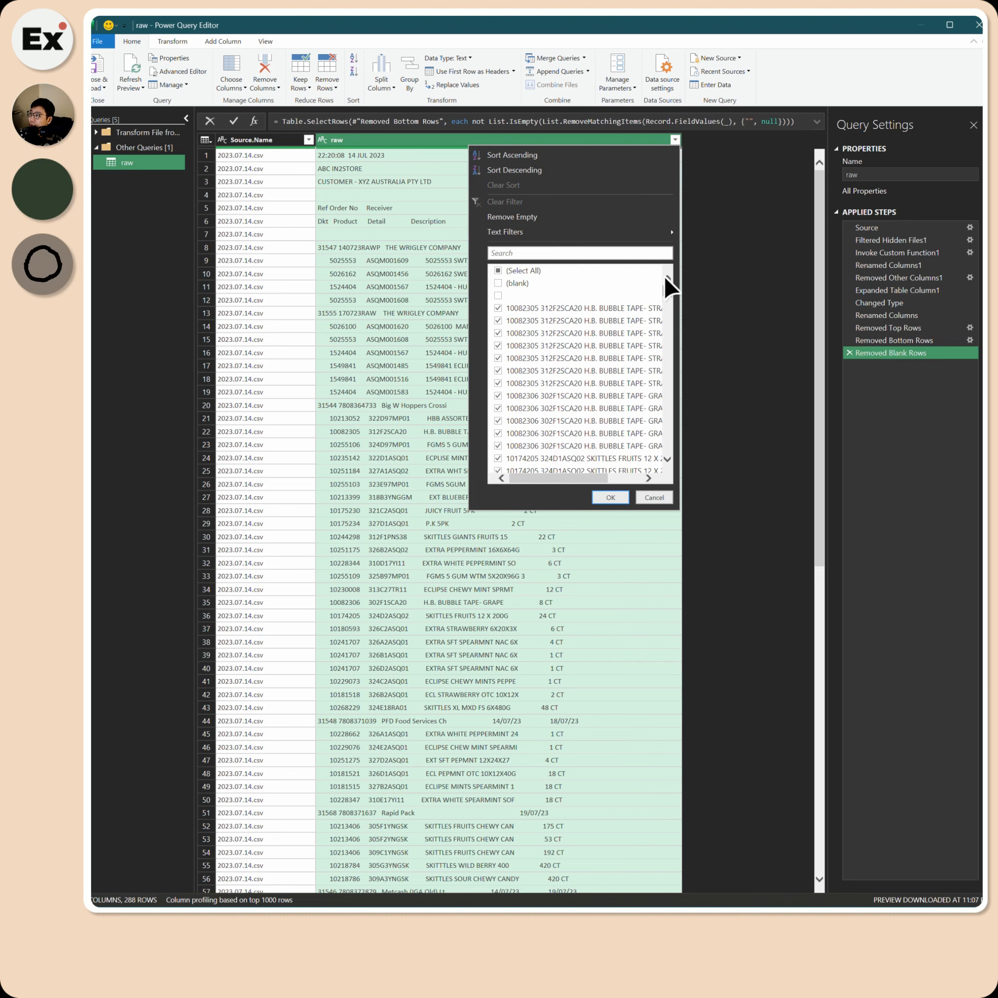
pyautogui.click(608, 497)
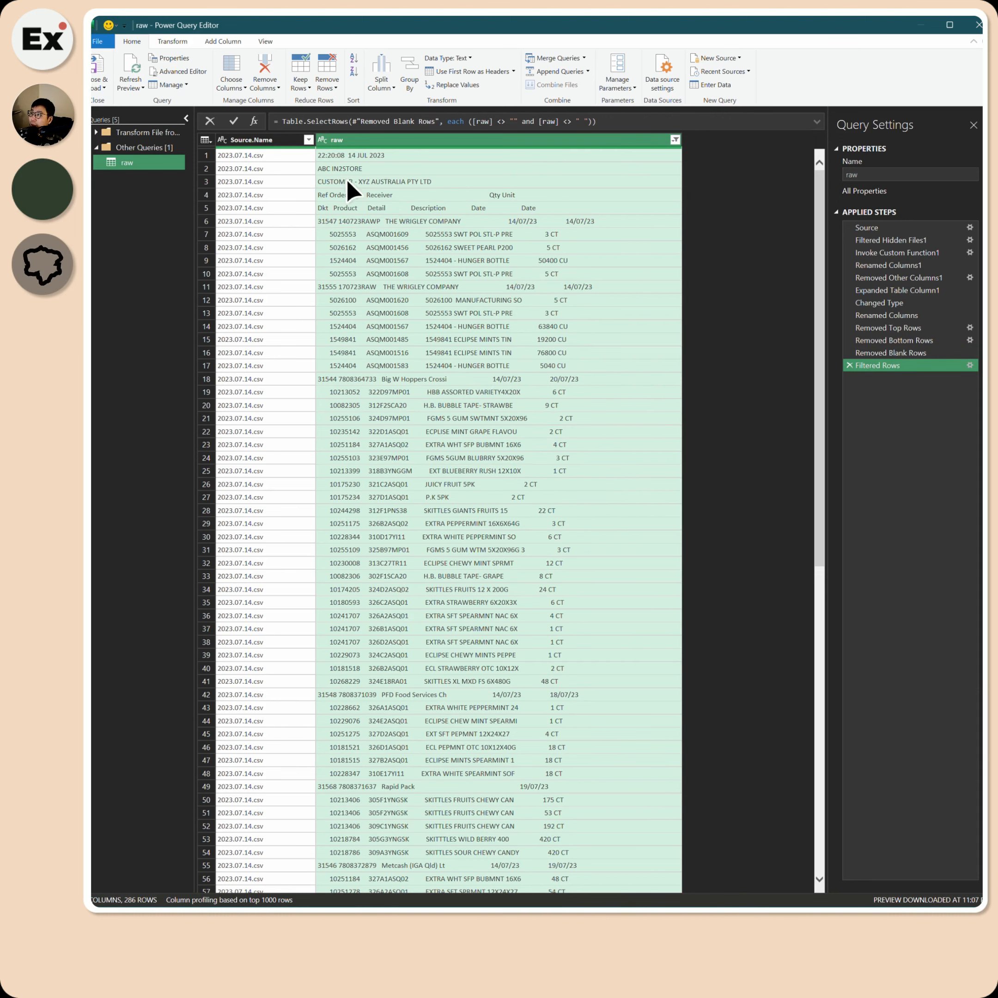
# Examine the print time, store and customer rows and the first order's header and product rows.
pyautogui.click(363, 156)
pyautogui.click(361, 168)
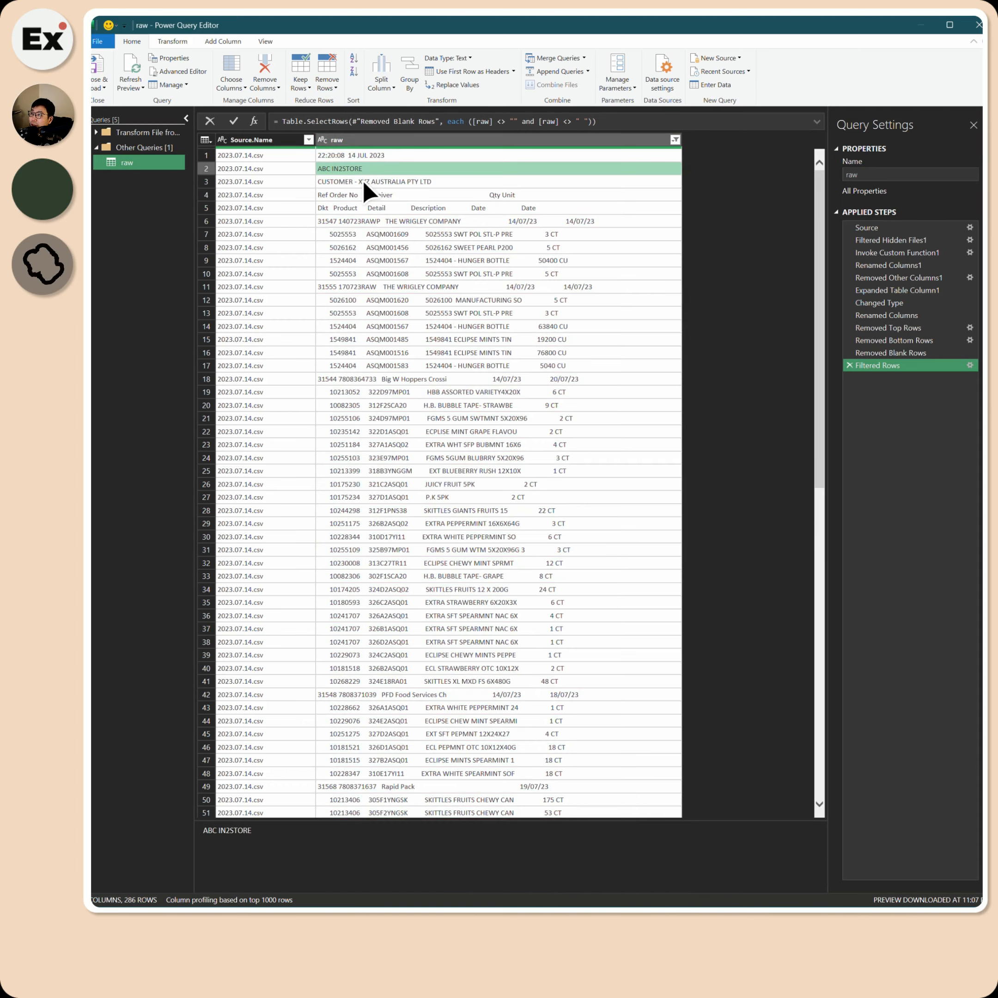
pyautogui.click(361, 182)
pyautogui.click(359, 221)
pyautogui.click(352, 234)
pyautogui.click(354, 247)
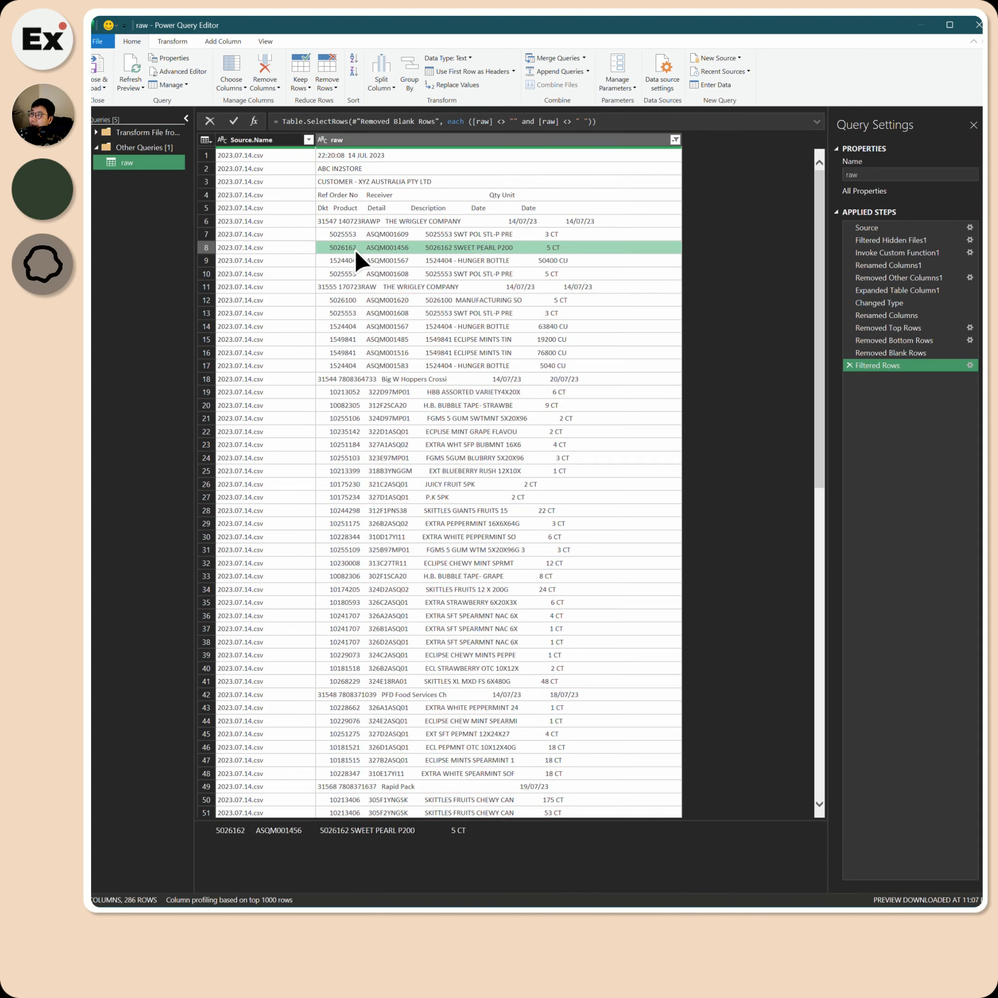
pyautogui.click(355, 260)
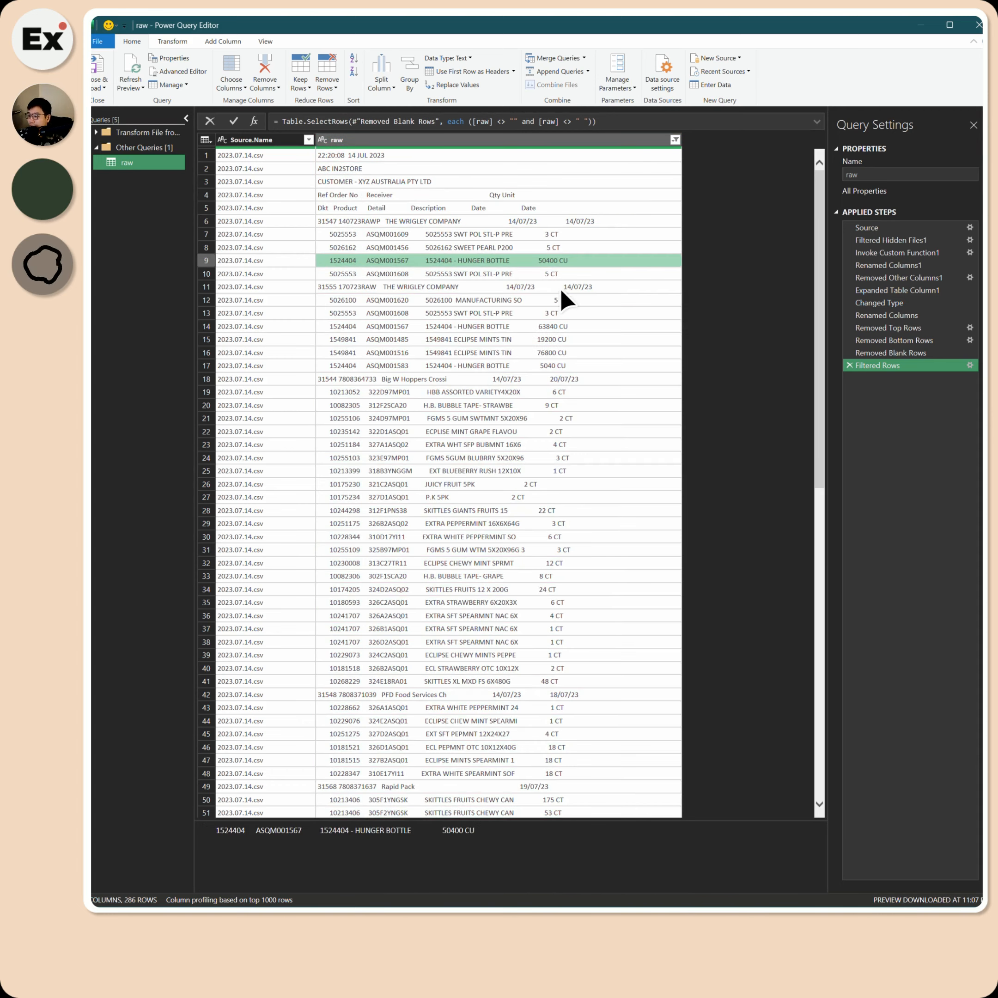
pyautogui.click(400, 142)
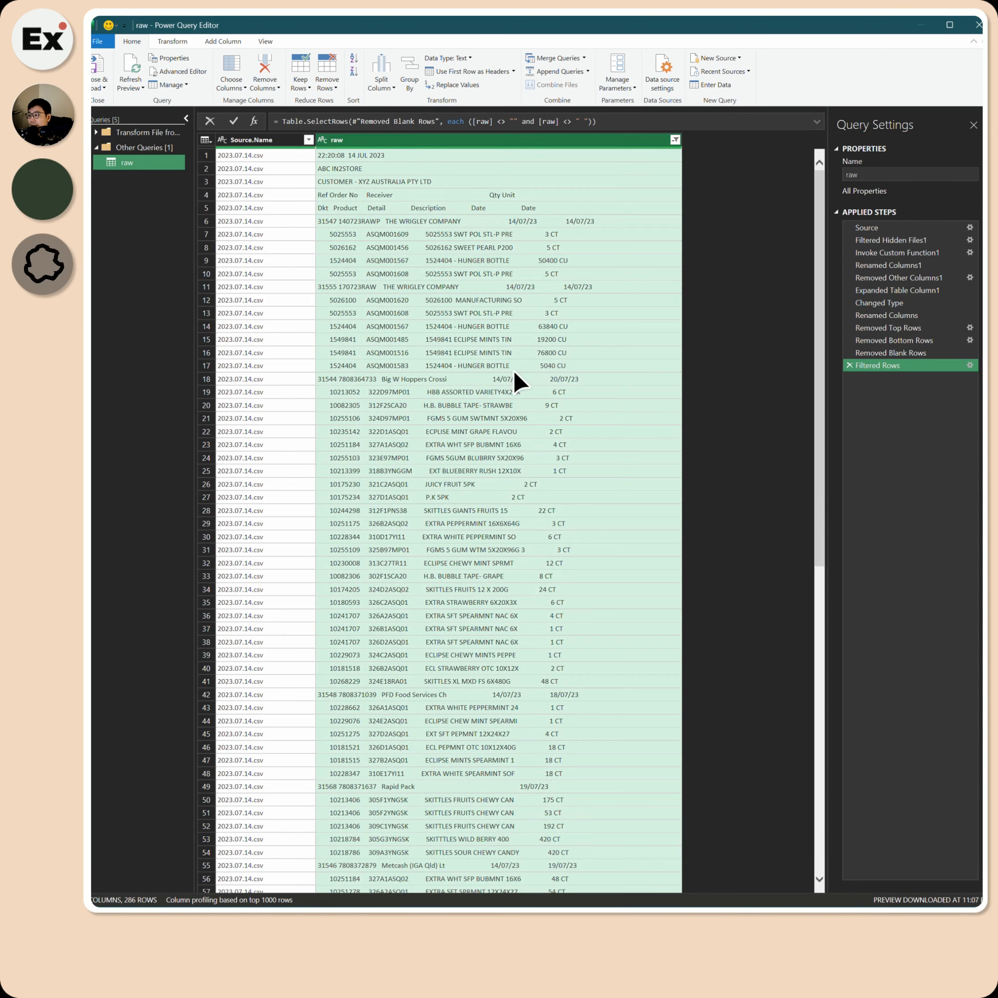
# Examine the Big W Hoppers Crossi order header row and the product rows beneath it.
pyautogui.click(362, 377)
pyautogui.press('Down')
pyautogui.press('Down')
pyautogui.press('Down')
pyautogui.press('Down')
pyautogui.press('Down')
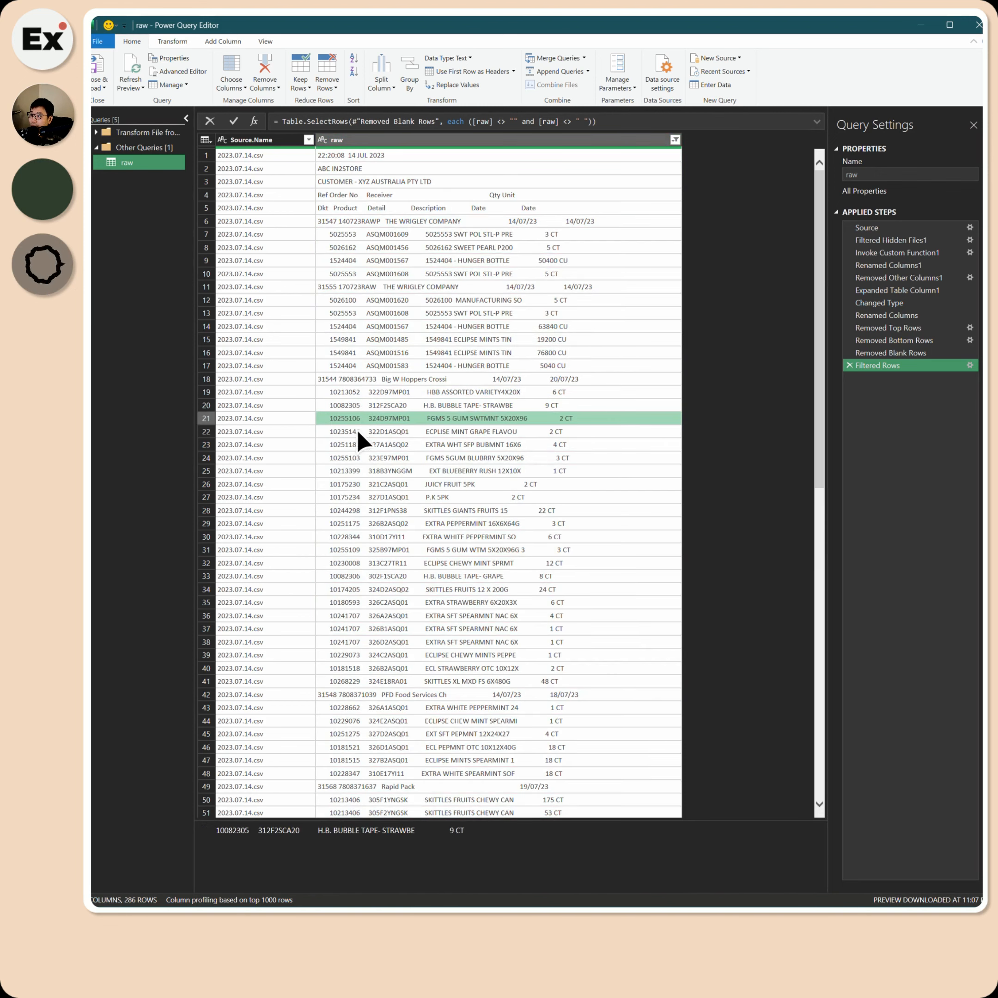
pyautogui.click(335, 379)
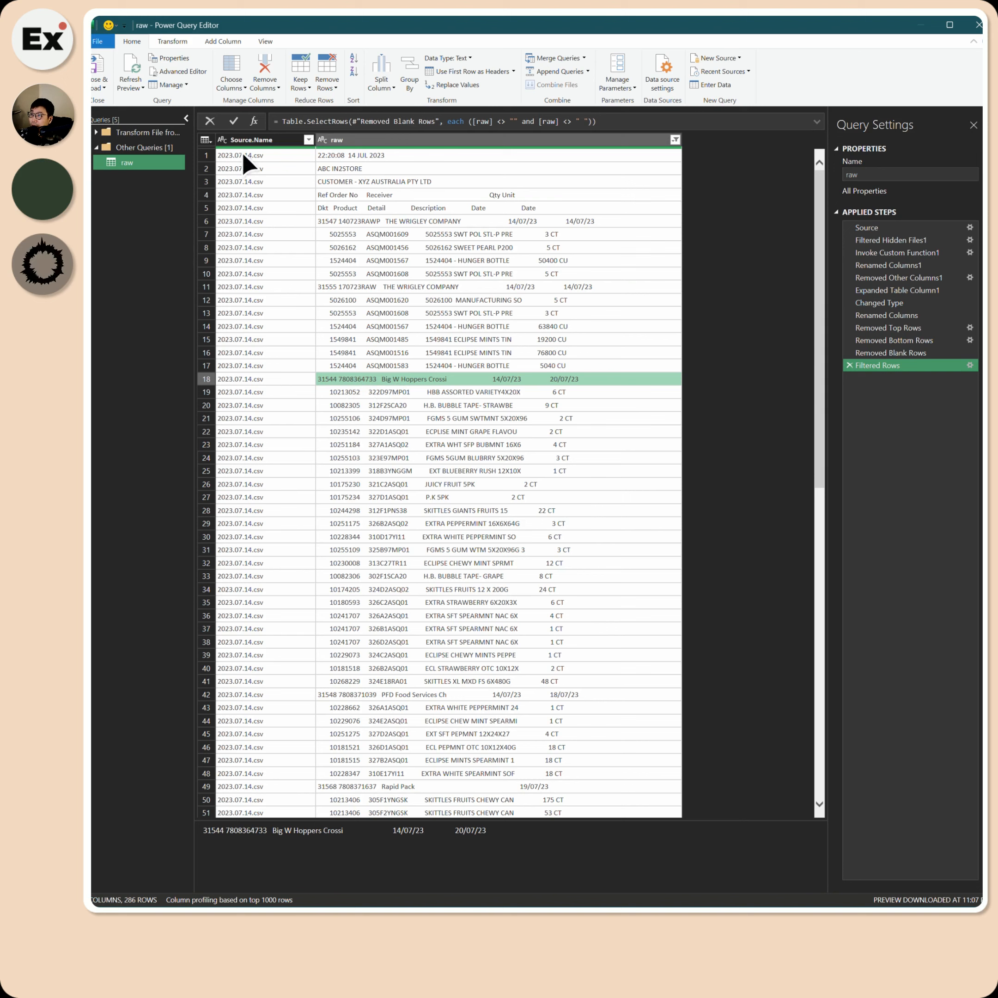
# Add an index column starting from 1 to the raw query.
pyautogui.click(226, 42)
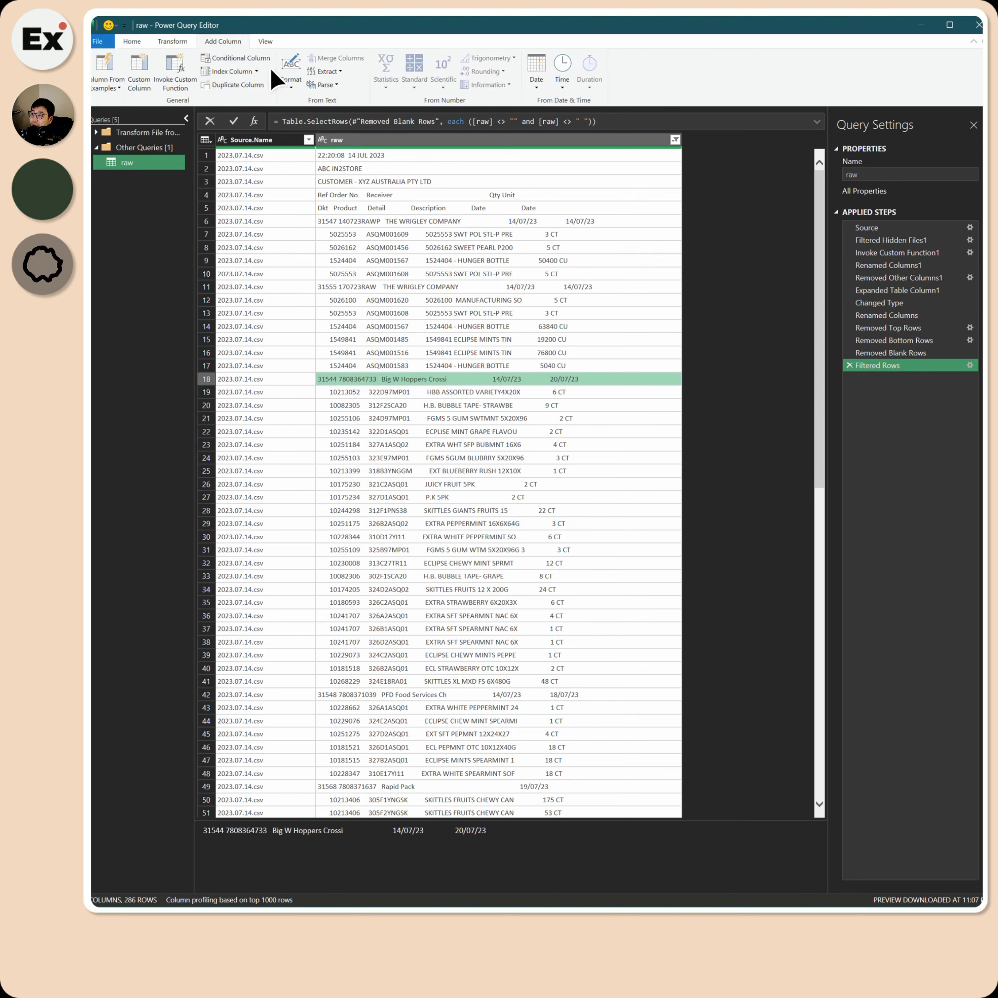
pyautogui.click(255, 71)
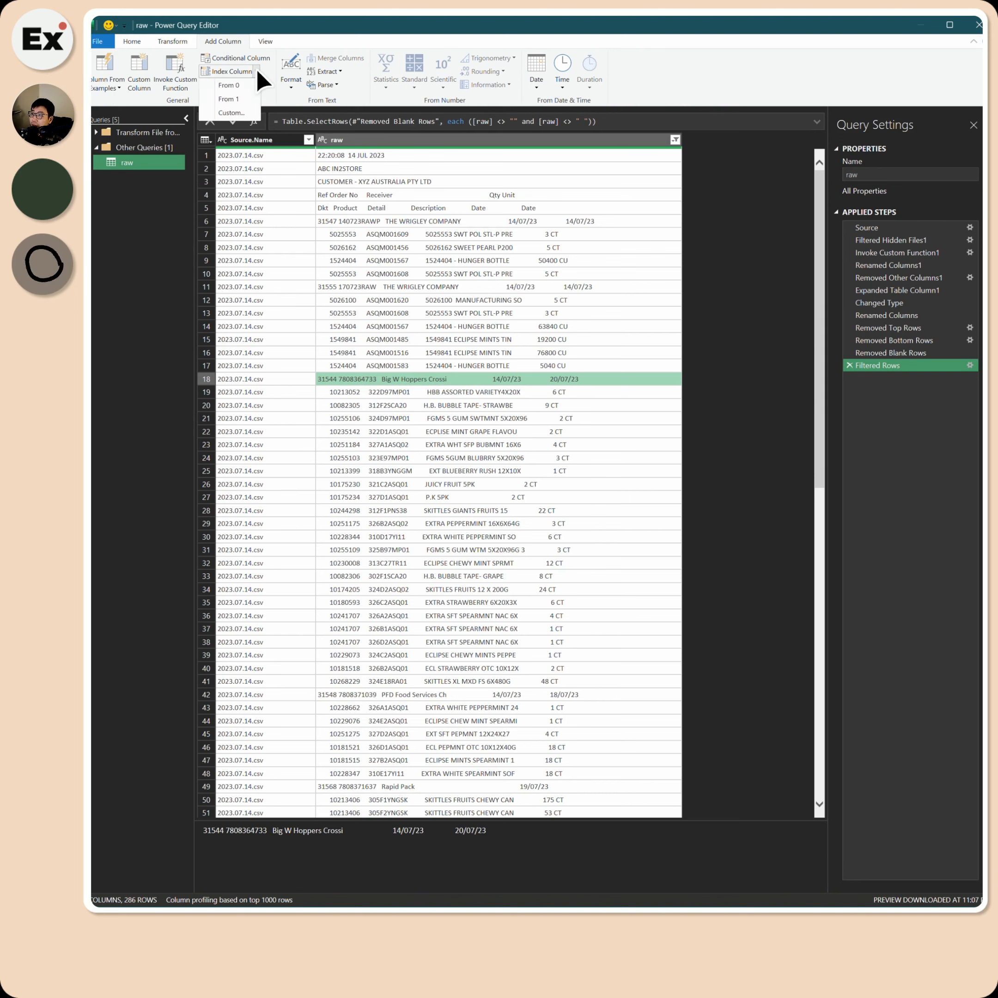
pyautogui.click(229, 100)
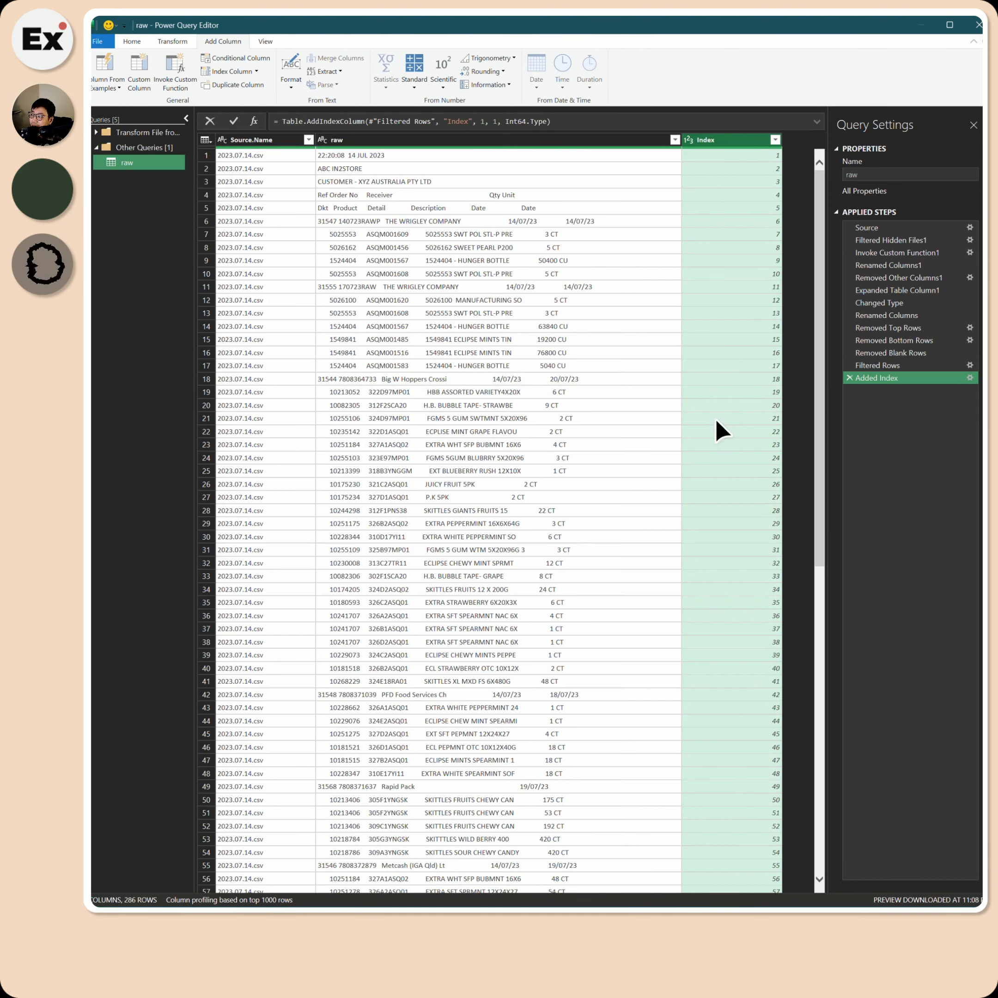
# Try sorting the rows by raw descending and Index ascending, and delete the Sorted Rows step.
pyautogui.click(675, 139)
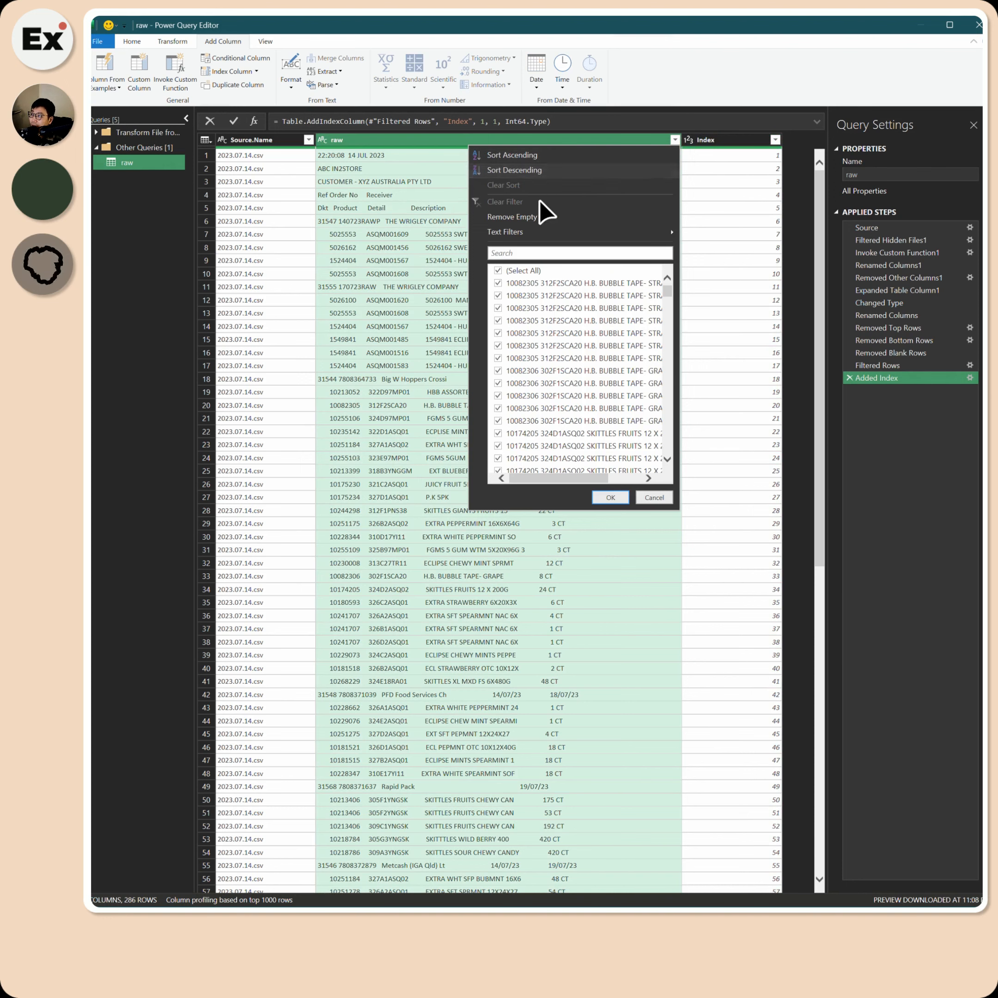
pyautogui.click(551, 171)
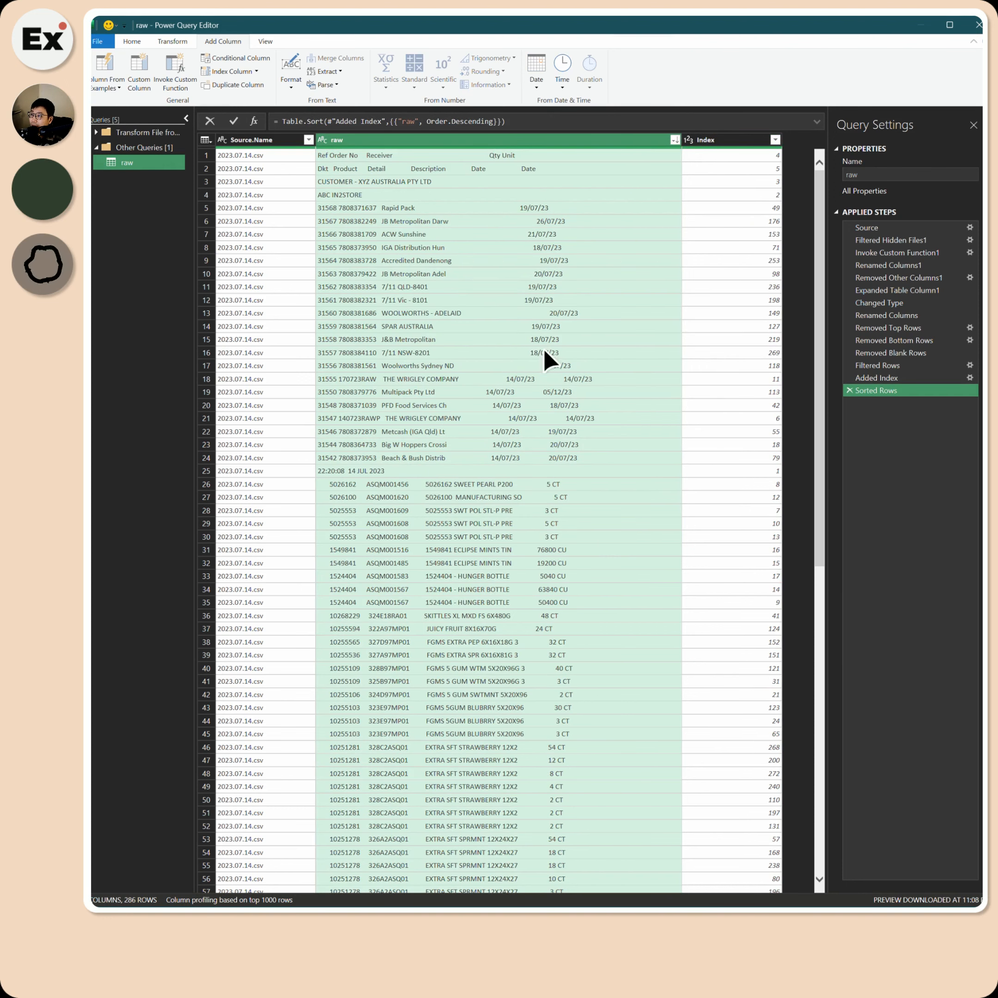
pyautogui.click(775, 139)
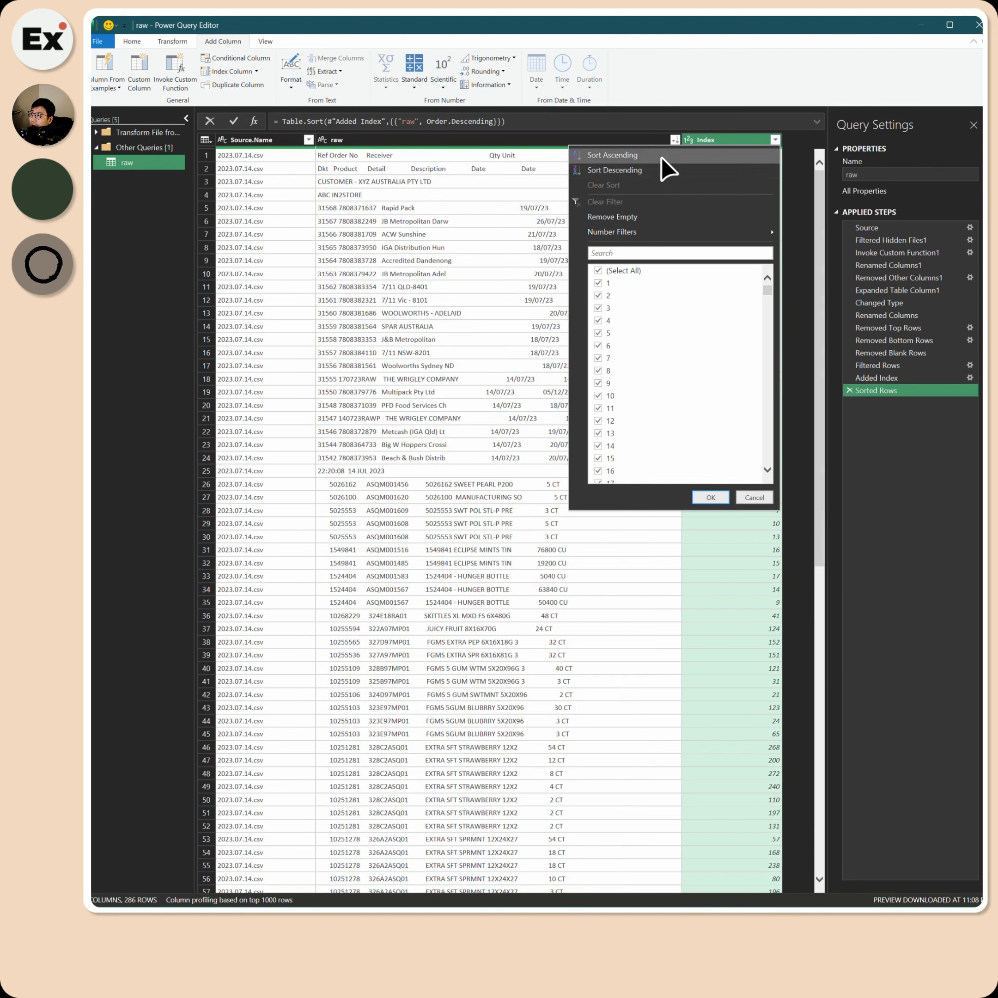
pyautogui.click(663, 156)
pyautogui.click(775, 139)
pyautogui.click(649, 153)
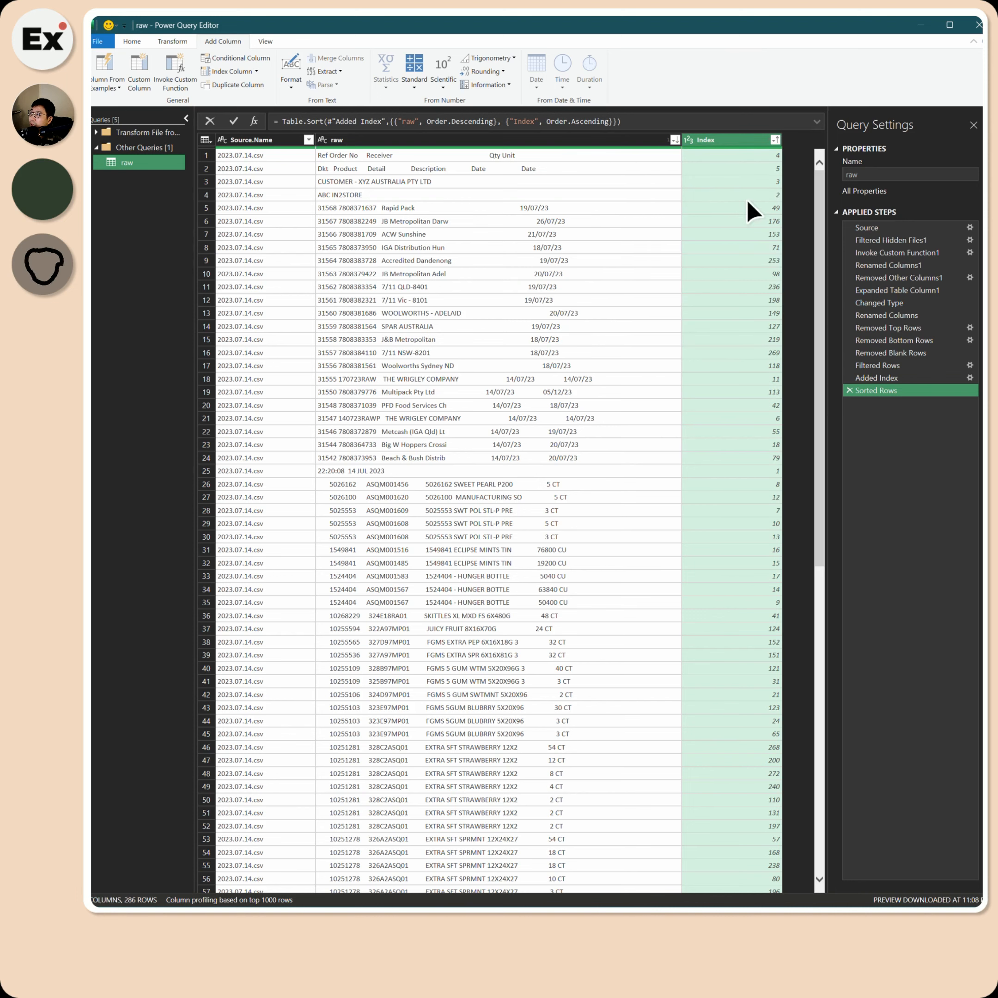
pyautogui.click(849, 391)
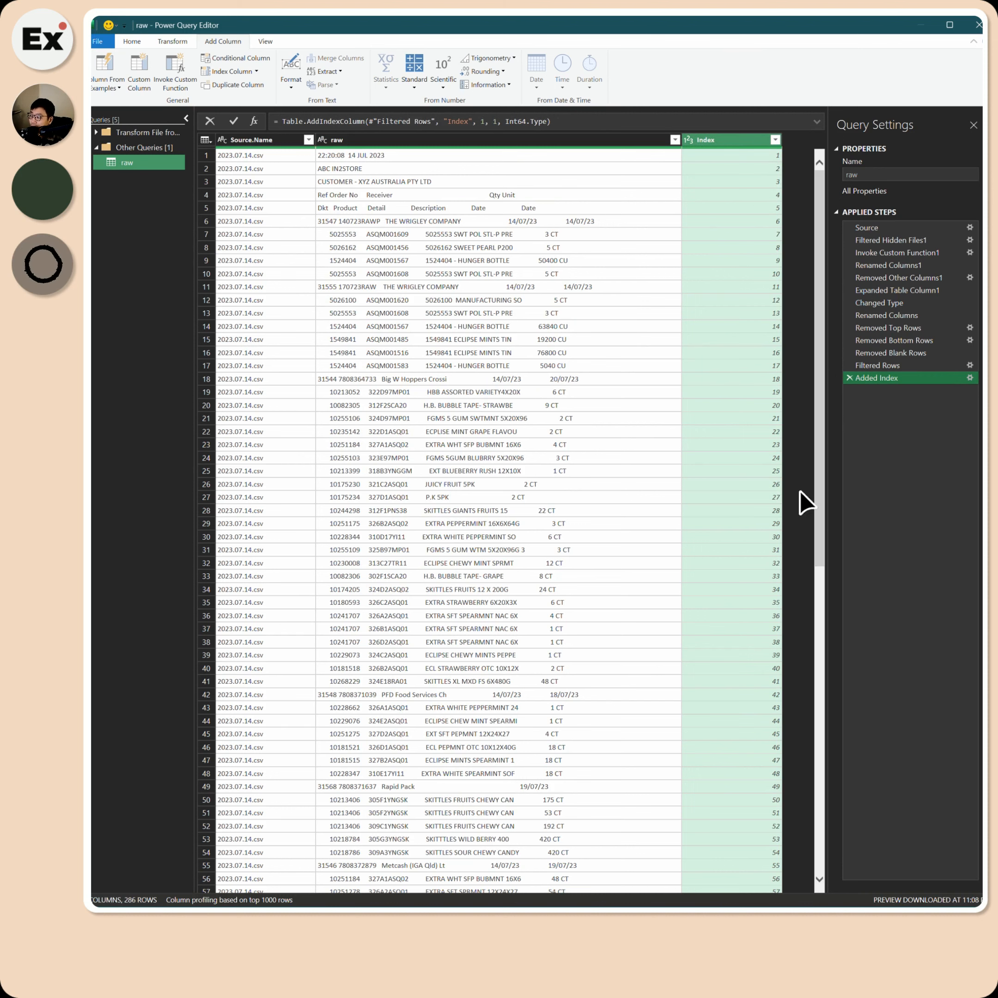
# Duplicate the raw query and widen the copy's raw column to show the full text.
pyautogui.click(775, 140)
pyautogui.click(419, 222)
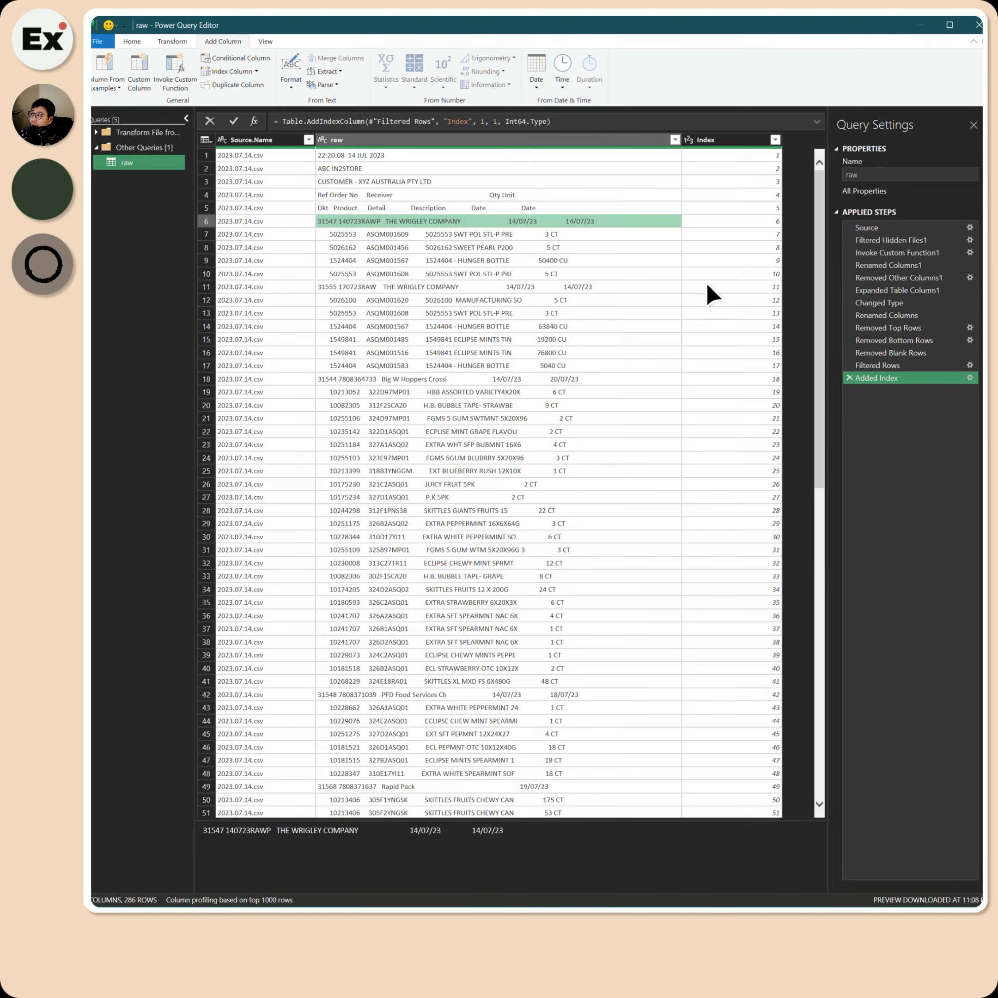
pyautogui.click(414, 496)
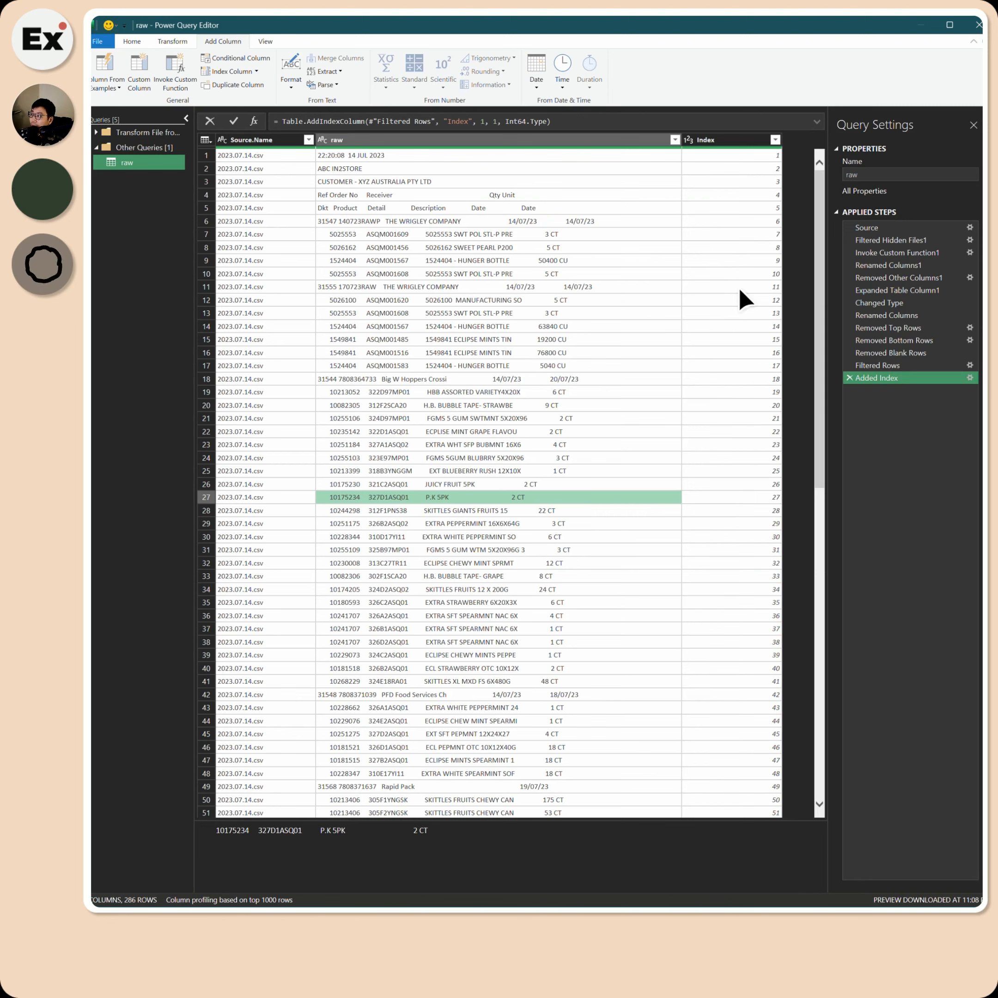
pyautogui.click(739, 392)
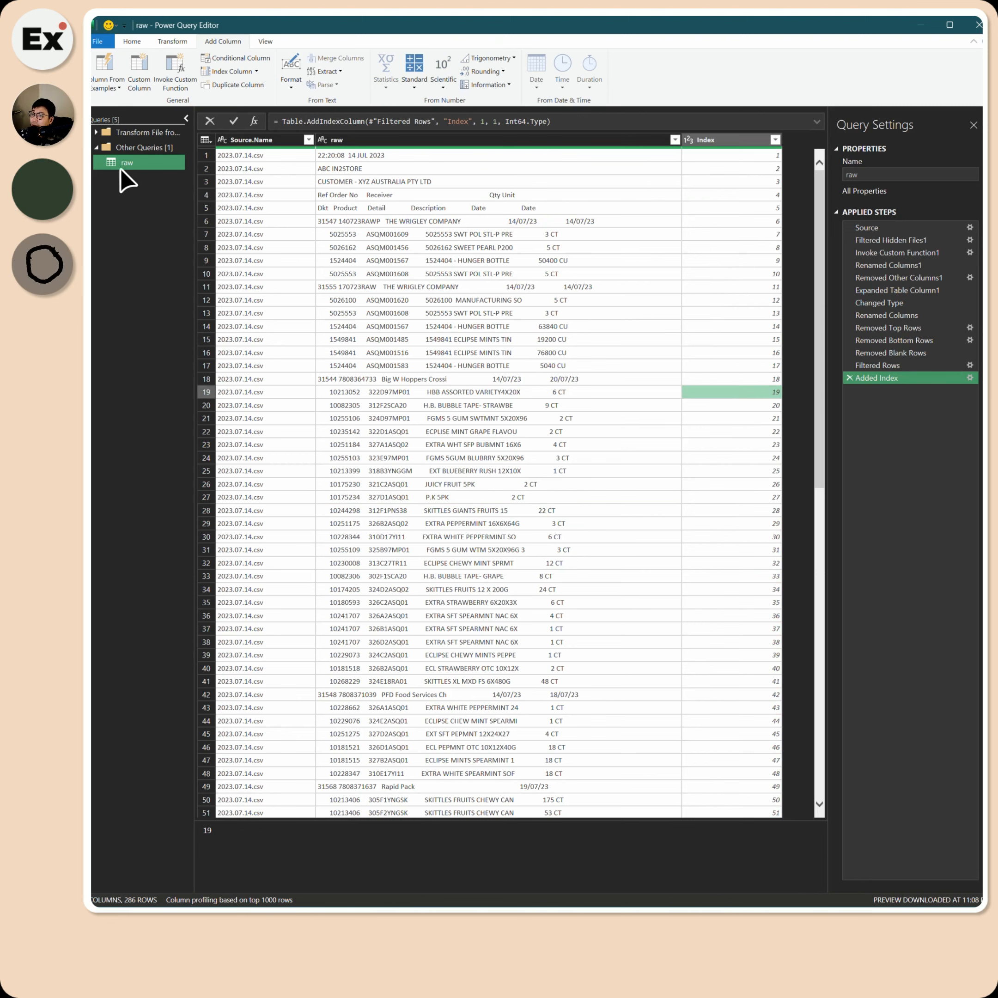
pyautogui.rightClick(136, 163)
pyautogui.click(184, 203)
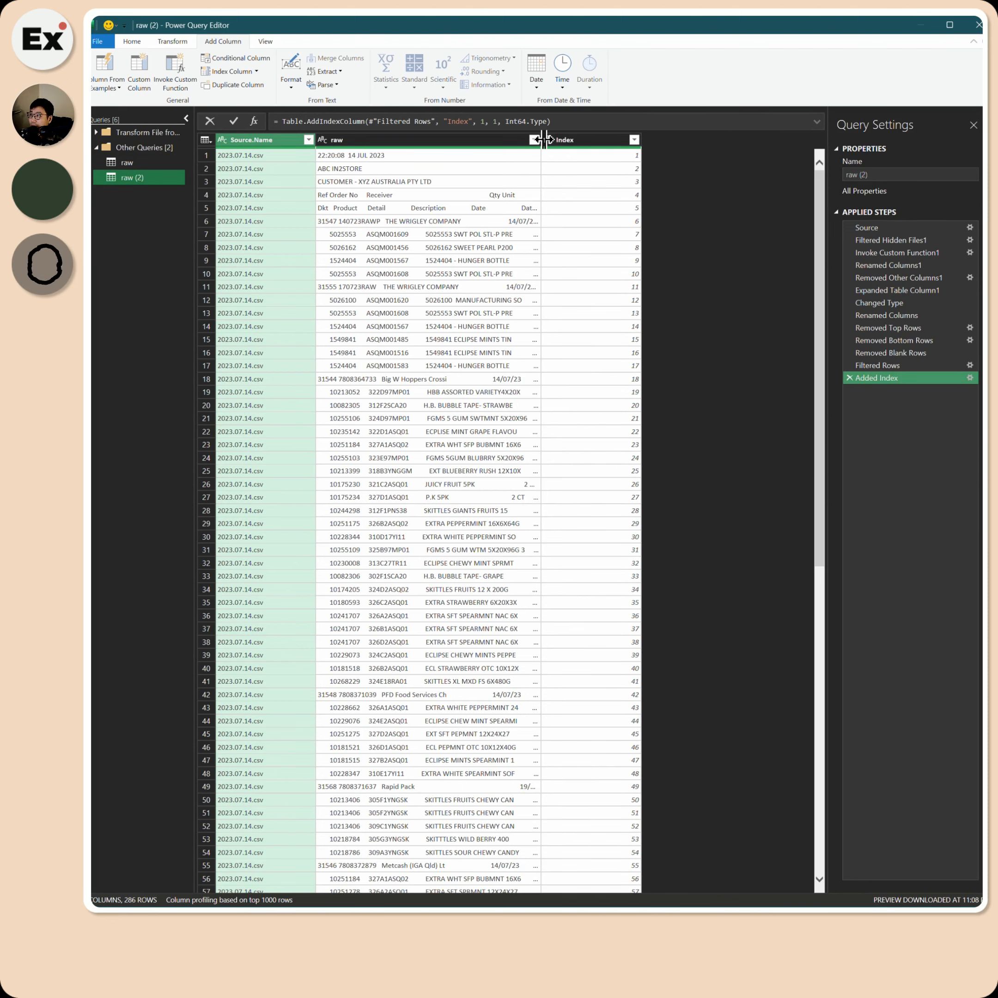
pyautogui.moveTo(543, 140); pyautogui.dragTo(681, 140)
# Rename the duplicated query holding the print time, store and customer rows as info_report.
pyautogui.click(413, 168)
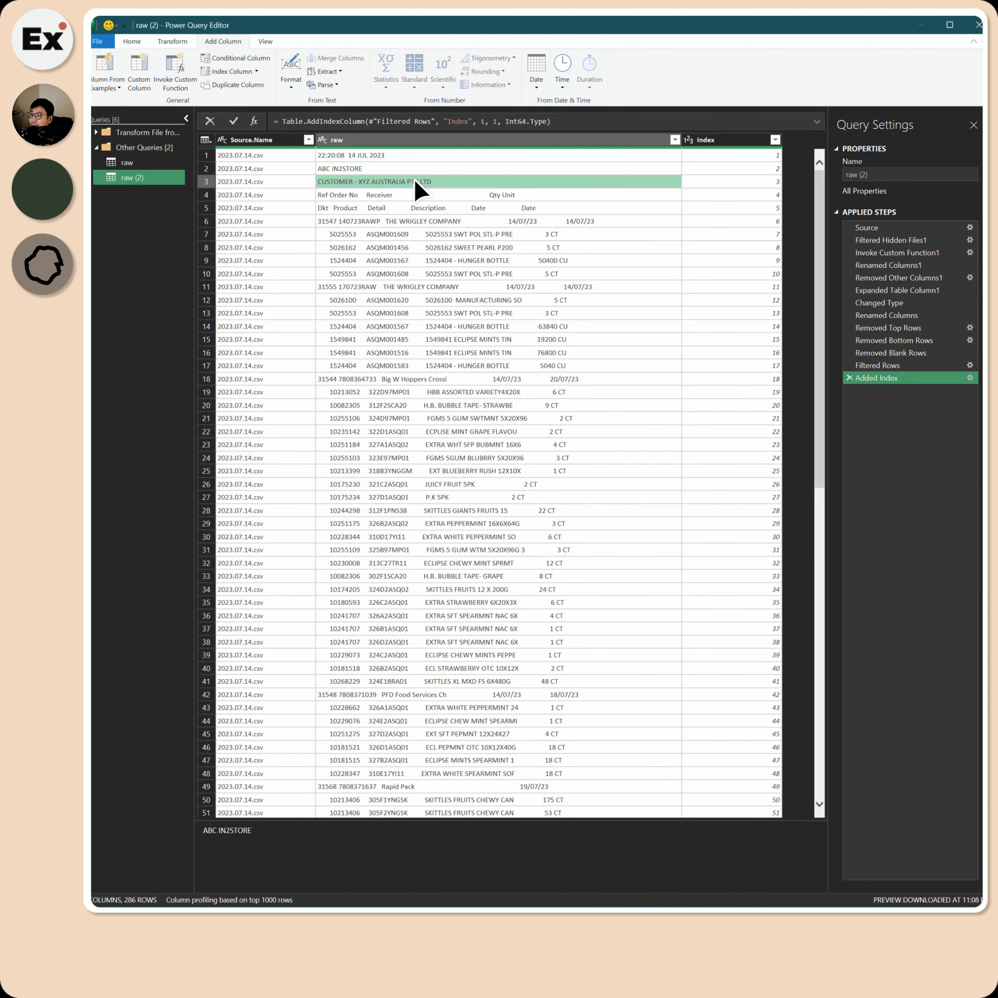
pyautogui.click(415, 183)
pyautogui.click(412, 157)
pyautogui.rightClick(157, 180)
pyautogui.click(194, 228)
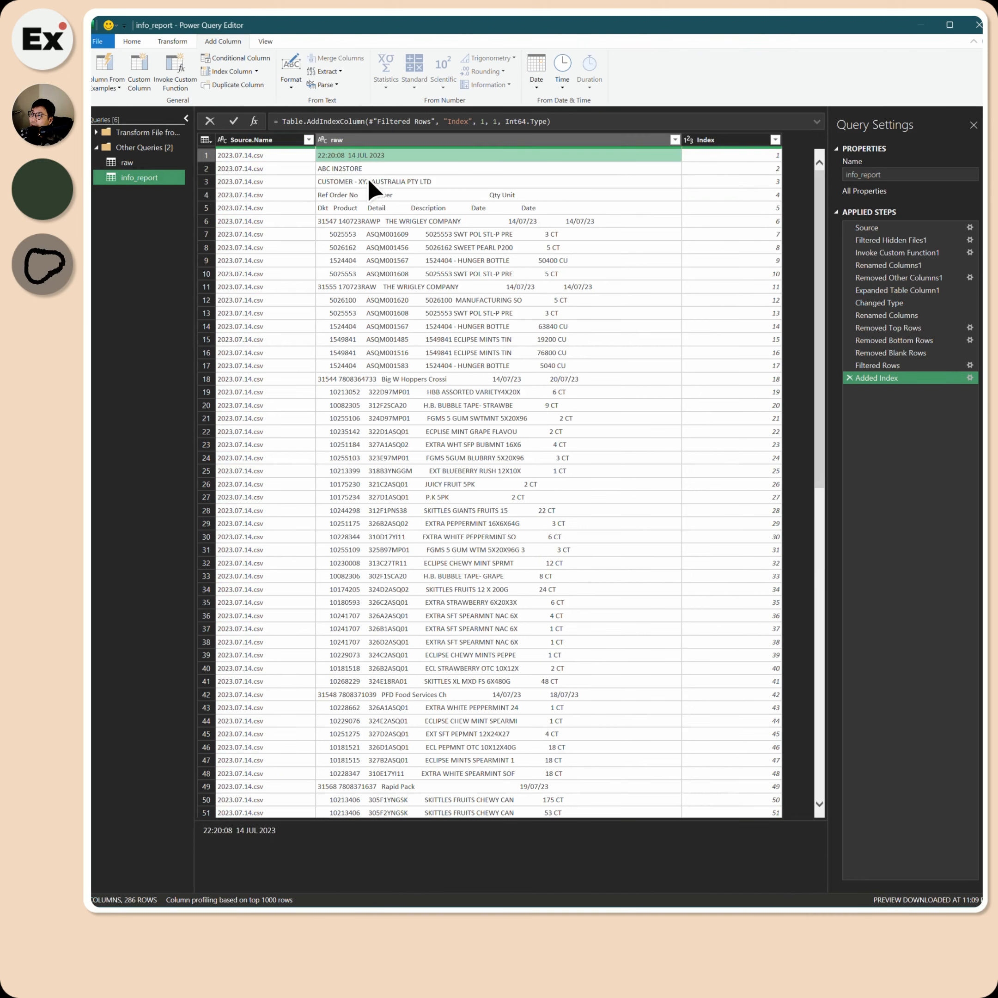
# Keep only the top 3 rows of the info_report query.
pyautogui.click(367, 182)
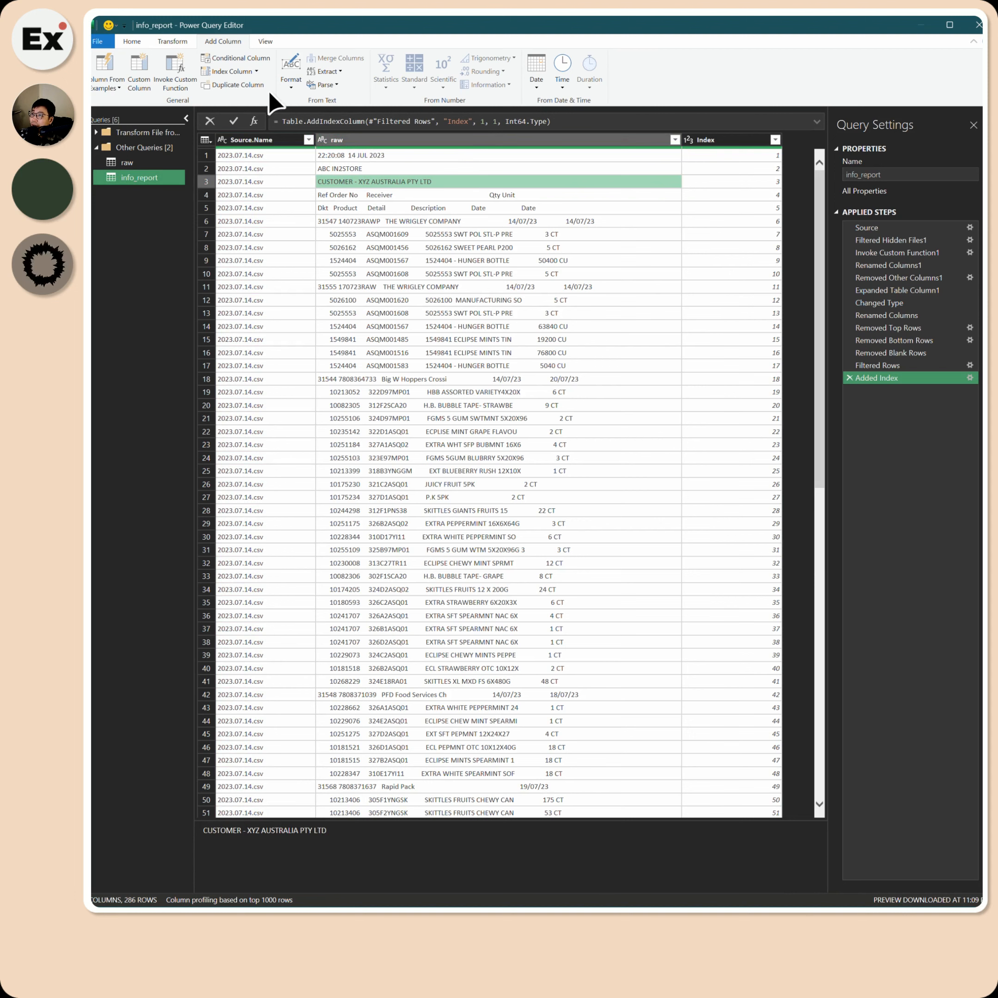
pyautogui.click(171, 39)
pyautogui.click(123, 40)
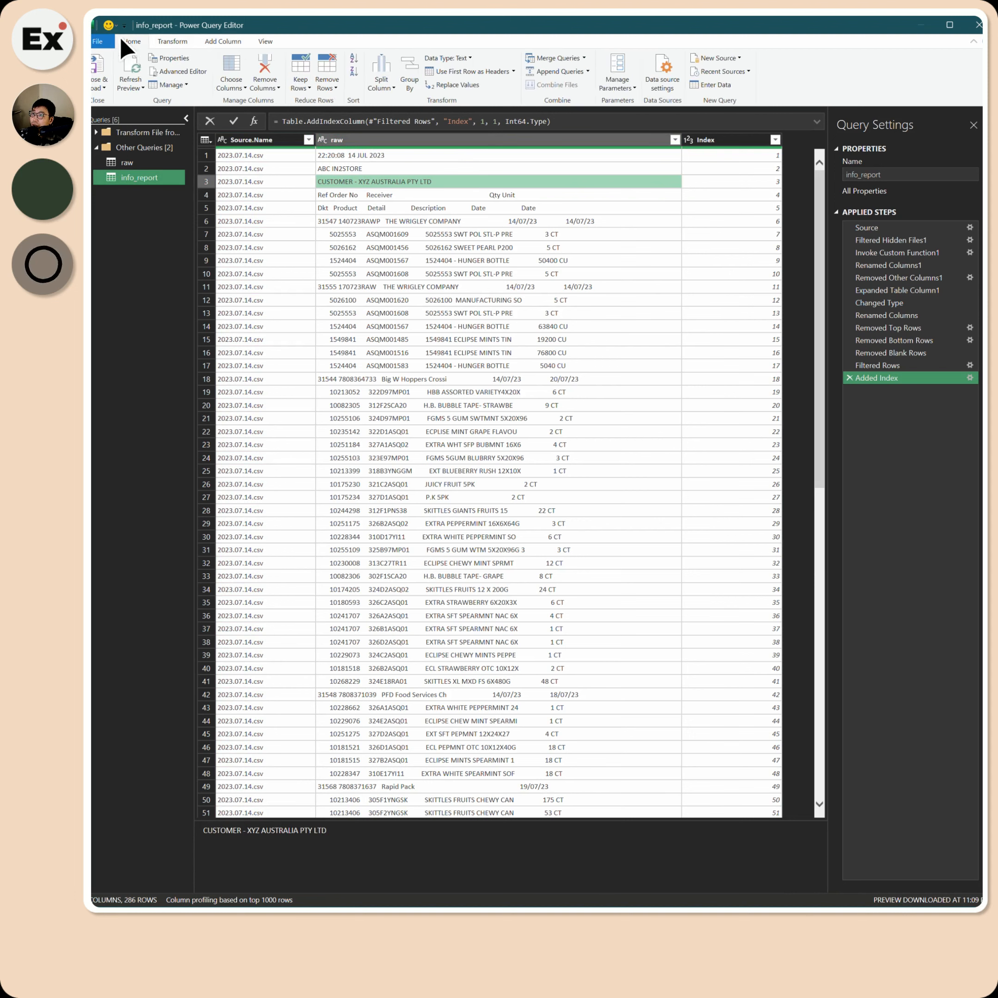
pyautogui.click(327, 86)
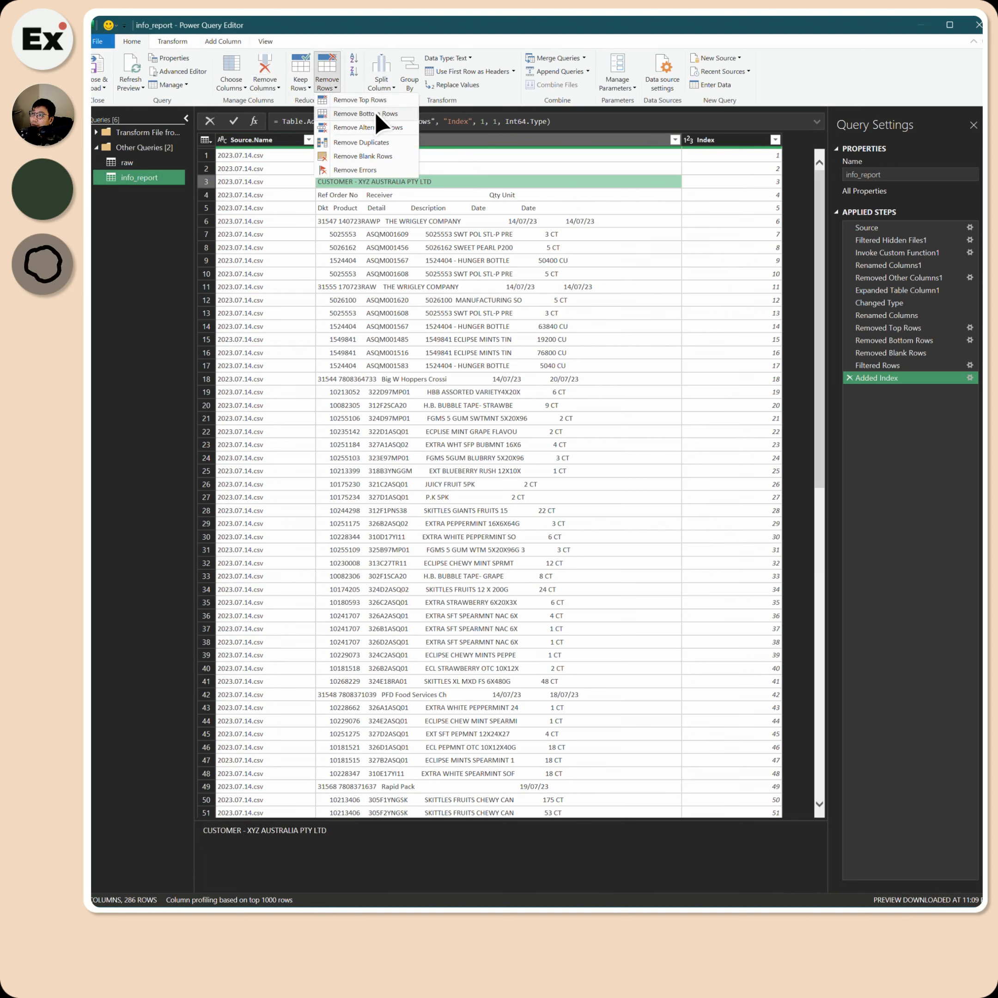
pyautogui.click(298, 84)
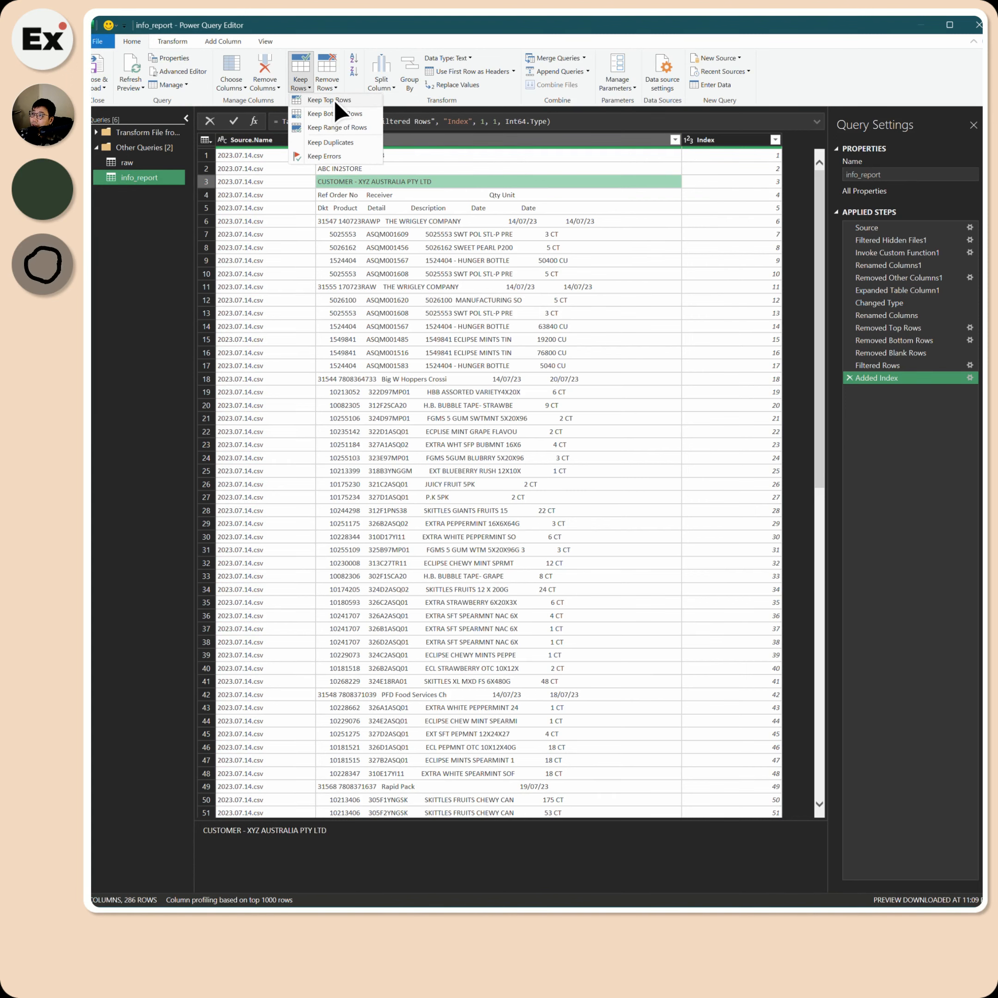
pyautogui.click(335, 101)
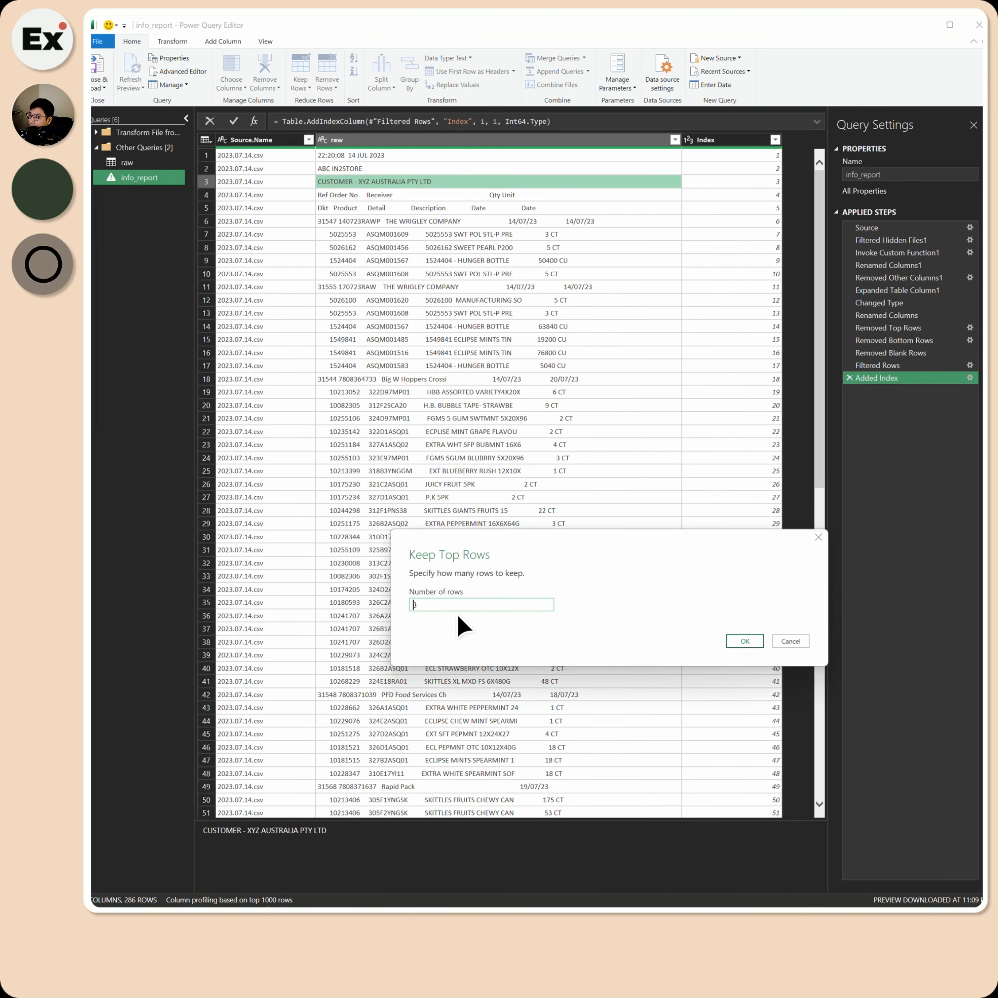
pyautogui.write('3')
pyautogui.click(744, 640)
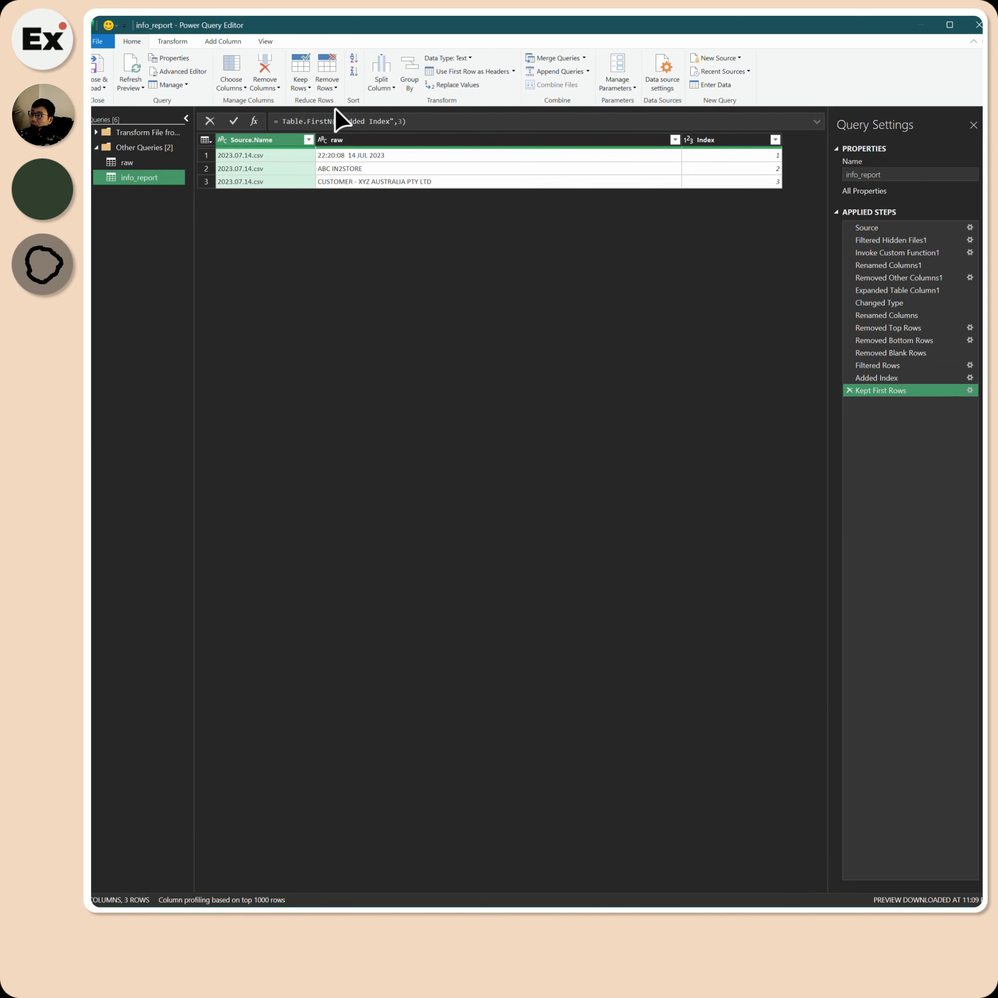
# Compare the rows kept in info_report with the report information, order header and product rows in the raw query.
pyautogui.click(361, 168)
pyautogui.click(365, 181)
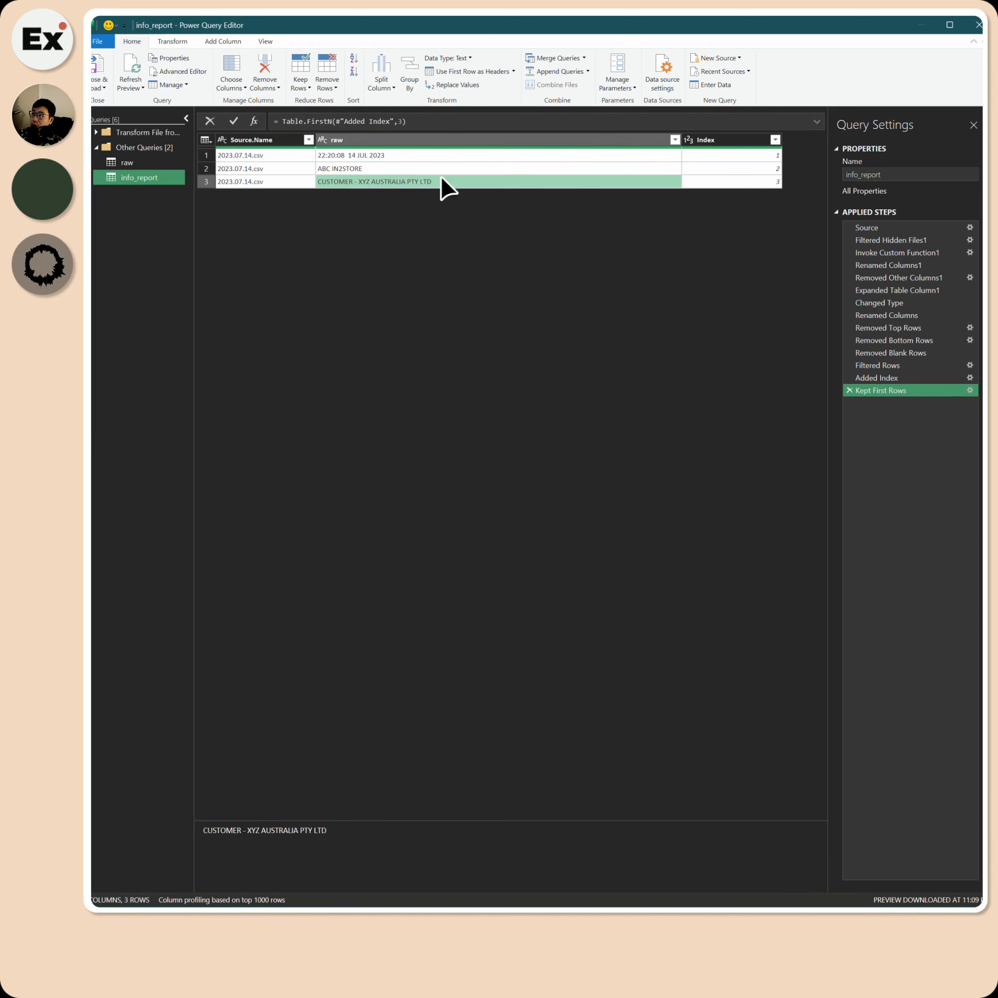
pyautogui.click(157, 164)
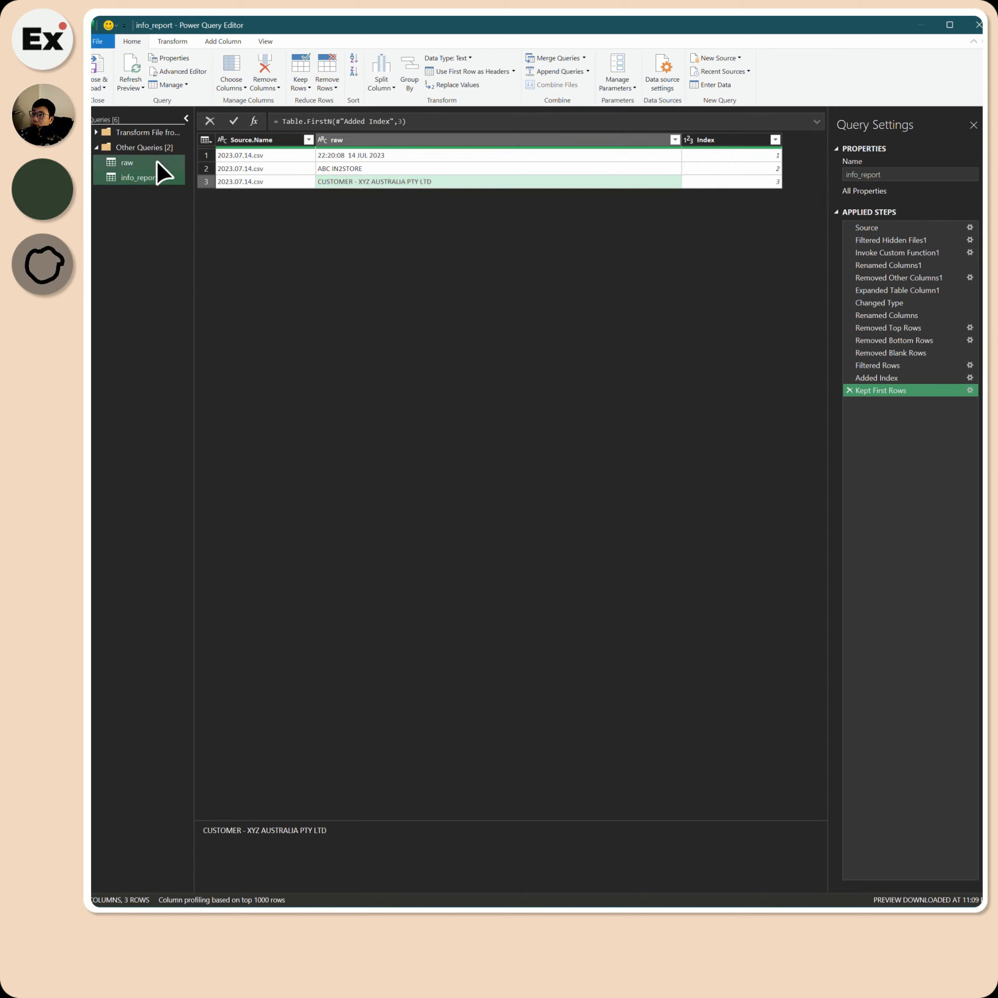
pyautogui.click(342, 221)
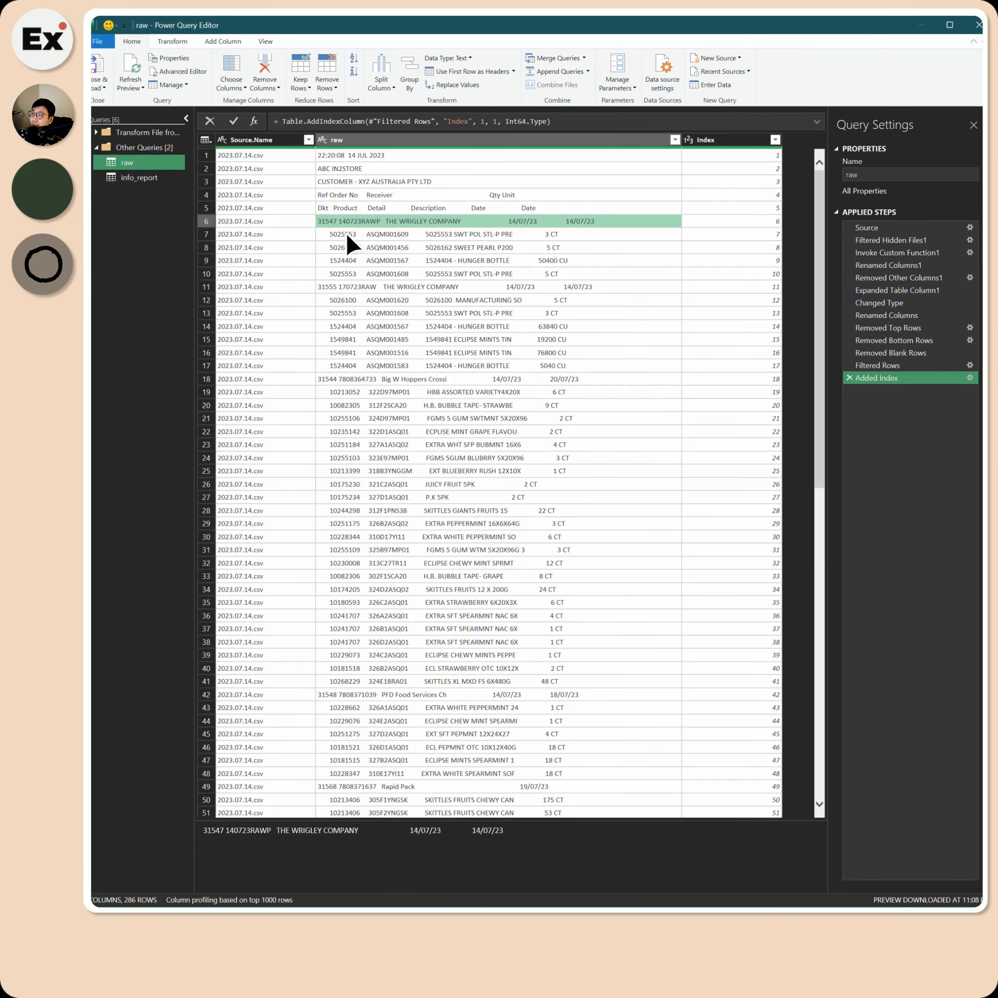
pyautogui.click(357, 234)
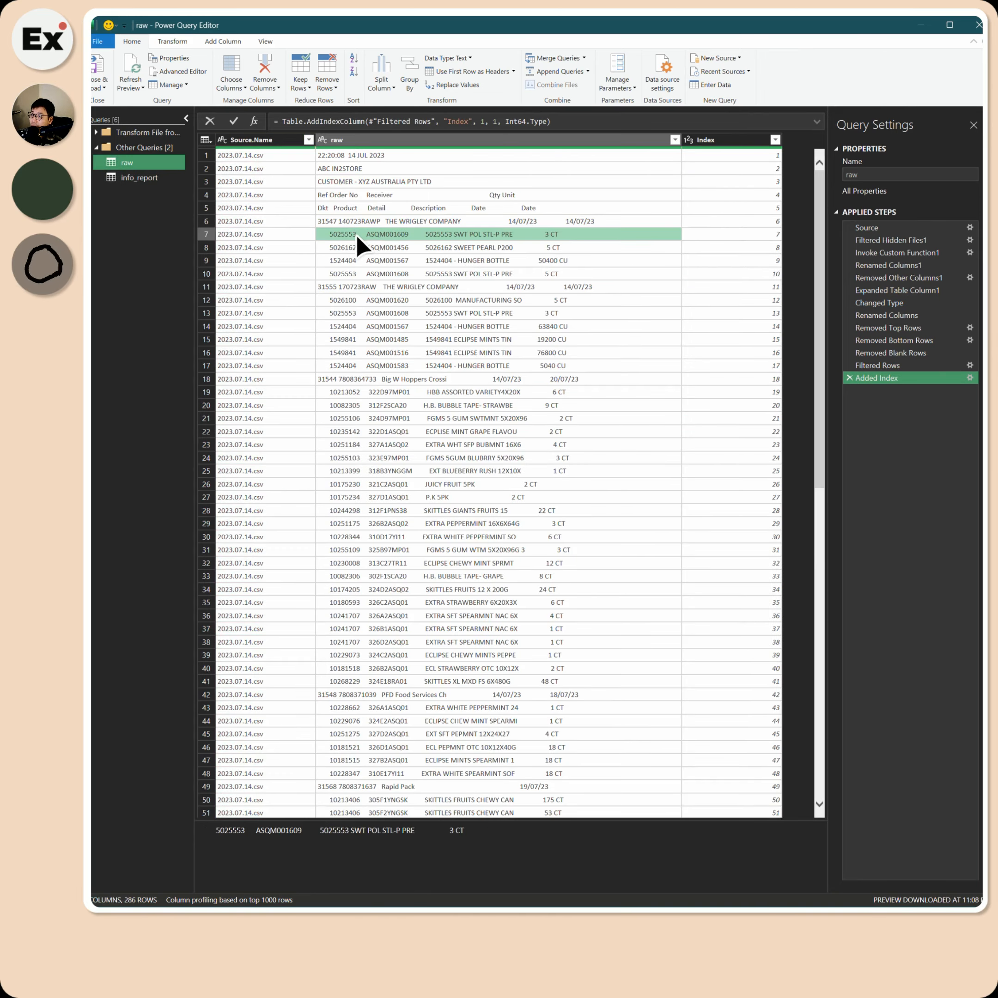
pyautogui.click(340, 157)
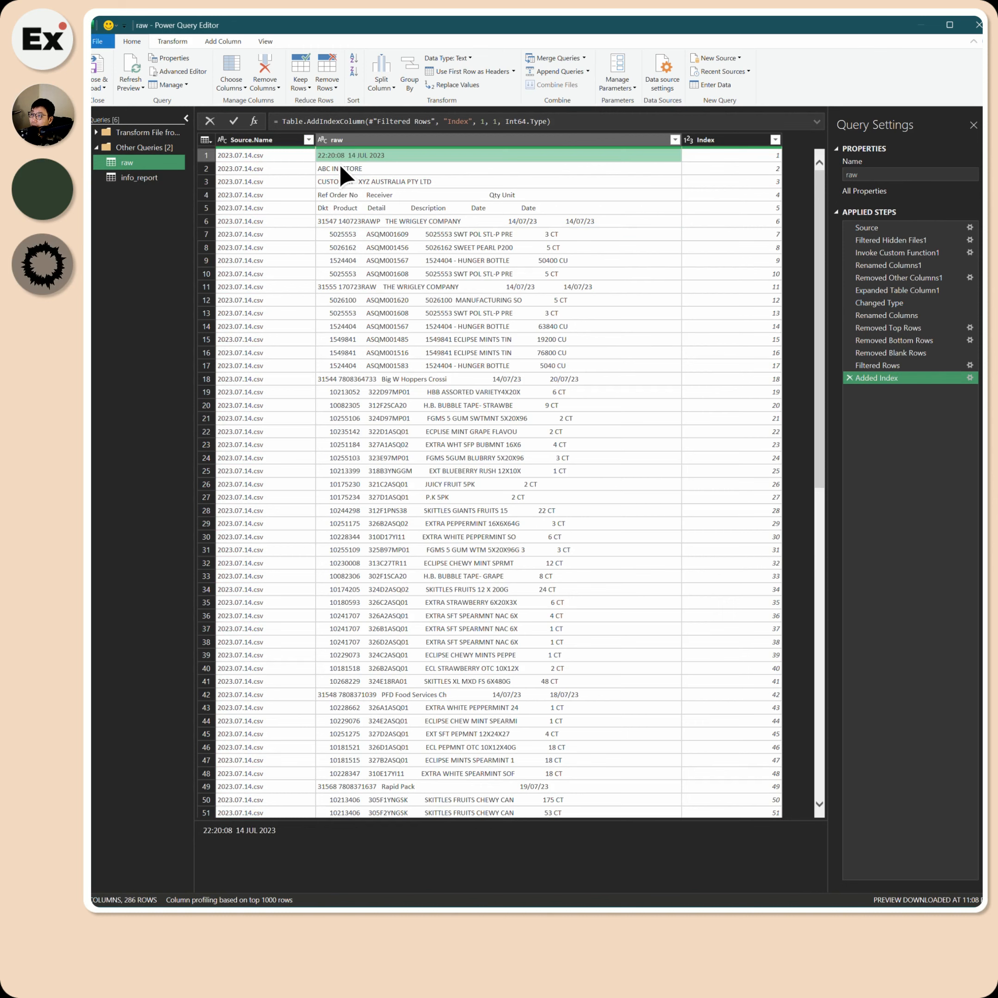
pyautogui.click(341, 169)
pyautogui.click(341, 182)
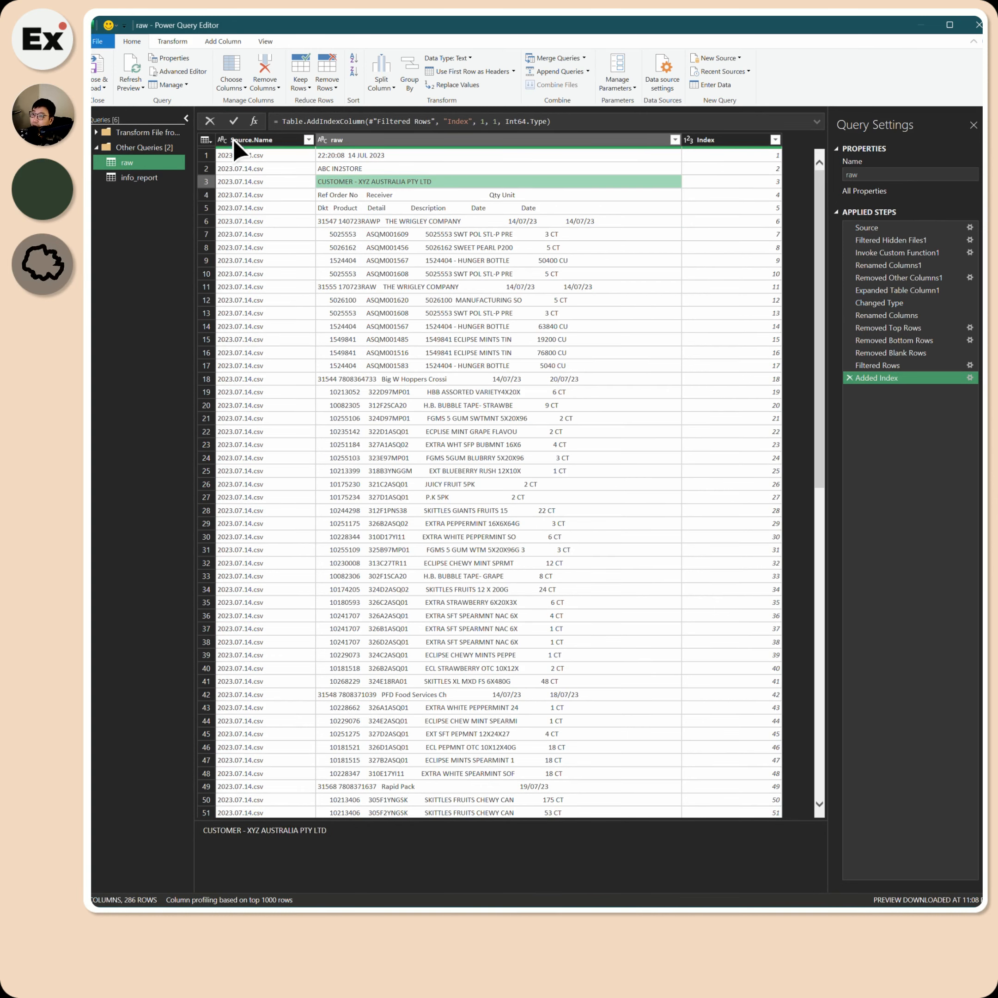
# Transpose the info_report table so the print time, store and customer sit in separate columns.
pyautogui.click(140, 178)
pyautogui.click(328, 152)
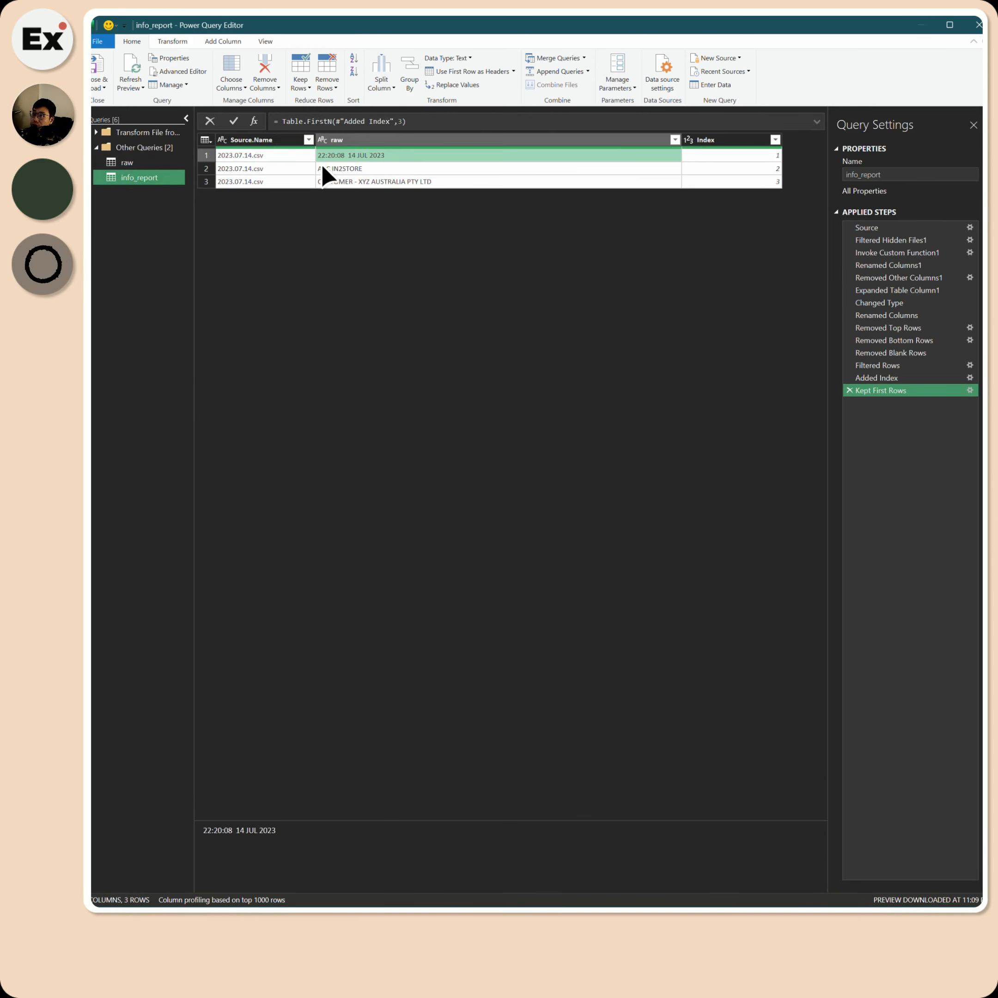
pyautogui.click(171, 42)
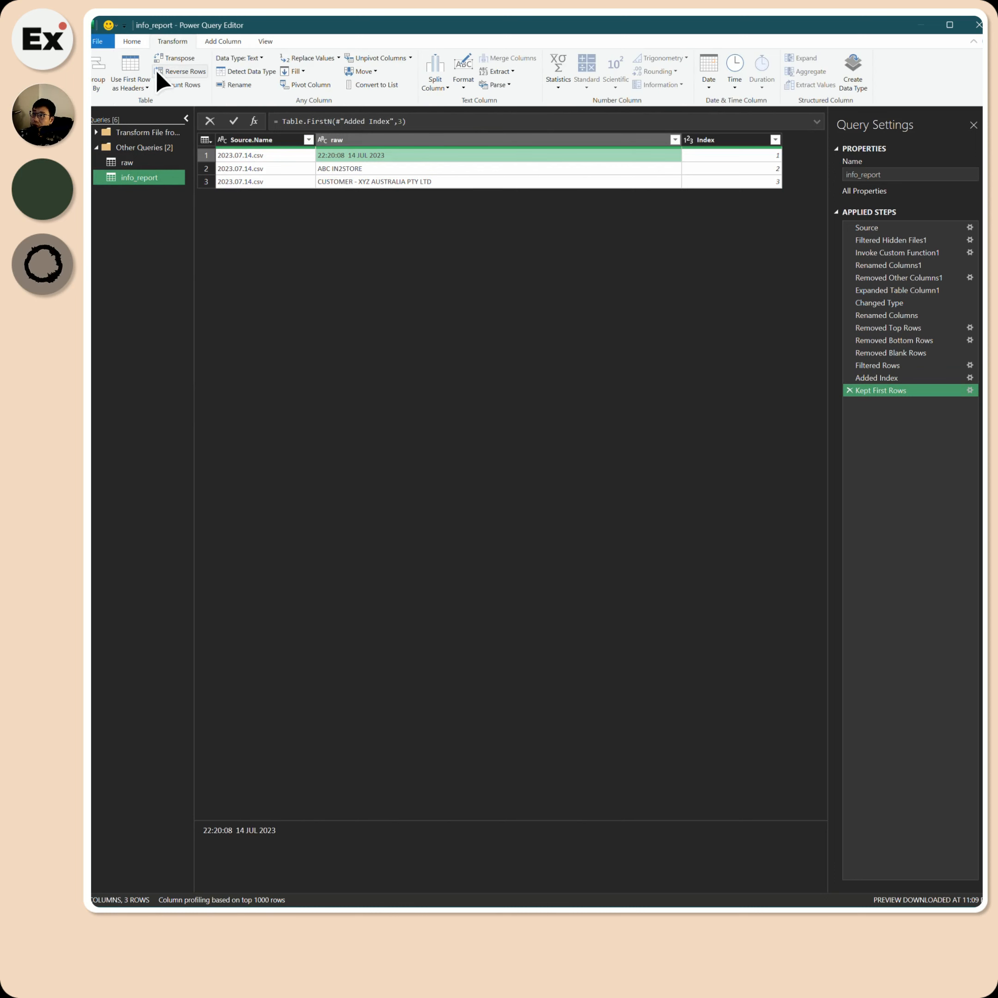
pyautogui.click(173, 58)
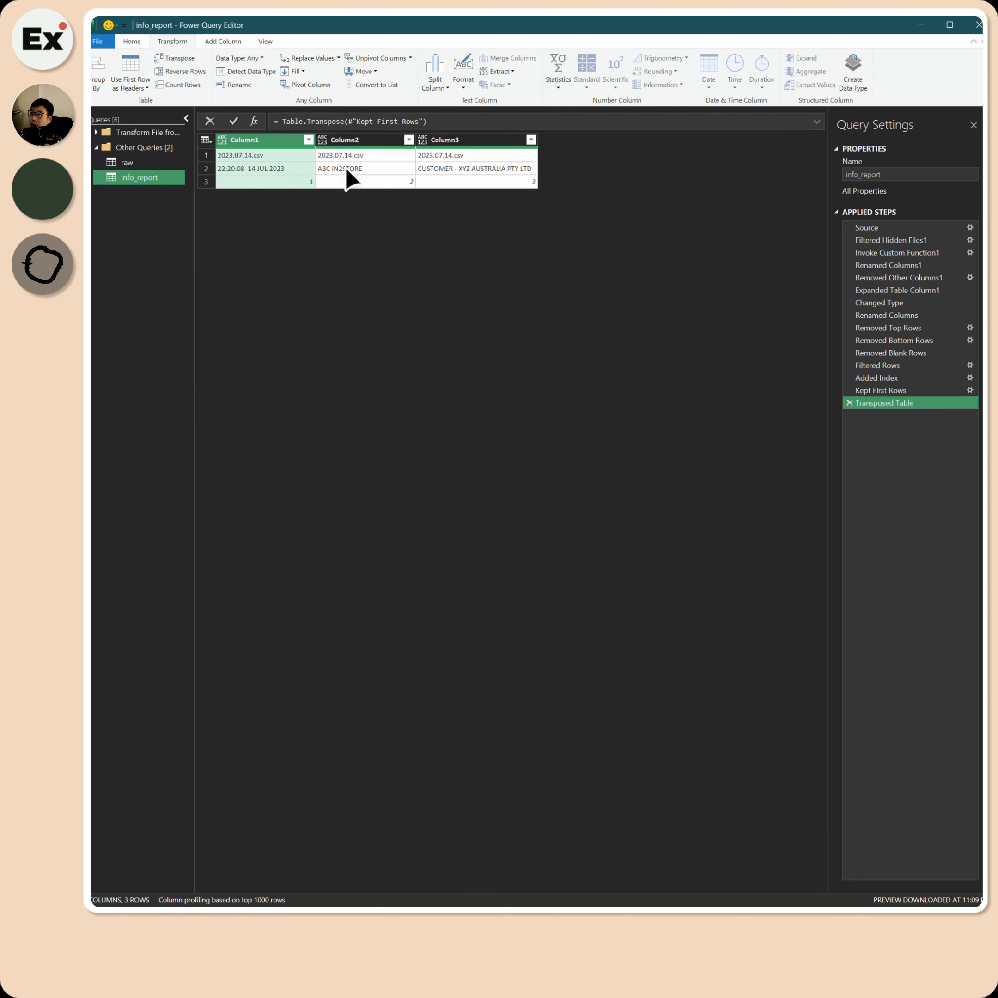
# Examine the file name, report information and index rows across the transposed table's three columns.
pyautogui.click(289, 156)
pyautogui.click(346, 156)
pyautogui.click(443, 156)
pyautogui.click(292, 168)
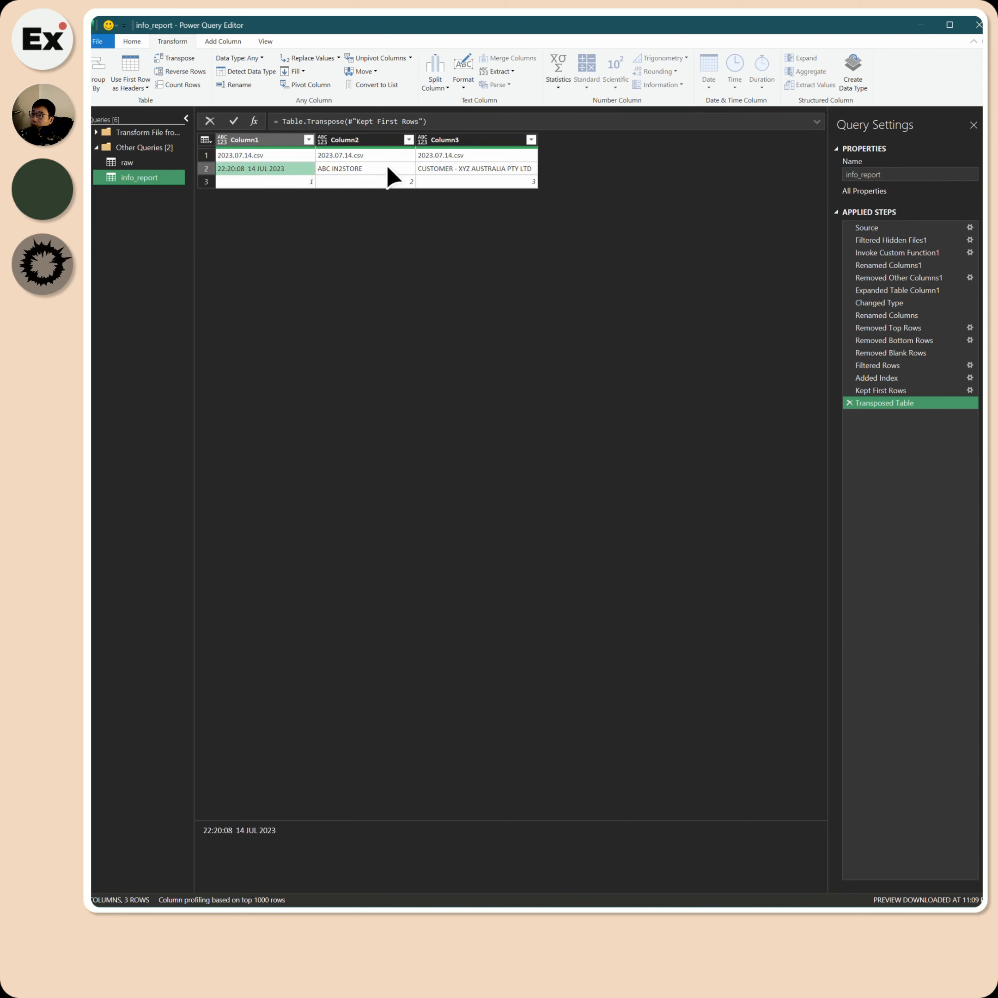
pyautogui.click(386, 168)
pyautogui.click(455, 169)
pyautogui.click(299, 182)
pyautogui.click(367, 182)
pyautogui.click(461, 184)
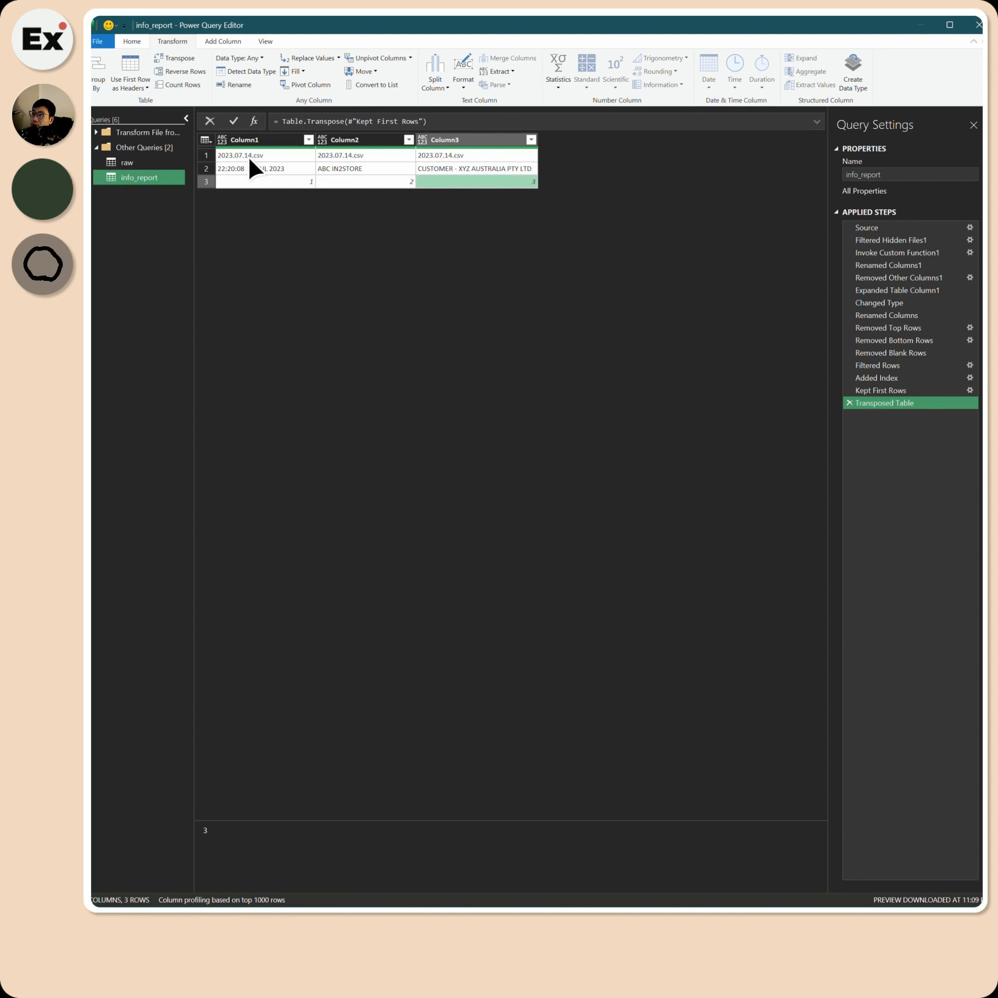
pyautogui.click(246, 155)
pyautogui.click(205, 155)
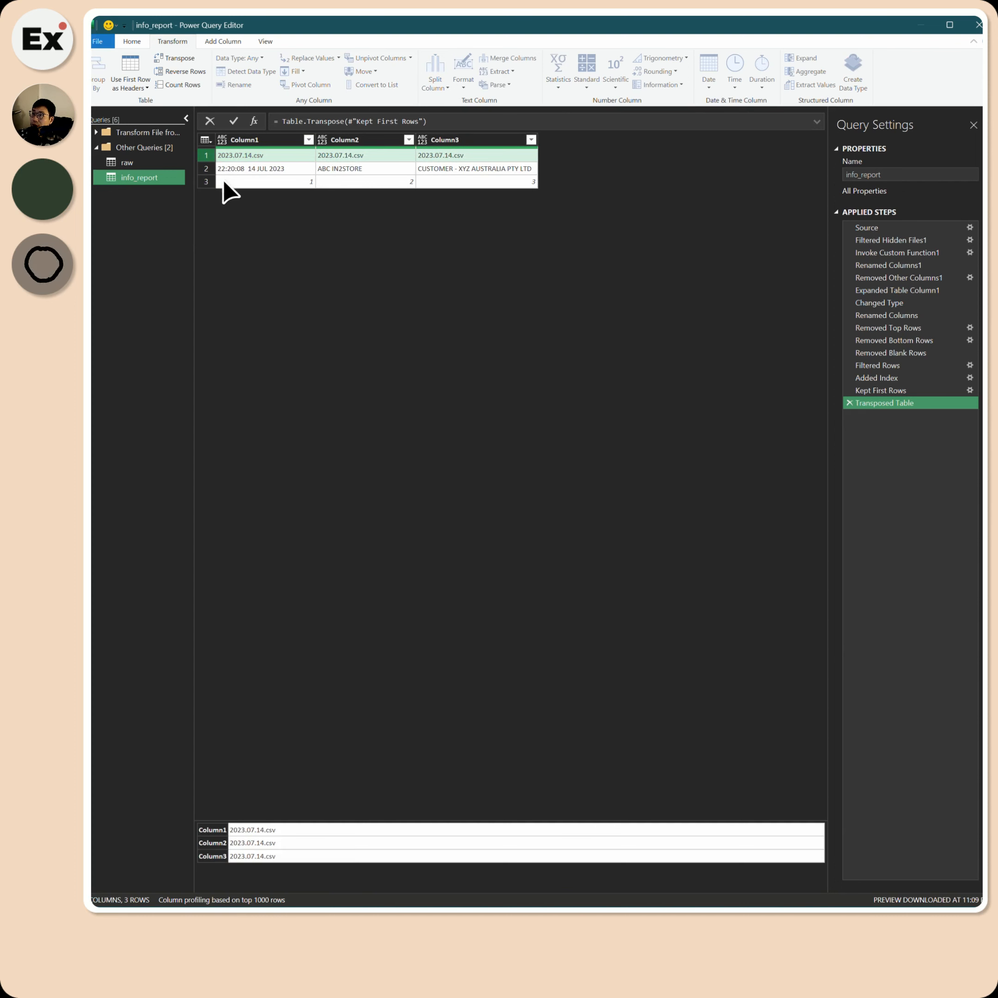
pyautogui.click(205, 182)
pyautogui.click(210, 155)
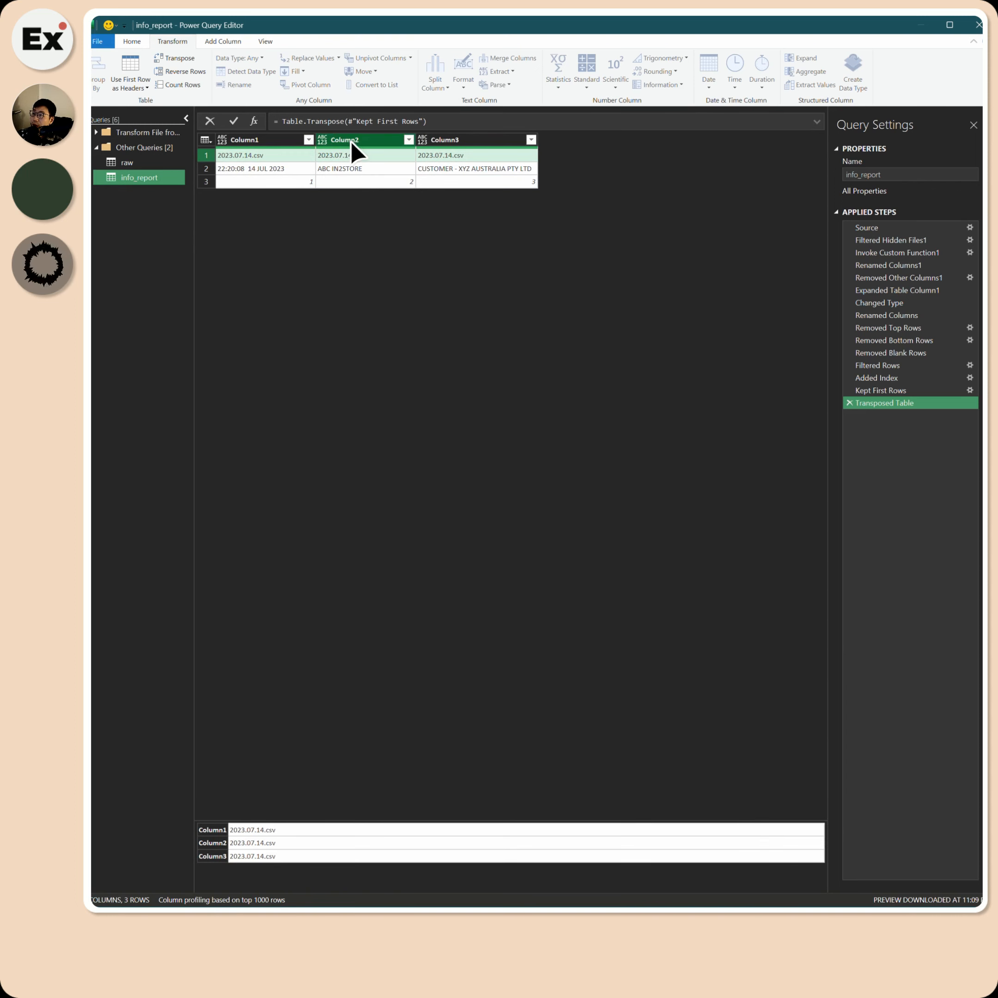
# Remove the top 1 row, containing the file names, from the transposed info_report table.
pyautogui.click(260, 168)
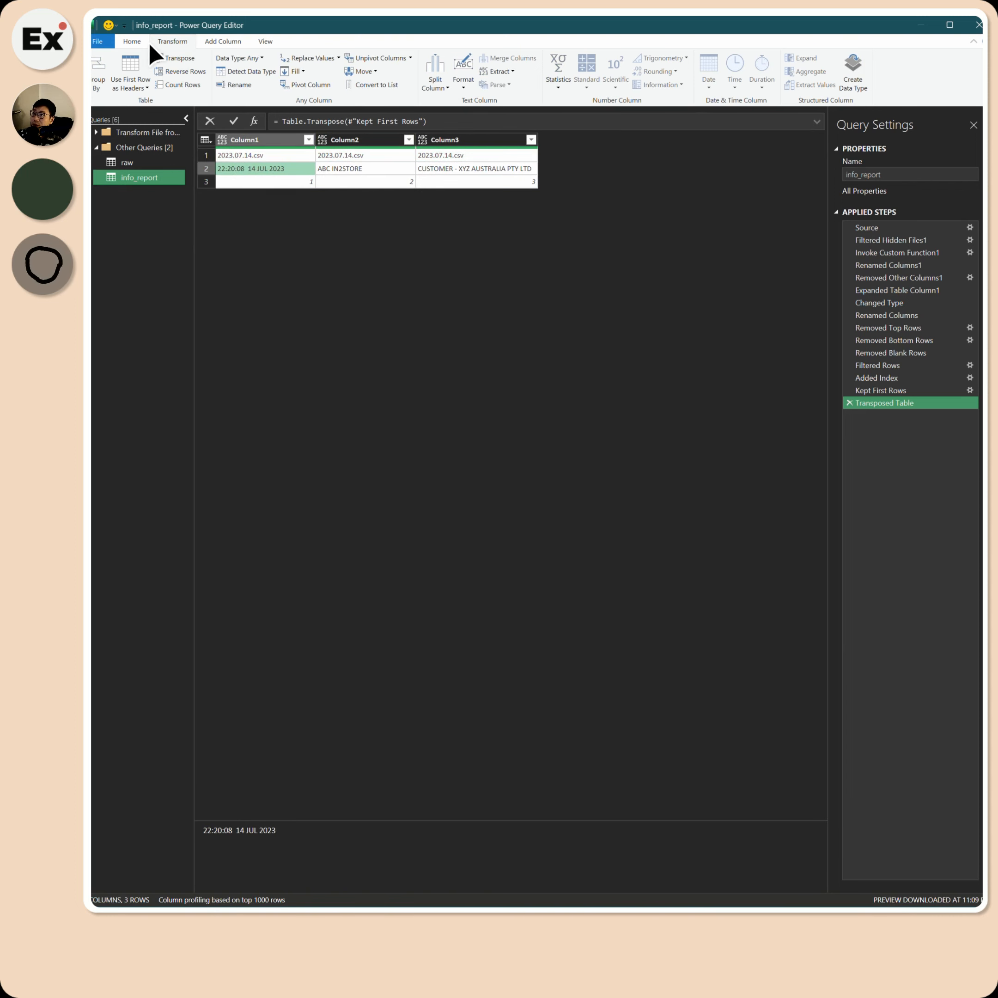
pyautogui.click(133, 41)
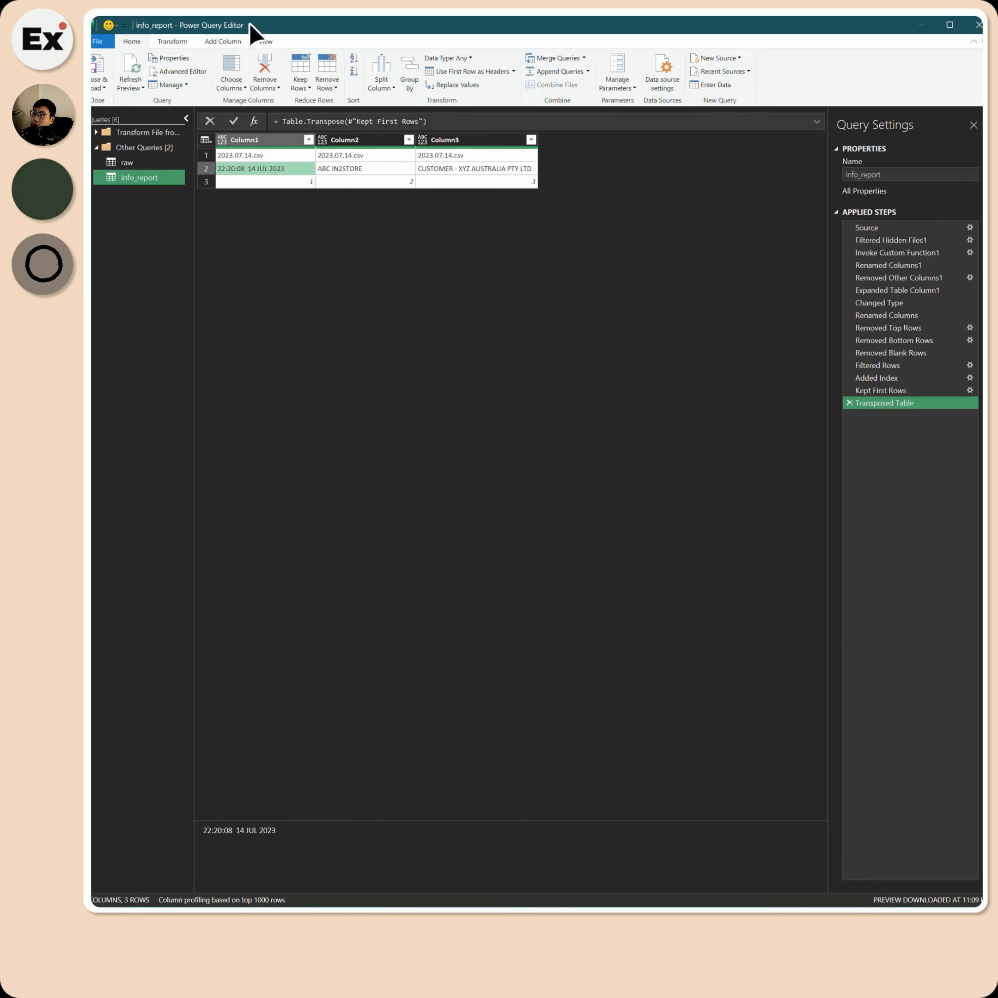
pyautogui.click(331, 89)
pyautogui.click(413, 123)
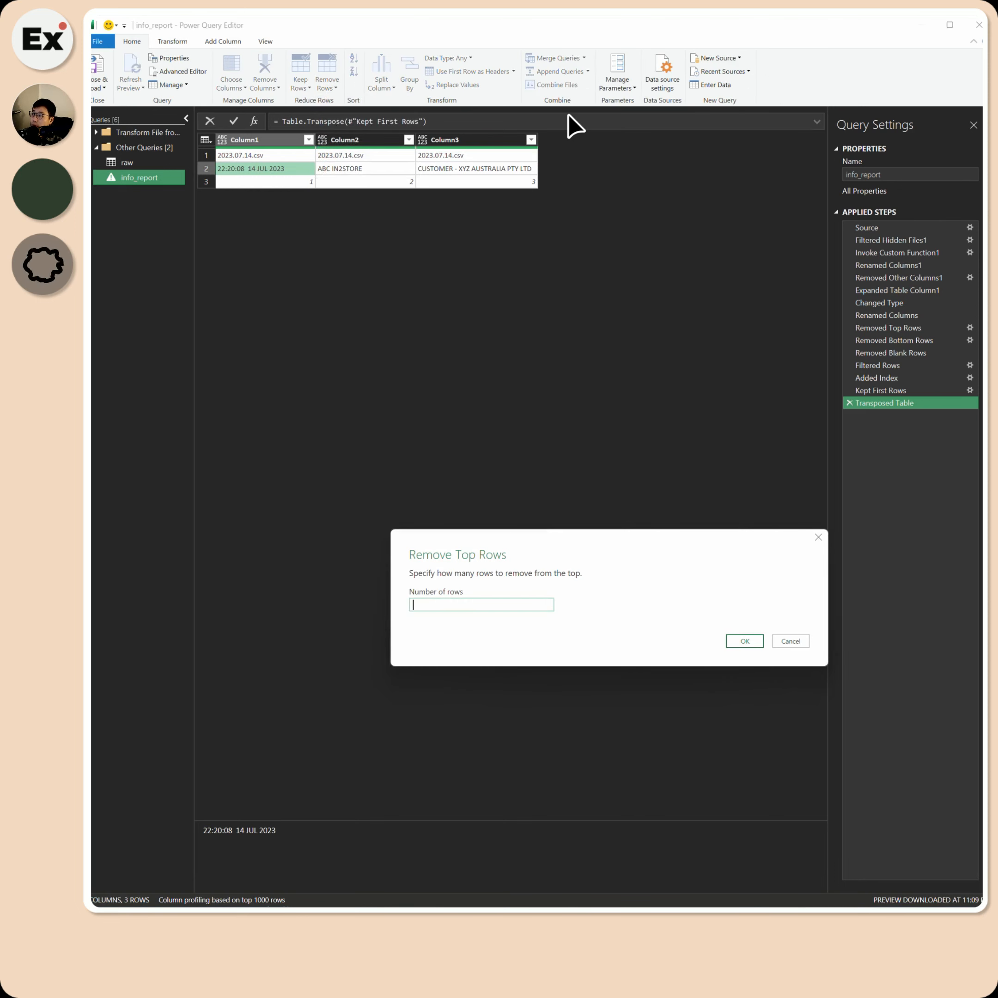
pyautogui.write('1')
pyautogui.press('Return')
# Remove the bottom 1 row, containing the index numbers, from the info_report table.
pyautogui.click(323, 86)
pyautogui.click(372, 114)
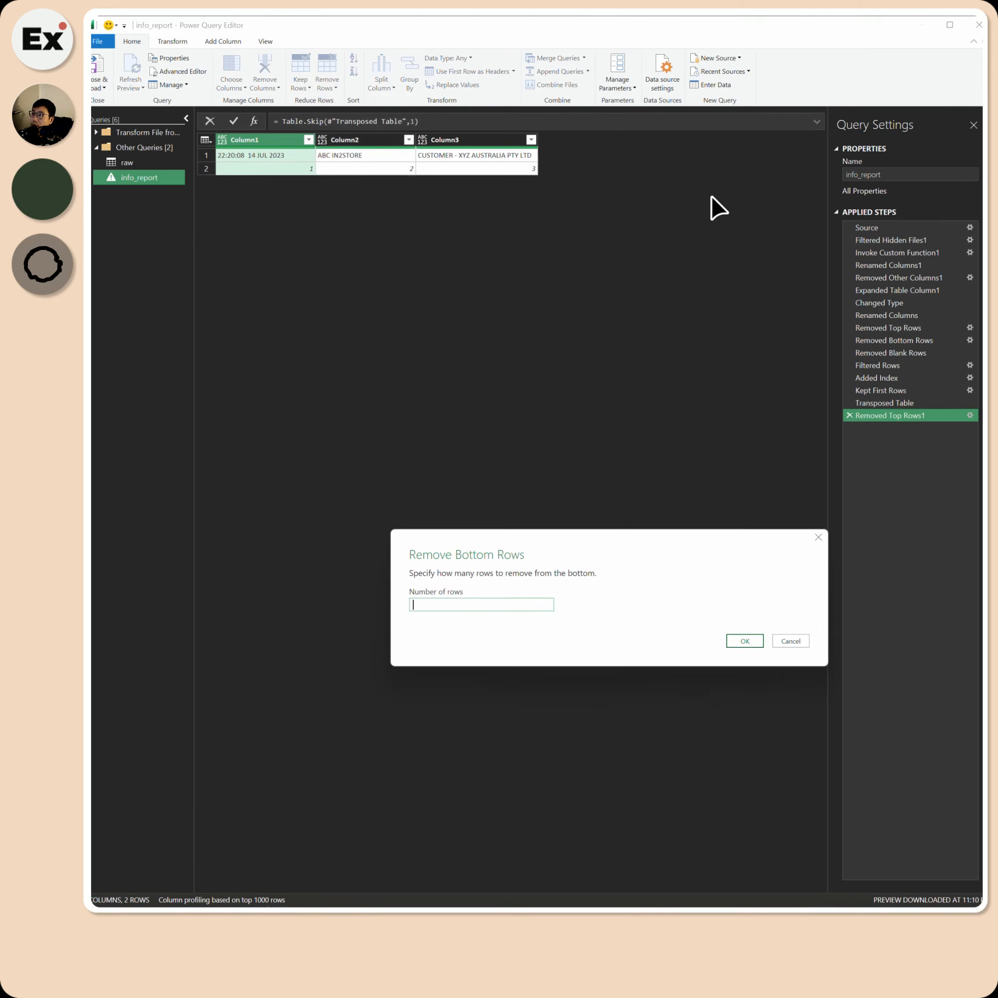
pyautogui.write('1')
pyautogui.press('Return')
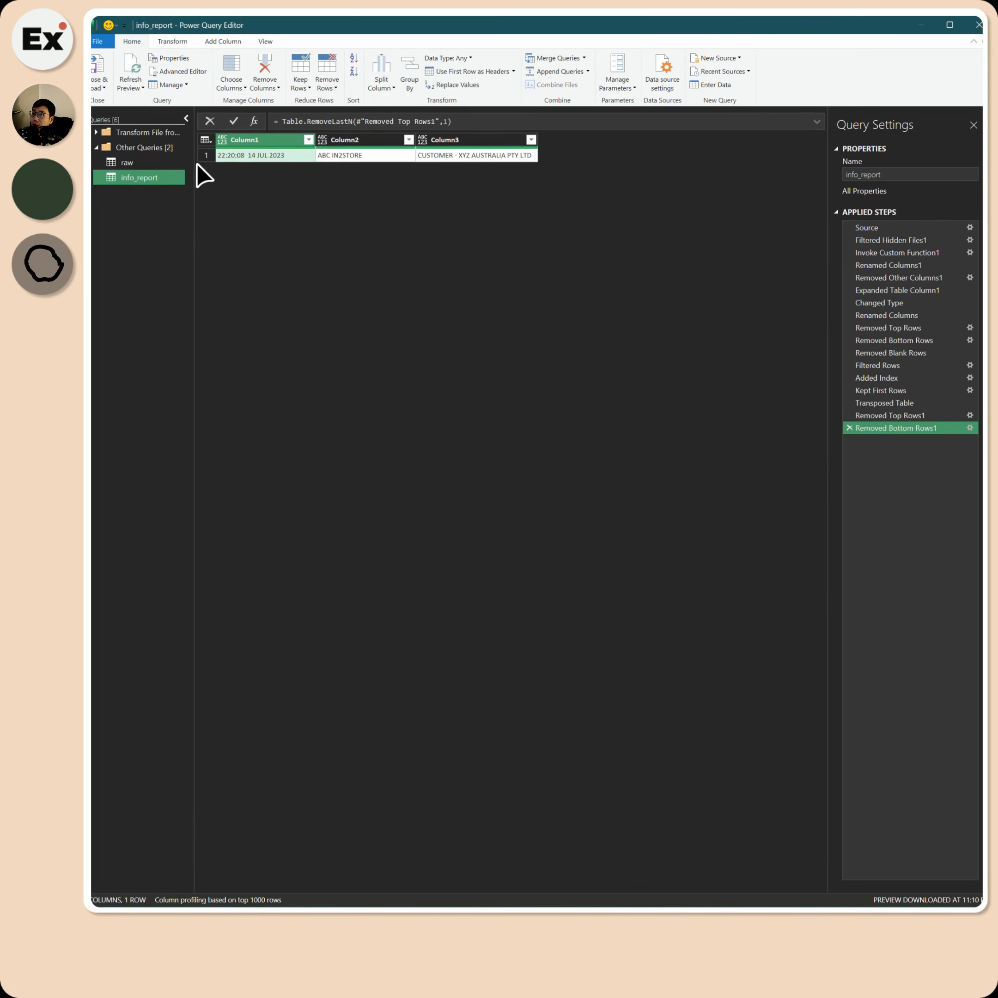
# Add a custom column named report_index with the constant value 1 to the info_report query.
pyautogui.click(148, 164)
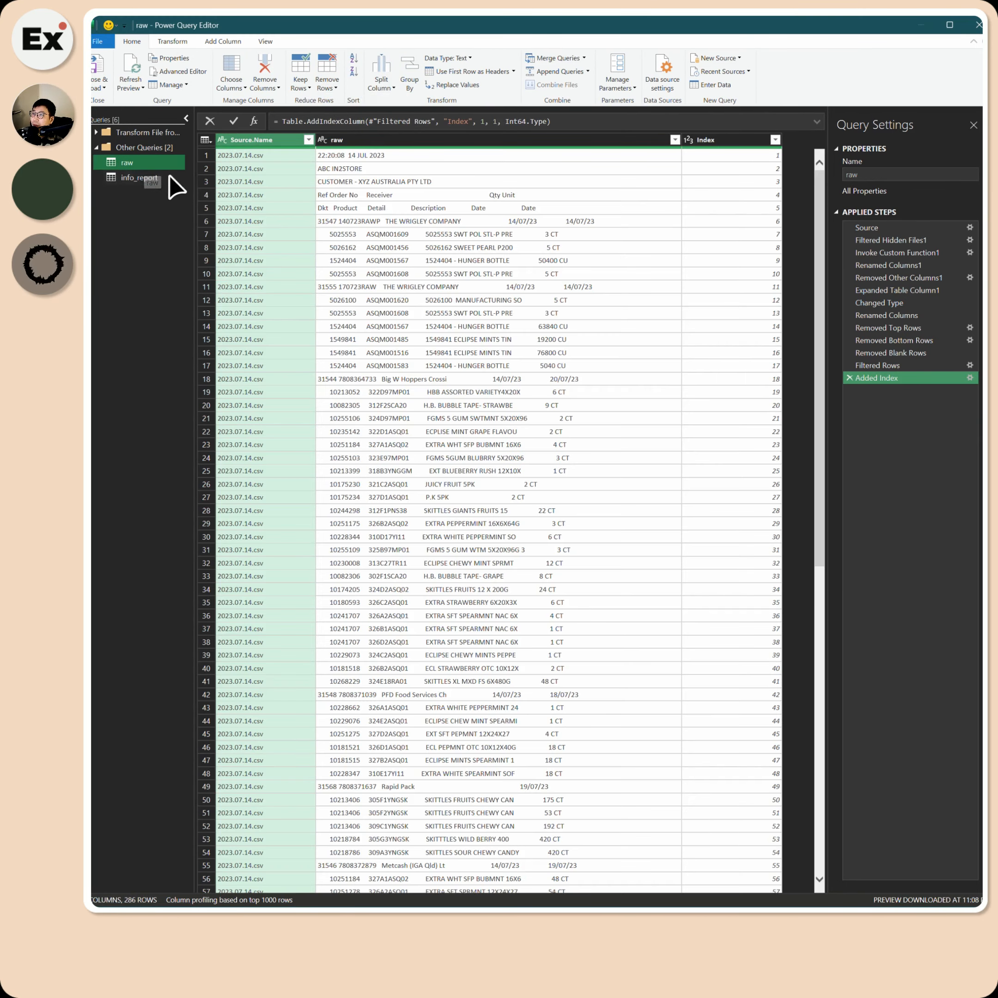
pyautogui.click(155, 179)
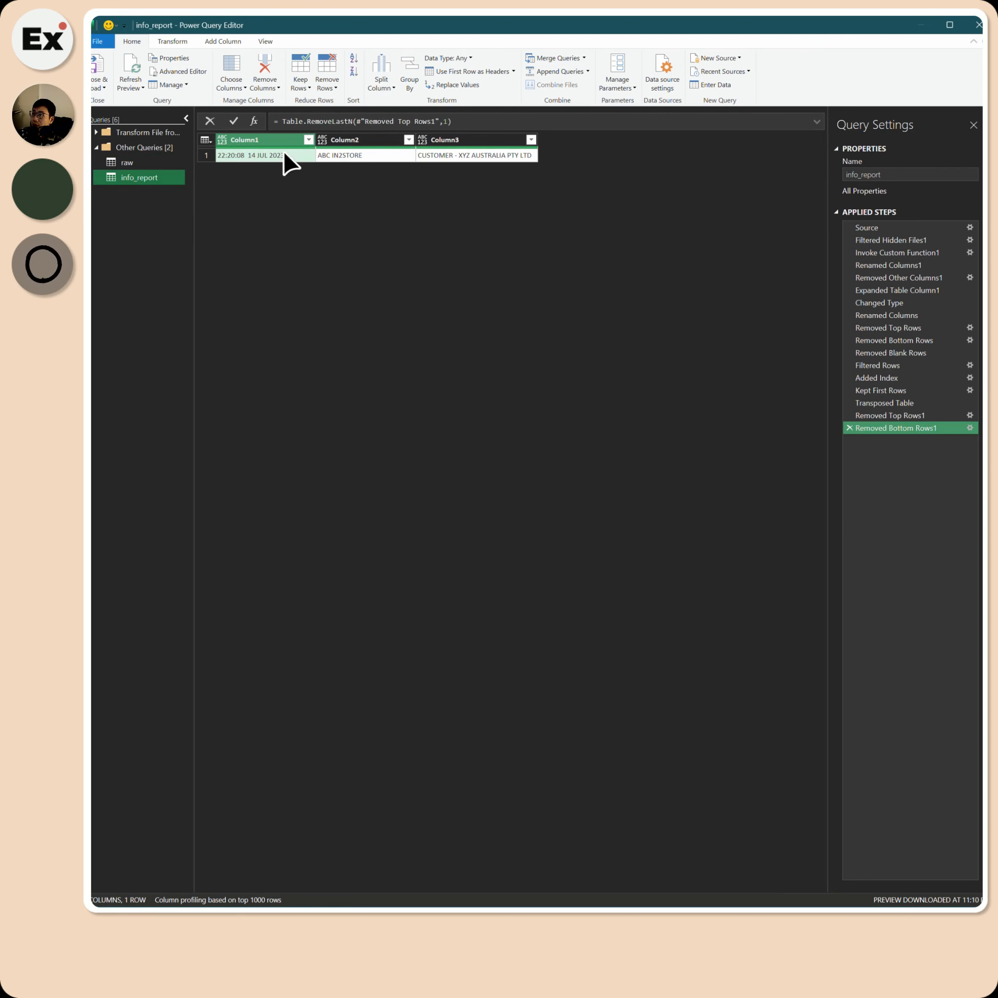
pyautogui.click(224, 42)
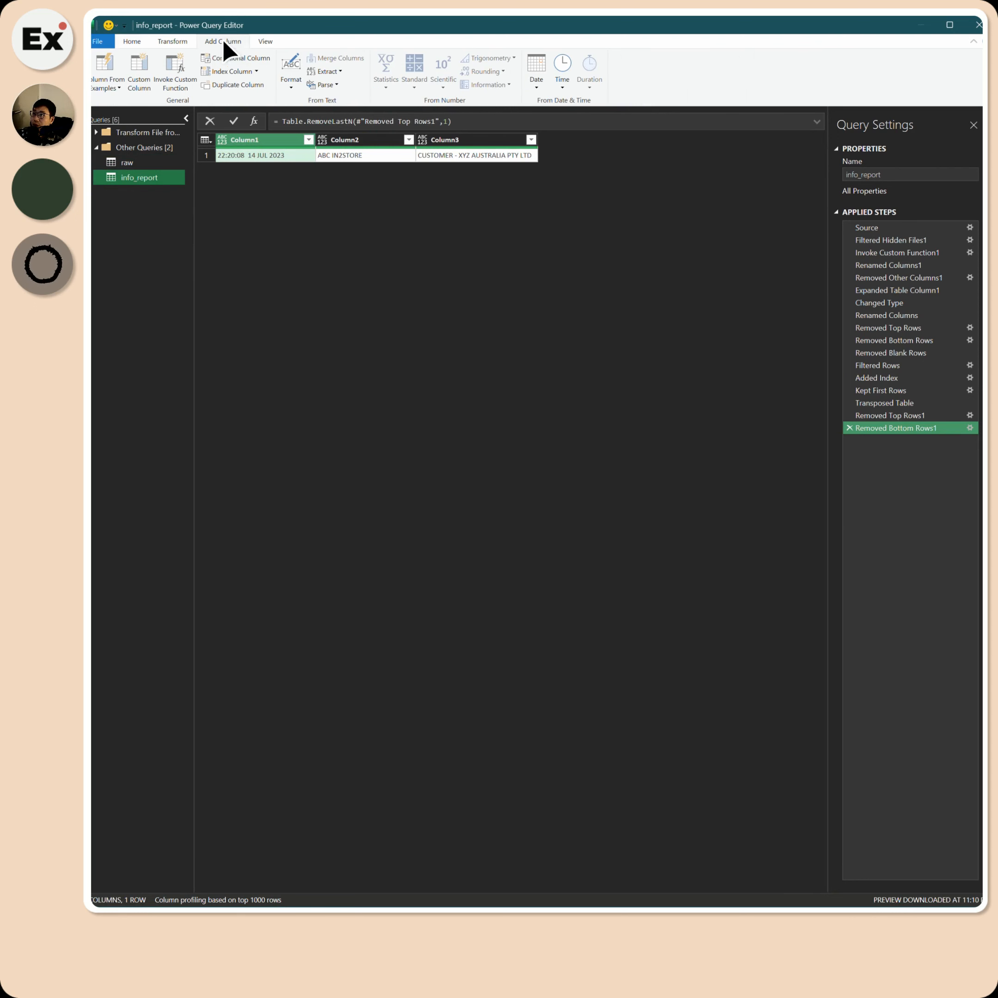
pyautogui.click(140, 79)
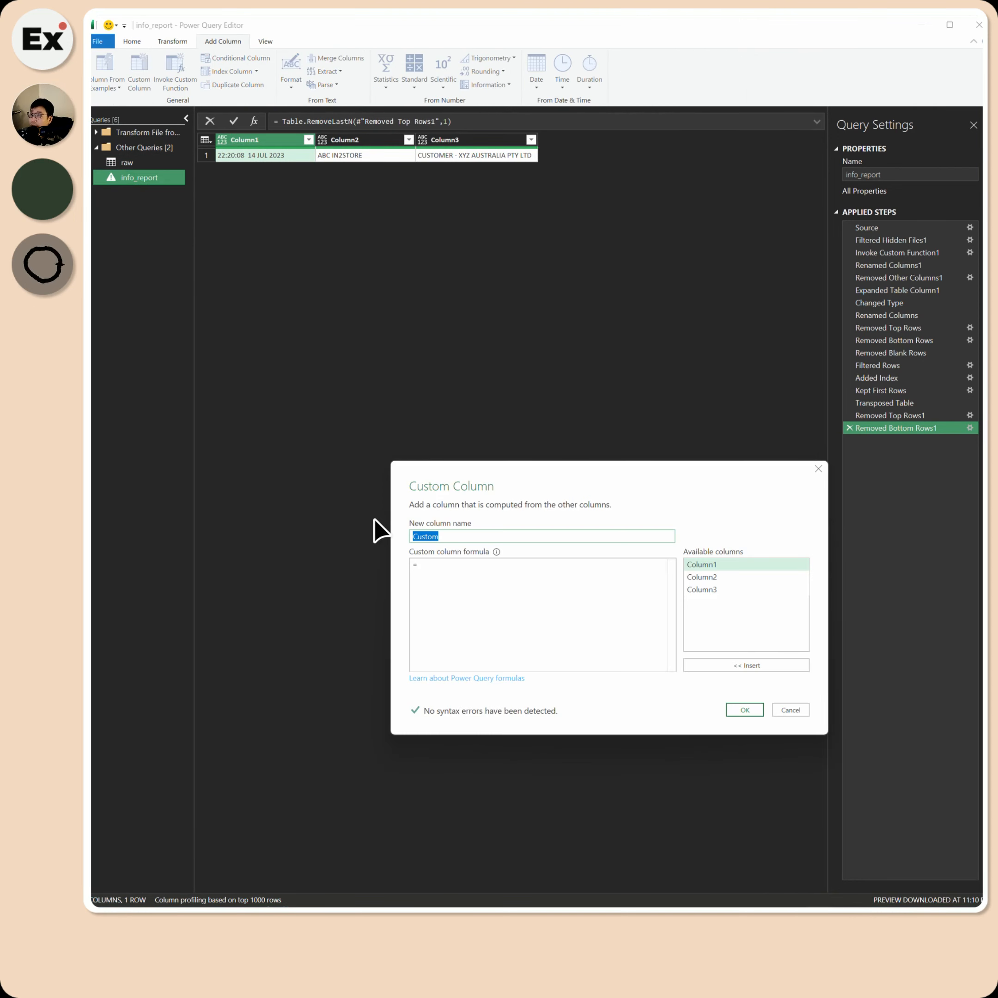
pyautogui.press('BackSpace')
pyautogui.press('BackSpace')
pyautogui.press('BackSpace')
pyautogui.press('BackSpace')
pyautogui.press('BackSpace')
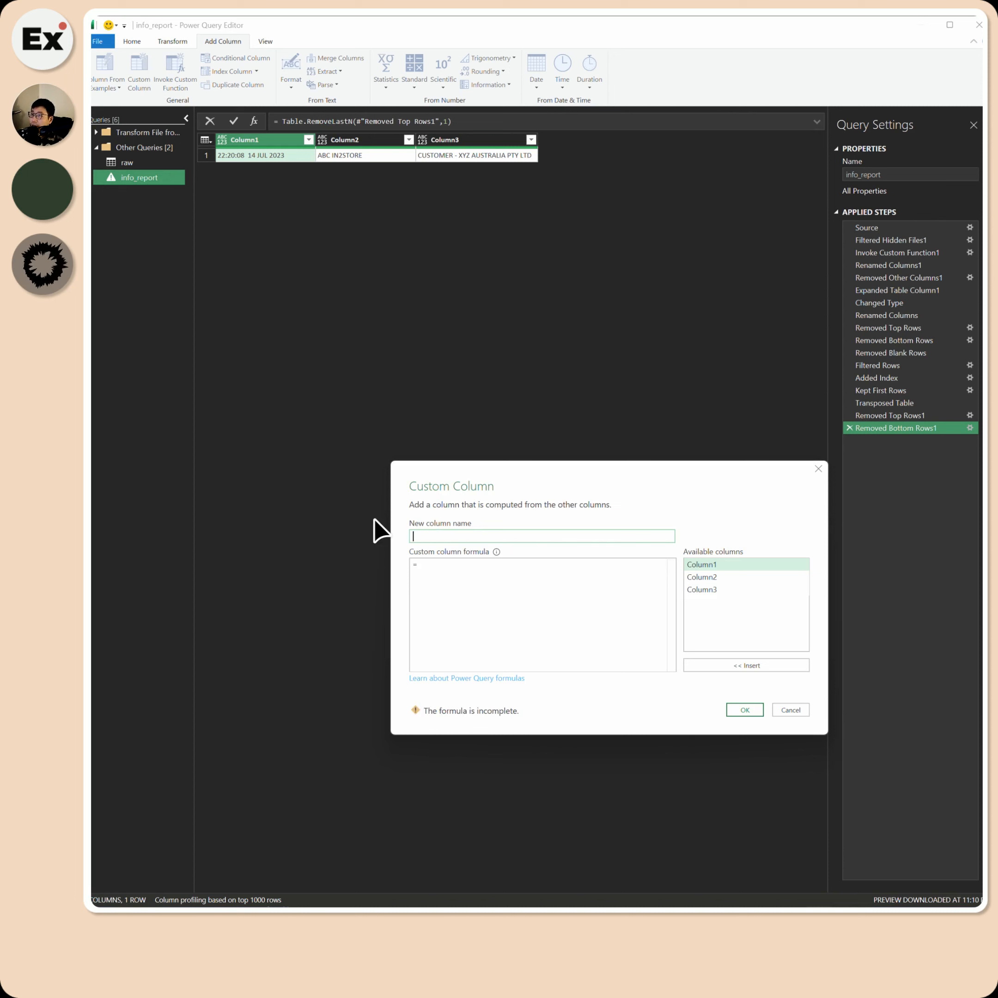
pyautogui.write('report_index')
pyautogui.press('Tab')
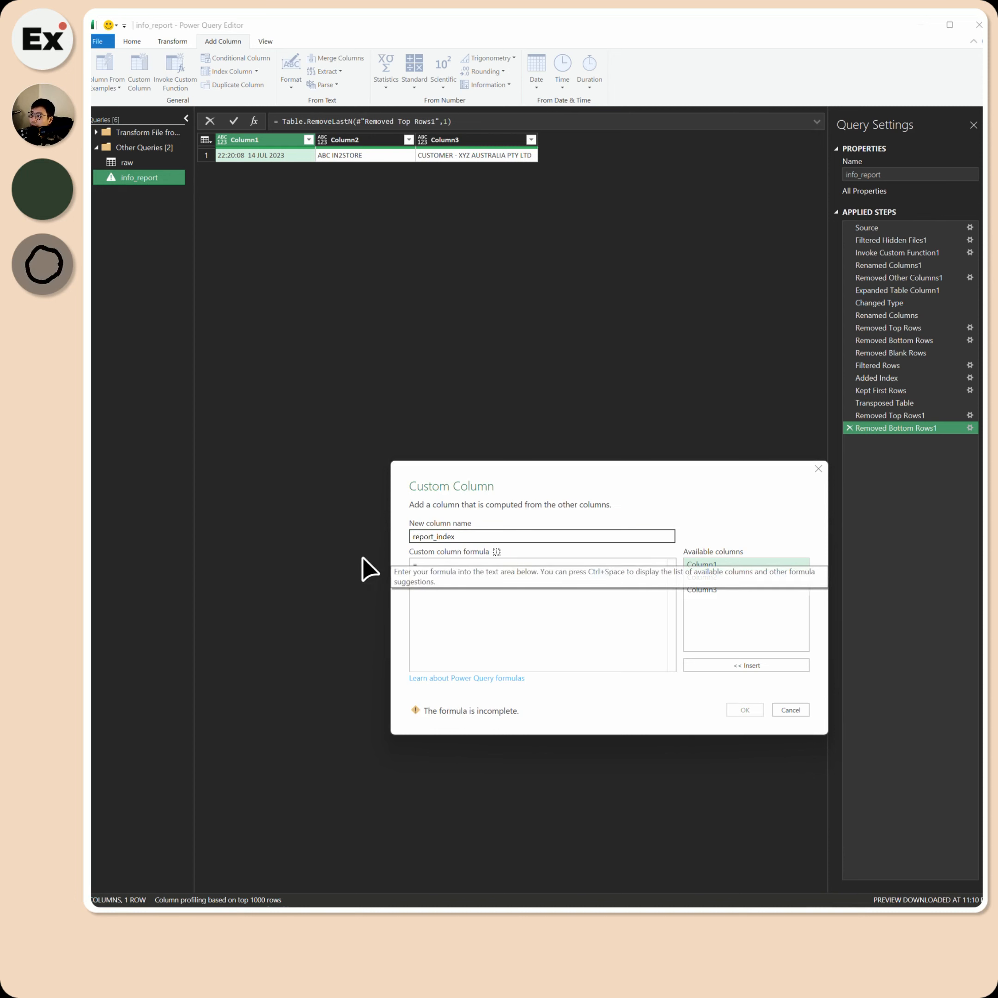
pyautogui.write('1')
pyautogui.click(744, 710)
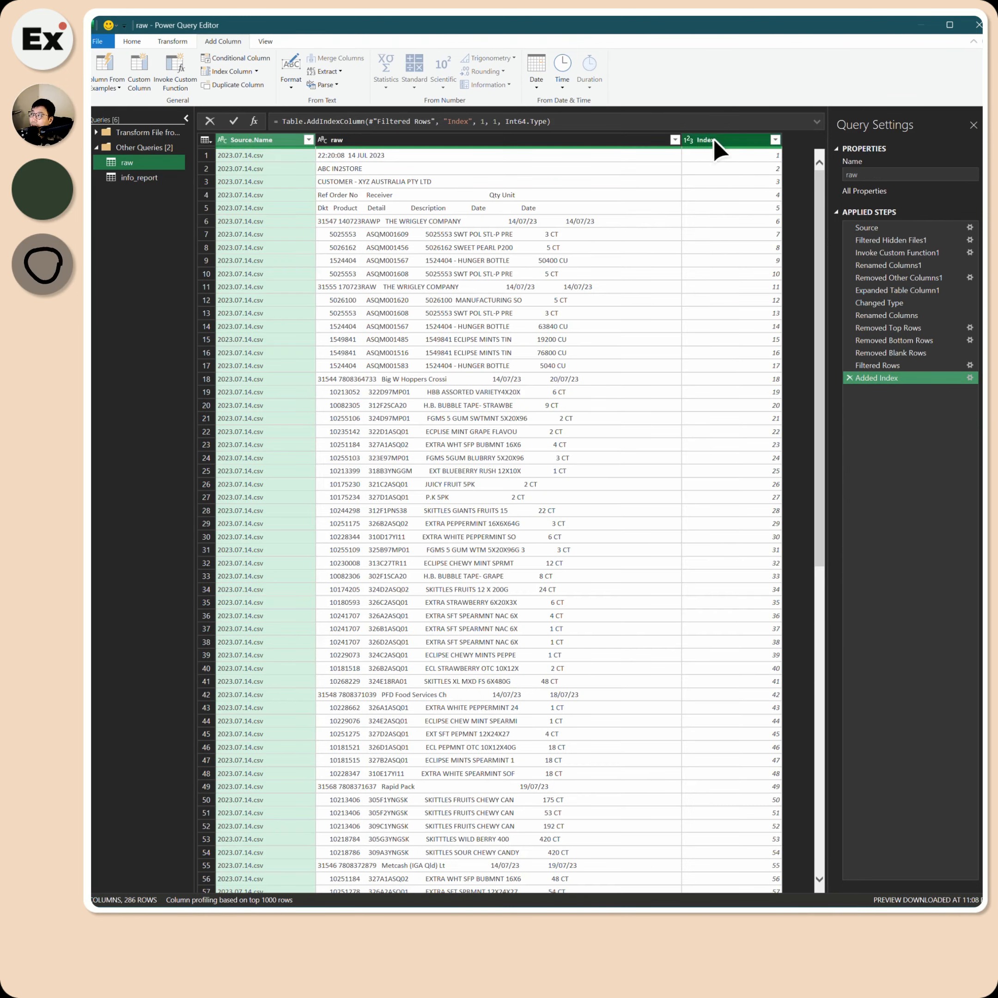
# Rename the Index column of the raw query to raw_Index.
pyautogui.doubleClick(722, 142)
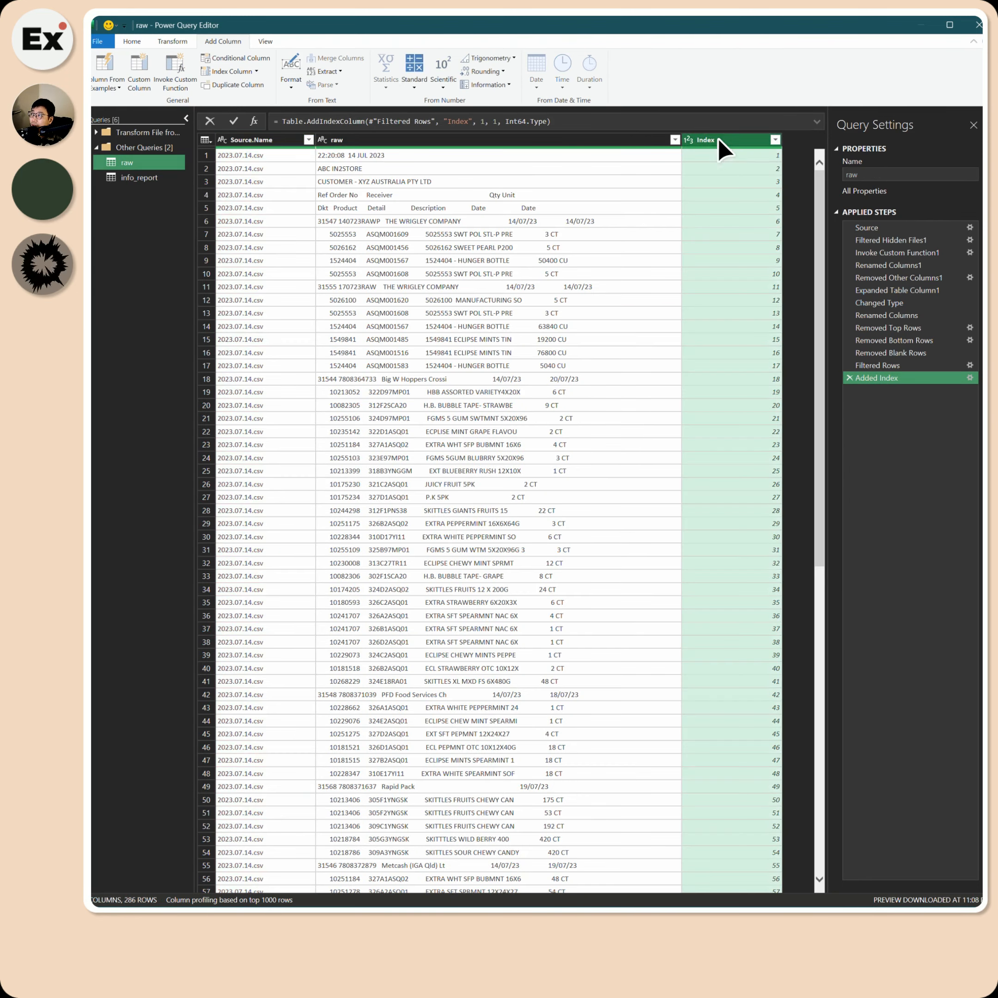
pyautogui.write('raw_')
pyautogui.press('Return')
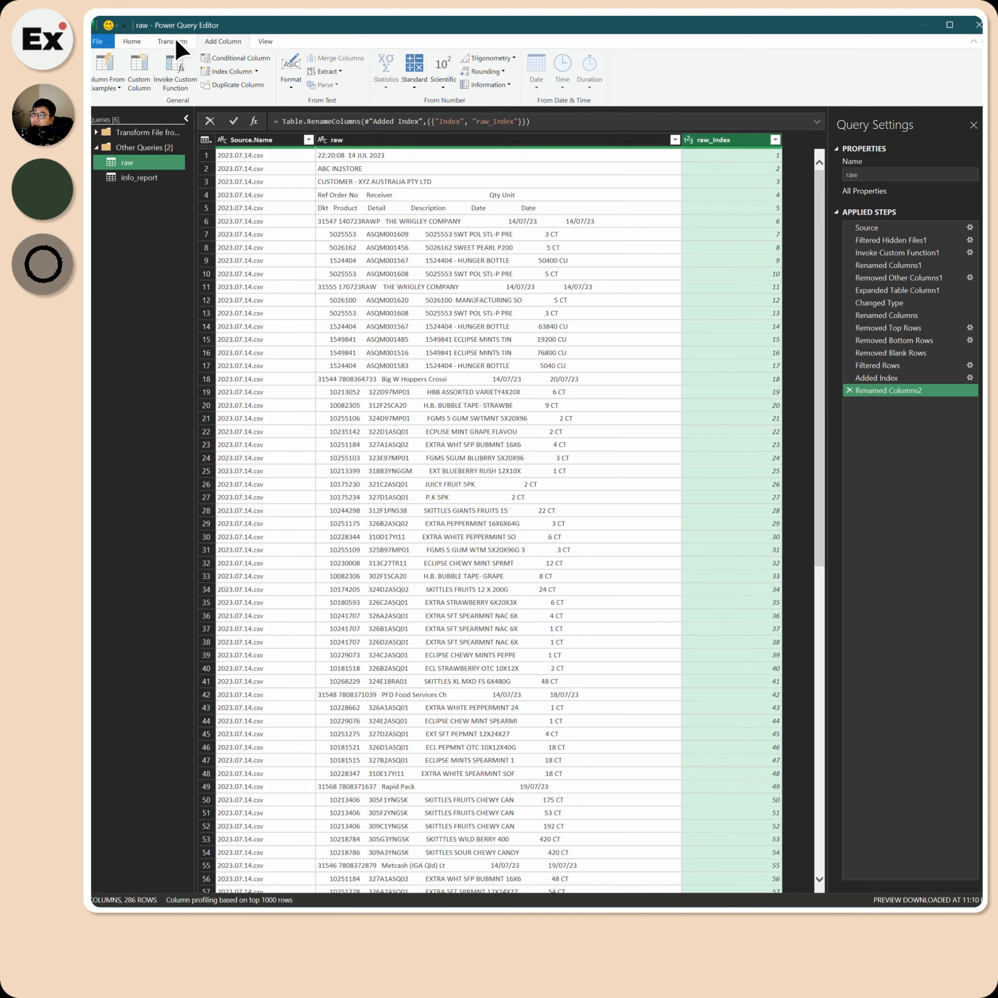
# Add a custom column named report_index with the constant value 1 to the raw query.
pyautogui.click(142, 70)
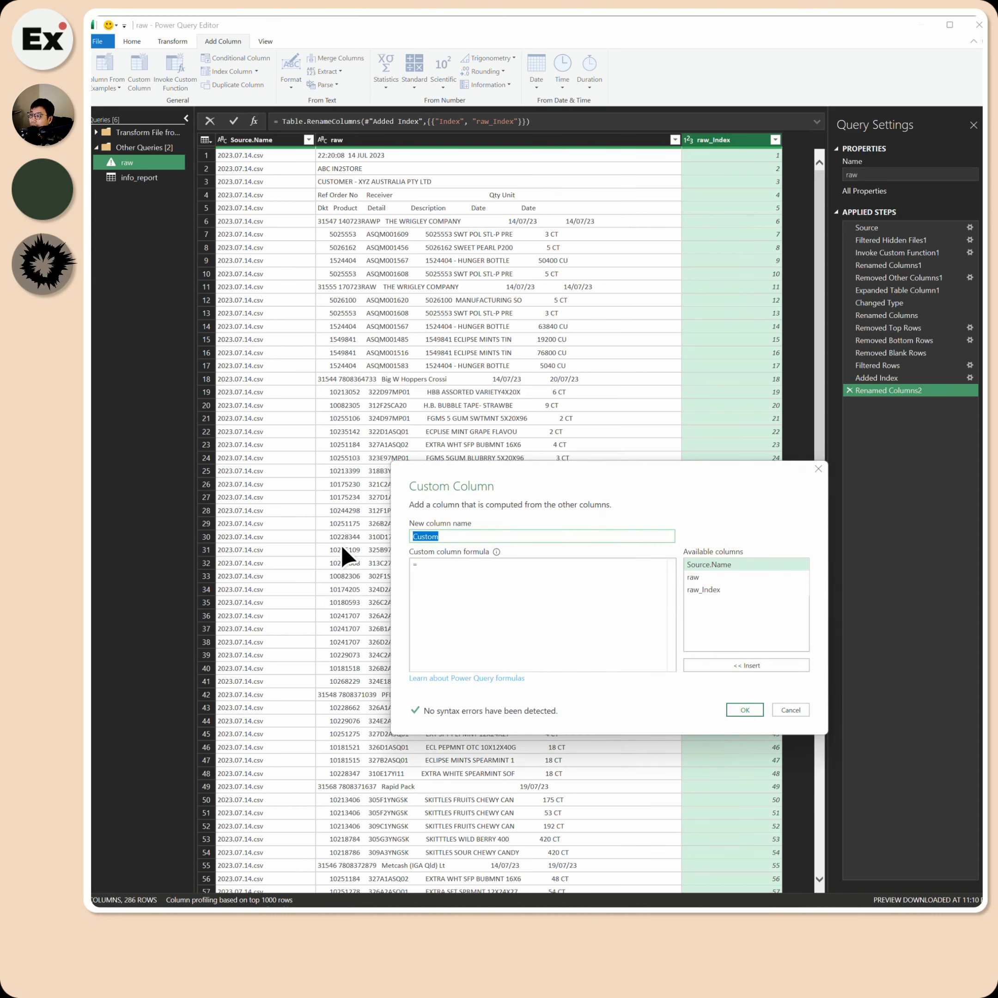
pyautogui.write('report_index')
pyautogui.press('Tab')
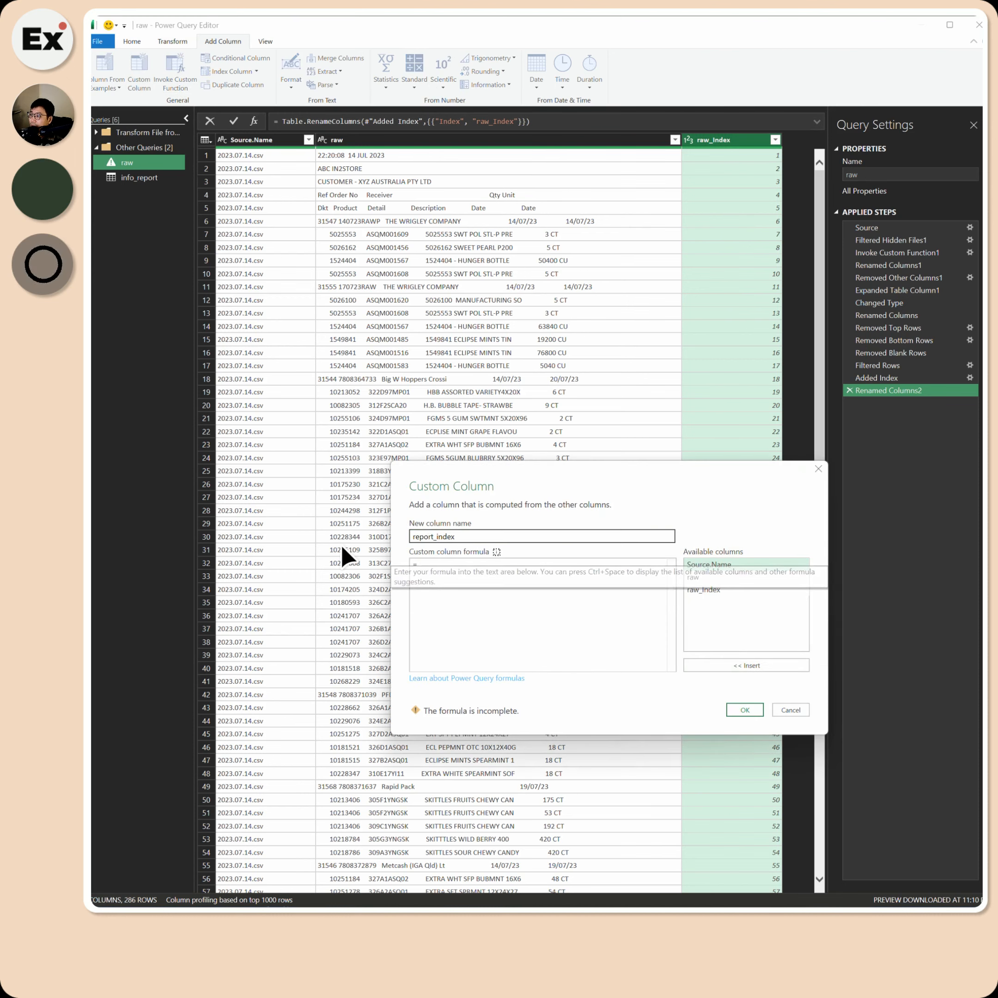
pyautogui.write('1')
pyautogui.press('Return')
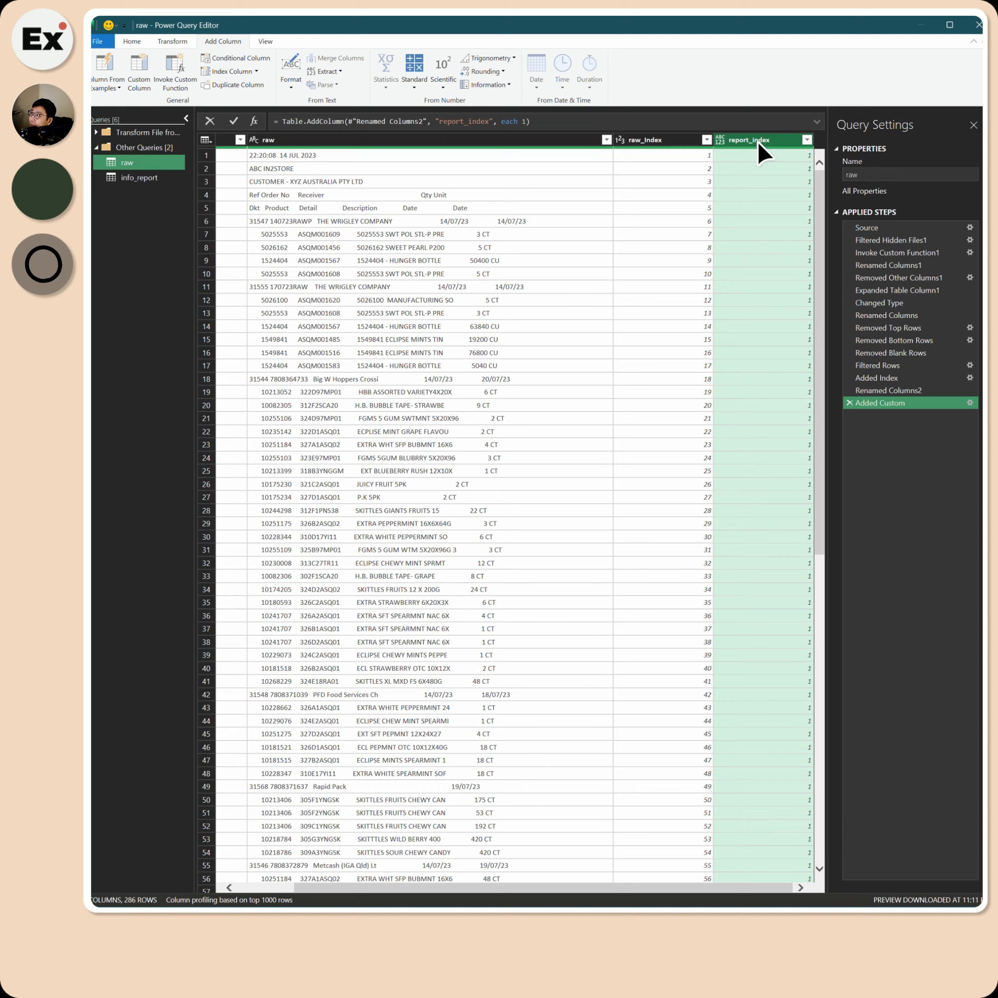
# Compare the report_index column in the raw and info_report queries.
pyautogui.click(140, 179)
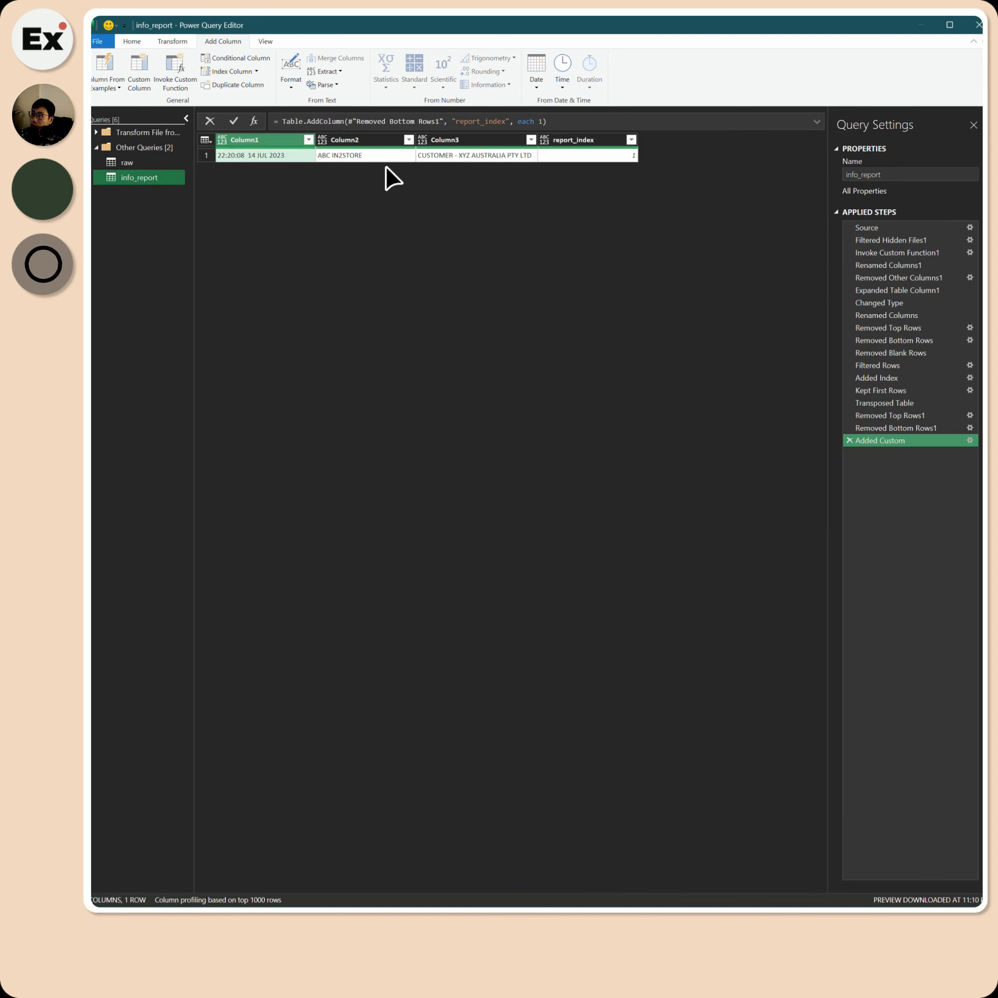
pyautogui.click(141, 163)
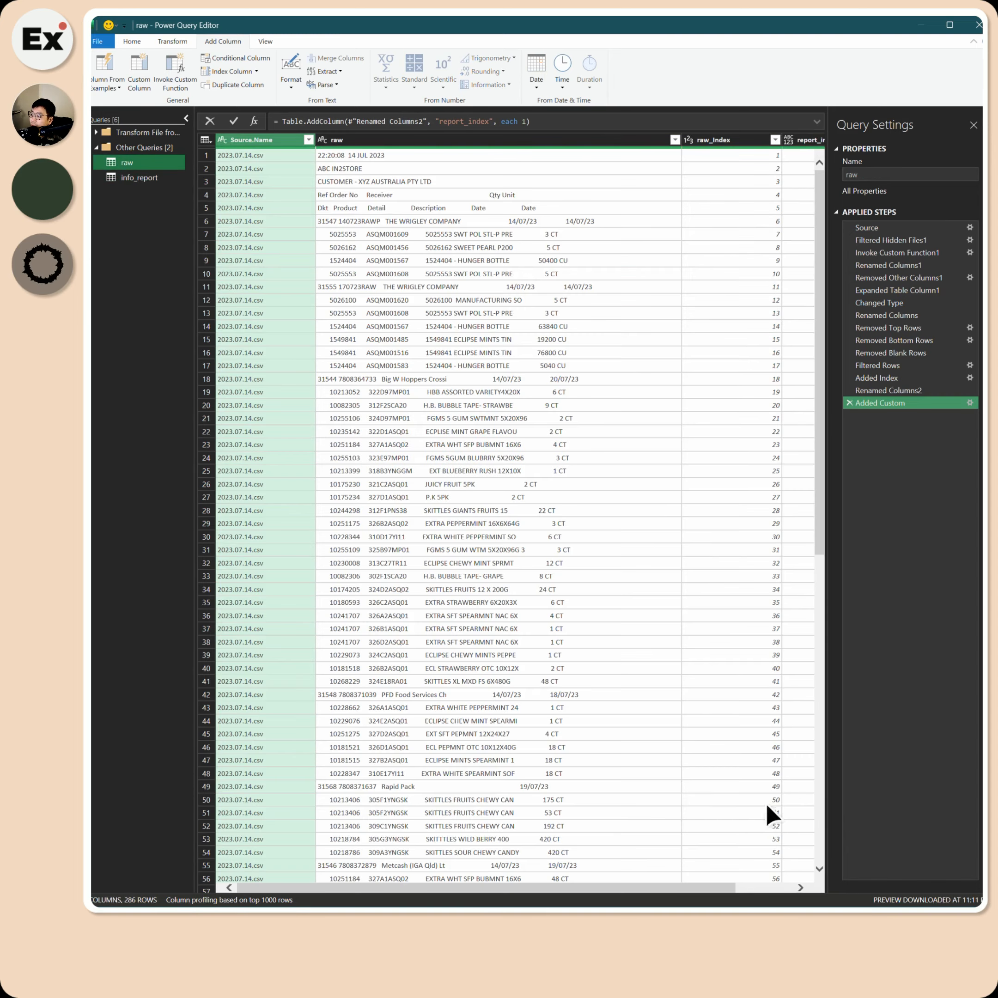
pyautogui.moveTo(712, 897); pyautogui.dragTo(771, 897)
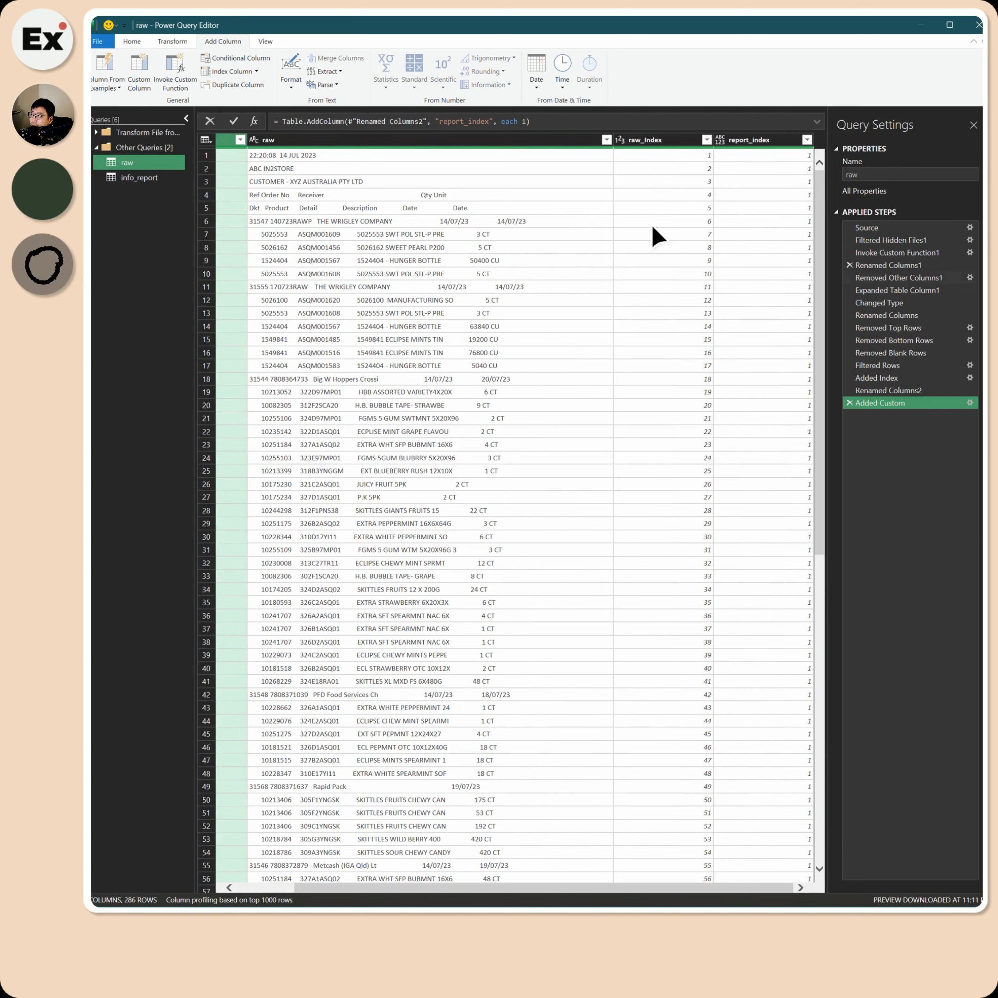
pyautogui.click(139, 177)
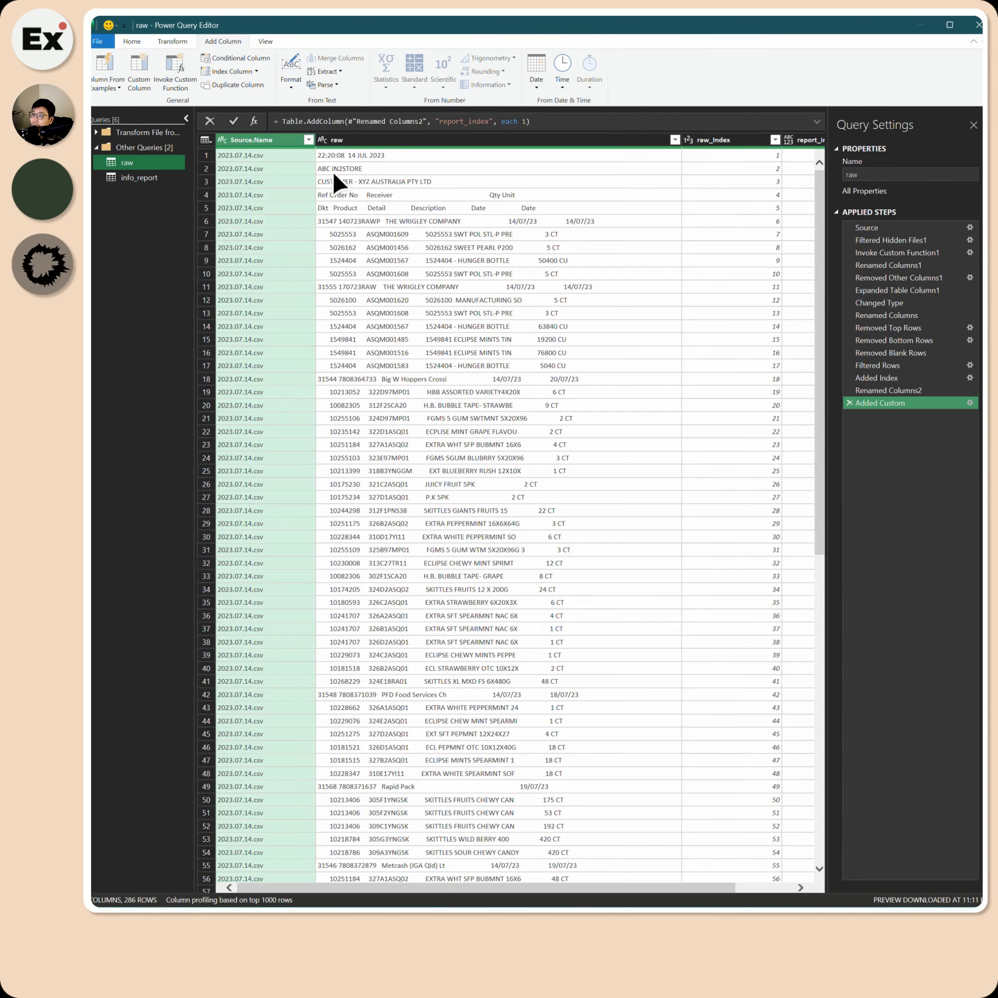
pyautogui.click(139, 179)
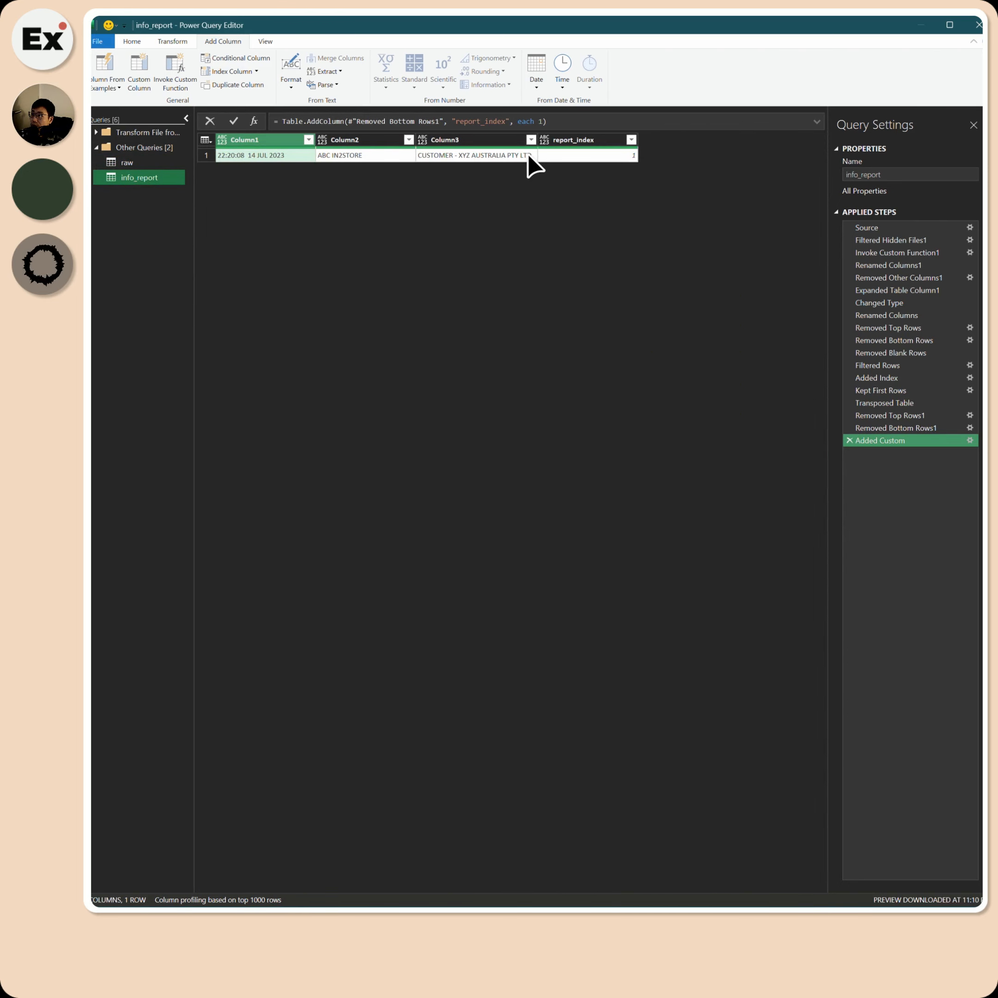
pyautogui.doubleClick(258, 140)
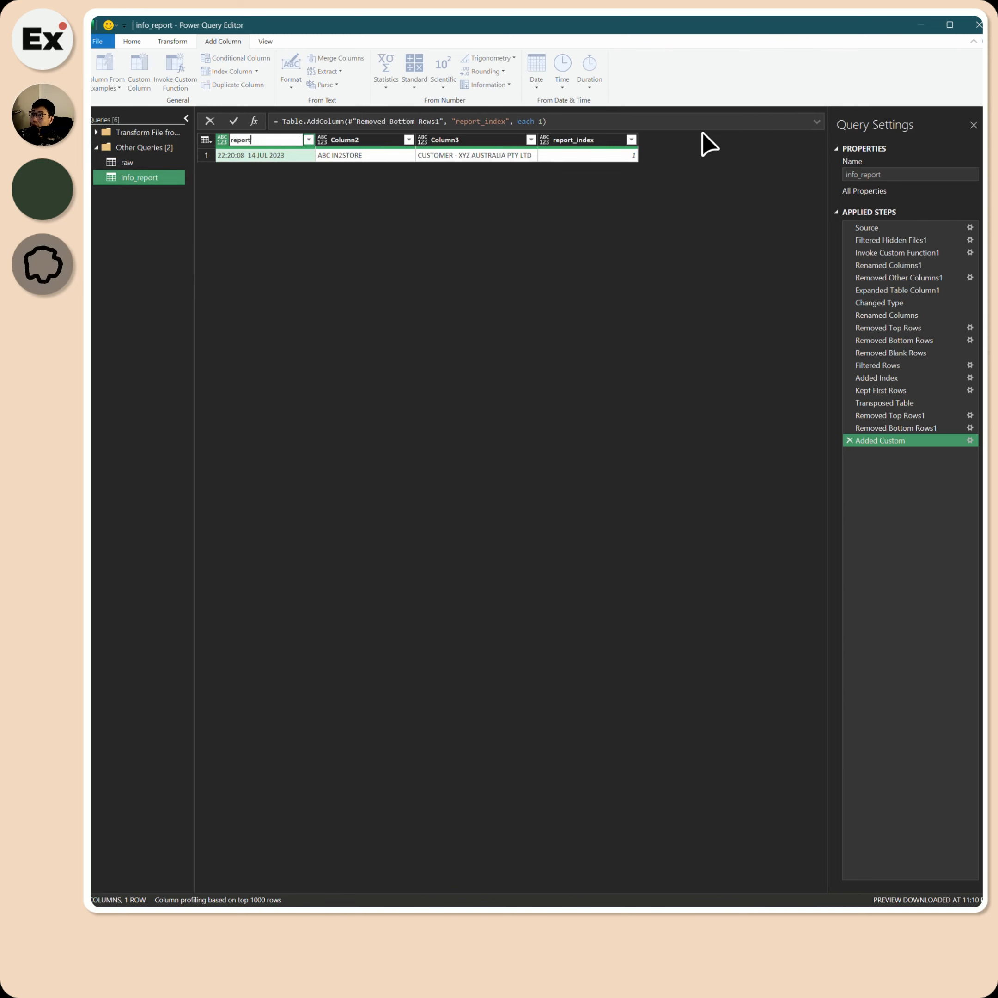
pyautogui.press('Escape')
pyautogui.click(272, 156)
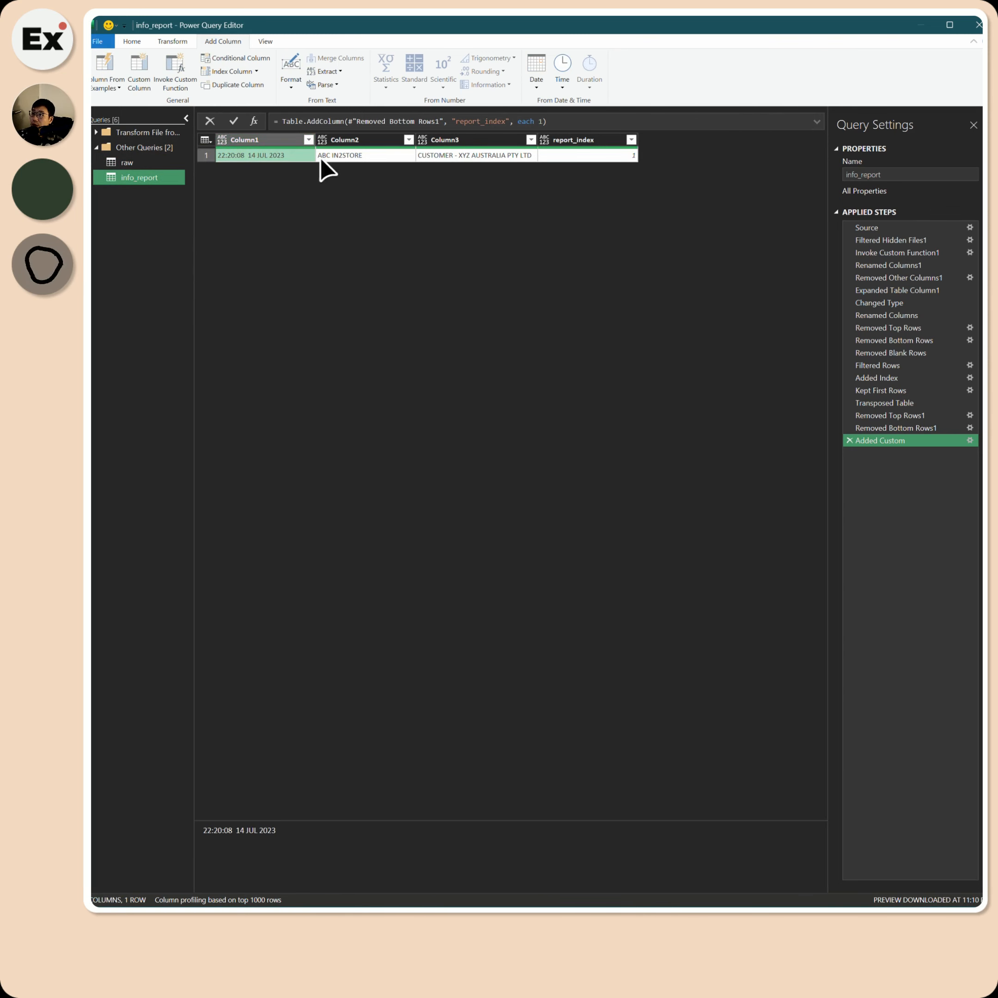
# Split Column1 of info_report by number of characters, 9 characters, once as far left as possible, to separate time and date.
pyautogui.rightClick(269, 141)
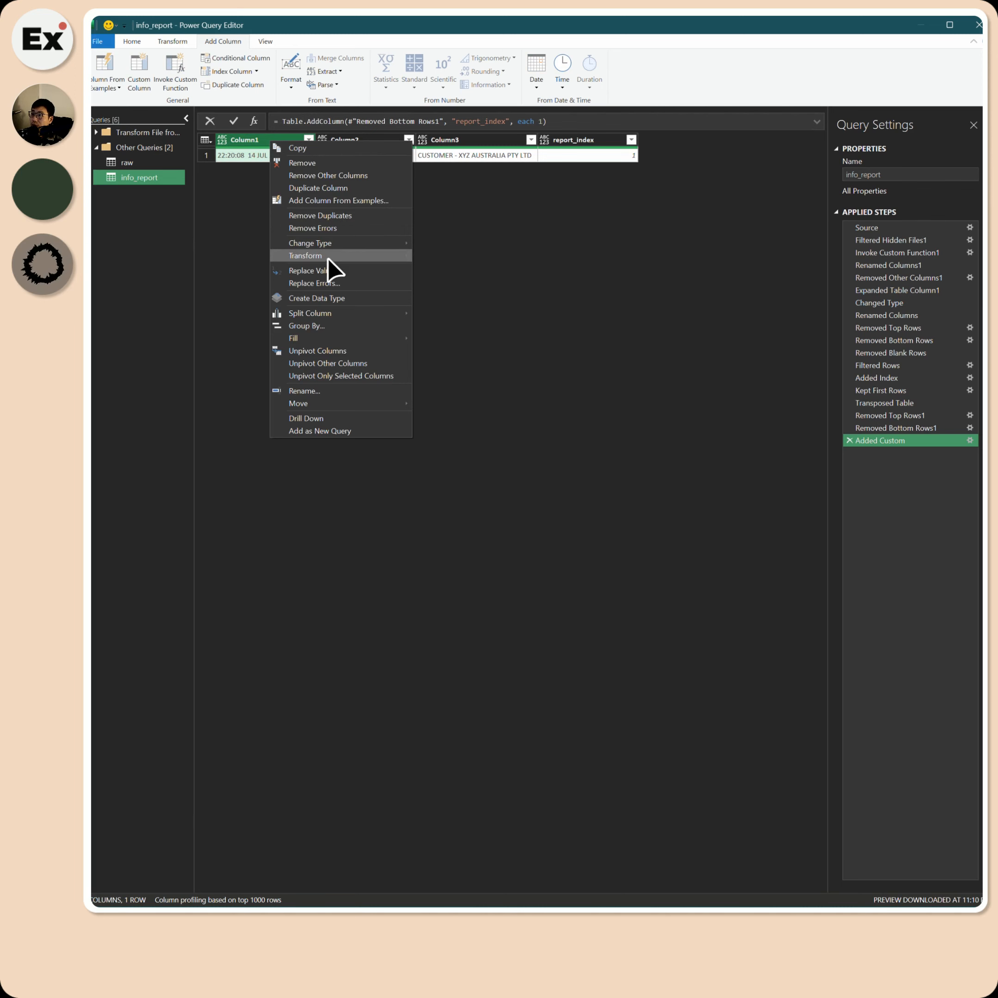
pyautogui.moveTo(334, 252)
pyautogui.moveTo(338, 312)
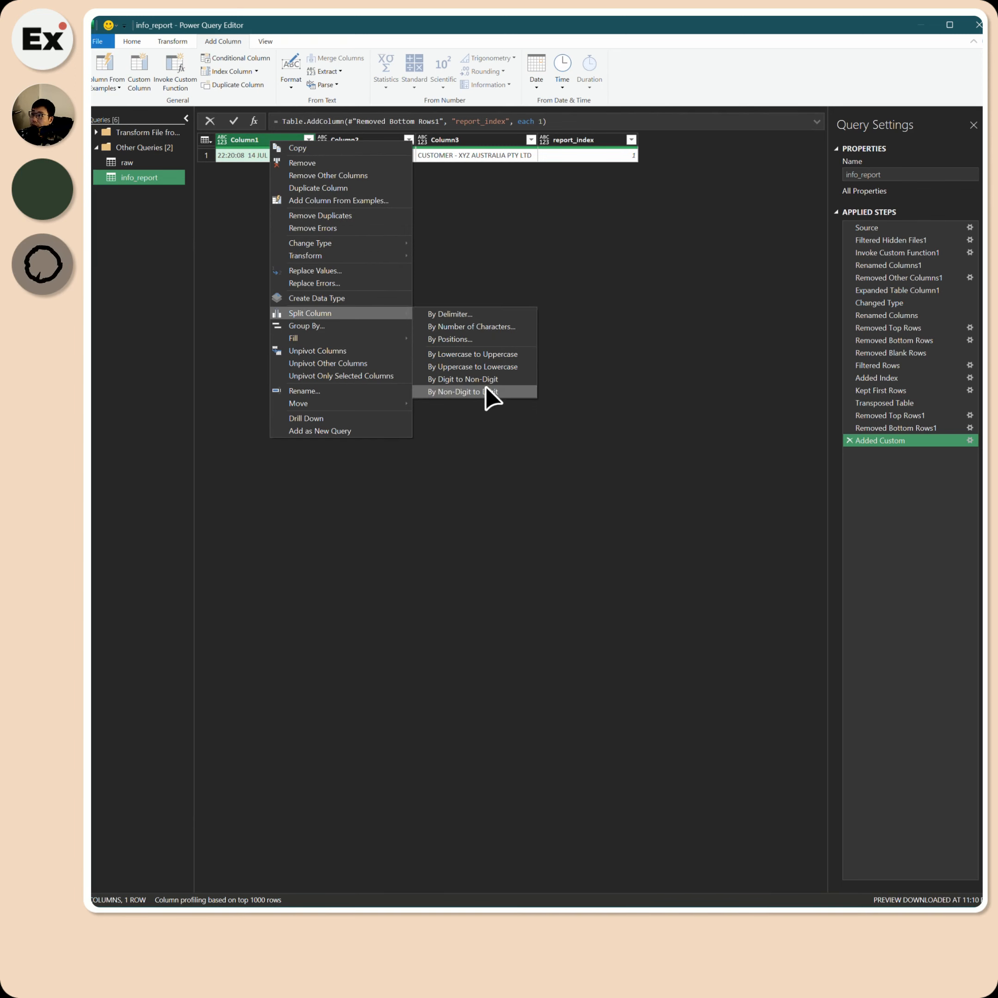
pyautogui.click(479, 330)
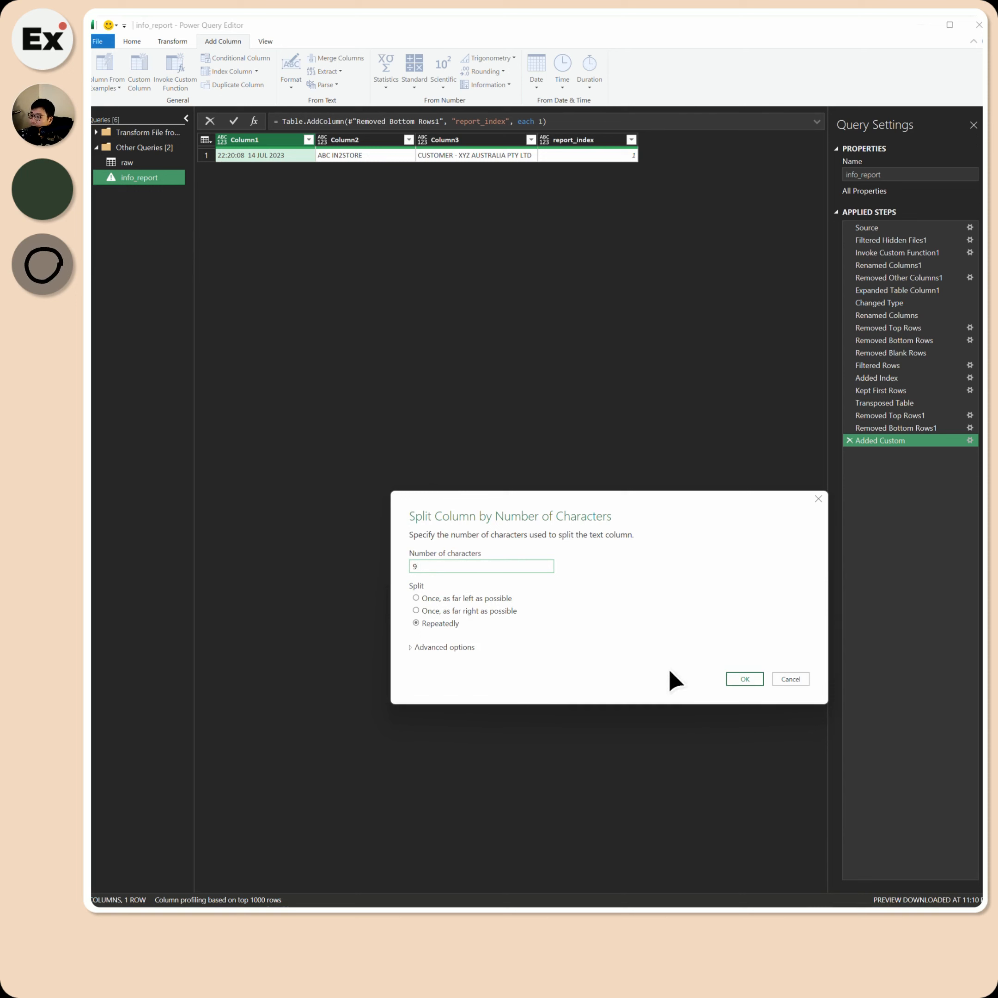
pyautogui.click(436, 597)
pyautogui.press('Return')
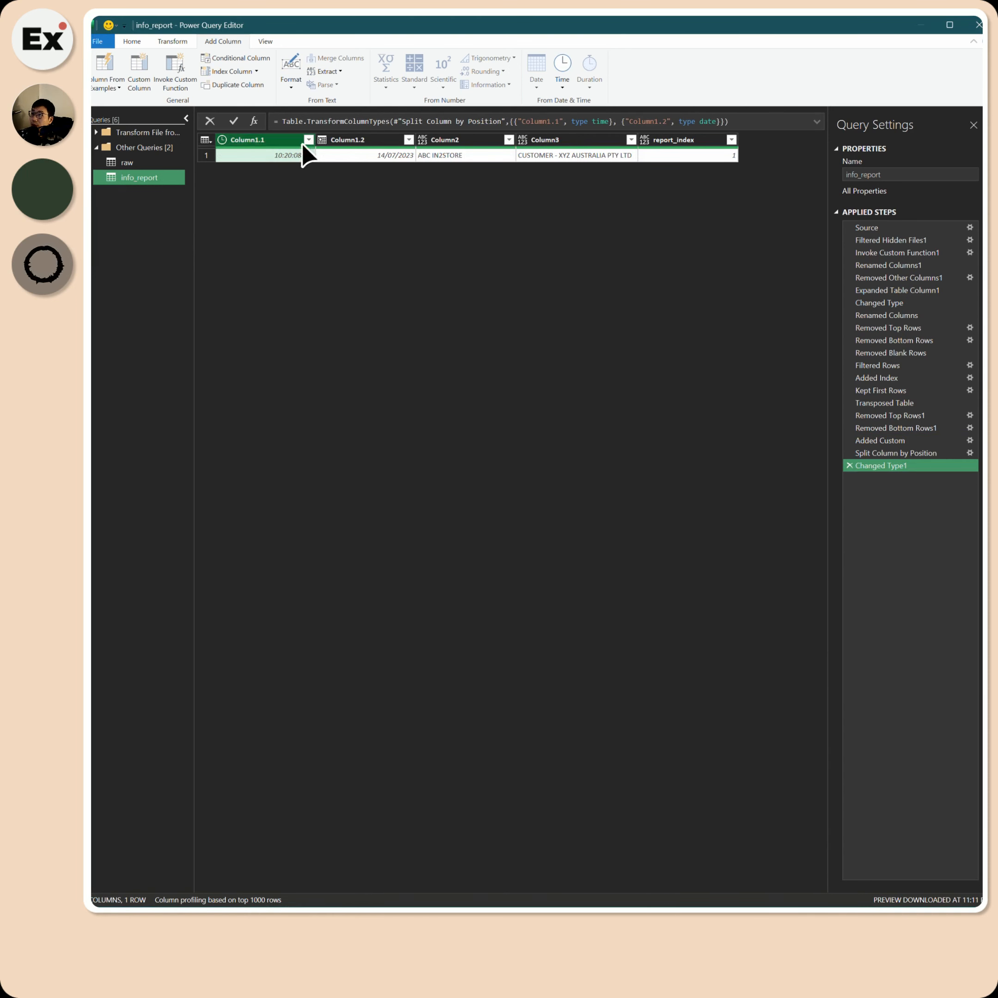
# Rename the first four info_report columns as report_time, report_date, report_company and report_customer.
pyautogui.doubleClick(234, 140)
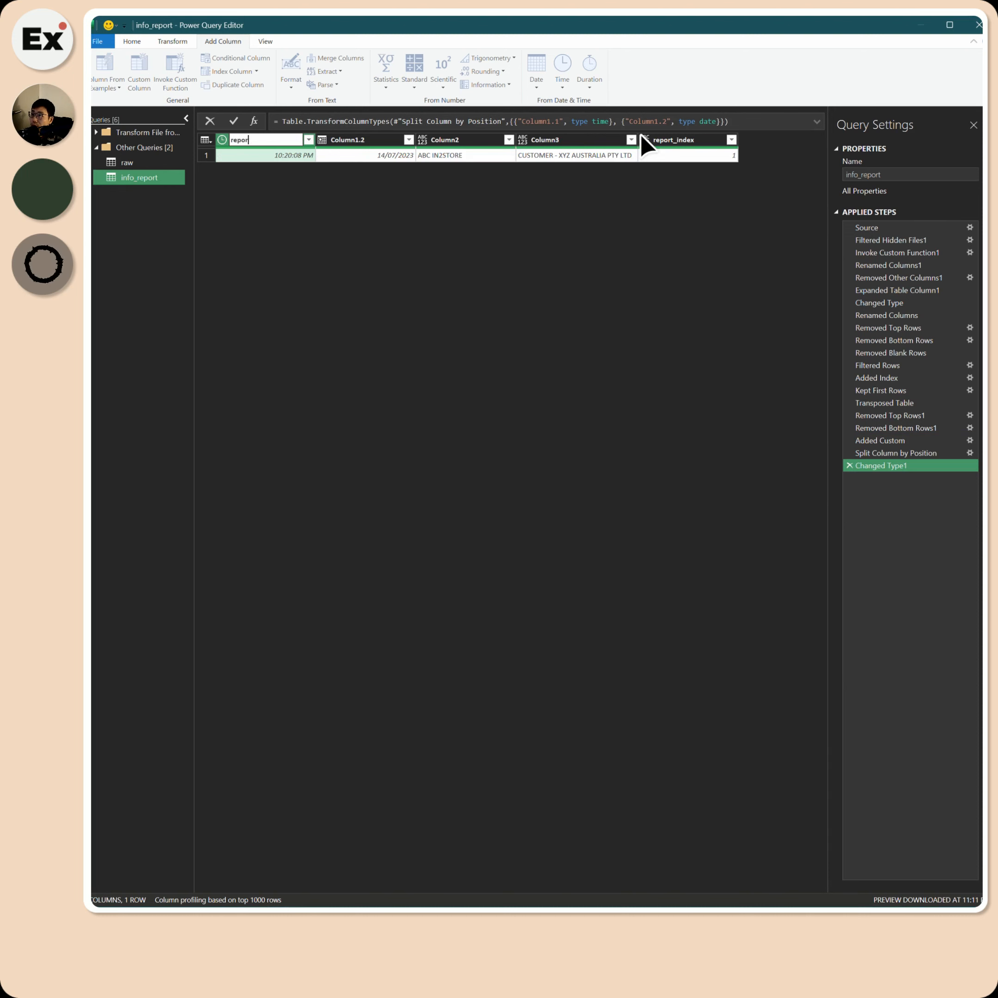
pyautogui.write('report_time')
pyautogui.press('Tab')
pyautogui.write('r')
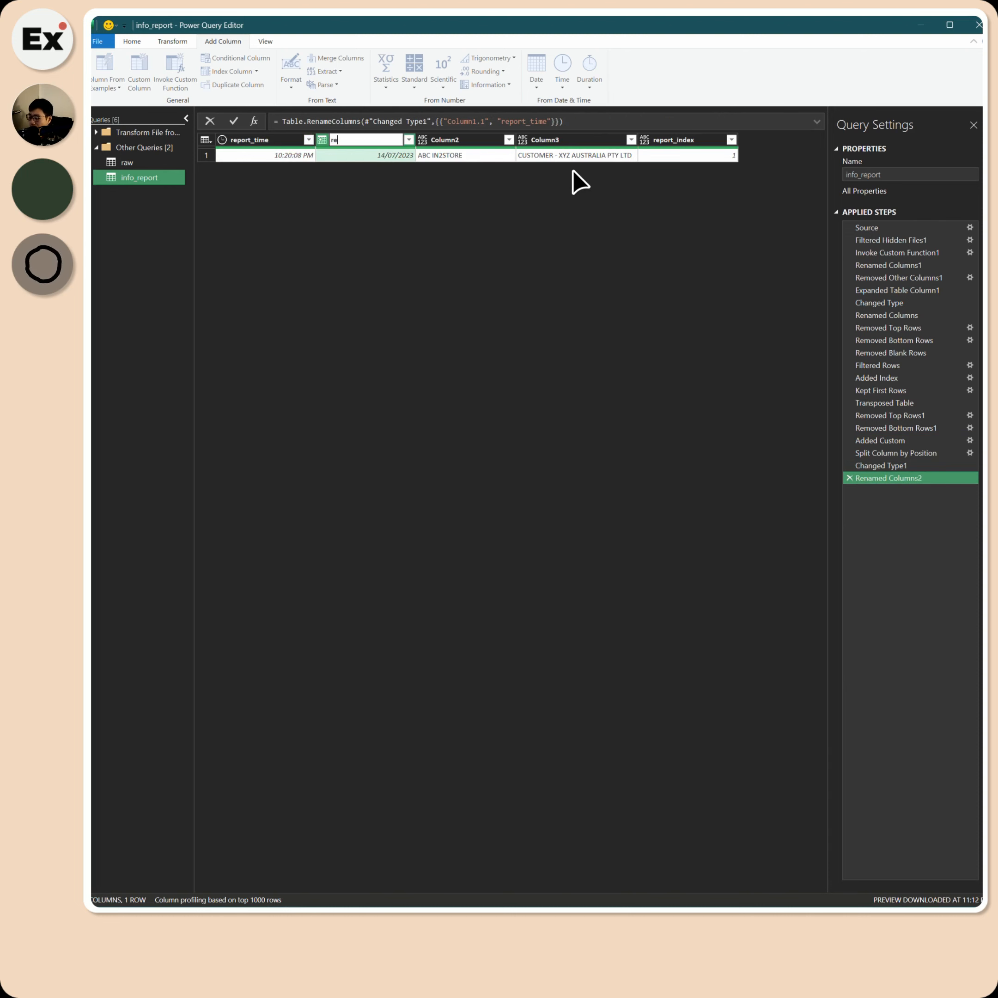
pyautogui.press('Tab')
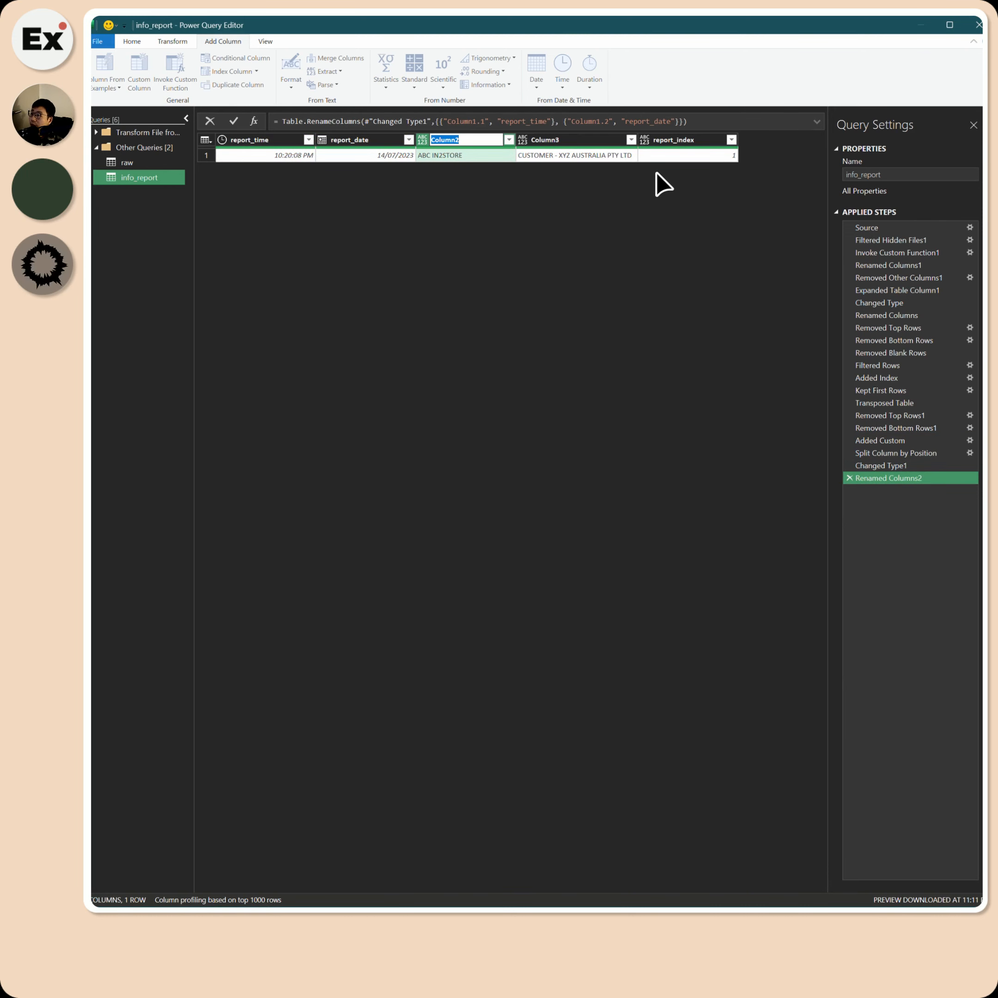
pyautogui.write('report_company')
pyautogui.press('Tab')
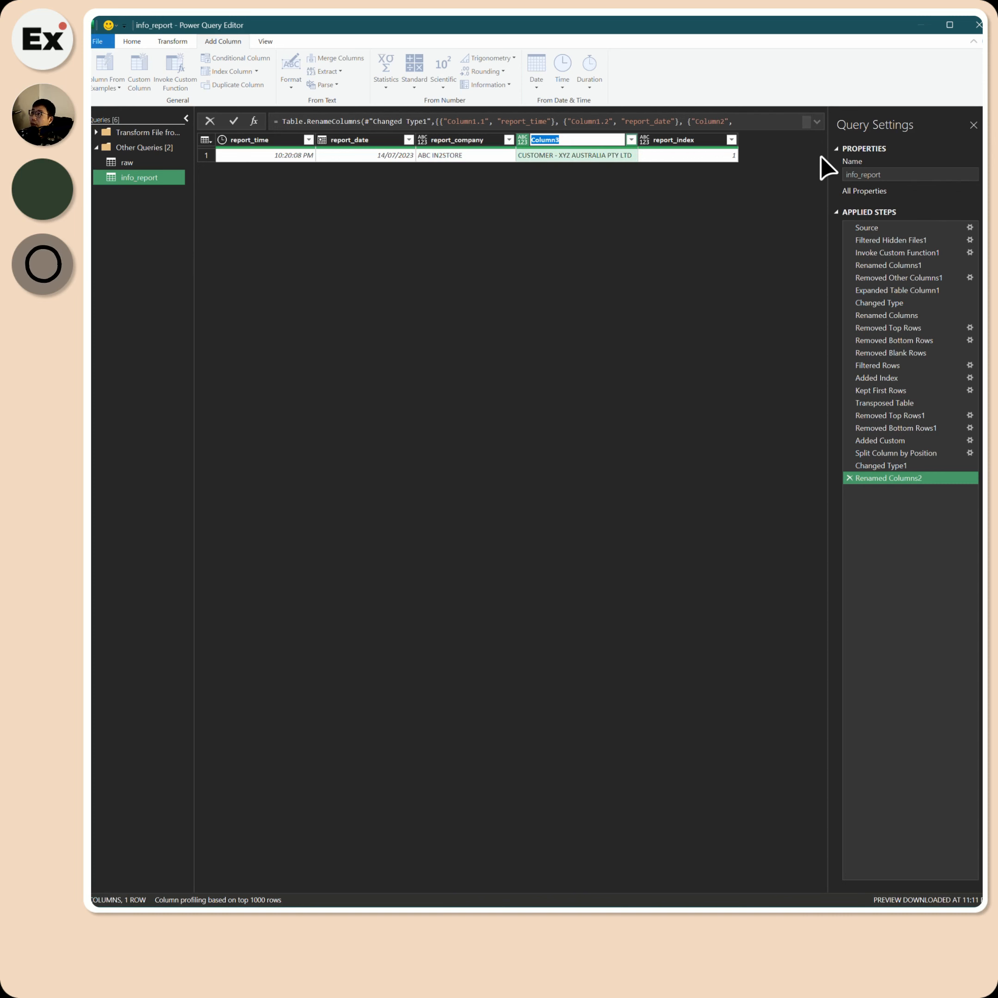
pyautogui.write('report_customer')
pyautogui.press('Return')
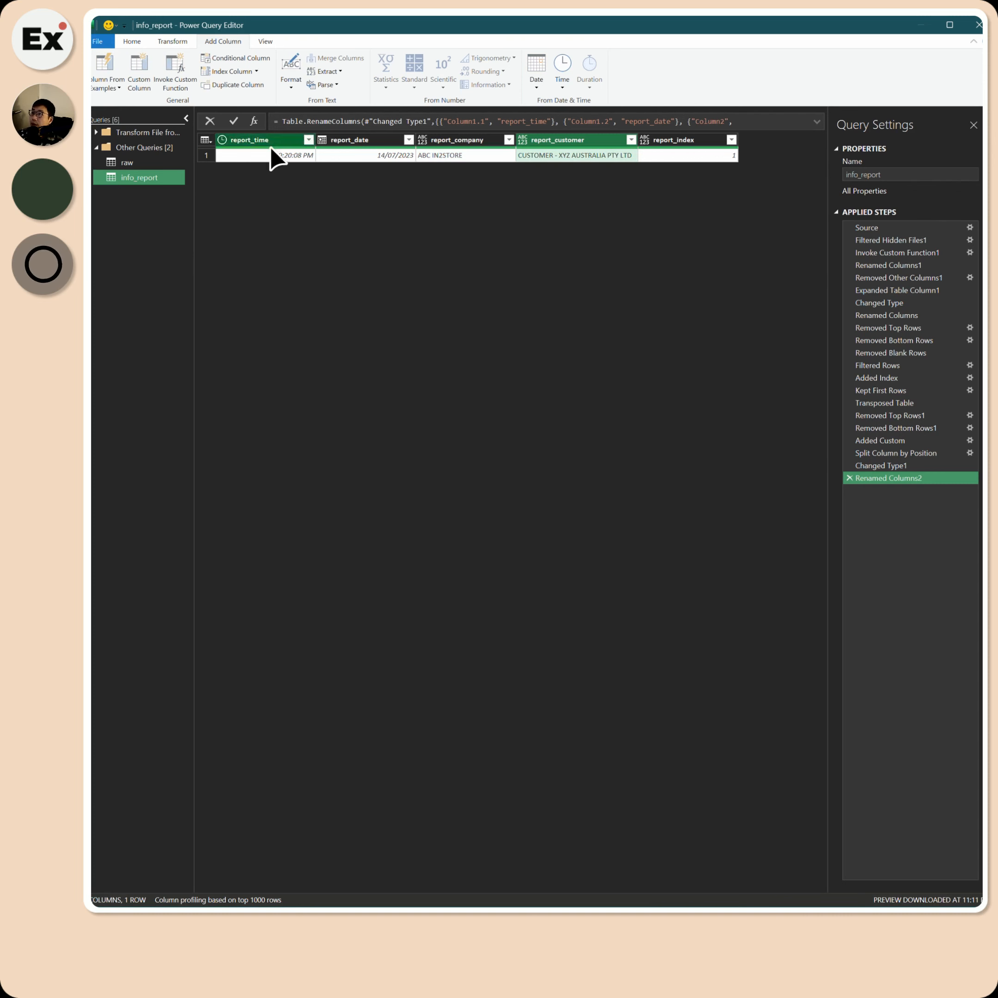
# Check the report_index column in the raw query and duplicate that query.
pyautogui.click(148, 163)
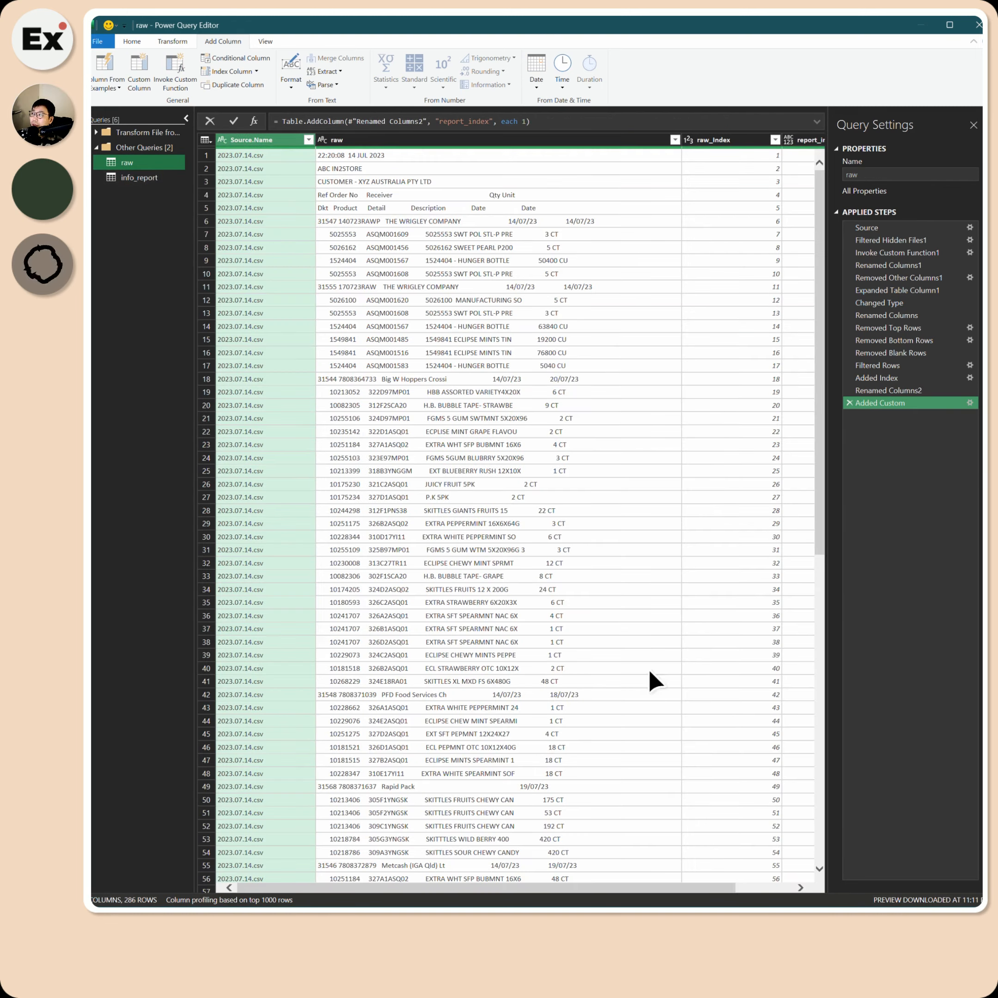
pyautogui.moveTo(598, 887); pyautogui.dragTo(756, 901)
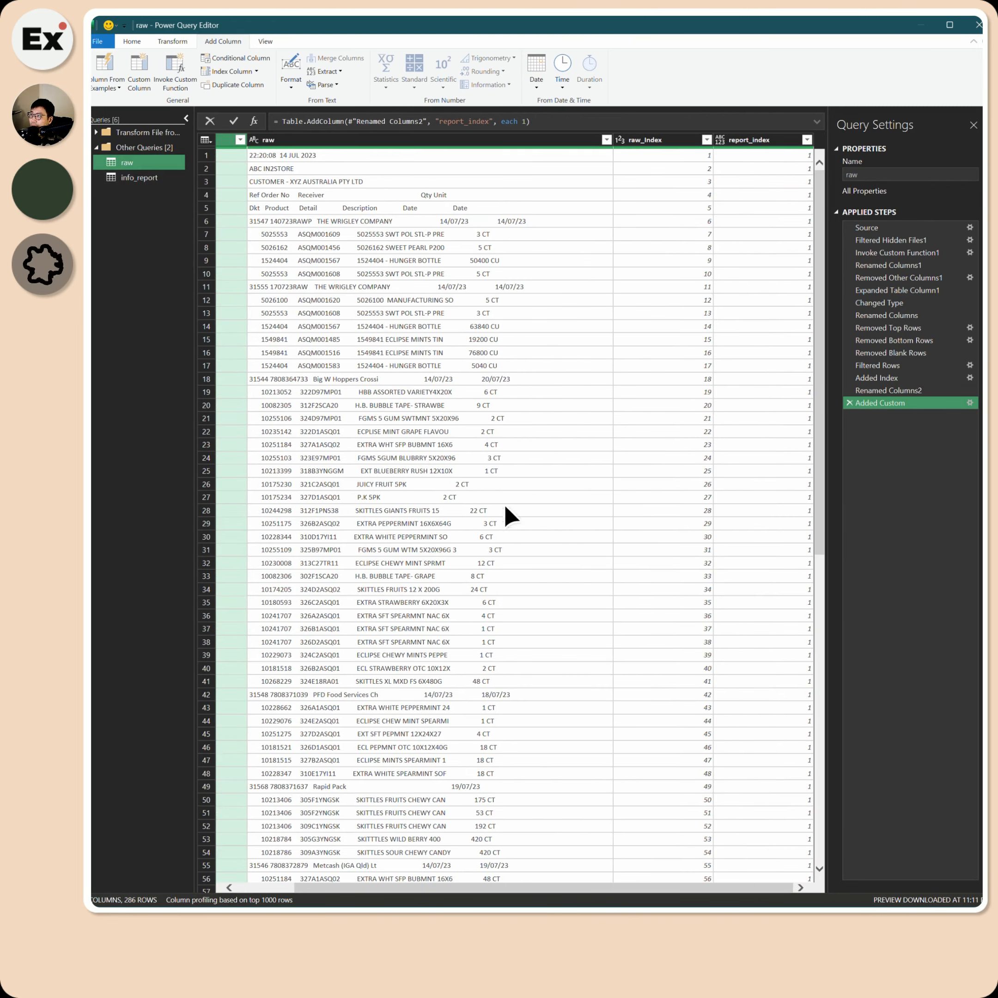
pyautogui.click(135, 43)
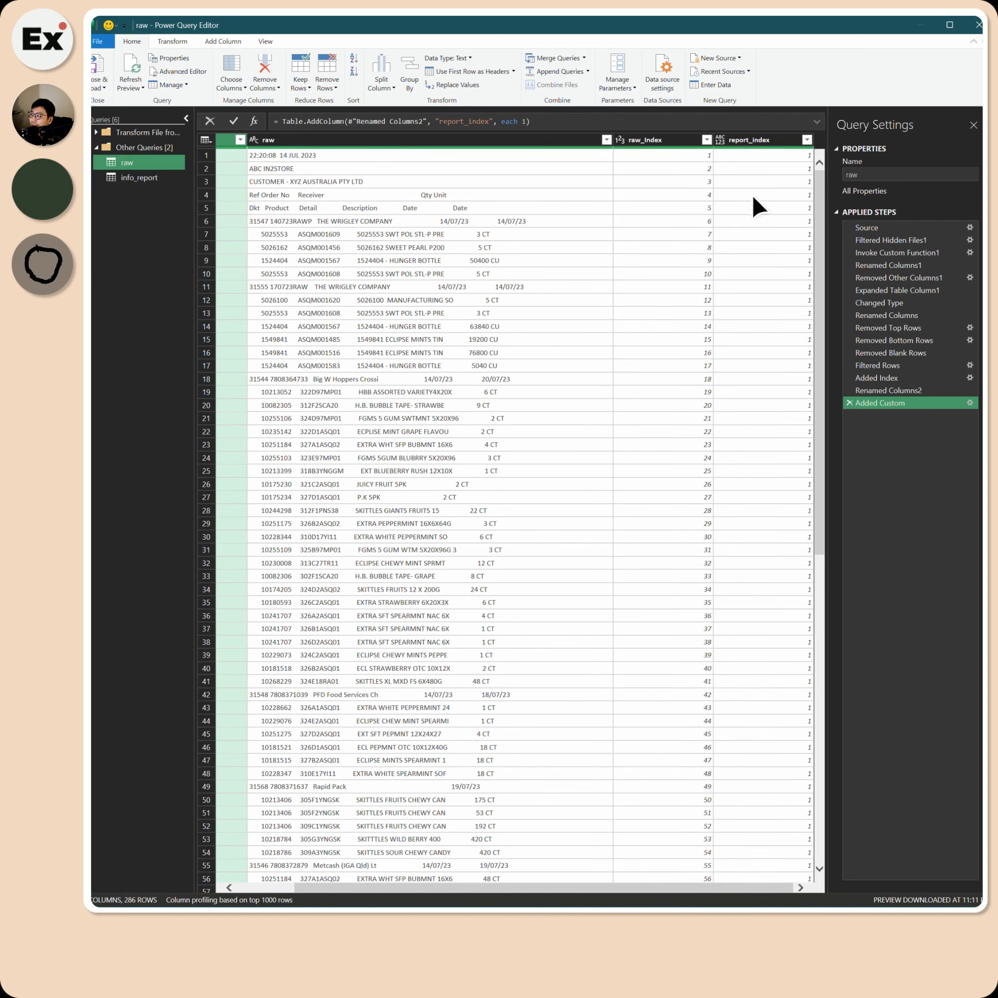
pyautogui.click(147, 177)
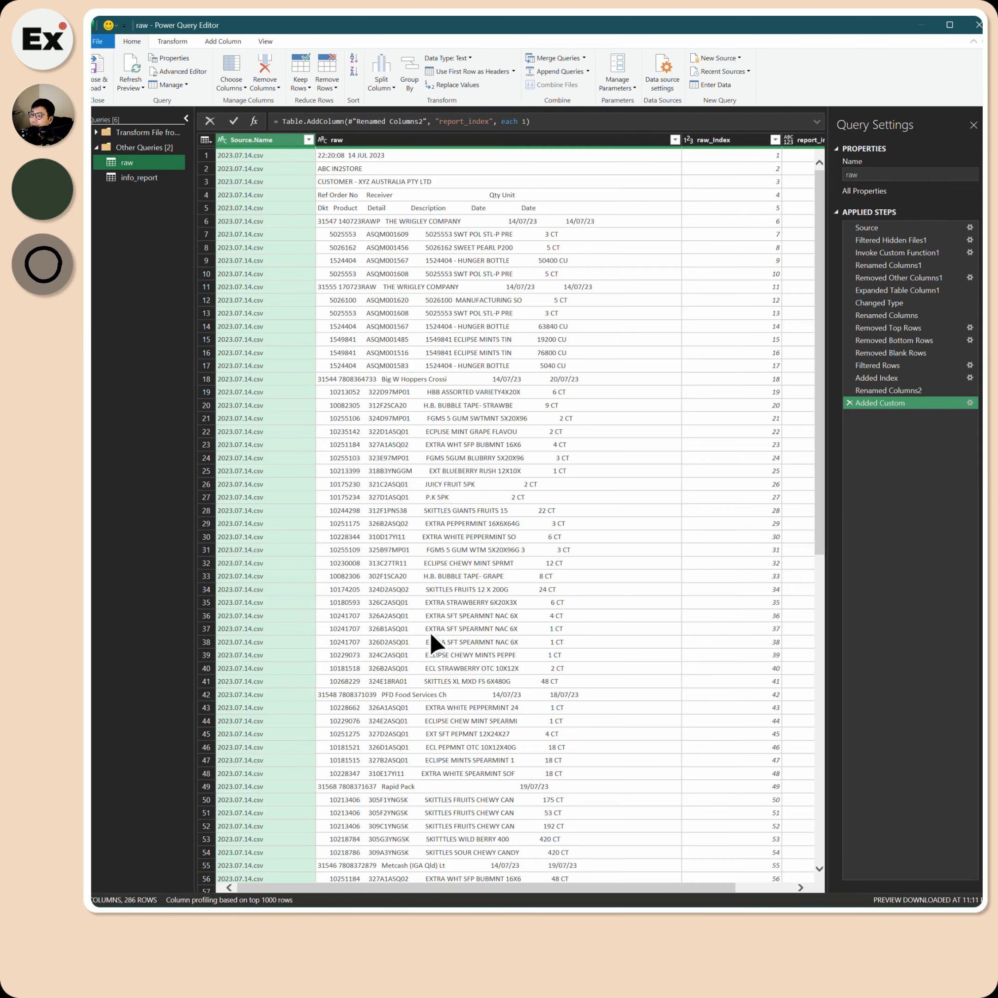
pyautogui.click(130, 177)
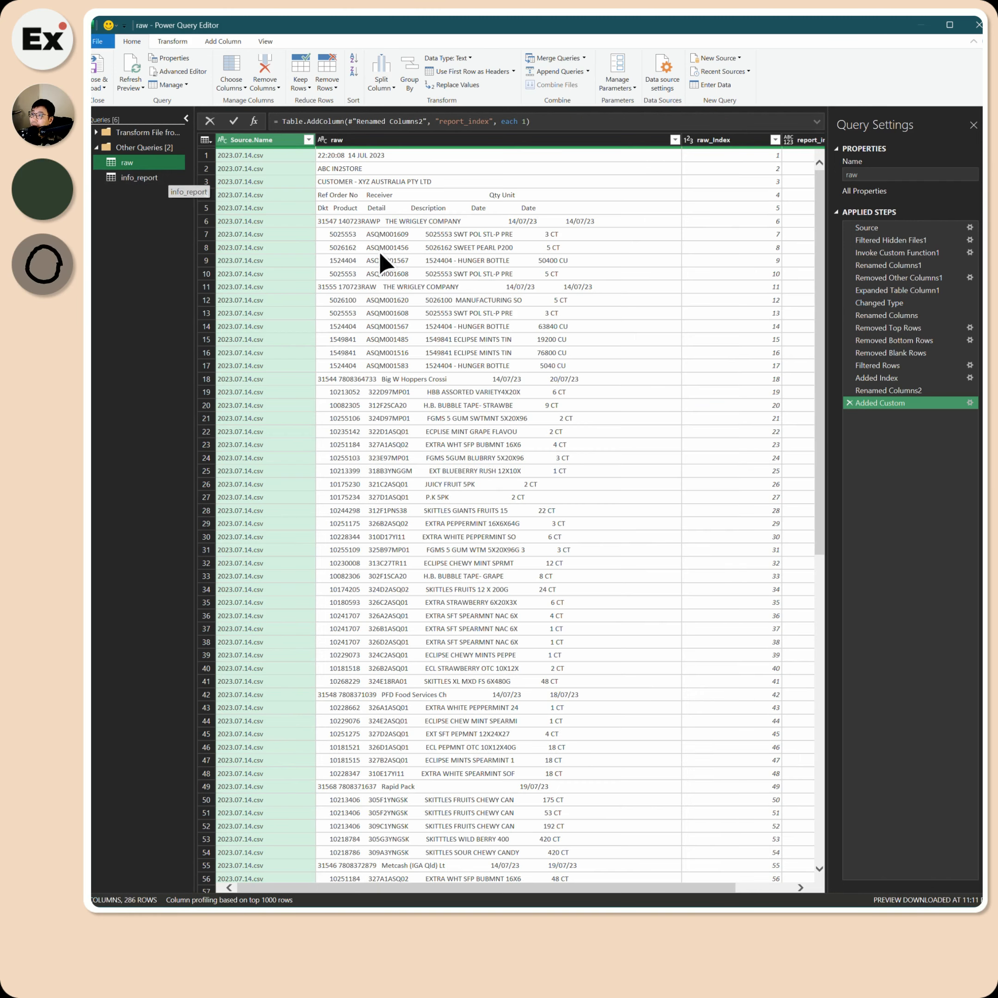
pyautogui.rightClick(140, 162)
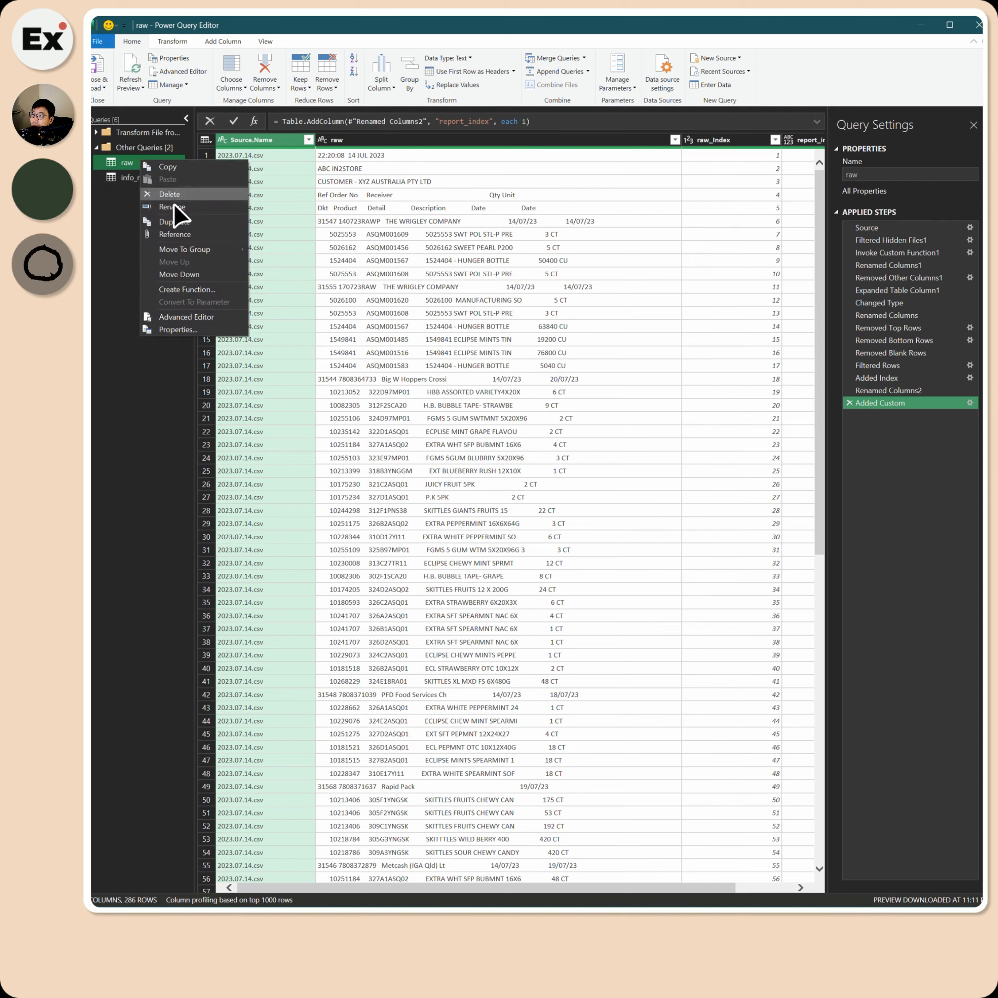
pyautogui.click(187, 222)
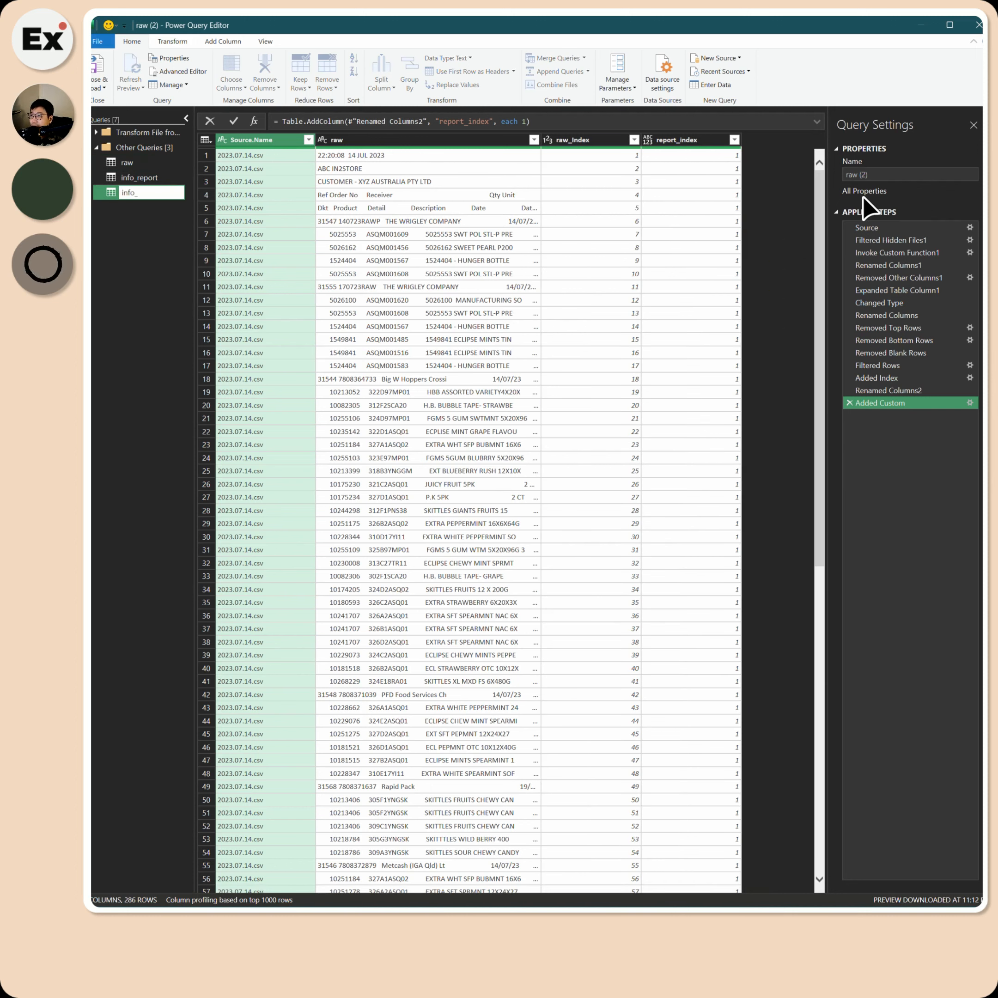
# Rename the duplicated raw query as info_parent.
pyautogui.write('info_parent')
pyautogui.press('Return')
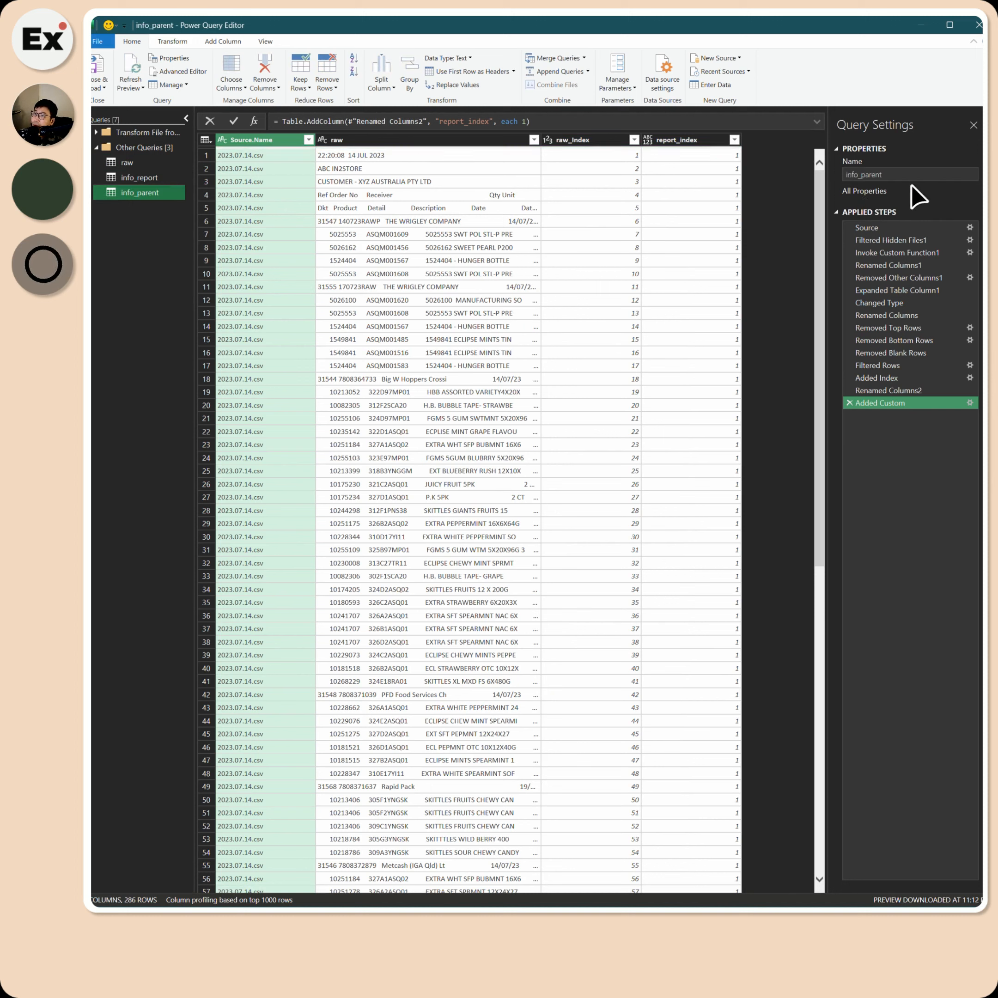
# Examine the order header rows among the product lines in info_parent, widening the raw column to read their full text.
pyautogui.click(213, 222)
pyautogui.click(210, 287)
pyautogui.click(210, 378)
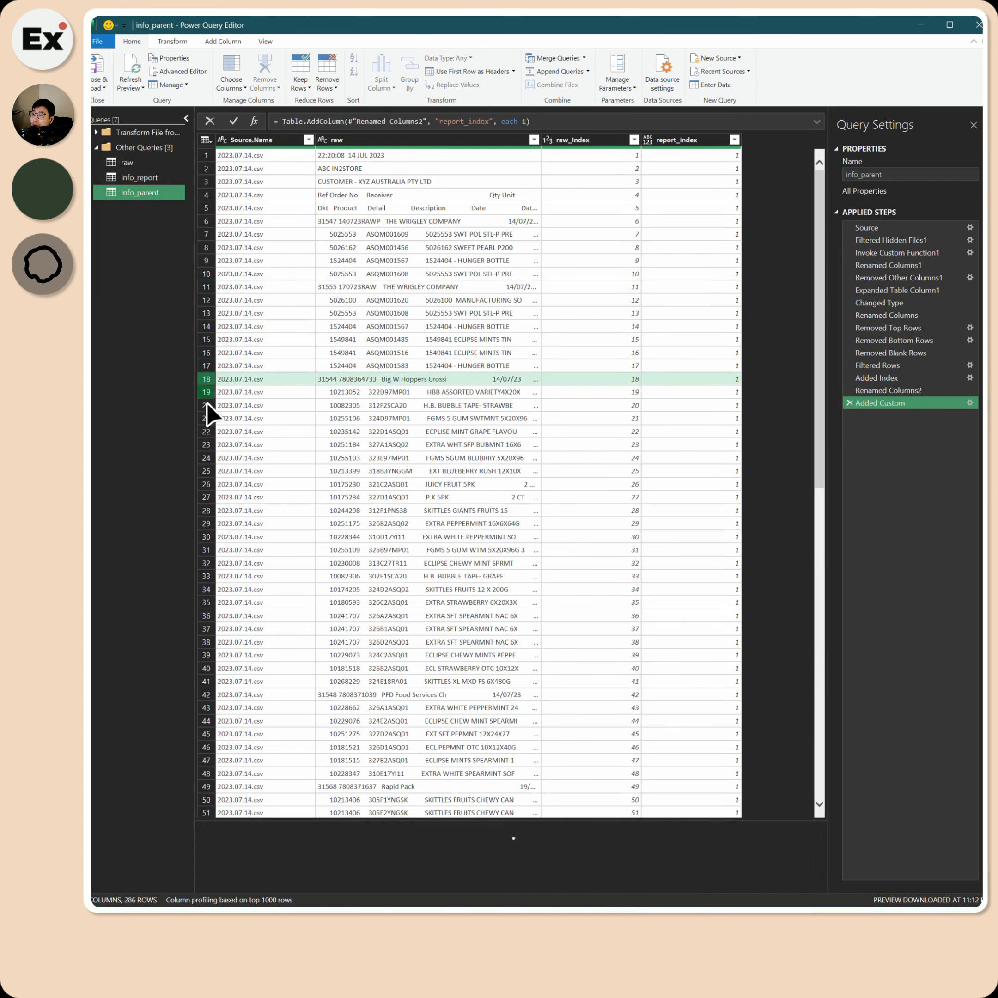
pyautogui.click(210, 694)
pyautogui.click(212, 787)
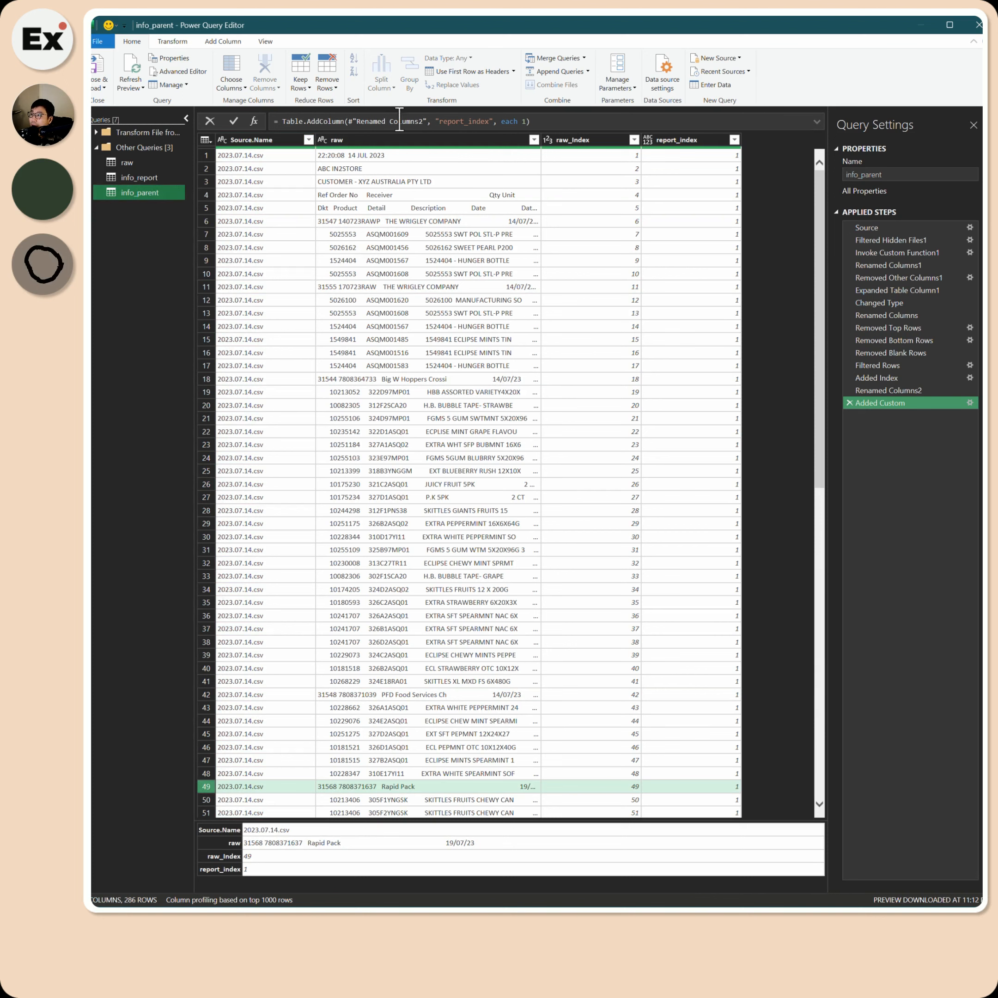
pyautogui.doubleClick(541, 140)
pyautogui.click(374, 287)
pyautogui.click(390, 378)
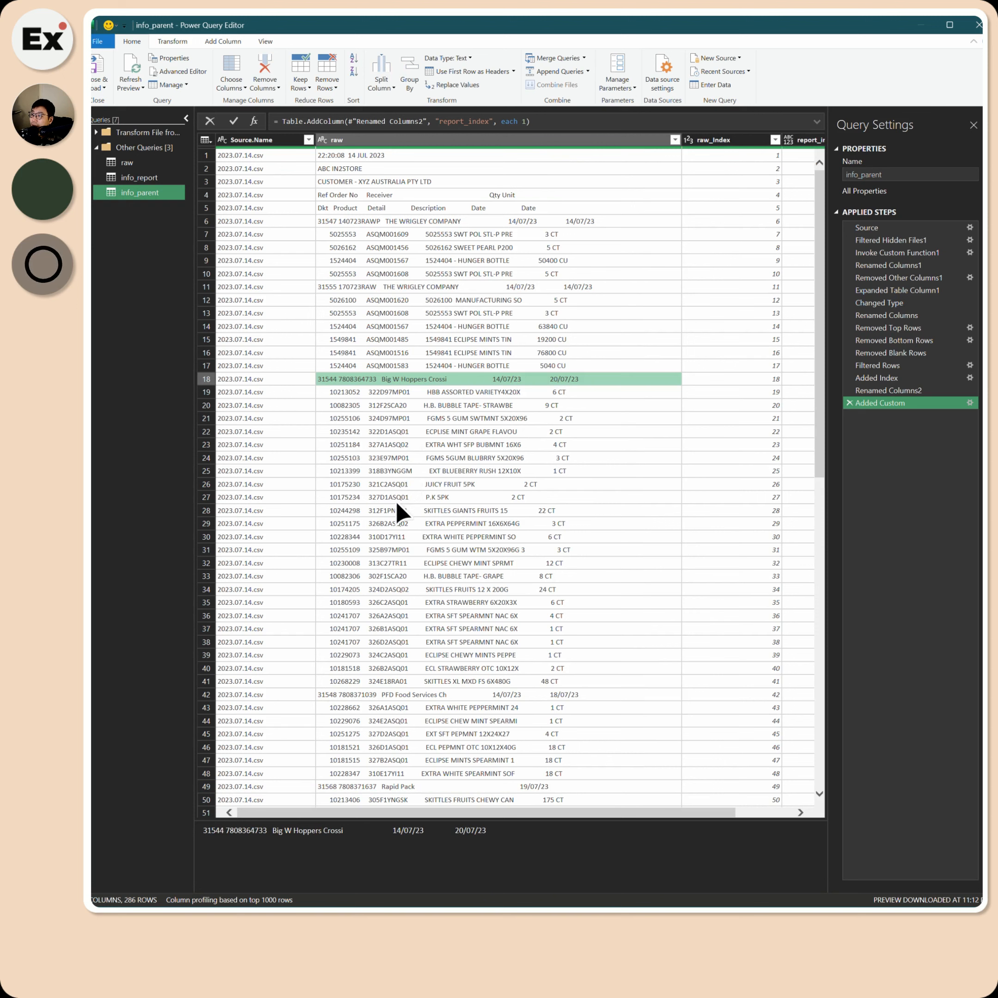
pyautogui.click(410, 690)
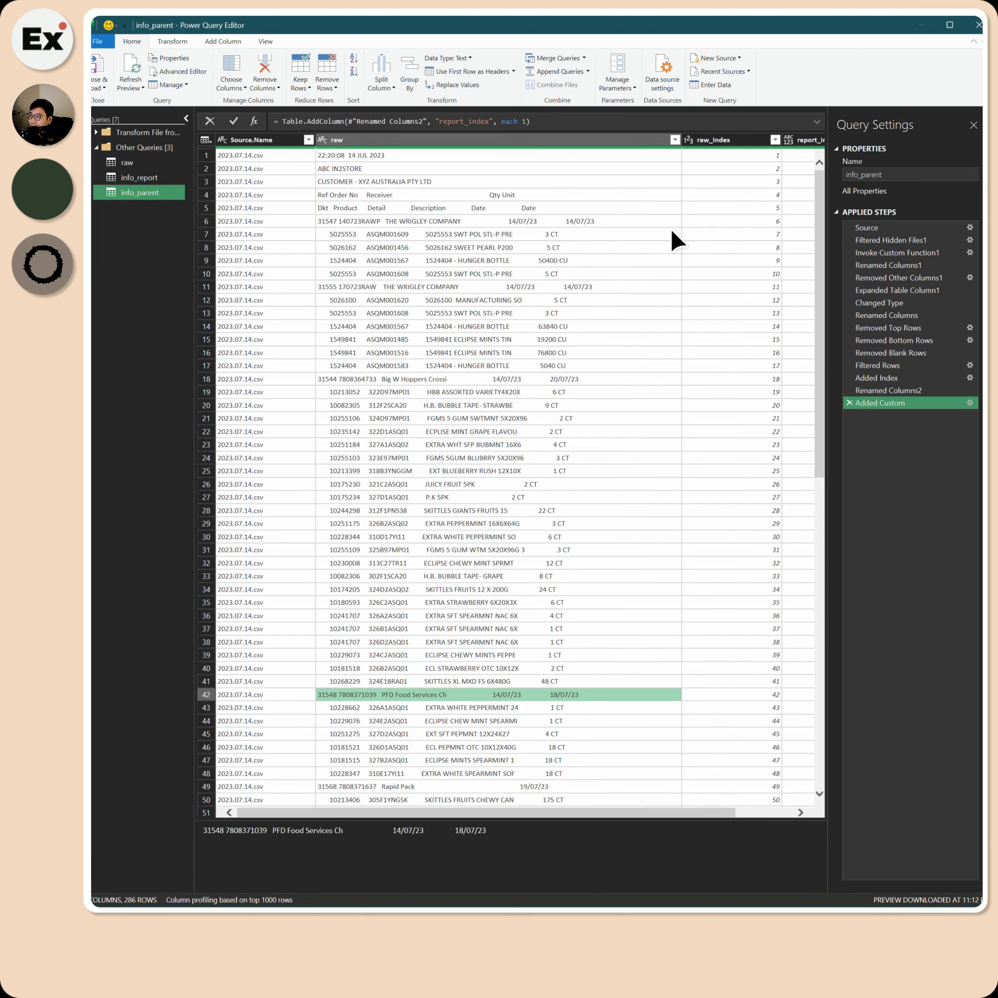
# Filter the raw column of info_parent to keep only the order header rows with receiver and dates, and check the remaining rows.
pyautogui.click(674, 140)
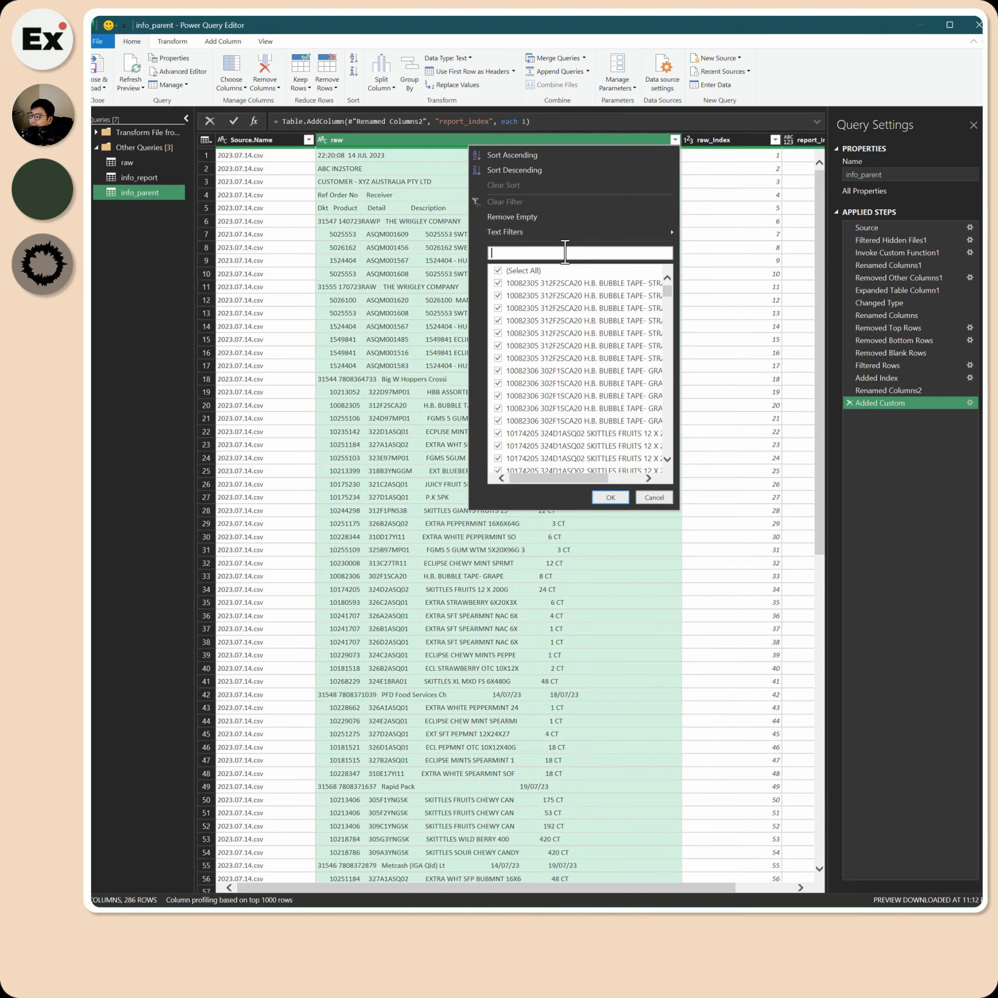
pyautogui.click(610, 497)
pyautogui.click(206, 157)
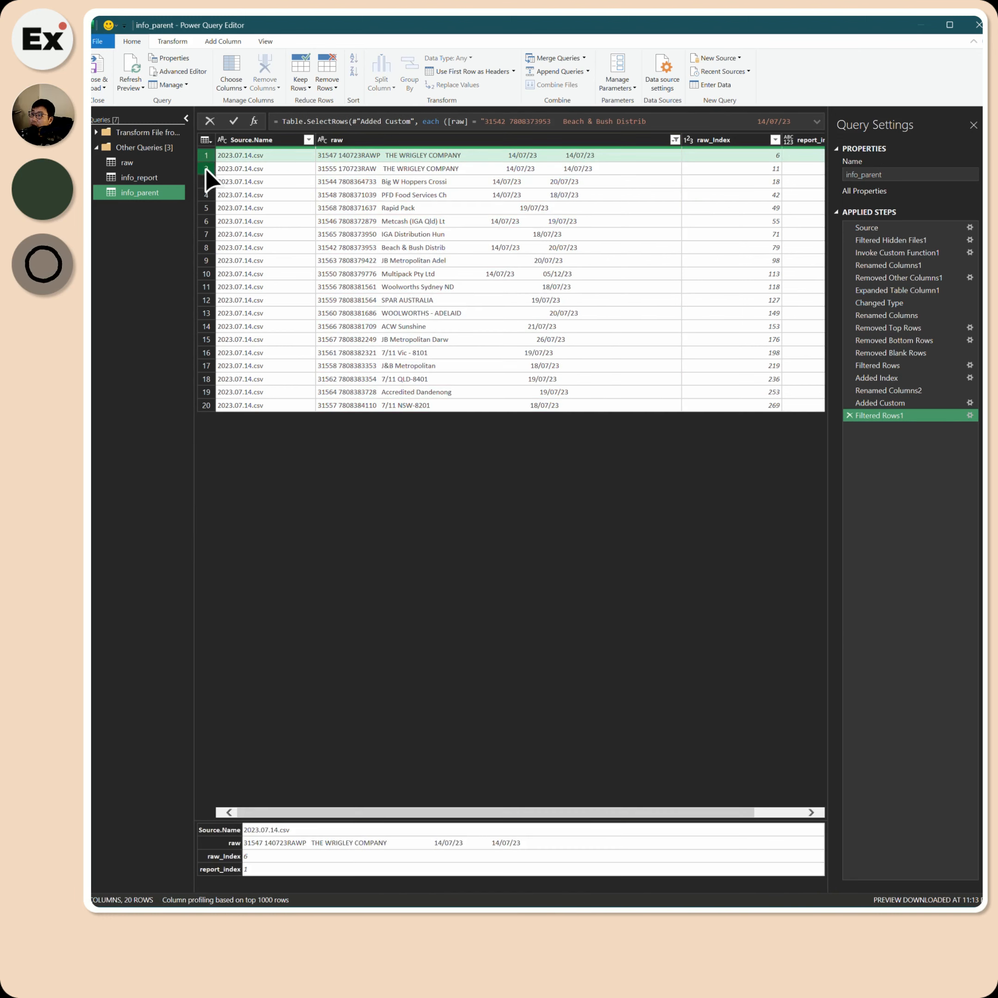
pyautogui.click(206, 221)
pyautogui.click(206, 249)
pyautogui.click(206, 313)
pyautogui.moveTo(564, 812); pyautogui.dragTo(612, 830)
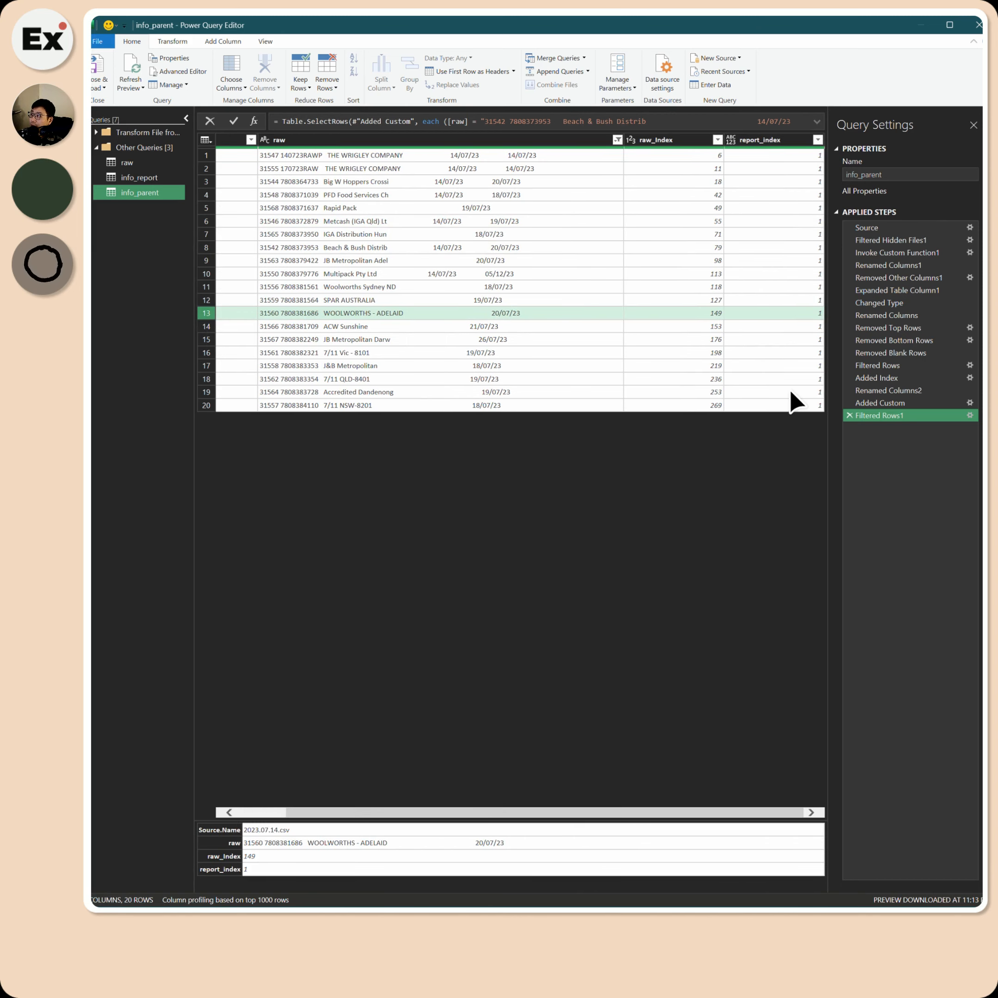
pyautogui.moveTo(601, 814); pyautogui.dragTo(467, 815)
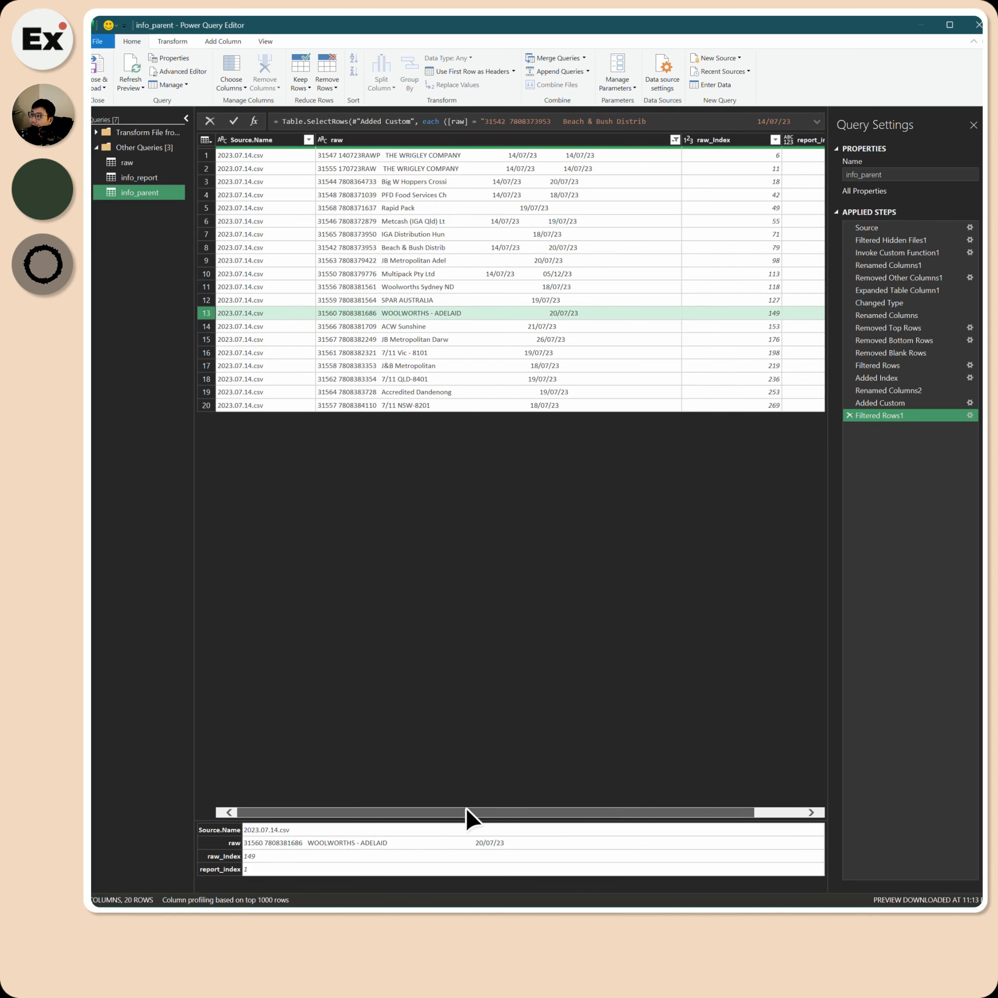
# Rename the raw column of info_parent as parent.
pyautogui.click(446, 141)
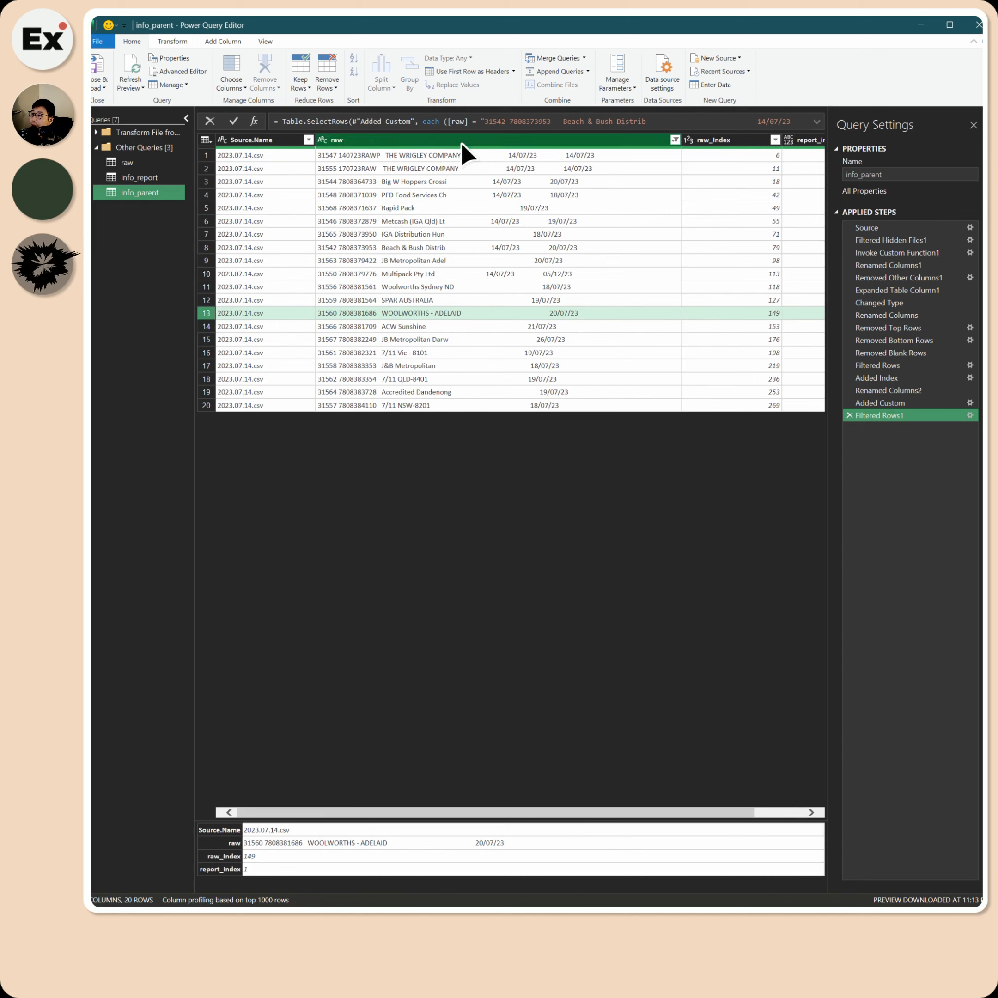
pyautogui.doubleClick(389, 141)
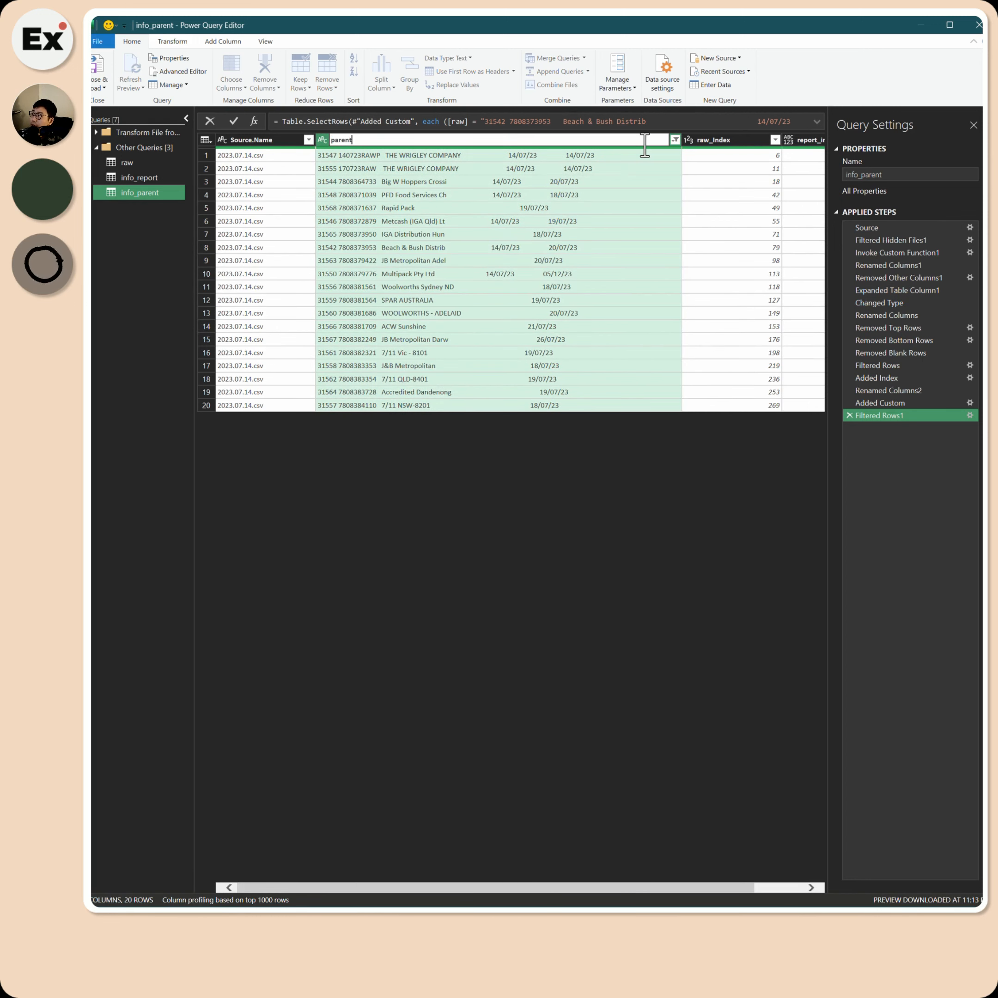
pyautogui.press('Return')
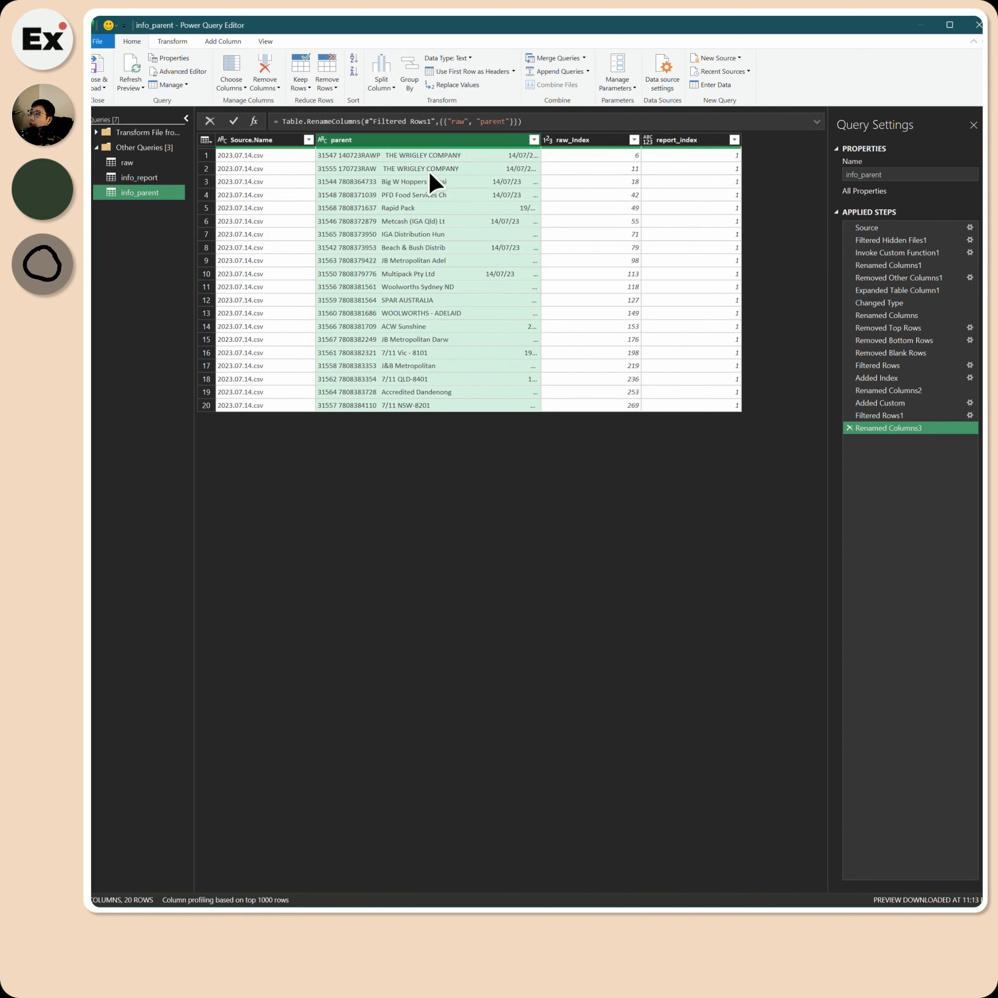
# Duplicate the parent column and place the copy directly after the original.
pyautogui.rightClick(530, 139)
pyautogui.click(595, 192)
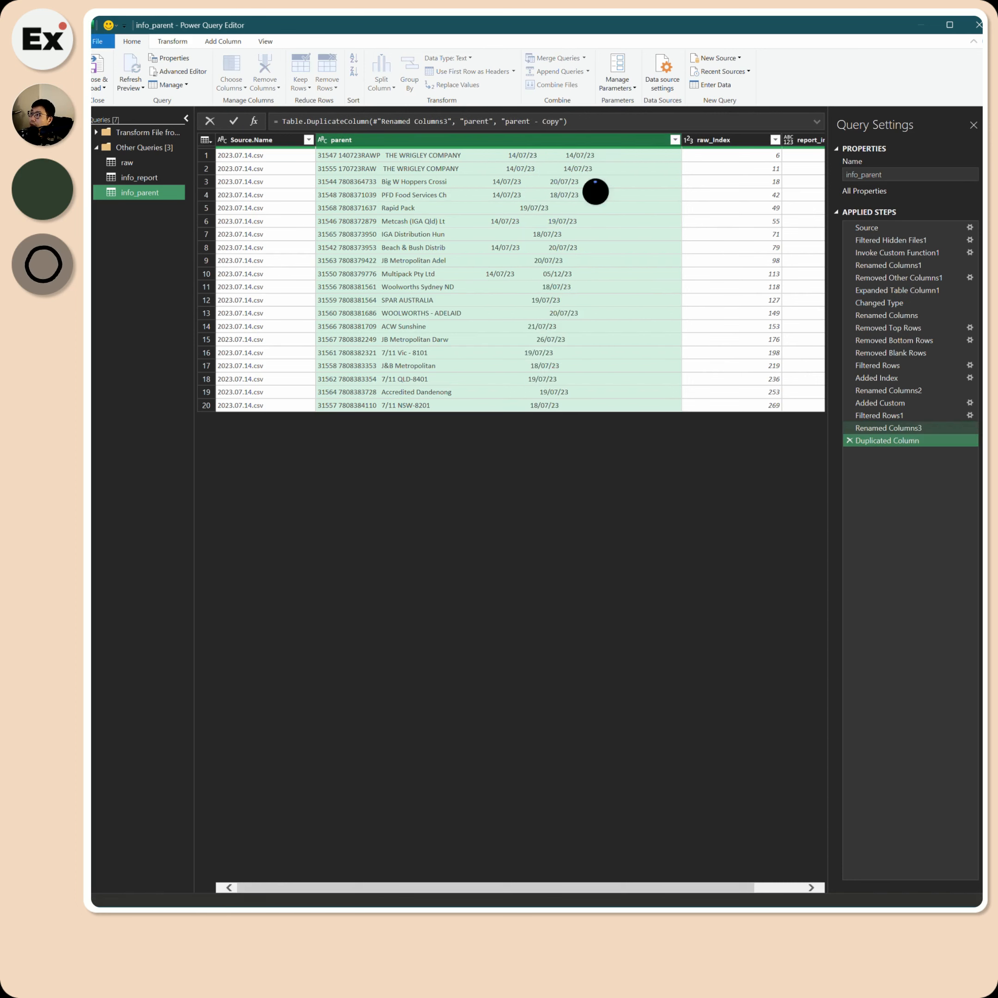
pyautogui.moveTo(636, 143); pyautogui.dragTo(445, 147)
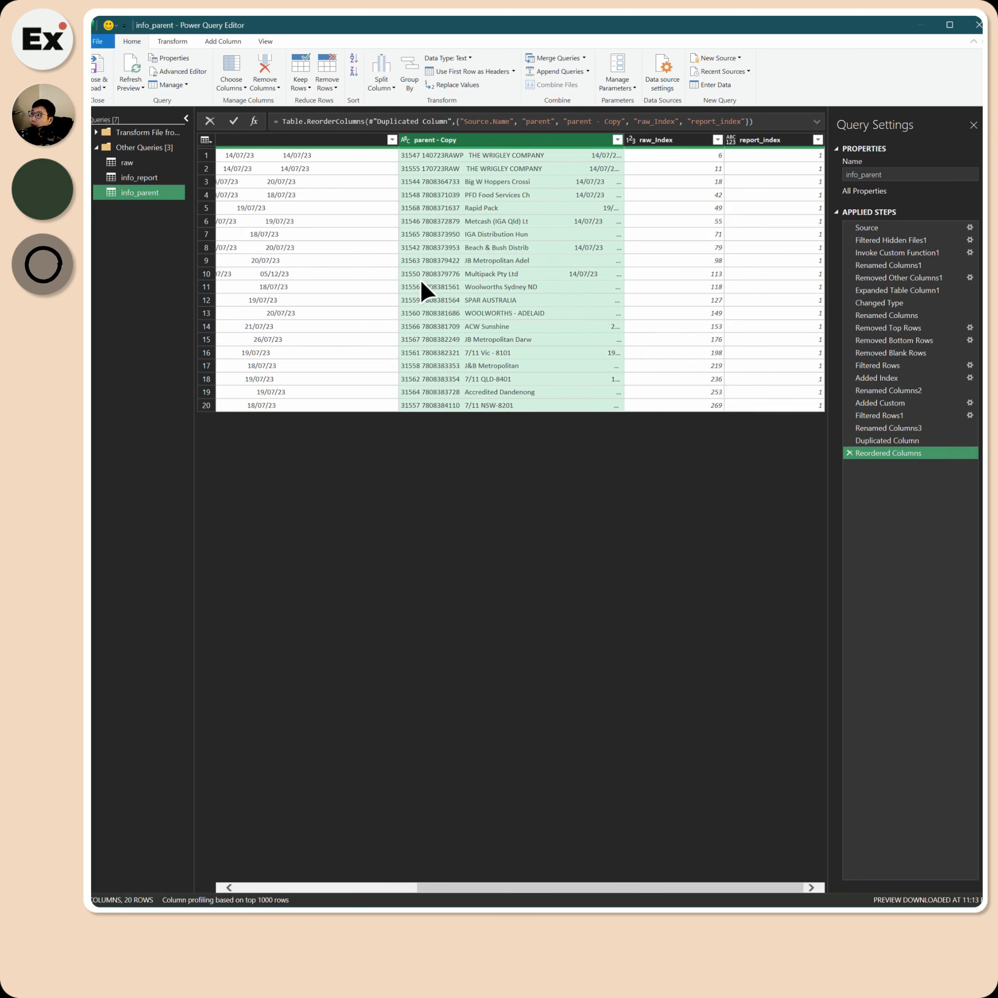
pyautogui.moveTo(499, 895); pyautogui.dragTo(319, 896)
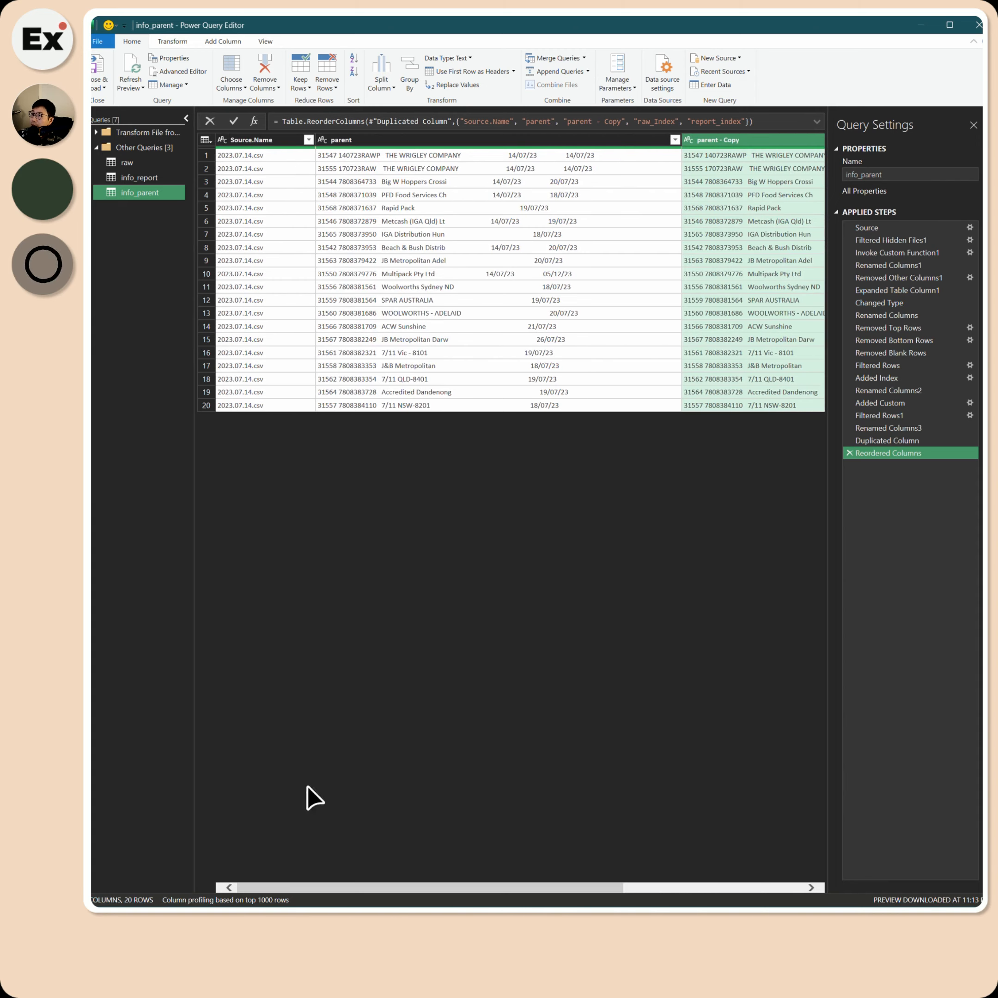
pyautogui.moveTo(680, 140); pyautogui.dragTo(604, 147)
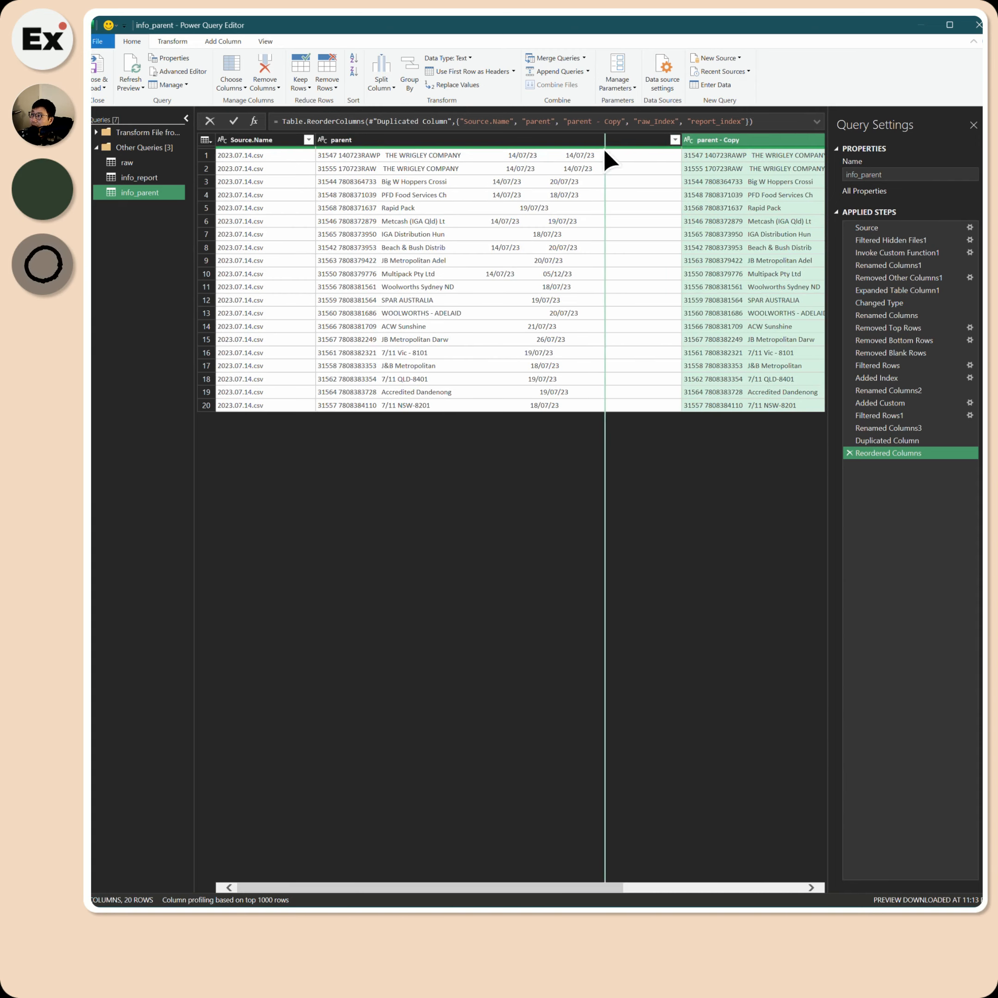
# Split the parent - Copy column by number of characters, 6 characters, once as far left as possible.
pyautogui.moveTo(630, 891); pyautogui.dragTo(744, 895)
pyautogui.doubleClick(670, 142)
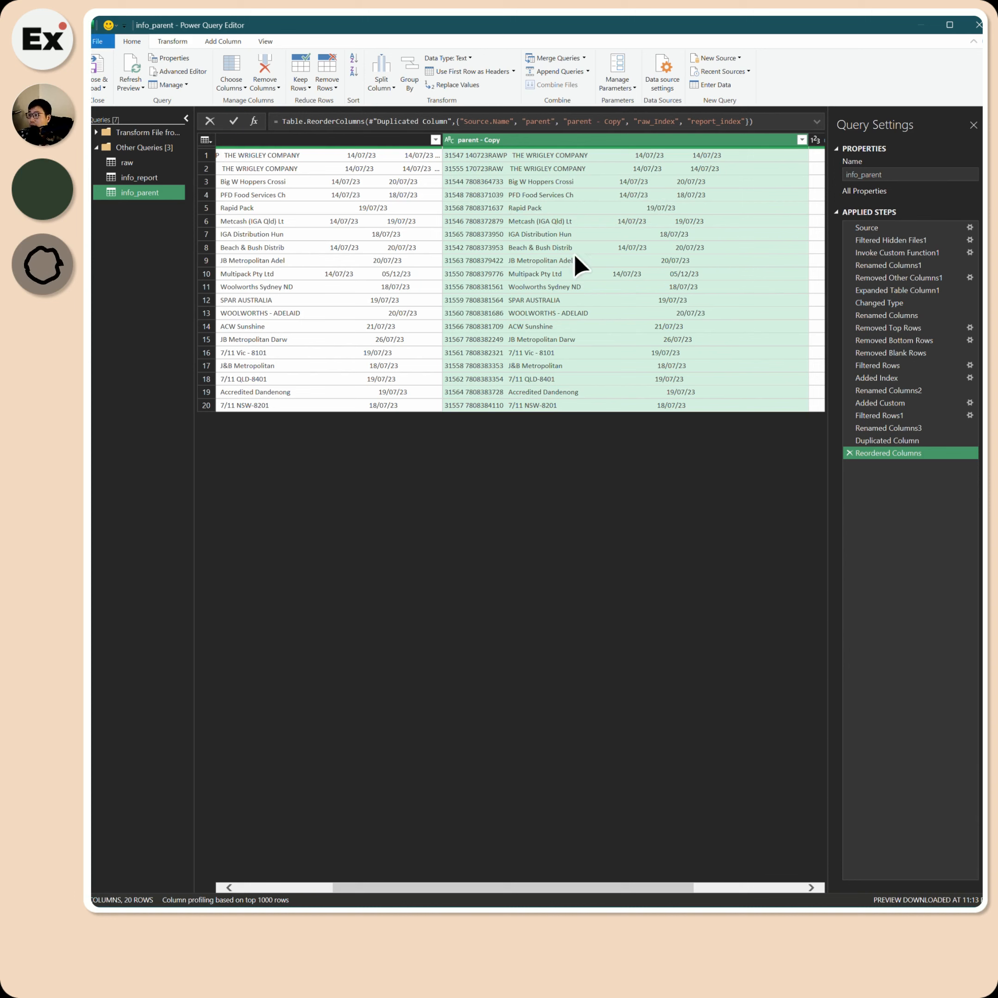
pyautogui.rightClick(530, 144)
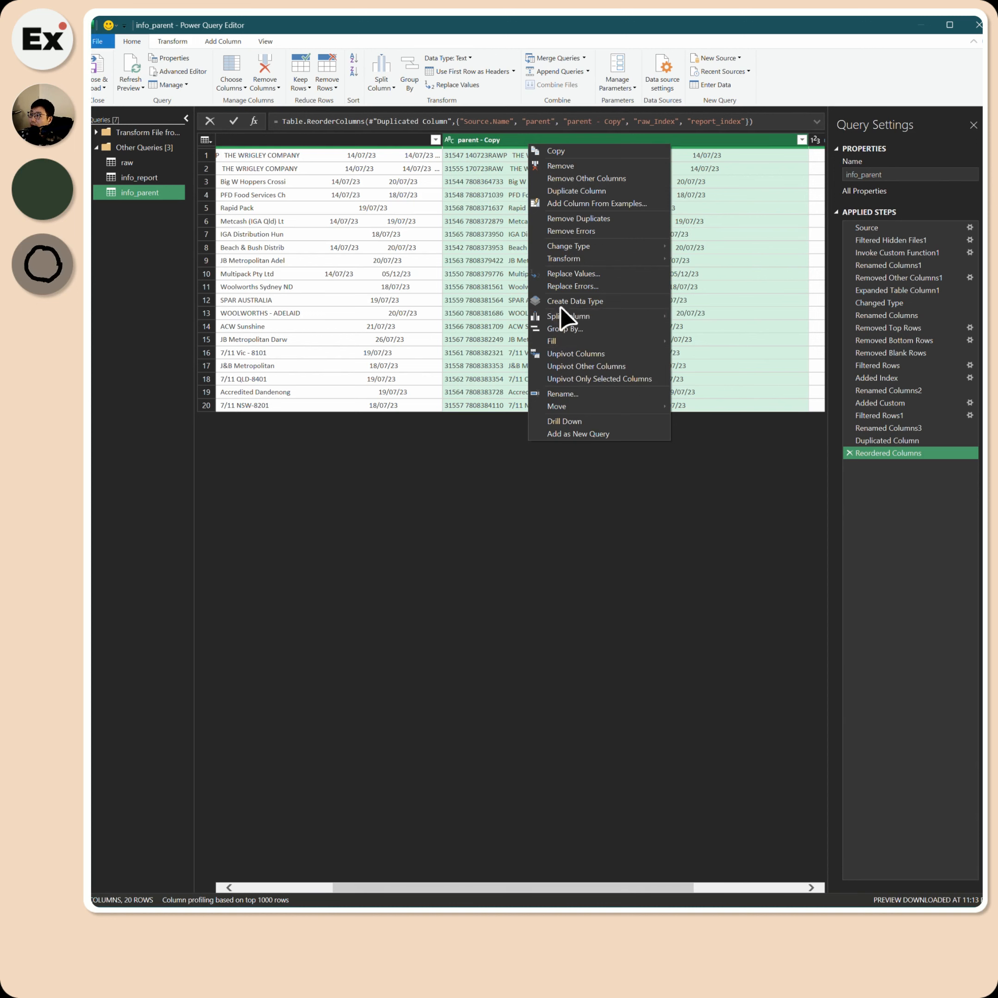
pyautogui.moveTo(584, 317)
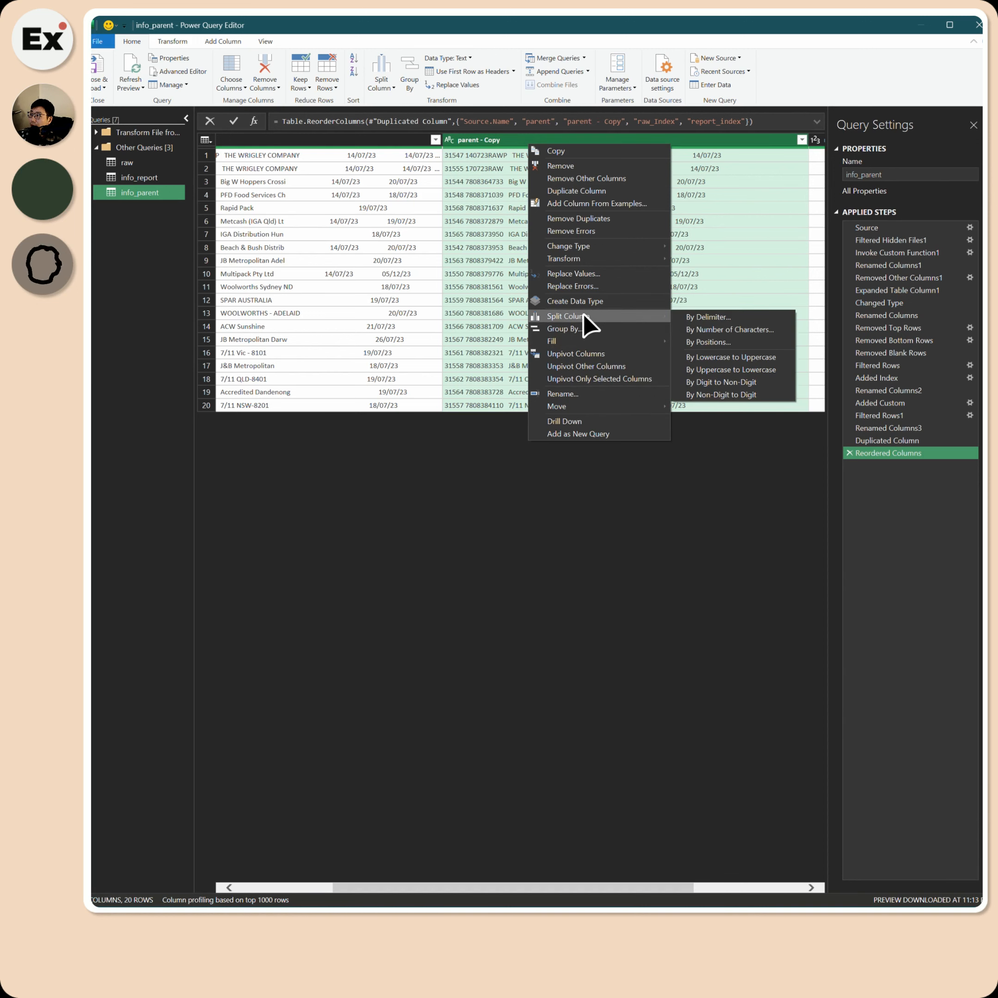
pyautogui.click(742, 331)
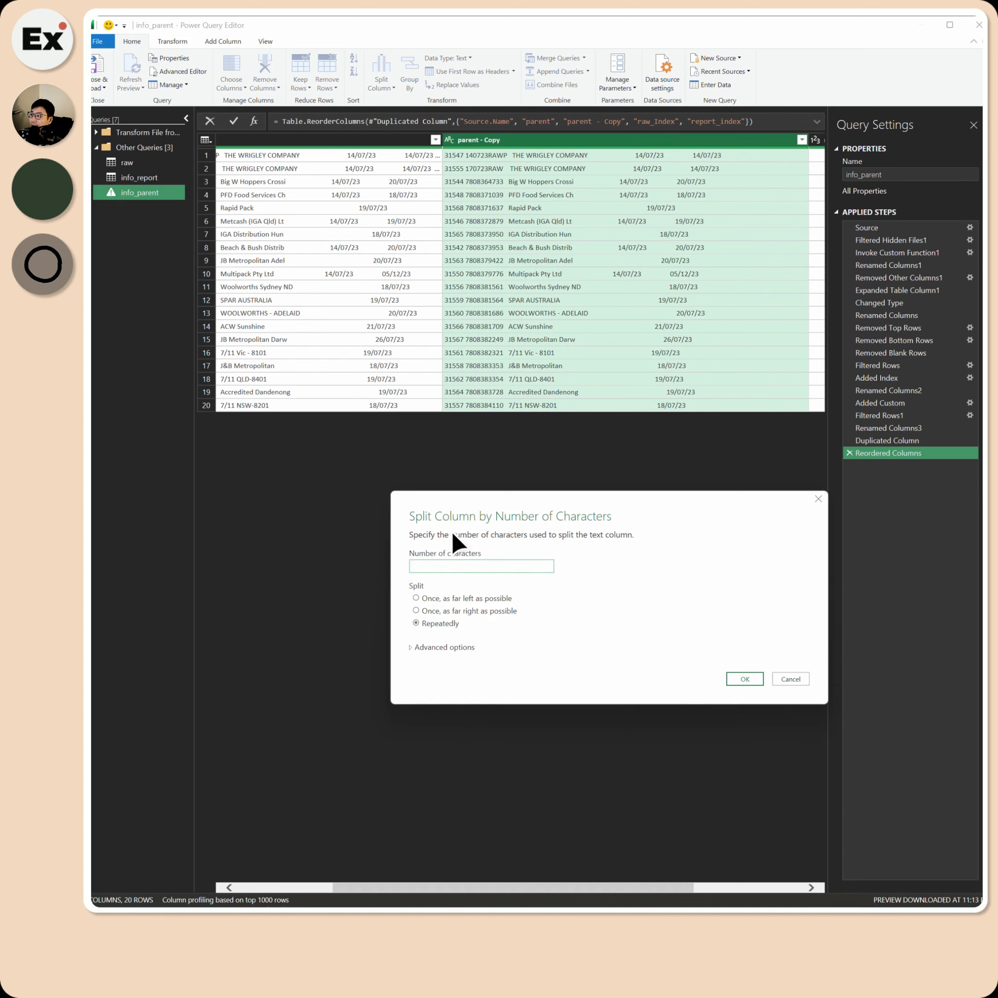
pyautogui.write('5')
pyautogui.click(416, 598)
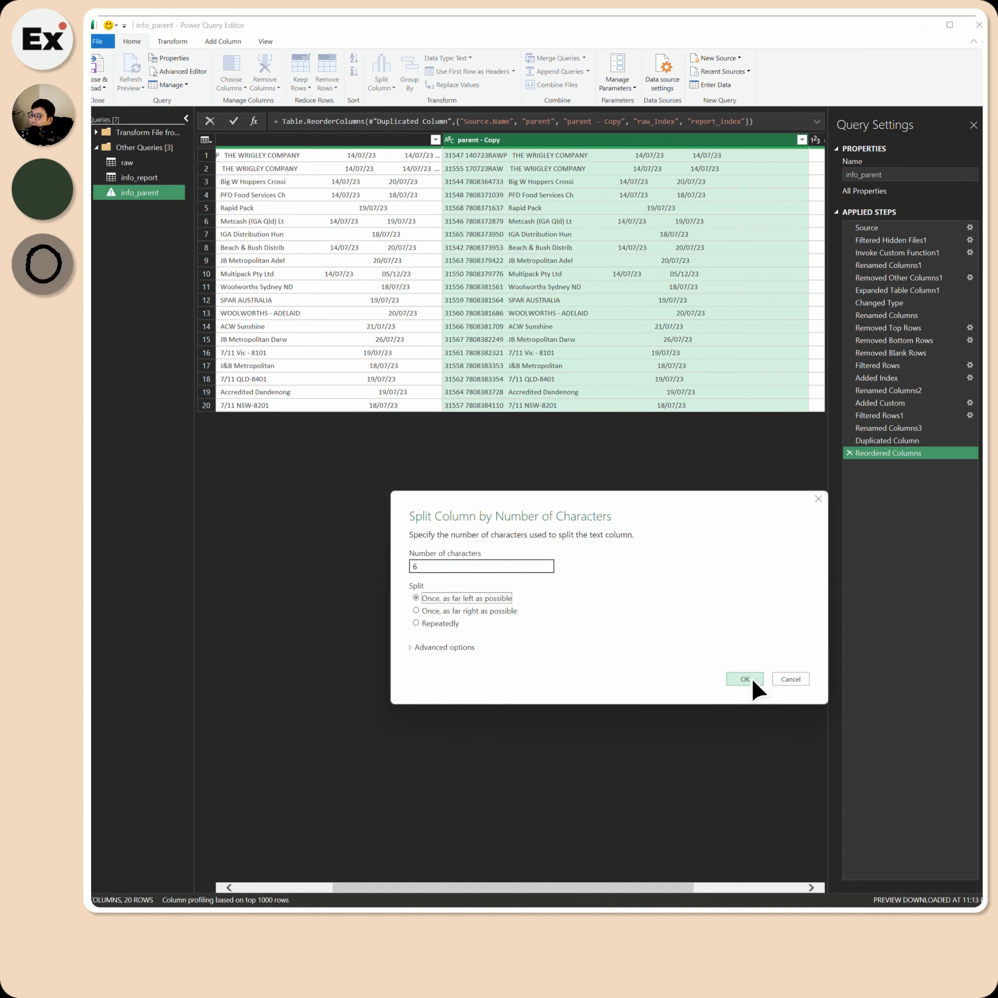
pyautogui.click(745, 679)
# Split the parent - Copy.2 column by number of characters, 11 characters, once as far left as possible.
pyautogui.click(654, 139)
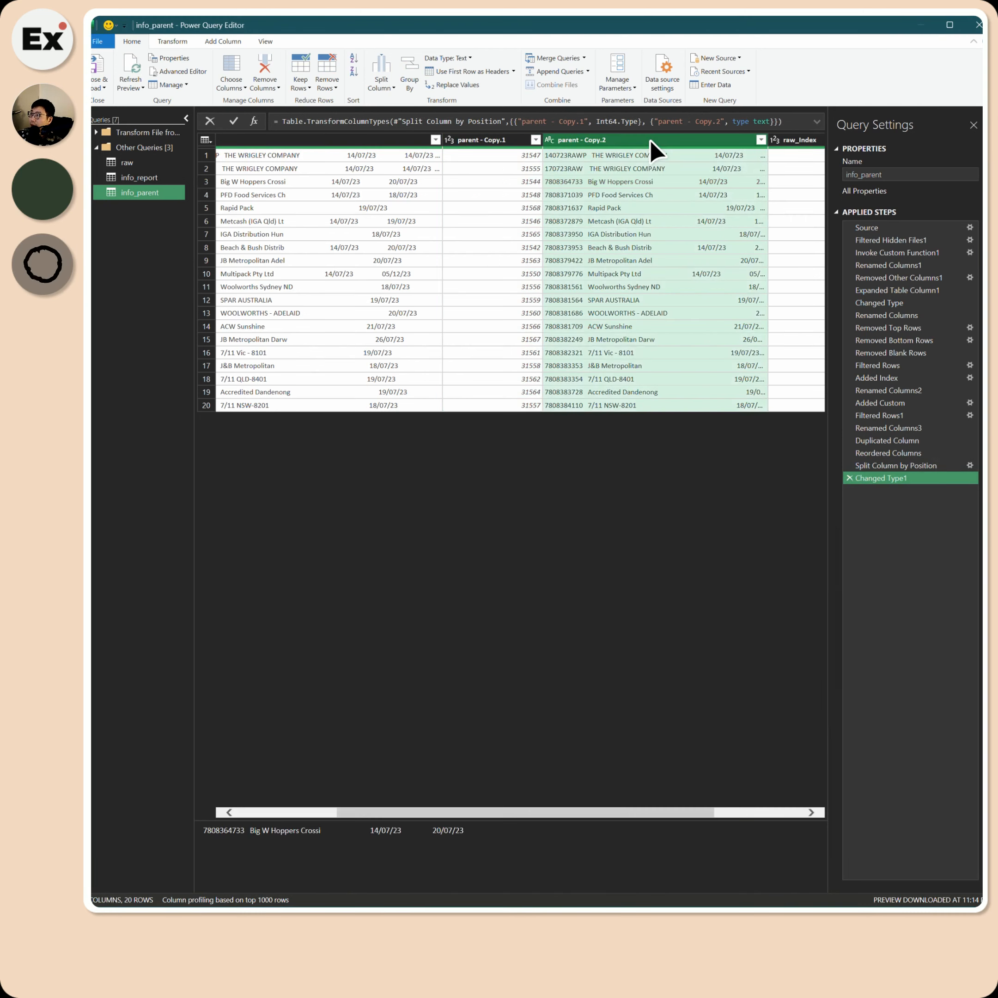
pyautogui.rightClick(652, 140)
pyautogui.moveTo(714, 313)
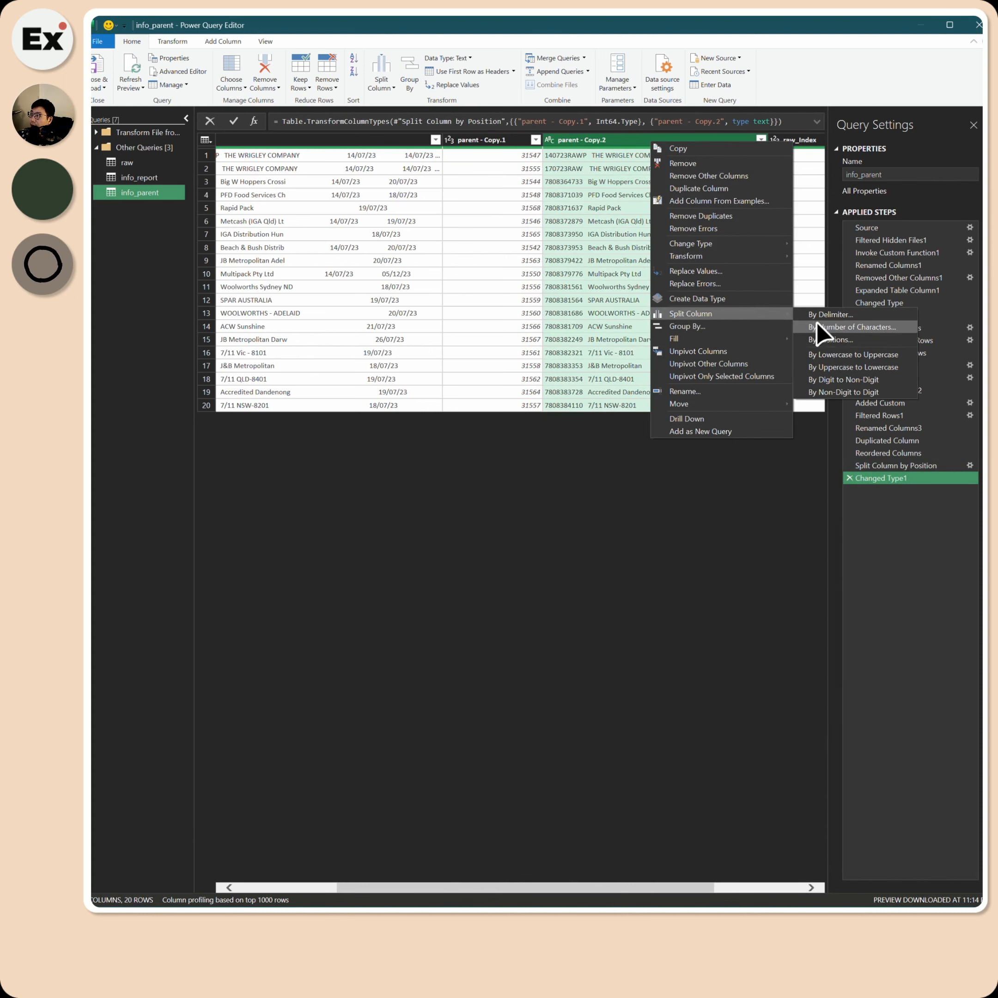
pyautogui.click(849, 327)
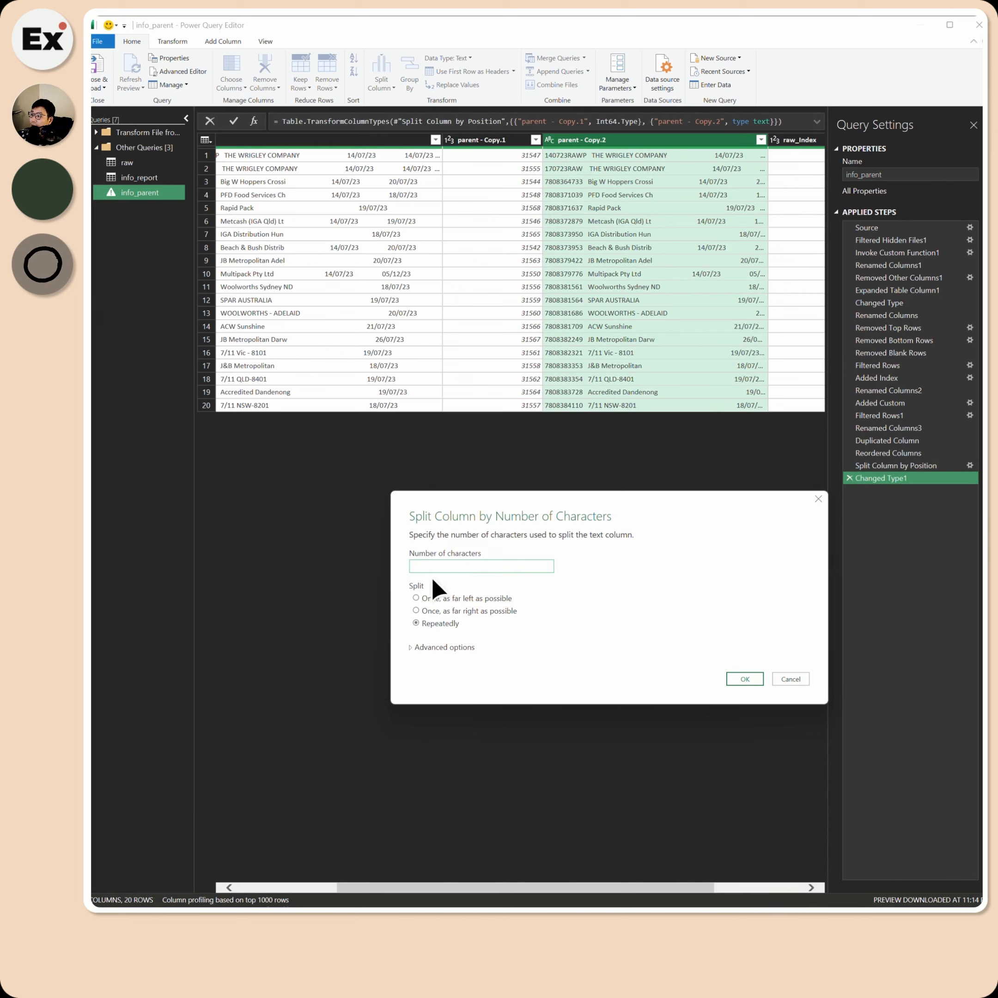
pyautogui.write('11')
pyautogui.click(475, 598)
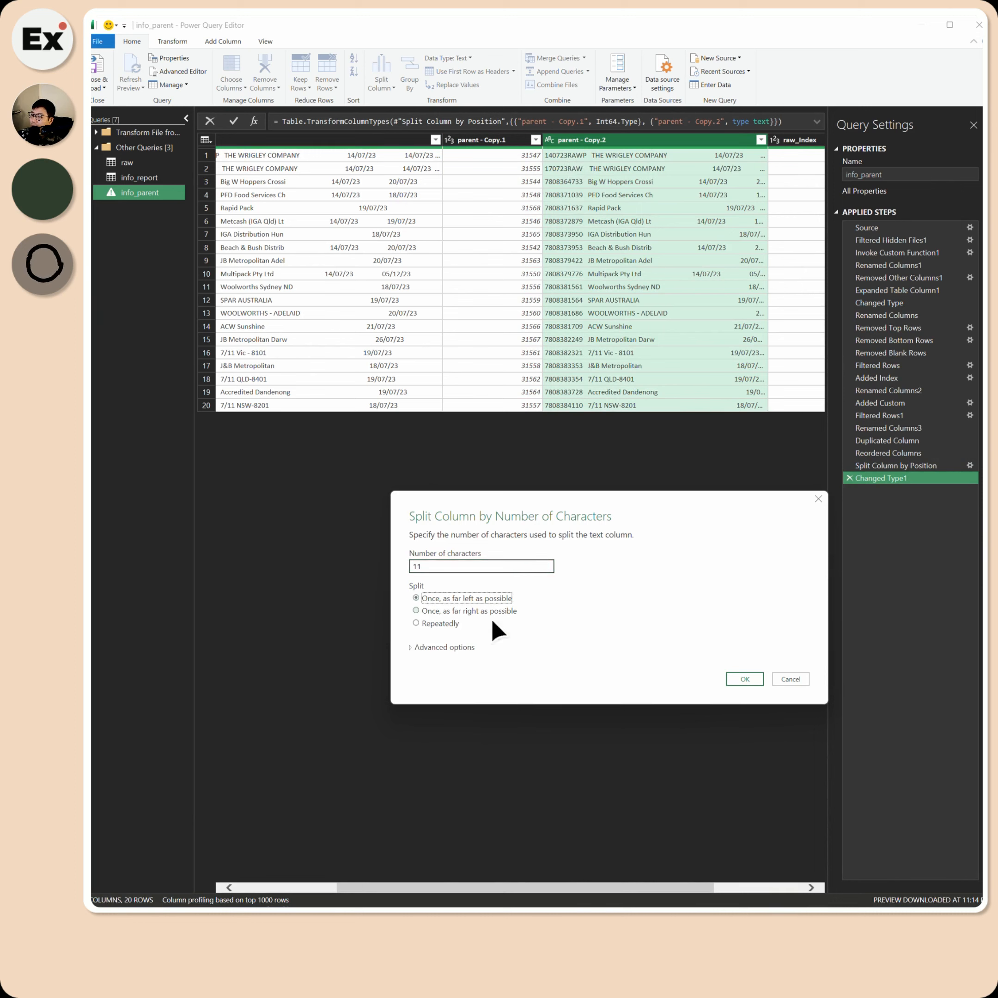
pyautogui.click(744, 679)
# Split the parent - Copy.2.2 column by number of characters, 30 characters, once as far left as possible, and check the resulting columns.
pyautogui.click(574, 183)
pyautogui.click(652, 141)
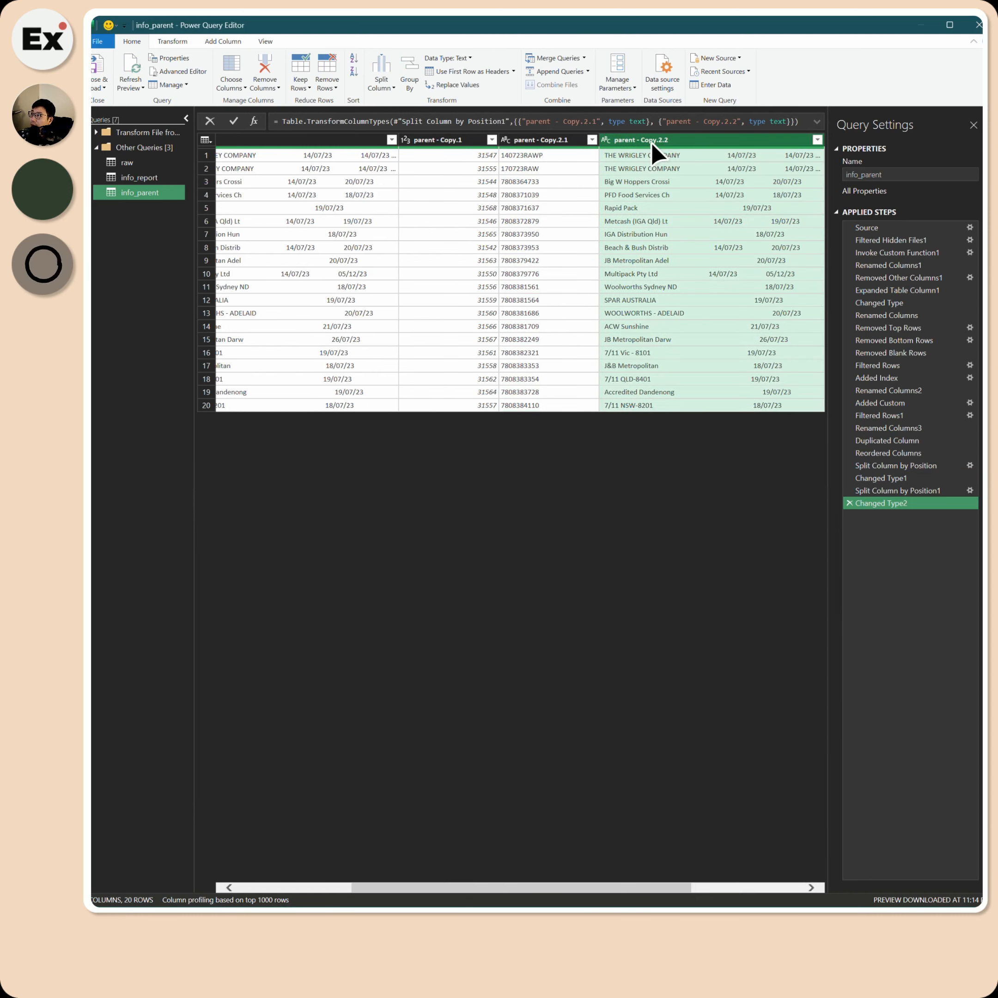
pyautogui.rightClick(667, 141)
pyautogui.moveTo(734, 313)
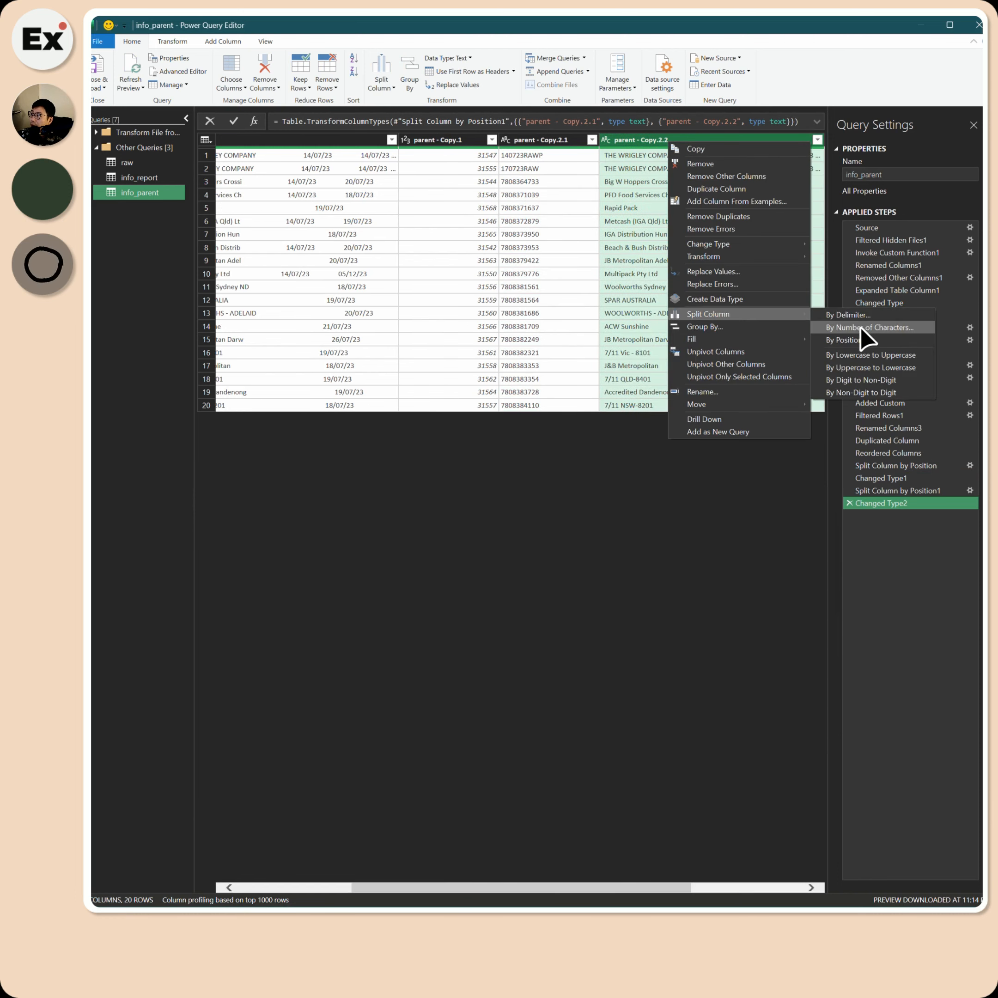
pyautogui.click(868, 328)
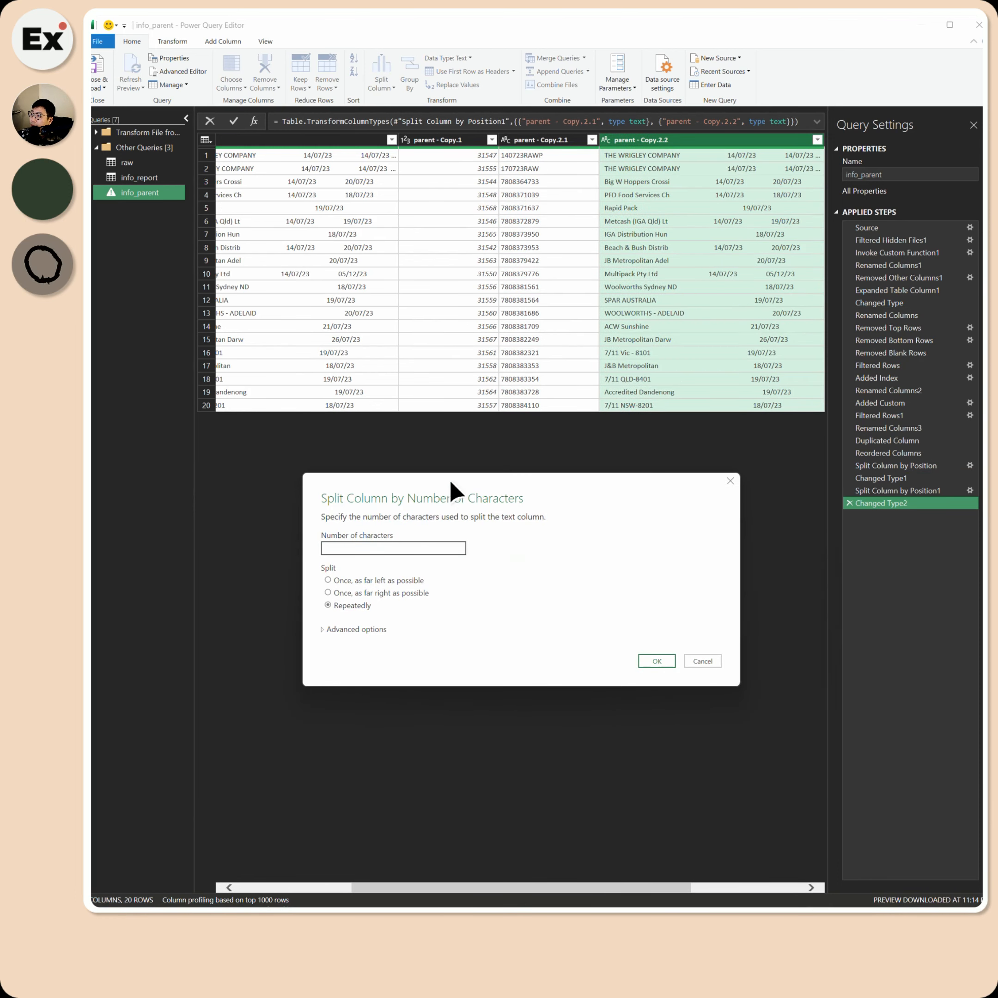
pyautogui.write('20')
pyautogui.click(402, 580)
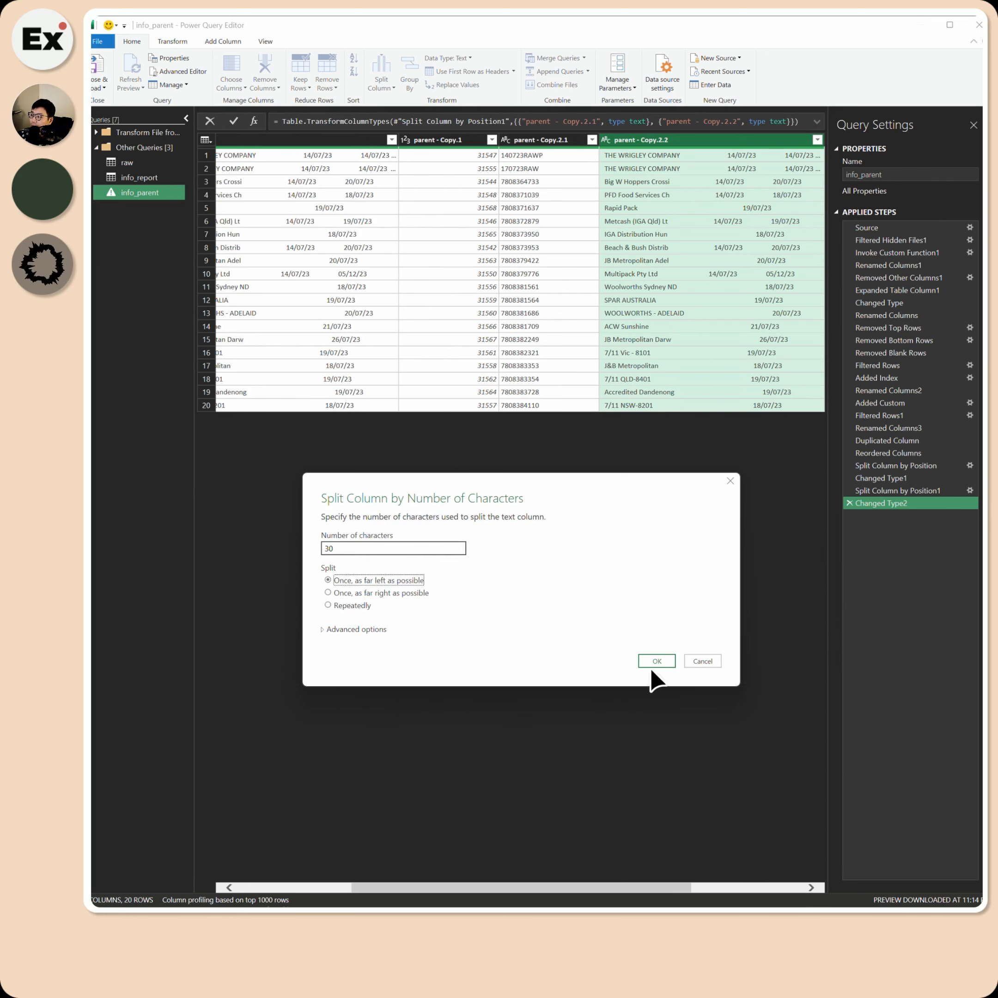
pyautogui.click(656, 661)
pyautogui.click(492, 220)
pyautogui.click(535, 219)
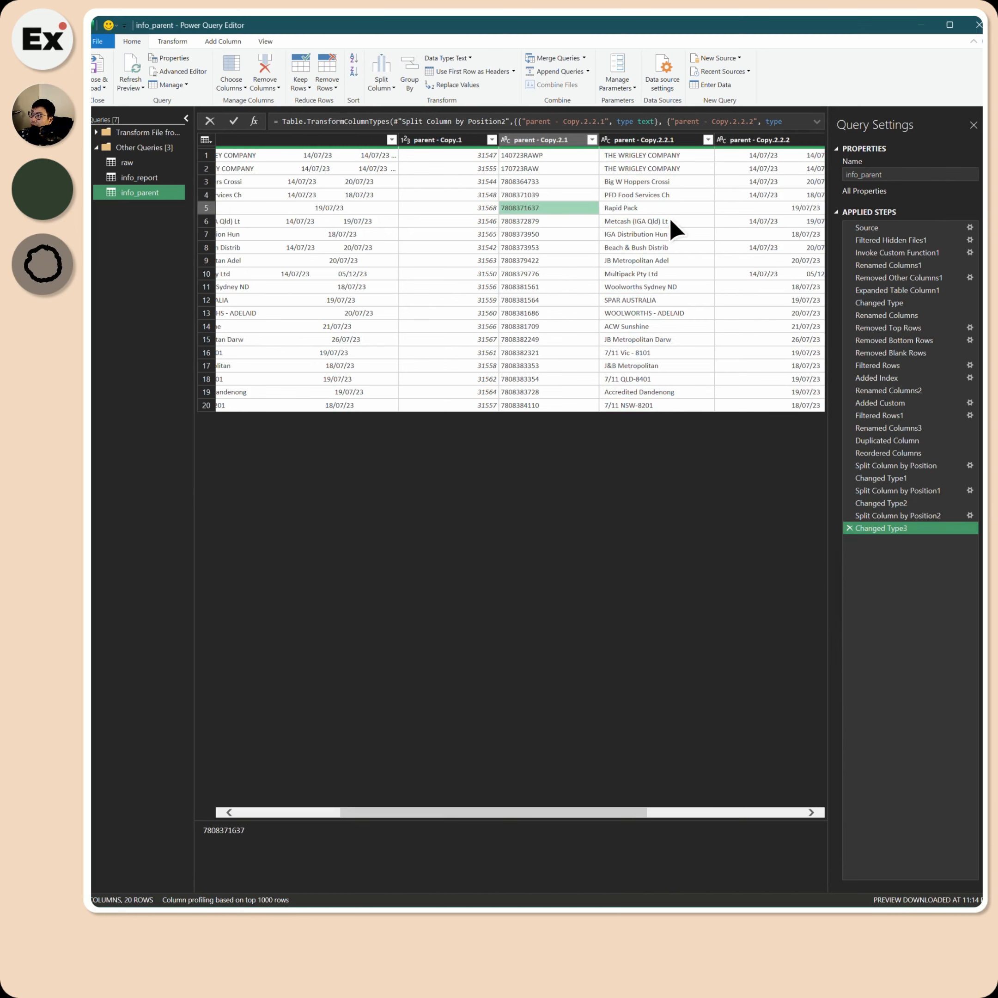
pyautogui.click(668, 219)
# Split the parent - Copy.2.2.2 date column by delimiter, using Space at each occurrence of the delimiter.
pyautogui.hscroll(5, 517, 174)
pyautogui.click(525, 140)
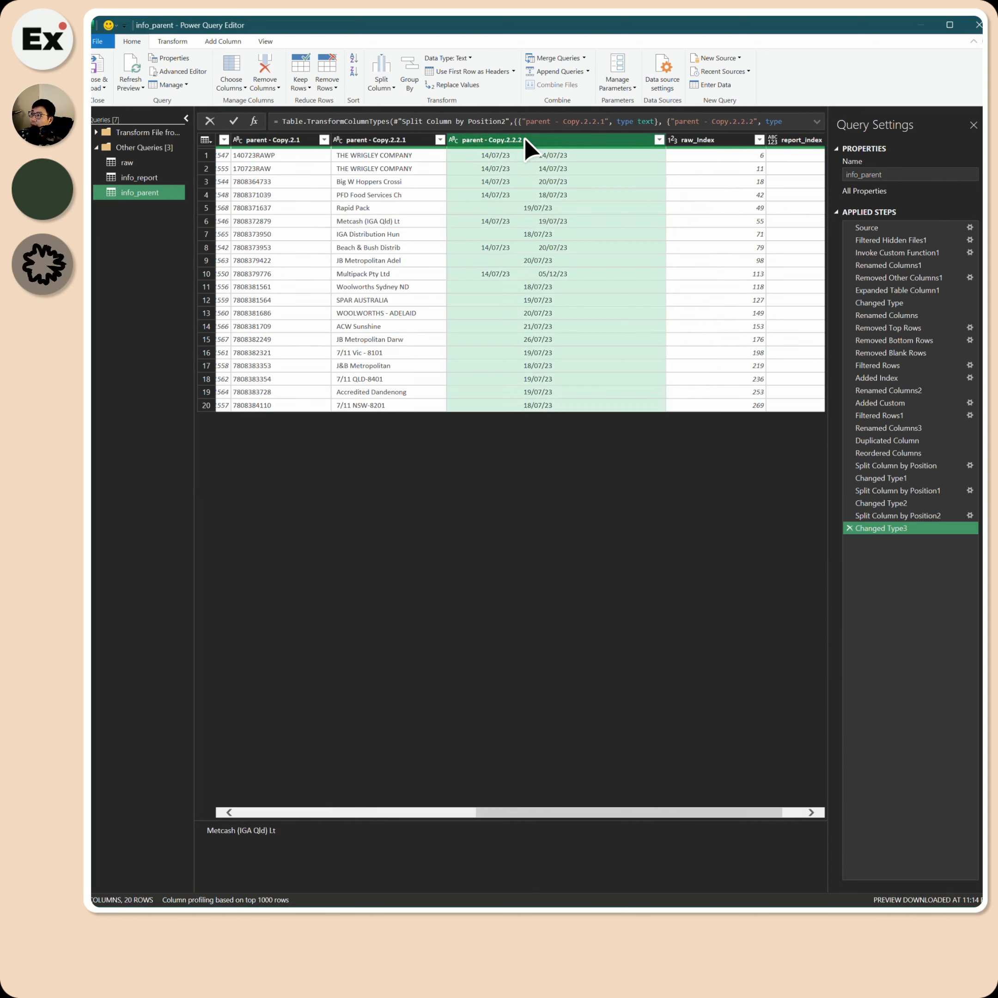
pyautogui.rightClick(525, 140)
pyautogui.moveTo(583, 313)
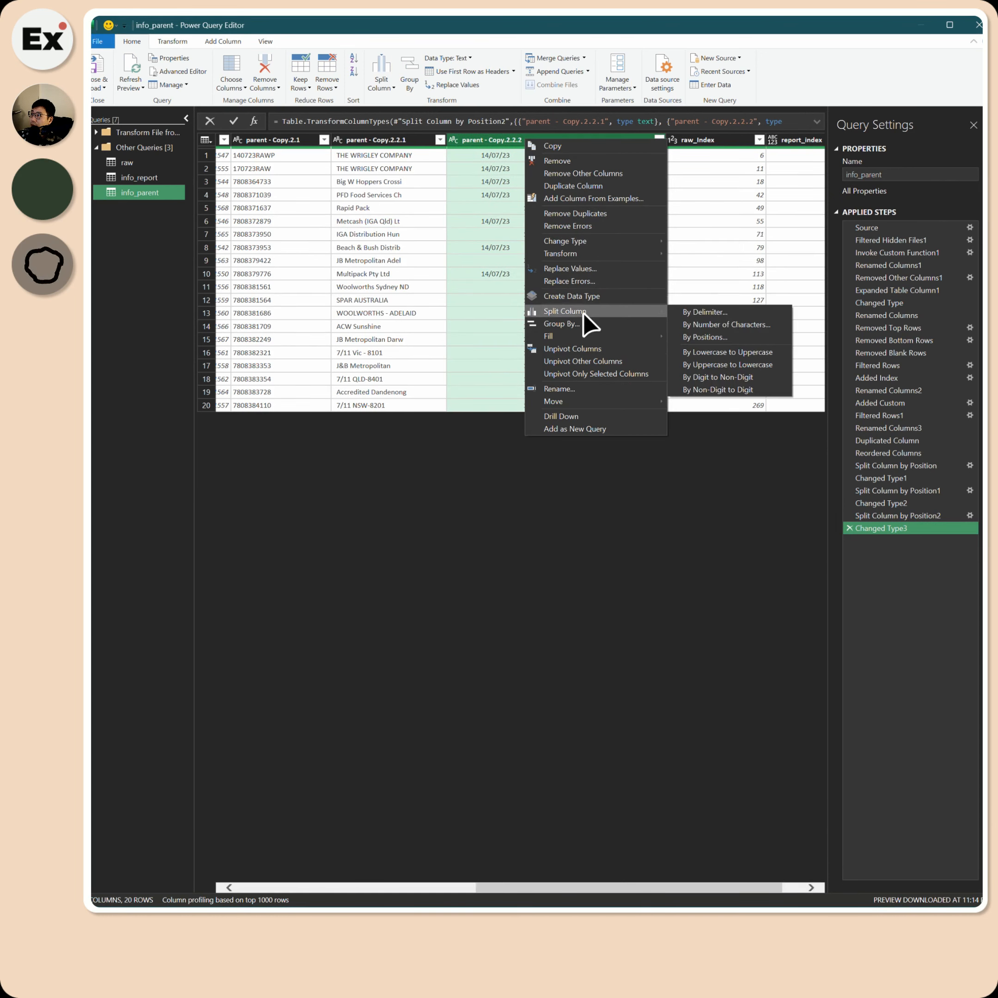
pyautogui.click(705, 312)
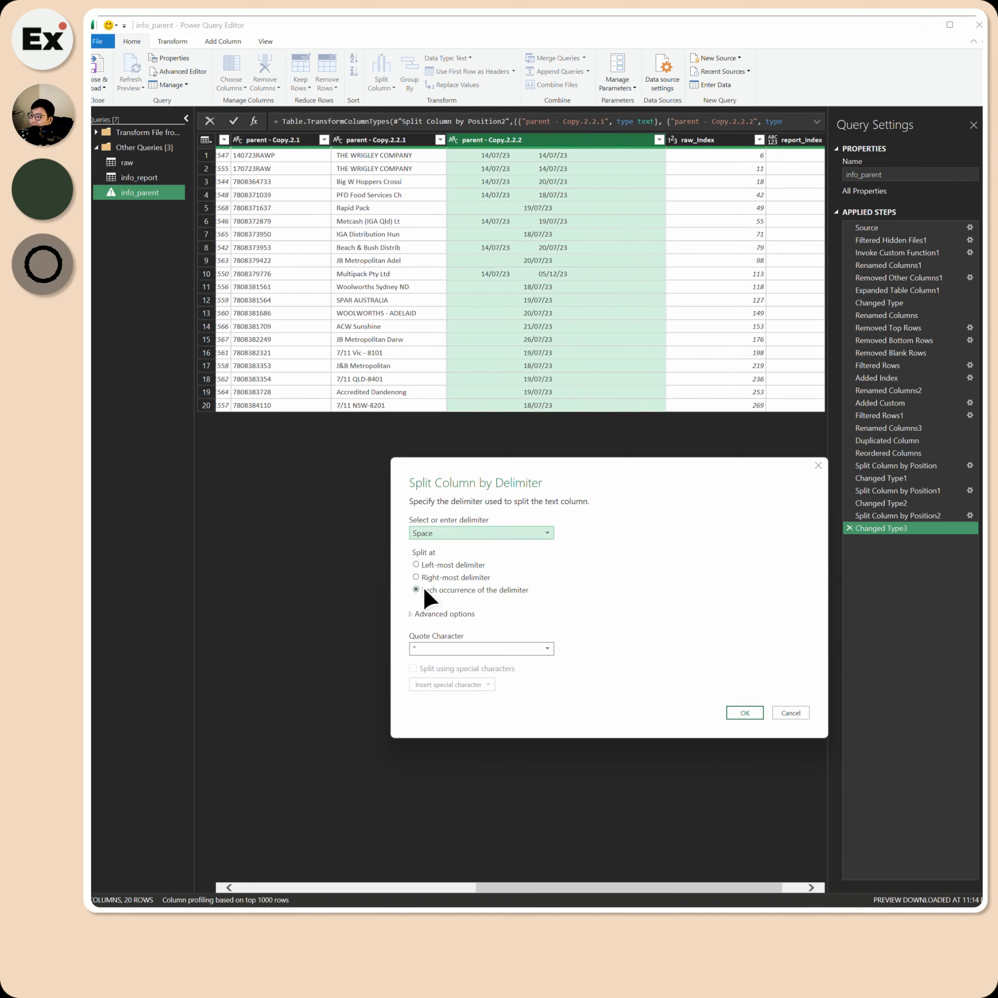
pyautogui.click(746, 713)
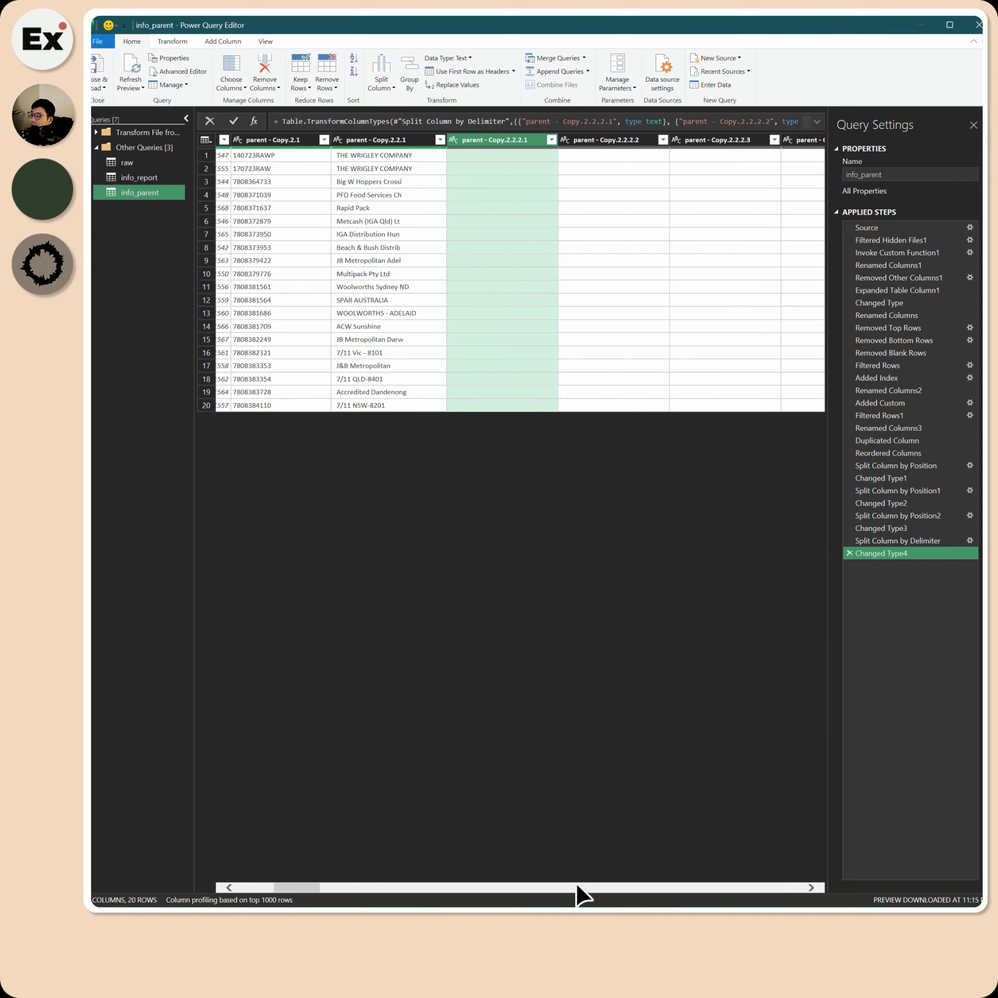
pyautogui.moveTo(318, 885); pyautogui.dragTo(291, 887)
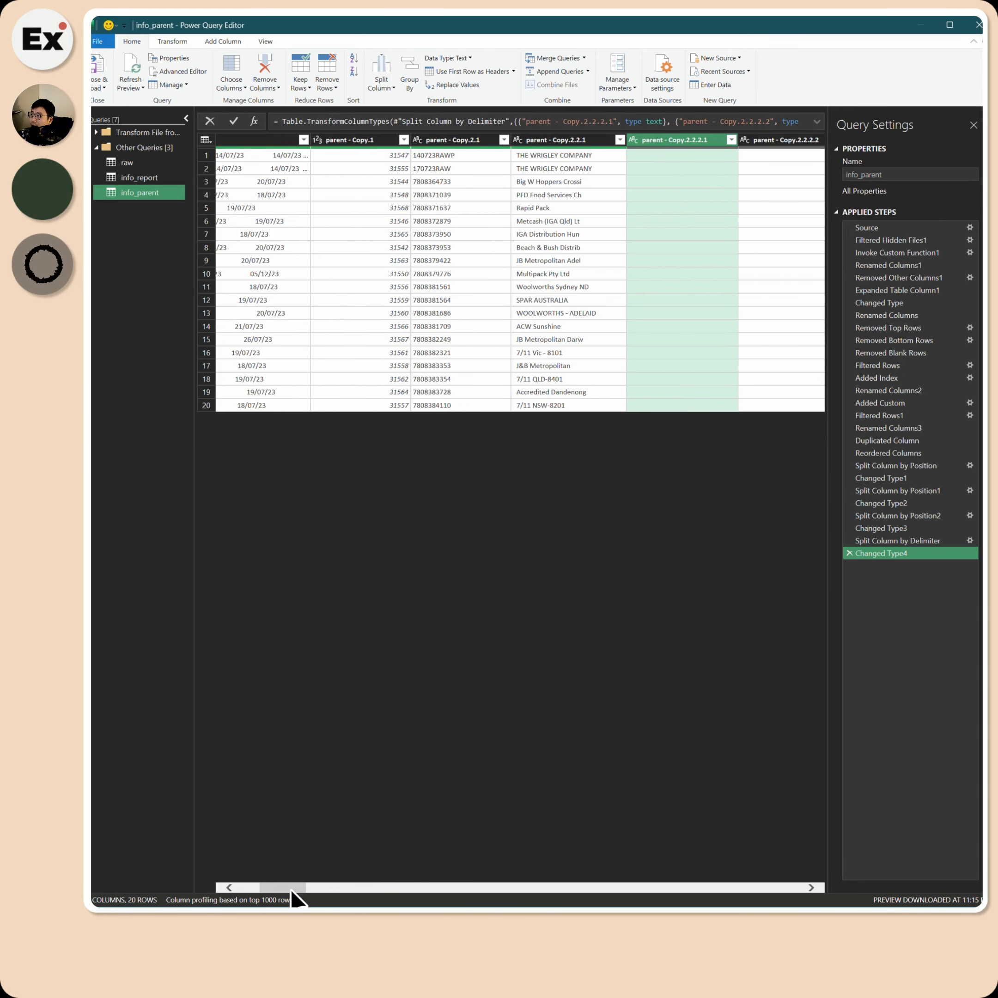
# Remove the blank split columns parent - Copy.2.2.2.1 through parent - Copy.2.2.2.19.
pyautogui.click(814, 889)
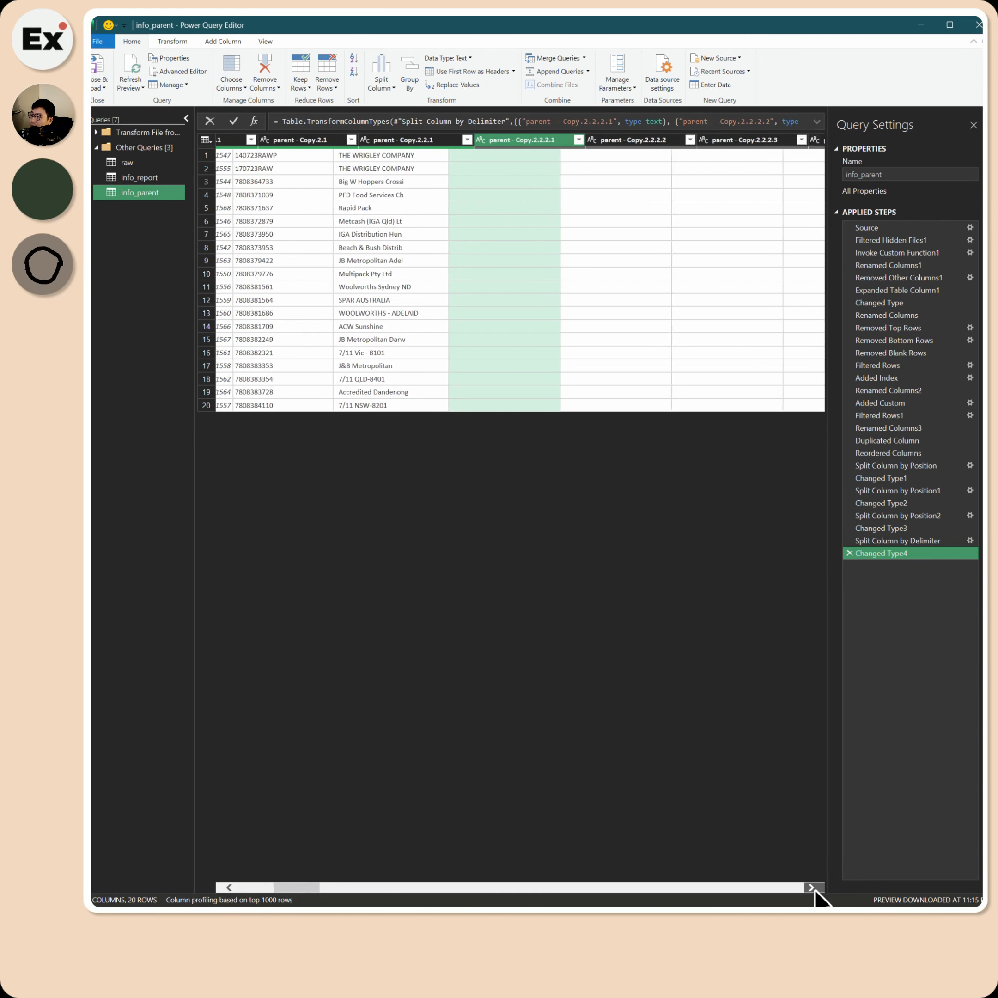
pyautogui.moveTo(814, 889); pyautogui.dragTo(814, 889)
pyautogui.click(354, 147)
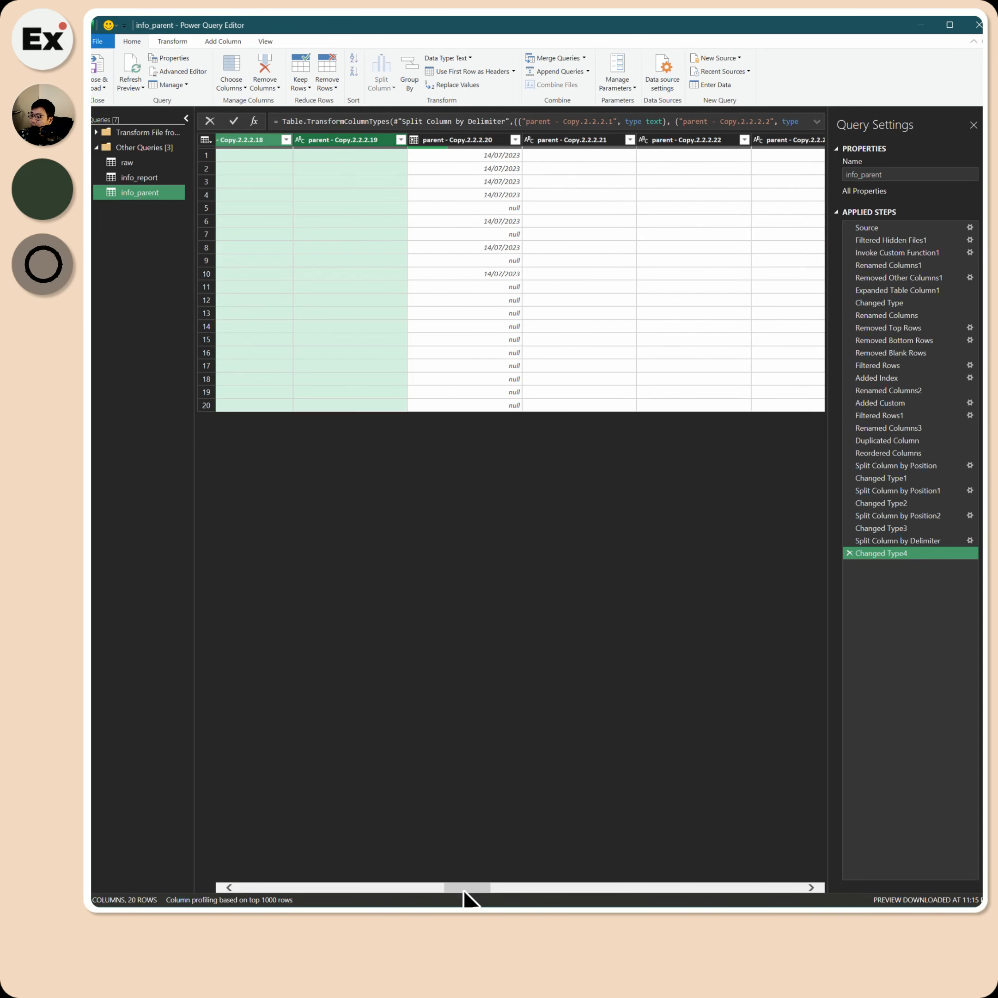
pyautogui.moveTo(463, 889); pyautogui.dragTo(435, 888)
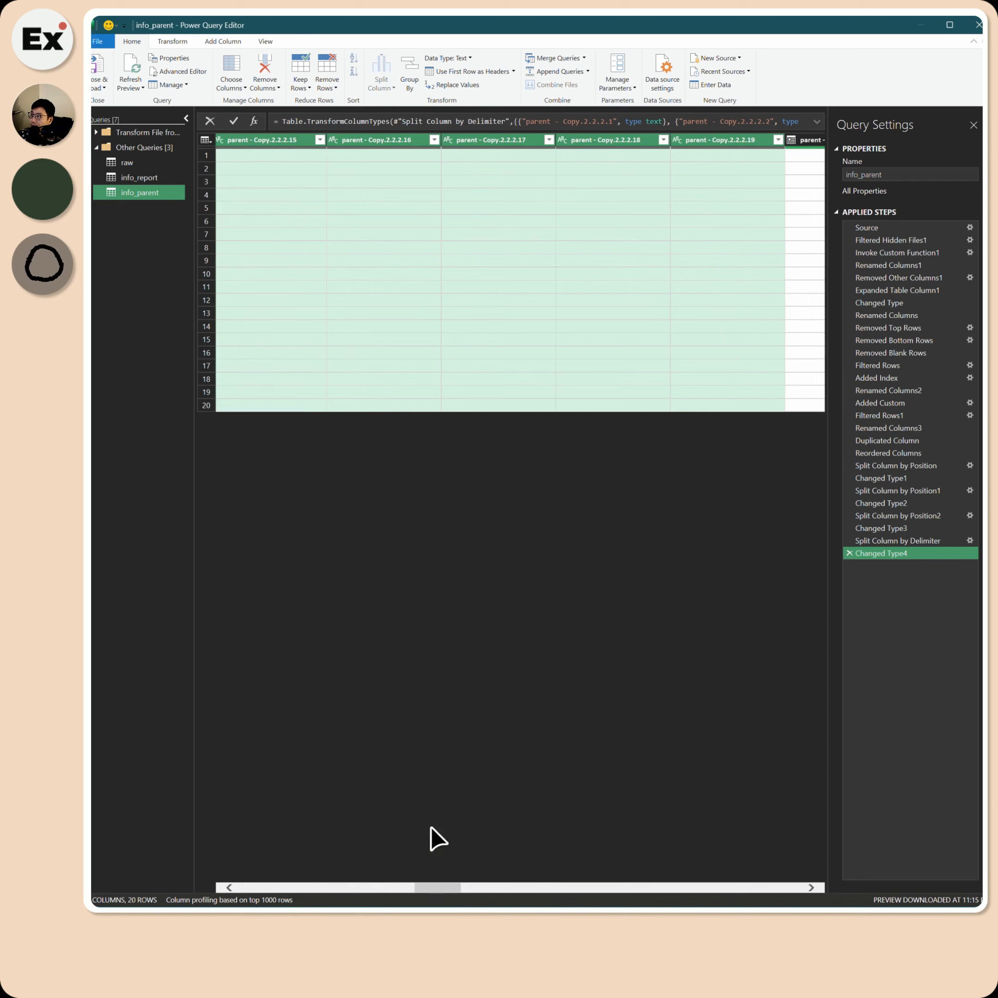
pyautogui.rightClick(374, 140)
pyautogui.click(449, 161)
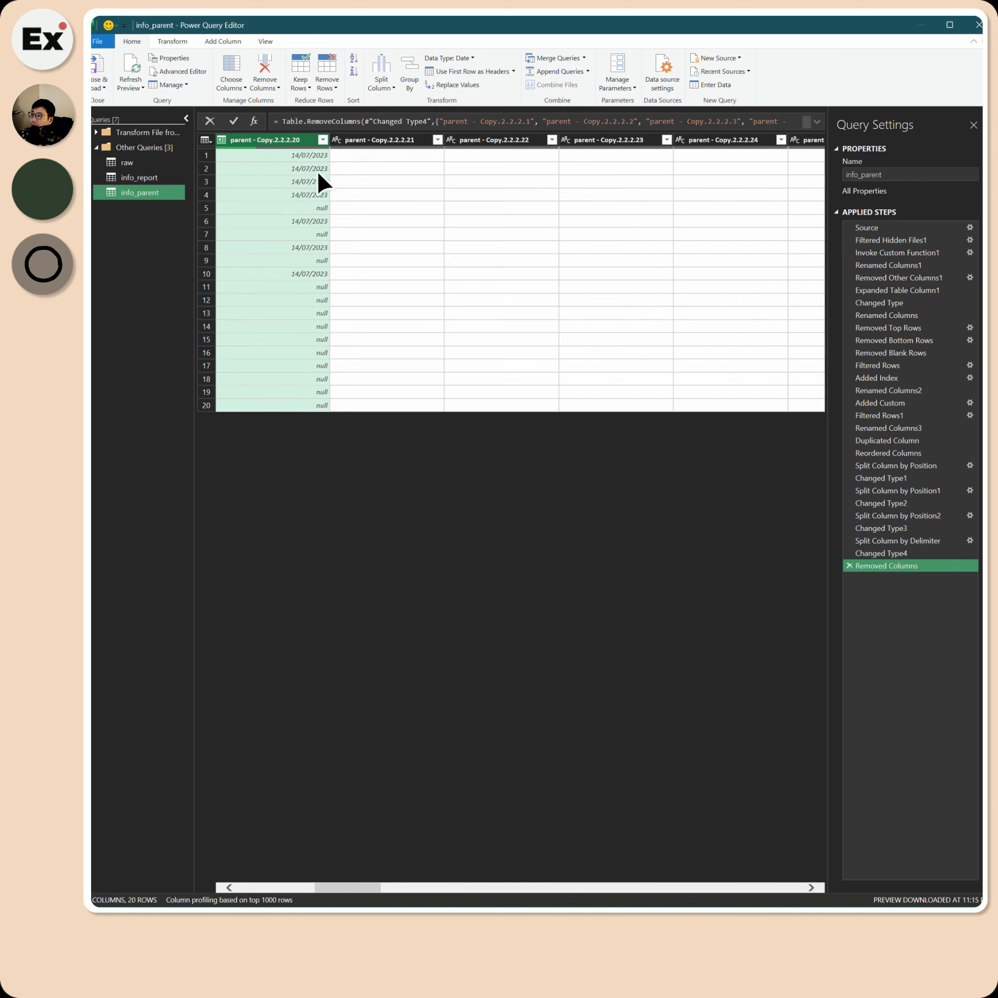
# Remove the blank split columns between the two date columns, parent - Copy.2.2.2.21 through parent - Copy.2.2.2.36.
pyautogui.click(381, 141)
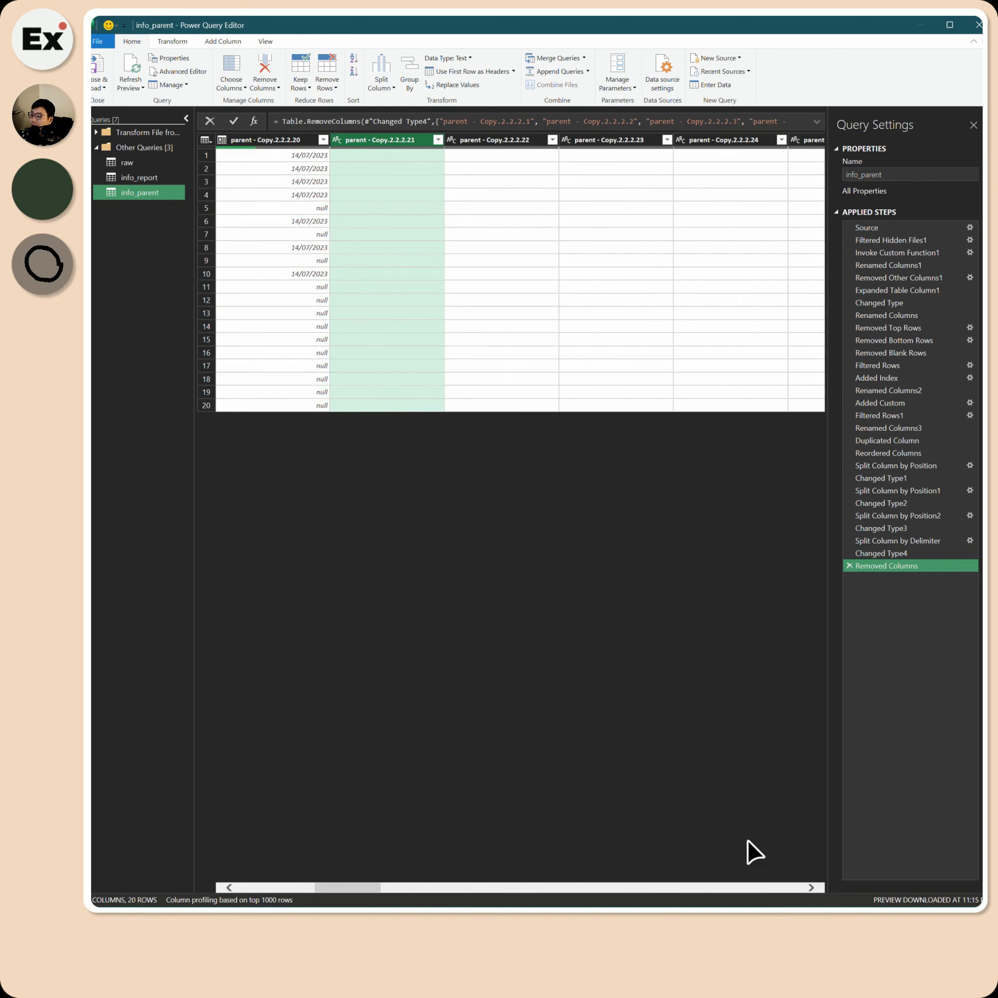
pyautogui.click(811, 887)
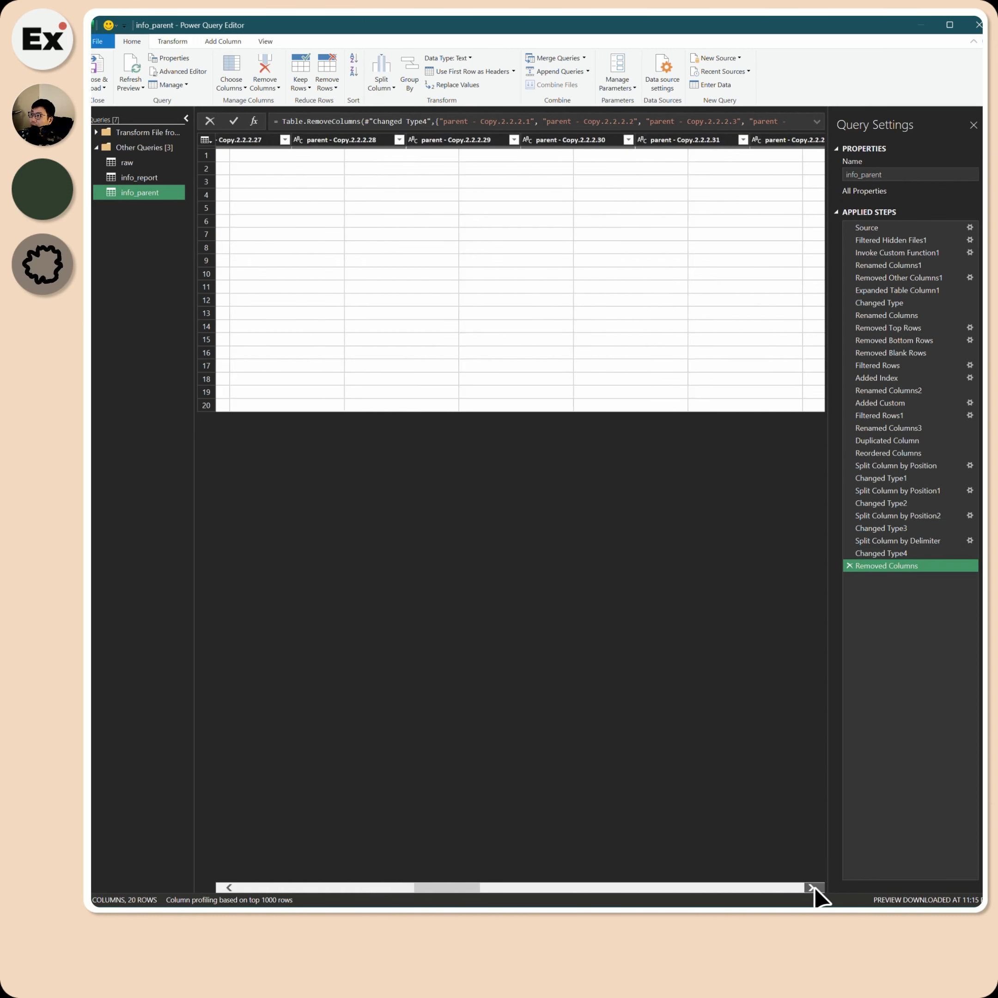
pyautogui.click(811, 887)
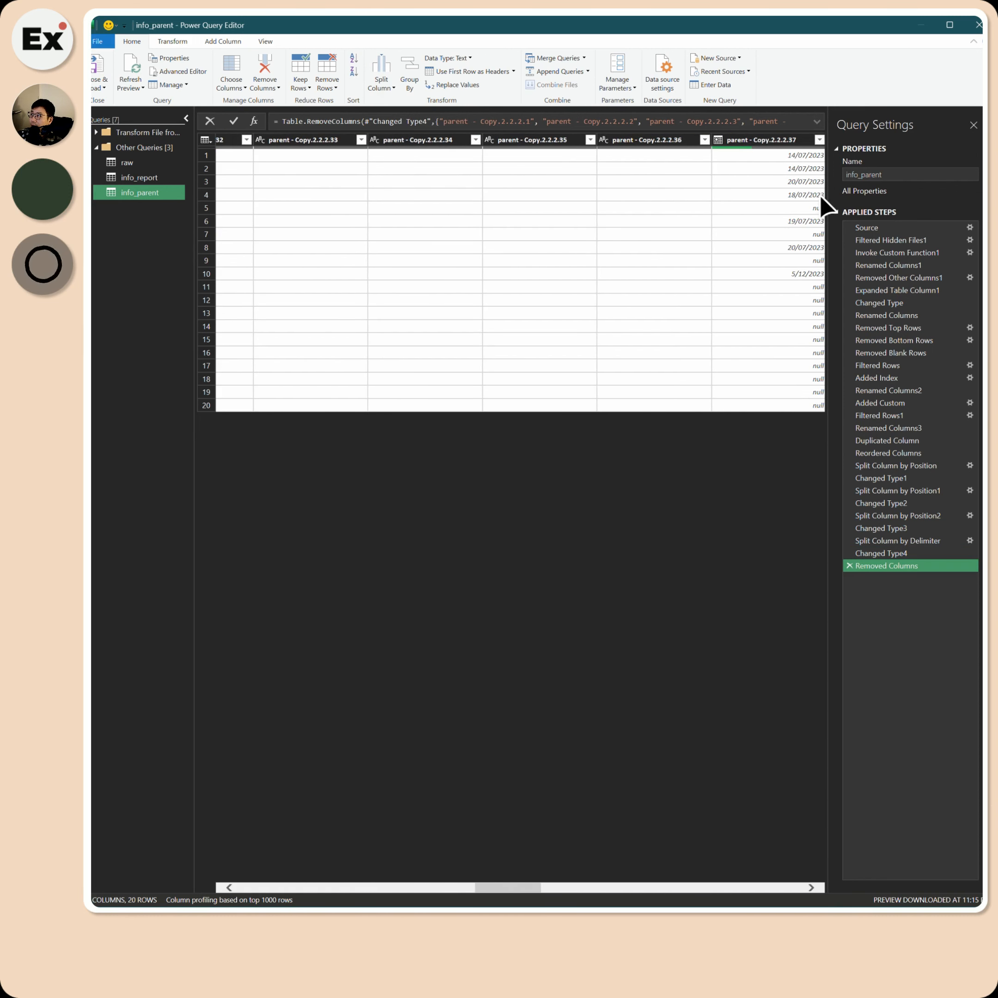
pyautogui.keyDown('shift'); pyautogui.click(663, 149); pyautogui.keyUp('shift')
pyautogui.rightClick(663, 149)
pyautogui.click(571, 161)
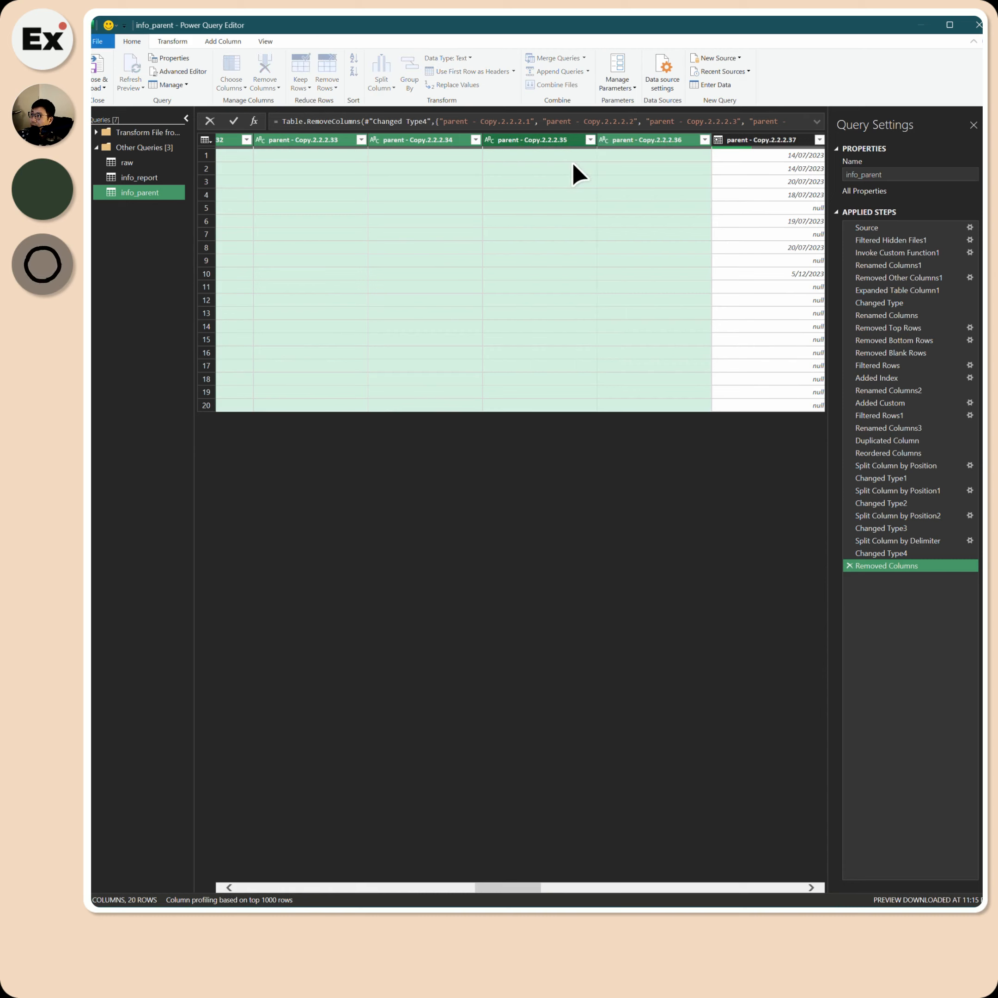
# Remove the leftover split columns after the second date column, up to parent - Copy.2.2.2.56.
pyautogui.moveTo(389, 885); pyautogui.dragTo(744, 887)
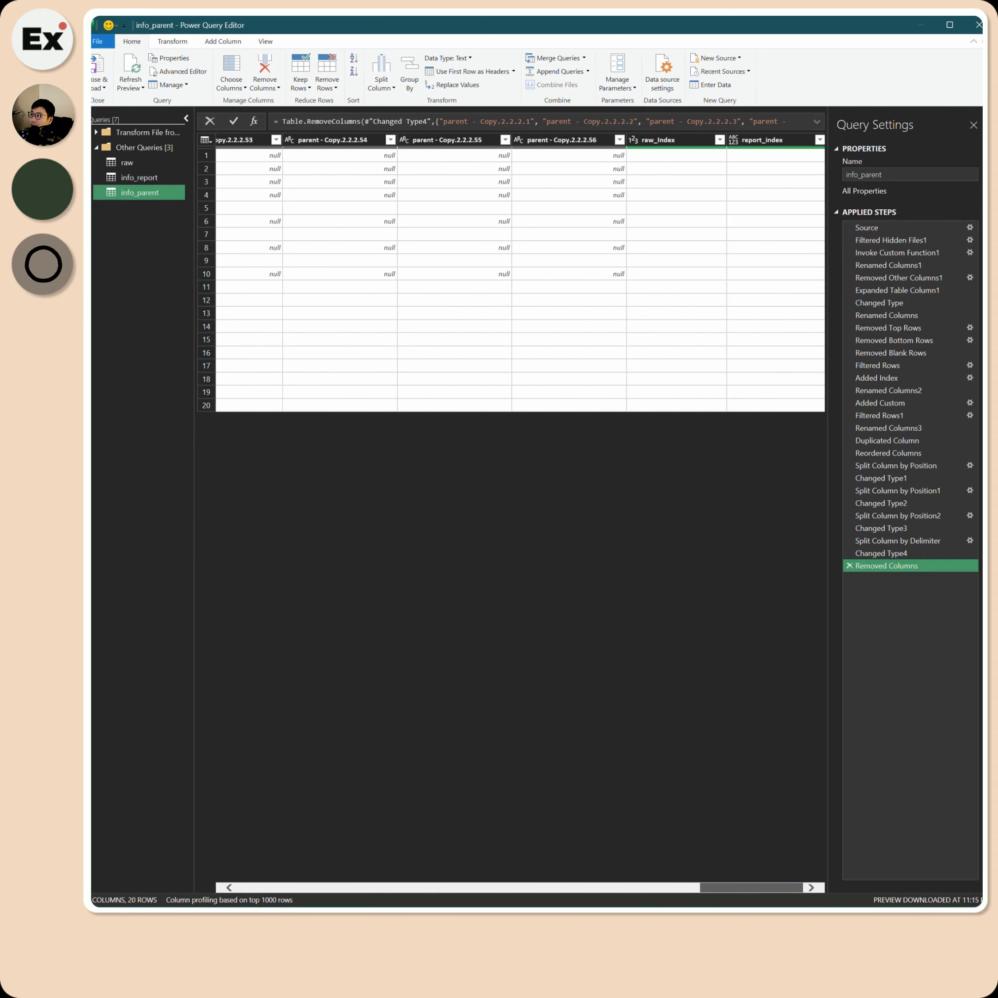
pyautogui.keyDown('shift'); pyautogui.click(588, 139); pyautogui.keyUp('shift')
pyautogui.rightClick(583, 140)
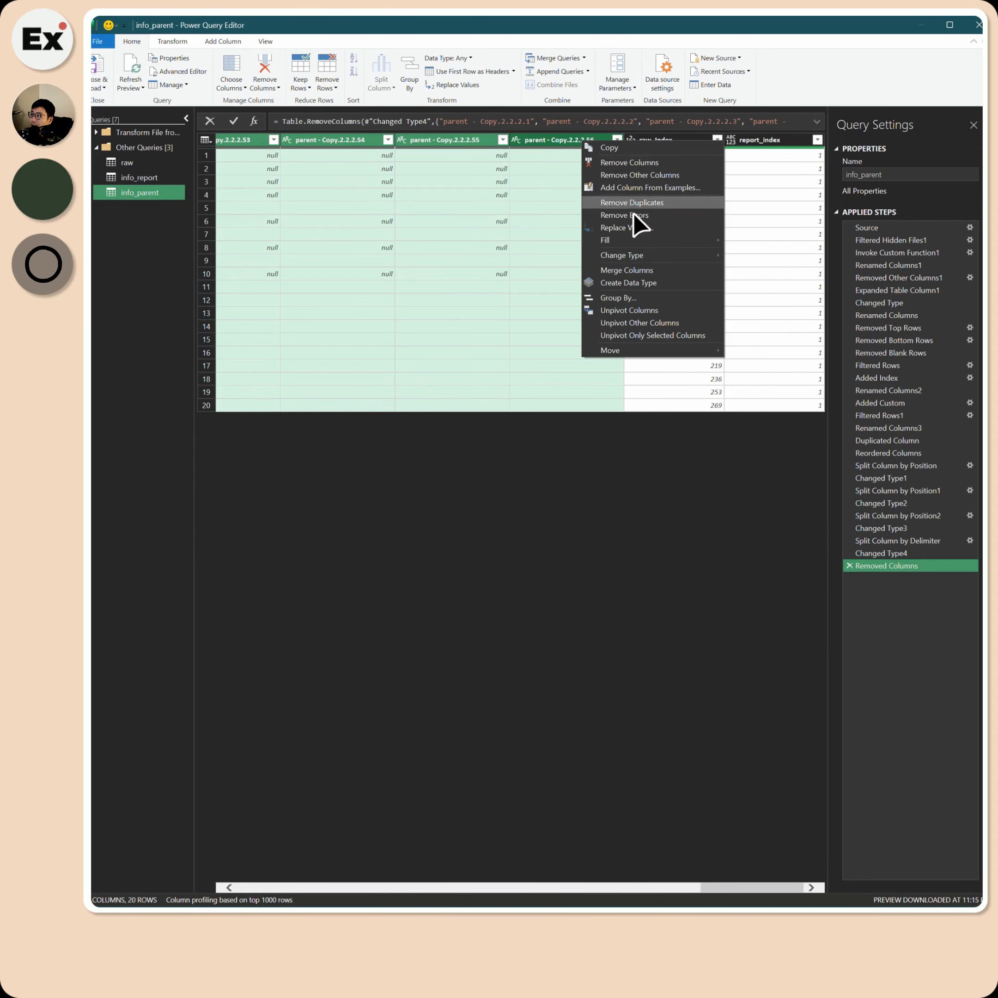
pyautogui.click(649, 163)
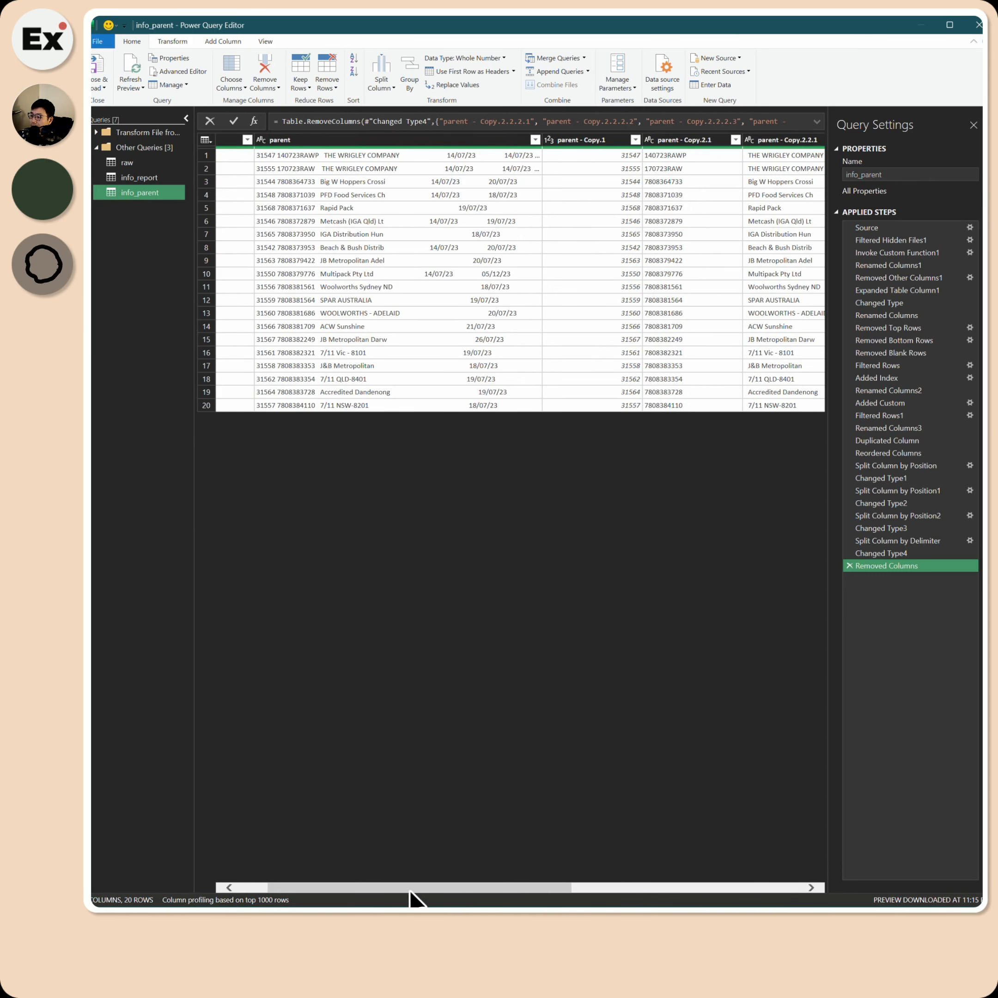
# Check the header labels in the raw query and rename info_parent's first three split columns order, ref_no and receiver.
pyautogui.moveTo(409, 891); pyautogui.dragTo(468, 854)
pyautogui.moveTo(525, 888)
pyautogui.mouseDown()
pyautogui.moveTo(684, 896)
pyautogui.moveTo(526, 896)
pyautogui.mouseUp()
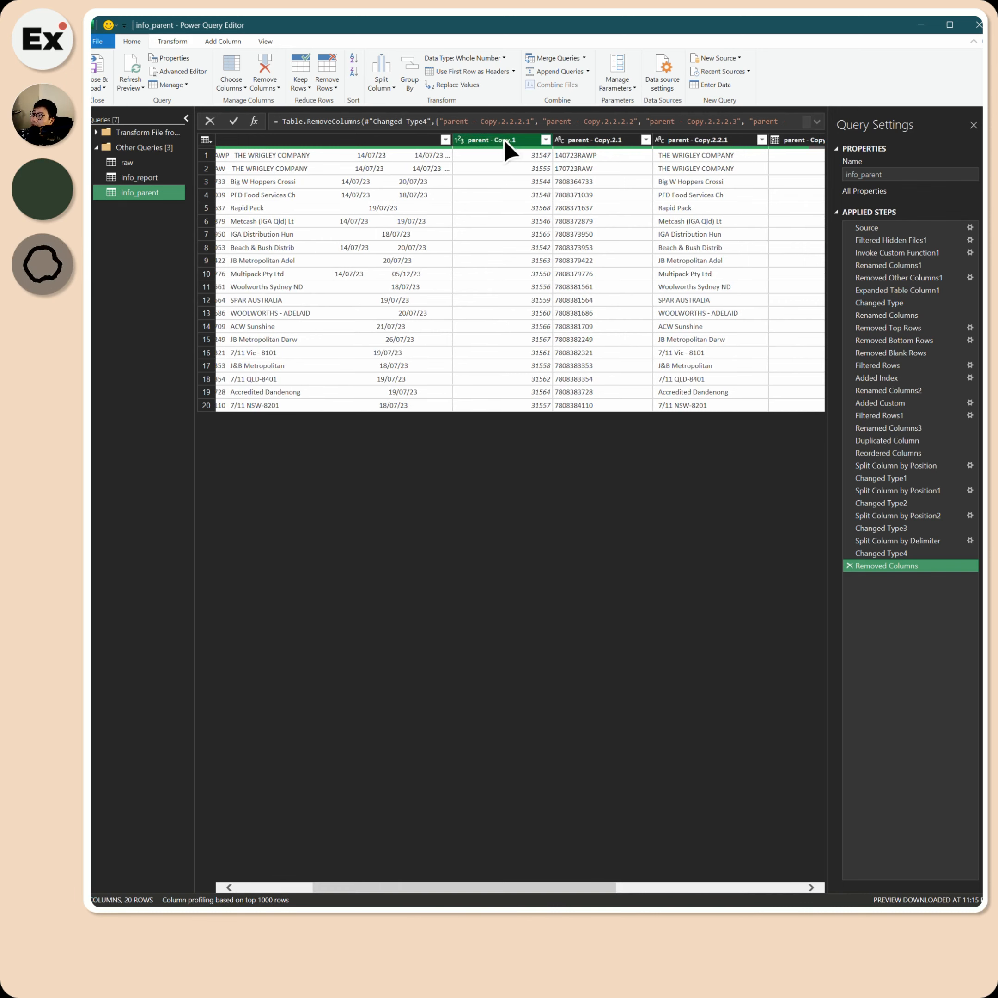
pyautogui.click(127, 163)
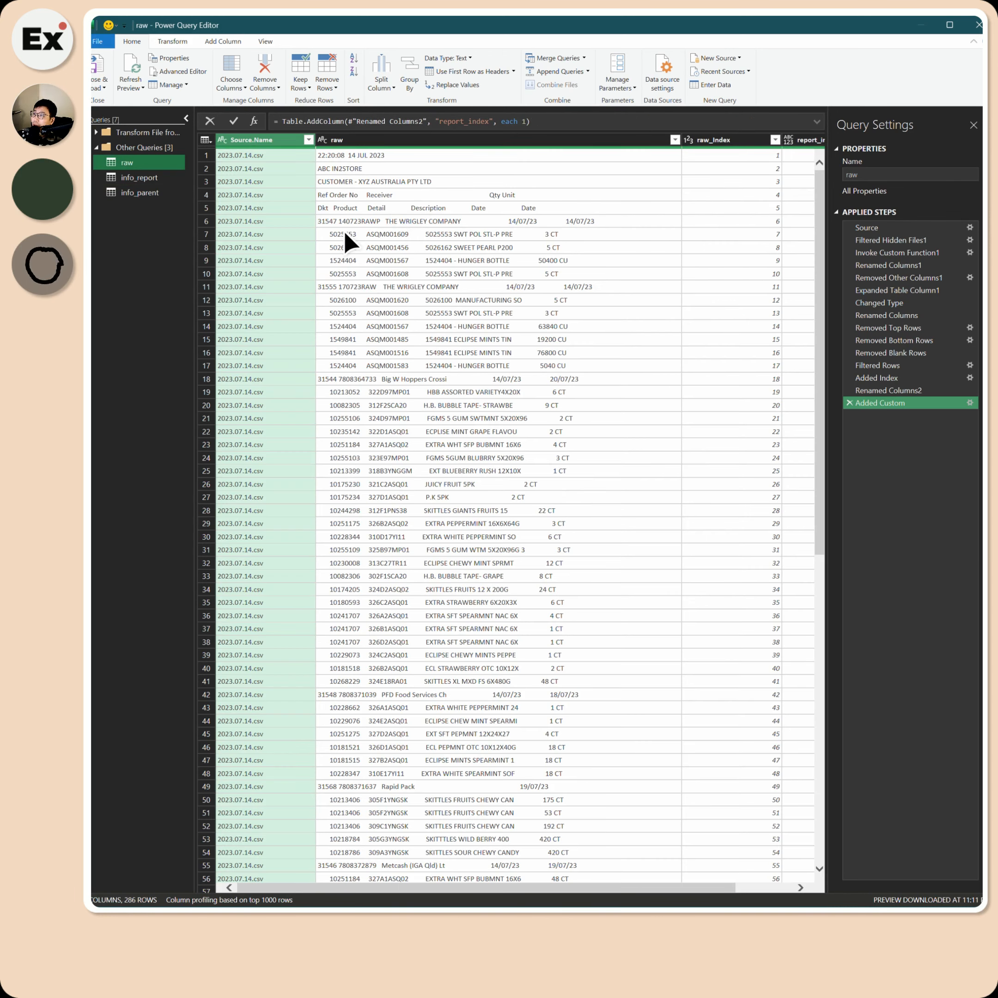
pyautogui.click(336, 221)
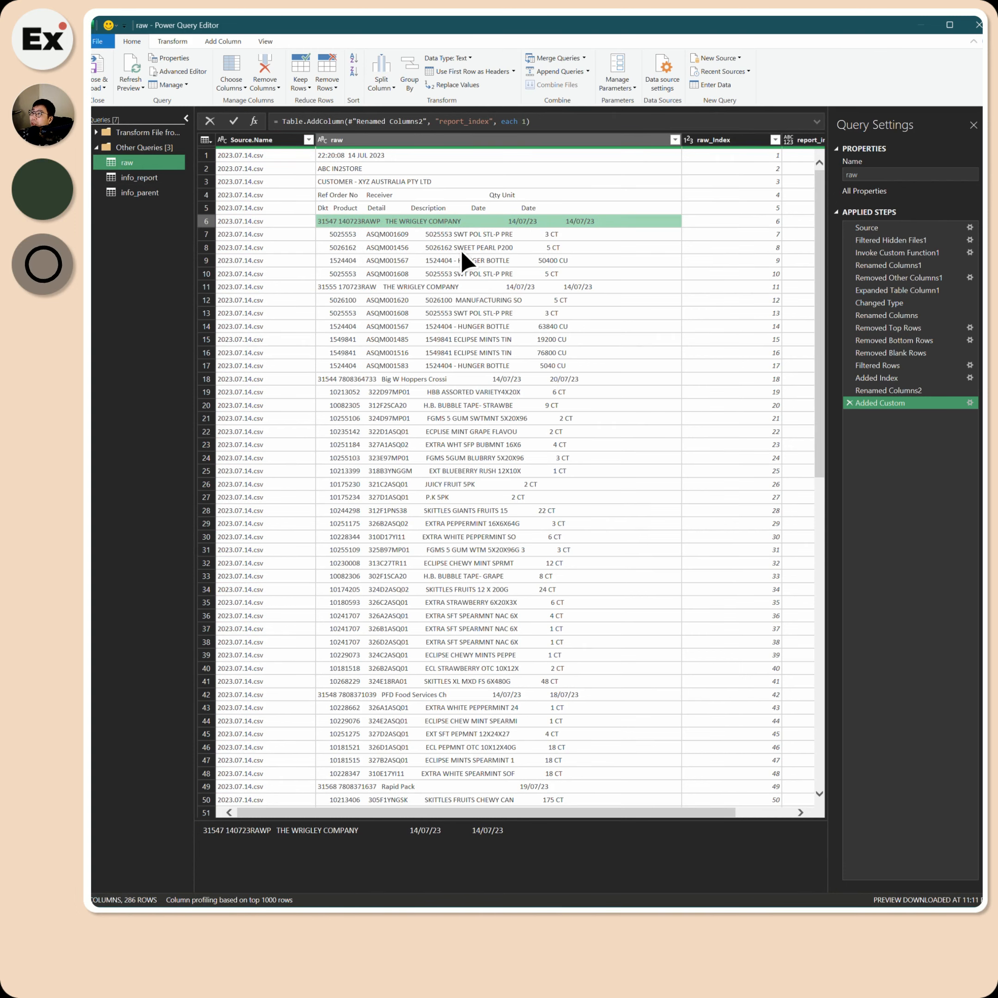
pyautogui.click(147, 194)
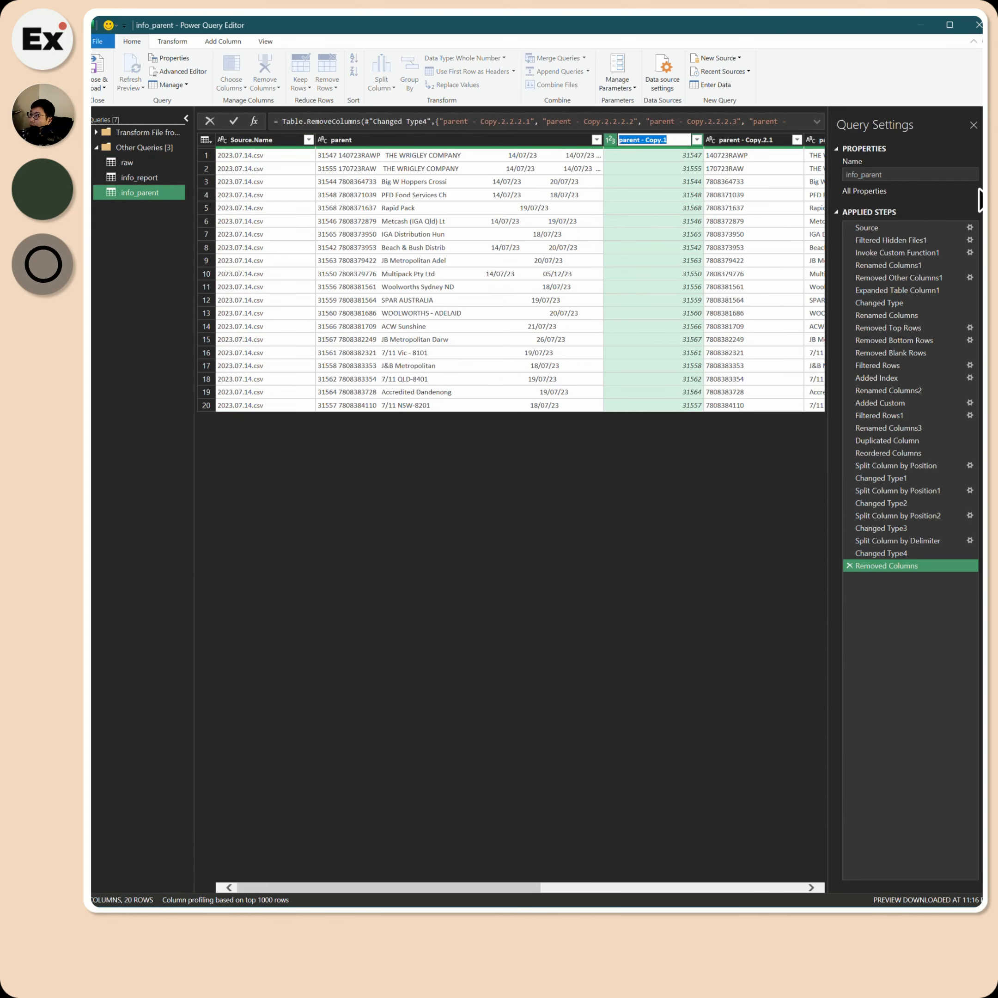
pyautogui.write('order')
pyautogui.press('Tab')
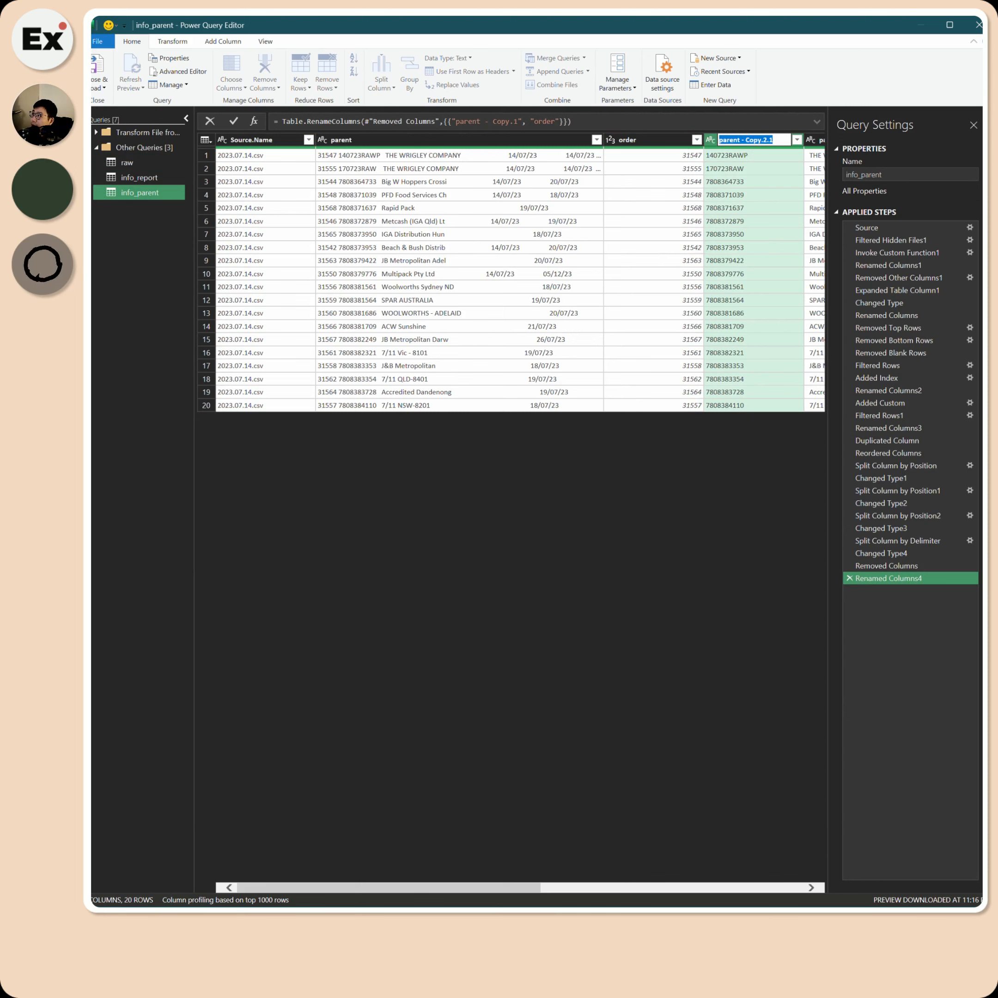
pyautogui.write('ref_no')
pyautogui.press('Tab')
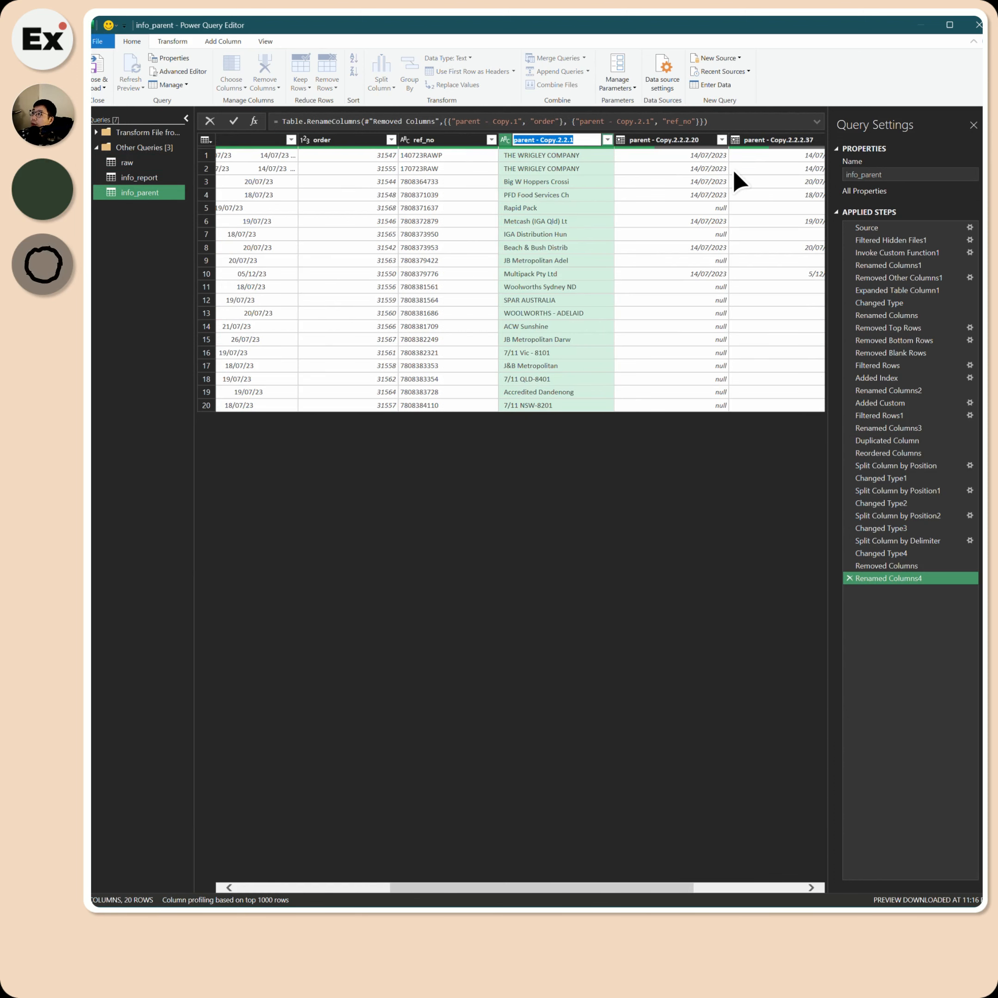
pyautogui.write('receiver')
pyautogui.press('Tab')
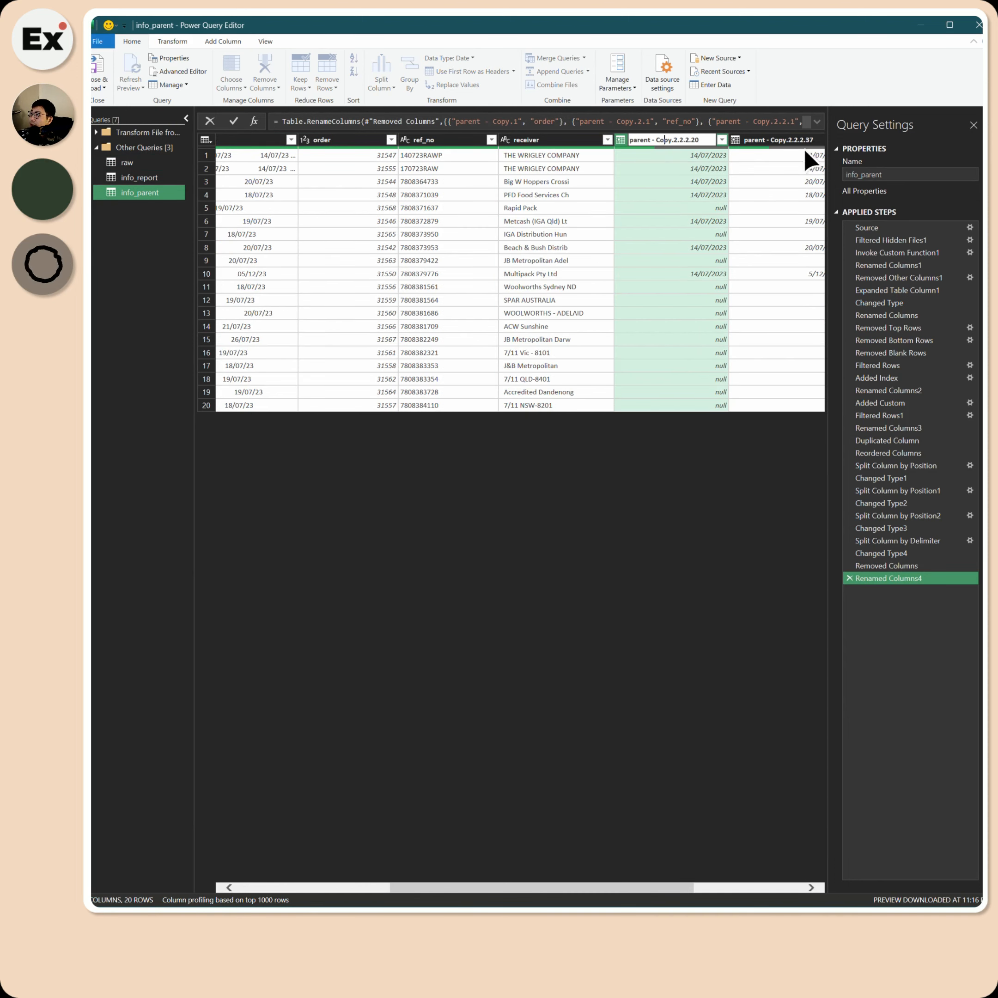
# Rename the two remaining date columns in info_parent date_1 and date_2.
pyautogui.write('d')
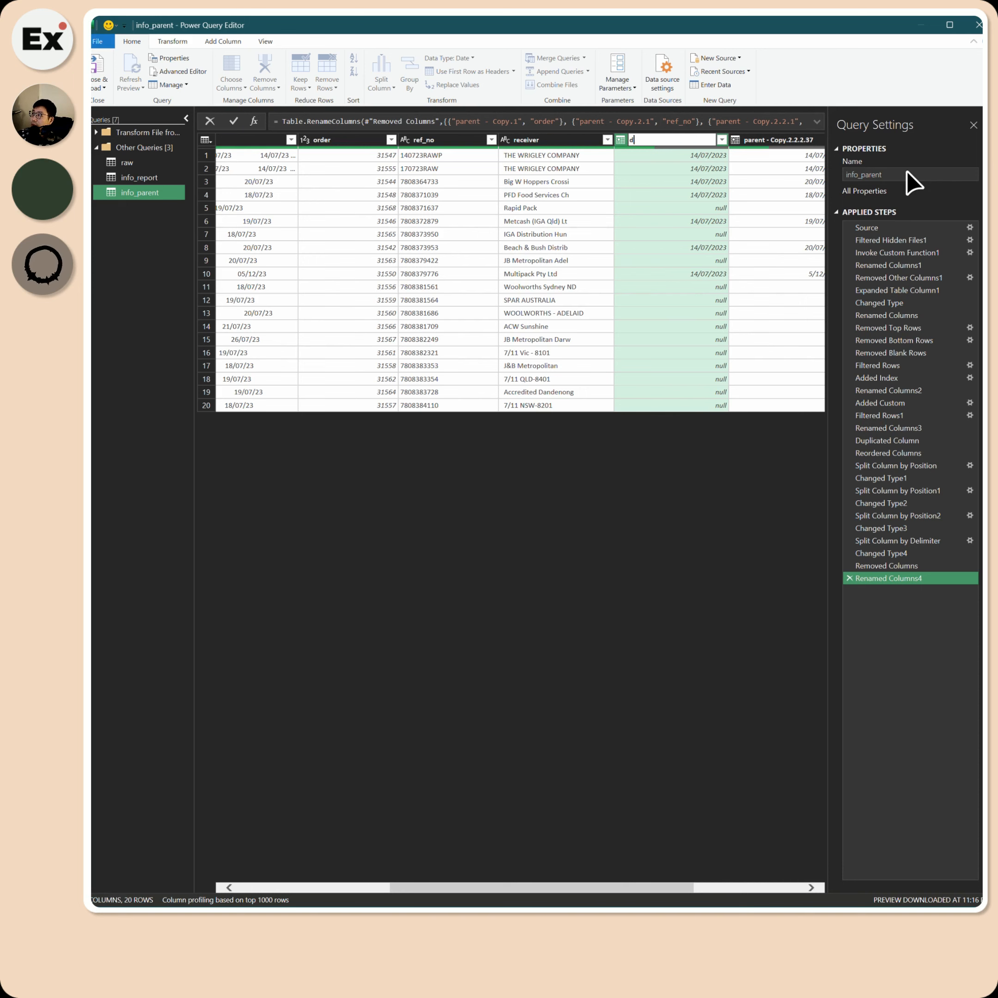
pyautogui.write('datre')
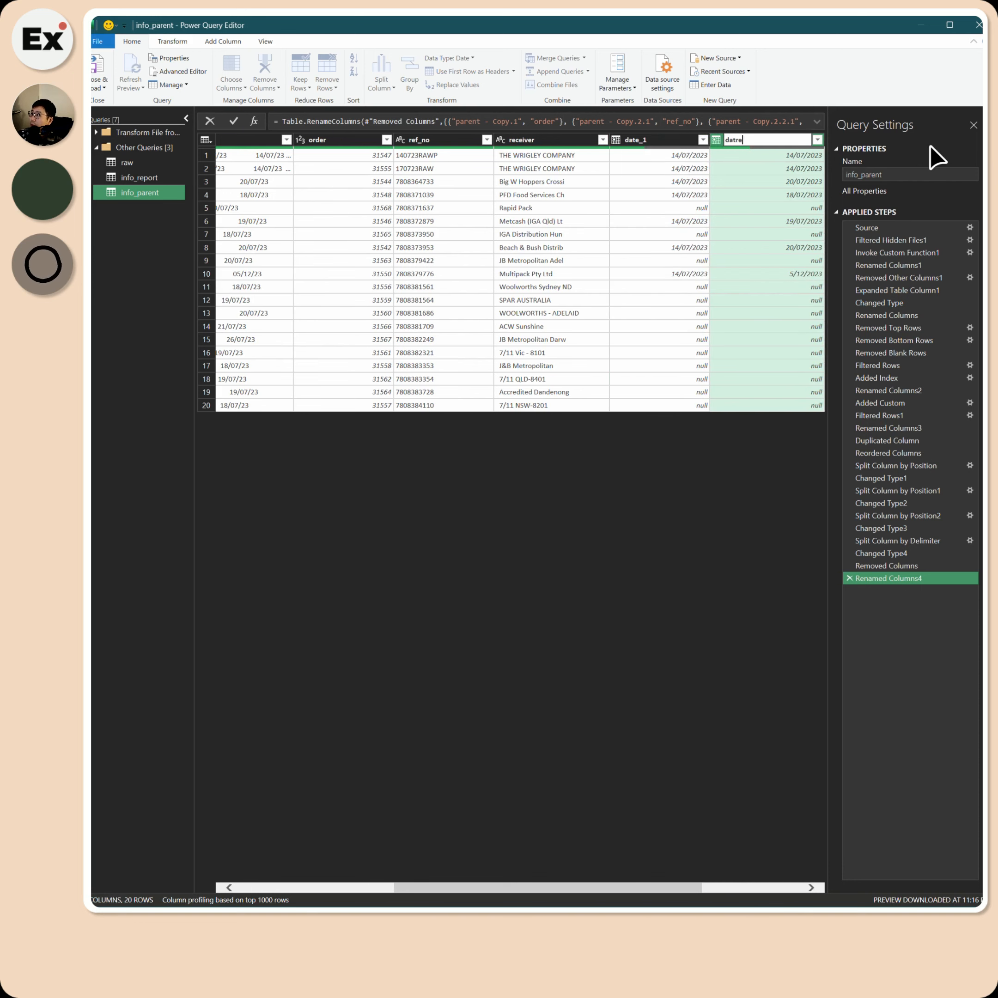
pyautogui.press('Return')
# Change the data type of the order column to Text.
pyautogui.moveTo(554, 896); pyautogui.dragTo(493, 887)
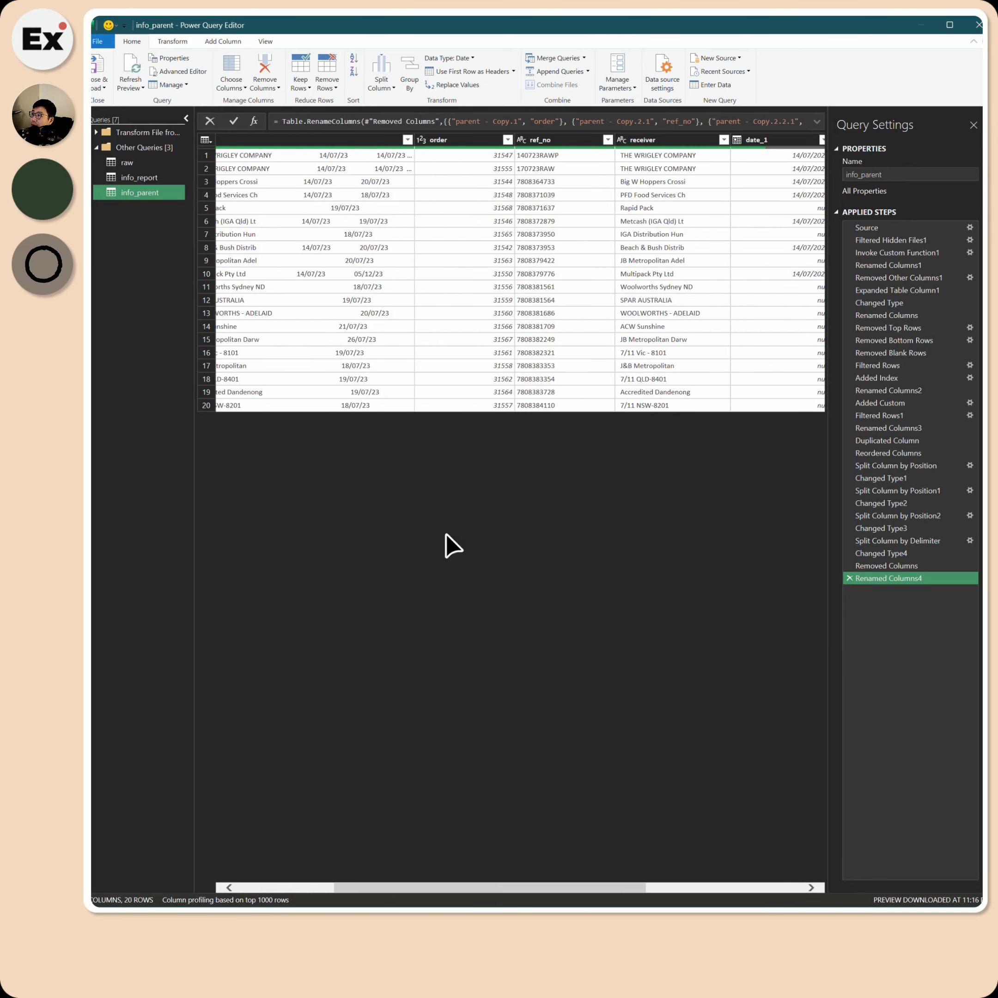
pyautogui.click(421, 140)
pyautogui.click(455, 270)
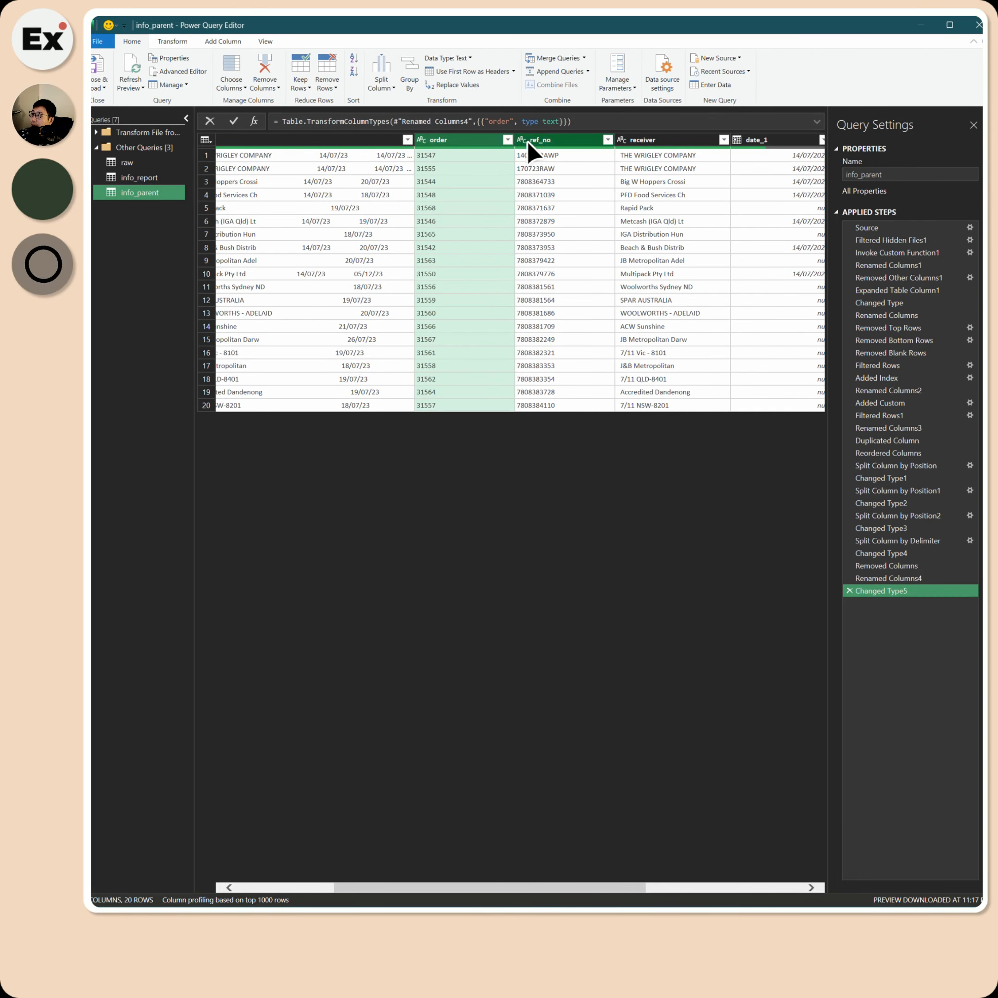
pyautogui.click(522, 140)
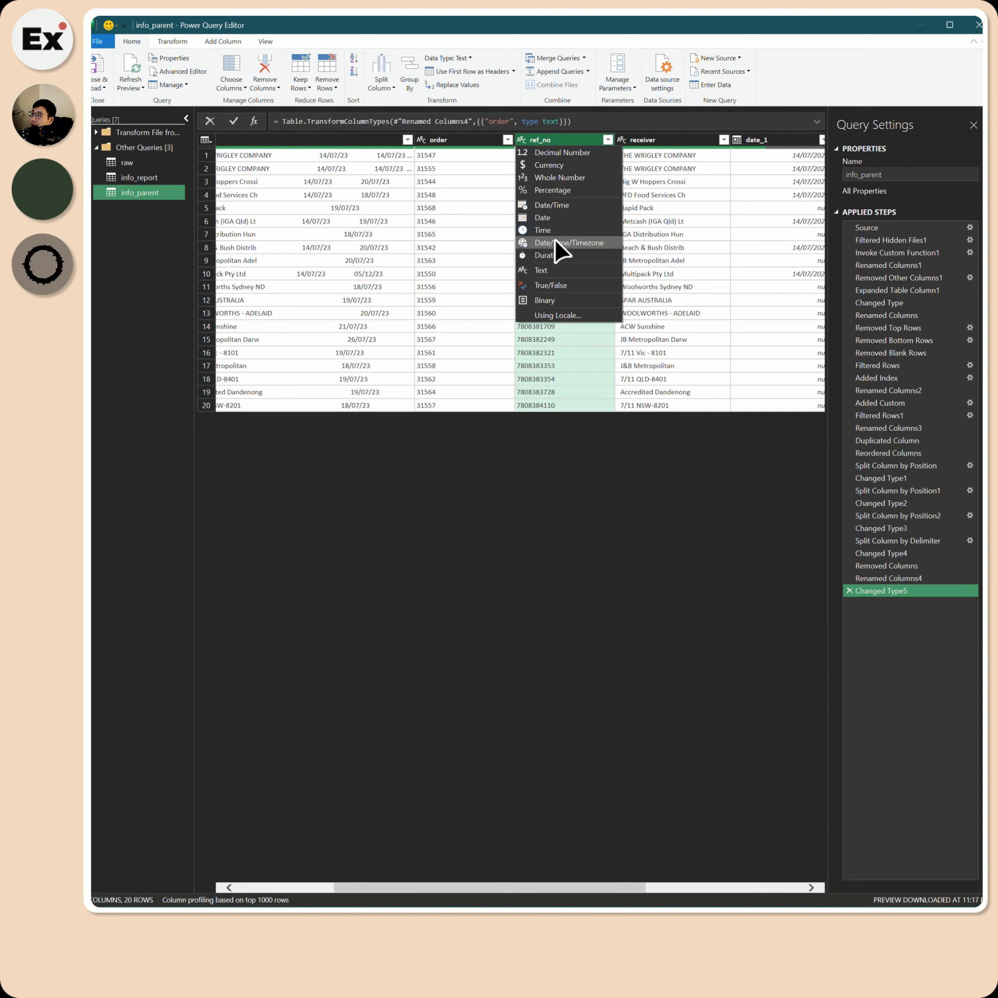
# Trim the text in the ref_no and receiver columns.
pyautogui.rightClick(546, 140)
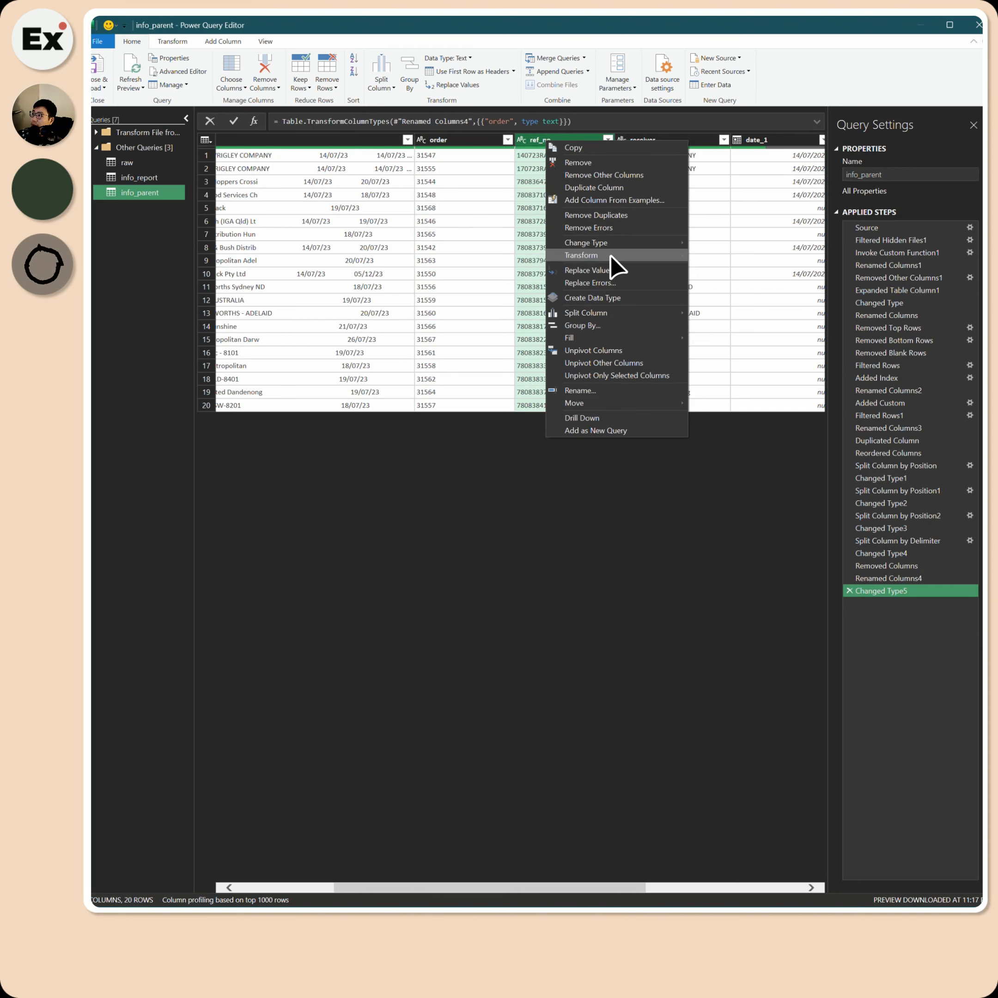
pyautogui.moveTo(610, 255)
pyautogui.click(717, 293)
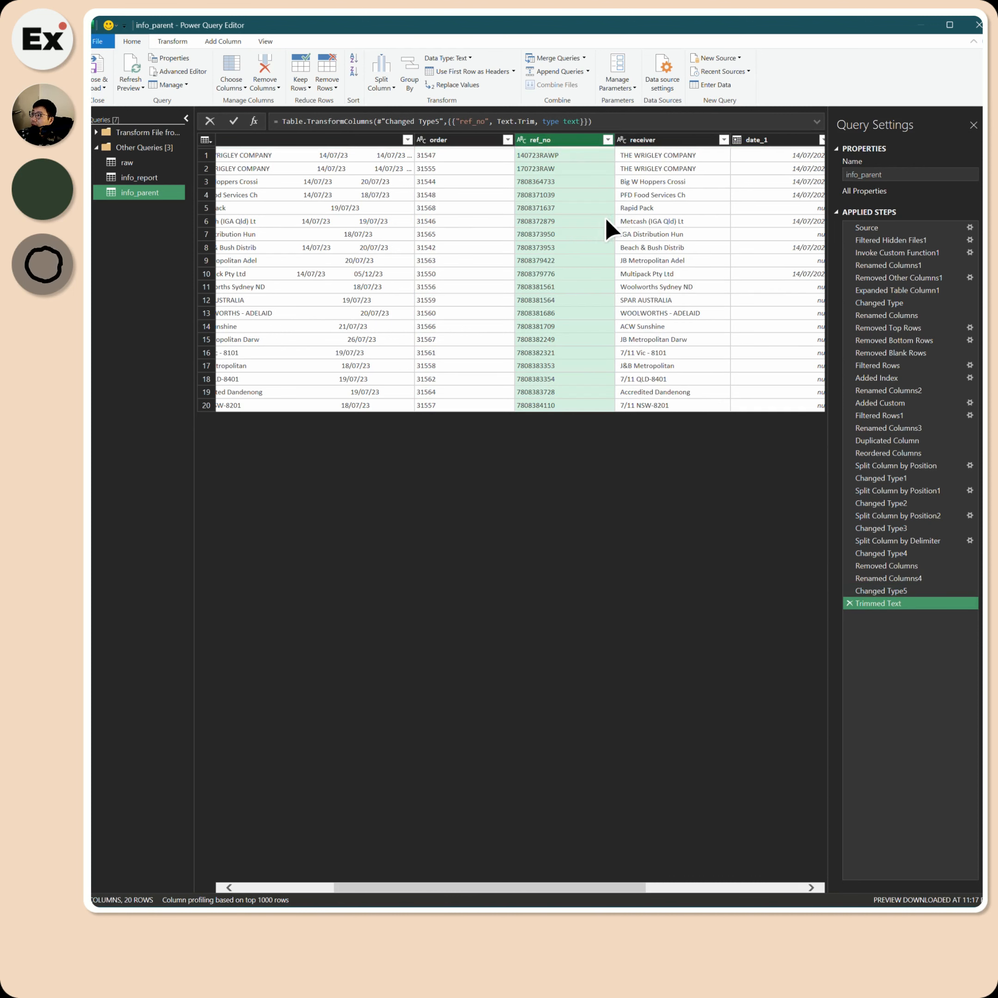
pyautogui.rightClick(641, 141)
pyautogui.moveTo(693, 252)
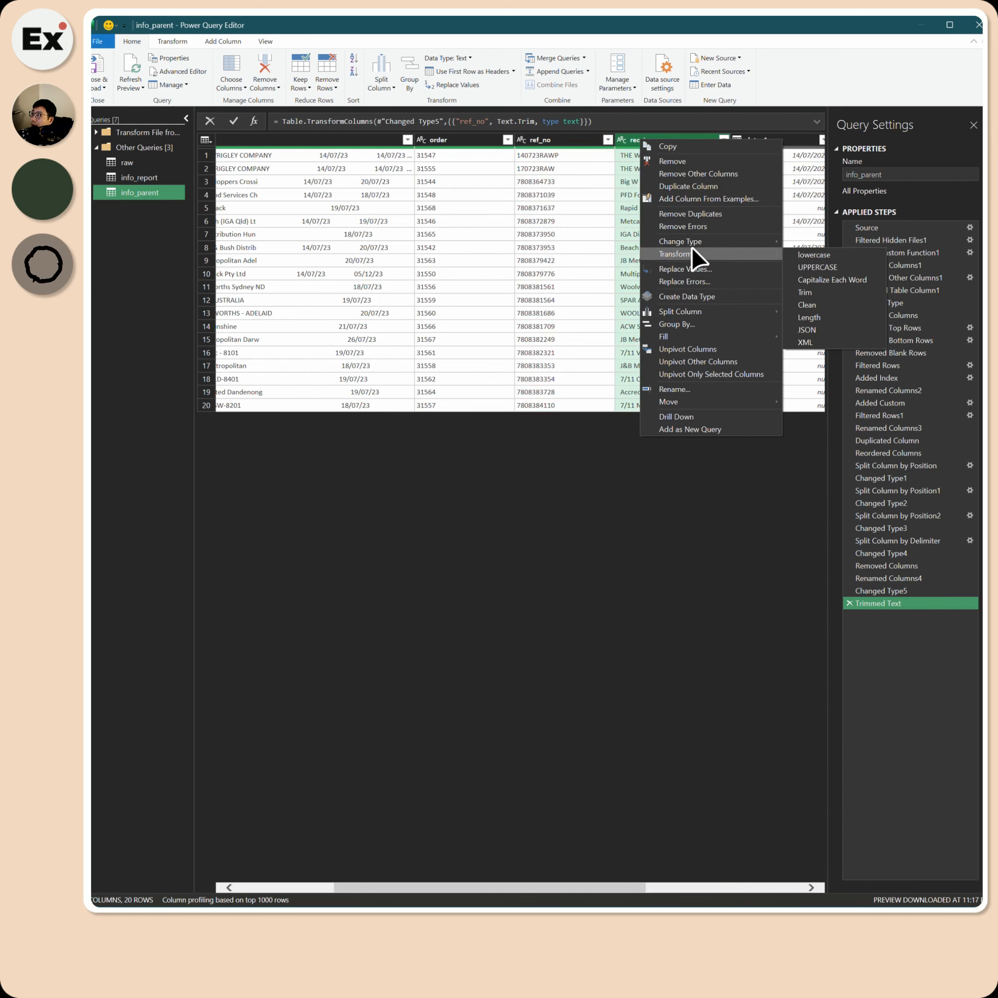
pyautogui.click(805, 292)
# Set the data type of the date_1 column to Date.
pyautogui.hscroll(2, 683, 888)
pyautogui.hscroll(1, 686, 891)
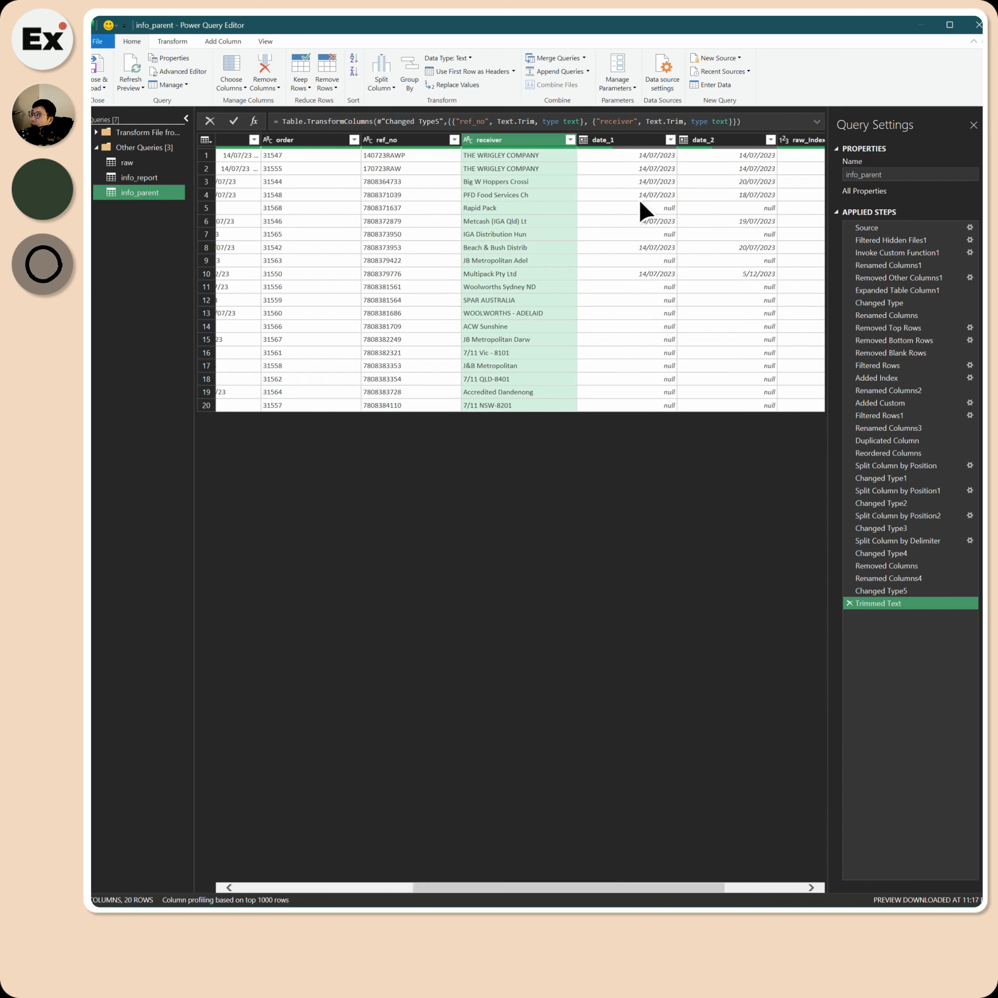
pyautogui.click(584, 139)
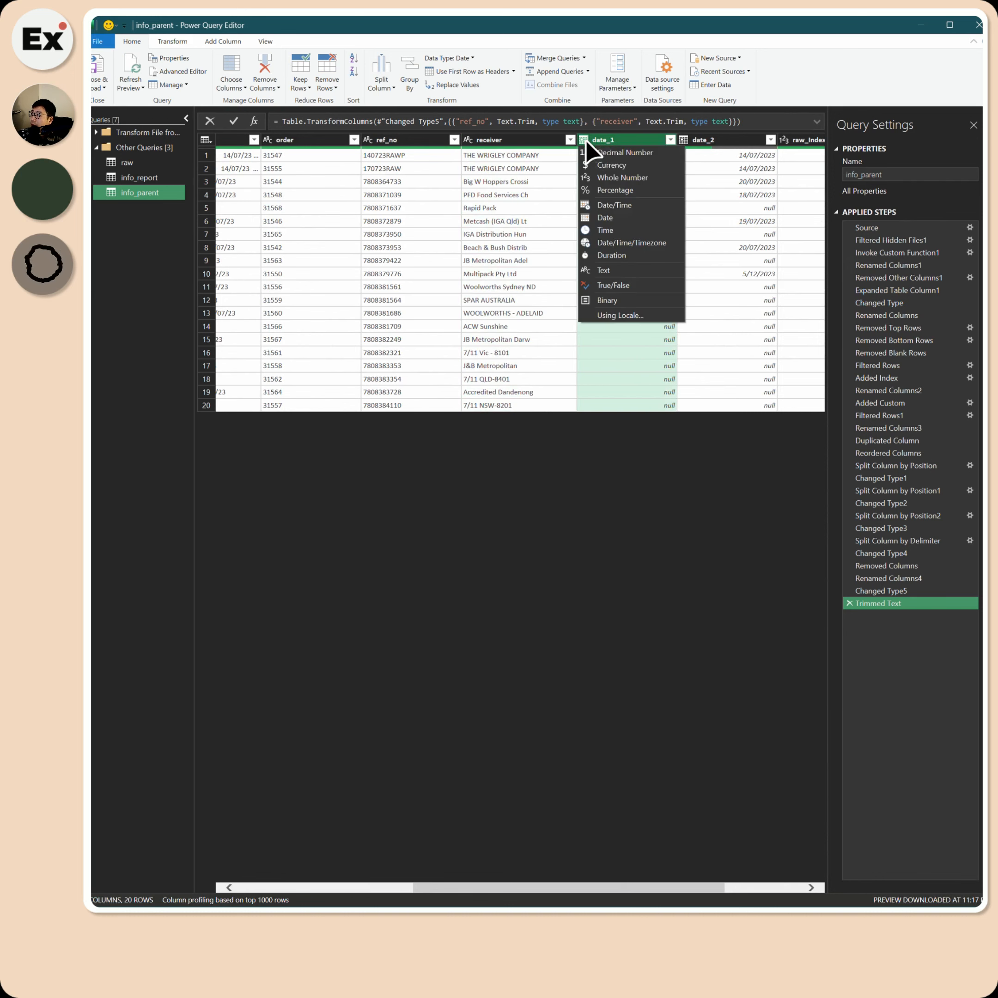
pyautogui.click(605, 216)
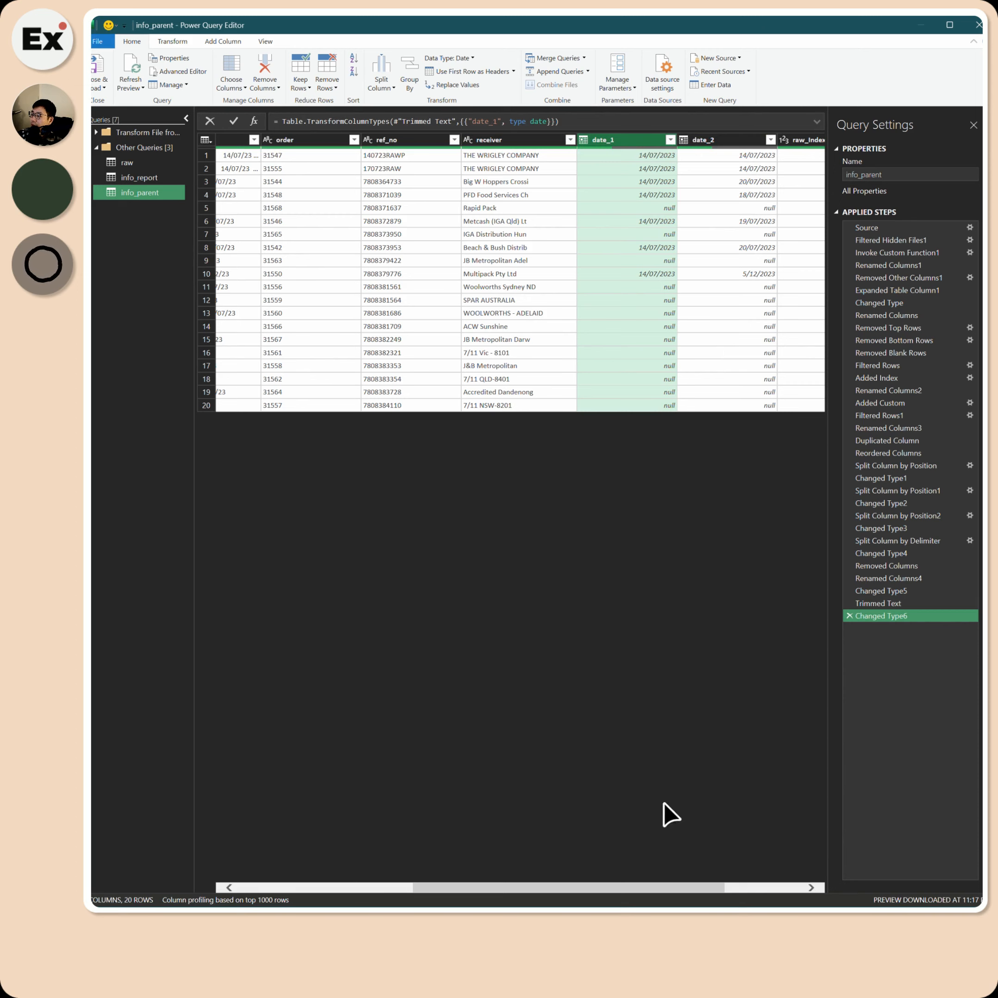
# Duplicate the raw query and rename the copy info_child.
pyautogui.moveTo(677, 888); pyautogui.dragTo(534, 885)
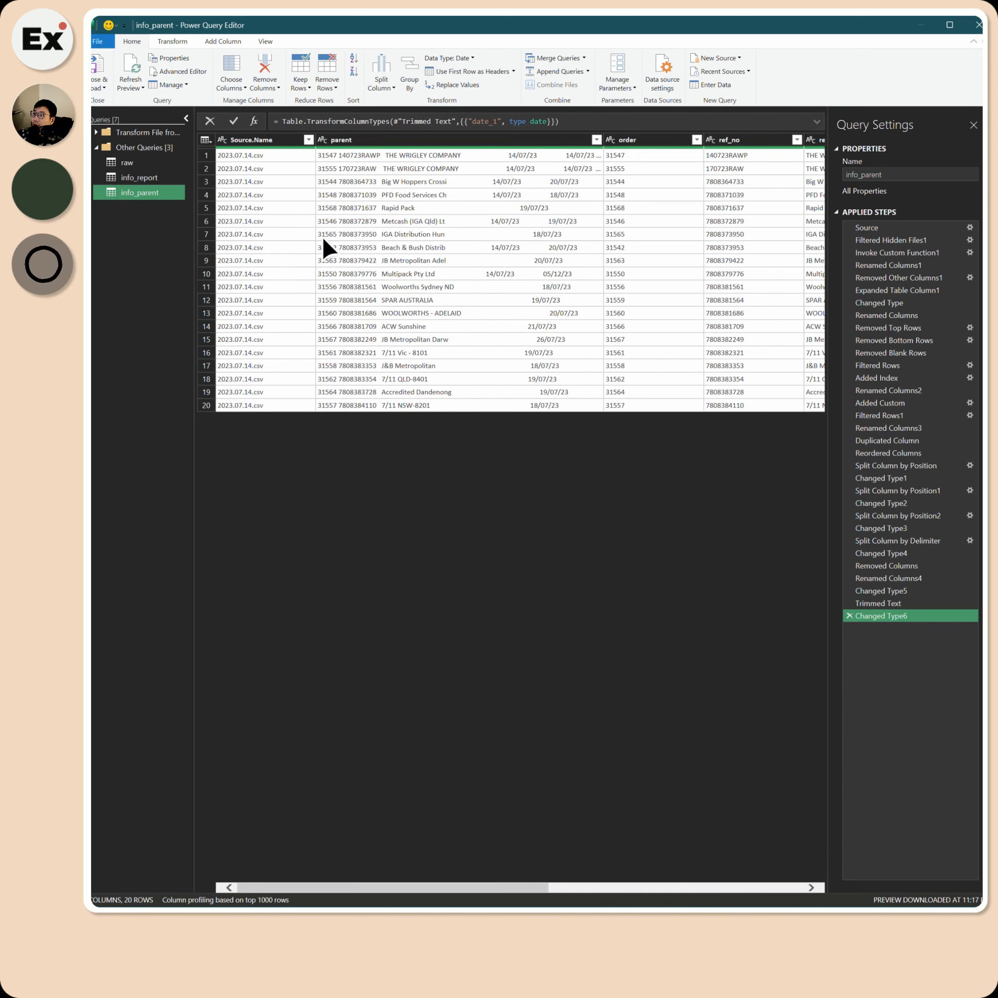
pyautogui.rightClick(143, 165)
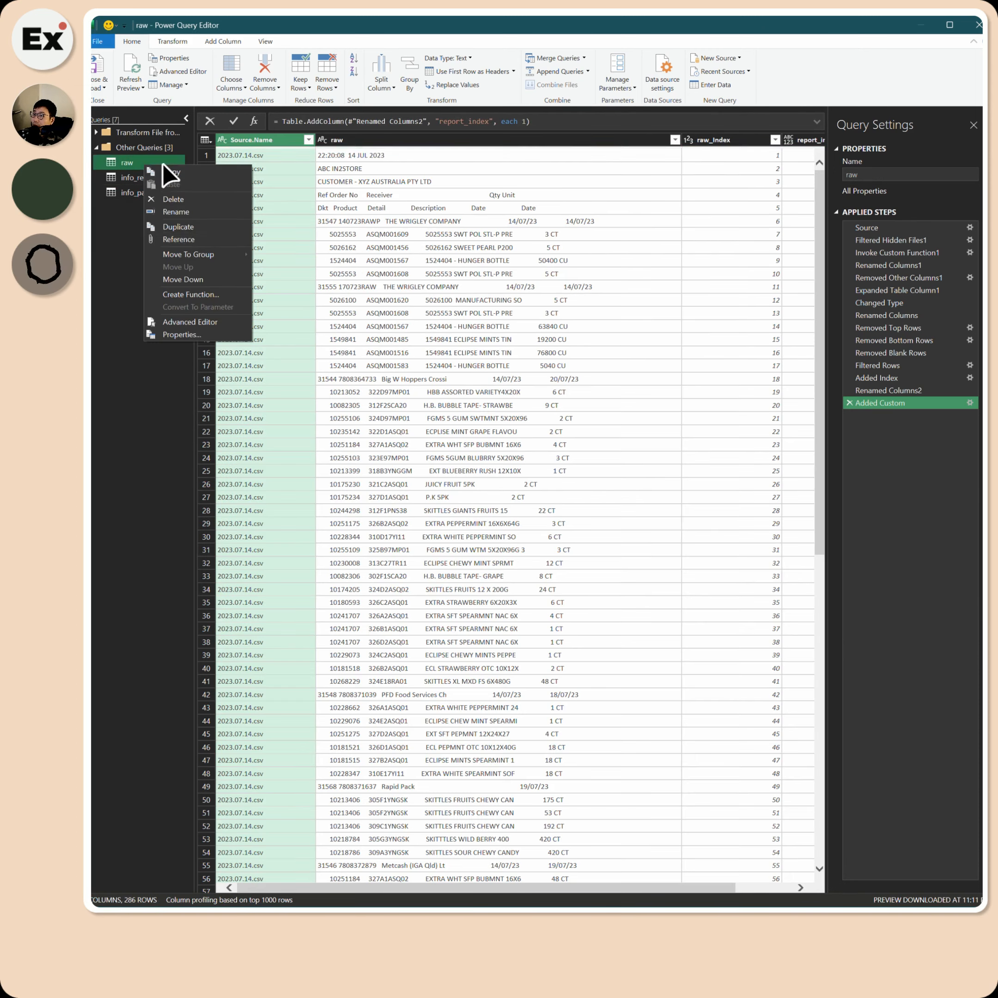
pyautogui.click(198, 227)
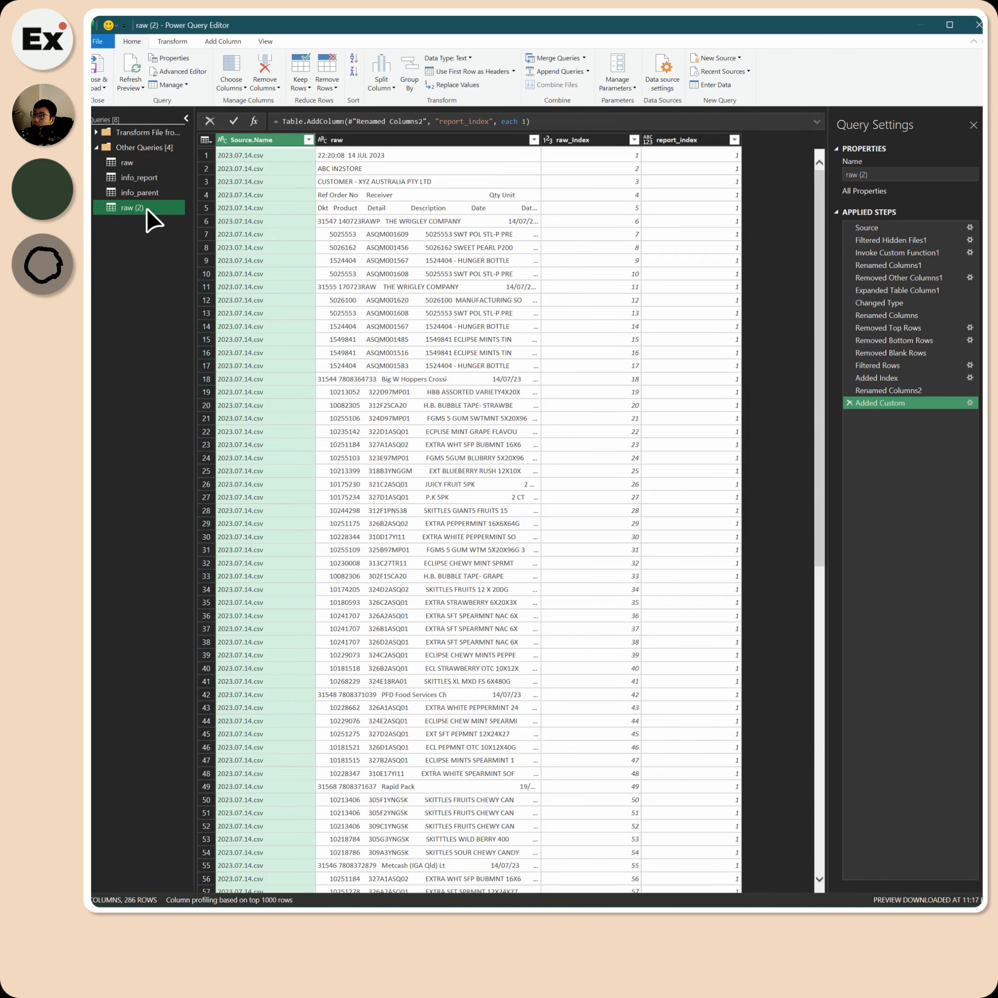
pyautogui.write('info')
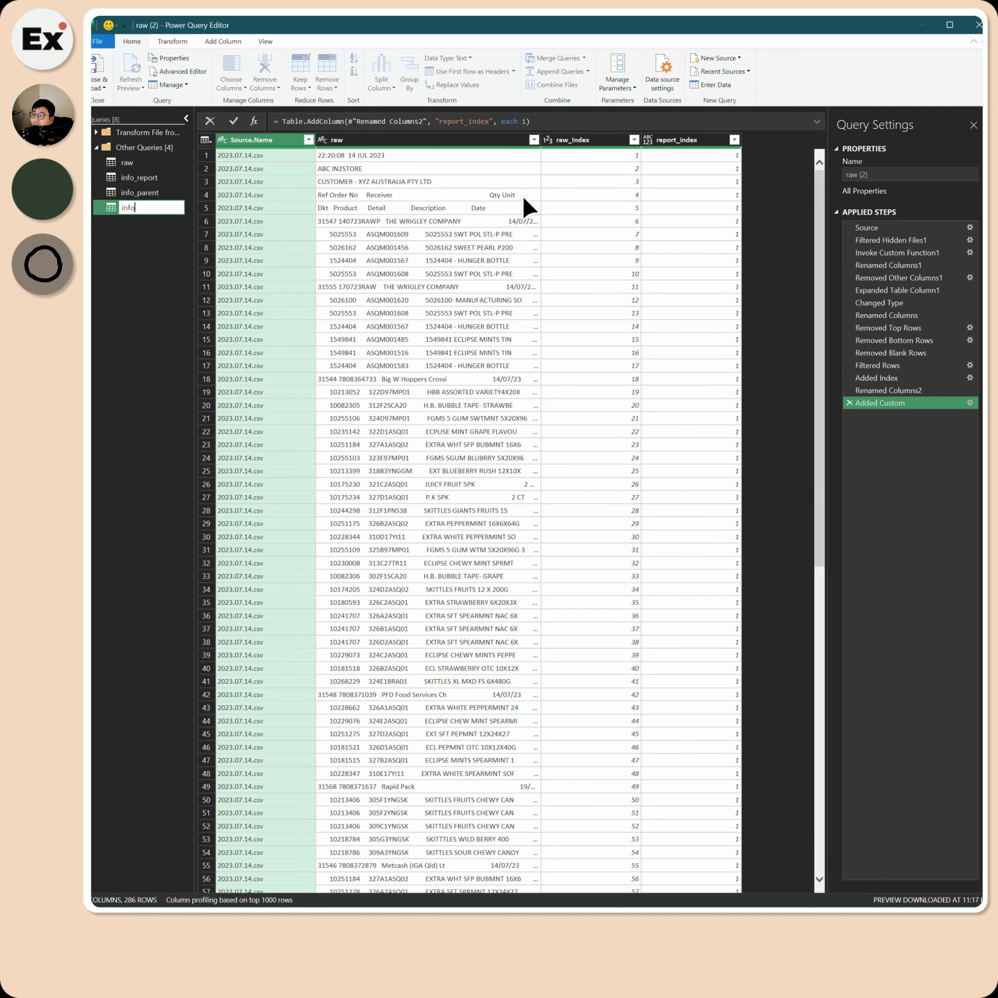
pyautogui.write('_child')
pyautogui.press('Return')
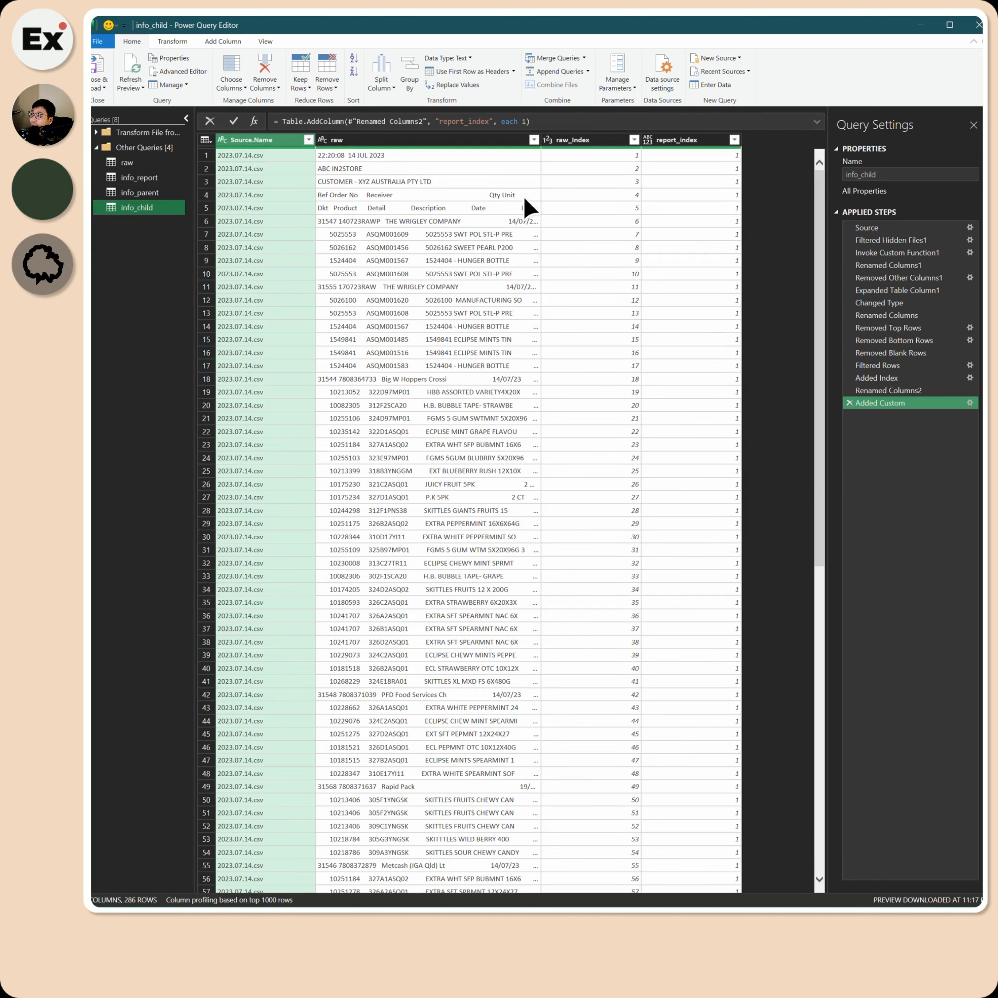
# Widen info_child's raw column and filter it to rows that do not contain "/".
pyautogui.moveTo(541, 140); pyautogui.dragTo(580, 140)
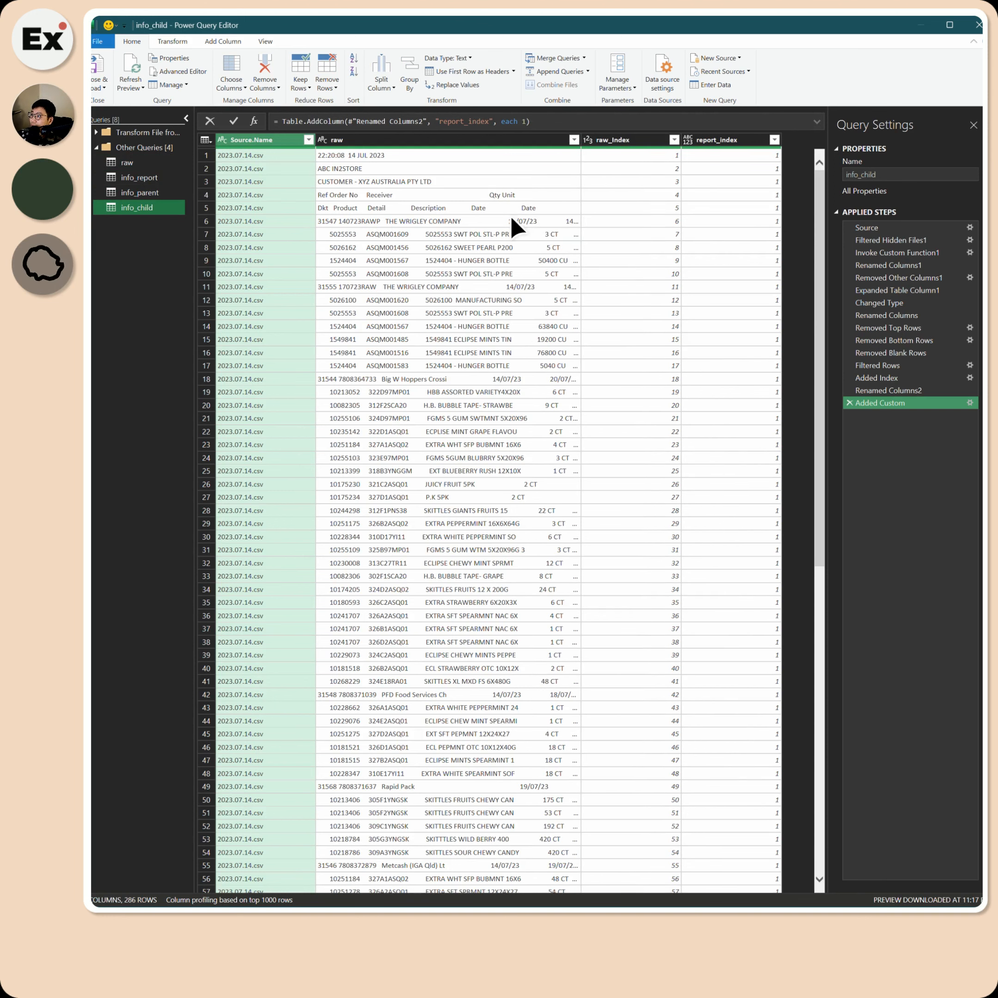
pyautogui.click(573, 140)
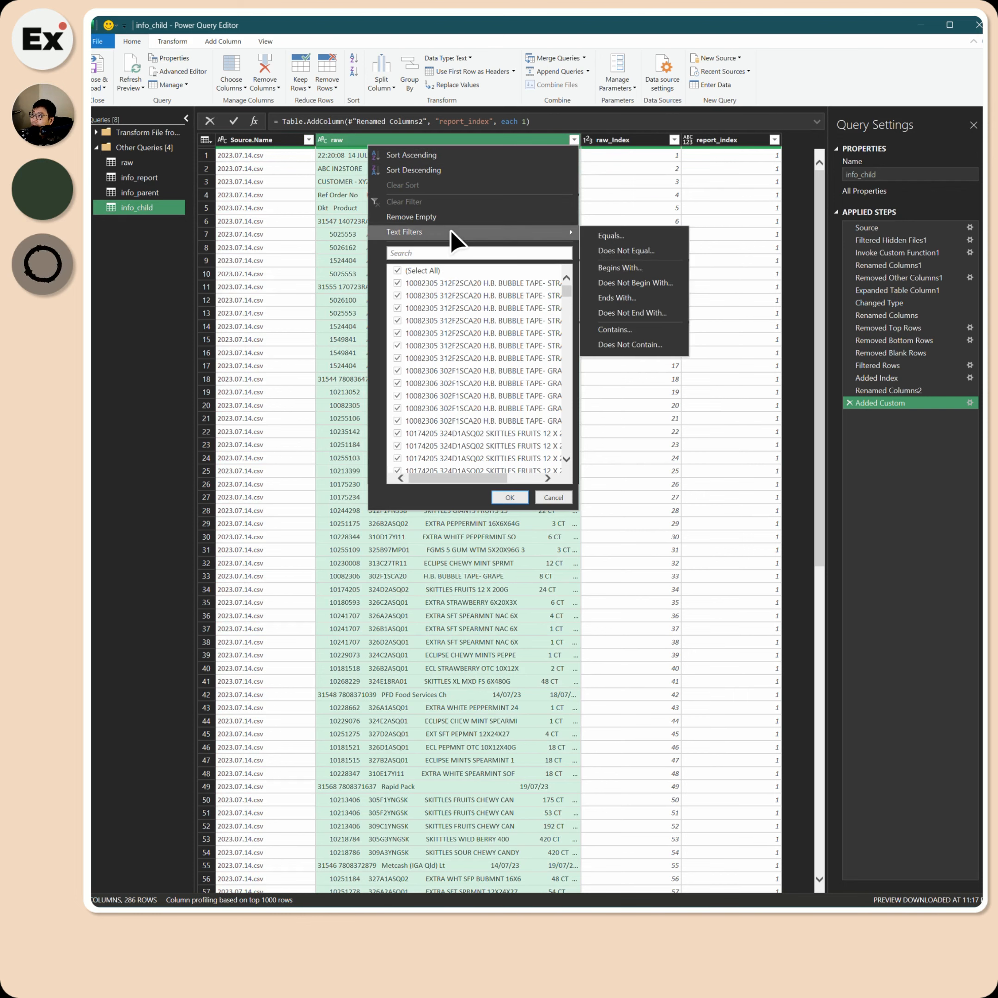
pyautogui.moveTo(560, 237)
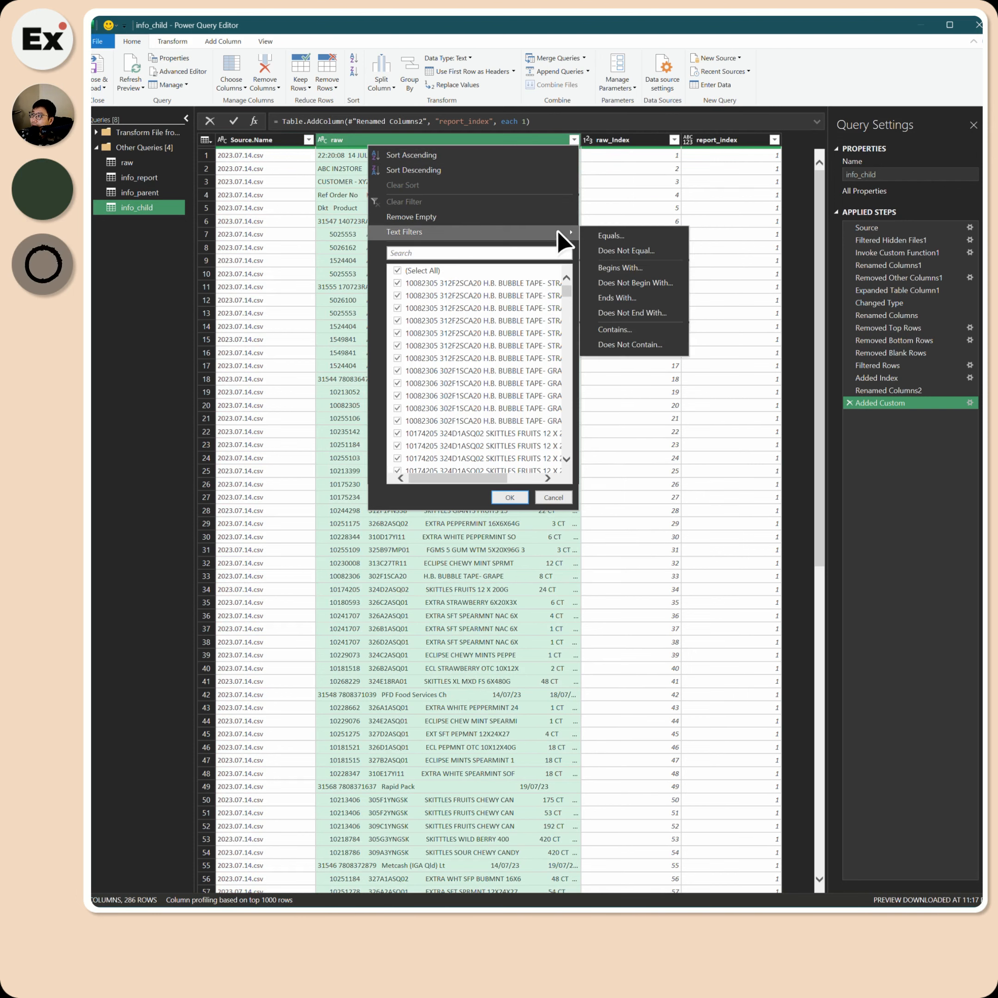
pyautogui.click(642, 344)
pyautogui.write('/')
pyautogui.press('Return')
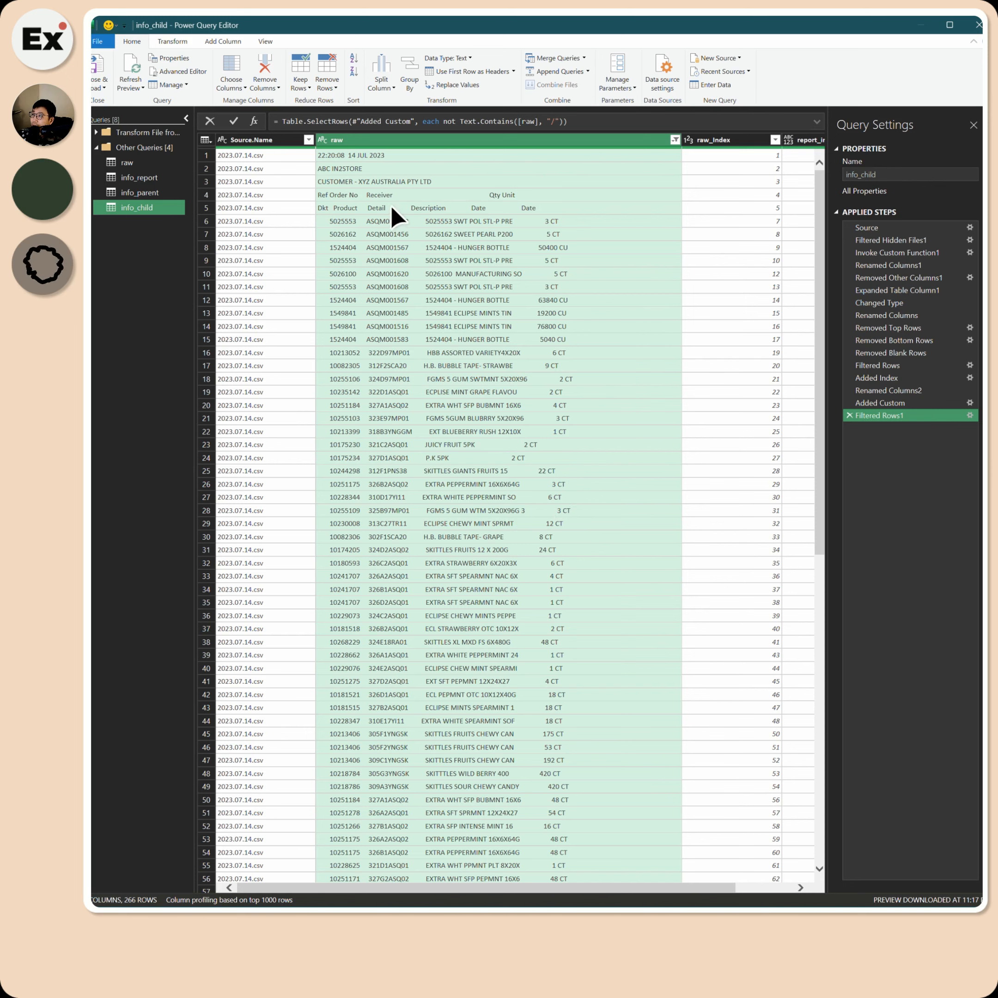
# Examine the report header rows above the product lines in the raw column of info_child.
pyautogui.click(364, 207)
pyautogui.click(374, 194)
pyautogui.click(349, 181)
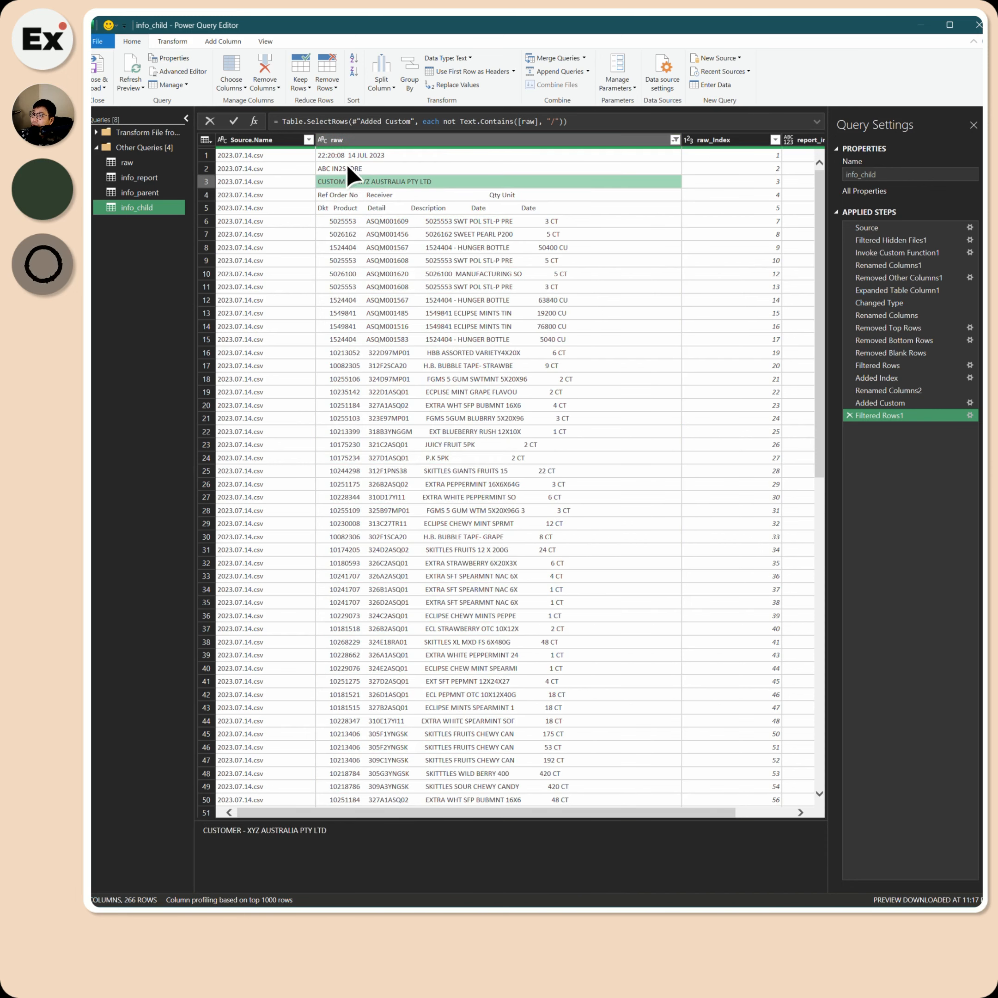
pyautogui.click(350, 155)
pyautogui.click(348, 168)
pyautogui.click(350, 181)
pyautogui.click(347, 156)
pyautogui.click(348, 168)
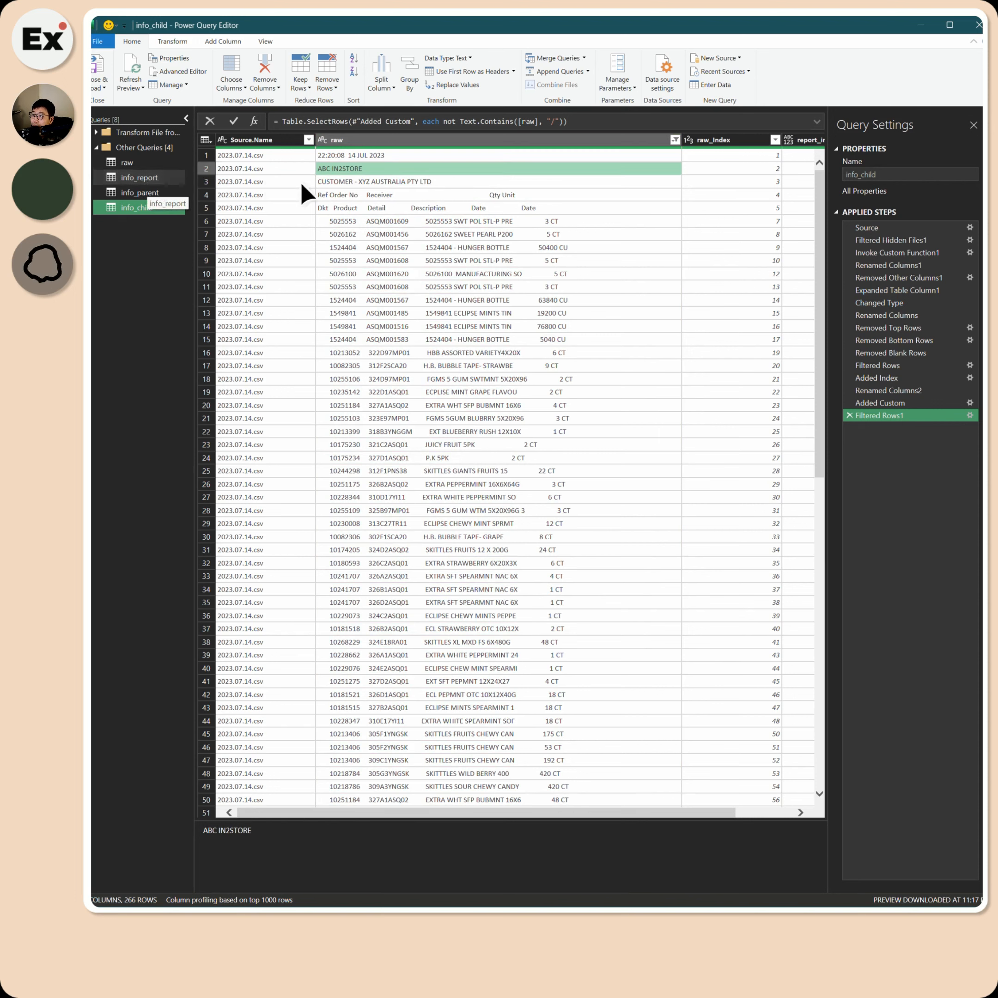
pyautogui.click(376, 208)
pyautogui.click(381, 195)
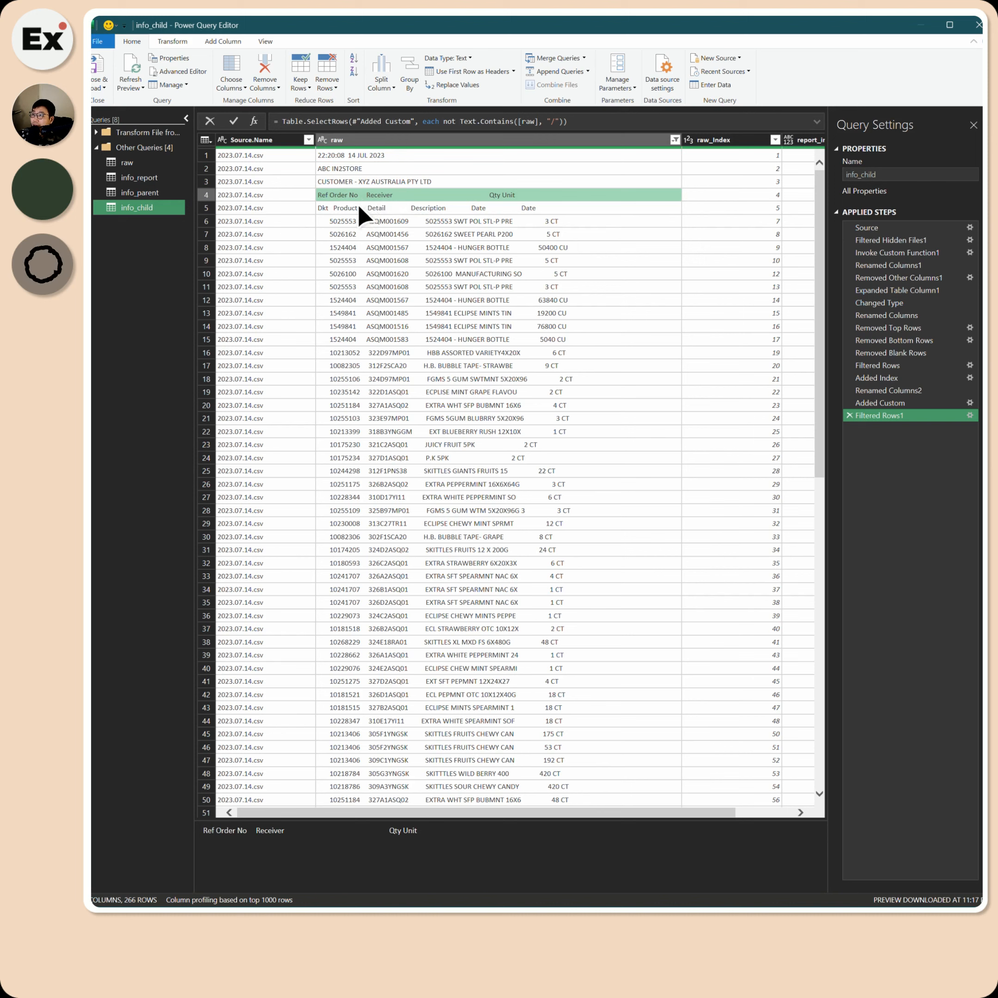
pyautogui.click(359, 209)
pyautogui.click(352, 182)
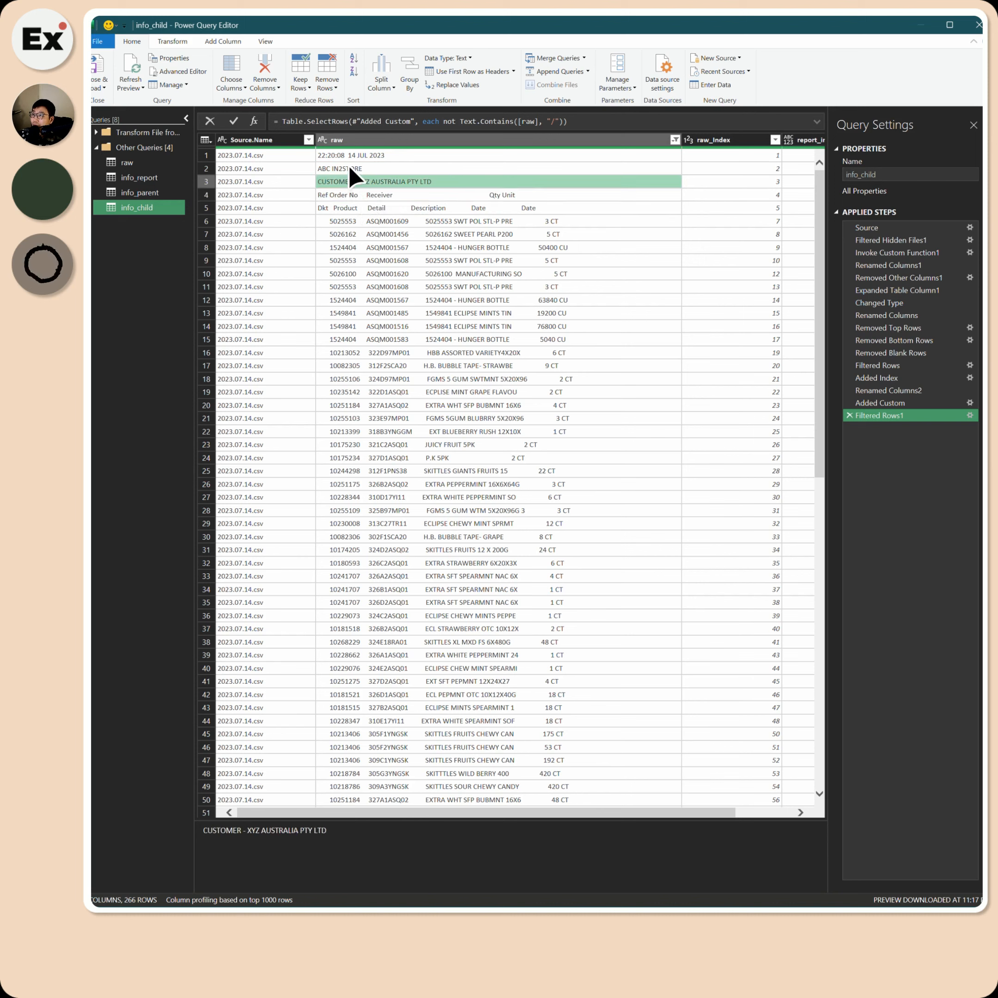
pyautogui.click(355, 169)
pyautogui.click(356, 155)
# Remove the top 5 rows from the info_child query.
pyautogui.click(326, 86)
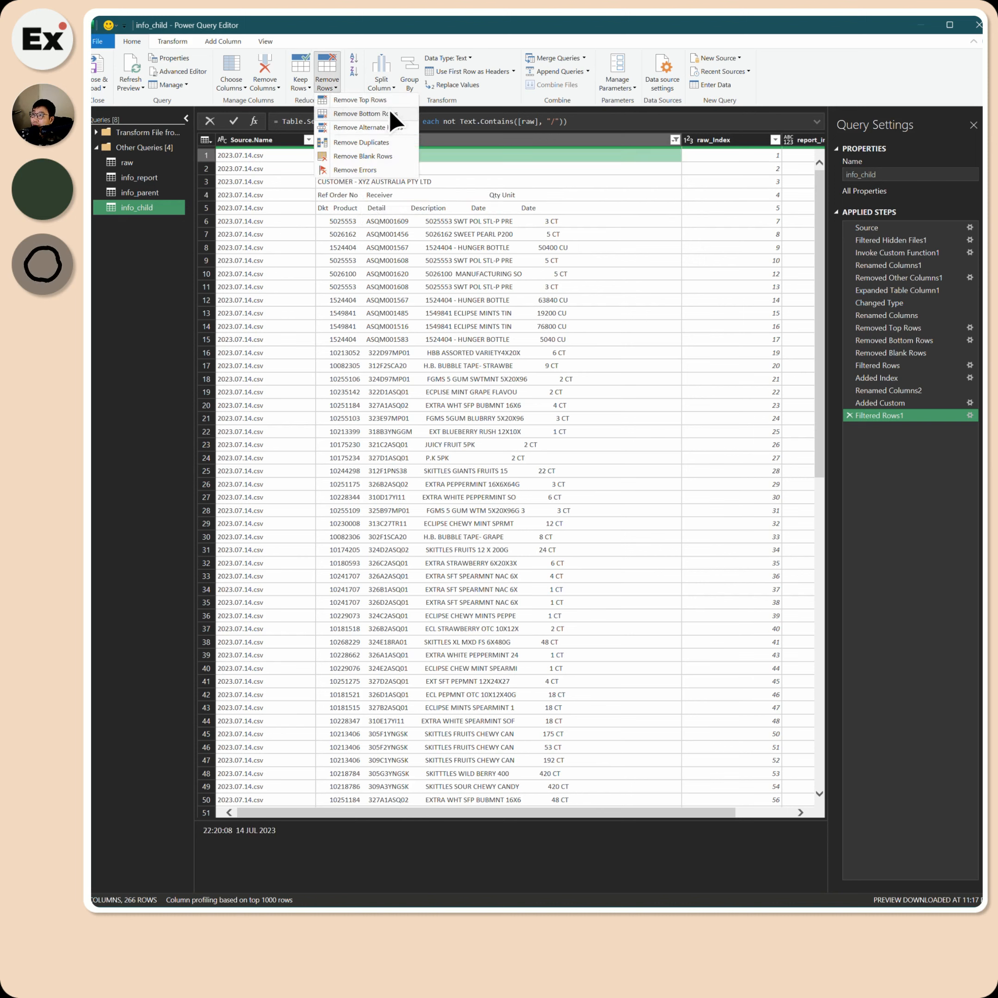
pyautogui.click(387, 100)
pyautogui.write('5')
pyautogui.click(747, 663)
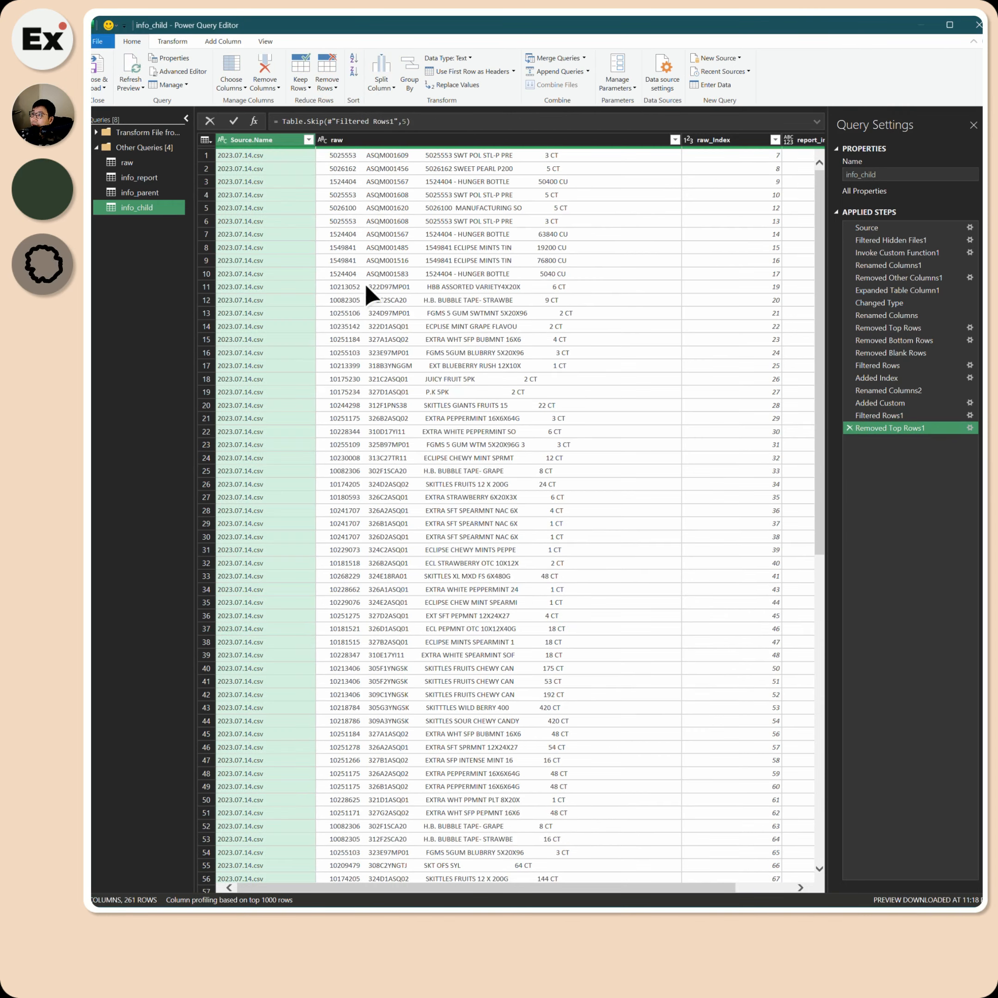
pyautogui.scroll(-11, 678, 414)
pyautogui.moveTo(822, 428); pyautogui.dragTo(819, 183)
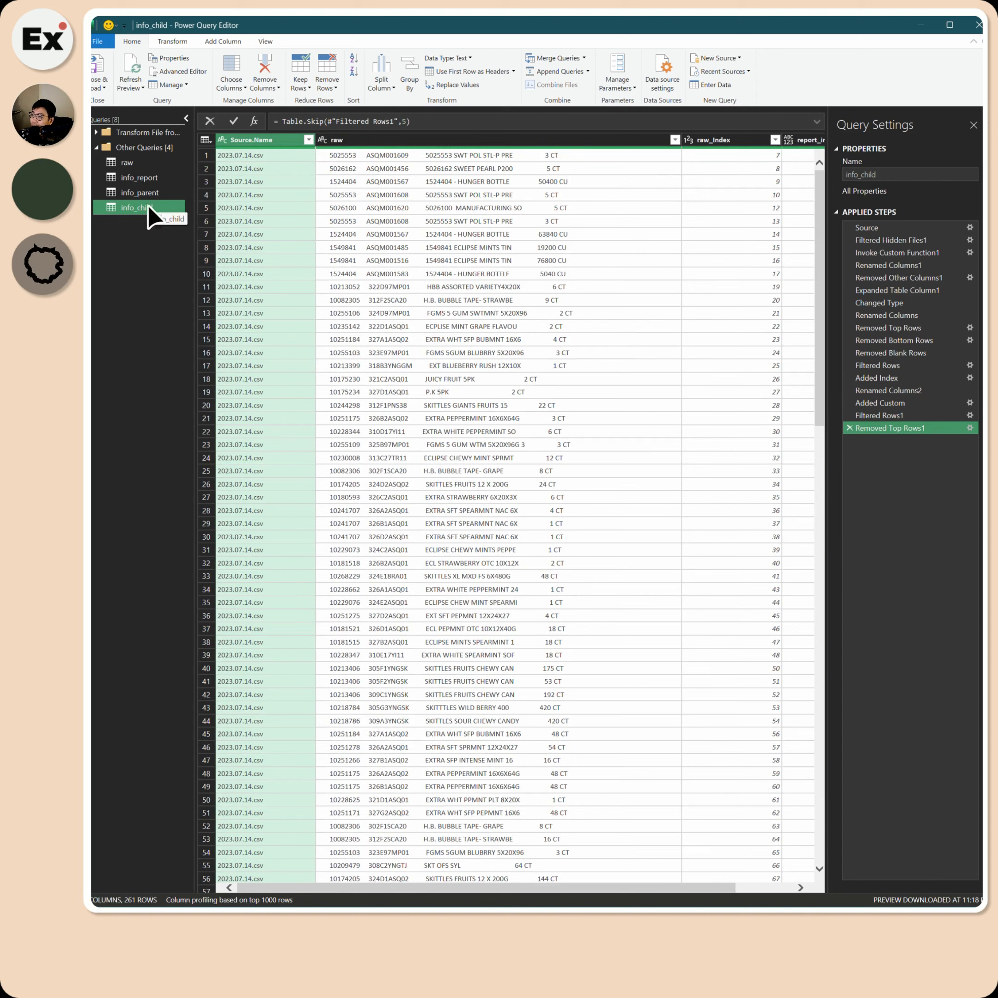
# Delete the Removed Top Rows1 and Filtered Rows1 steps from the info_child query.
pyautogui.click(849, 428)
pyautogui.click(849, 414)
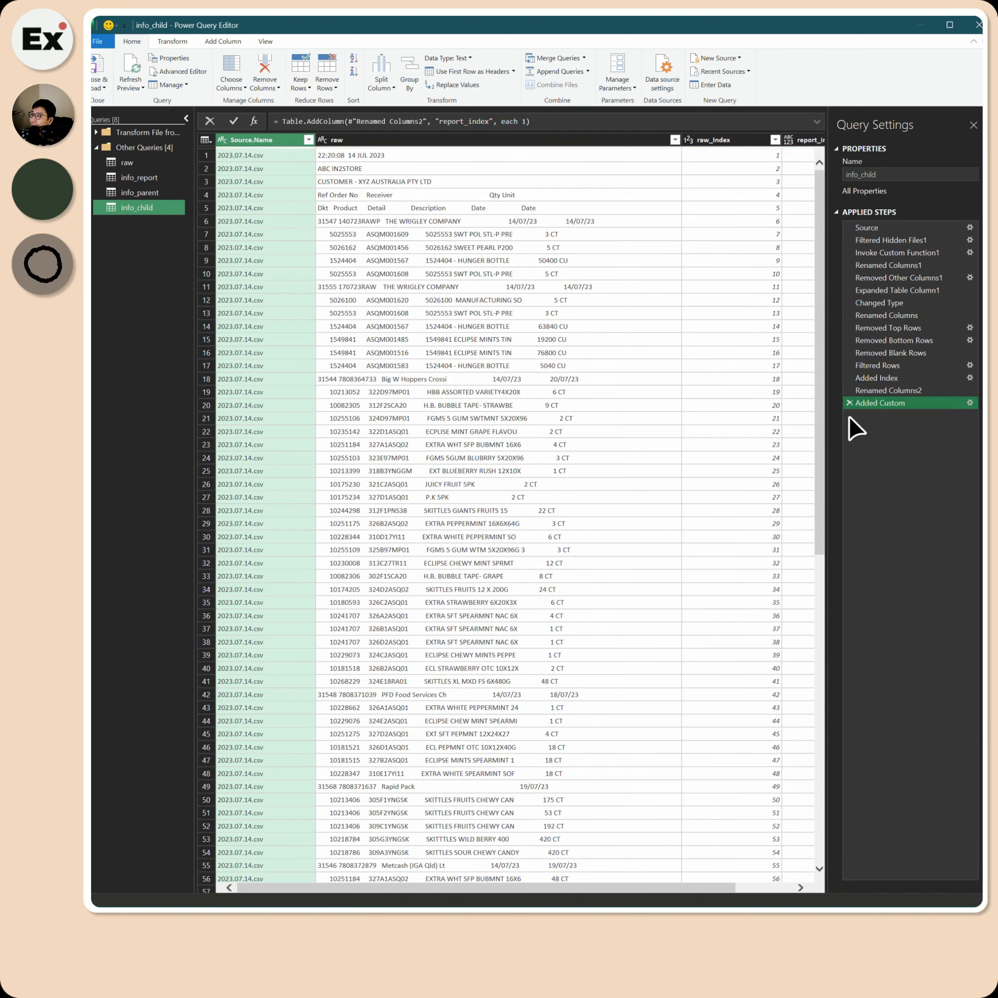
# Review the columns and order rows of info_parent and compare them with the columns of info_child.
pyautogui.click(151, 196)
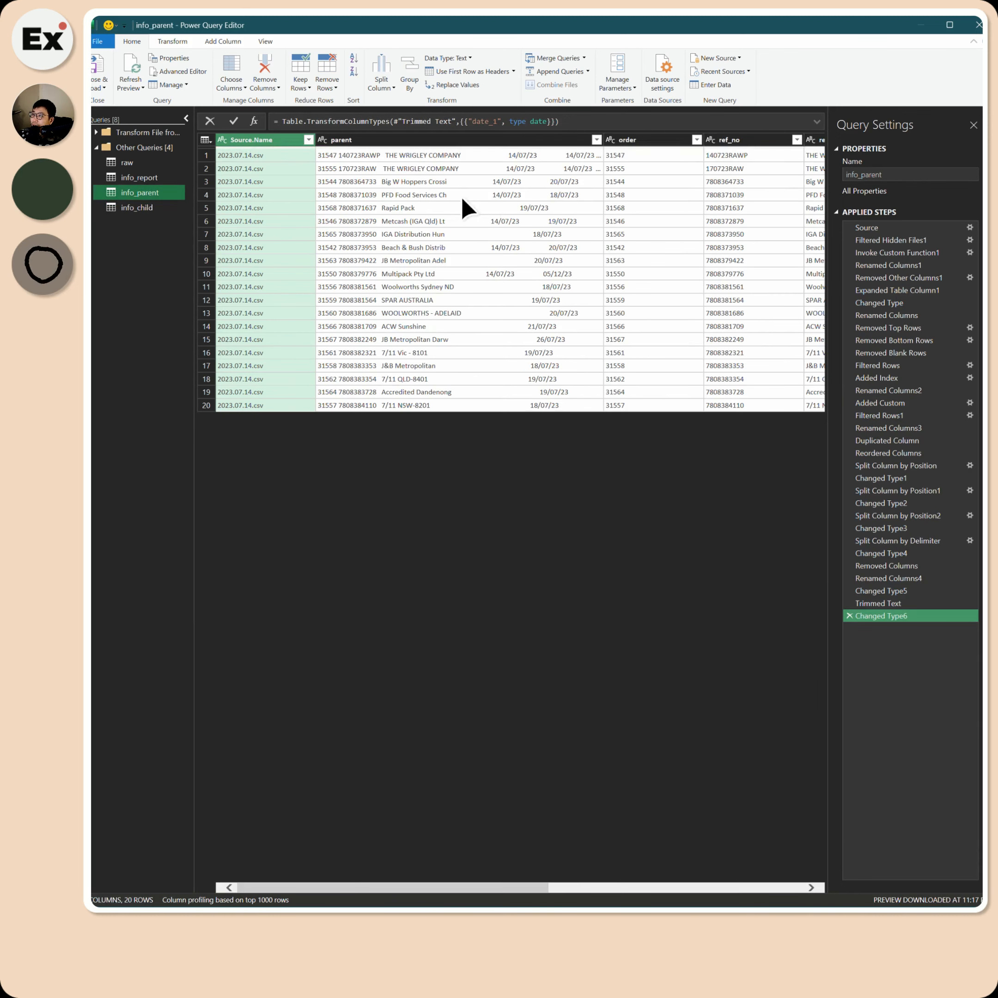
pyautogui.click(550, 888)
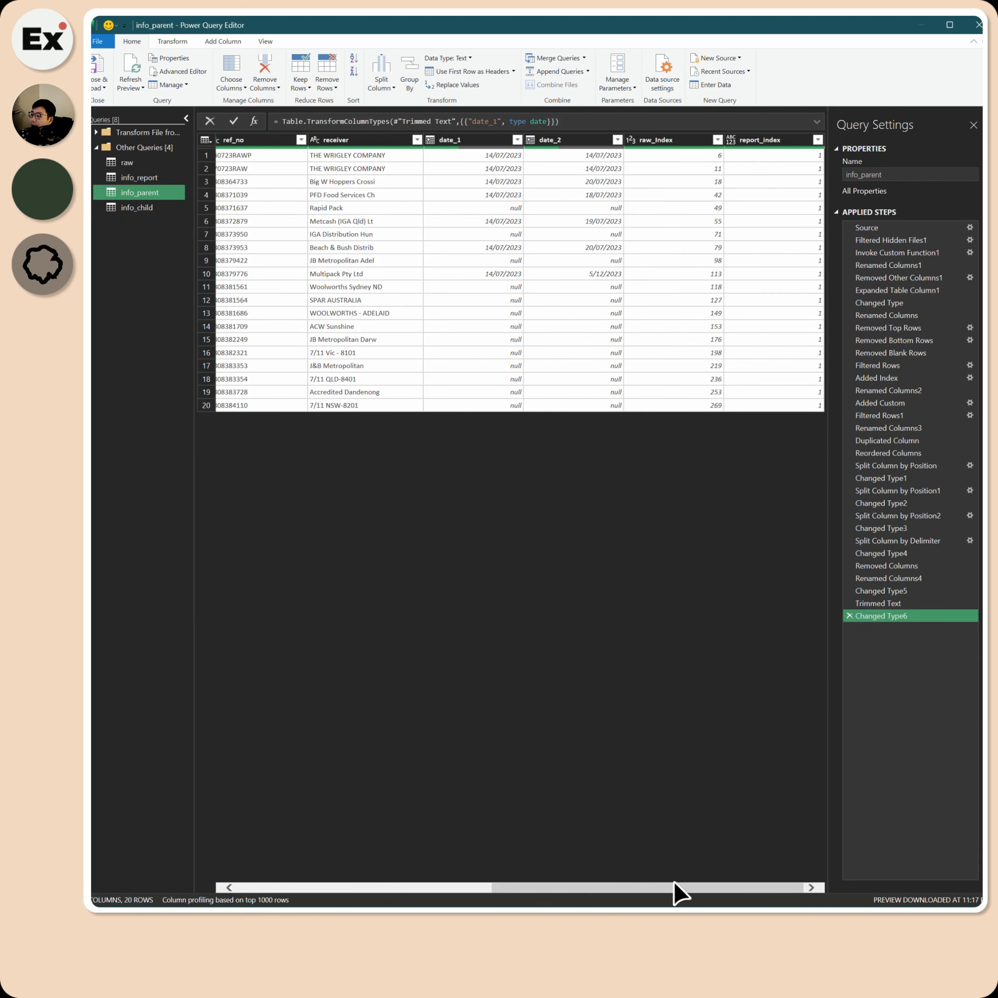
pyautogui.moveTo(662, 895); pyautogui.dragTo(388, 895)
pyautogui.click(152, 207)
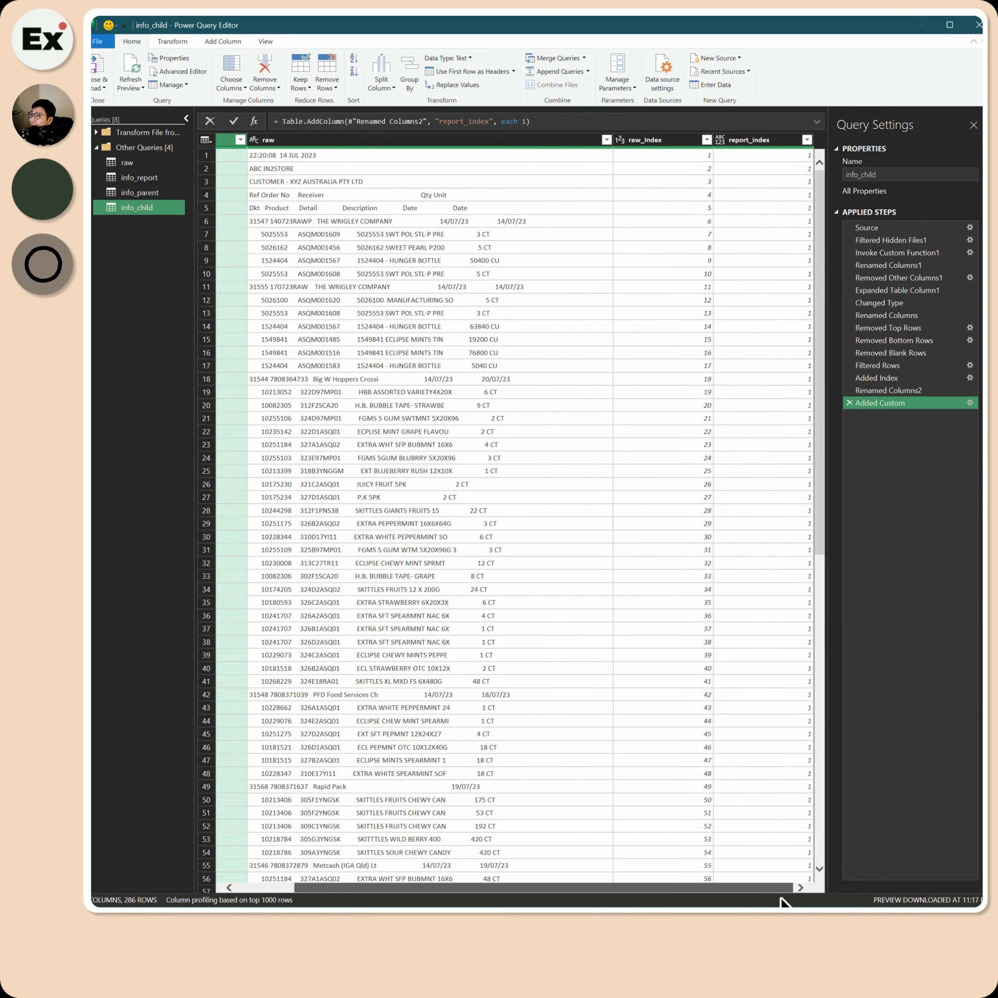
pyautogui.click(151, 194)
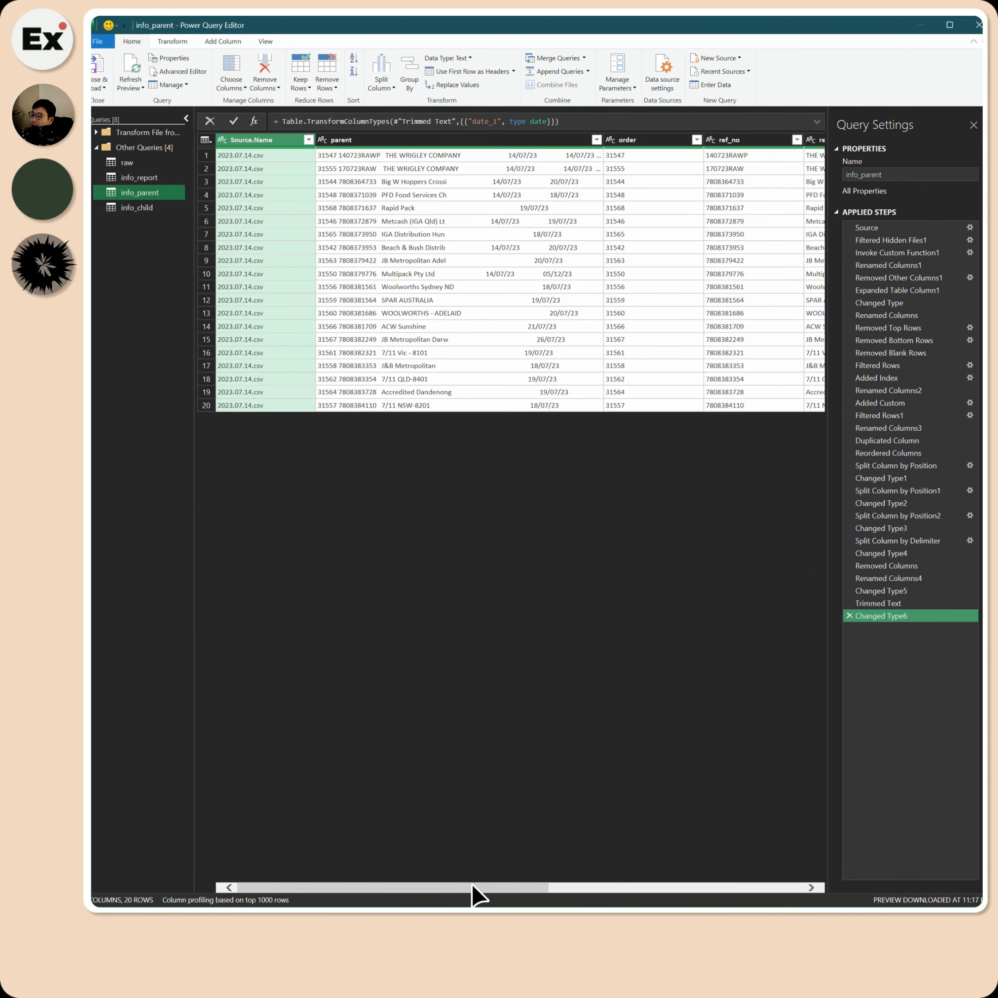
pyautogui.moveTo(472, 891); pyautogui.dragTo(432, 891)
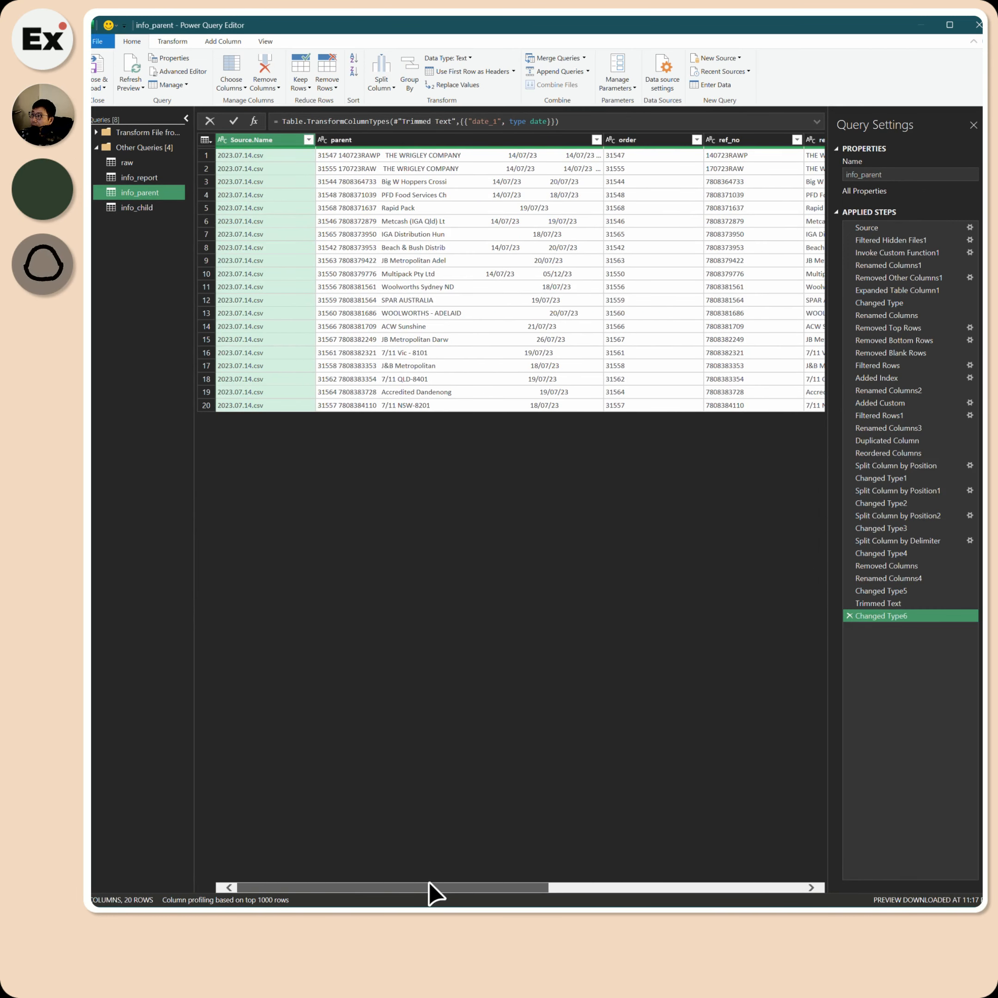
pyautogui.click(393, 156)
pyautogui.click(395, 194)
pyautogui.click(399, 221)
pyautogui.click(413, 352)
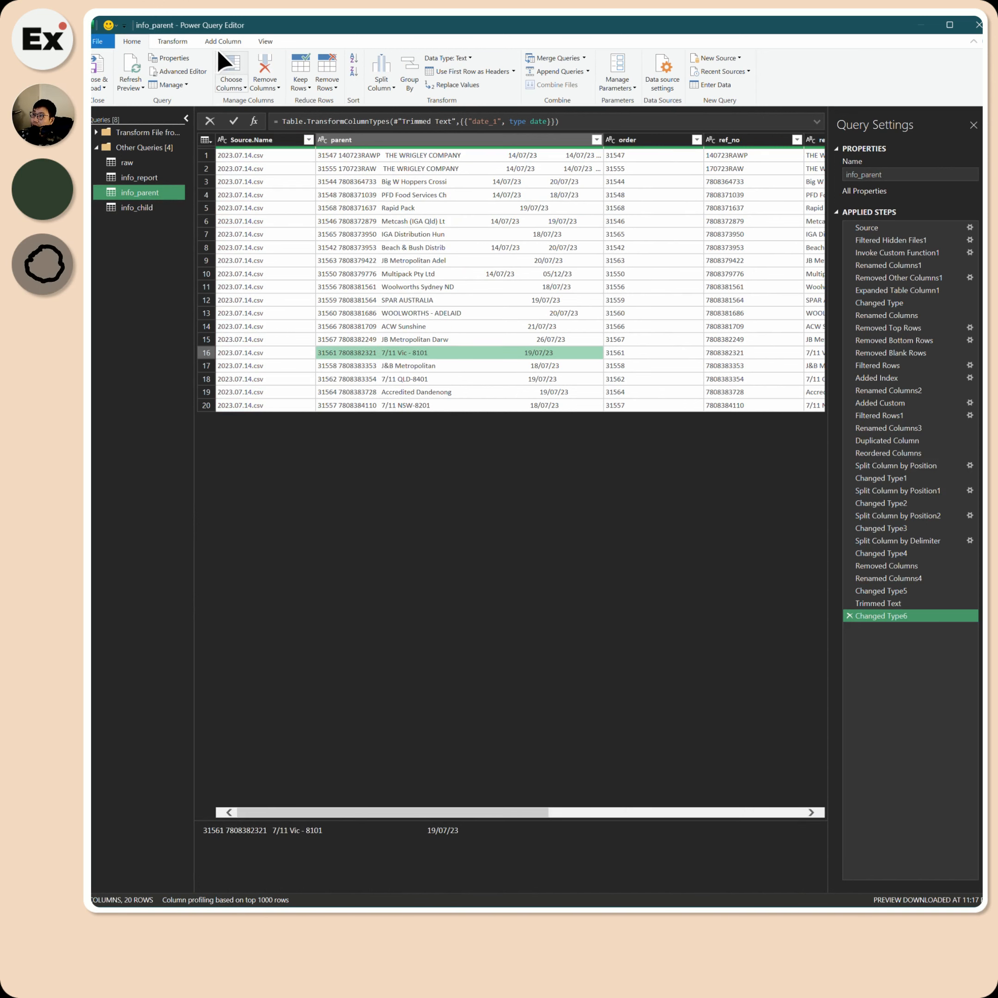
# Add an index column starting from 1 to info_parent and name it parent_index.
pyautogui.click(222, 42)
pyautogui.click(257, 71)
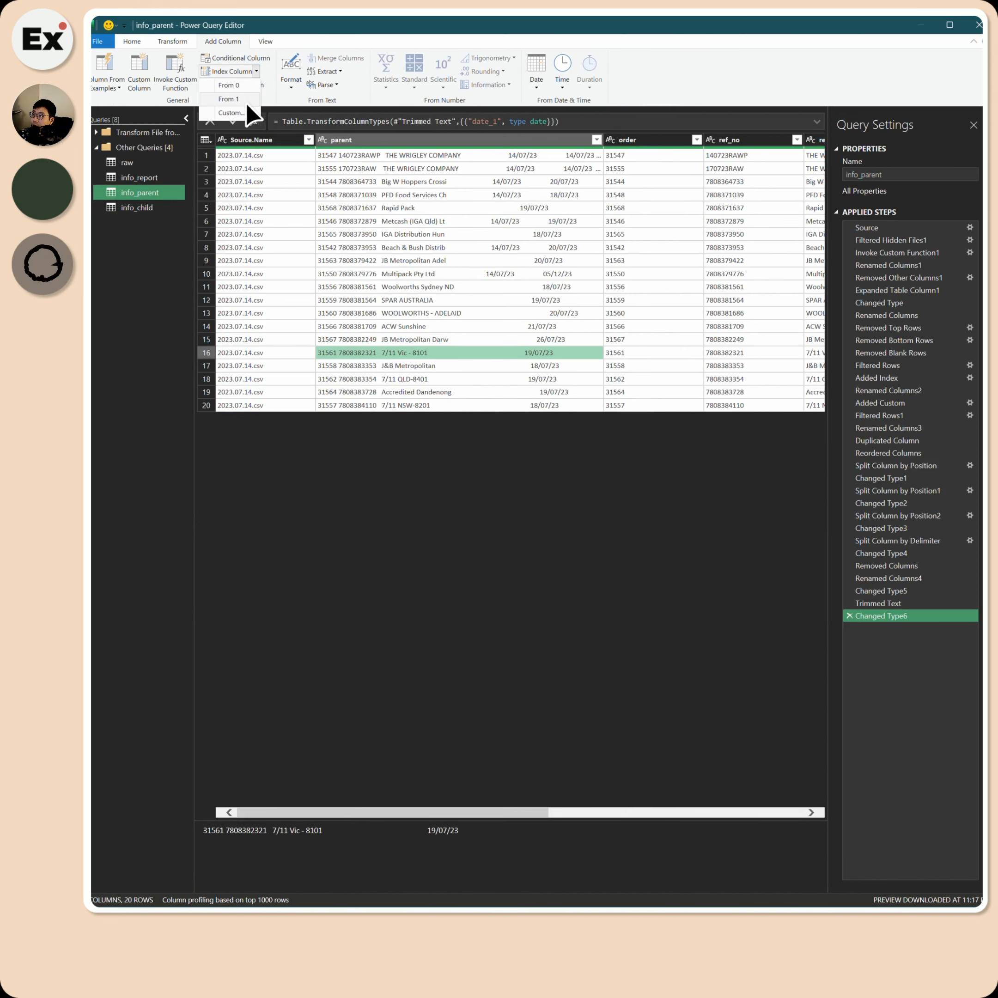
pyautogui.click(231, 99)
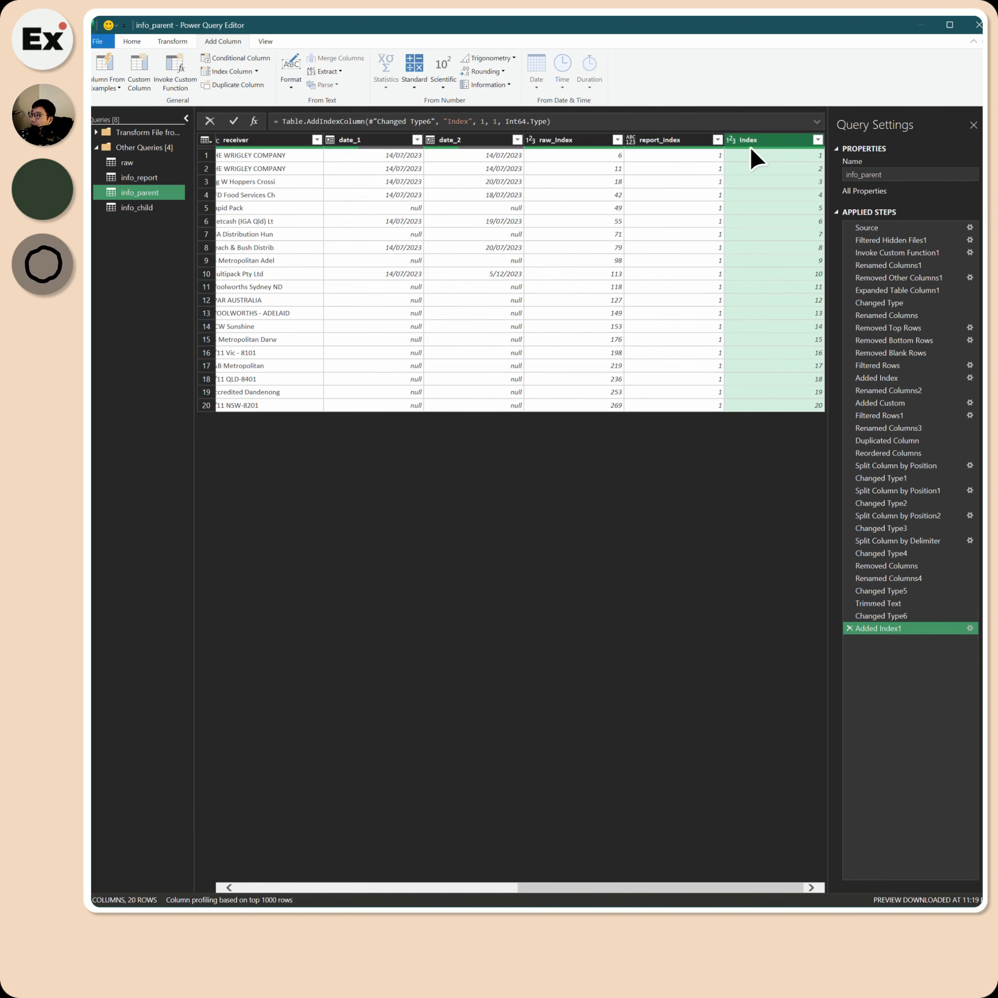
pyautogui.doubleClick(749, 140)
pyautogui.write('parent_ind')
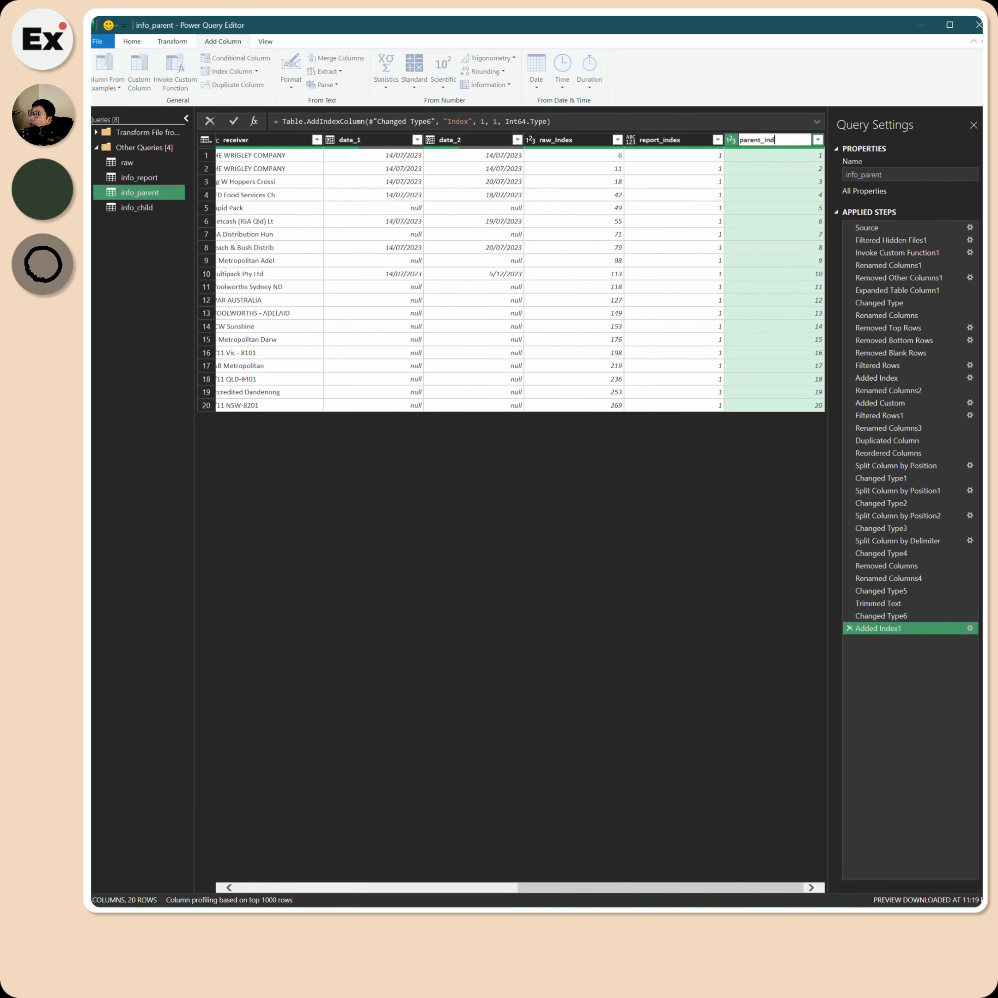
pyautogui.write('ex')
pyautogui.press('Return')
pyautogui.moveTo(551, 891); pyautogui.dragTo(245, 875)
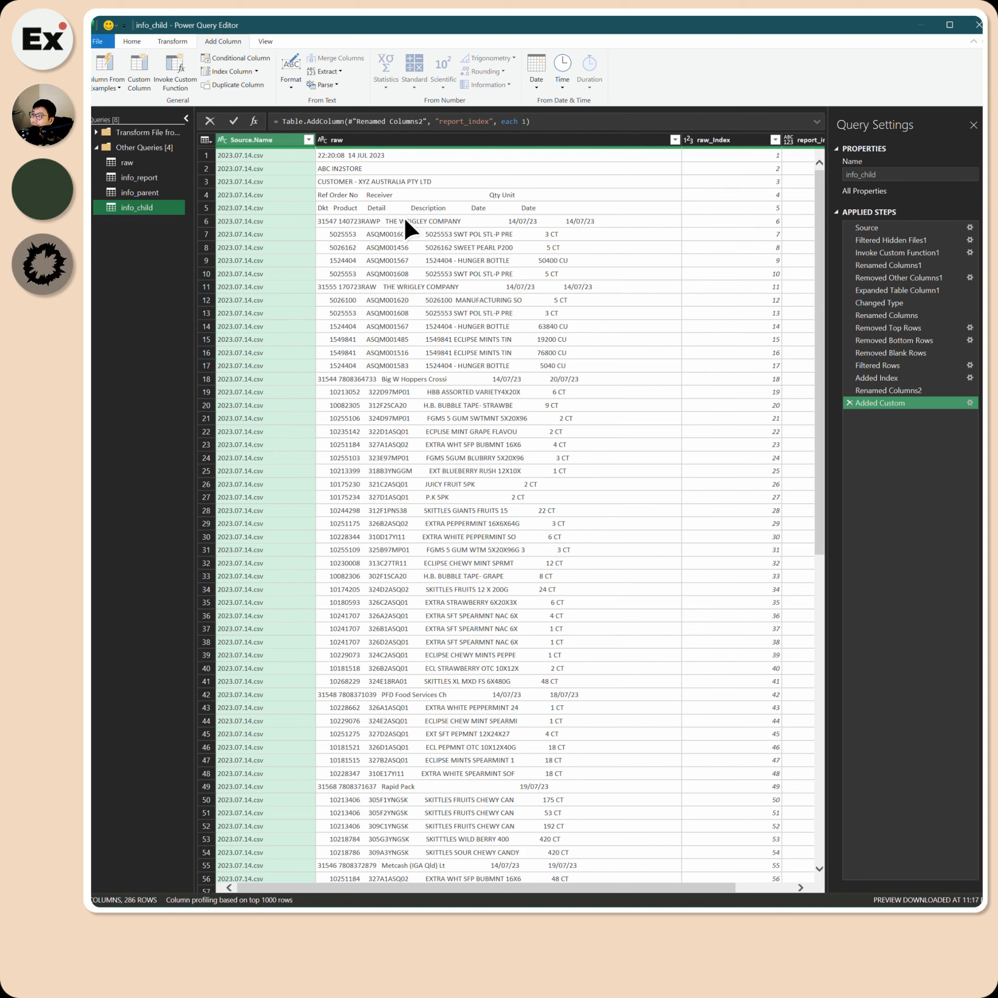
# Compare the order rows and index columns of info_child with the parent rows and index columns of info_parent.
pyautogui.click(405, 220)
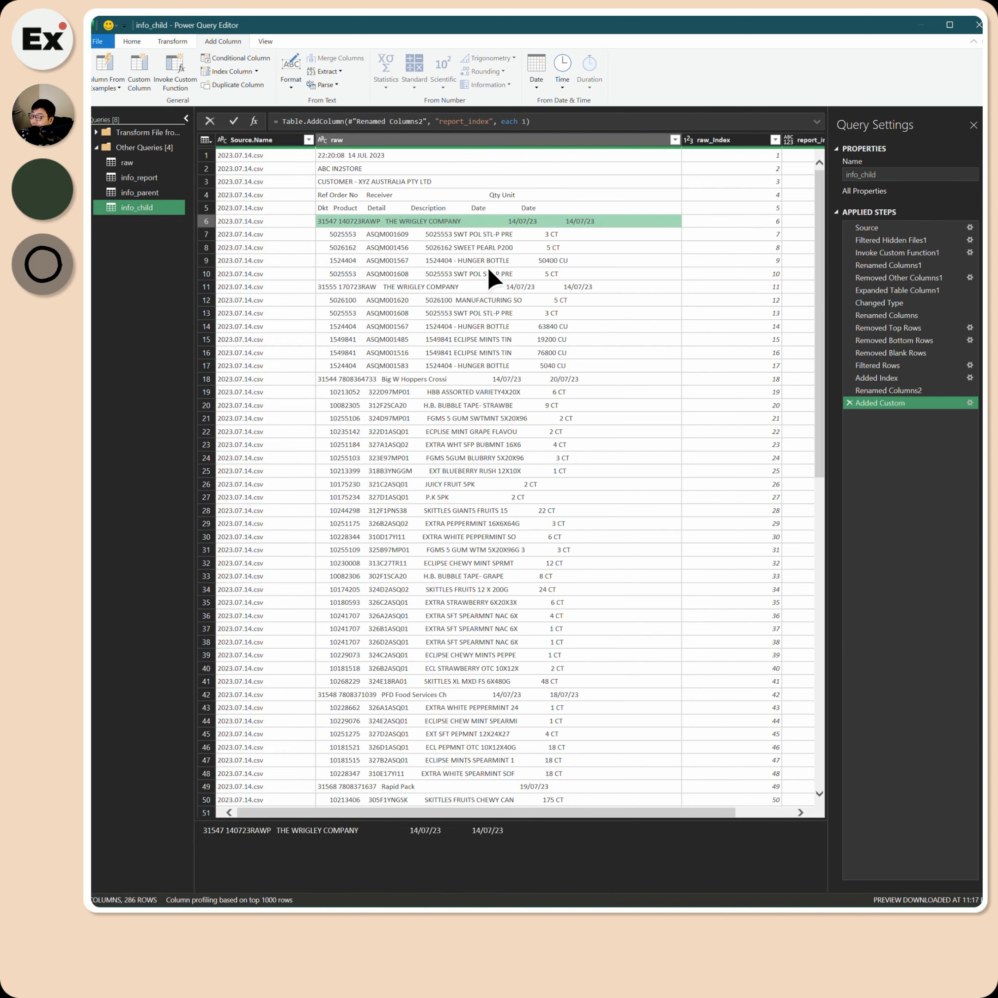
pyautogui.hscroll(3, 511, 799)
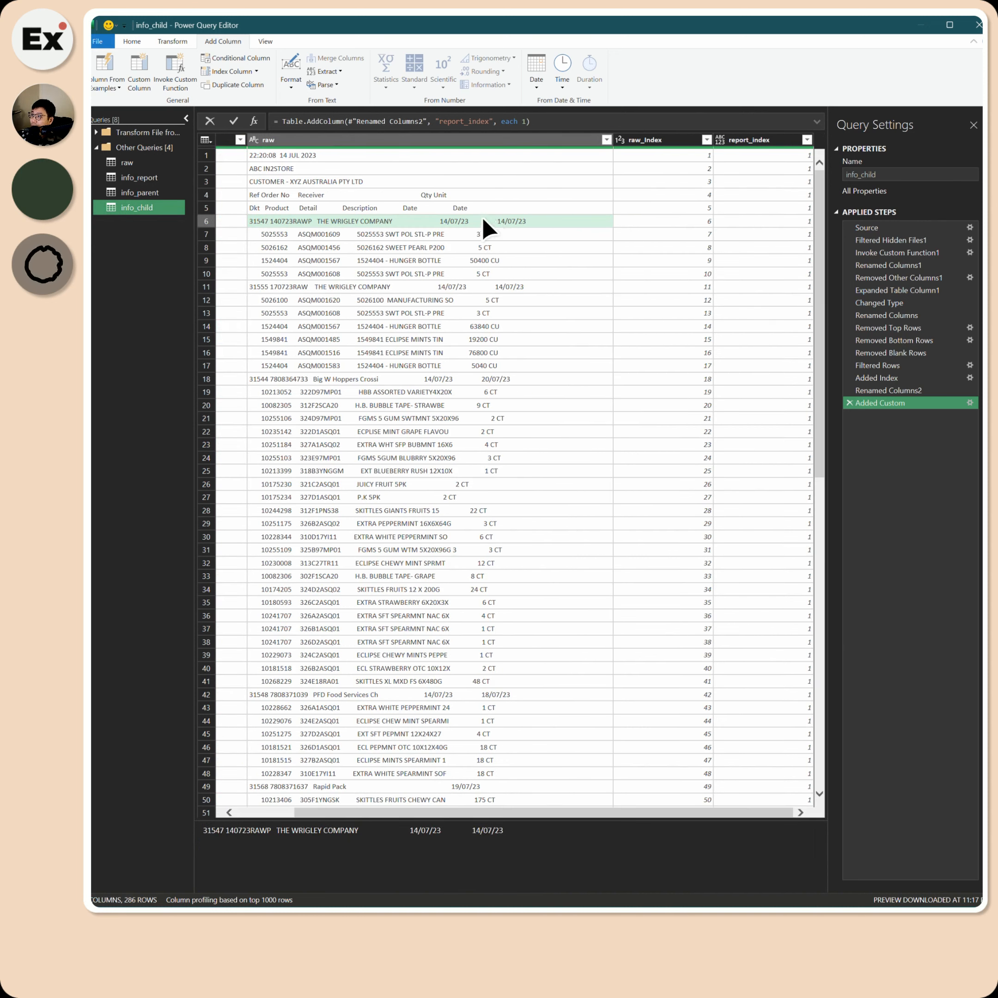
pyautogui.click(153, 193)
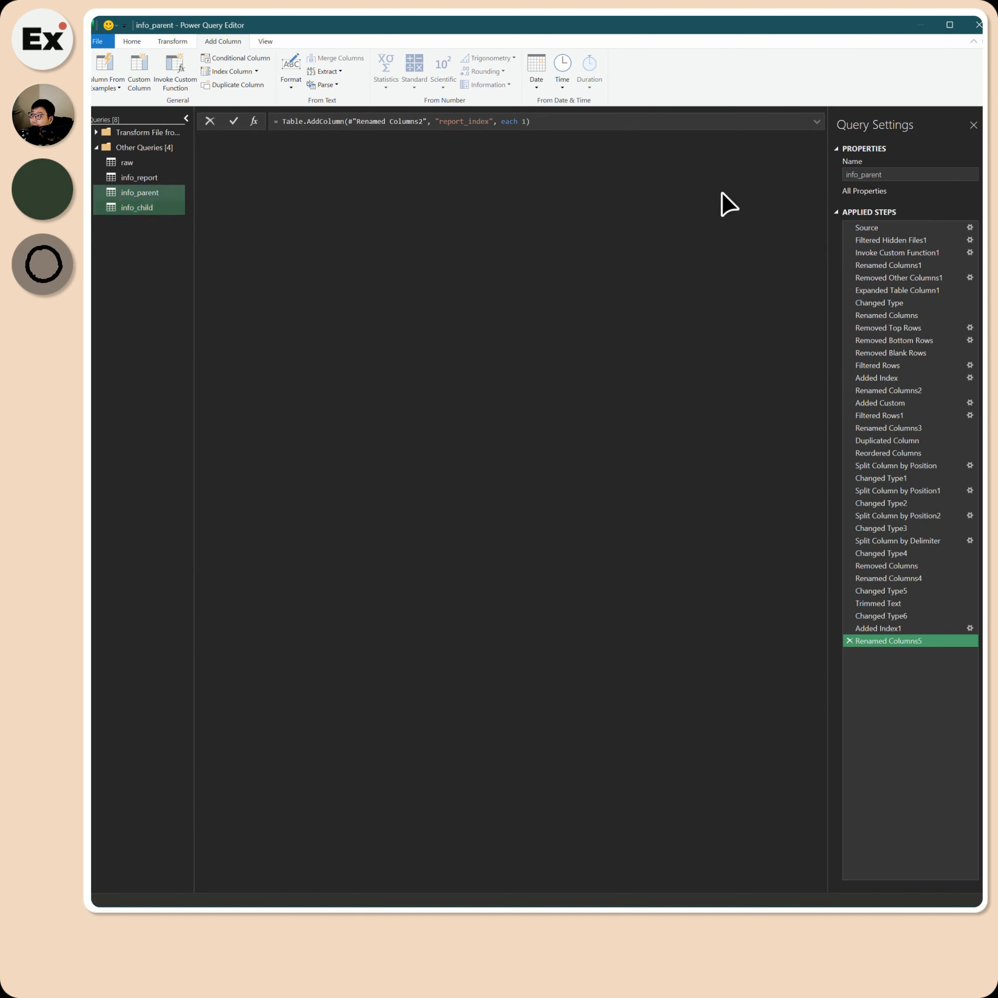
pyautogui.click(373, 247)
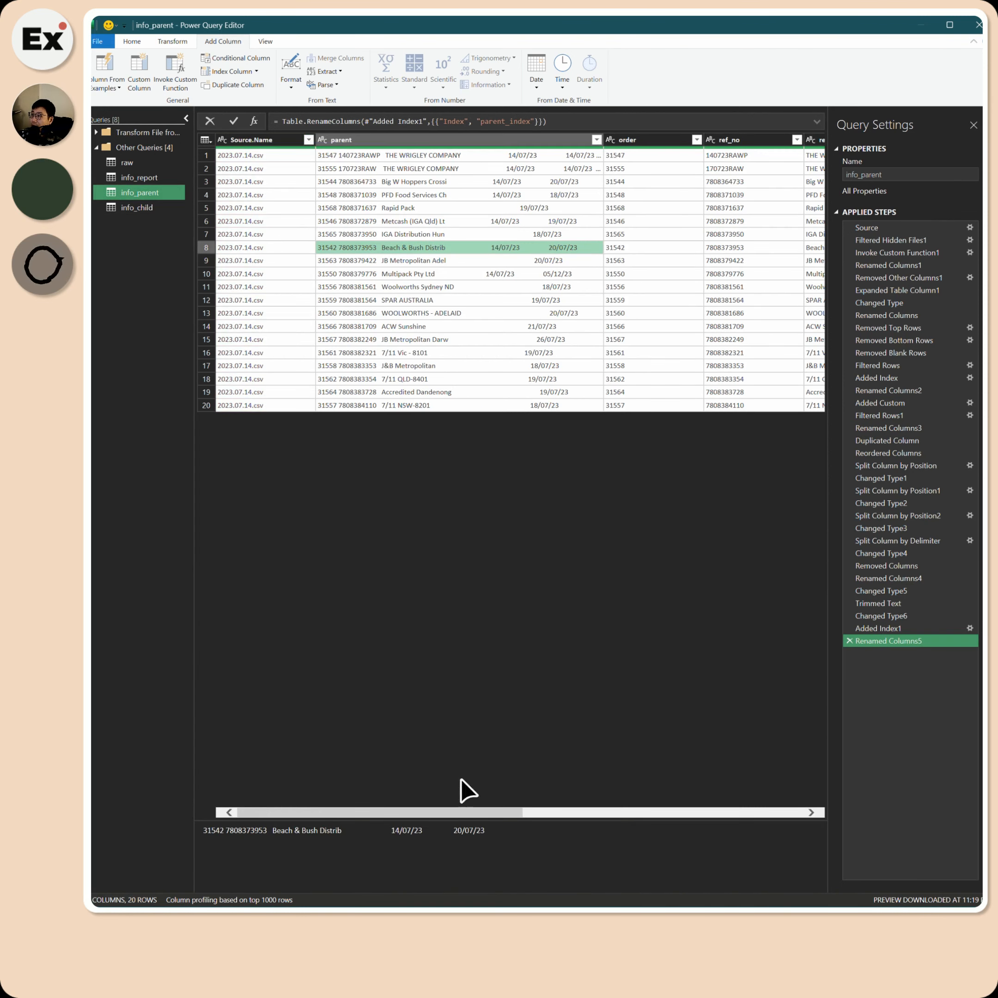
pyautogui.moveTo(446, 811); pyautogui.dragTo(776, 810)
pyautogui.click(137, 207)
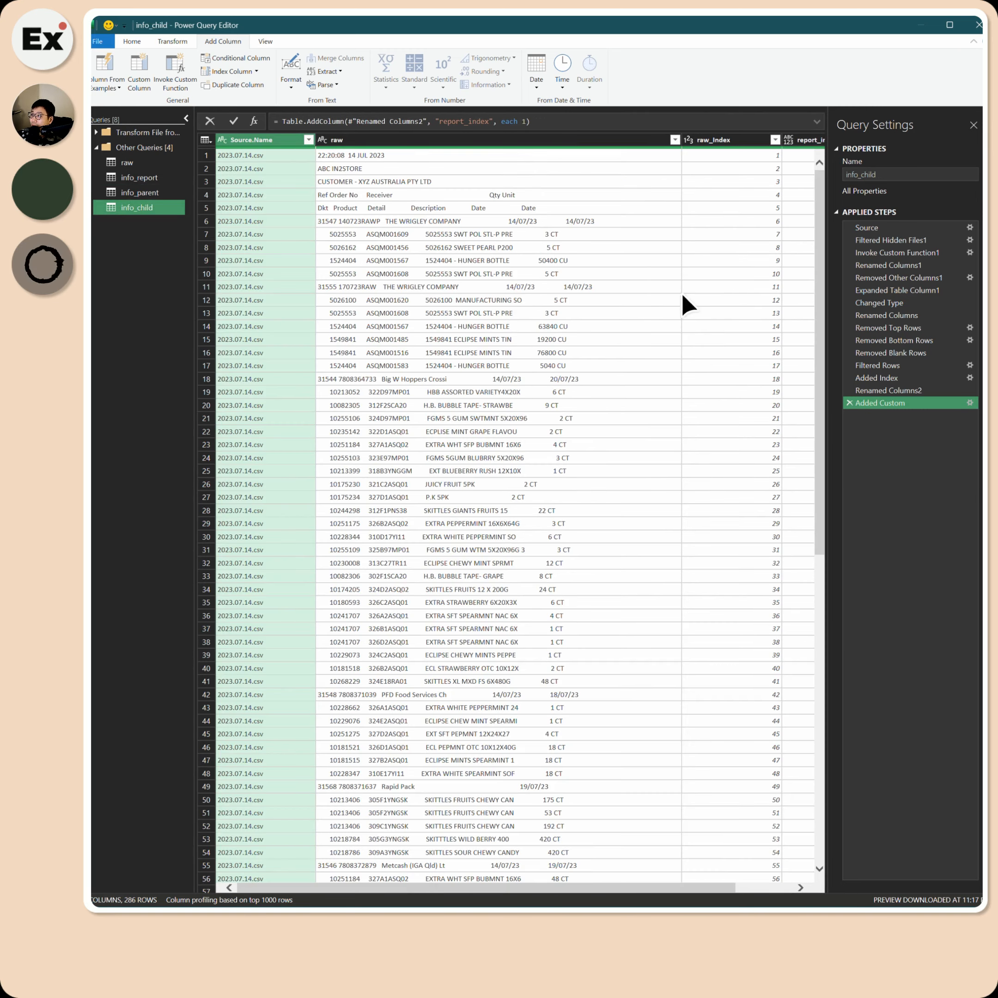
pyautogui.click(511, 297)
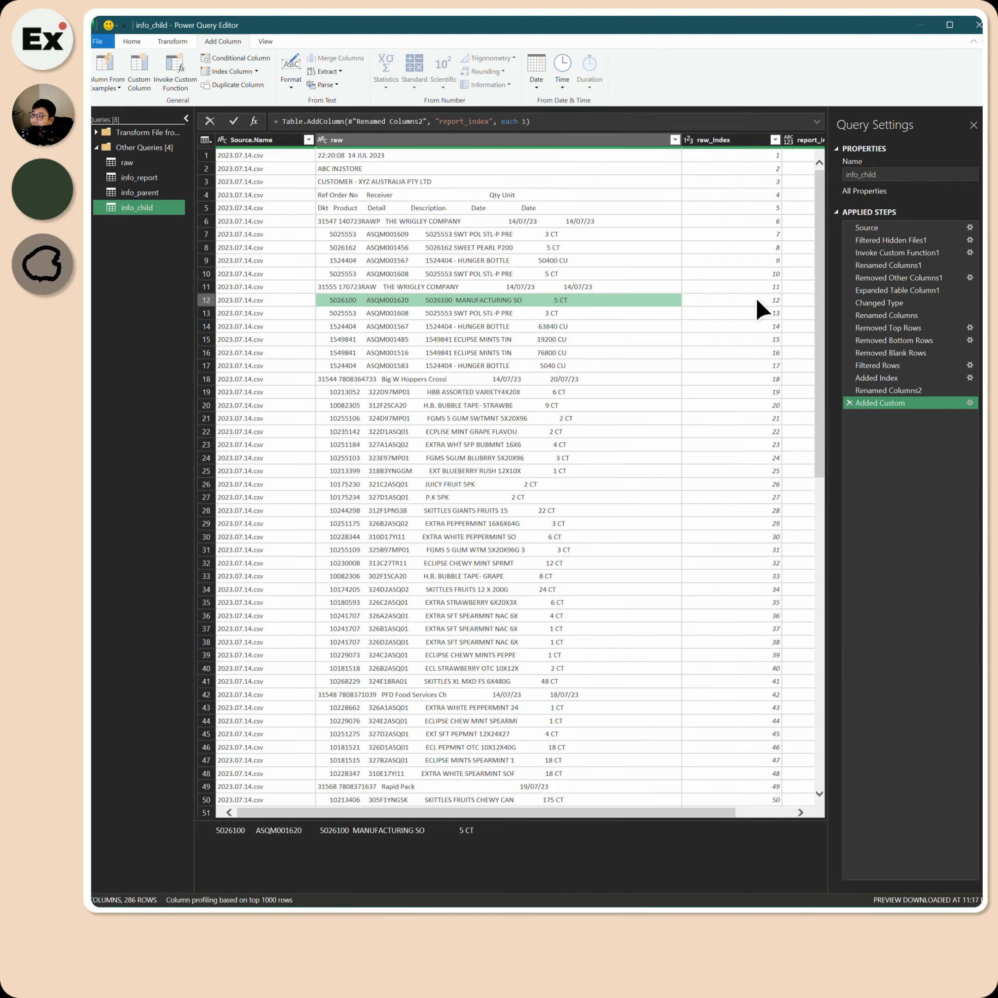
pyautogui.moveTo(524, 812); pyautogui.dragTo(651, 818)
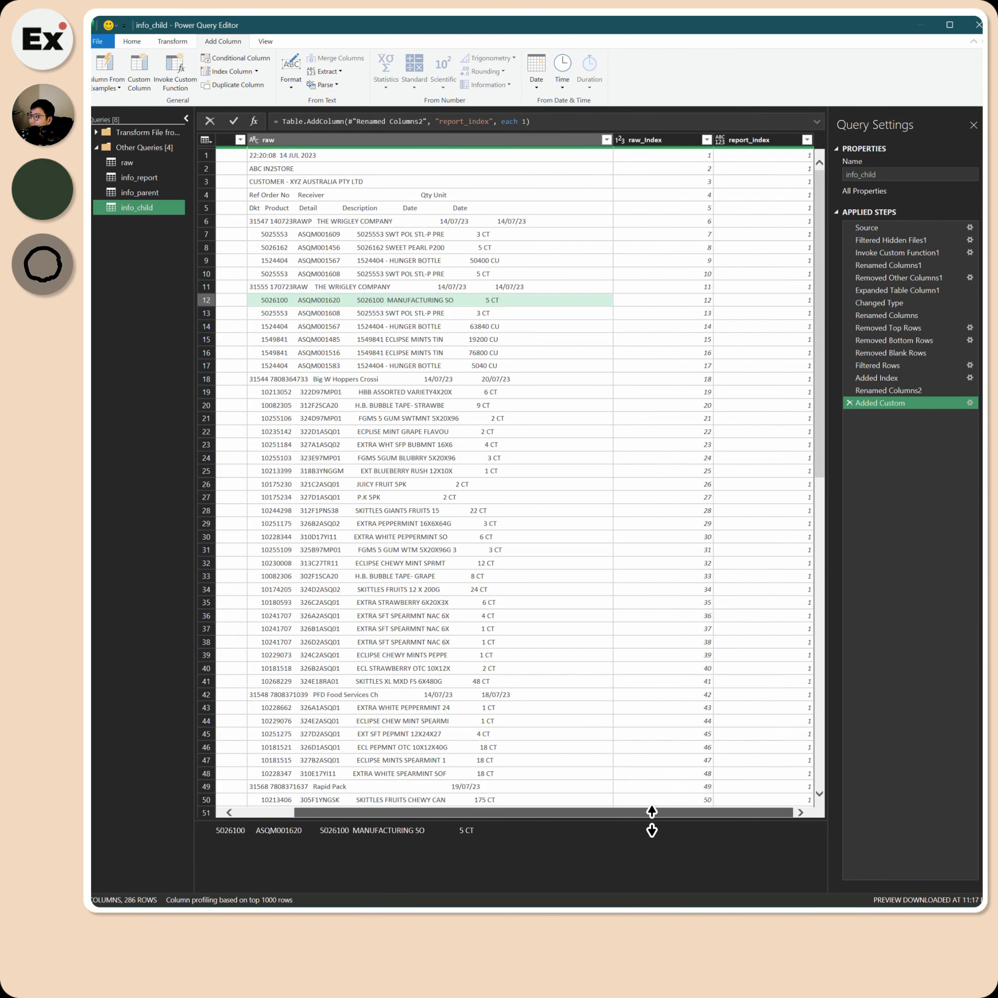
# Merge info_parent into info_child with a left outer join, matching the raw column to the parent column.
pyautogui.click(160, 41)
pyautogui.click(129, 41)
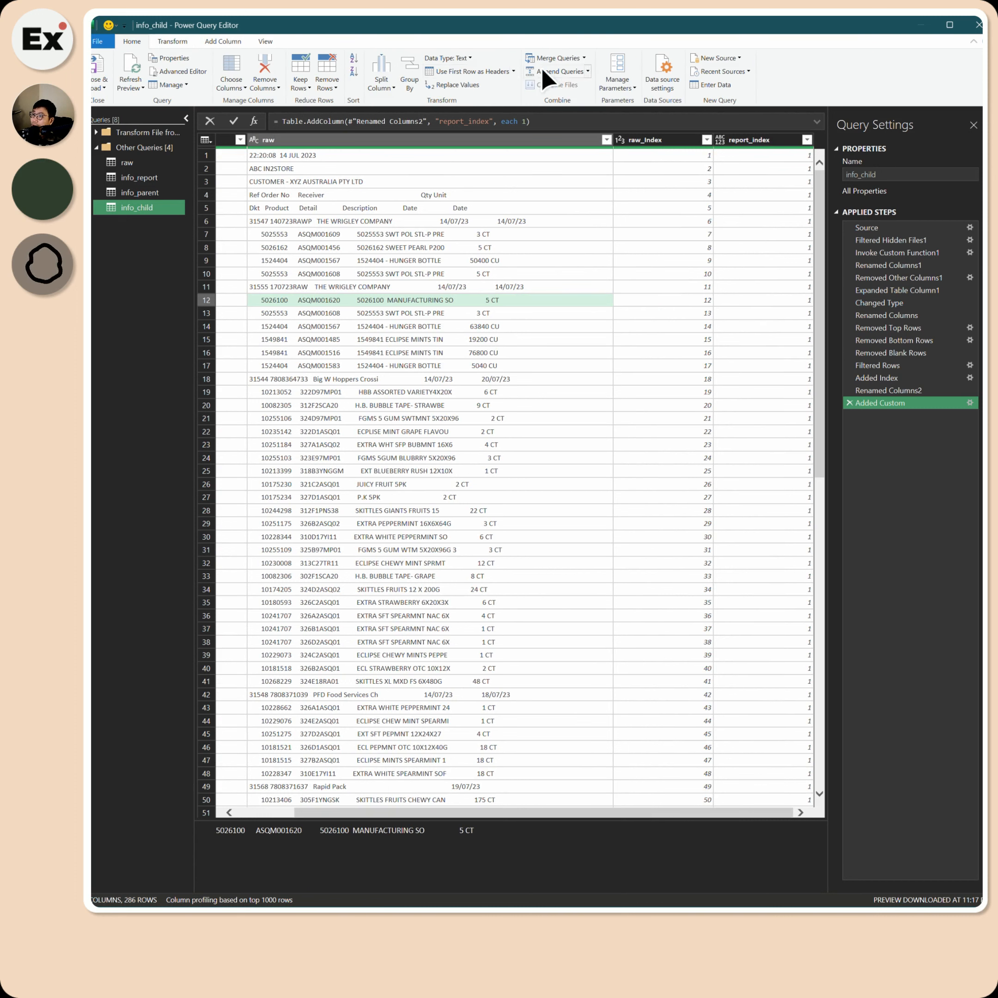
pyautogui.click(555, 58)
pyautogui.click(541, 584)
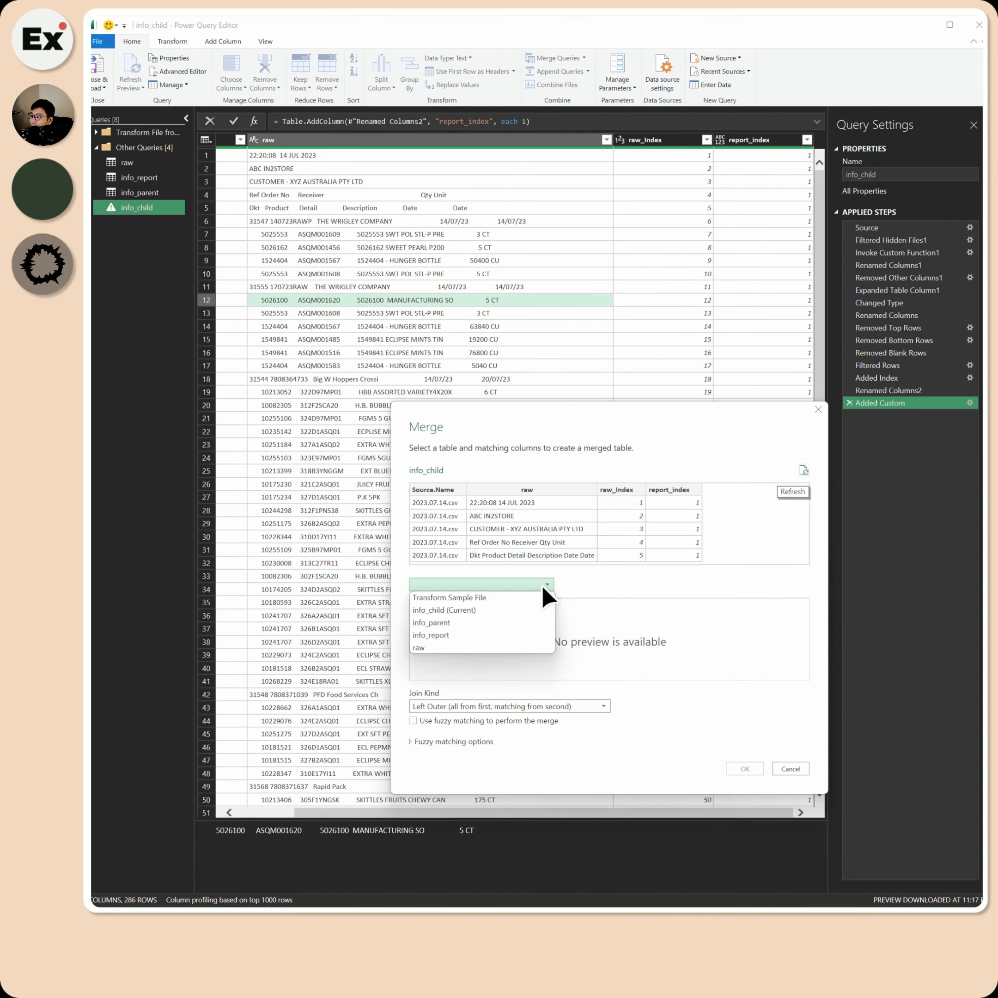
pyautogui.click(449, 623)
pyautogui.click(537, 487)
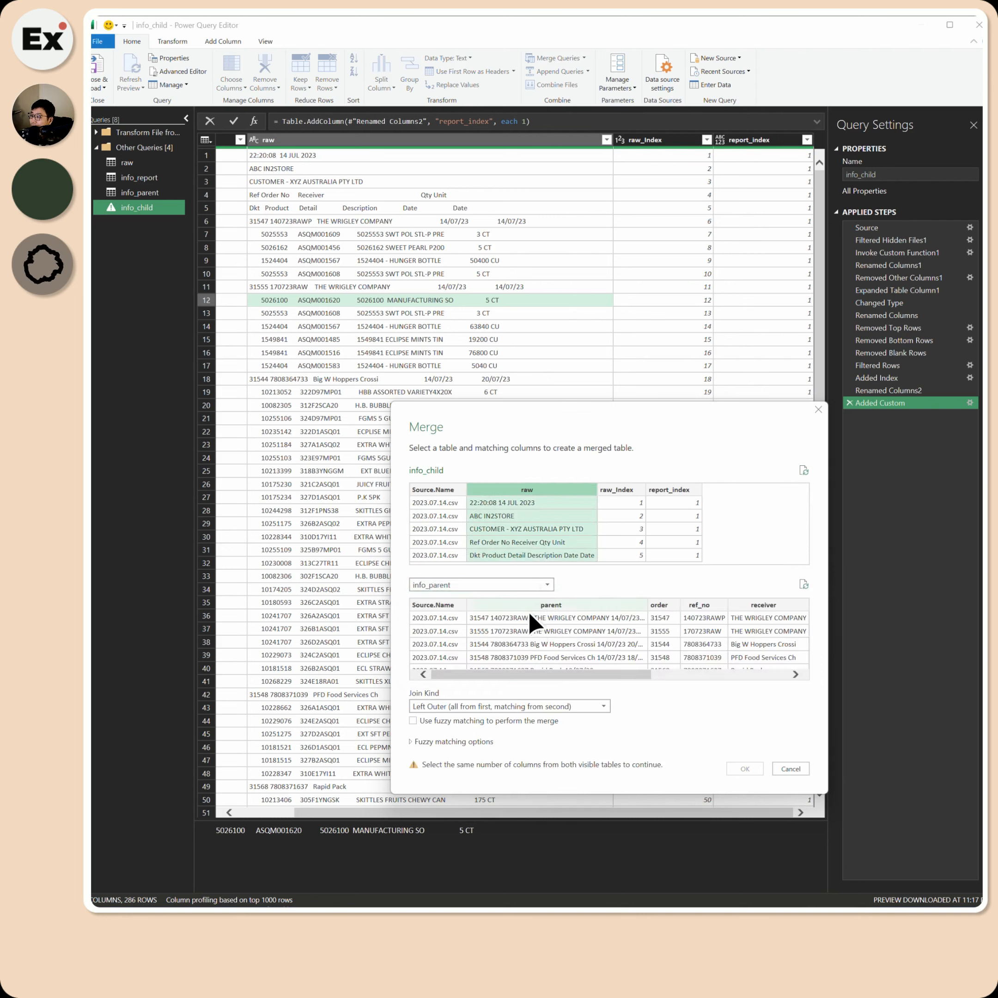
pyautogui.click(539, 616)
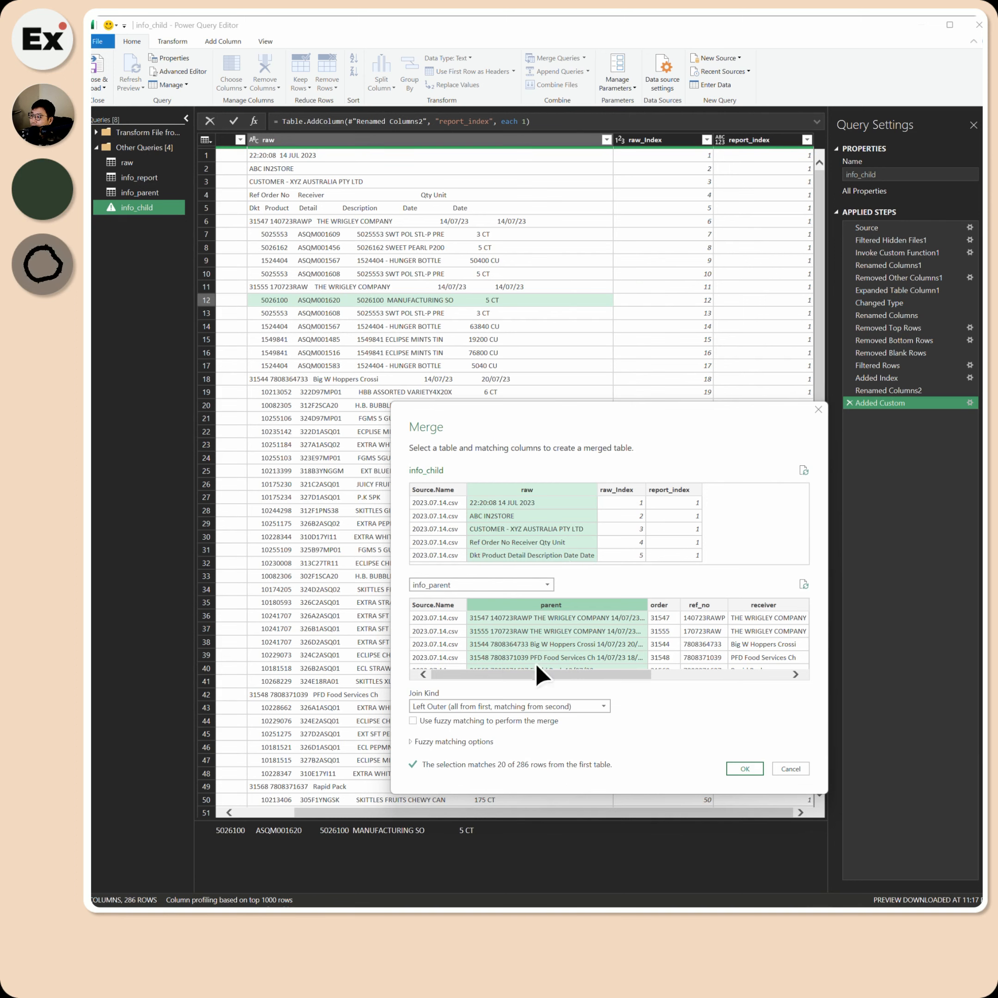
pyautogui.moveTo(534, 673); pyautogui.dragTo(349, 499)
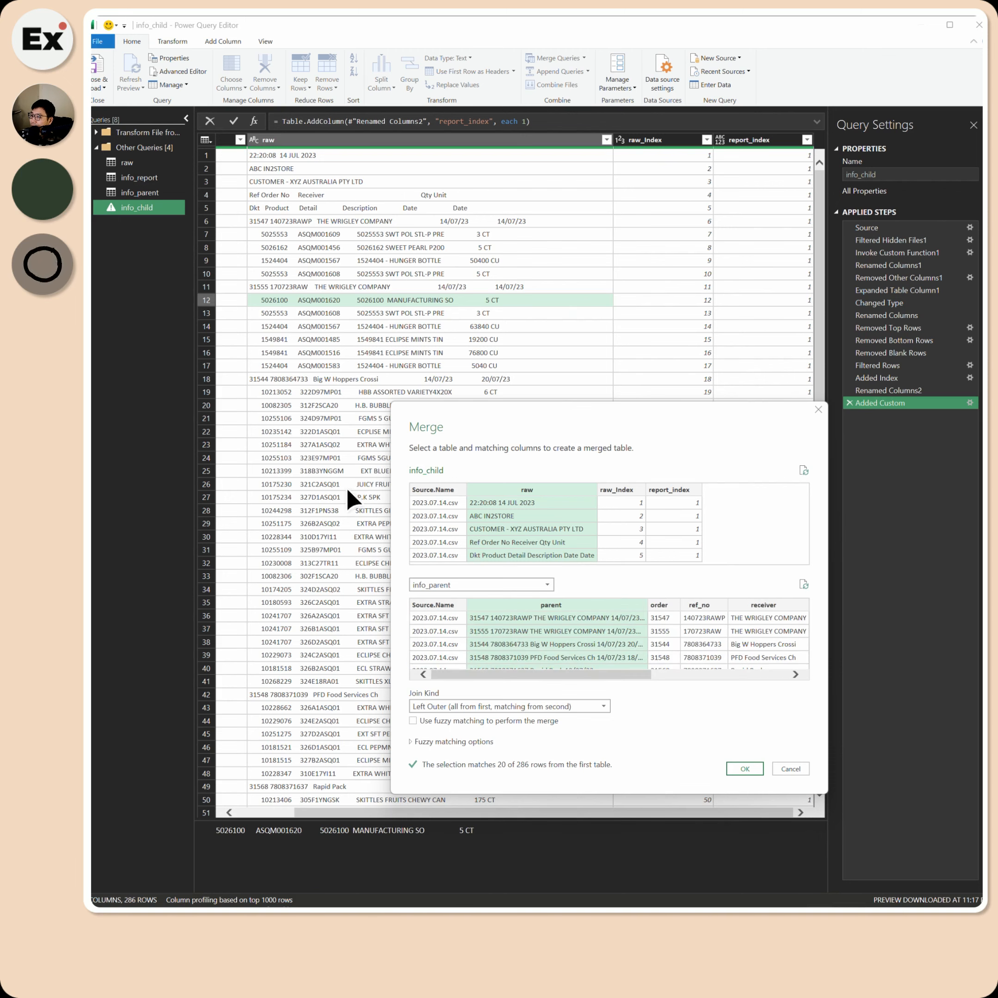
pyautogui.click(745, 768)
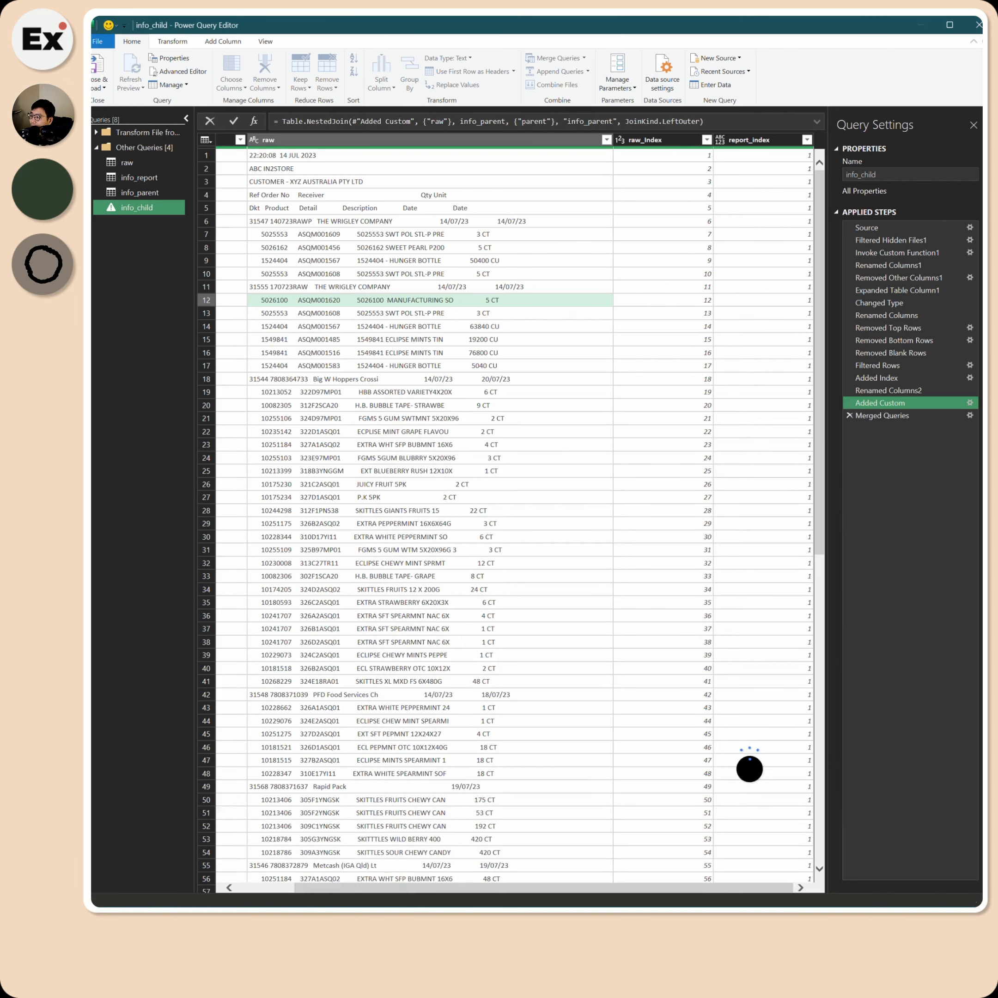
# Expand the merged info_parent column to parent_index only, without using the original column name as prefix.
pyautogui.click(806, 139)
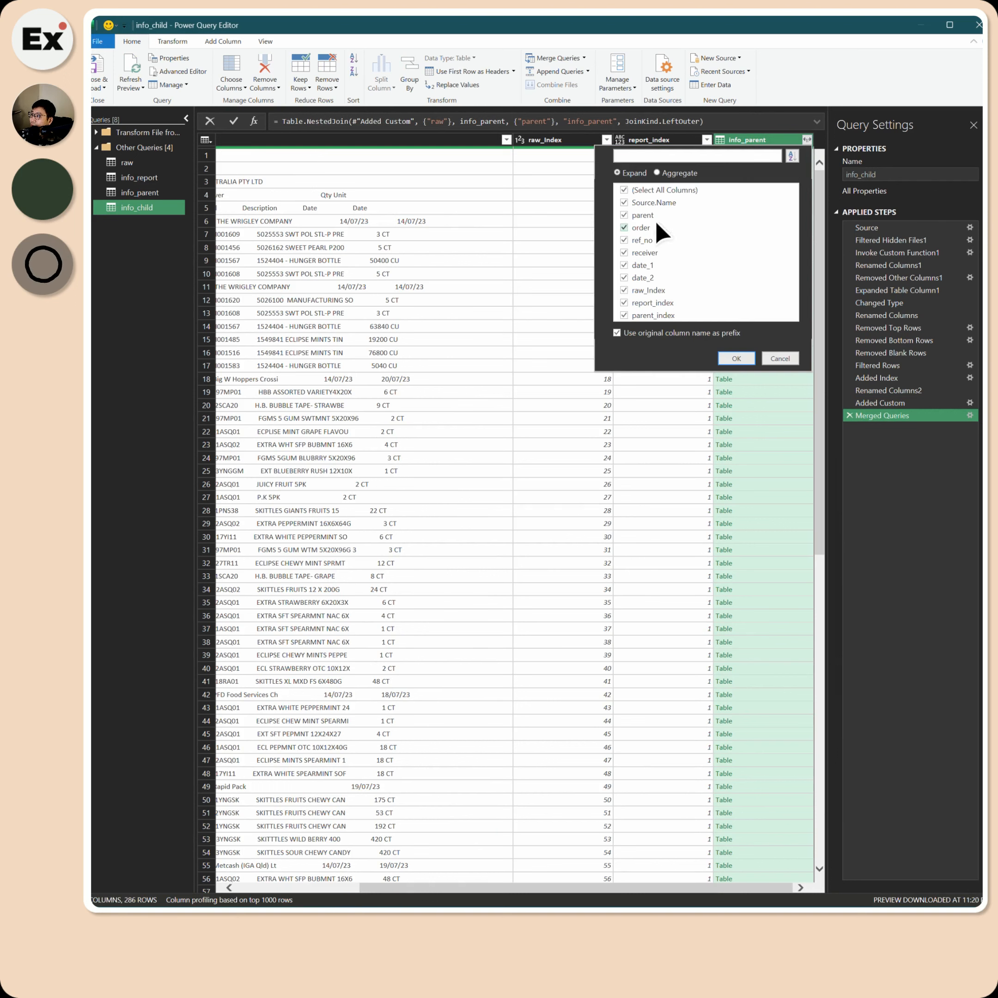
pyautogui.click(623, 187)
pyautogui.click(624, 315)
pyautogui.click(617, 332)
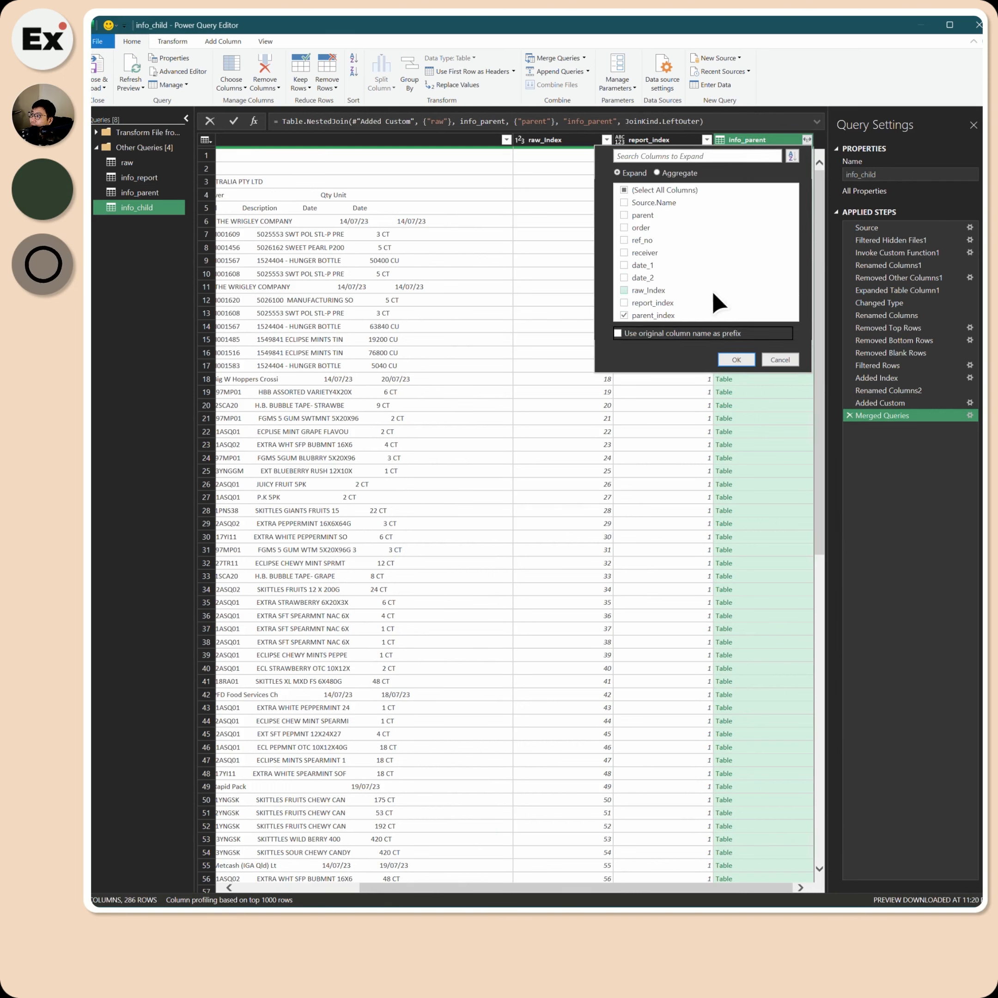
pyautogui.click(739, 361)
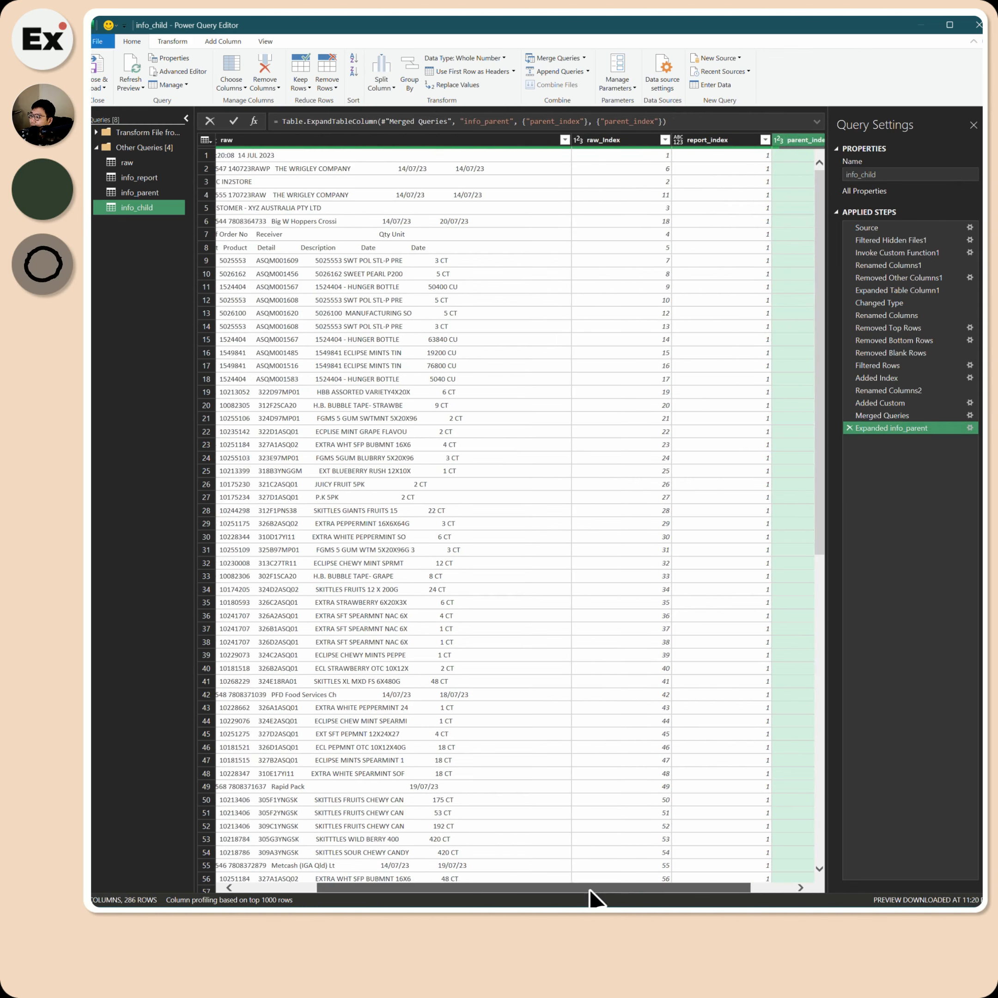
pyautogui.moveTo(569, 891); pyautogui.dragTo(523, 882)
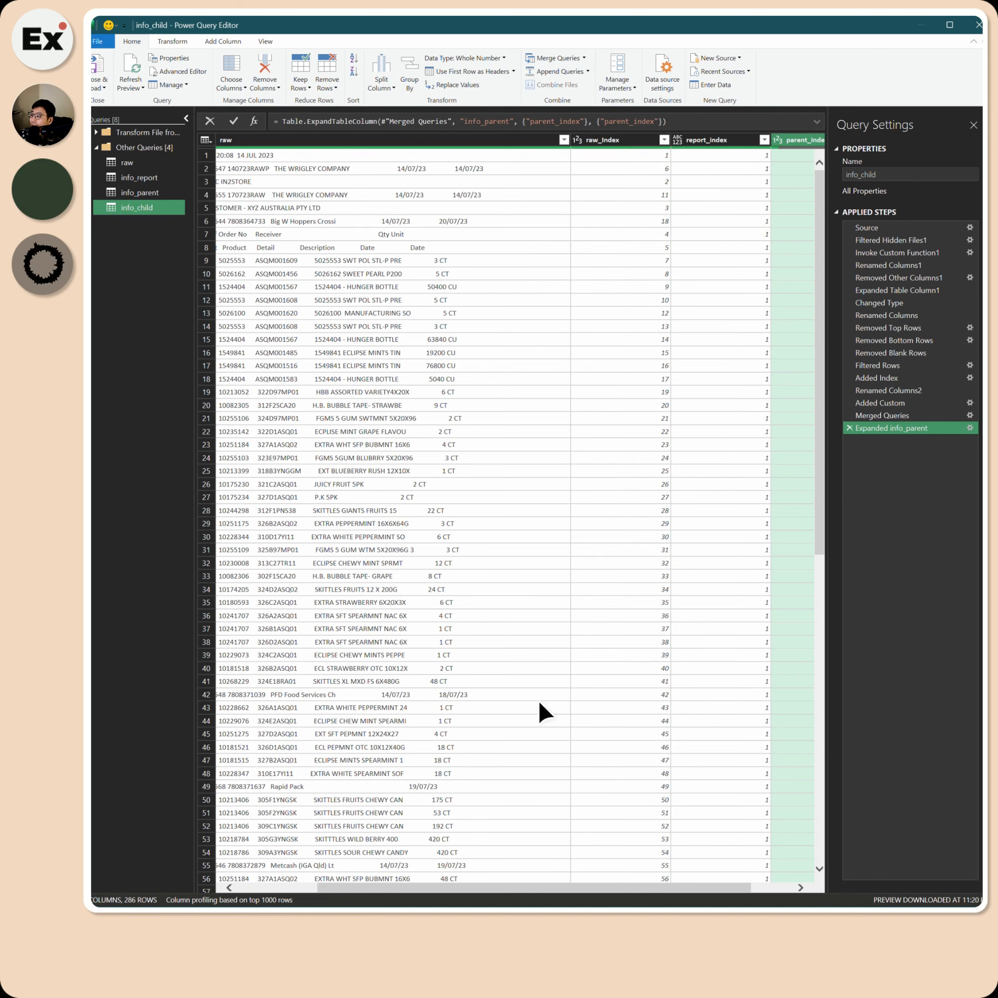
# Narrow the raw column and compare the parent order rows with their parent_index values.
pyautogui.moveTo(570, 139); pyautogui.dragTo(512, 140)
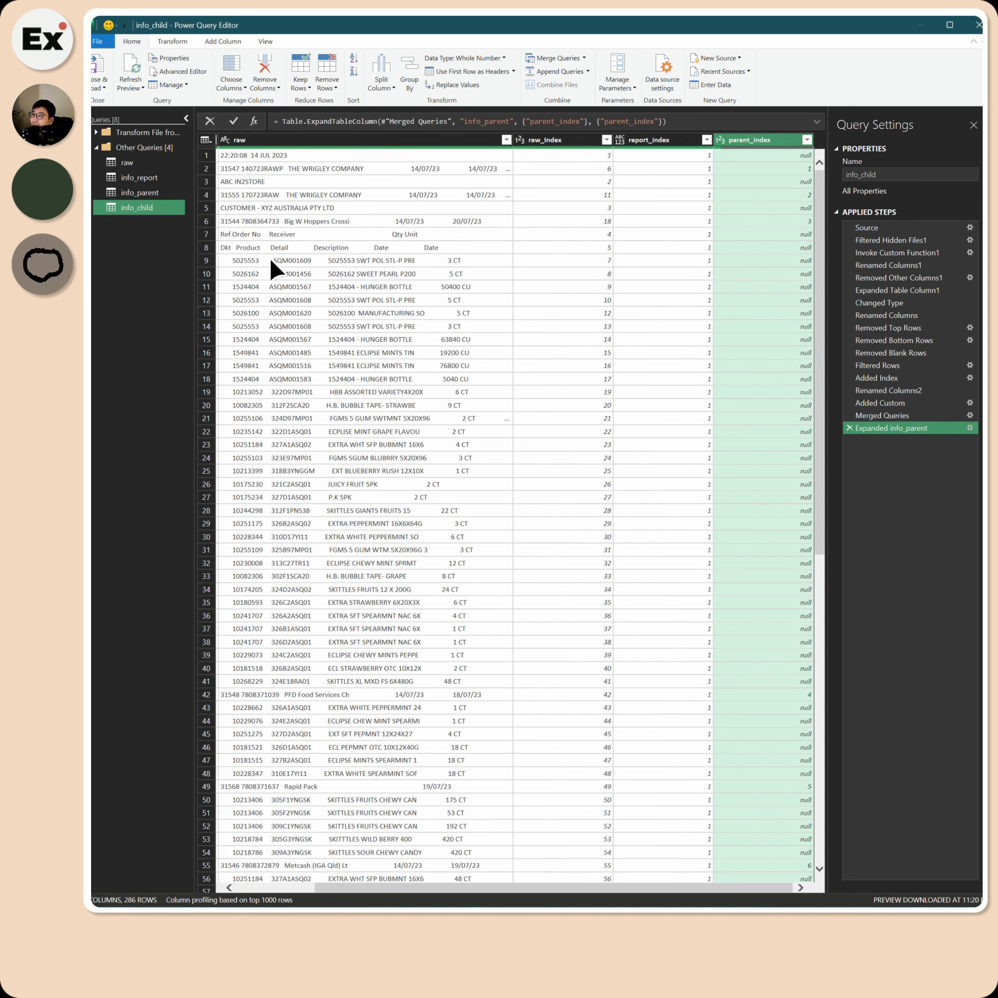
pyautogui.click(475, 882)
pyautogui.click(285, 710)
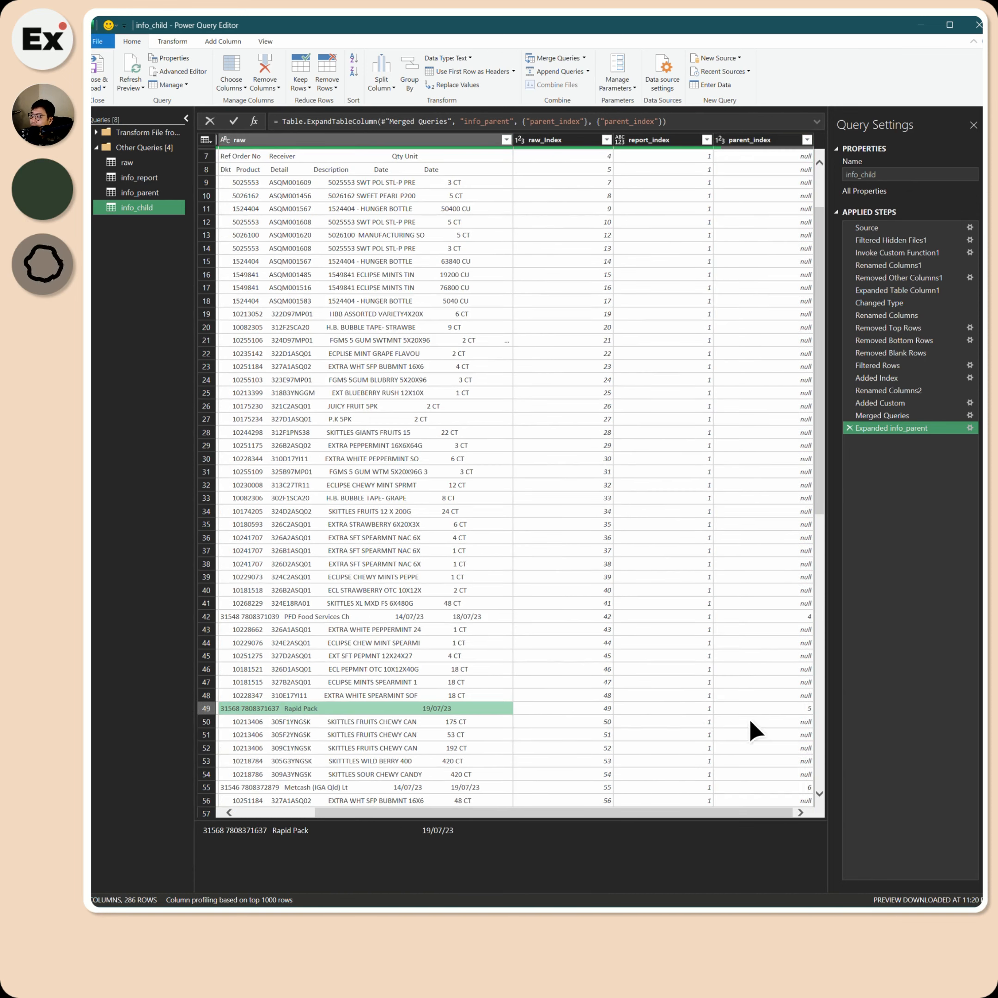
pyautogui.click(803, 712)
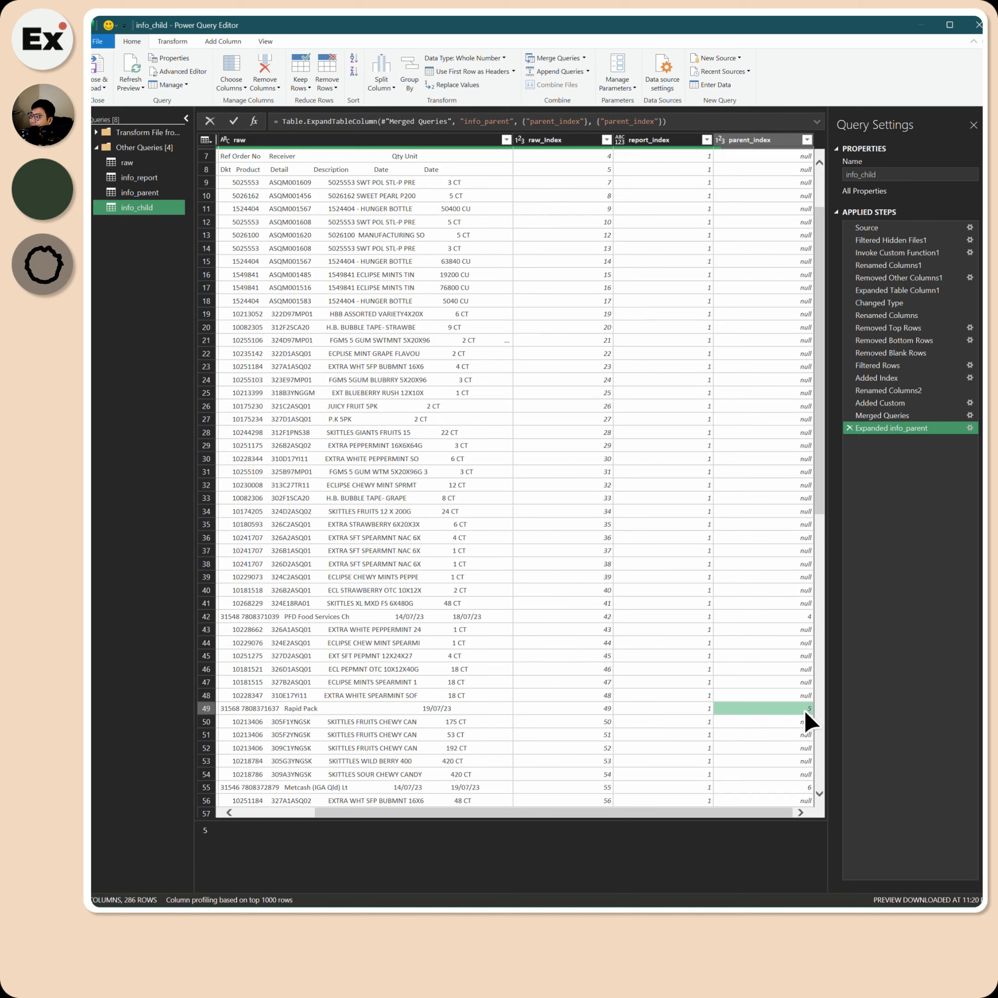
pyautogui.click(332, 616)
pyautogui.click(756, 616)
pyautogui.scroll(2, 322, 381)
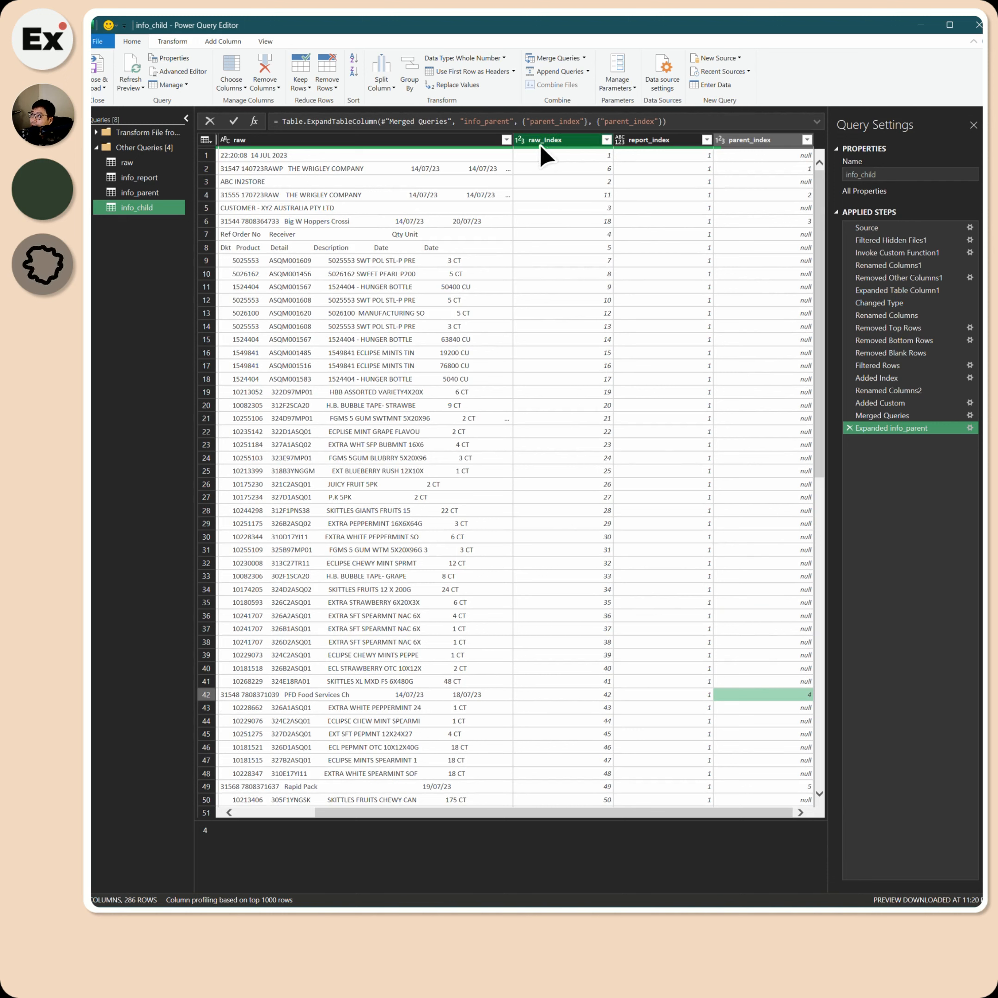
# Sort info_child by raw_index in ascending order.
pyautogui.click(606, 139)
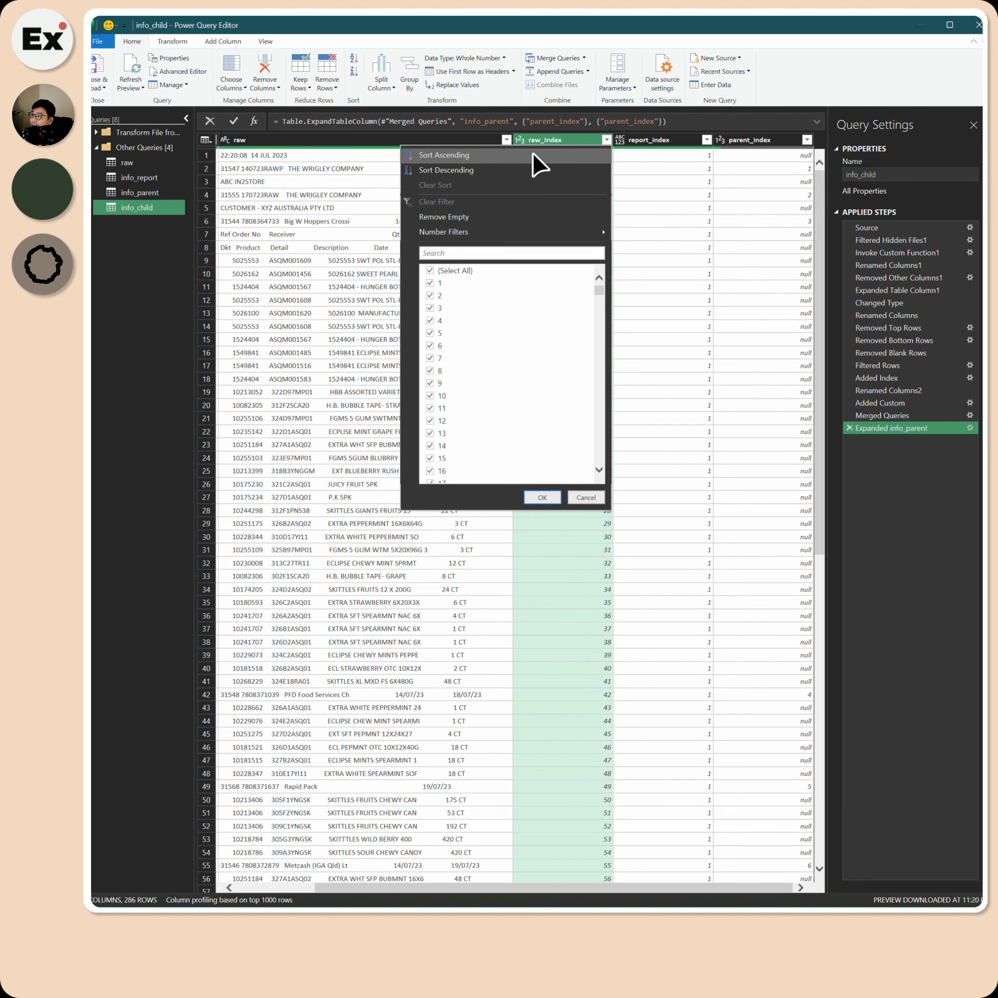
pyautogui.click(538, 155)
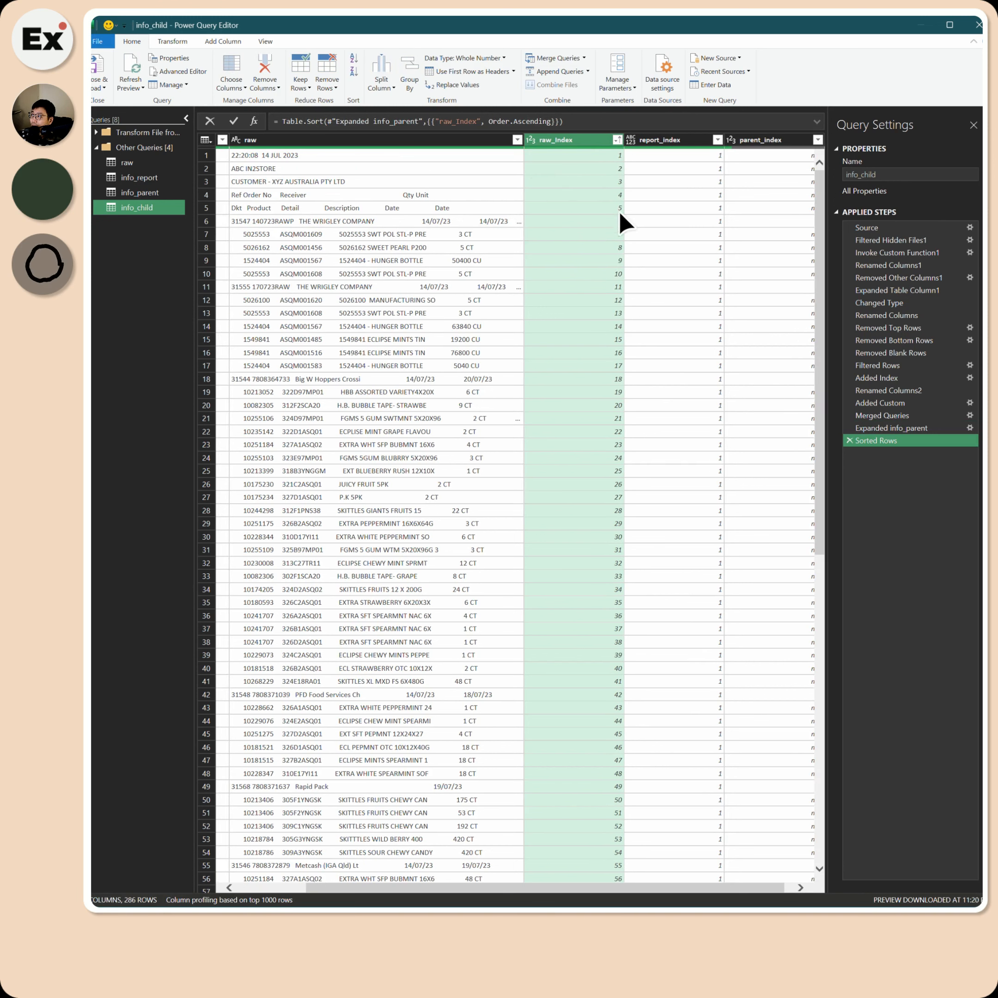
pyautogui.moveTo(651, 888); pyautogui.dragTo(675, 889)
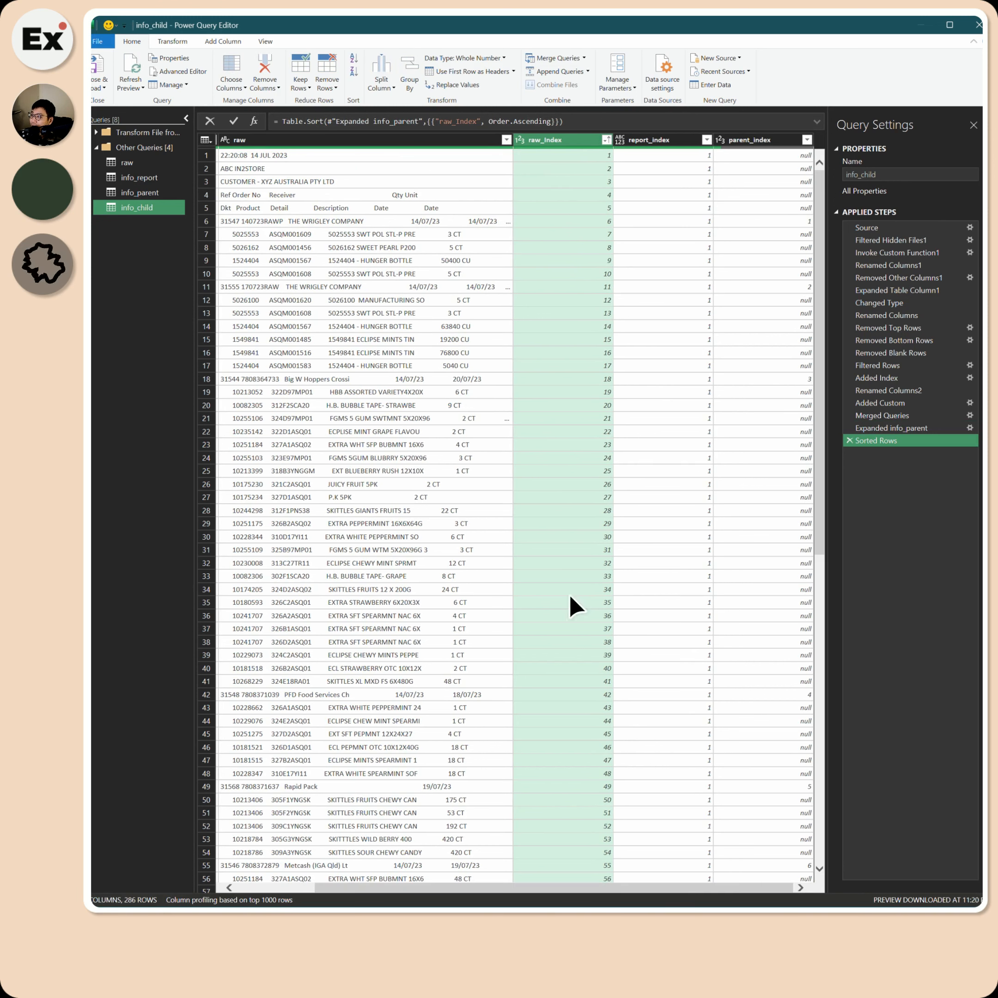
# Examine the first two parent orders and their product rows, comparing their parent_index values.
pyautogui.click(793, 220)
pyautogui.click(209, 221)
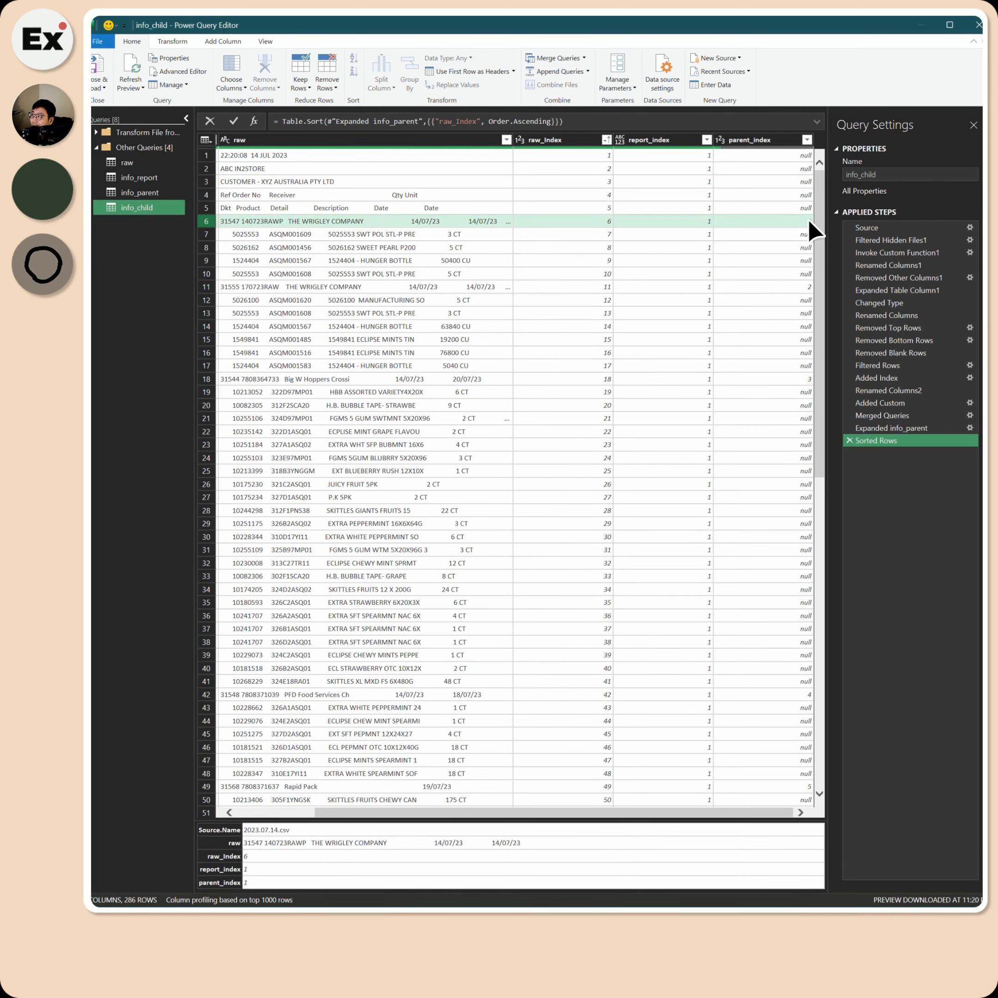
pyautogui.click(210, 234)
pyautogui.click(208, 247)
pyautogui.click(208, 260)
pyautogui.click(208, 274)
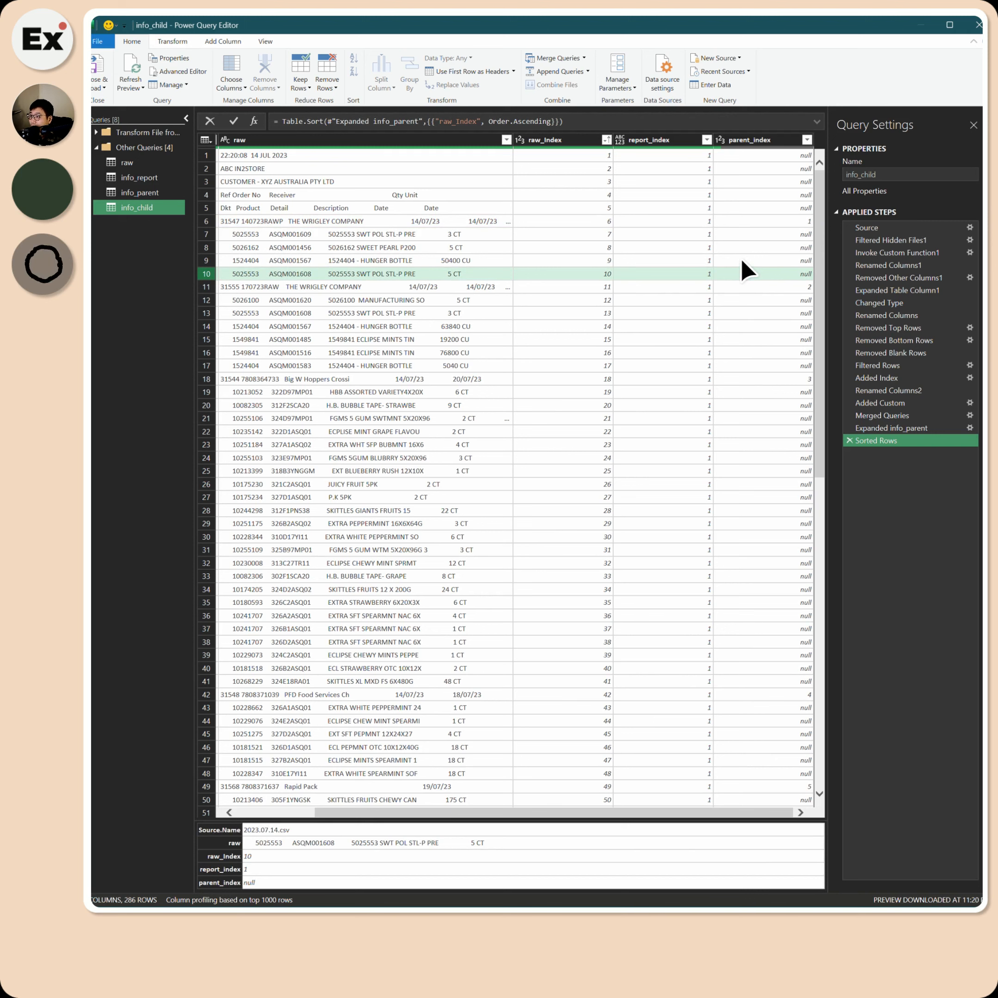
pyautogui.click(208, 286)
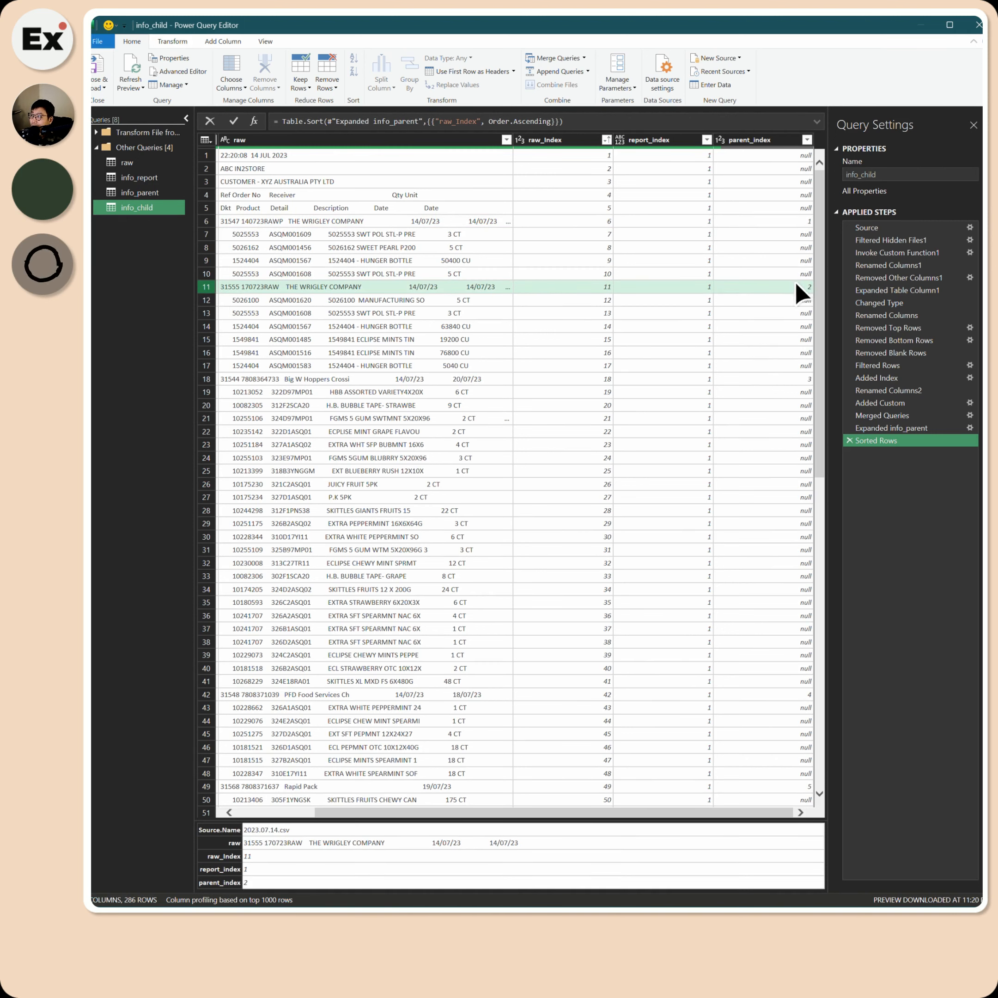
pyautogui.click(207, 300)
pyautogui.click(207, 313)
pyautogui.click(207, 327)
pyautogui.click(207, 339)
pyautogui.click(206, 352)
pyautogui.click(207, 365)
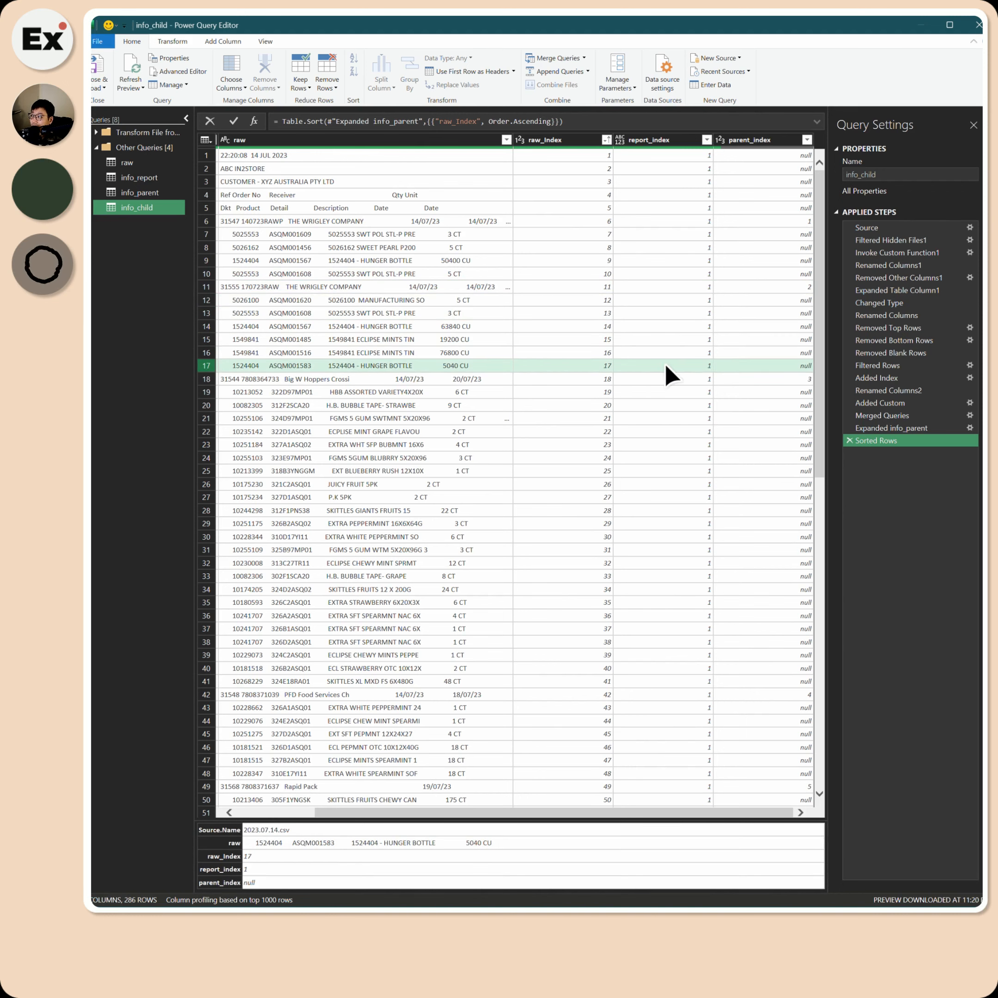
# Fill the parent_index column down so blank rows take the value of the parent row above.
pyautogui.click(770, 152)
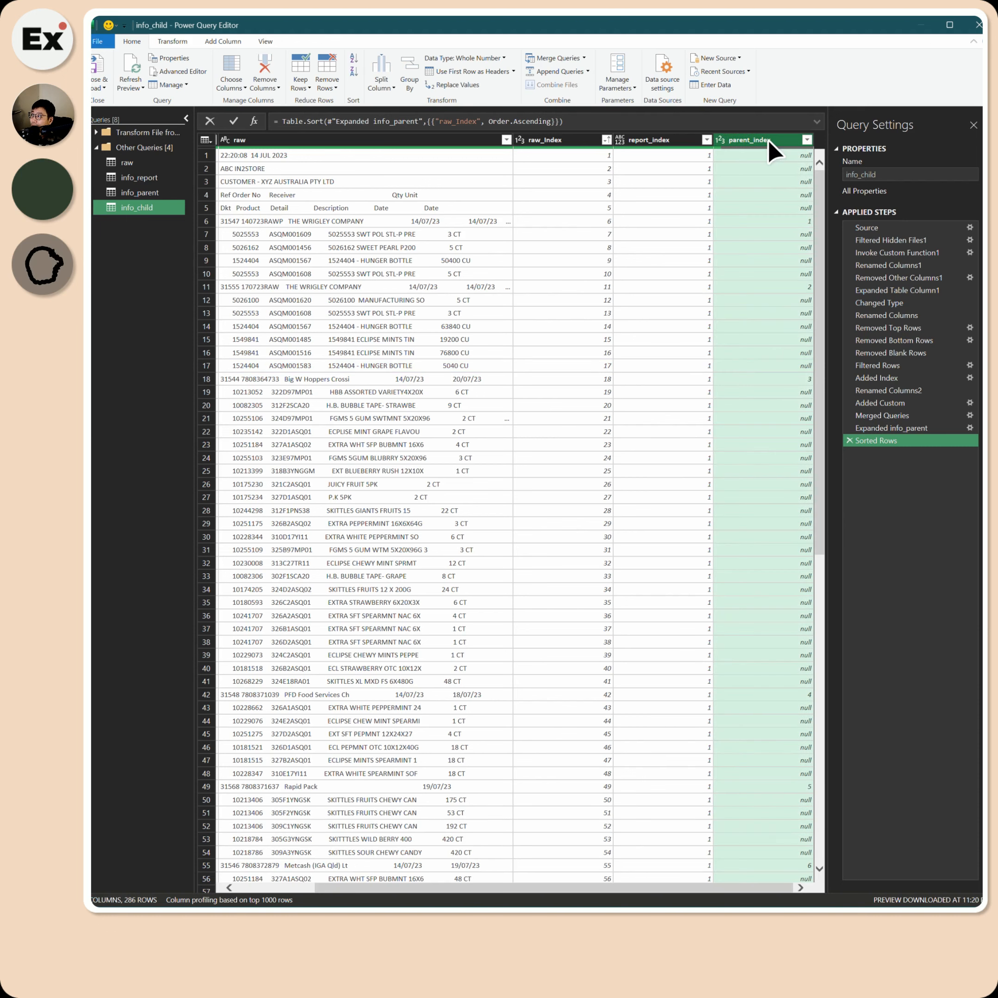
pyautogui.rightClick(772, 151)
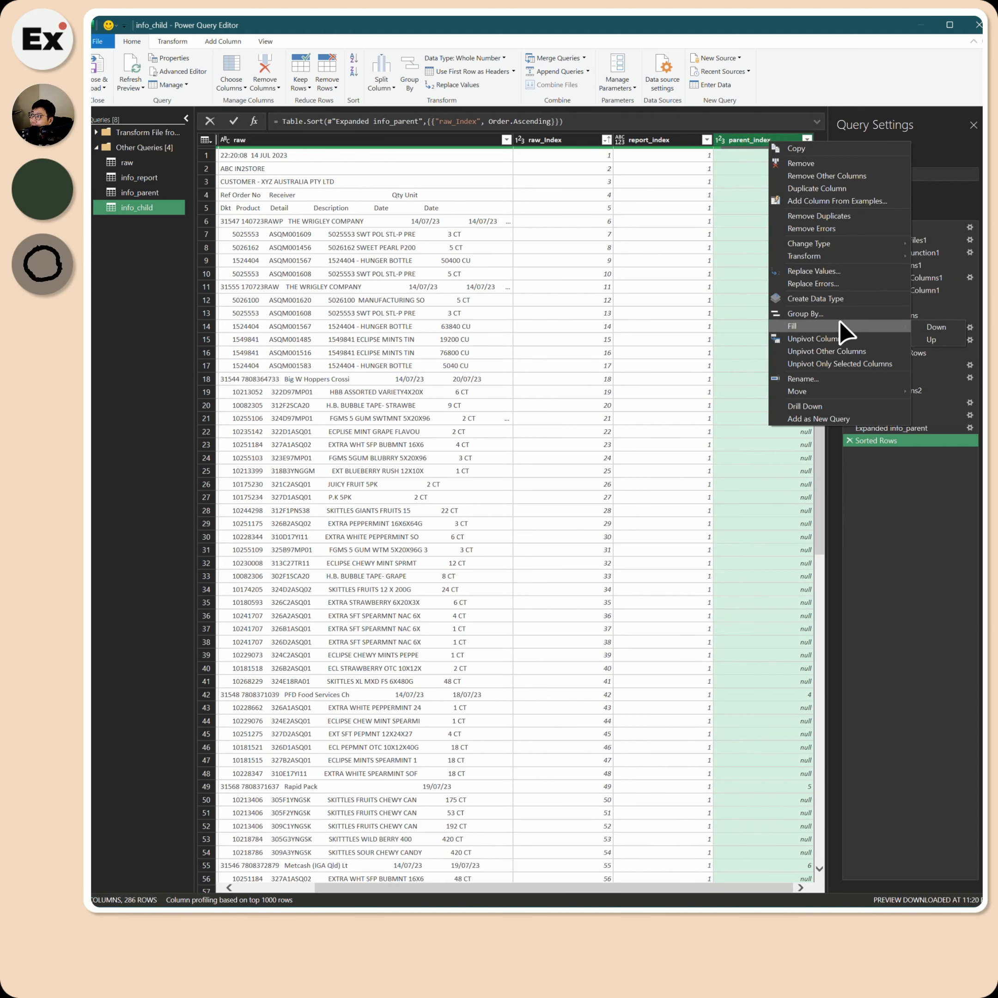
pyautogui.moveTo(844, 326)
pyautogui.click(944, 327)
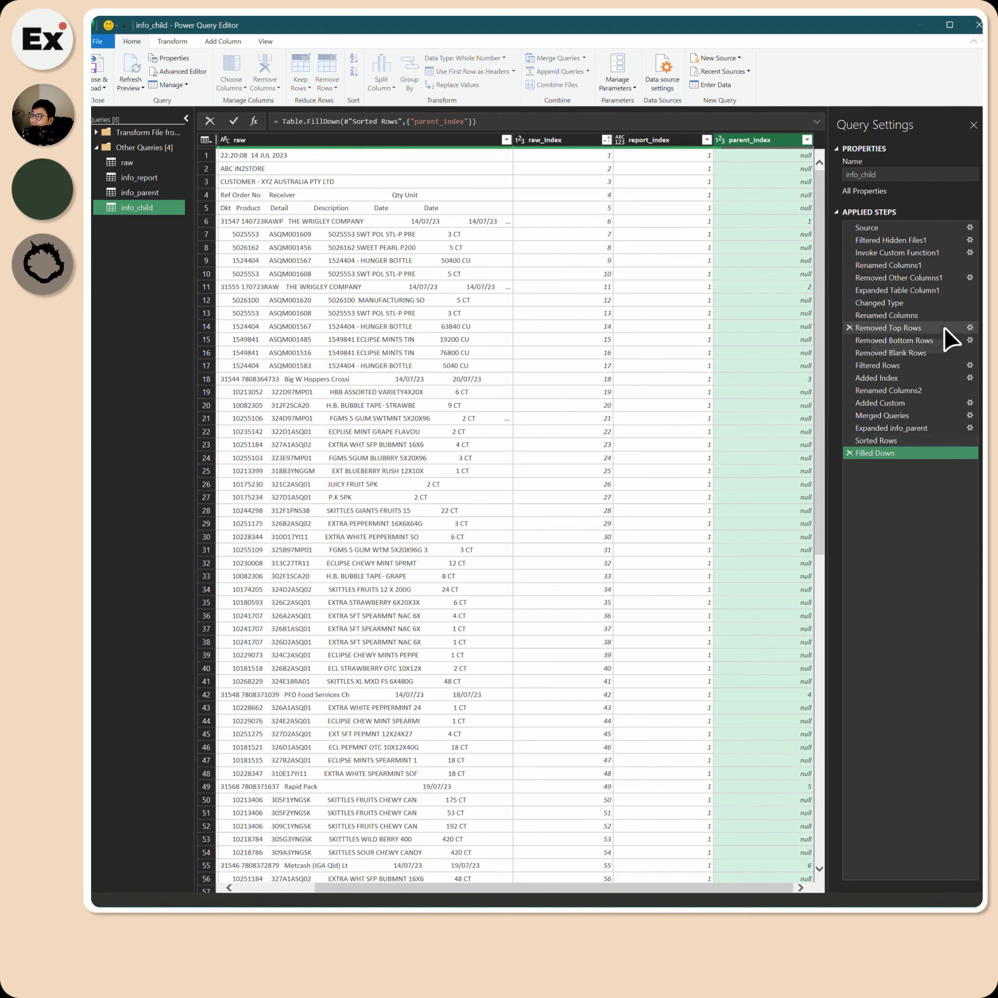
# Check the filled parent_index values on the product rows beneath the first two parent orders.
pyautogui.click(212, 221)
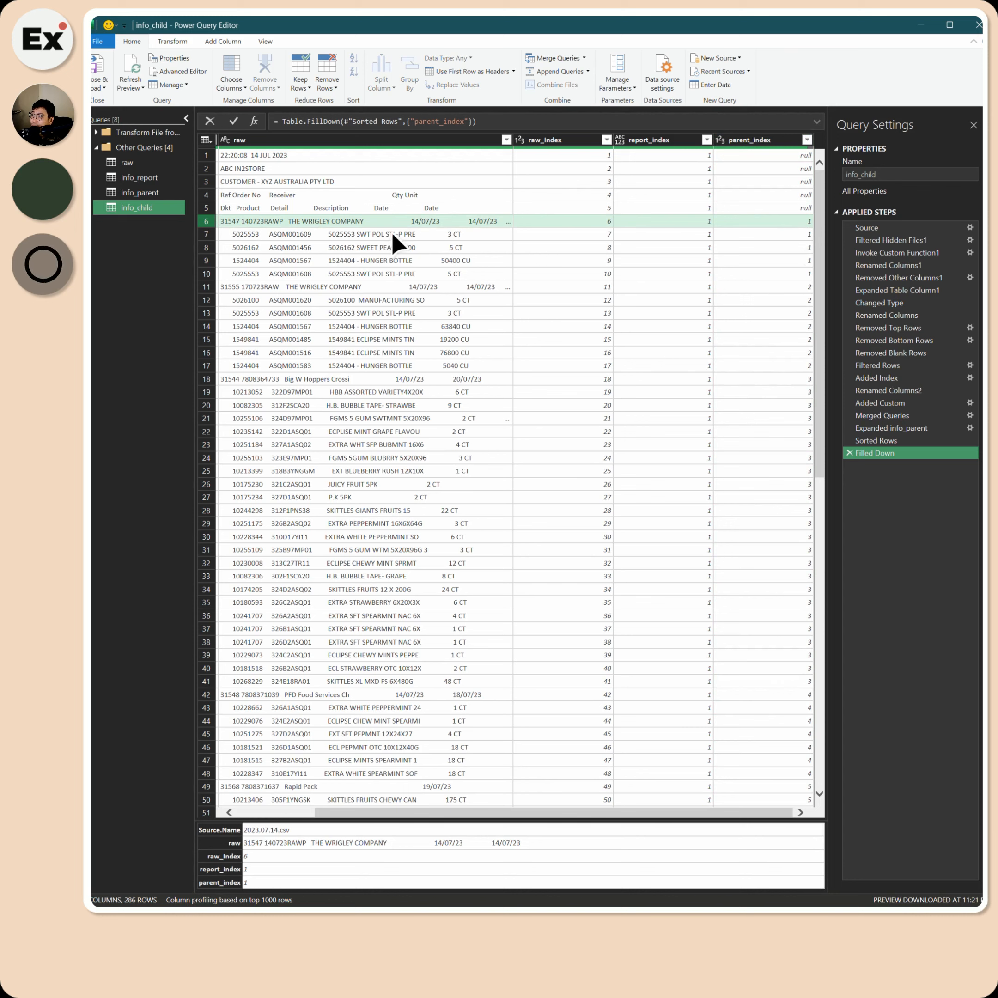
pyautogui.click(203, 234)
pyautogui.click(202, 260)
pyautogui.click(199, 275)
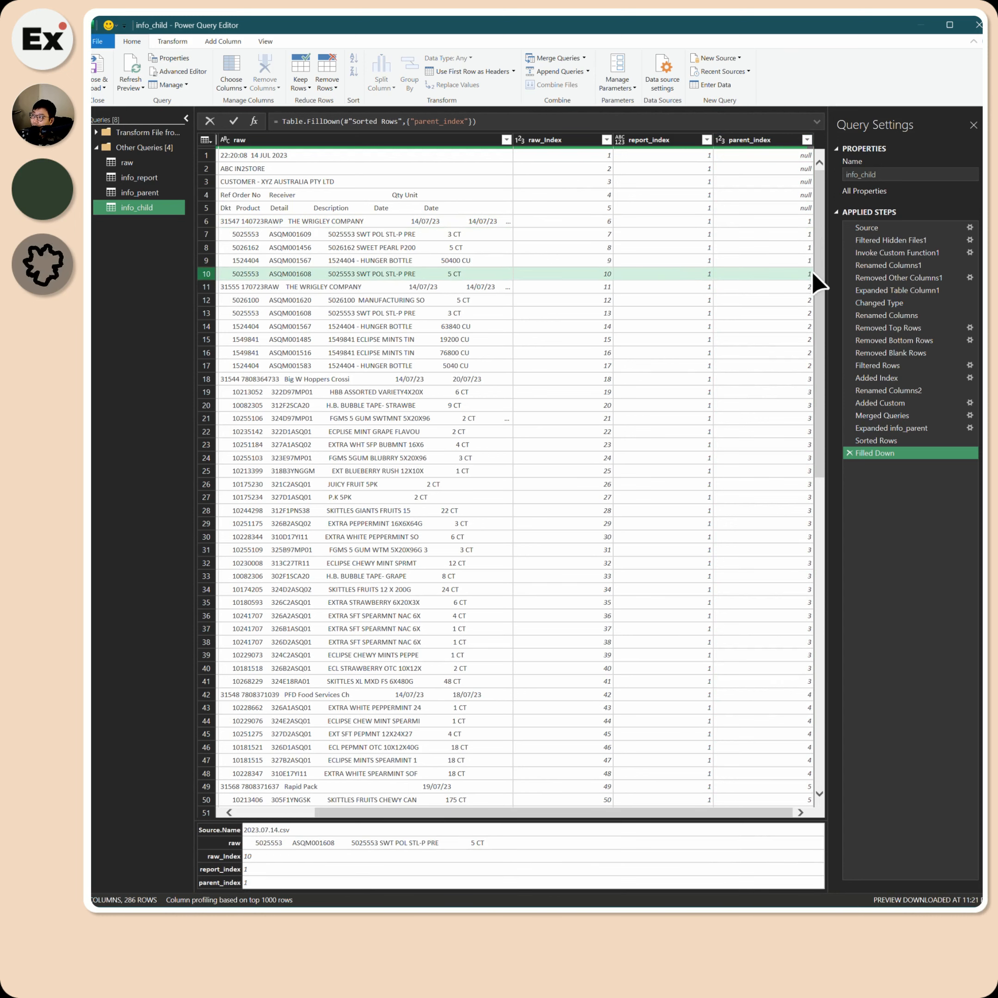
pyautogui.click(206, 366)
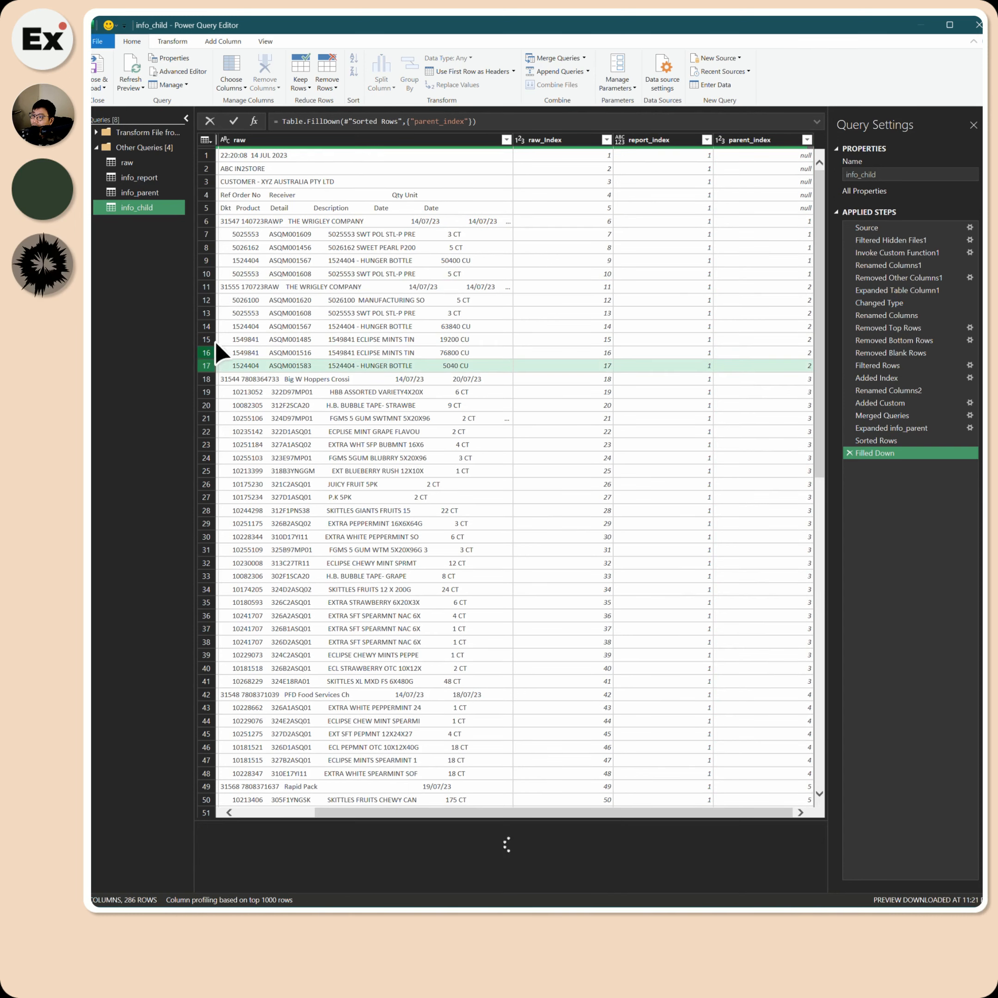
pyautogui.click(206, 288)
pyautogui.click(212, 326)
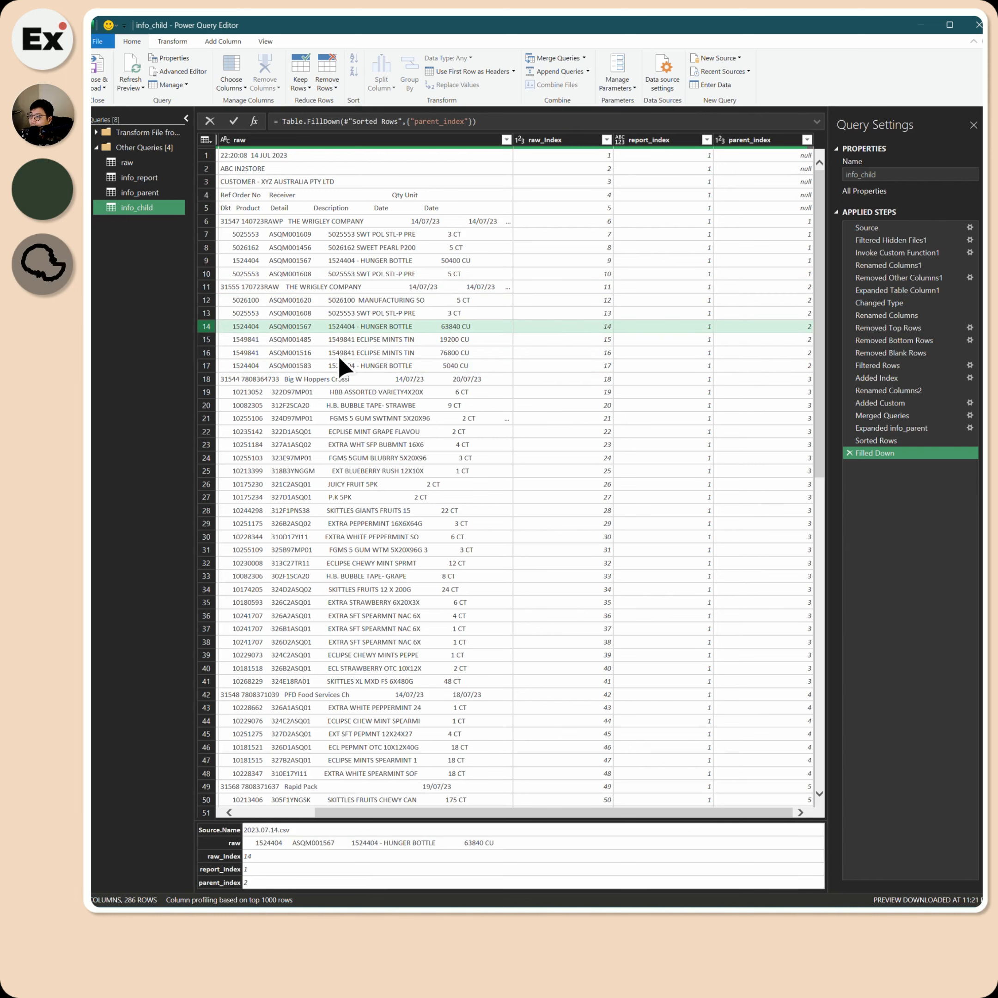
pyautogui.click(209, 367)
pyautogui.click(206, 352)
pyautogui.click(206, 339)
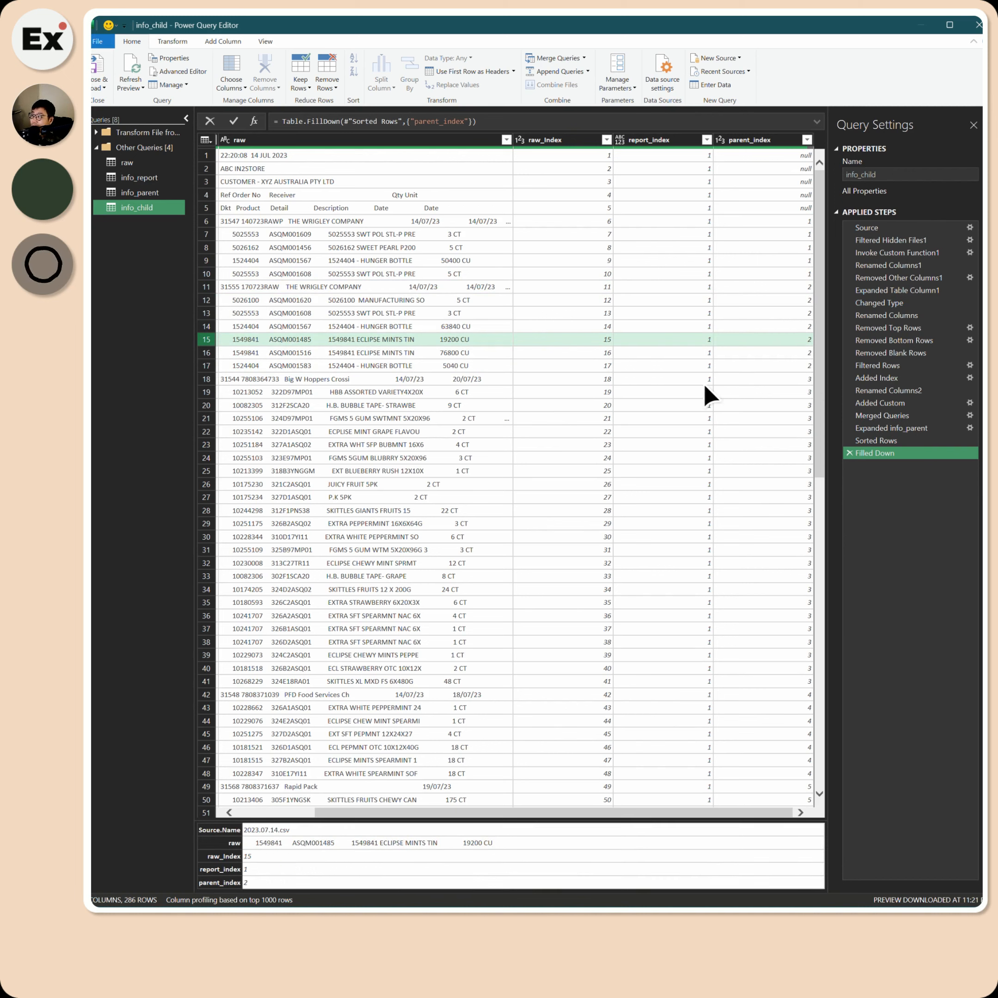
# Filter the raw column to keep only rows that do not contain "/".
pyautogui.hscroll(-3, 569, 820)
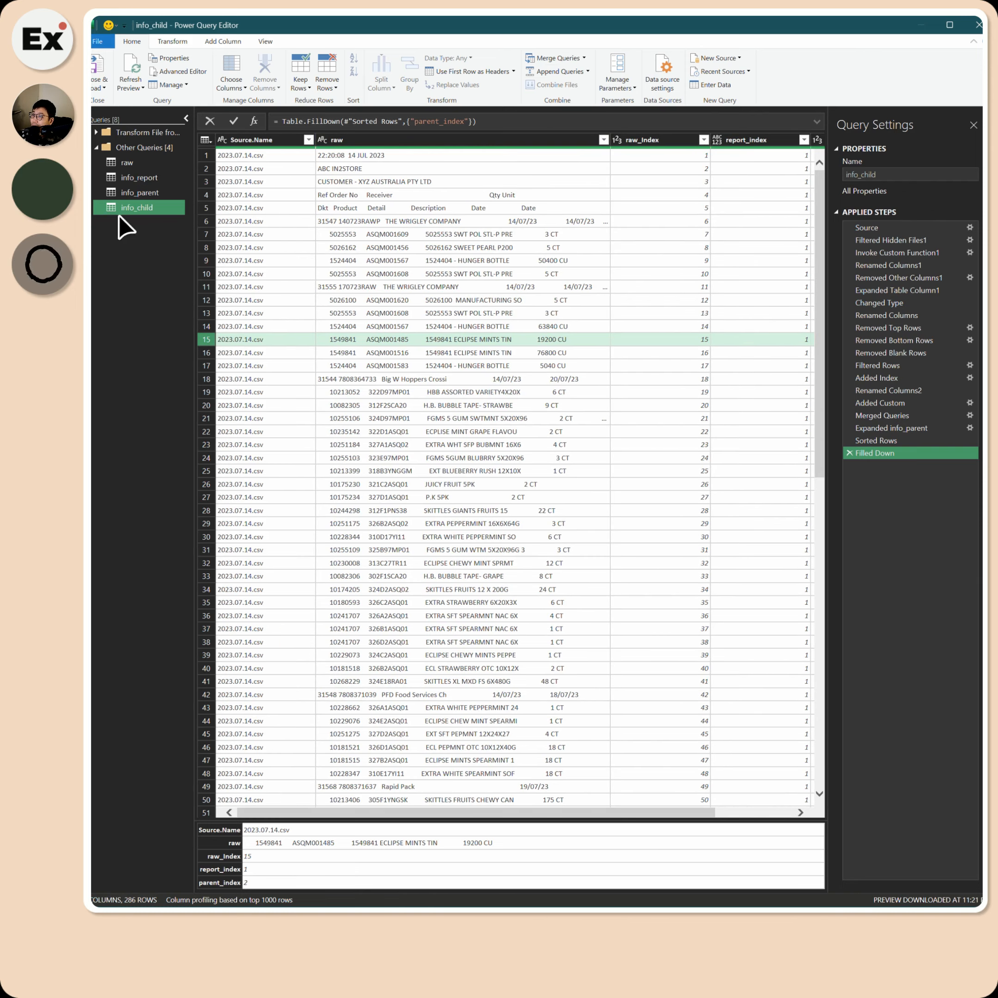
pyautogui.click(603, 140)
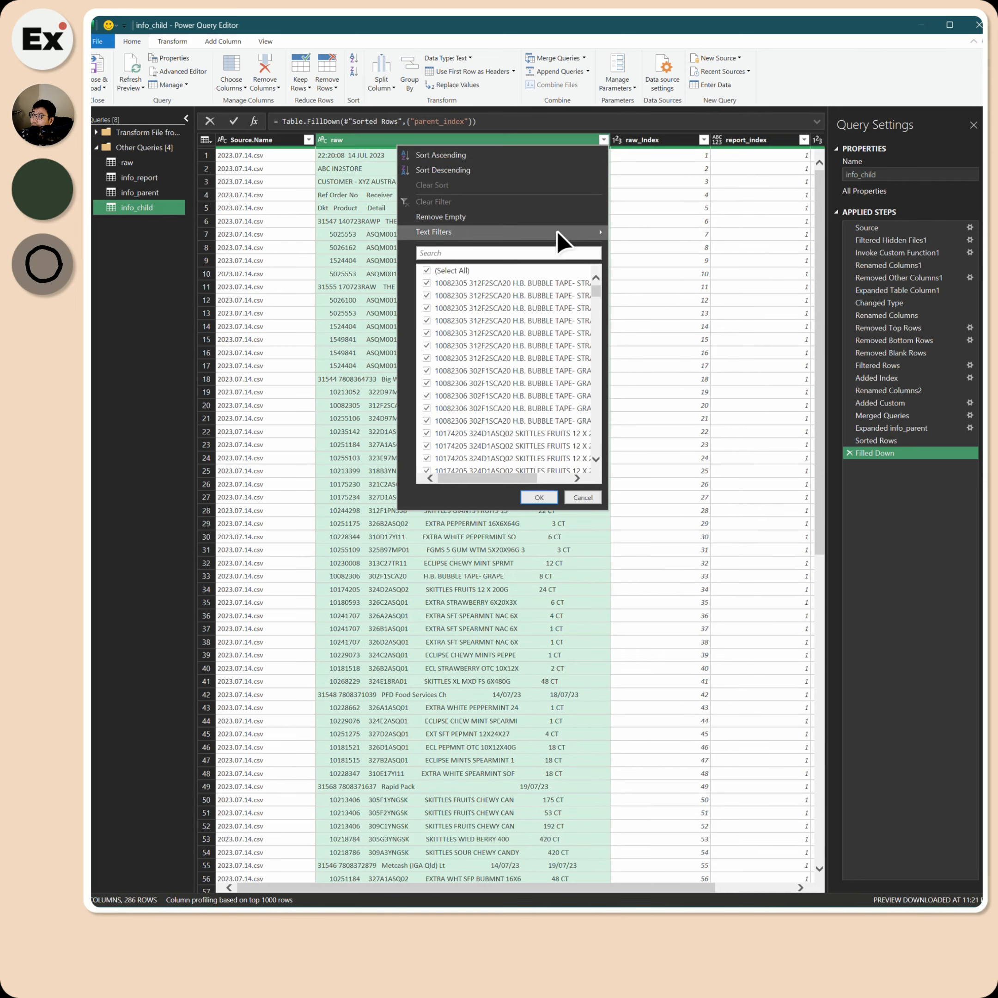
pyautogui.moveTo(564, 241)
pyautogui.click(667, 343)
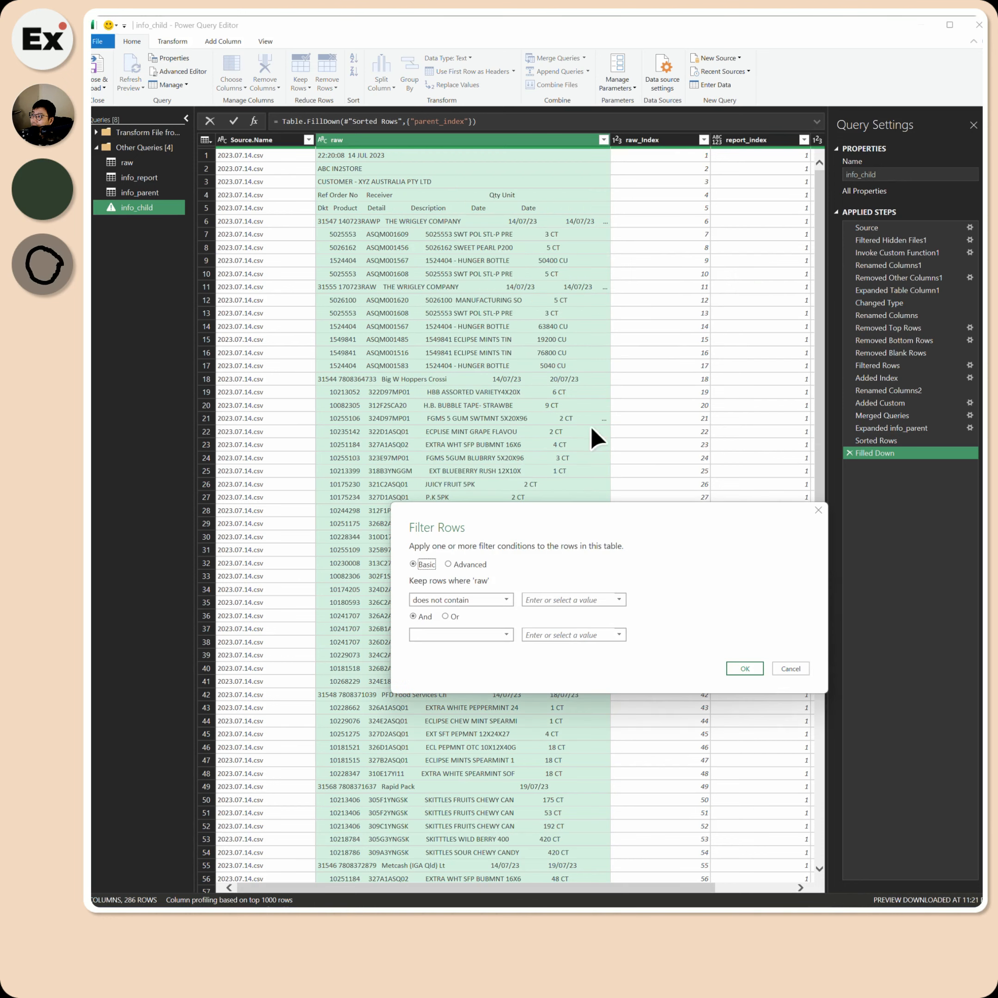
pyautogui.write('/')
pyautogui.click(745, 668)
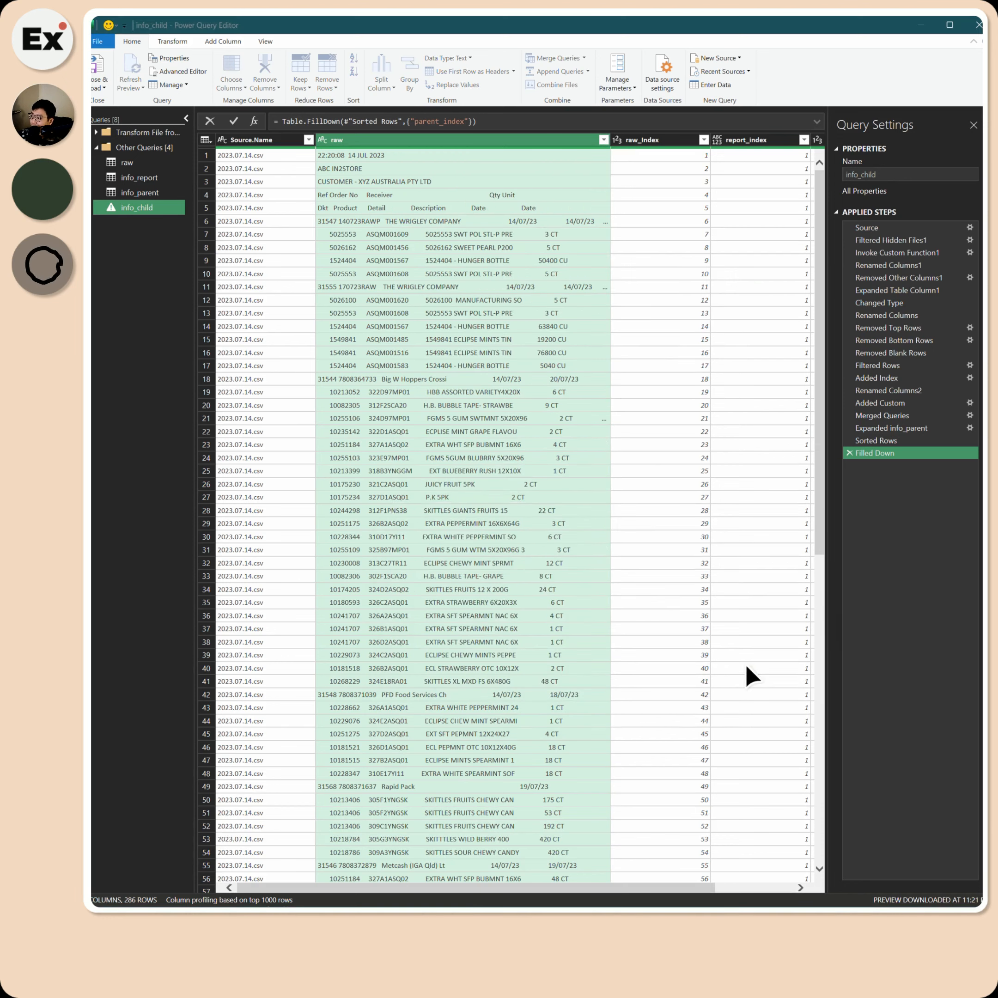
# Remove the top 5 report header rows from info_child.
pyautogui.click(392, 207)
pyautogui.click(385, 195)
pyautogui.click(385, 181)
pyautogui.click(381, 168)
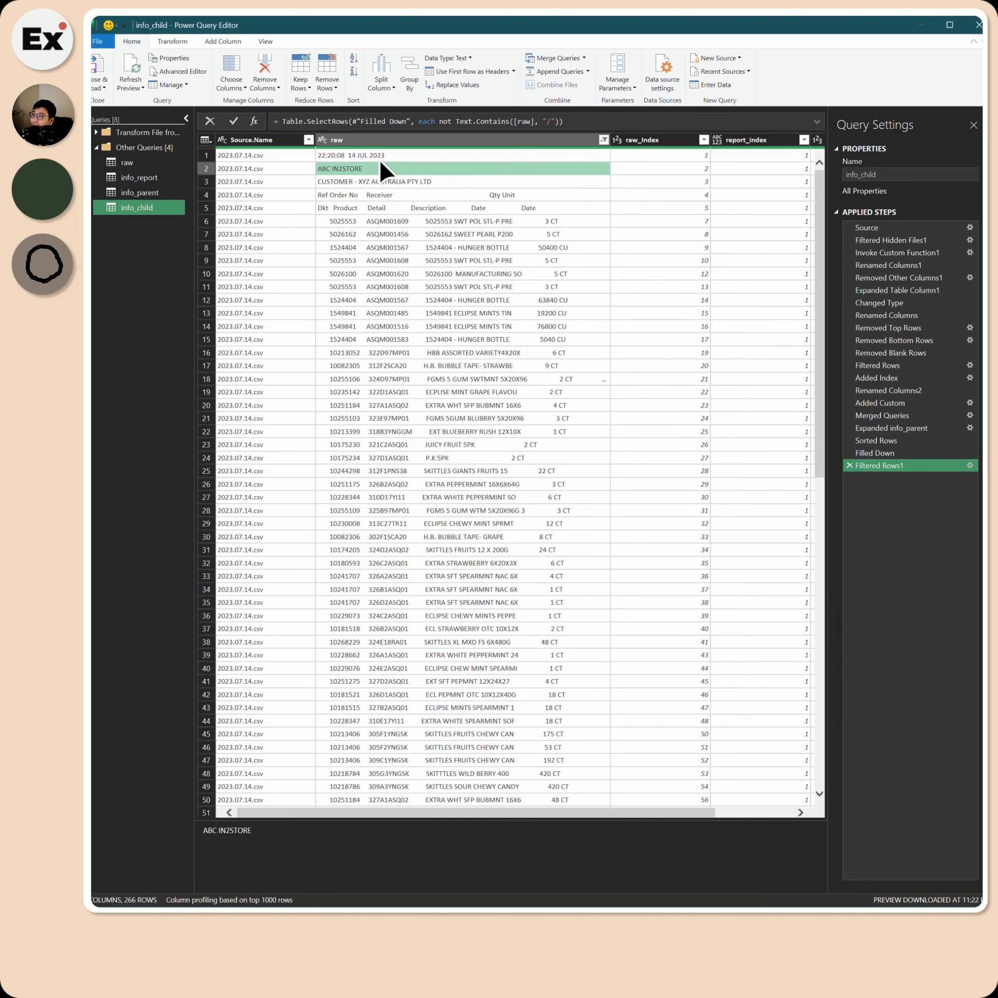
pyautogui.click(375, 156)
pyautogui.click(327, 85)
pyautogui.click(371, 102)
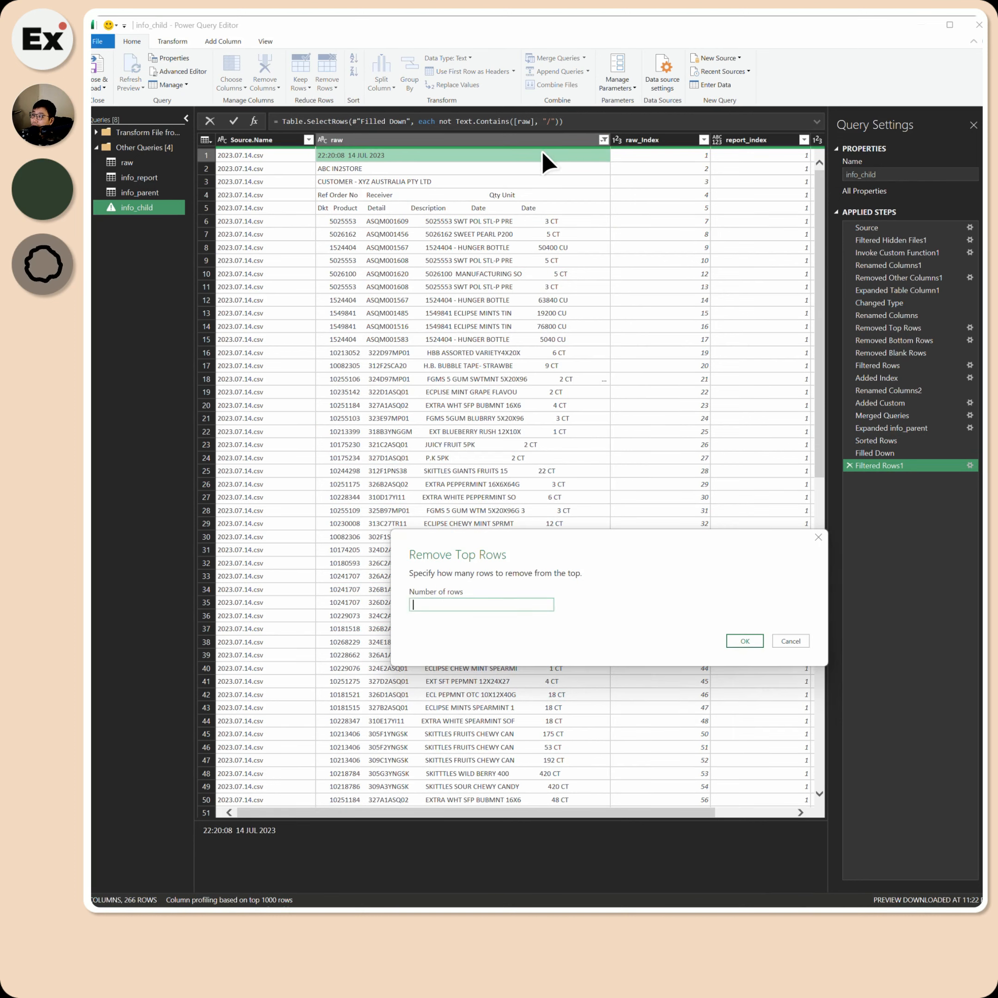
pyautogui.write('5')
pyautogui.press('Return')
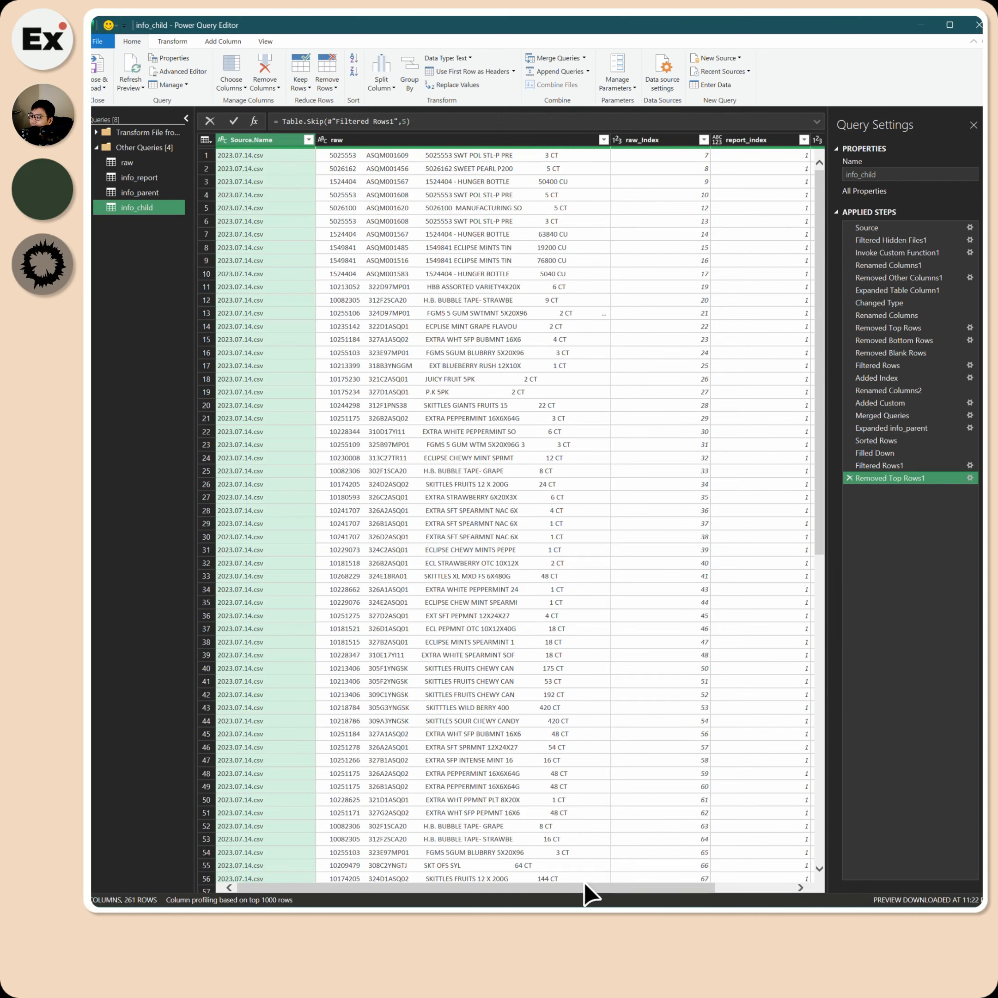
# Review the first remaining product rows together with their raw_index, report_index and parent_index values.
pyautogui.moveTo(590, 891); pyautogui.dragTo(668, 891)
pyautogui.click(219, 168)
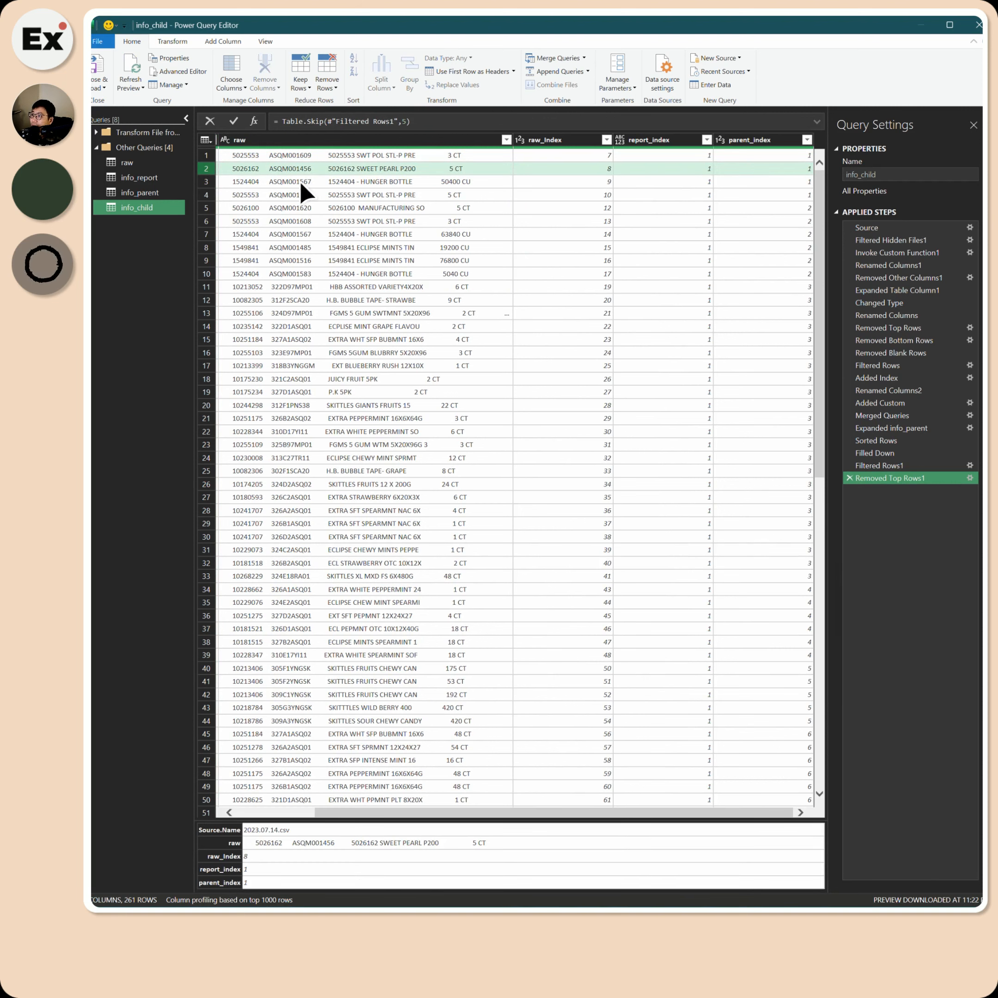
pyautogui.click(207, 193)
pyautogui.click(207, 182)
pyautogui.click(206, 156)
pyautogui.click(207, 169)
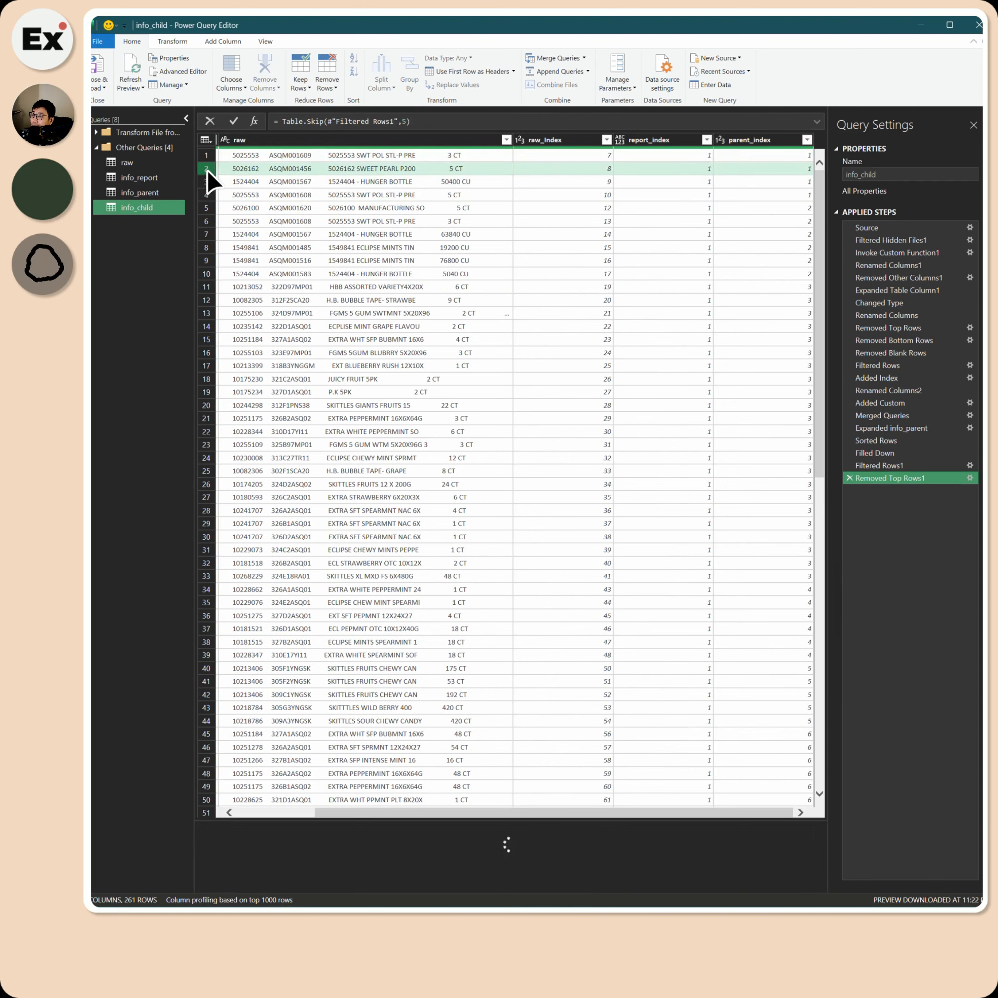
pyautogui.click(207, 183)
pyautogui.moveTo(393, 812); pyautogui.dragTo(308, 813)
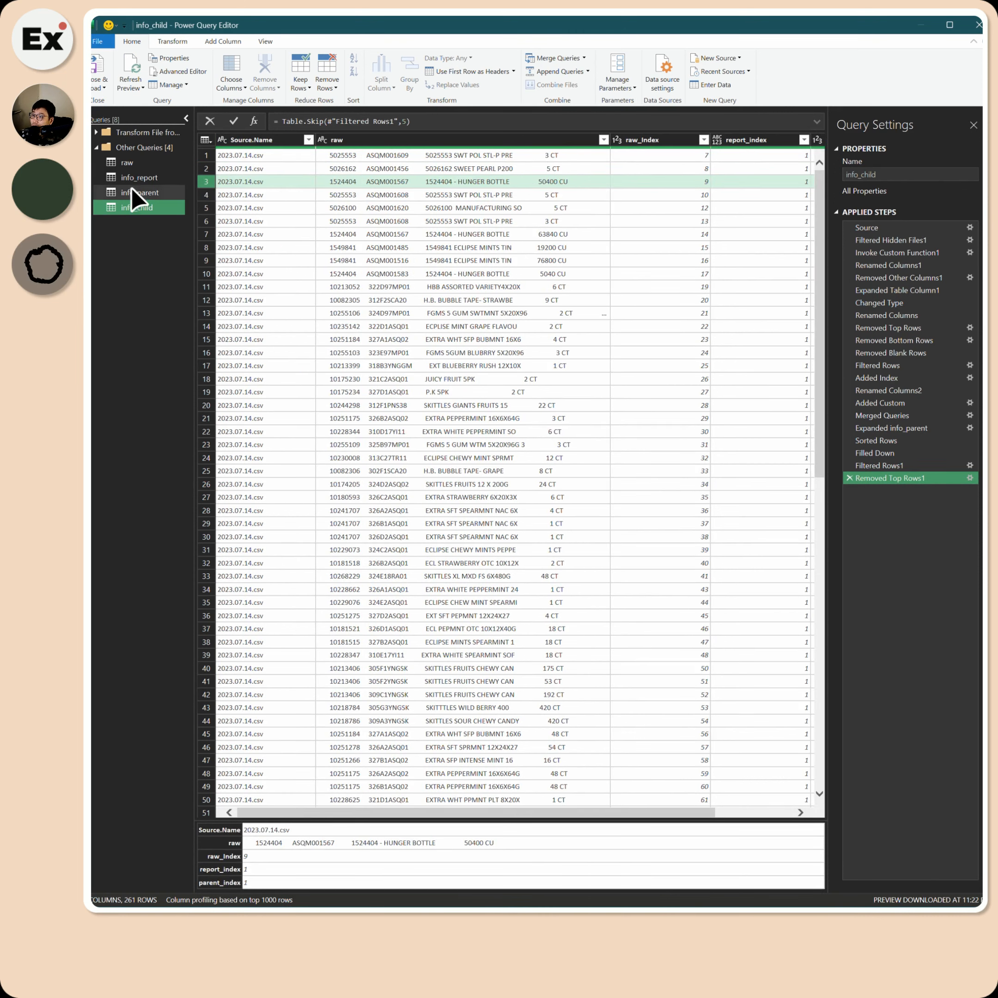
pyautogui.click(417, 141)
pyautogui.rightClick(418, 140)
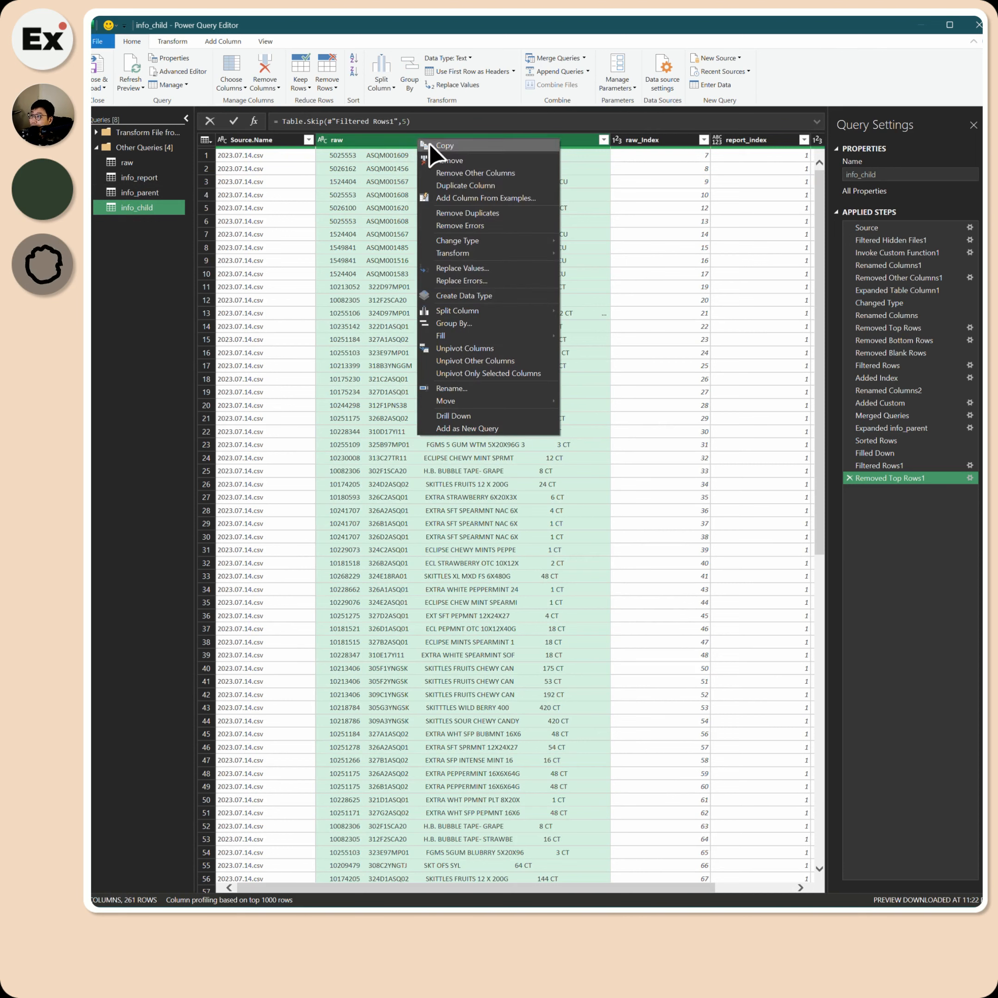
pyautogui.moveTo(476, 313)
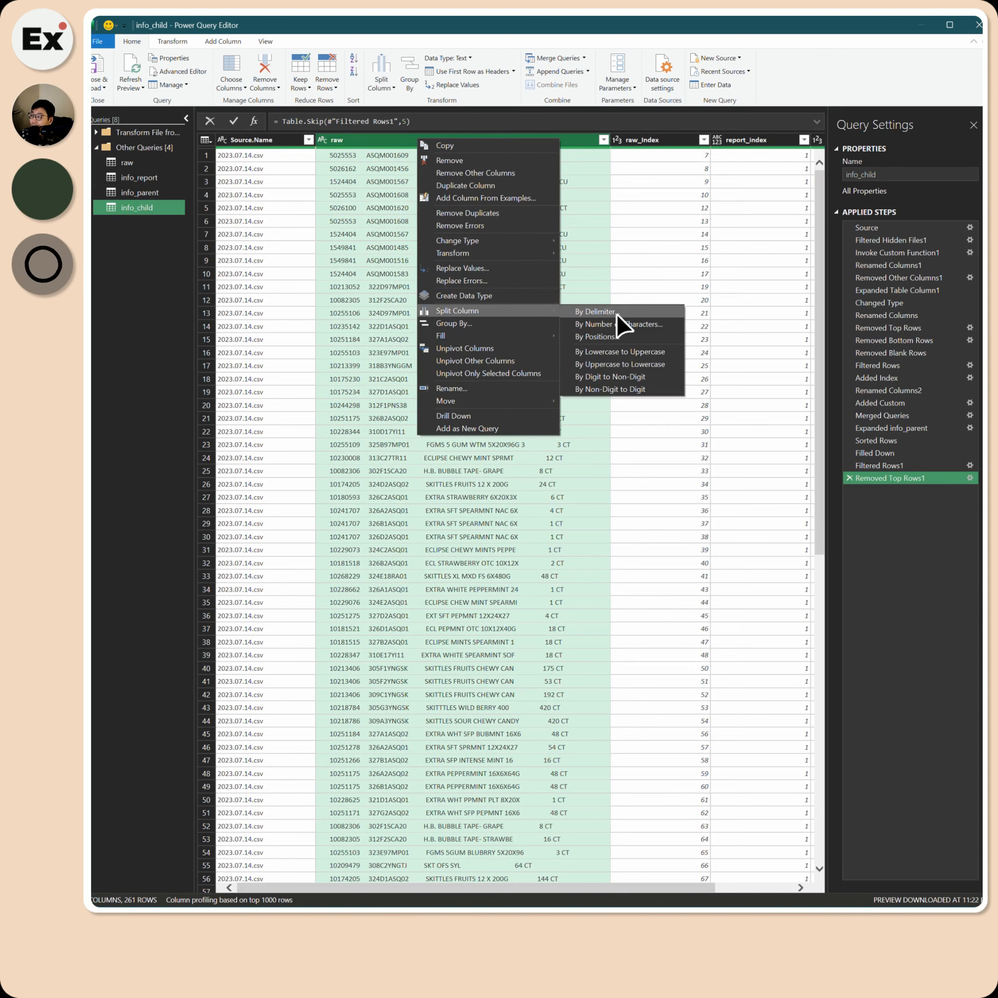
pyautogui.click(356, 237)
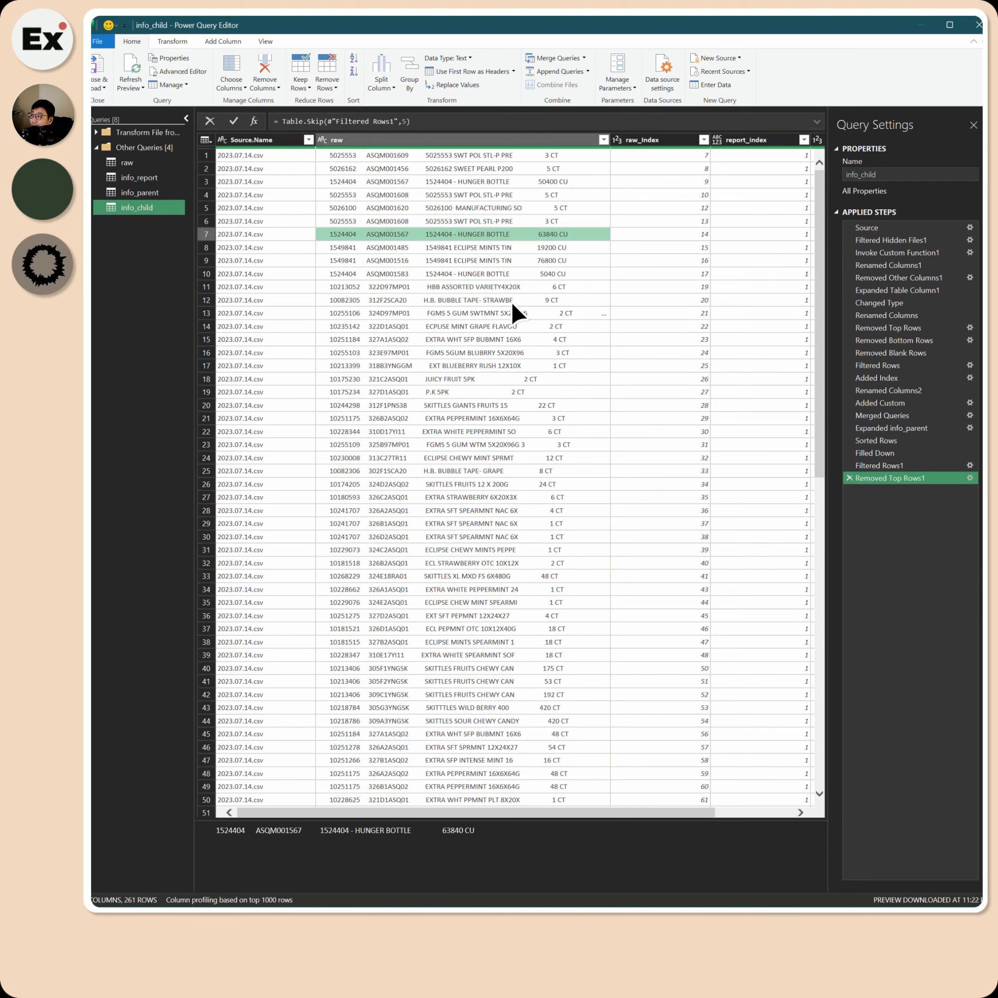
# Split the raw column by number of characters at 15, once, as far left as possible.
pyautogui.rightClick(429, 140)
pyautogui.moveTo(499, 314)
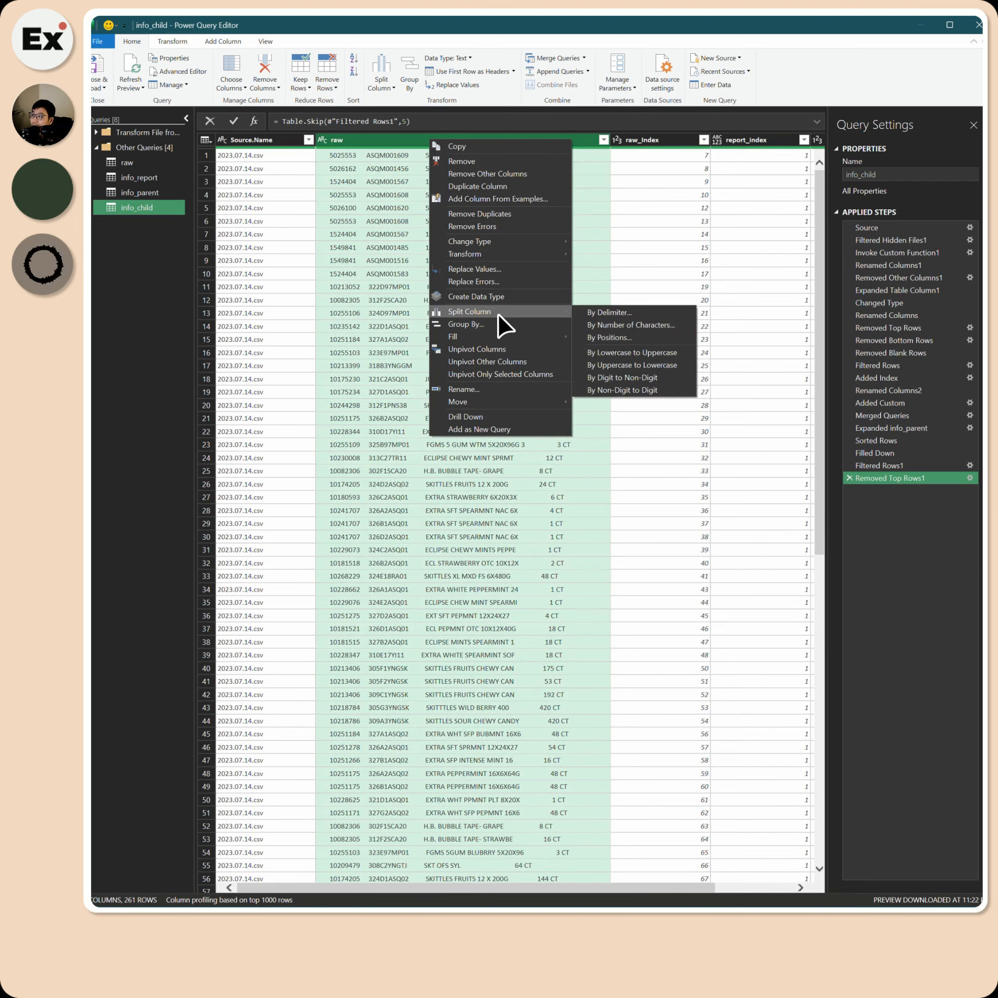
pyautogui.click(640, 325)
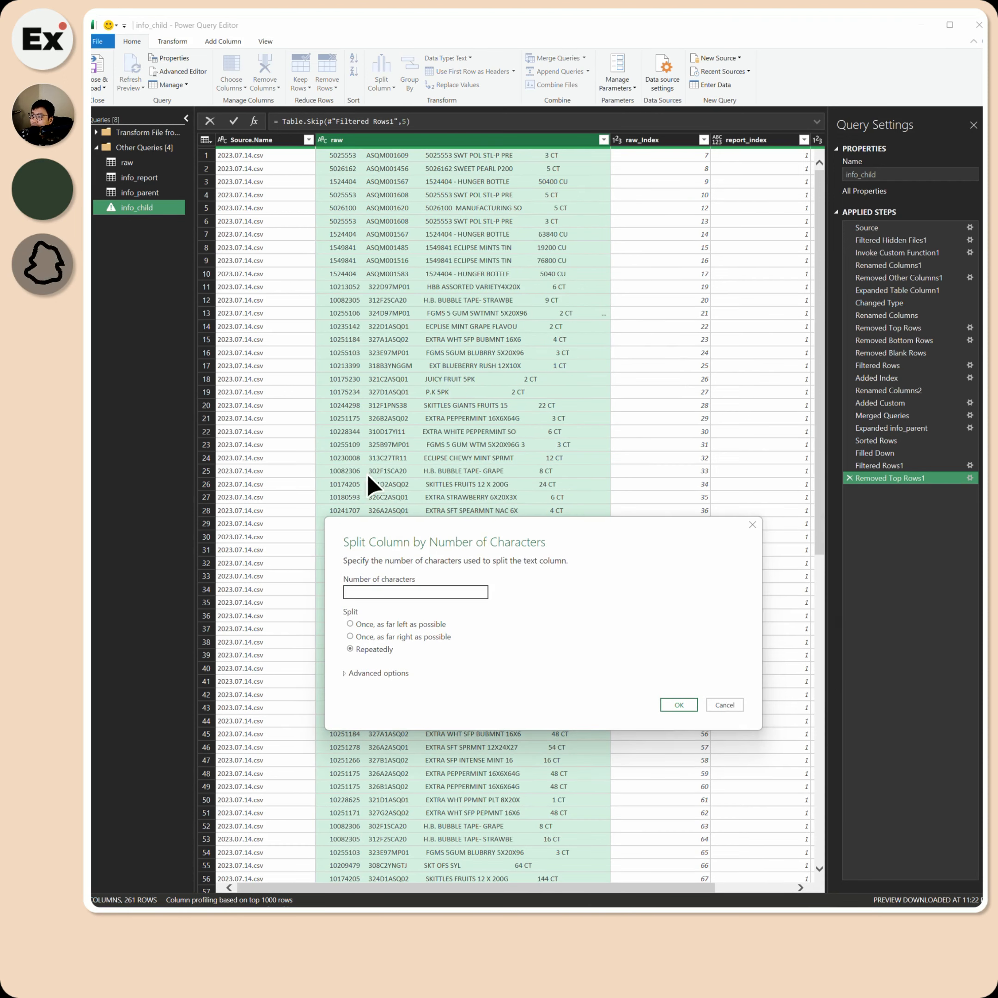
pyautogui.write('15')
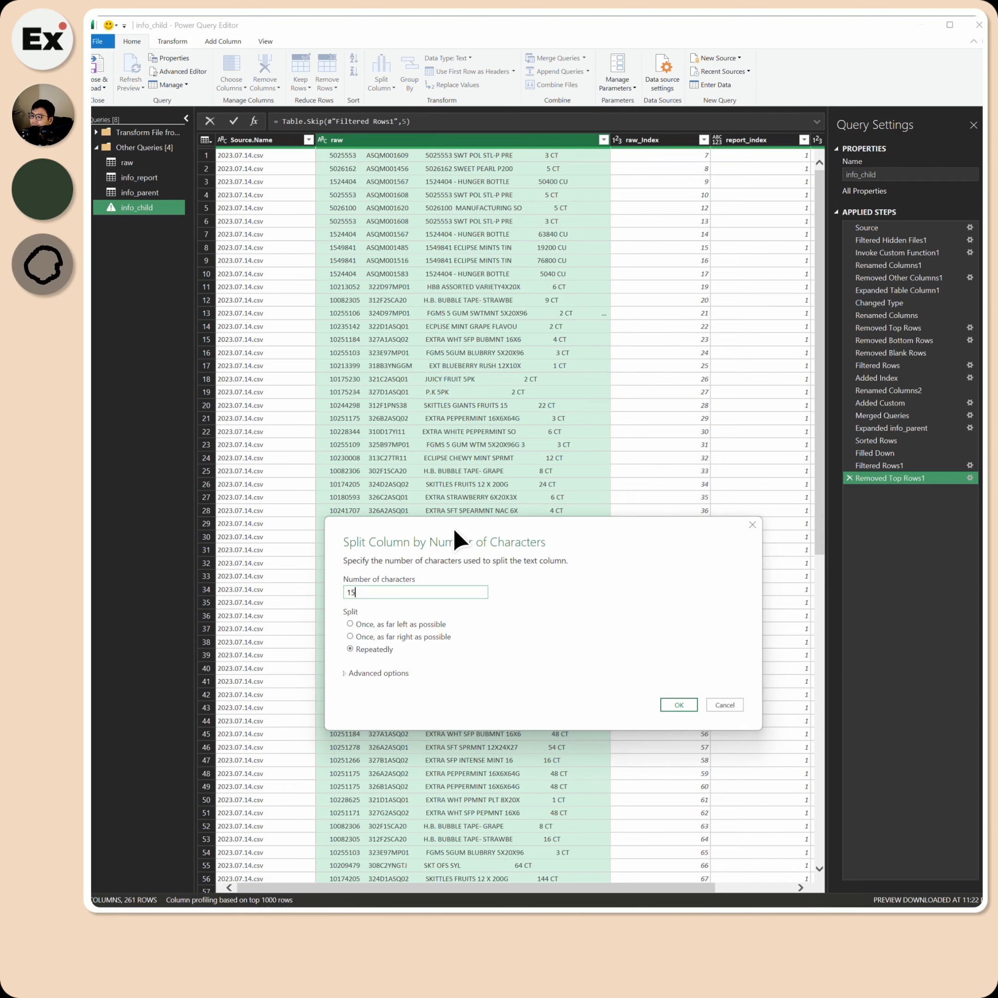
pyautogui.click(401, 623)
pyautogui.click(666, 708)
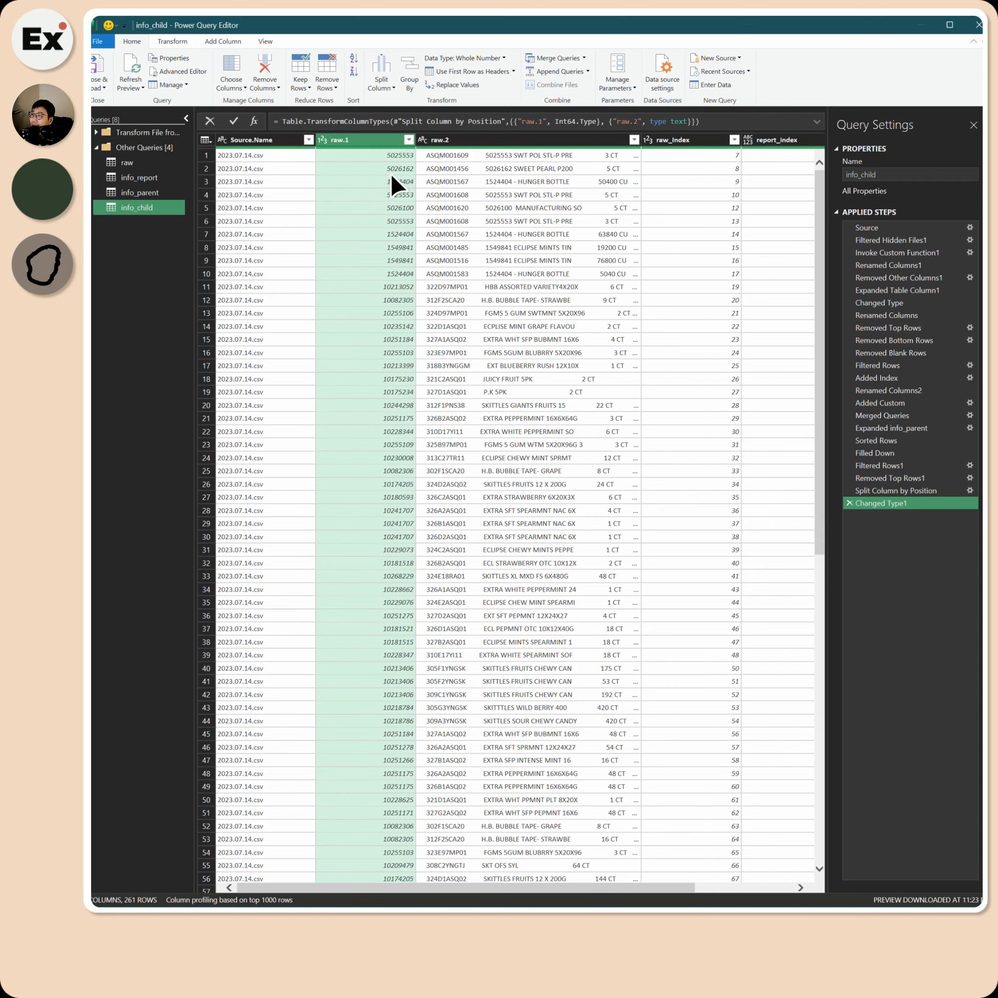
# Split the raw.2 column by number of characters at 20, once, as far left as possible.
pyautogui.rightClick(467, 141)
pyautogui.moveTo(516, 311)
pyautogui.click(674, 324)
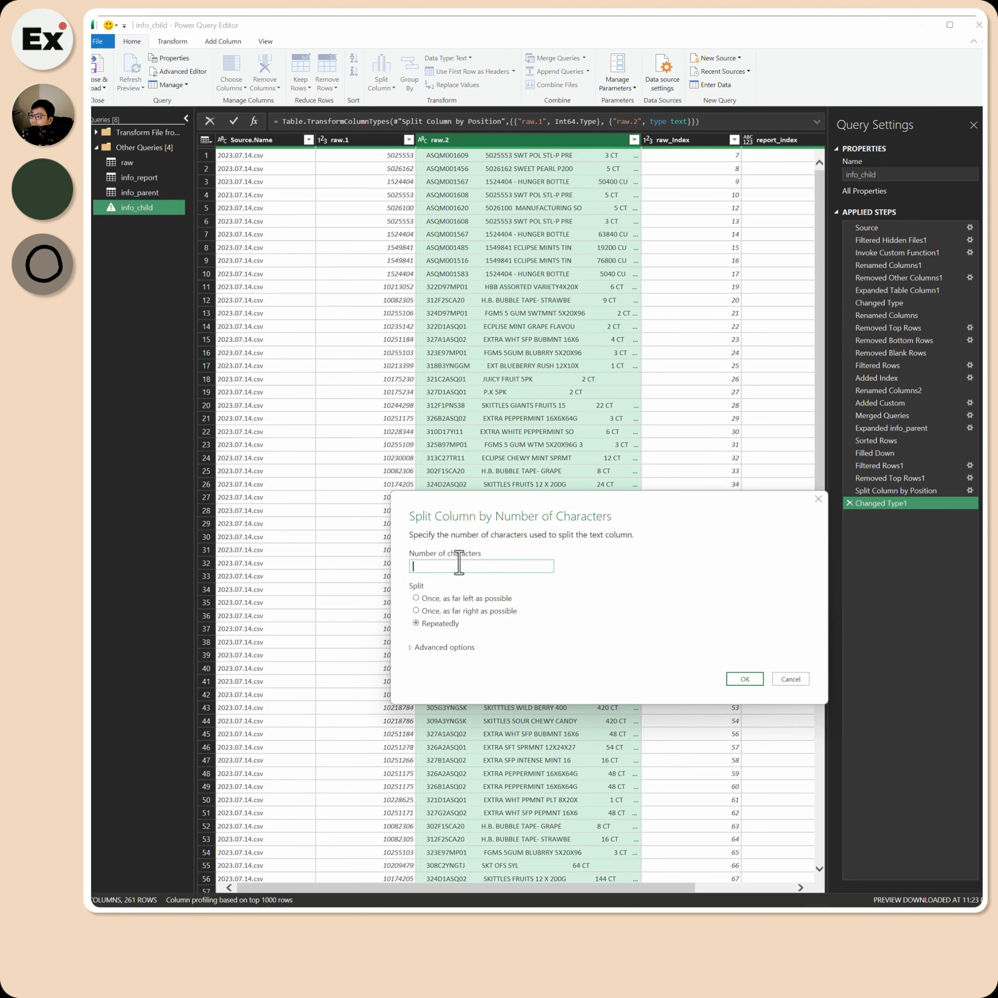
pyautogui.click(429, 597)
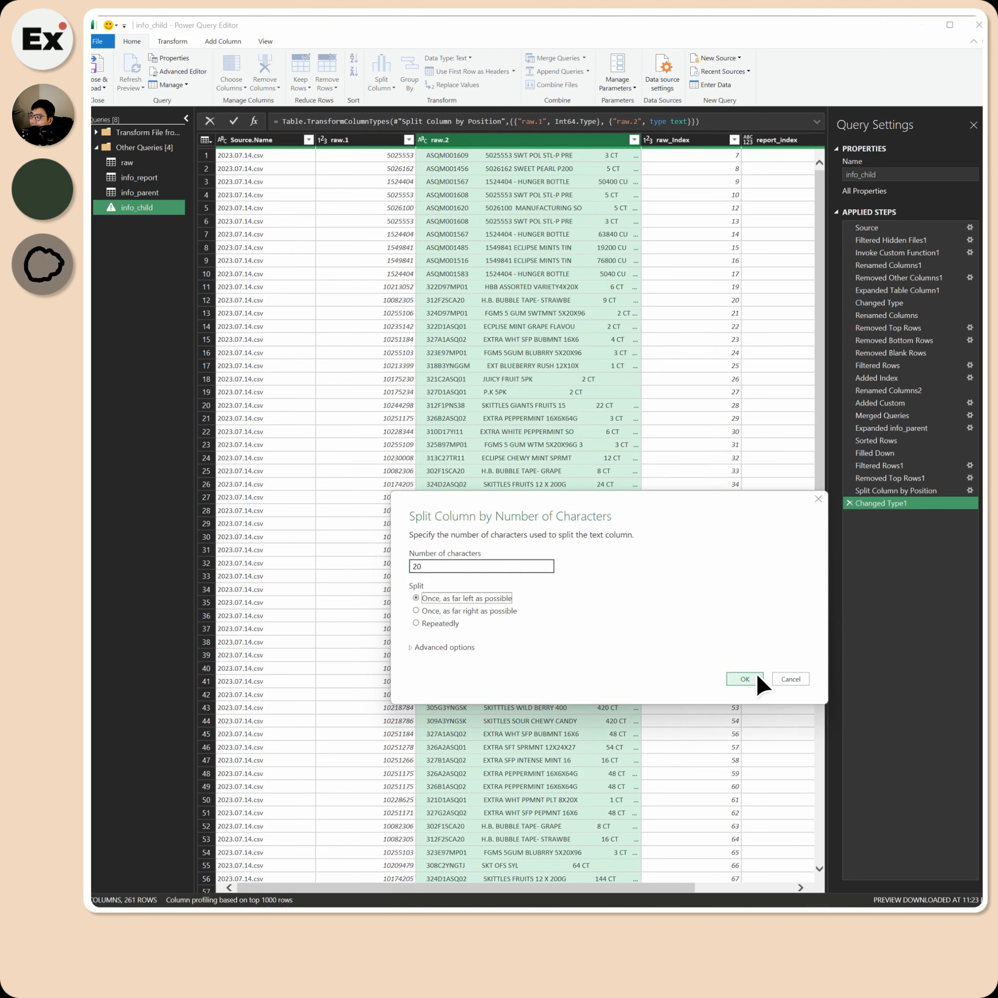
pyautogui.click(745, 679)
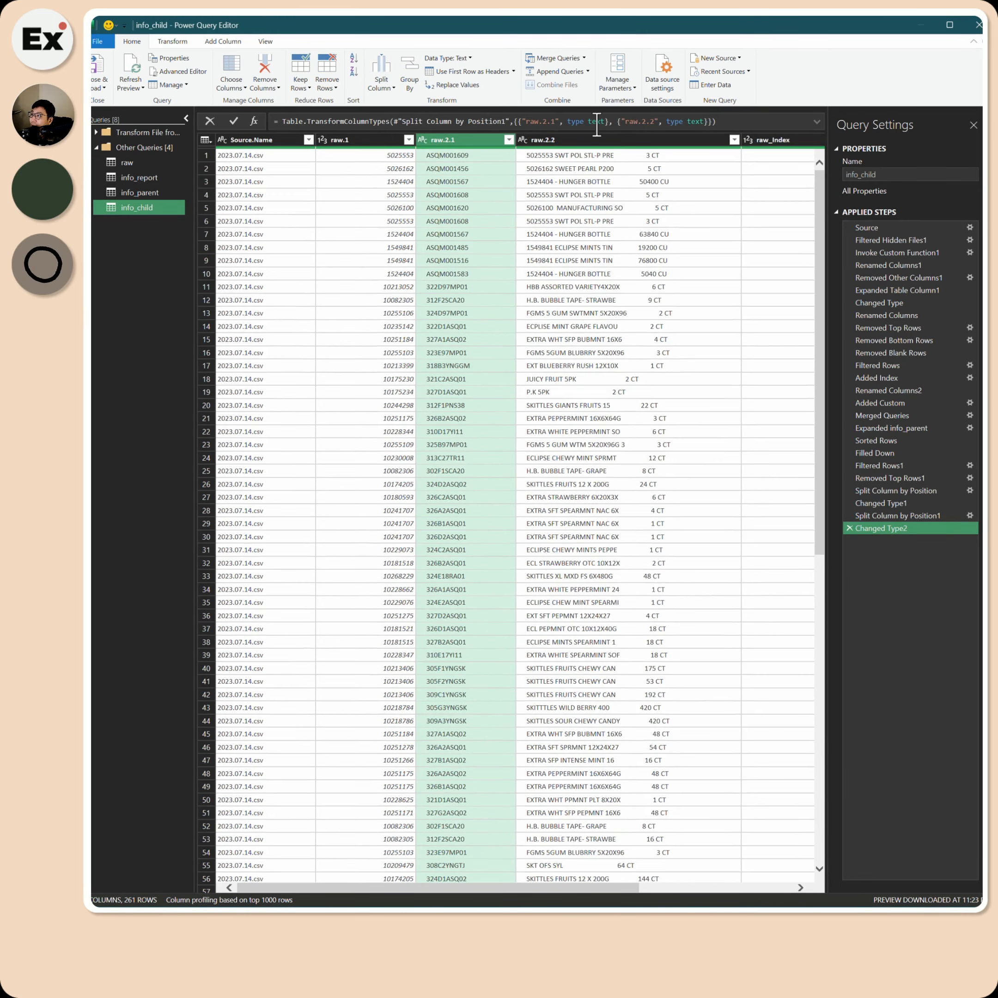
# Split the raw.2.2 column by number of characters at 30, once, as far left as possible.
pyautogui.click(680, 156)
pyautogui.rightClick(614, 140)
pyautogui.moveTo(704, 320)
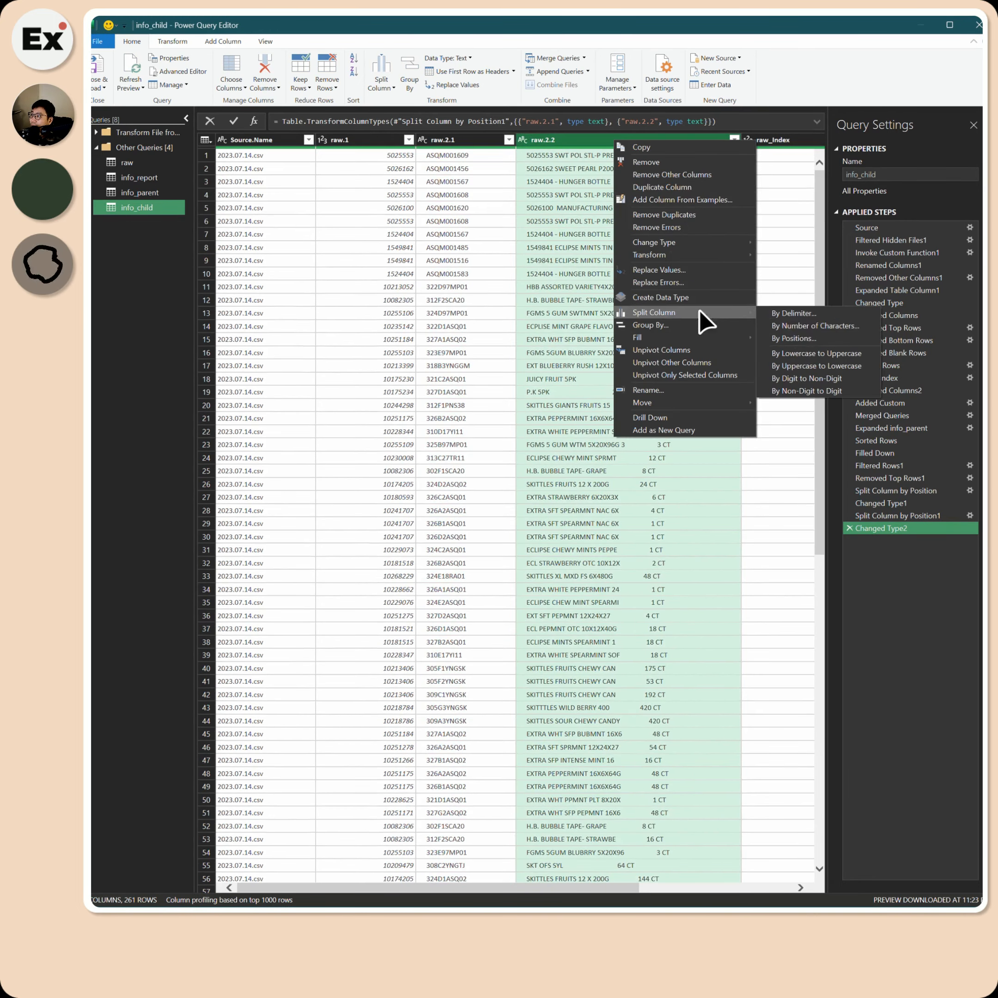
pyautogui.click(781, 326)
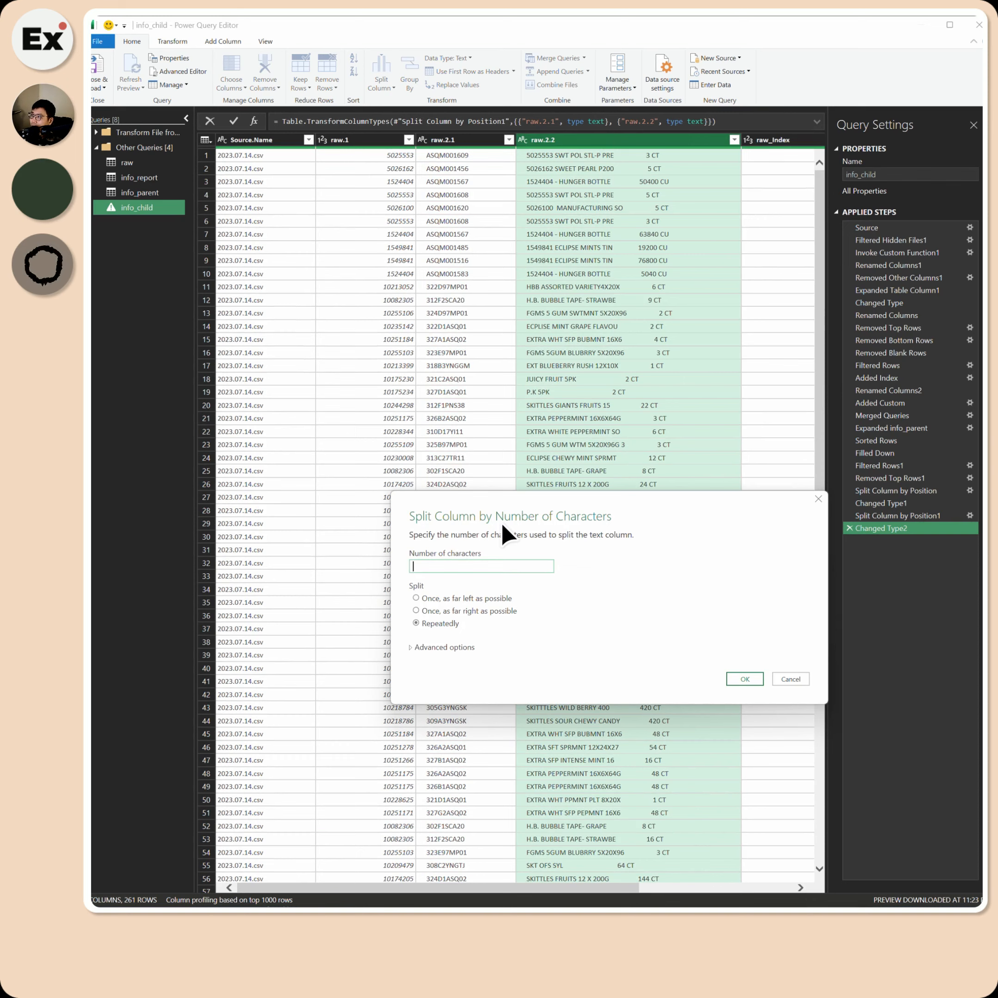
pyautogui.write('30')
pyautogui.click(477, 597)
pyautogui.press('Return')
pyautogui.scroll(-20, 628, 625)
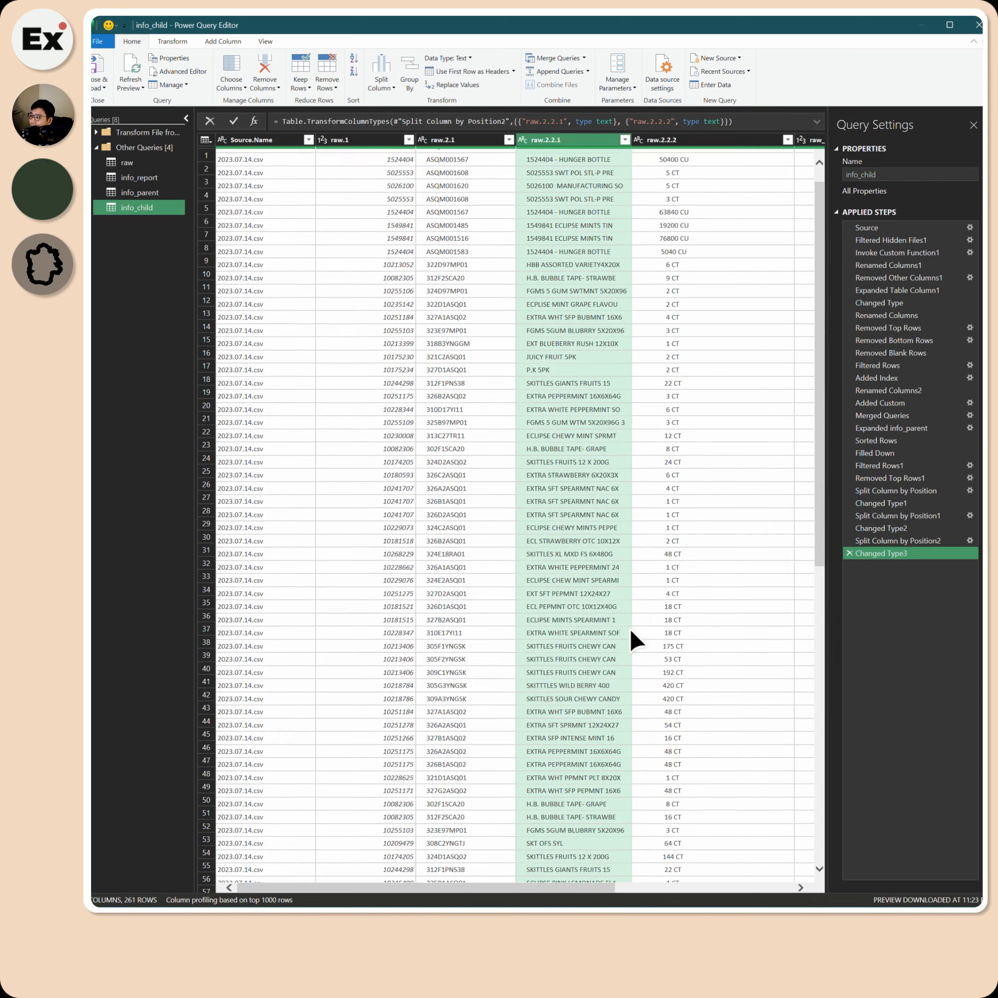
pyautogui.scroll(20, 603, 741)
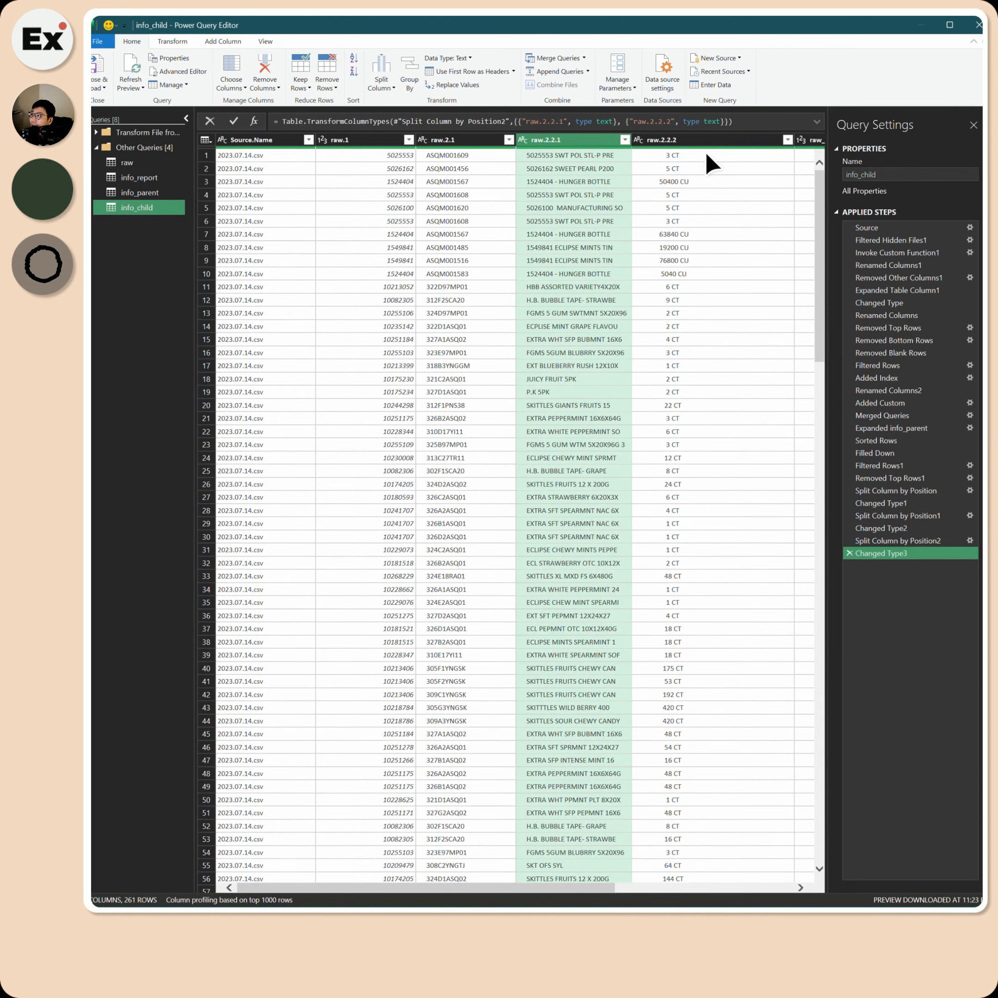
# Trim the surrounding spaces from the quantity-and-unit text in the raw.2.2.2 column.
pyautogui.click(702, 147)
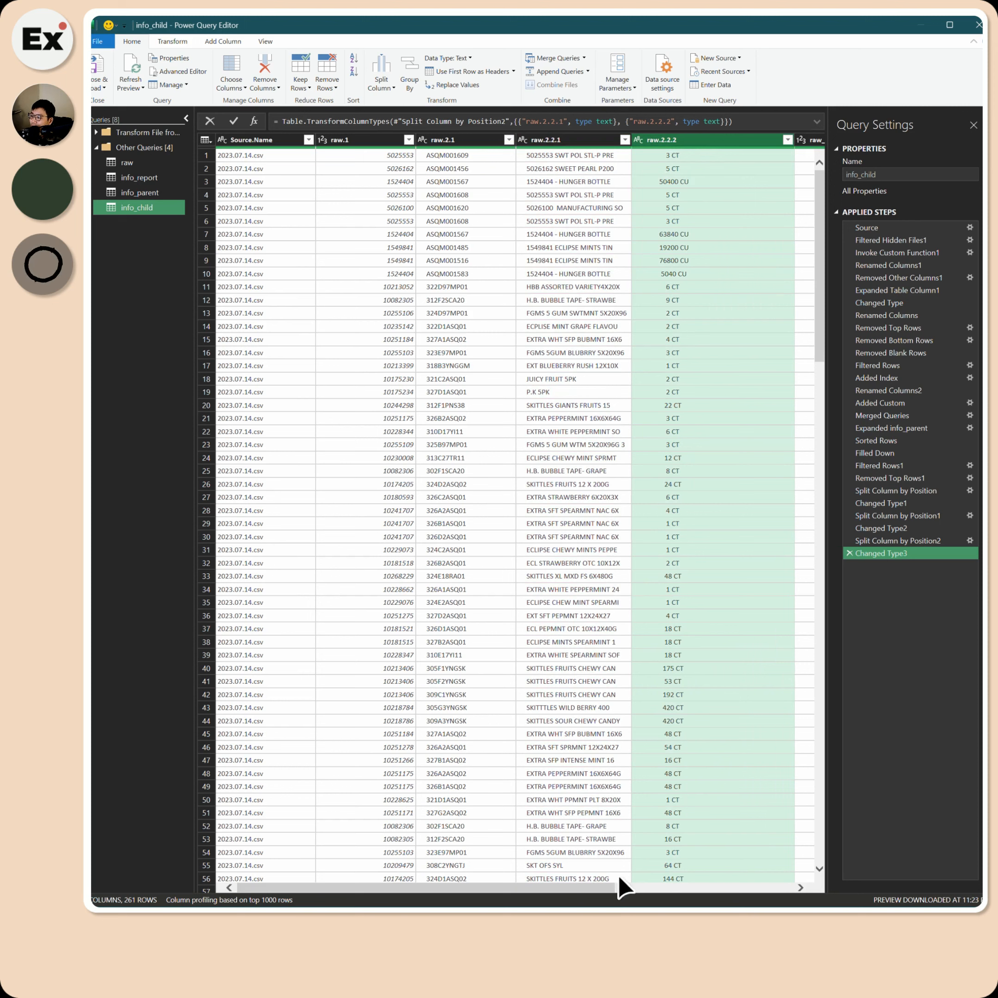
pyautogui.moveTo(608, 887); pyautogui.dragTo(721, 887)
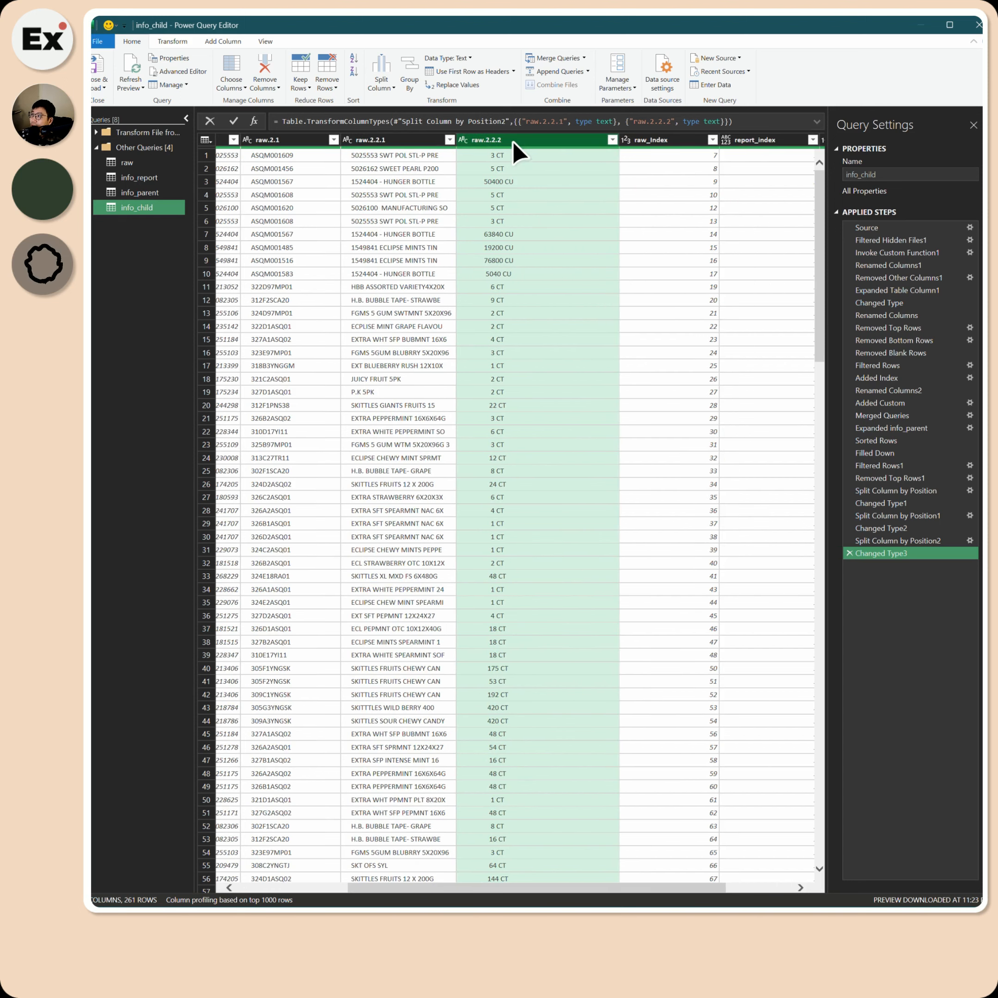
pyautogui.rightClick(512, 141)
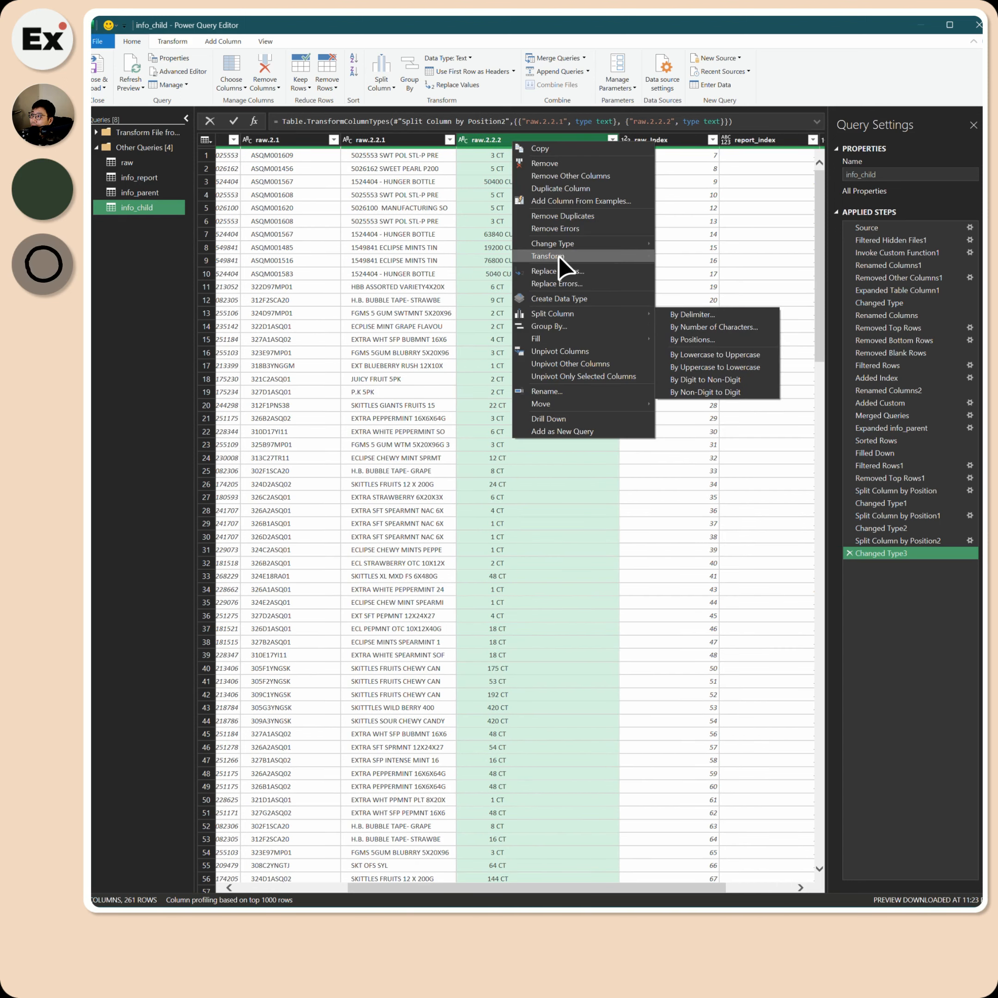
pyautogui.moveTo(597, 256)
pyautogui.click(677, 294)
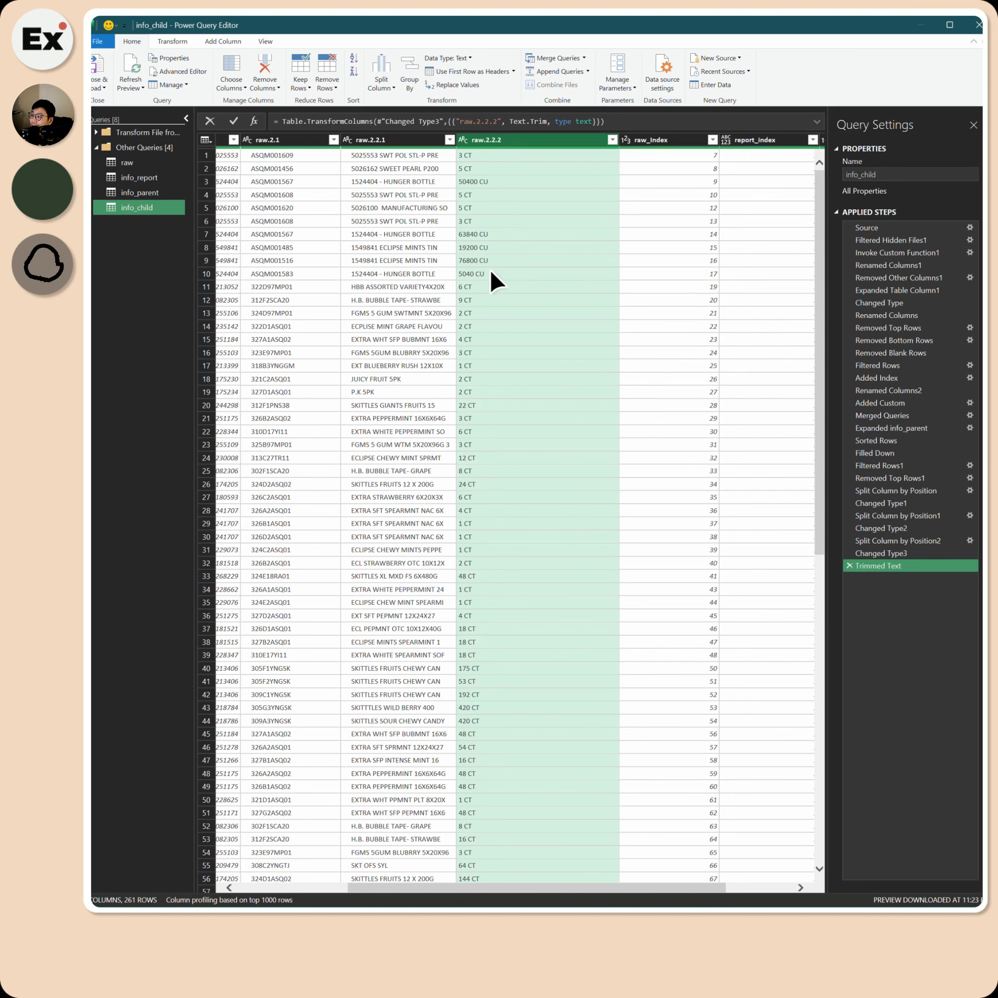
pyautogui.rightClick(491, 151)
pyautogui.click(468, 191)
pyautogui.click(611, 139)
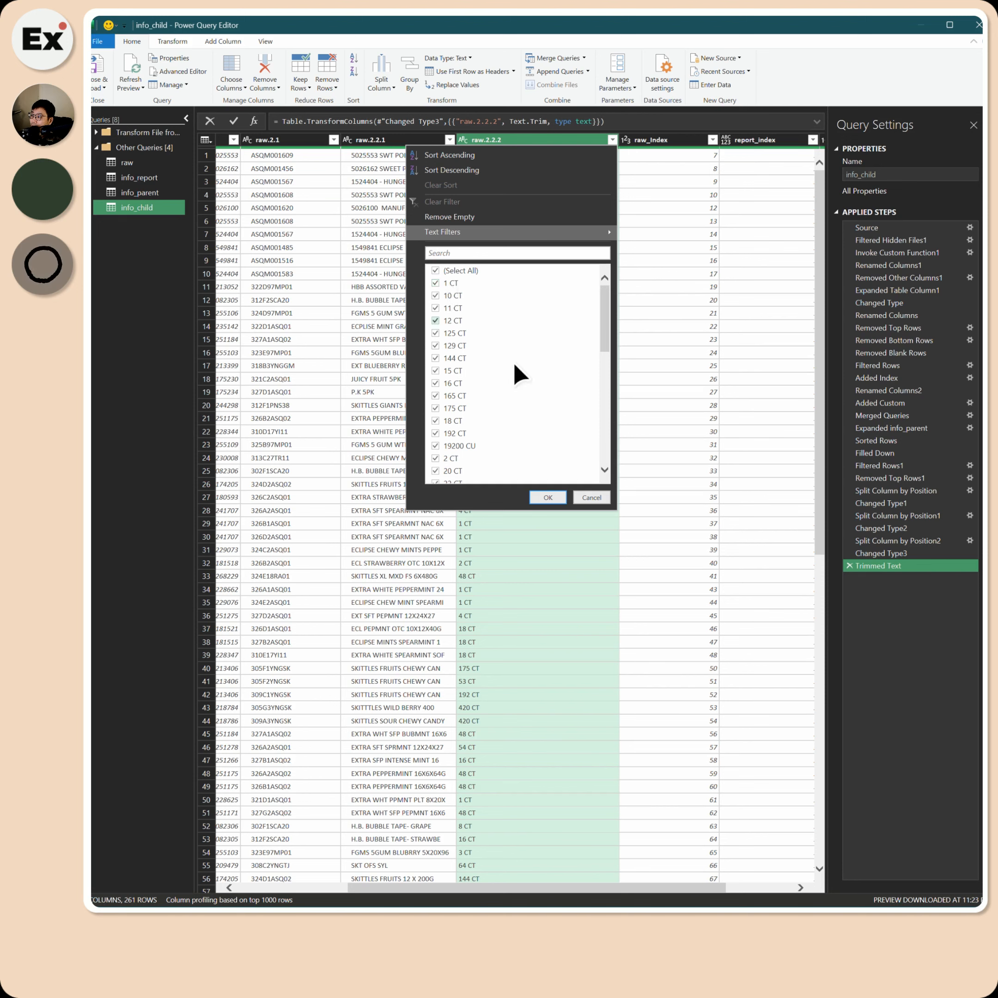
pyautogui.press('Escape')
# Split the raw.2.2.2 column by the space delimiter at each occurrence to separate quantity from unit.
pyautogui.rightClick(518, 141)
pyautogui.moveTo(643, 319)
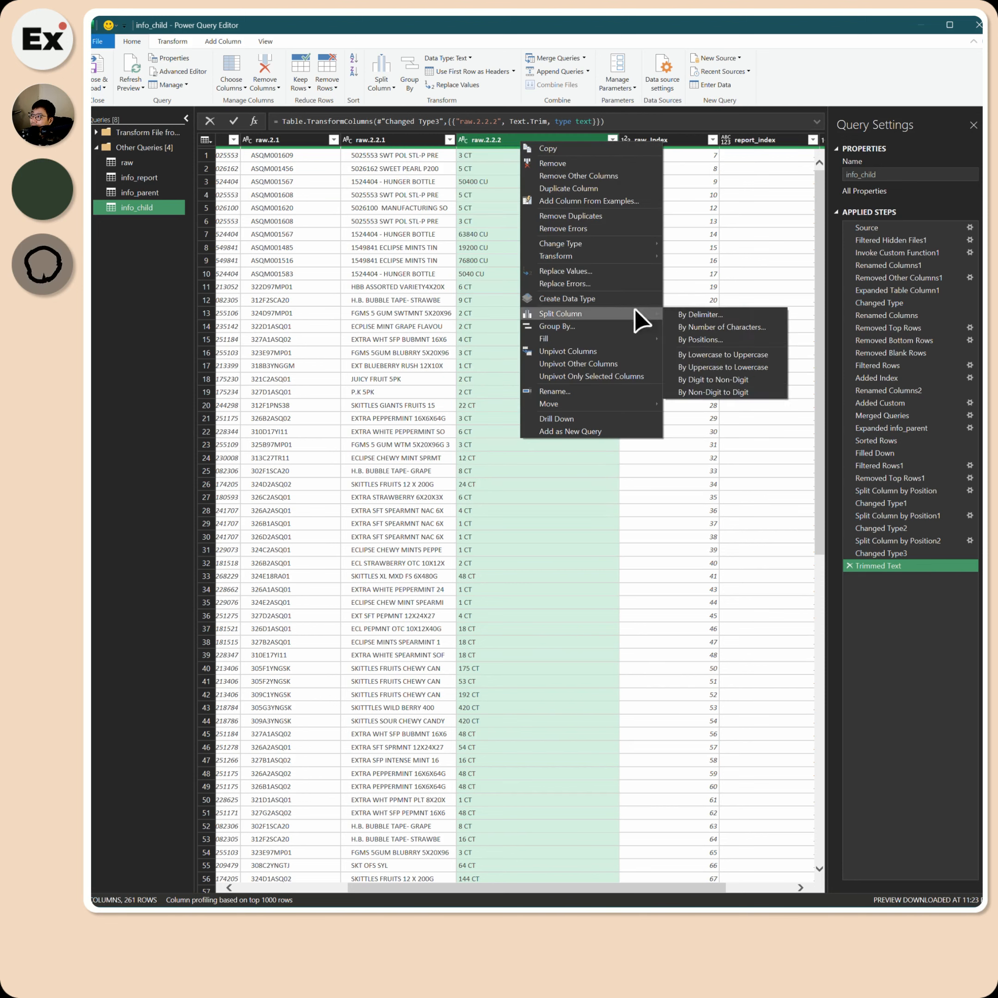
pyautogui.click(697, 313)
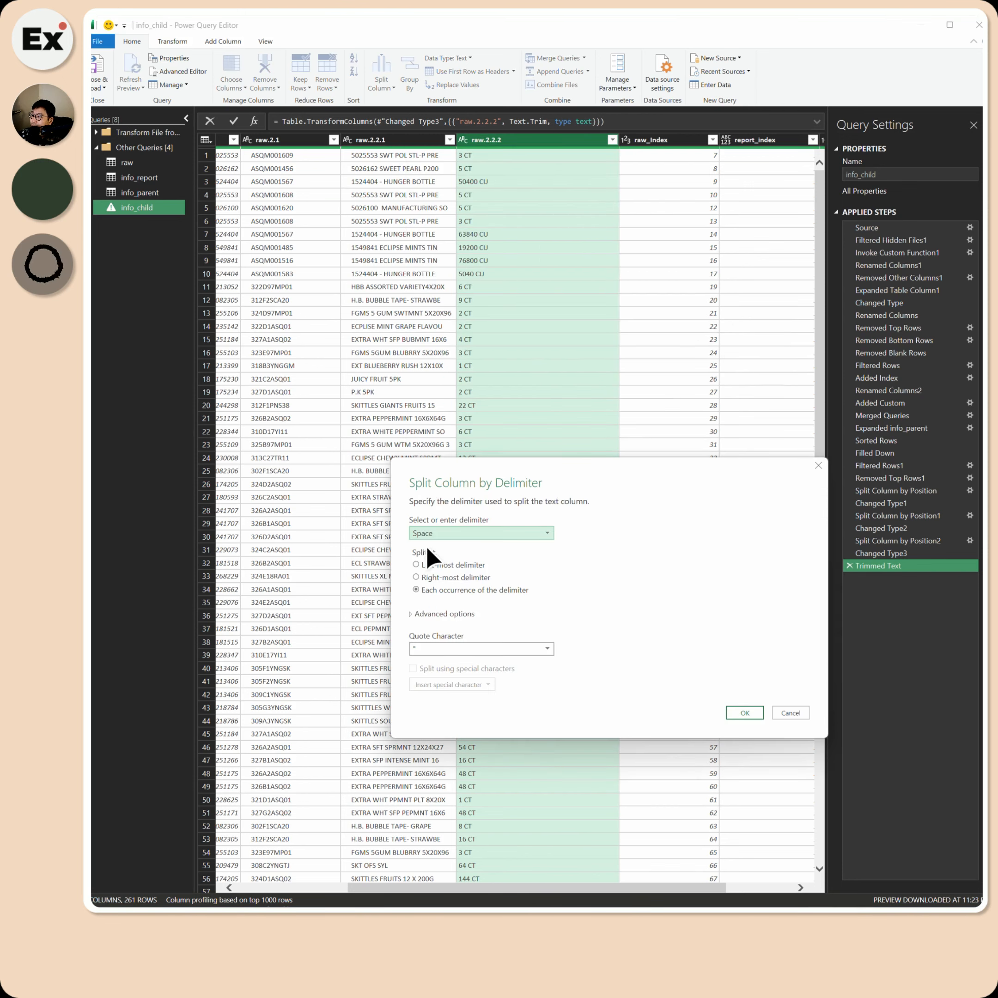
pyautogui.click(744, 713)
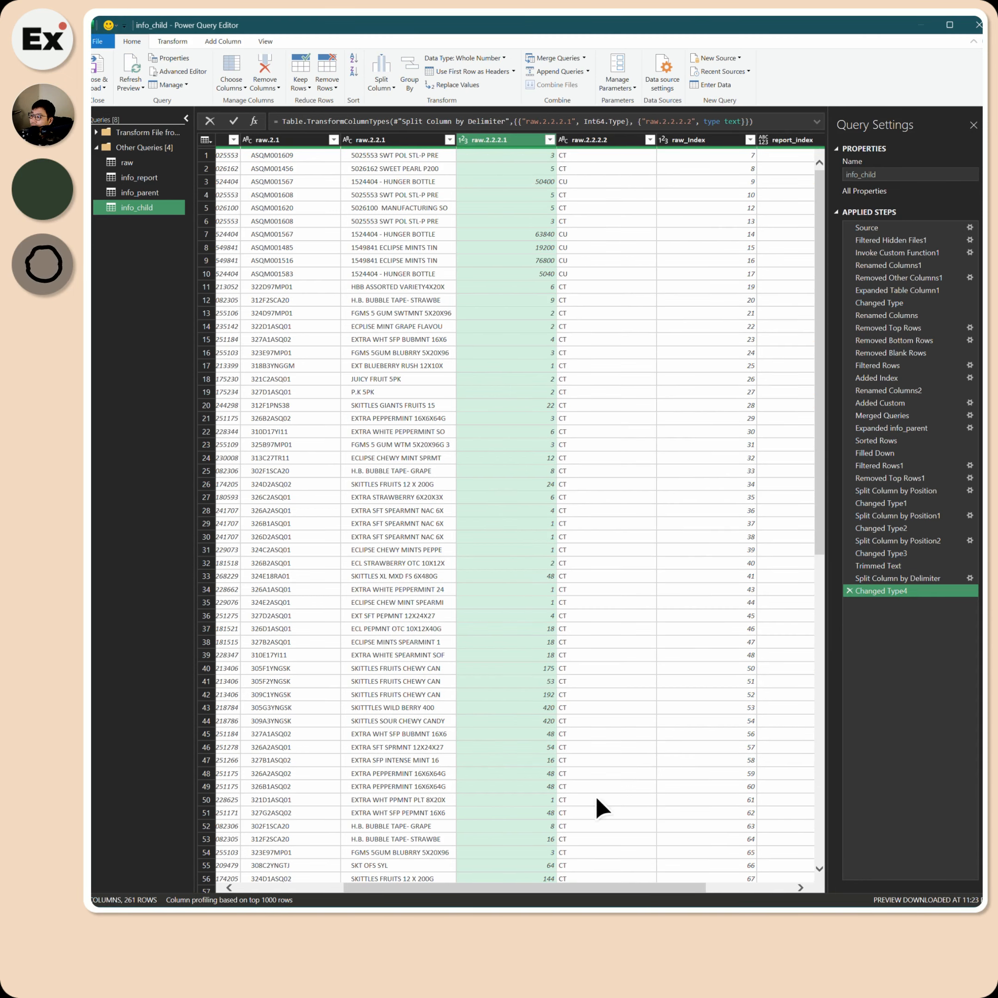
# Change the data type of the raw.1 product code column to Text.
pyautogui.moveTo(563, 886); pyautogui.dragTo(457, 891)
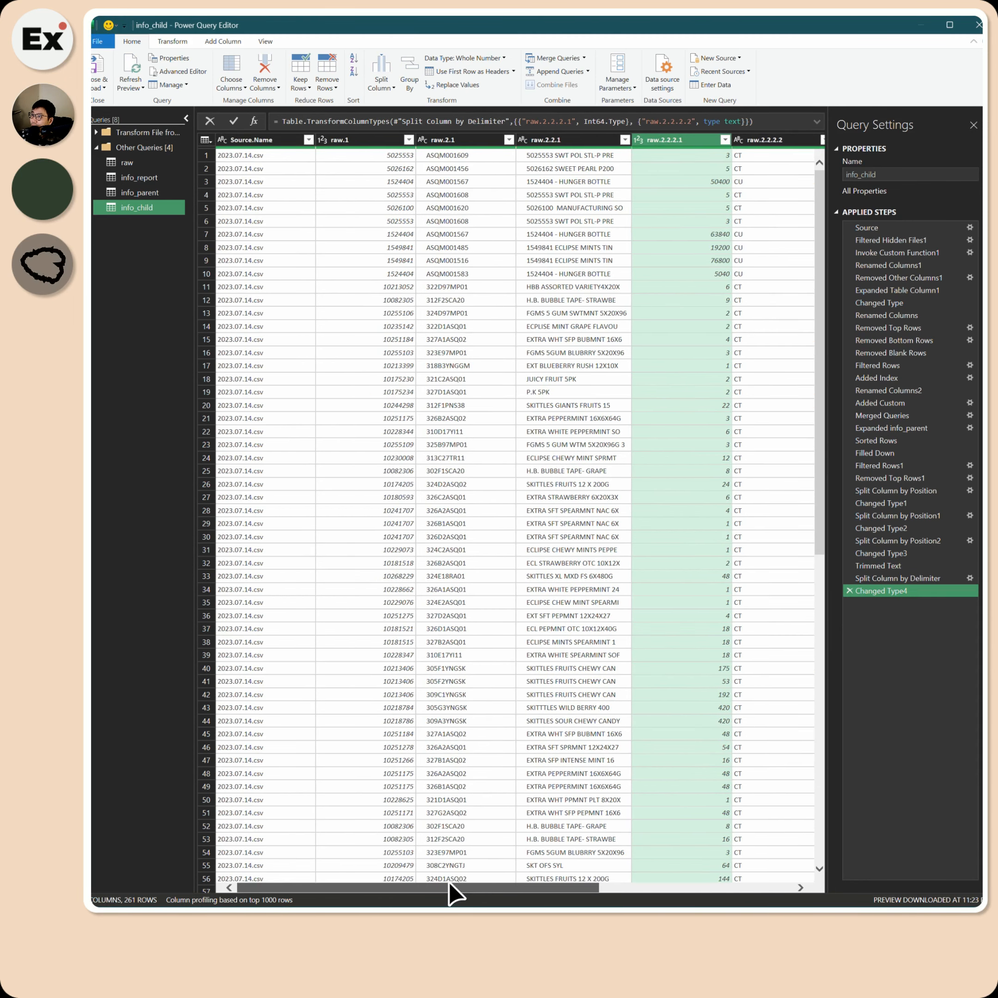
pyautogui.click(323, 140)
pyautogui.click(348, 271)
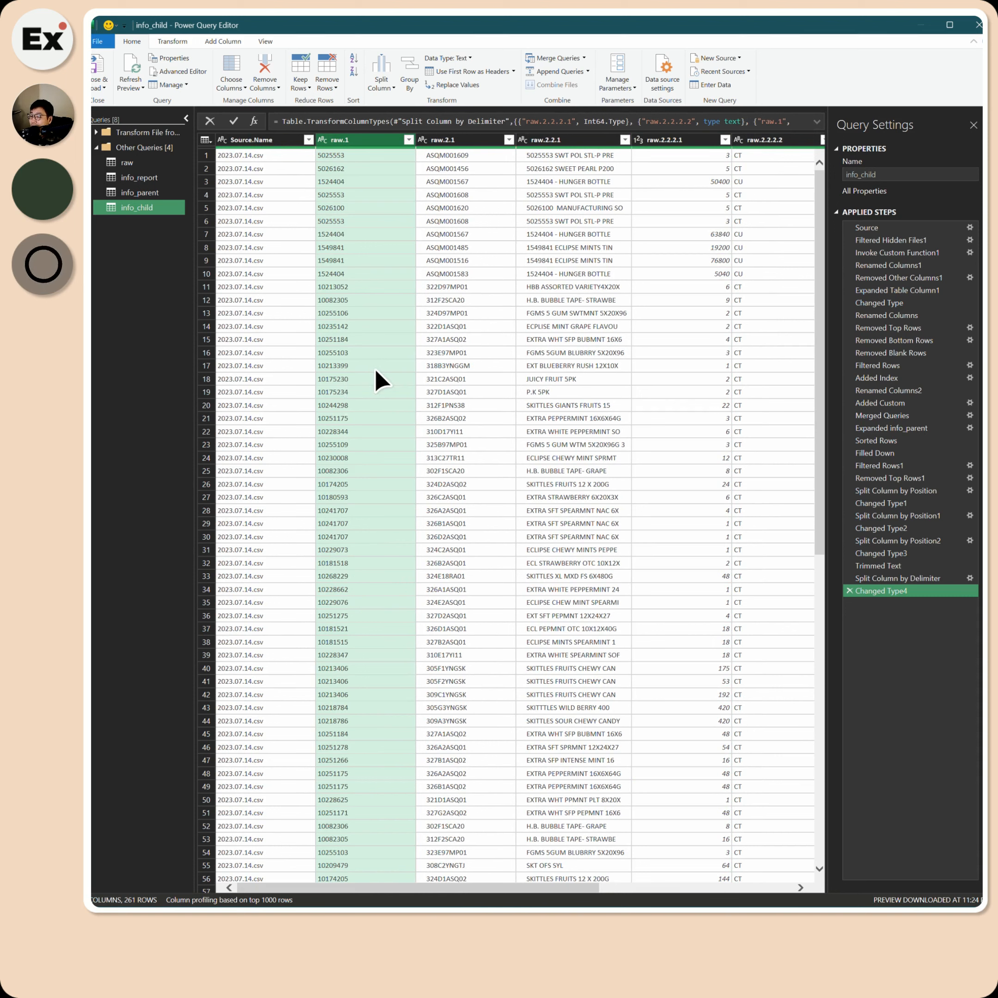
pyautogui.click(344, 627)
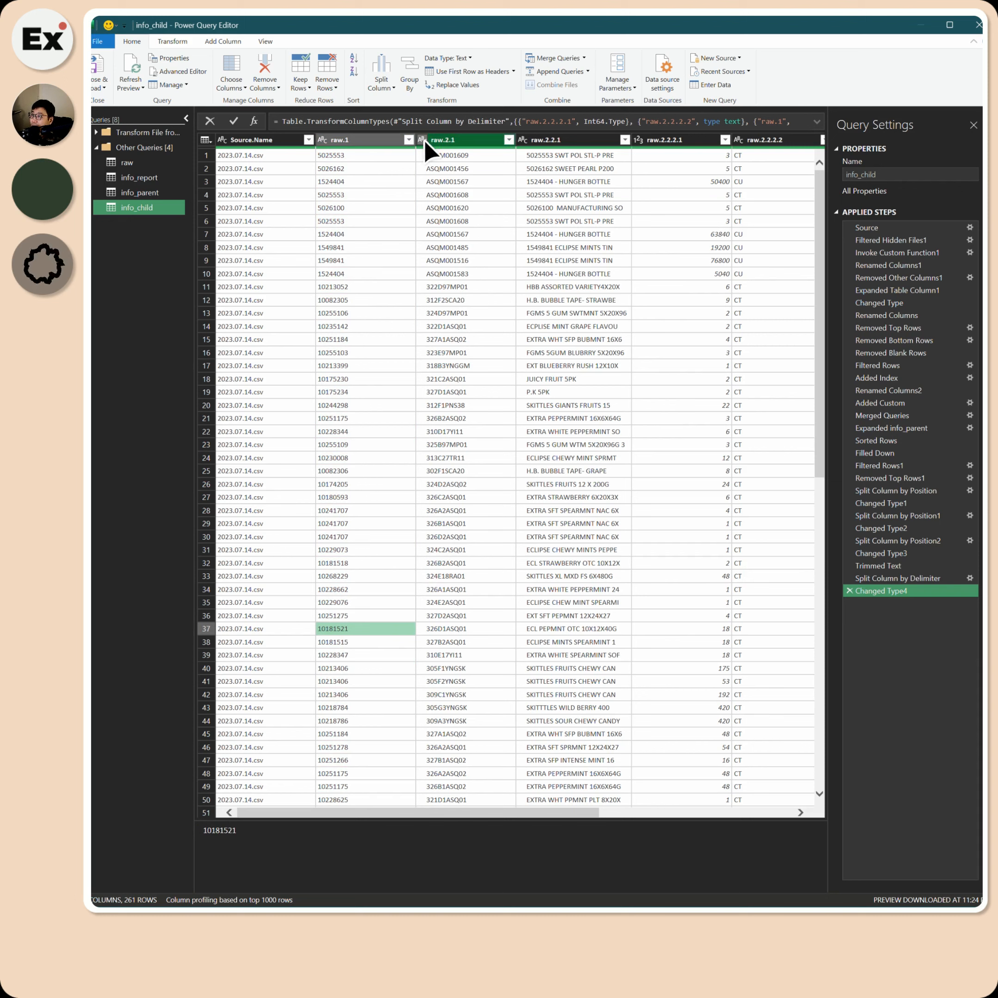
# Trim the surrounding spaces from the text columns raw.2.1, raw.2.2.1 and raw.2.2.2.2.
pyautogui.rightClick(447, 141)
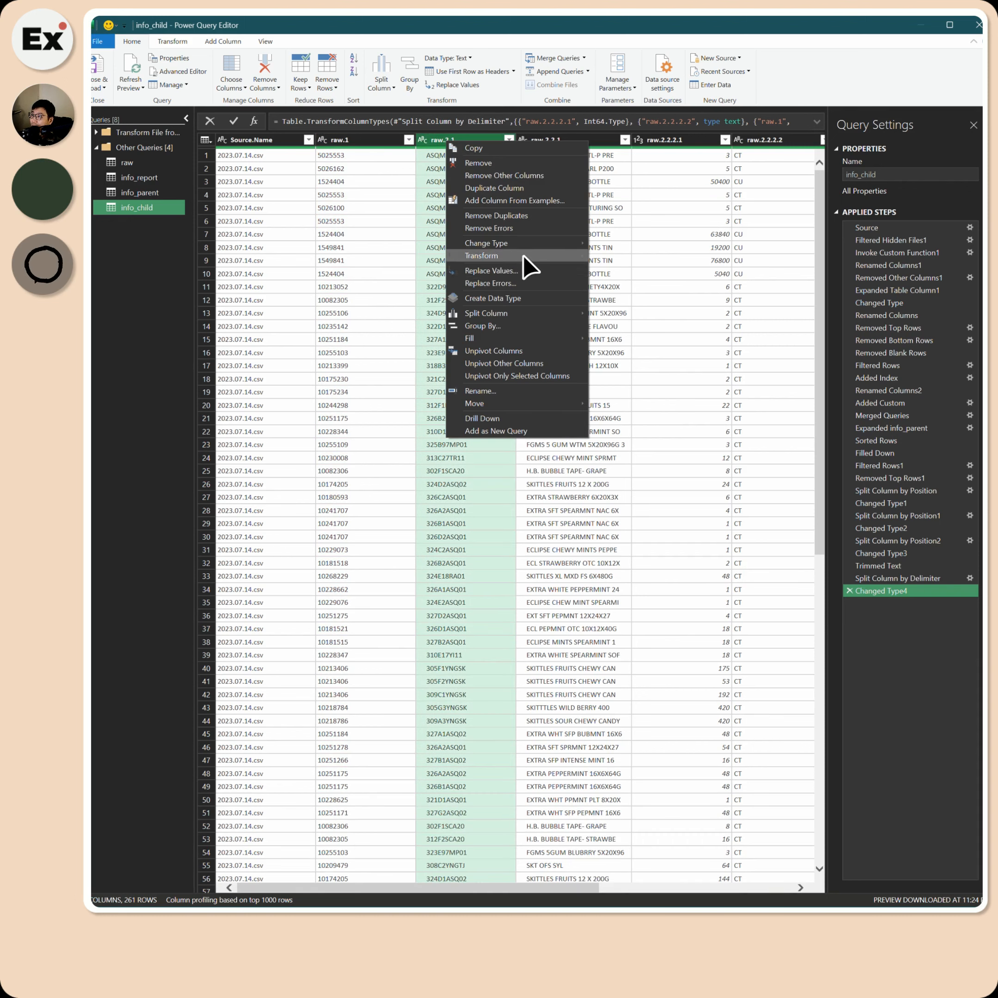
pyautogui.moveTo(523, 255)
pyautogui.click(643, 297)
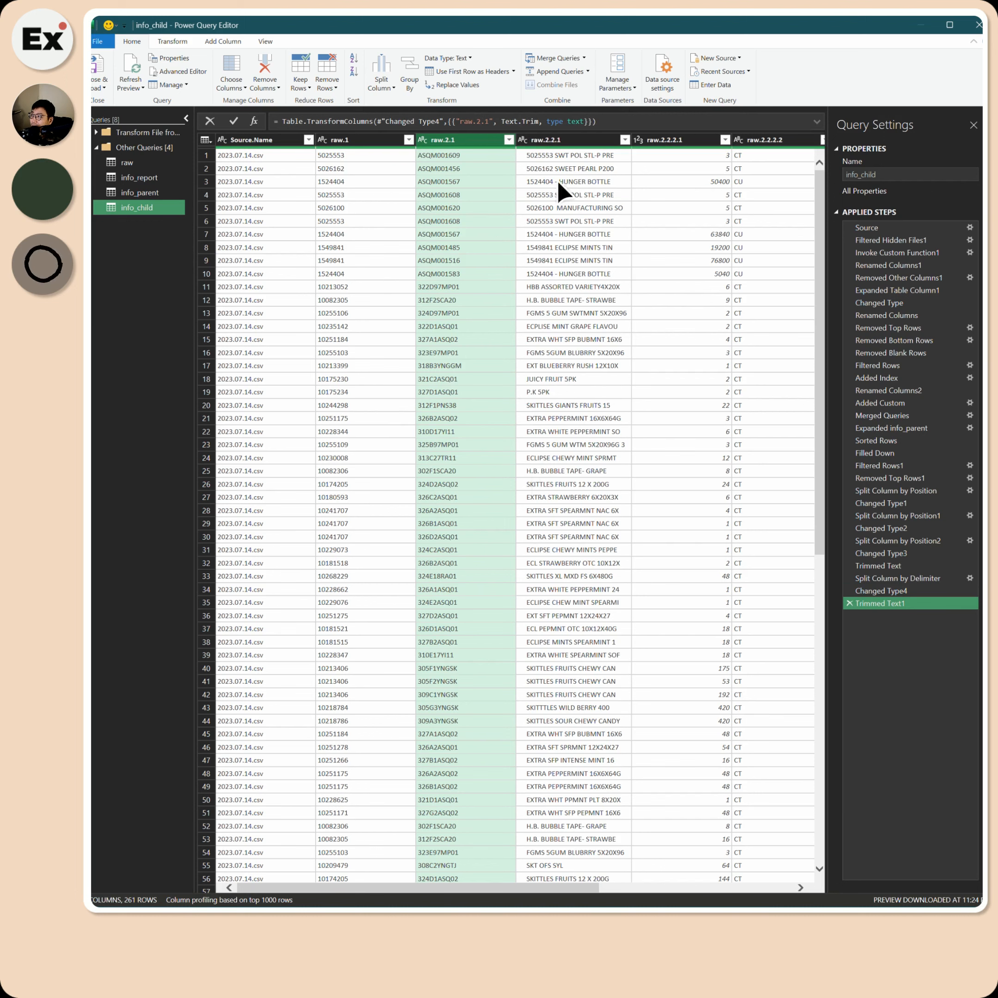
pyautogui.rightClick(551, 141)
pyautogui.moveTo(631, 258)
pyautogui.click(717, 304)
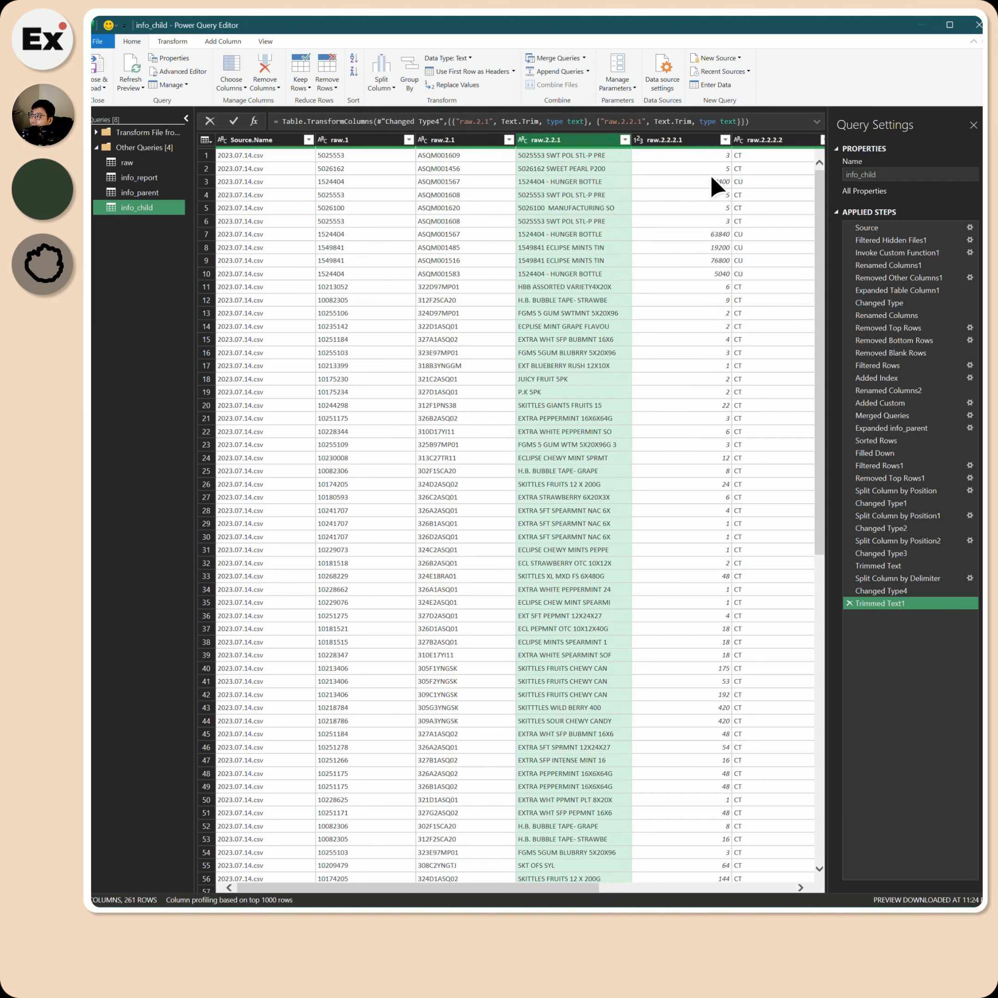
pyautogui.moveTo(590, 891); pyautogui.dragTo(691, 891)
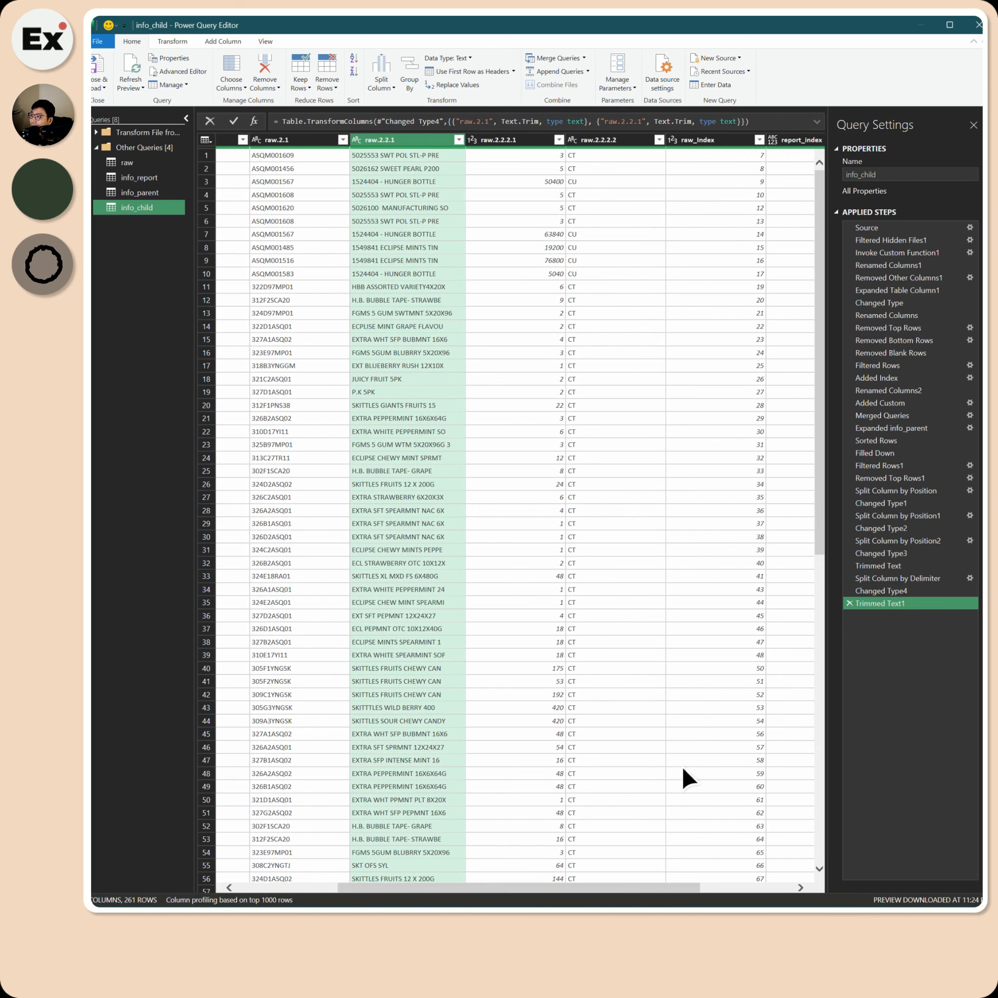
pyautogui.rightClick(585, 136)
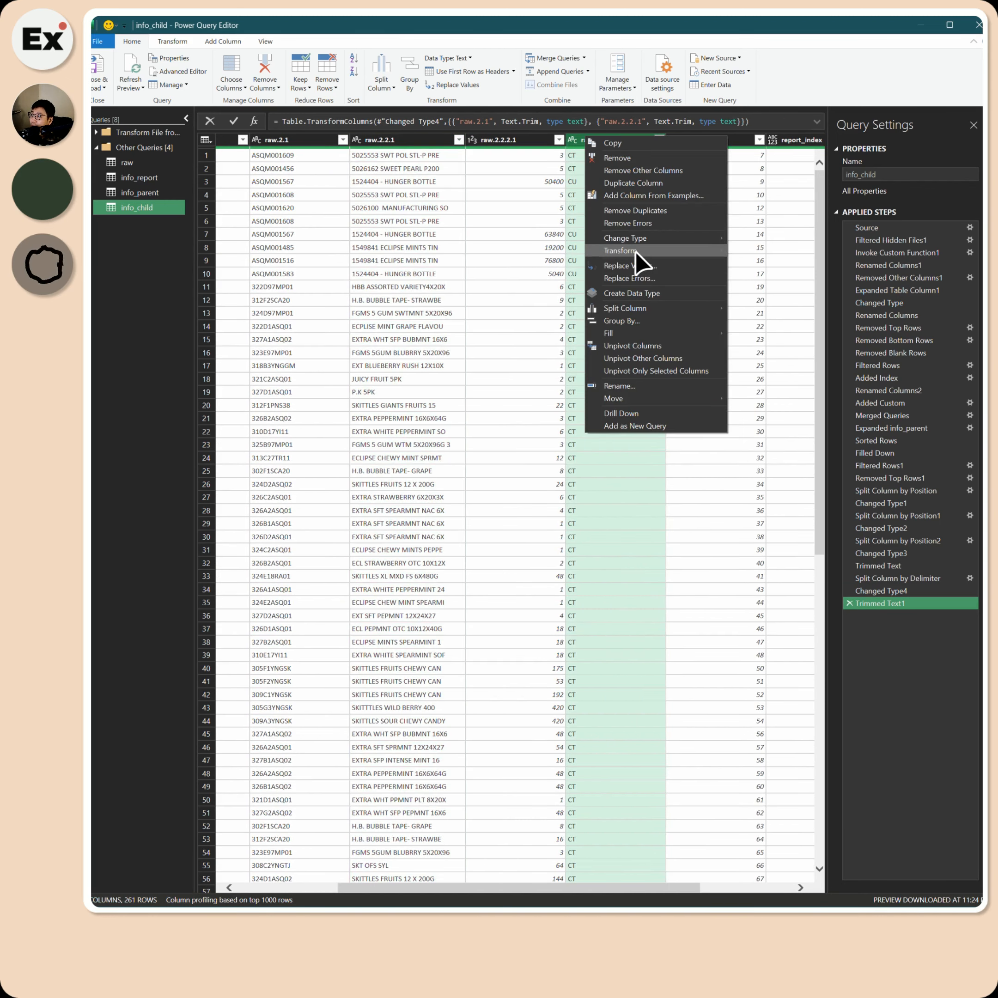
pyautogui.moveTo(635, 253)
pyautogui.click(744, 288)
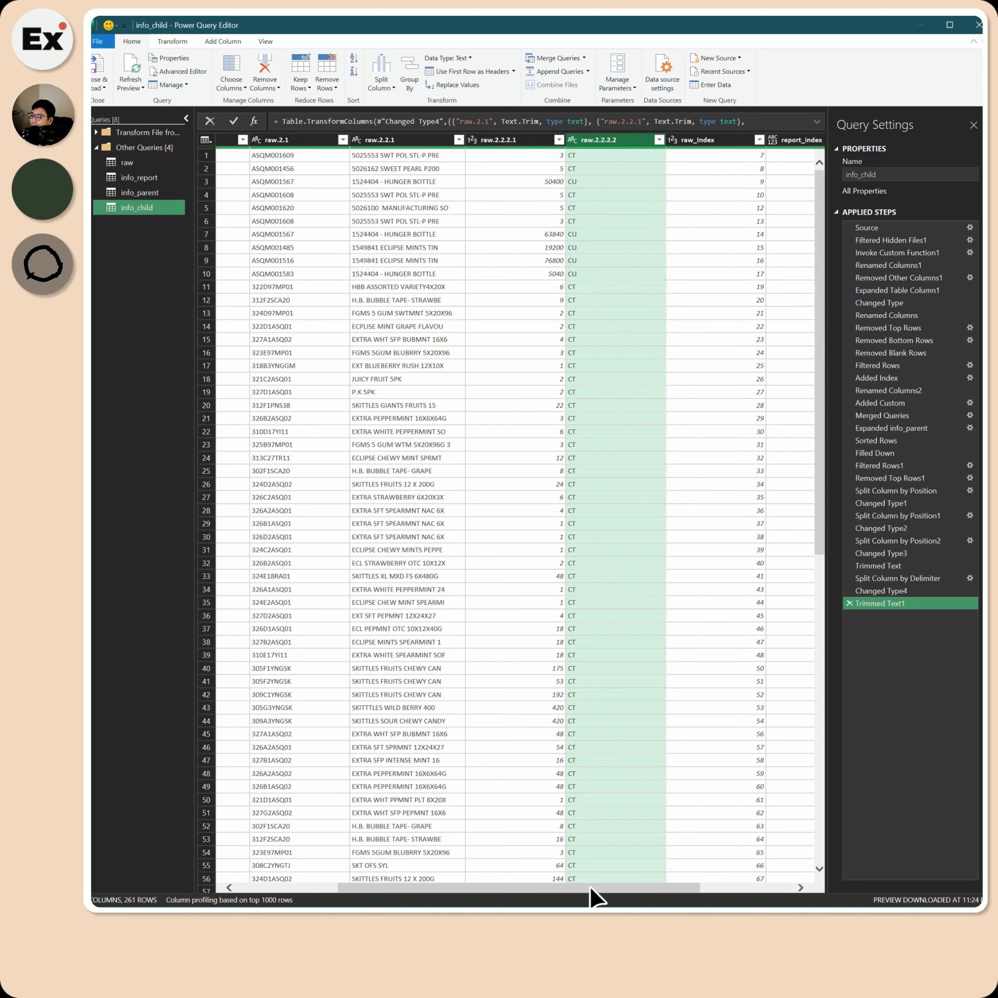
# Review the split product columns in info_child together with their report_index and parent_index values.
pyautogui.moveTo(591, 887); pyautogui.dragTo(362, 893)
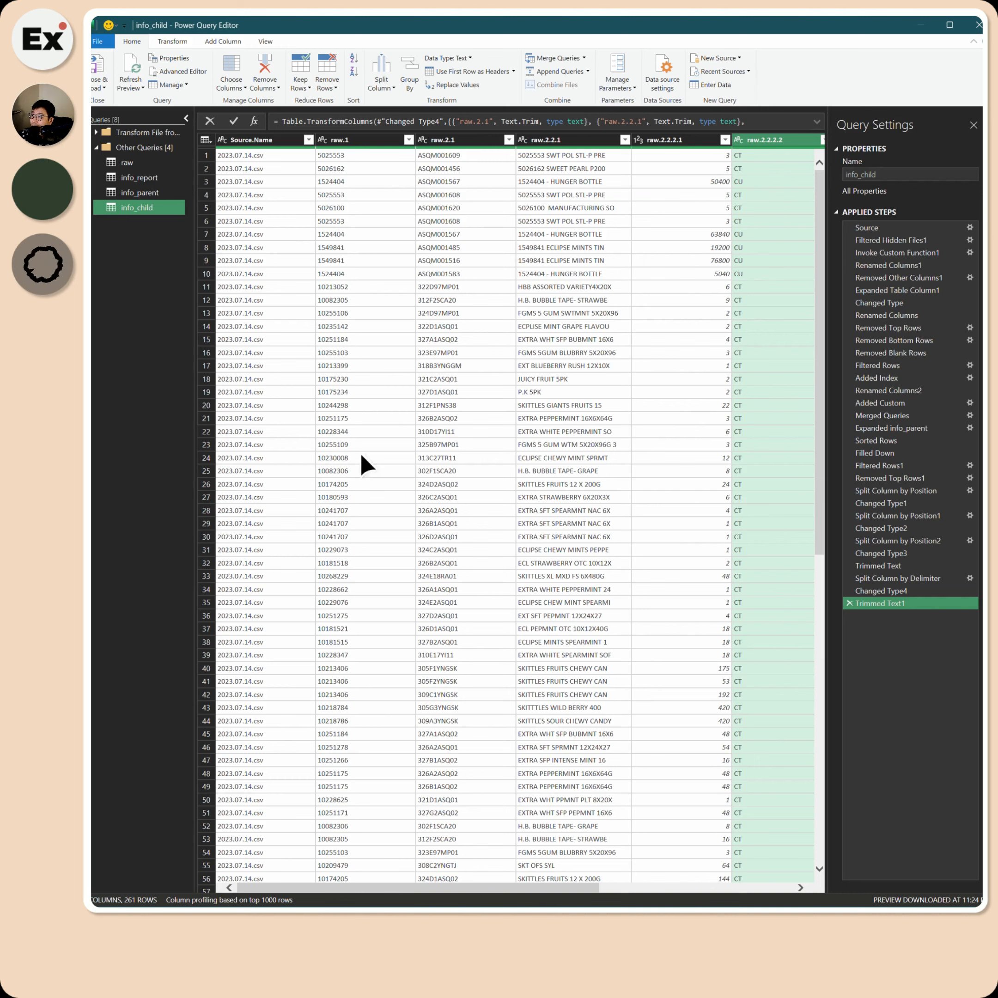
pyautogui.moveTo(452, 895); pyautogui.dragTo(641, 895)
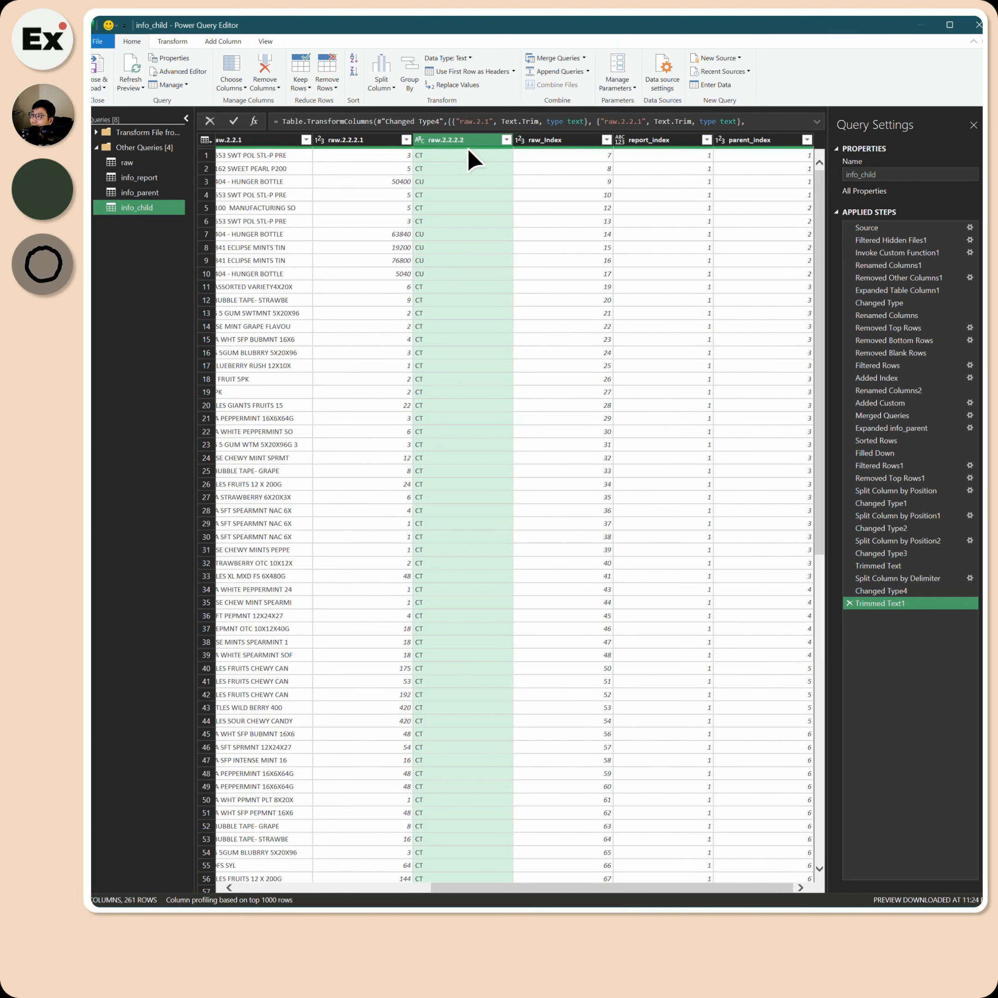
pyautogui.click(644, 143)
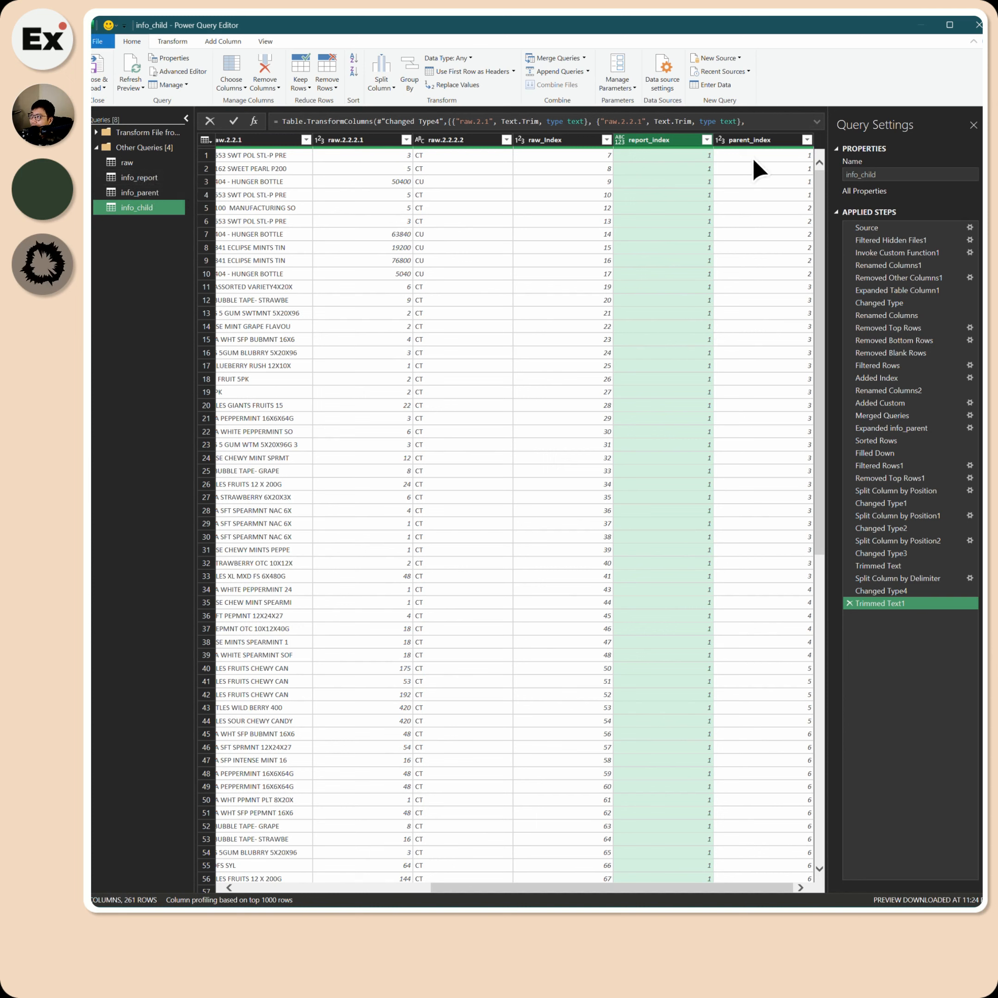
pyautogui.moveTo(769, 155); pyautogui.dragTo(775, 313)
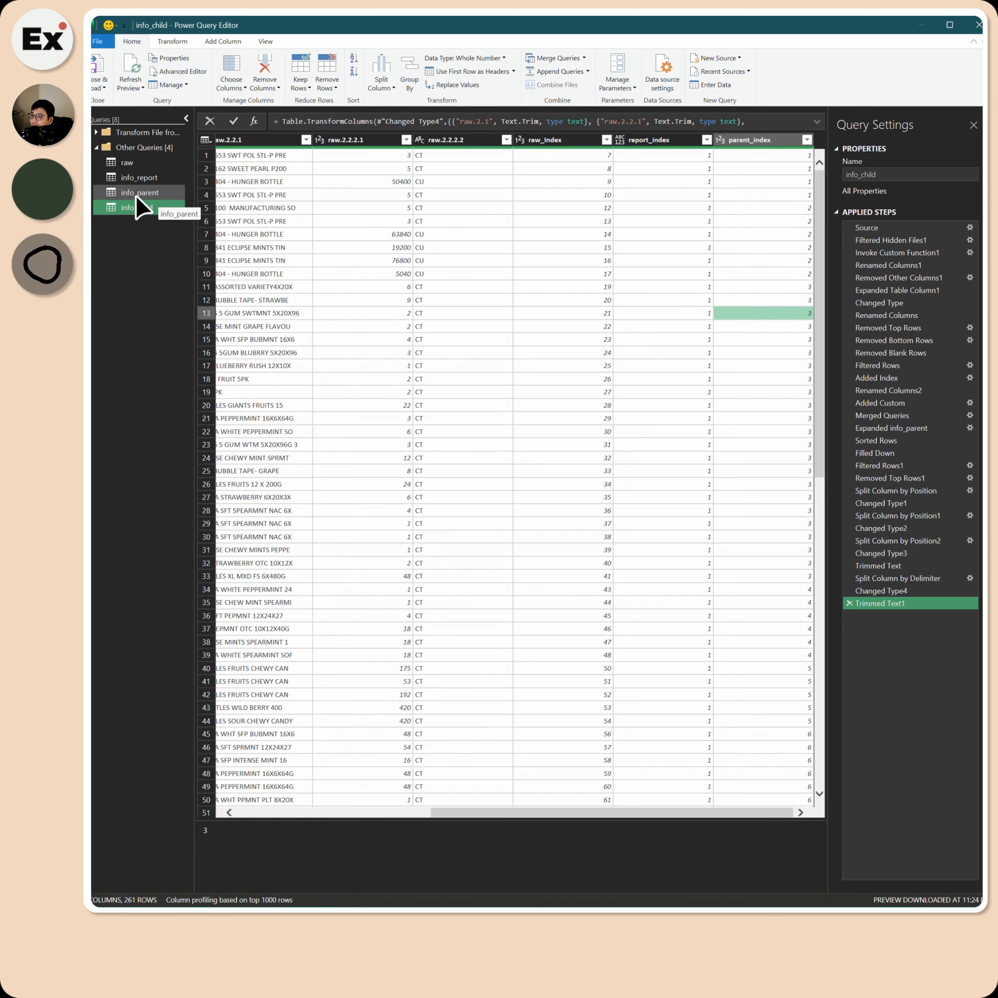
pyautogui.click(756, 222)
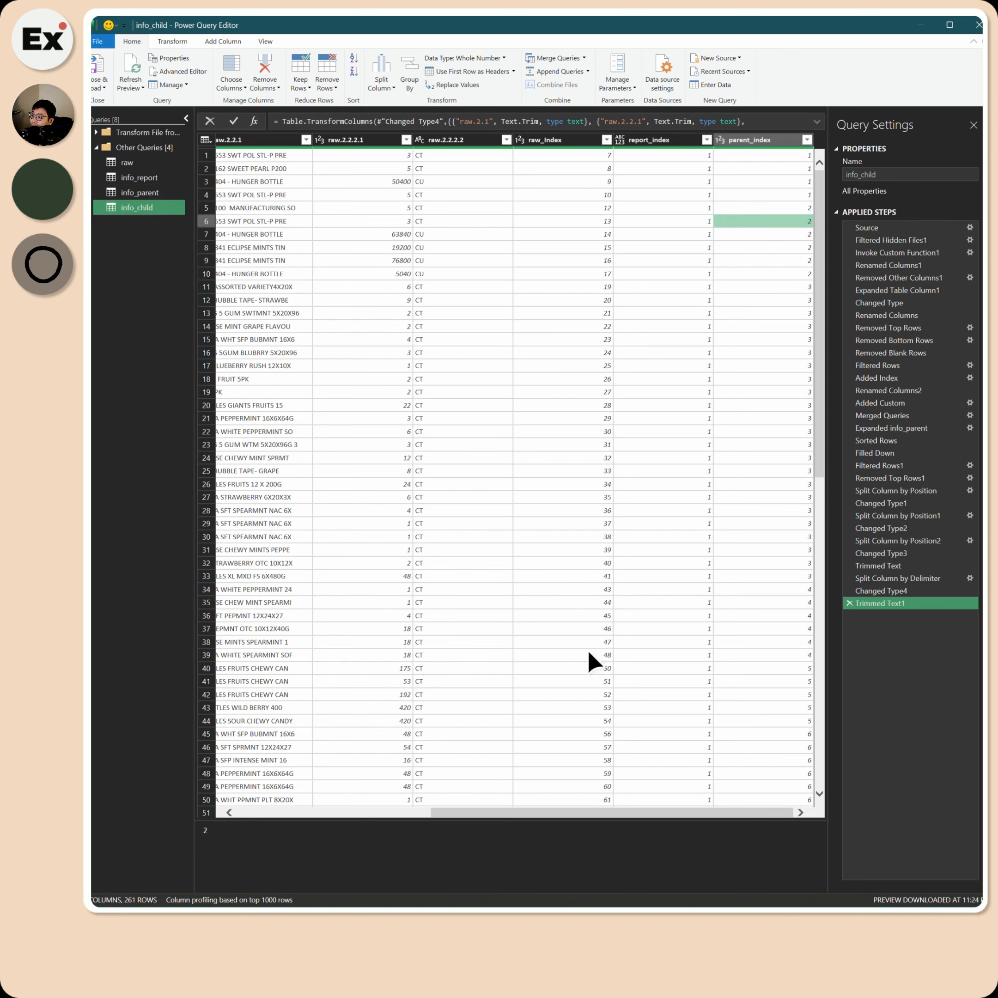
pyautogui.moveTo(793, 370); pyautogui.dragTo(789, 283)
# Create a new query that references info_child and name it final.
pyautogui.click(125, 194)
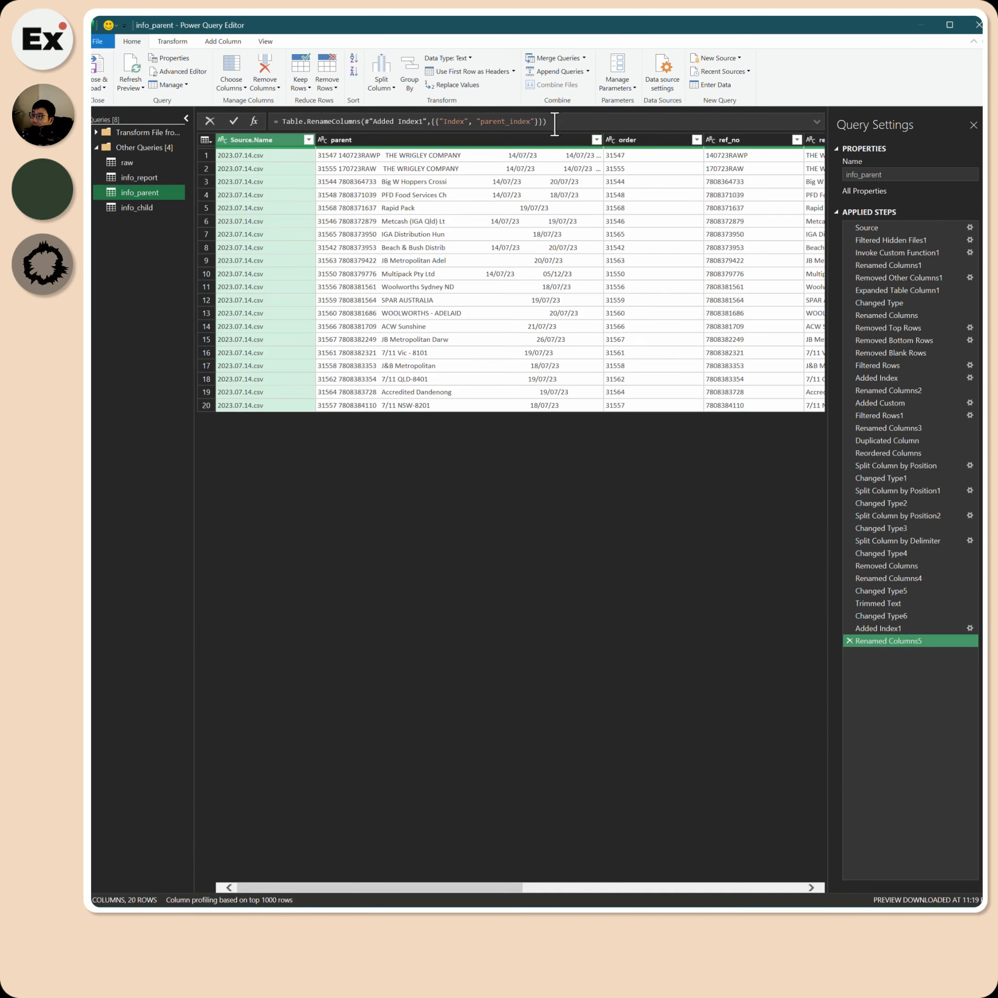
pyautogui.moveTo(492, 888); pyautogui.dragTo(591, 888)
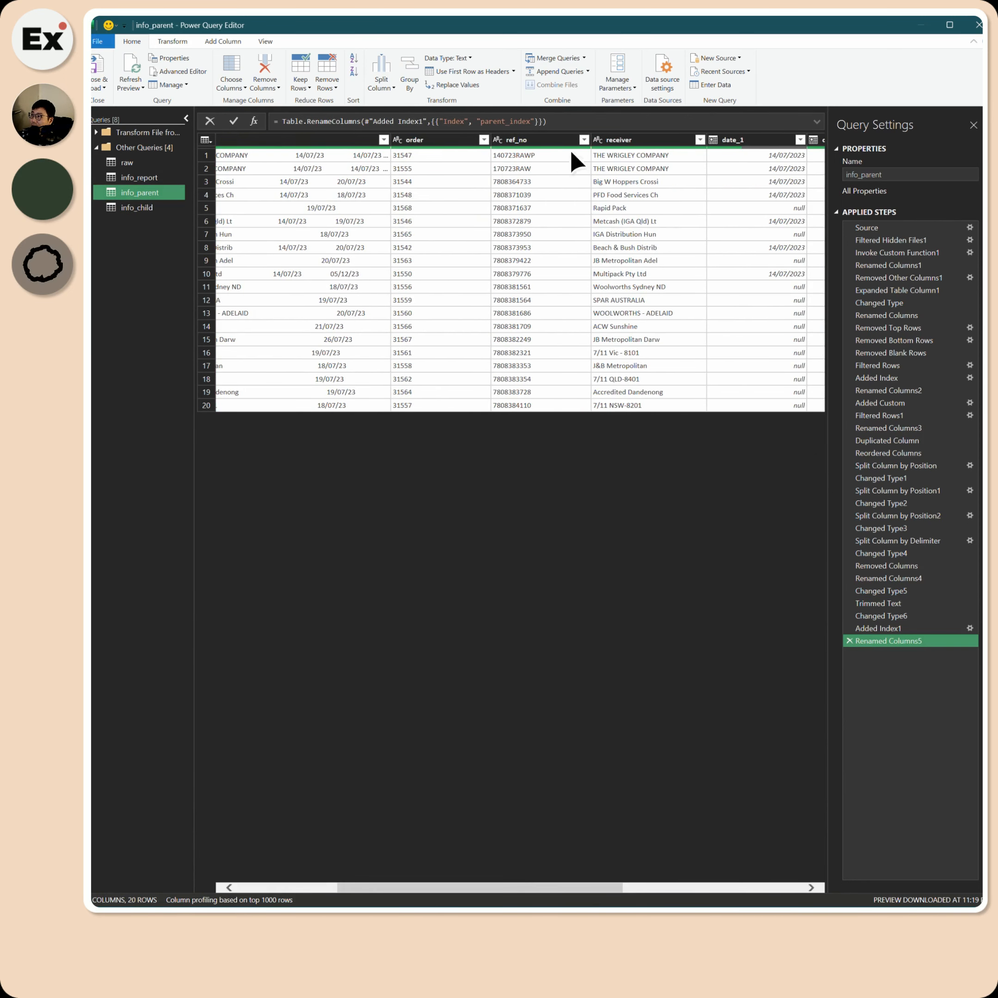
pyautogui.click(155, 209)
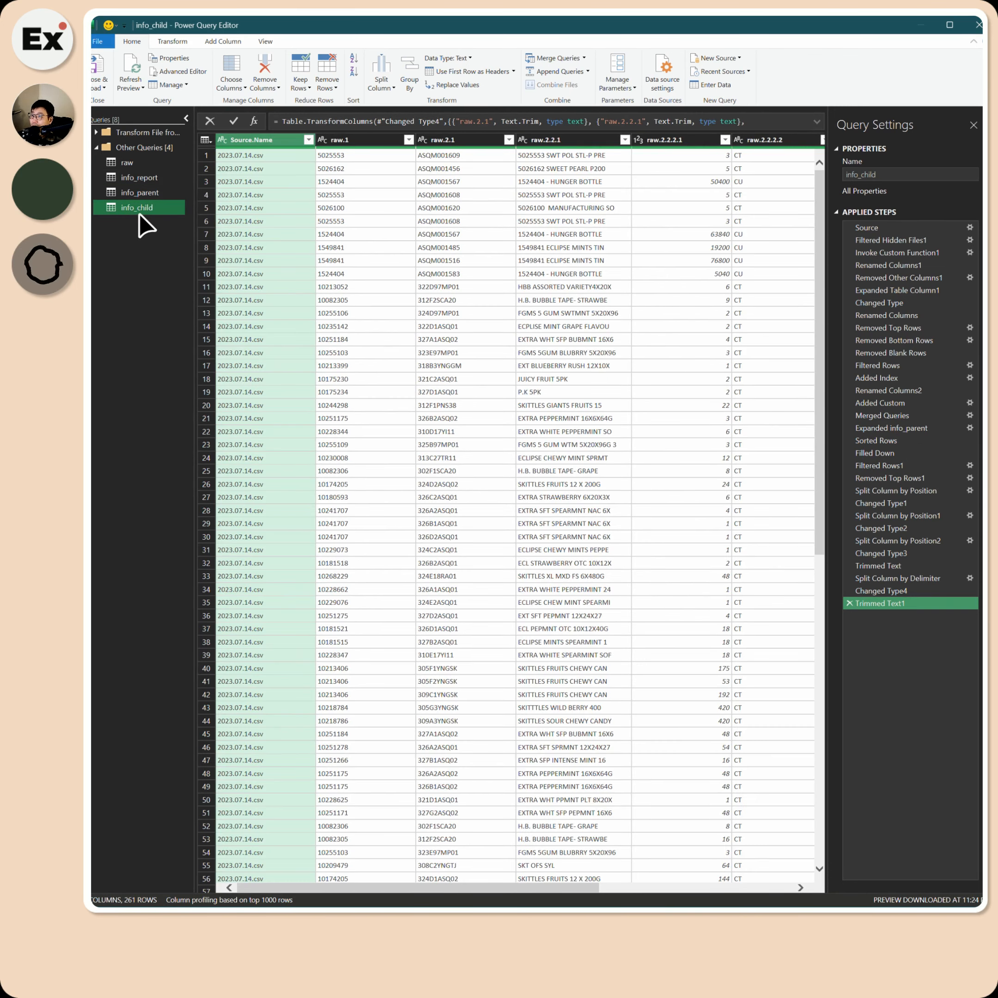
pyautogui.rightClick(139, 211)
pyautogui.click(174, 288)
pyautogui.write('final')
pyautogui.press('Return')
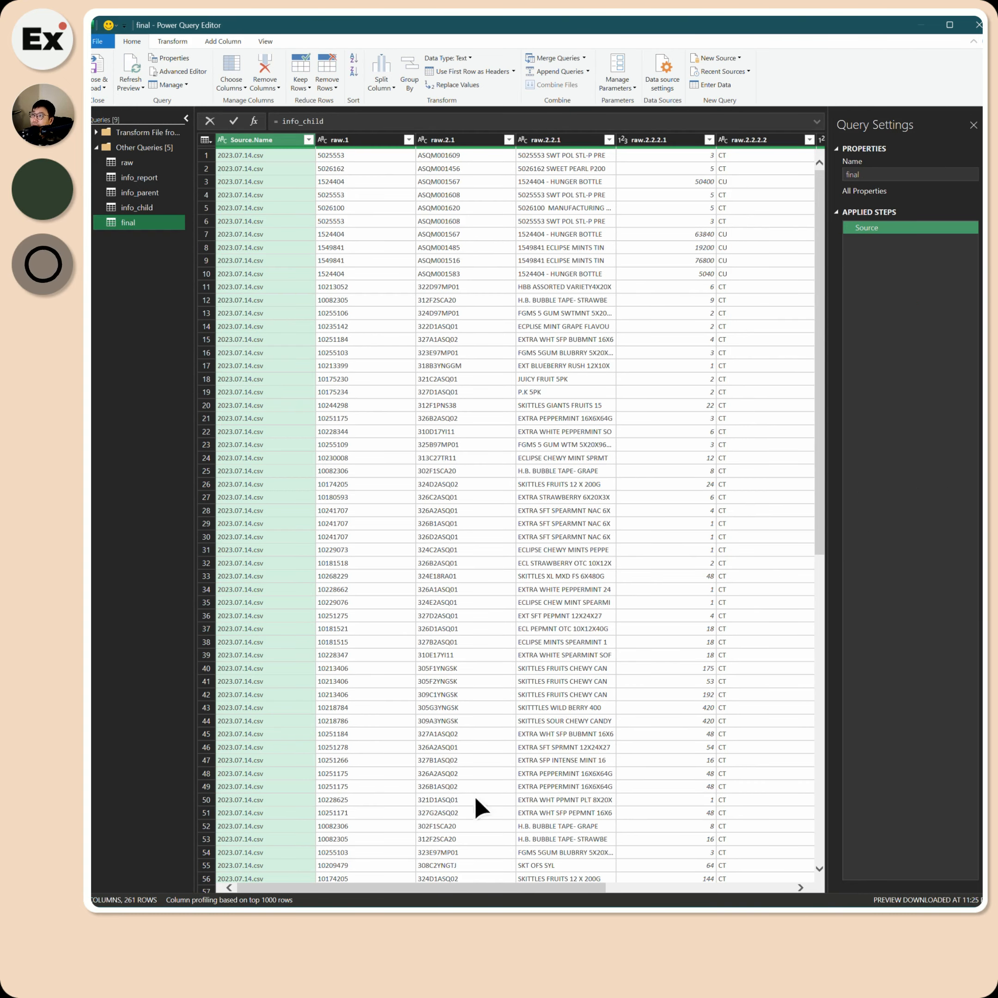
# Merge the final query with info_report by matching their report_index columns, using a Left Outer join.
pyautogui.hscroll(3, 422, 891)
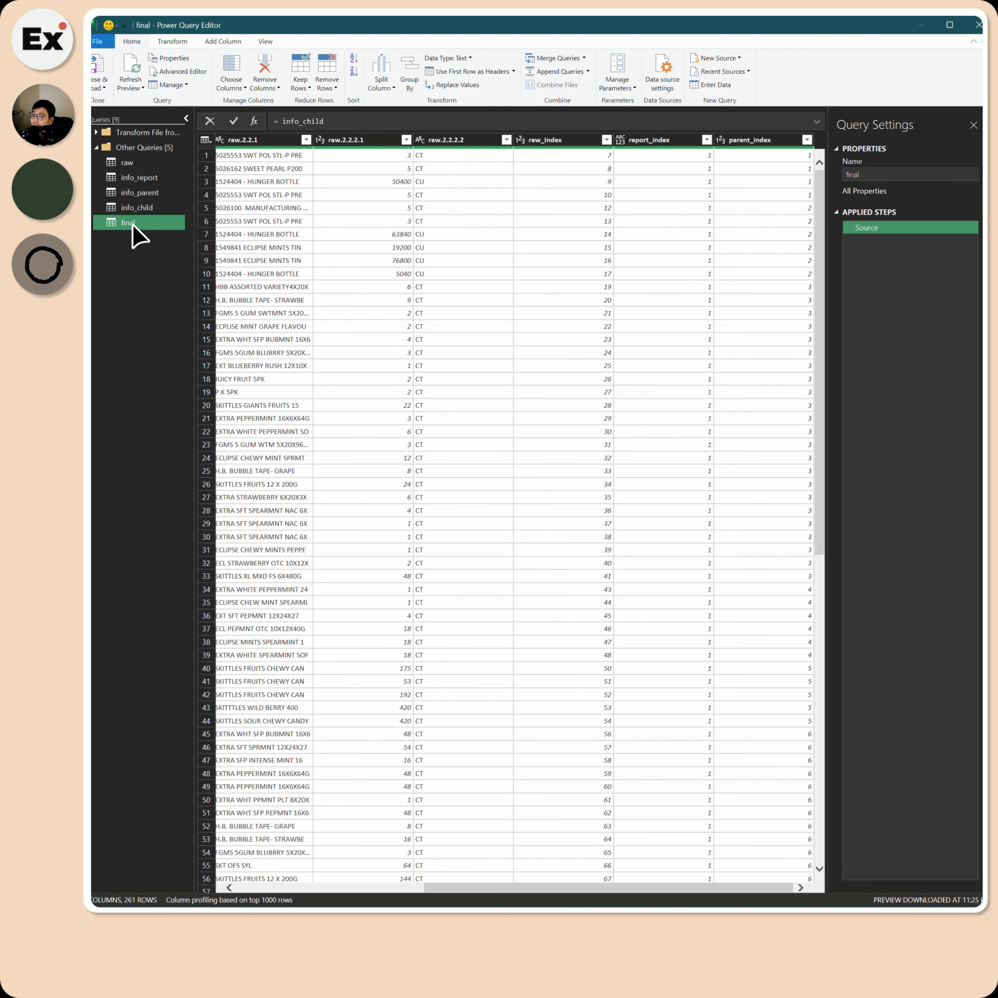
pyautogui.click(566, 59)
pyautogui.click(483, 584)
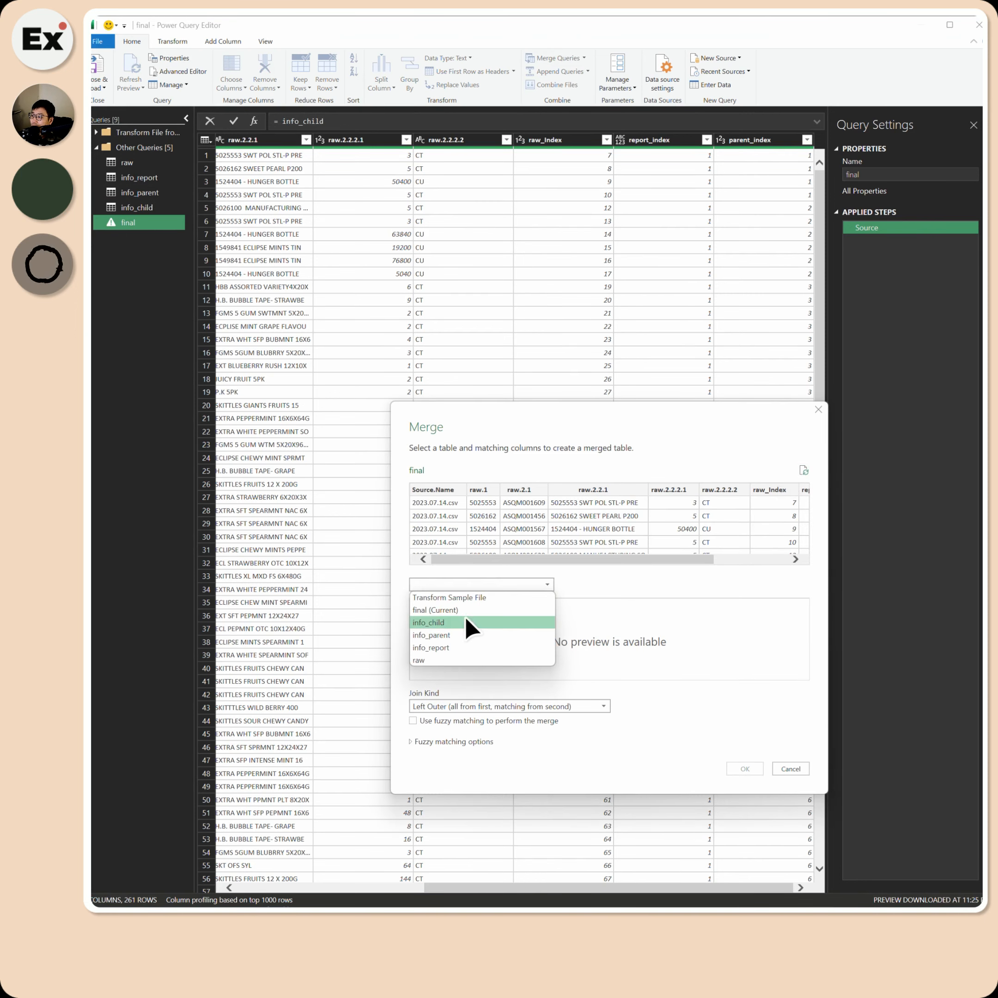
pyautogui.click(435, 647)
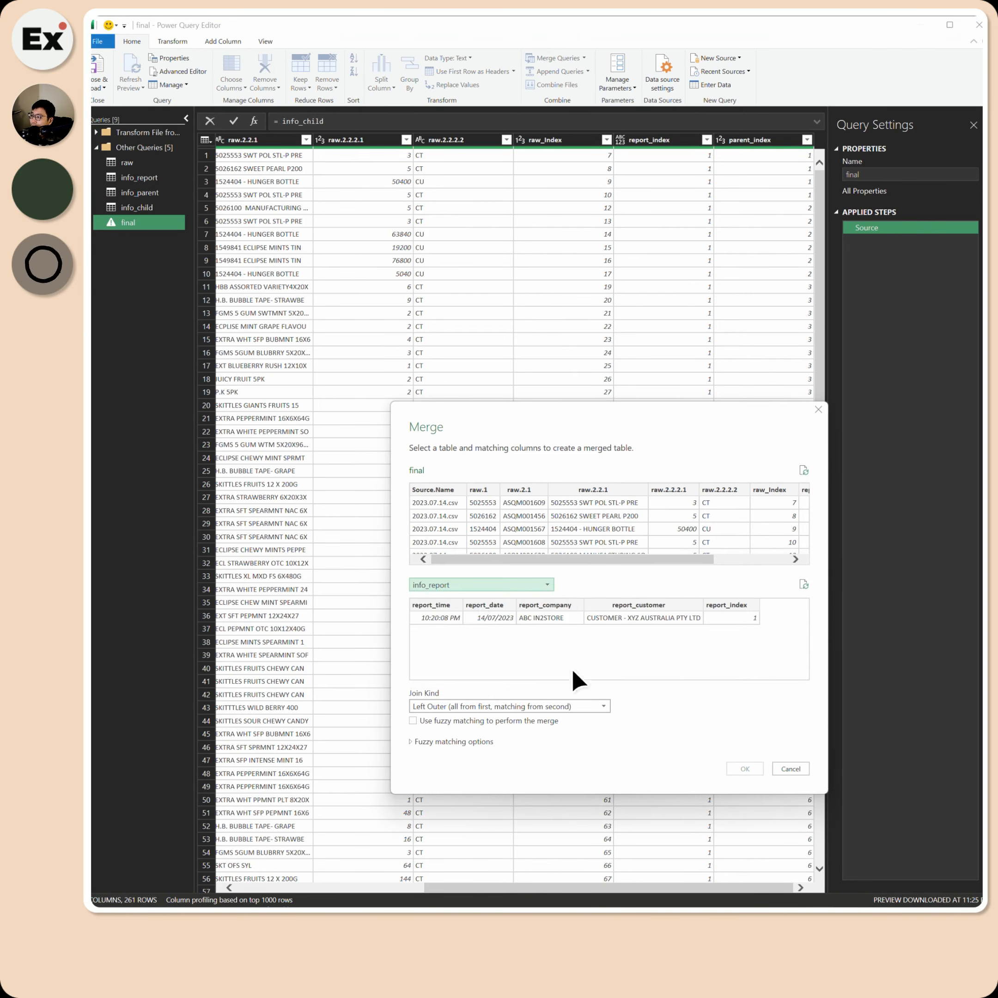
pyautogui.click(726, 605)
pyautogui.moveTo(565, 559); pyautogui.dragTo(641, 559)
pyautogui.click(736, 494)
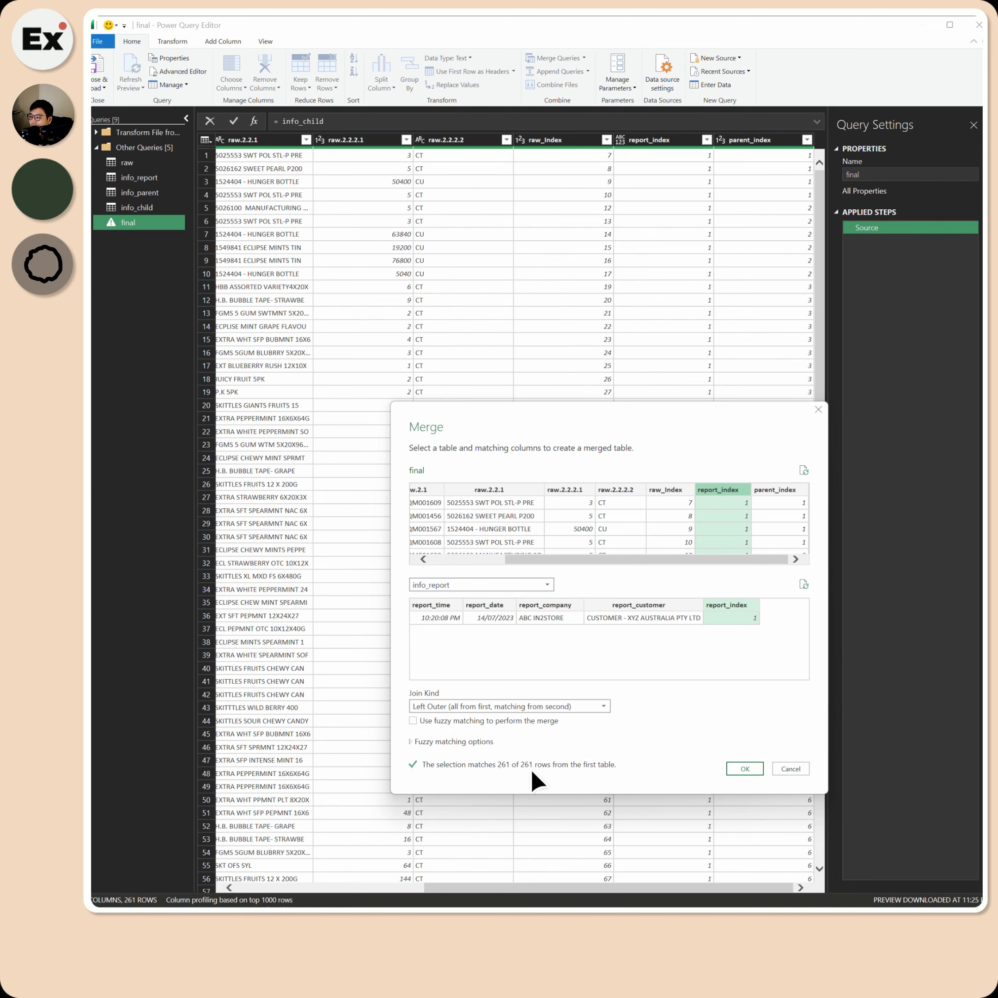
pyautogui.click(745, 769)
# Expand the merged info_report column to only report_time, report_date, report_company and report_customer, without the original name as prefix.
pyautogui.click(806, 140)
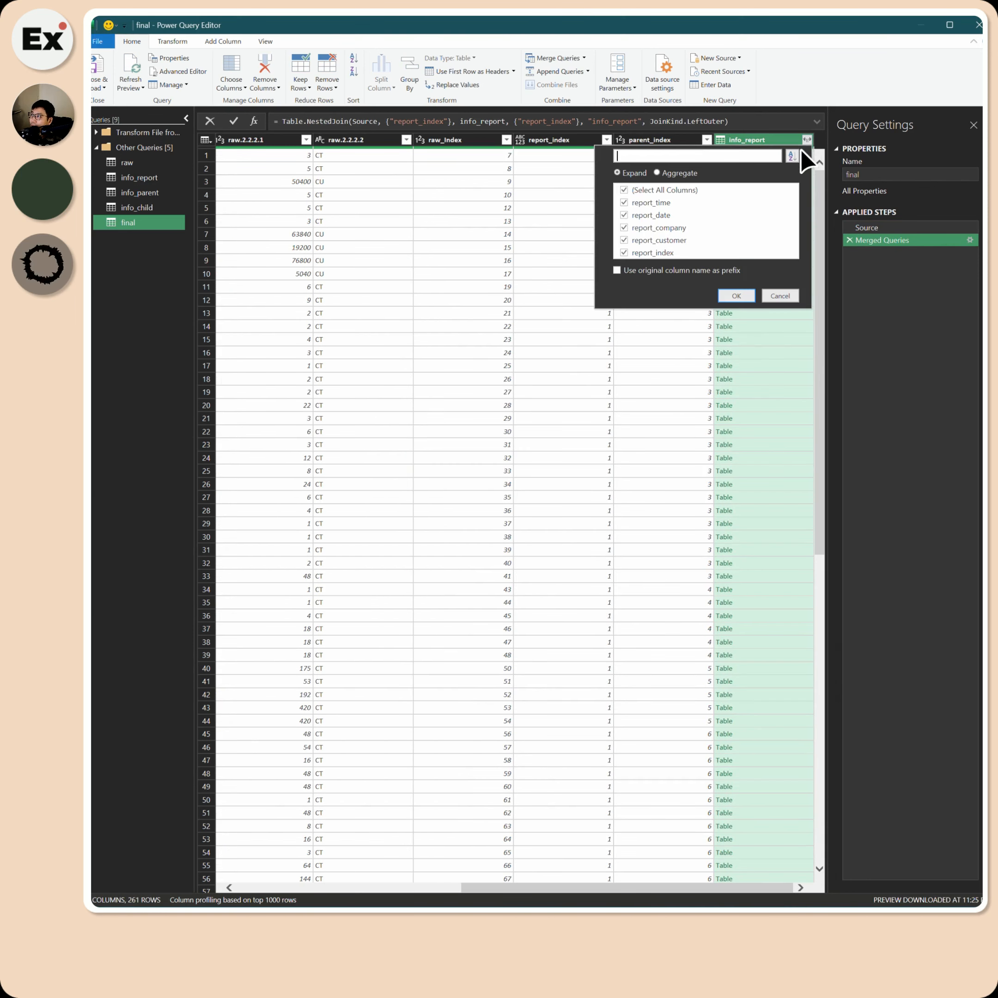
pyautogui.click(627, 190)
pyautogui.click(624, 204)
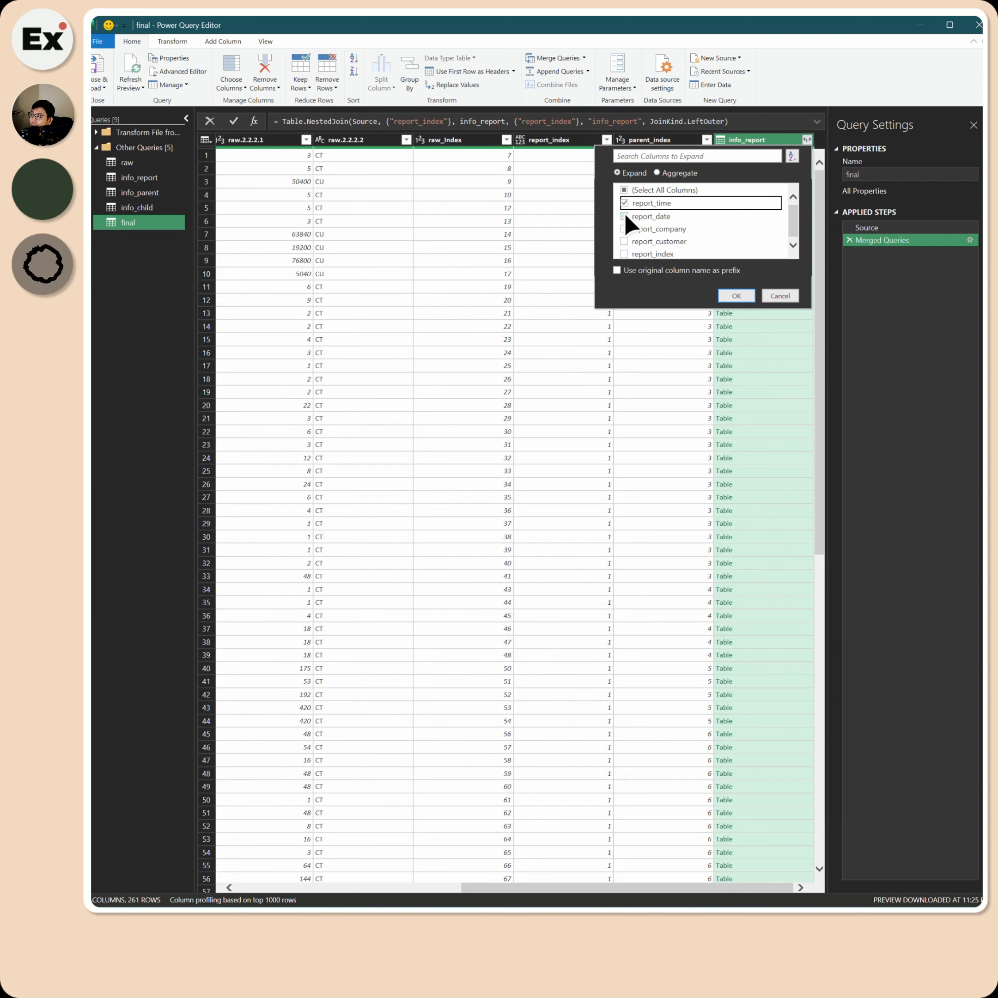
pyautogui.click(623, 215)
pyautogui.click(623, 228)
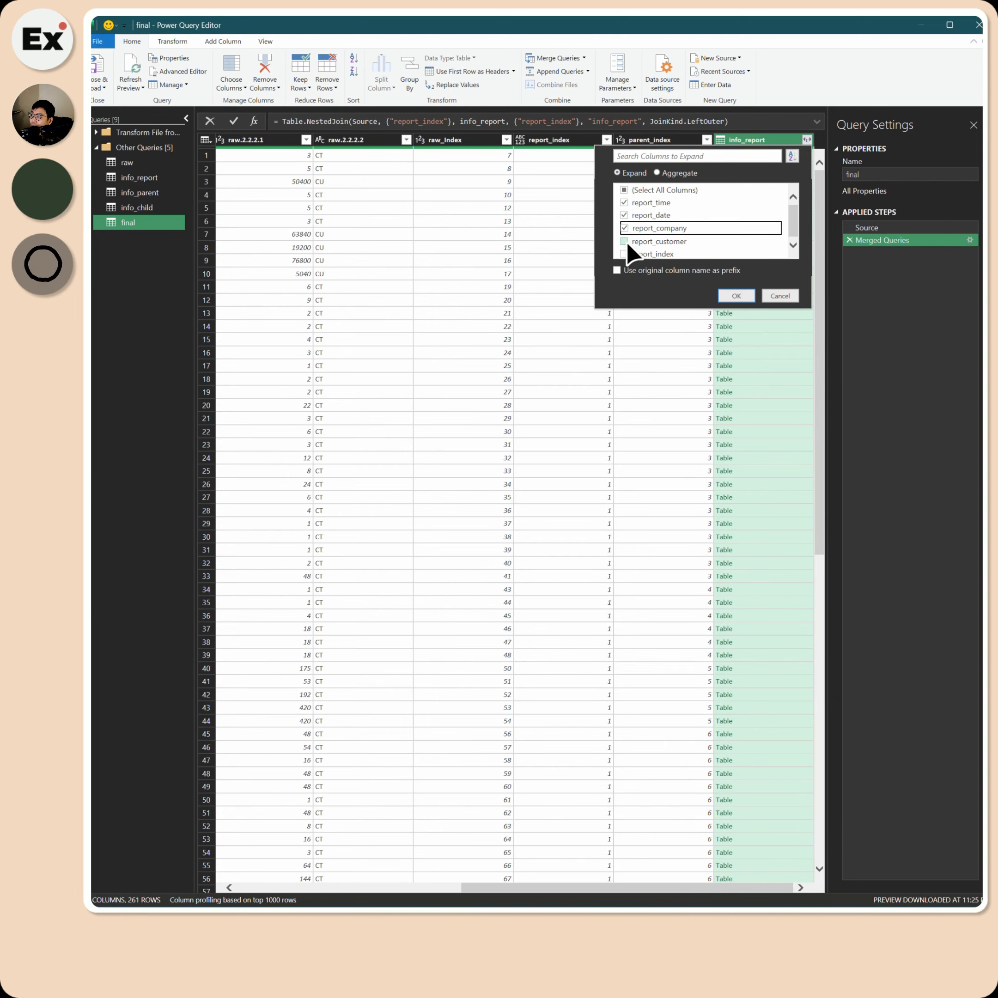
pyautogui.click(624, 242)
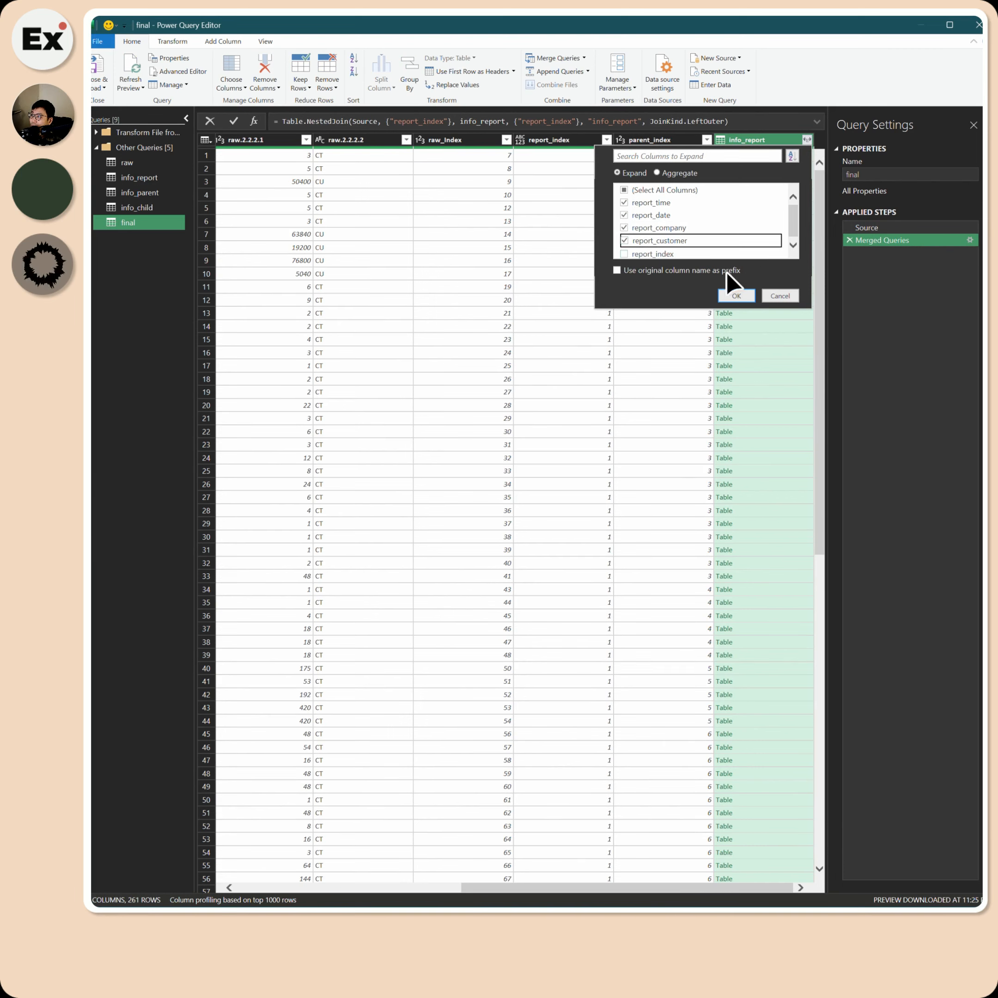
pyautogui.click(736, 296)
# Remove the report_index column from the final query.
pyautogui.moveTo(623, 890); pyautogui.dragTo(537, 893)
pyautogui.rightClick(434, 150)
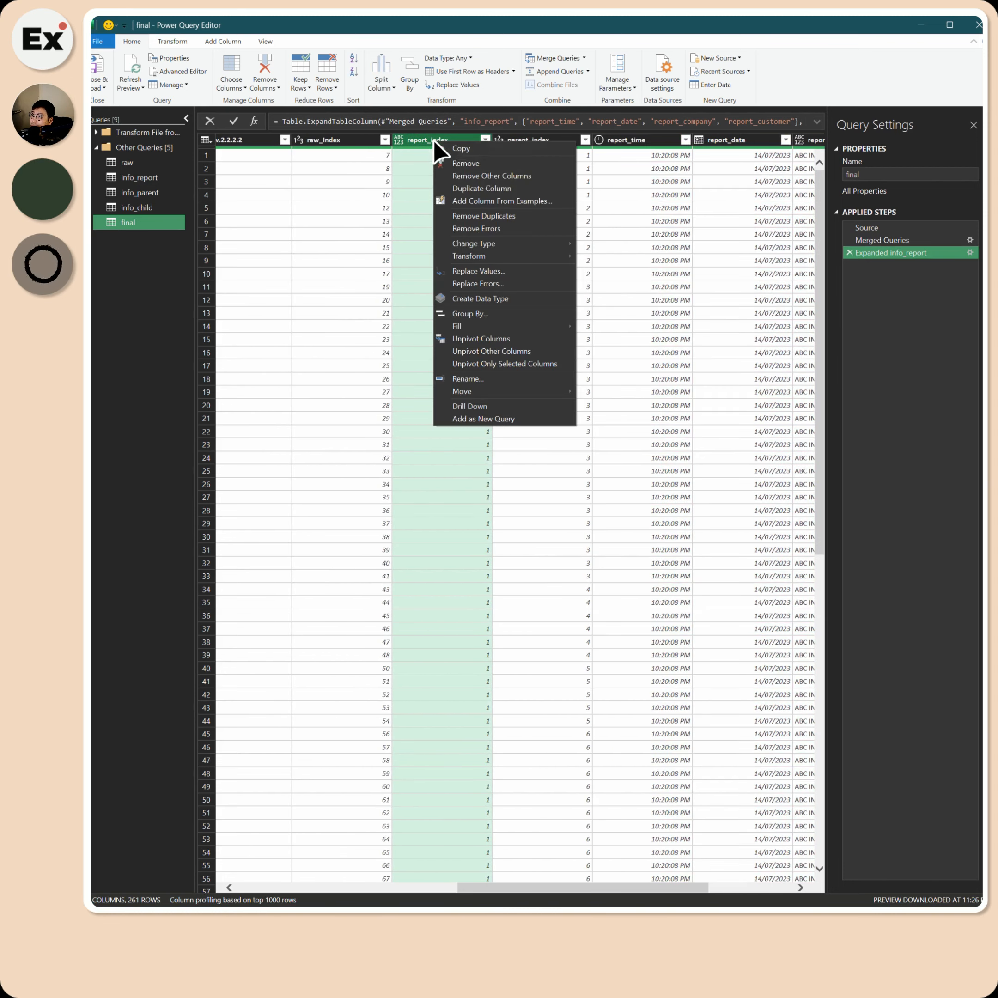
pyautogui.click(471, 160)
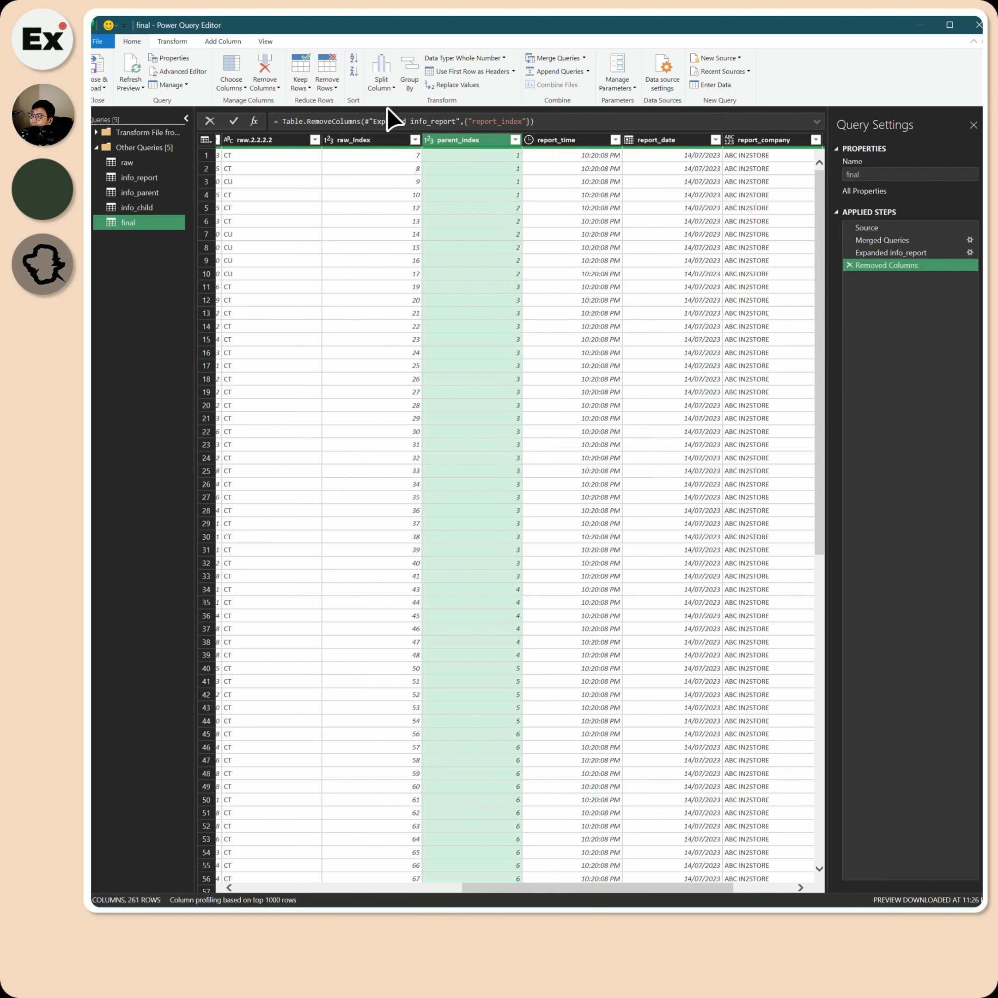
# Move the four columns from report_time to report_customer directly after Source.Name.
pyautogui.click(583, 141)
pyautogui.moveTo(629, 889); pyautogui.dragTo(690, 889)
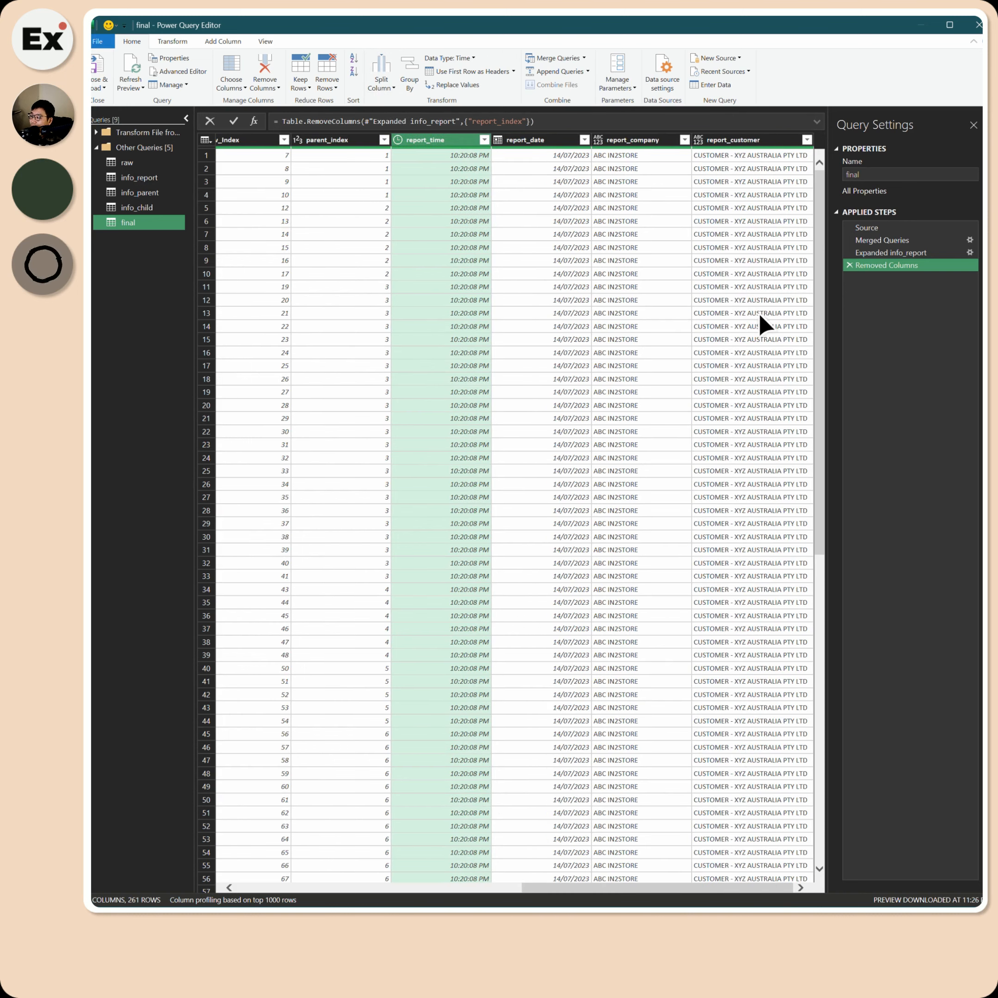
pyautogui.keyDown('shift'); pyautogui.click(739, 143); pyautogui.keyUp('shift')
pyautogui.moveTo(739, 143); pyautogui.dragTo(324, 146)
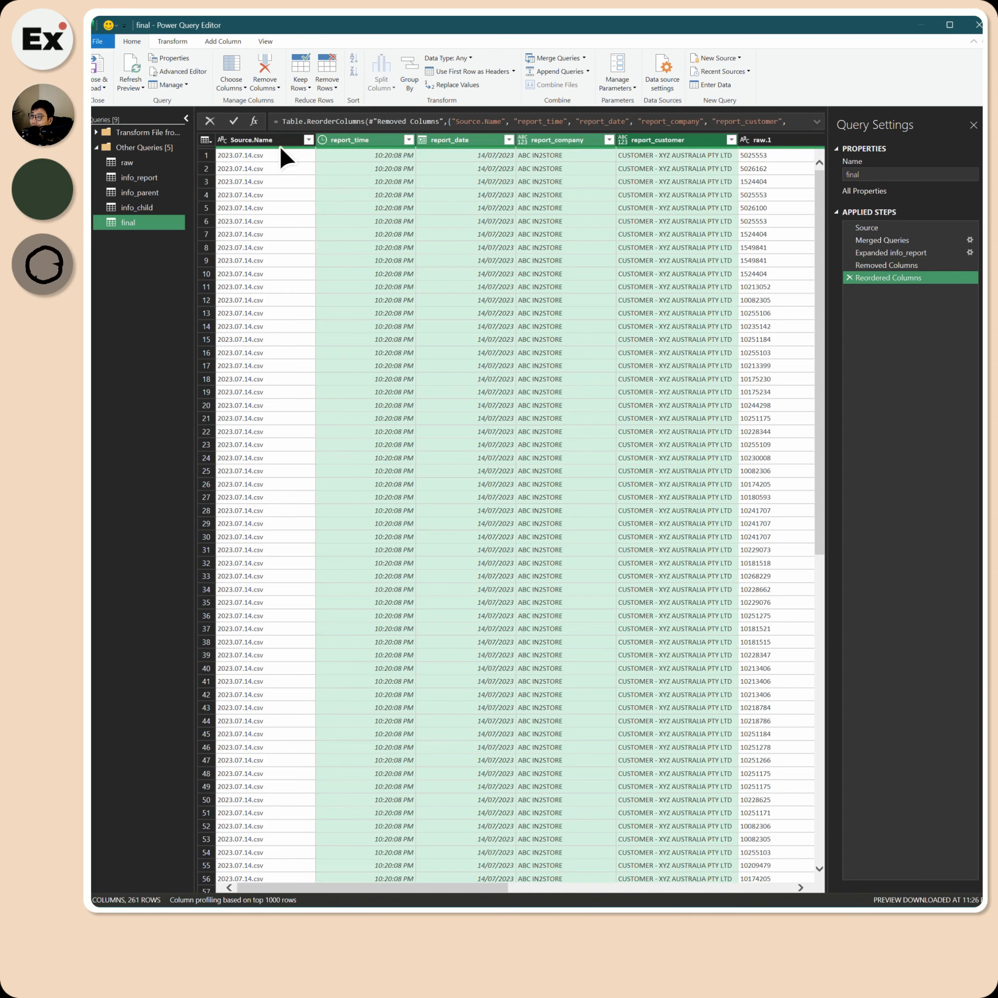
# Merge the final query with info_parent by matching their parent_index columns, using a Left Outer join.
pyautogui.moveTo(506, 887); pyautogui.dragTo(815, 897)
pyautogui.click(754, 141)
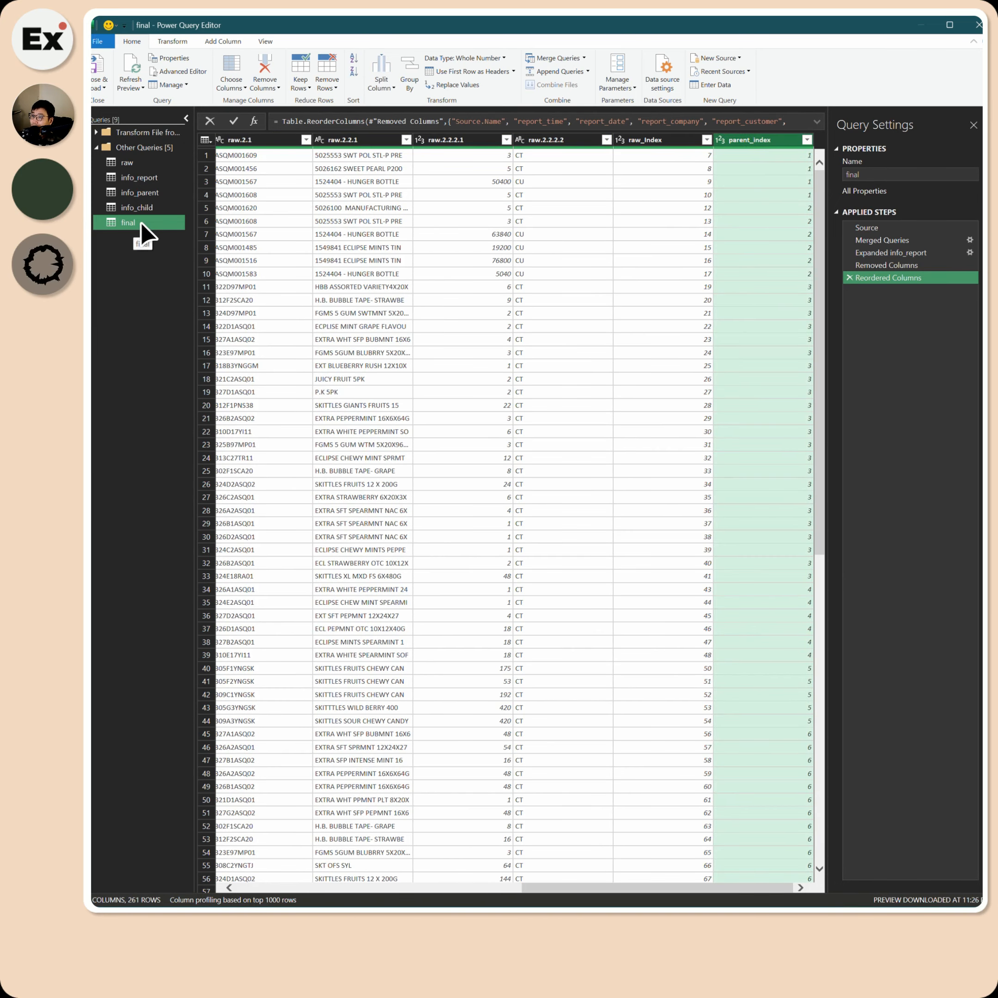
pyautogui.click(542, 59)
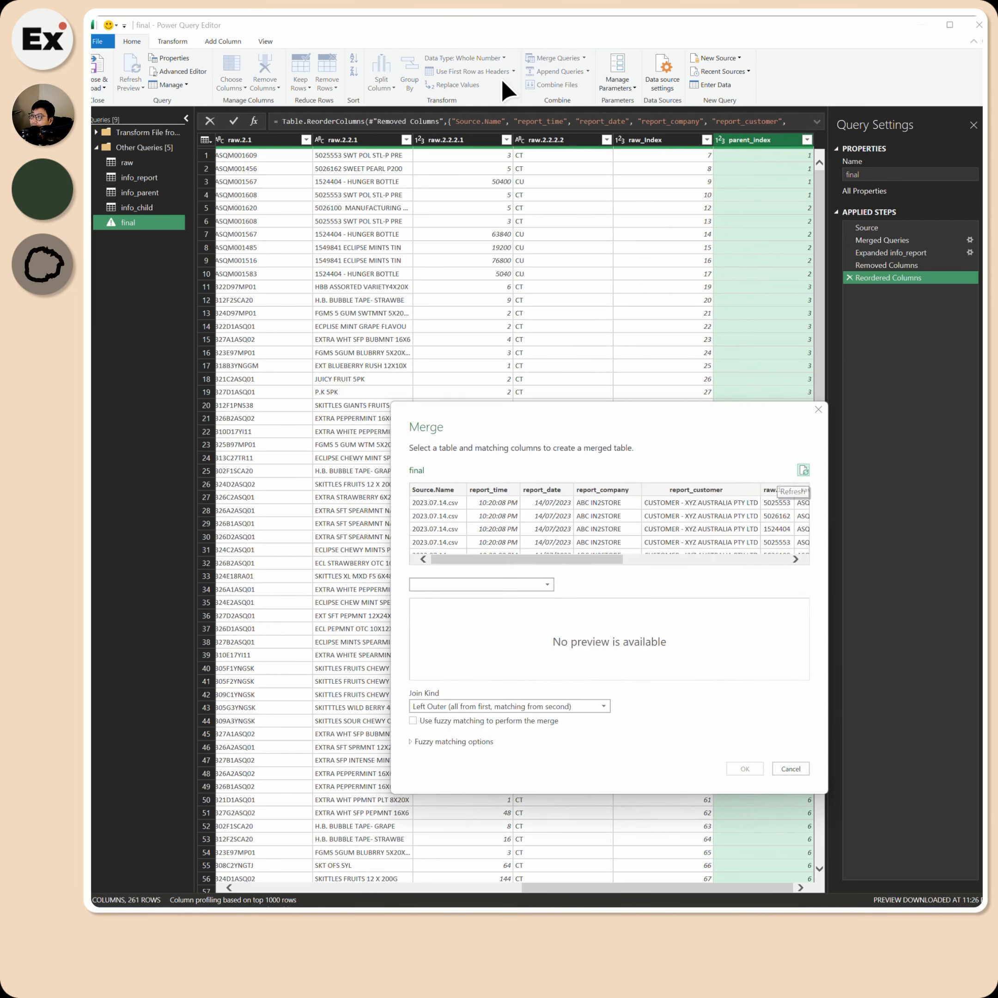
pyautogui.click(487, 584)
pyautogui.click(457, 631)
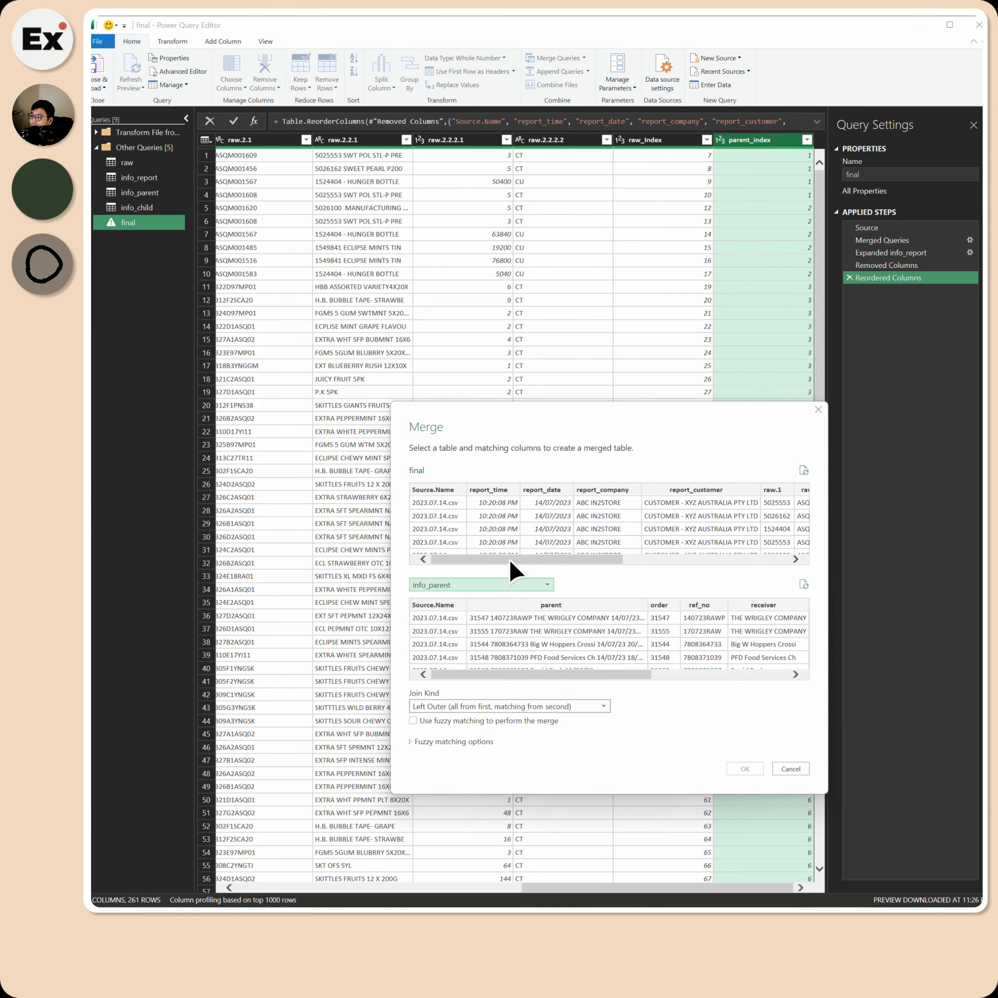
pyautogui.moveTo(508, 557); pyautogui.dragTo(697, 572)
pyautogui.click(778, 492)
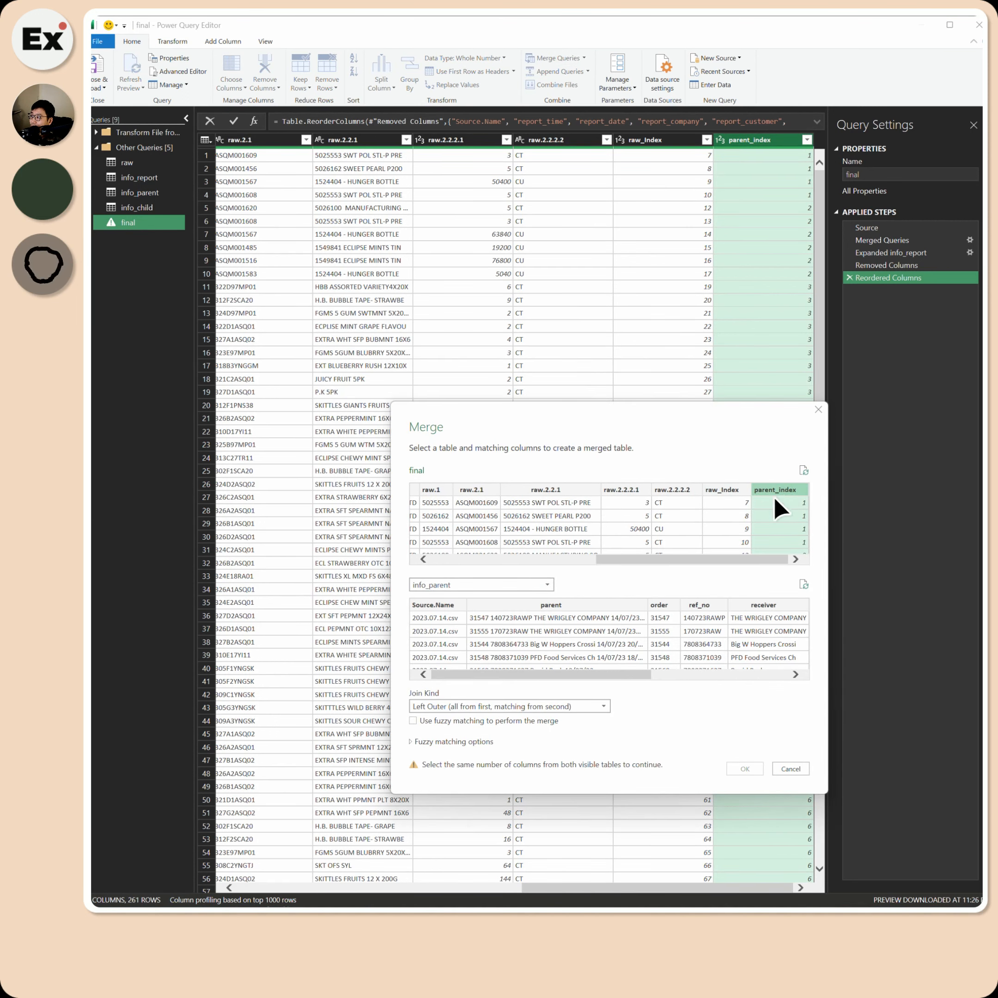
pyautogui.moveTo(534, 679); pyautogui.dragTo(726, 675)
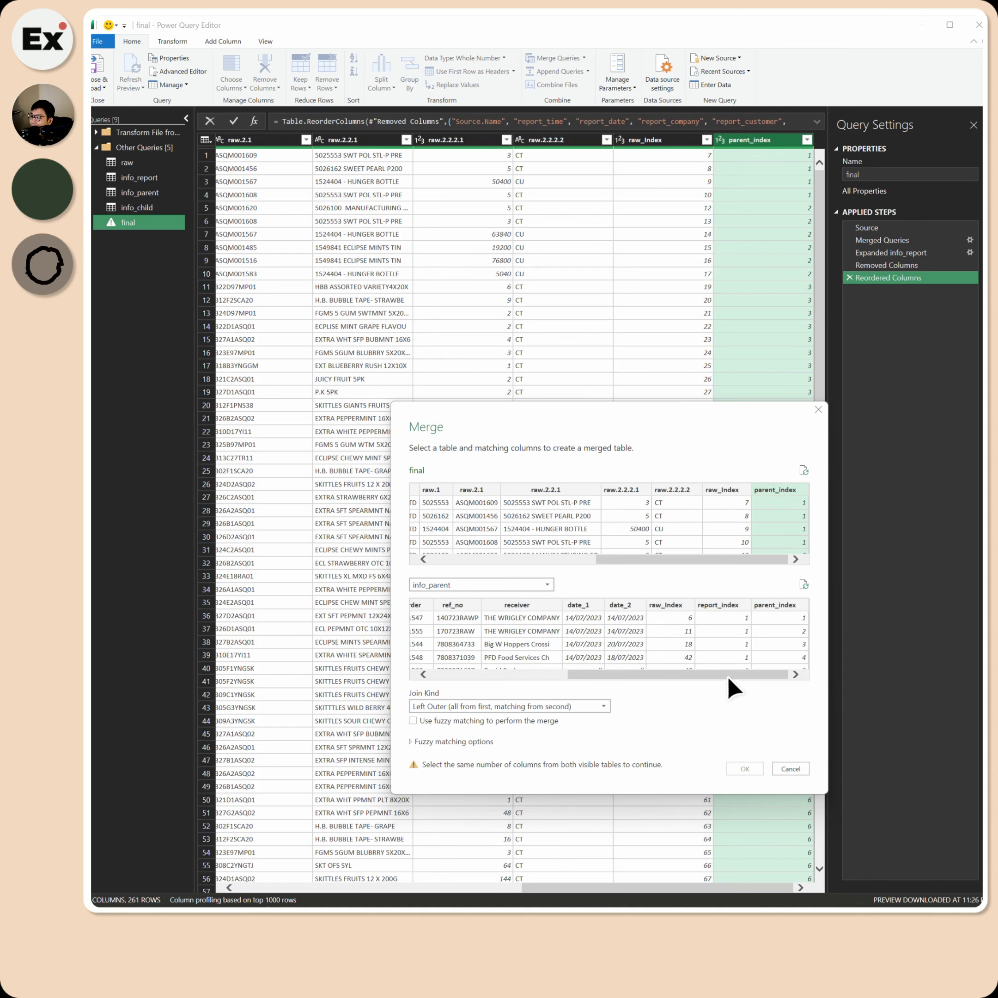
pyautogui.click(775, 604)
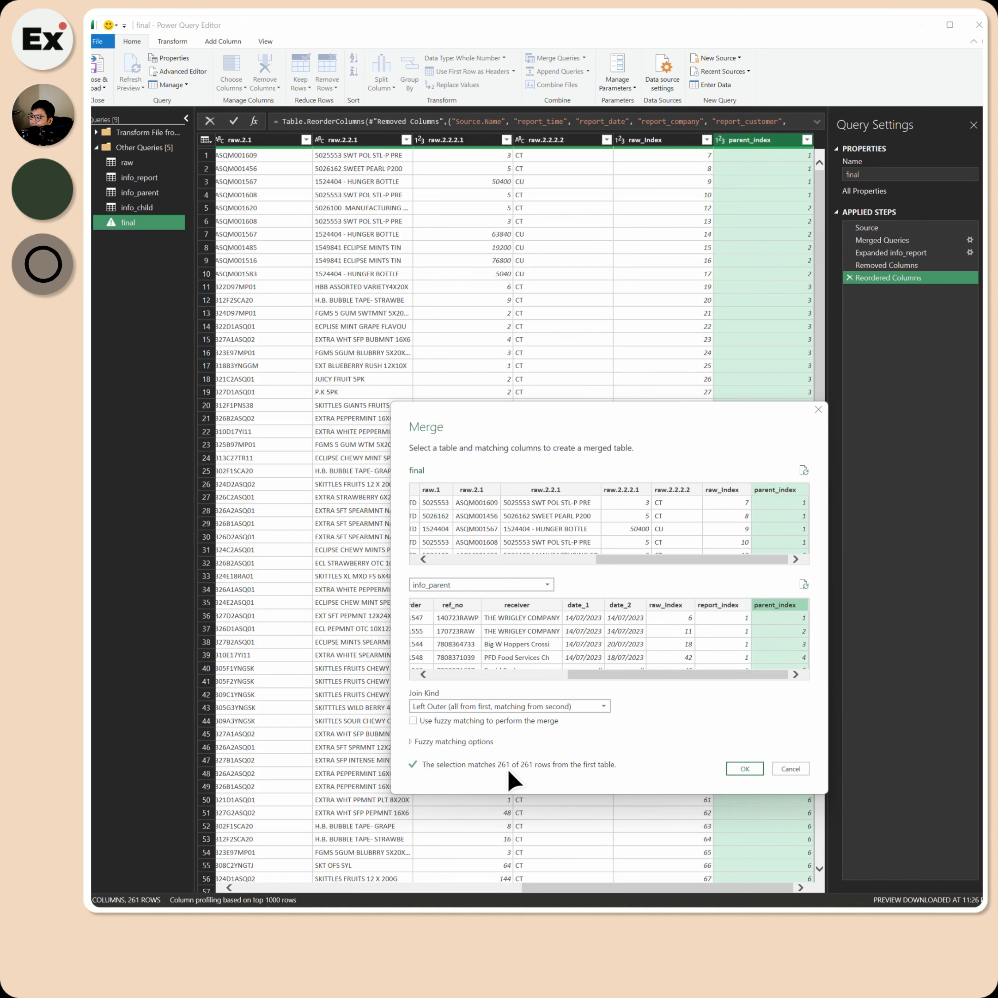
pyautogui.click(744, 765)
# Expand the merged info_parent column to only order, ref_no, receiver, date_1 and date_2, without the original name as prefix.
pyautogui.click(806, 139)
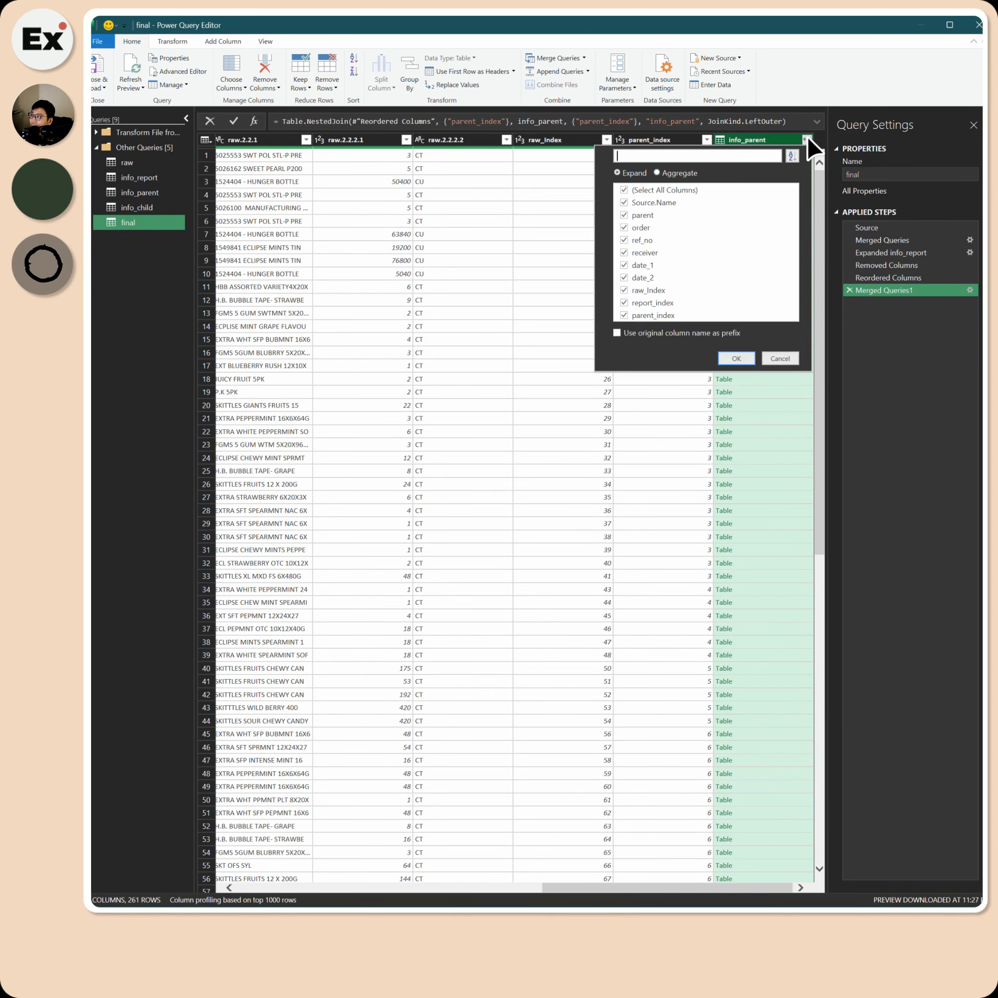
pyautogui.click(633, 191)
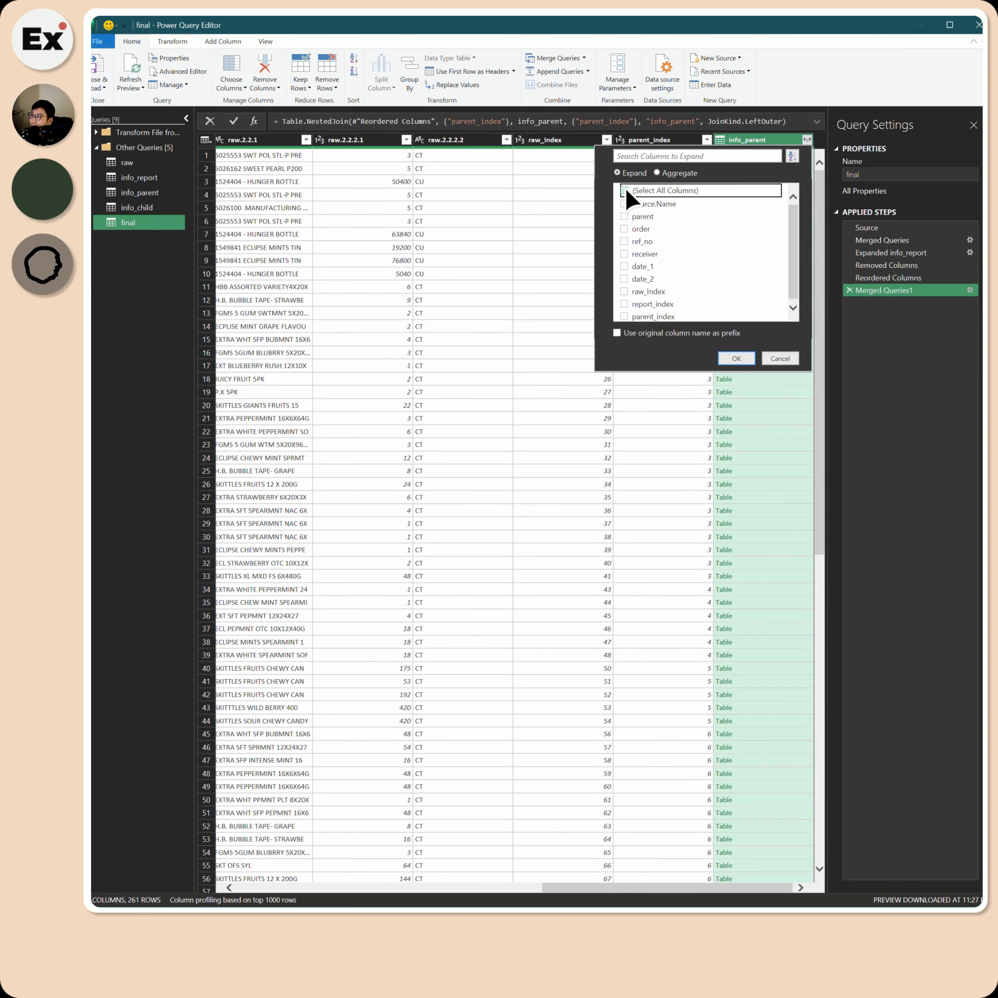
pyautogui.click(625, 217)
pyautogui.click(624, 241)
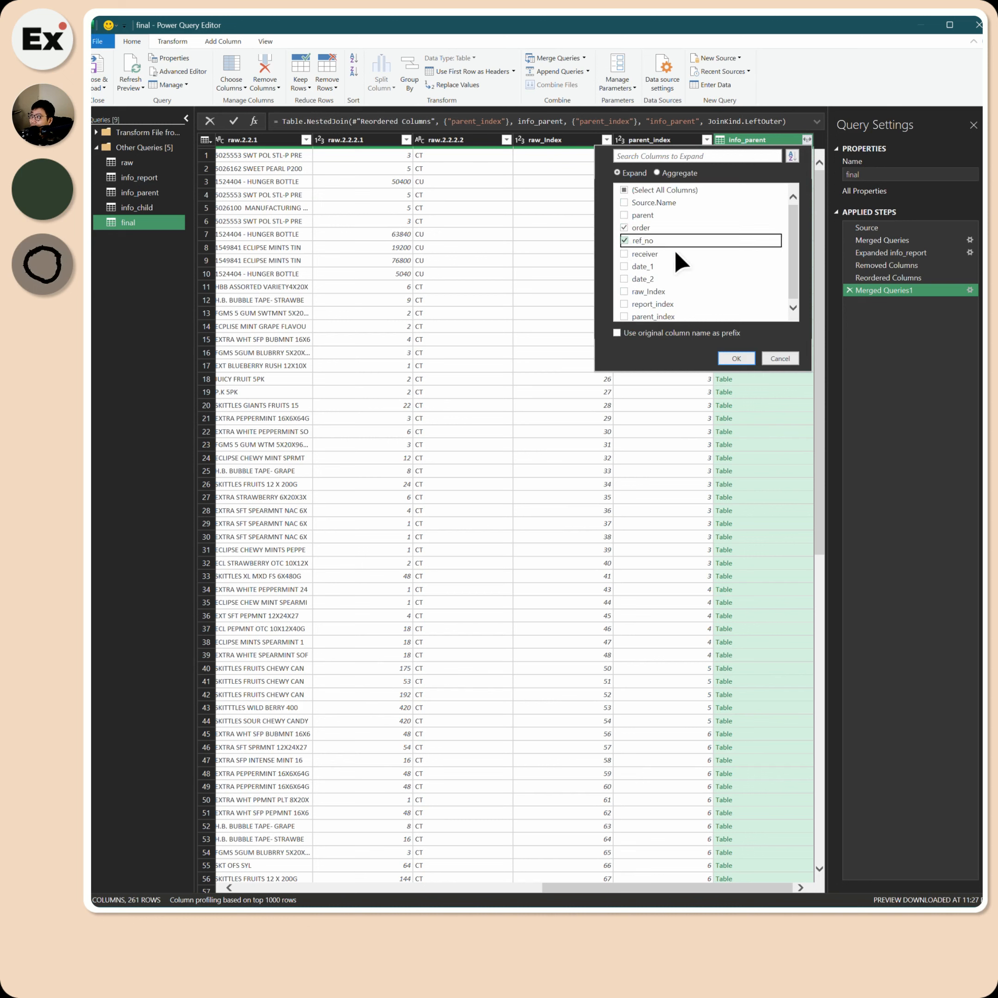
pyautogui.click(623, 254)
pyautogui.click(624, 266)
pyautogui.click(624, 278)
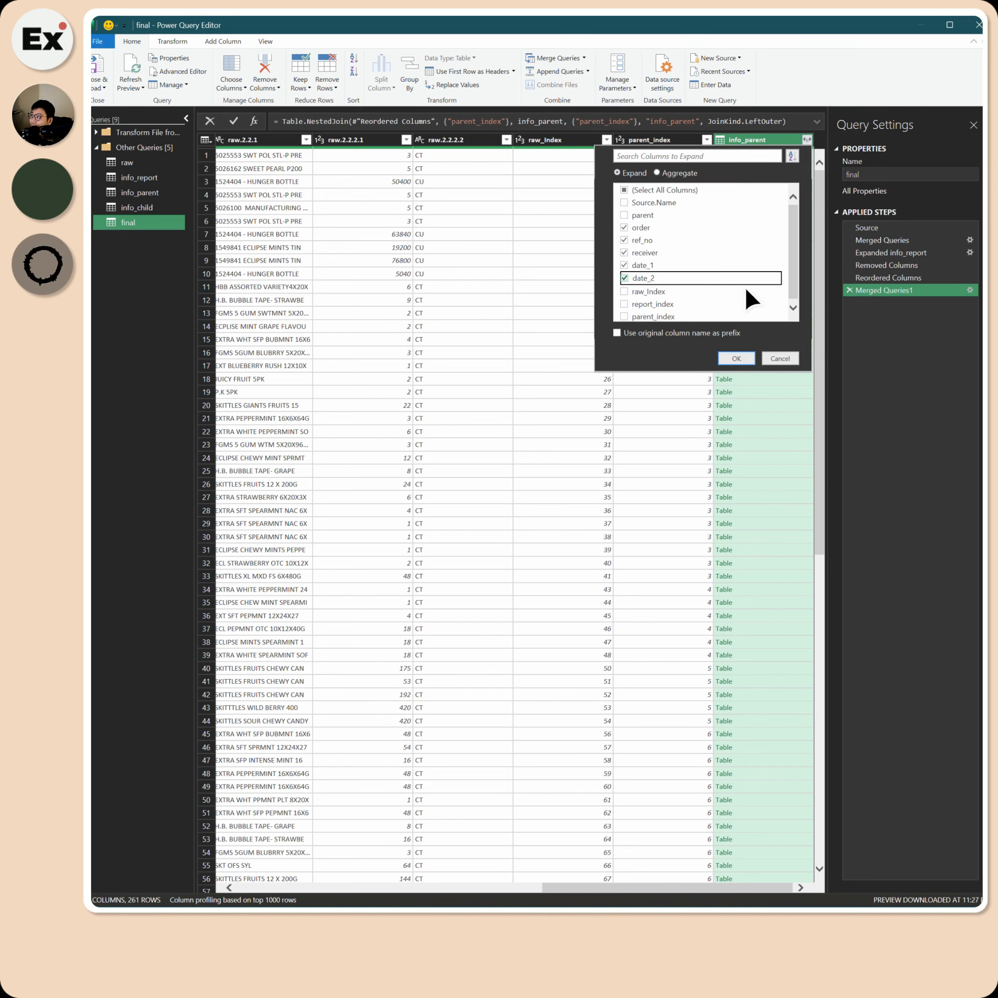
pyautogui.scroll(-1, 667, 297)
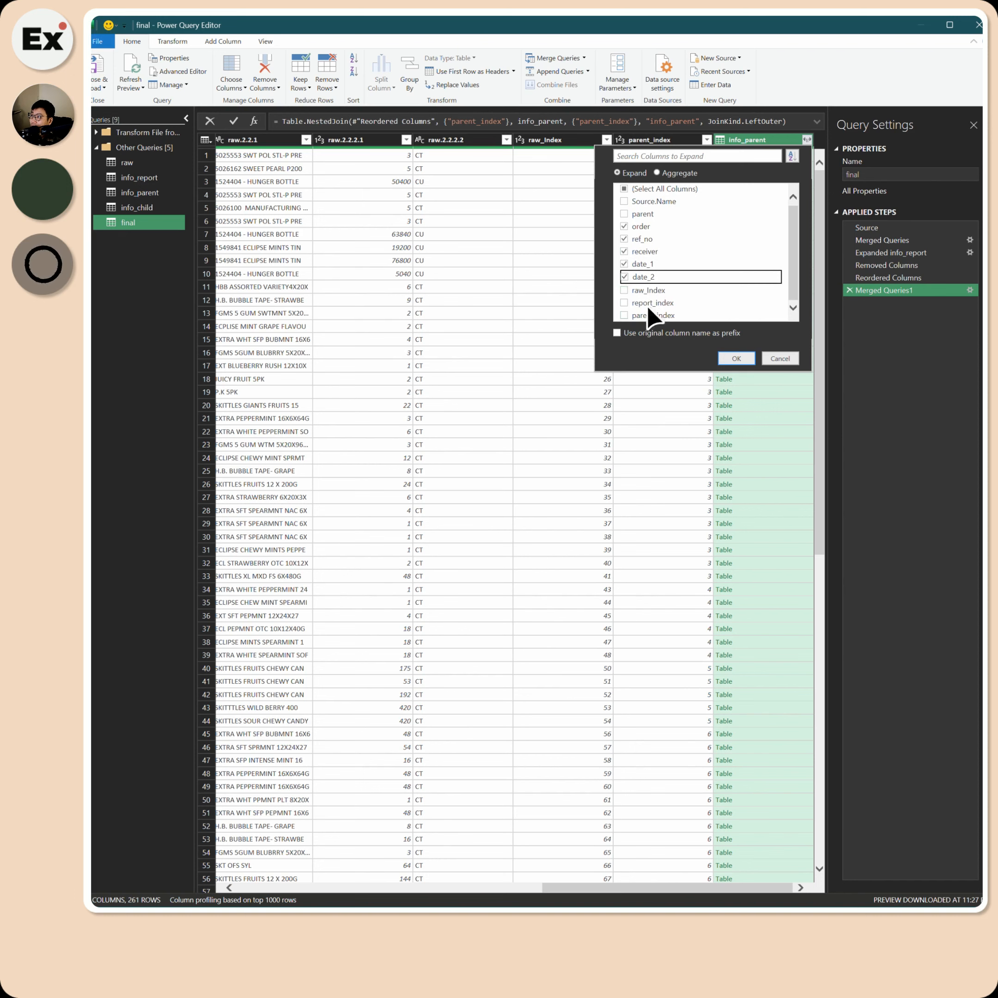
pyautogui.click(736, 358)
# Move the five columns from order to date_2 to directly before the raw.1 column.
pyautogui.moveTo(583, 895); pyautogui.dragTo(727, 898)
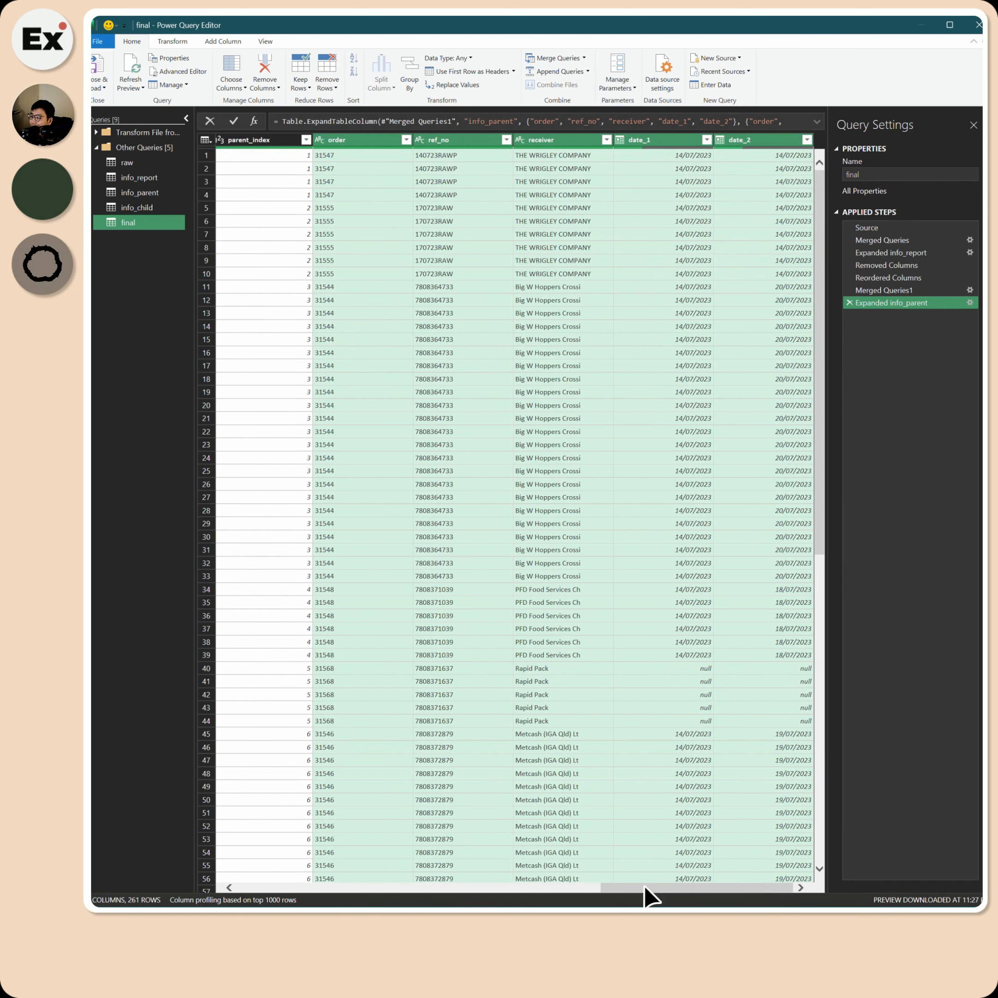
pyautogui.moveTo(650, 893); pyautogui.dragTo(557, 891)
pyautogui.moveTo(697, 156); pyautogui.dragTo(440, 149)
# Rename the raw.1 column as dkt and the raw.2.1 column as product.
pyautogui.moveTo(494, 888); pyautogui.dragTo(695, 905)
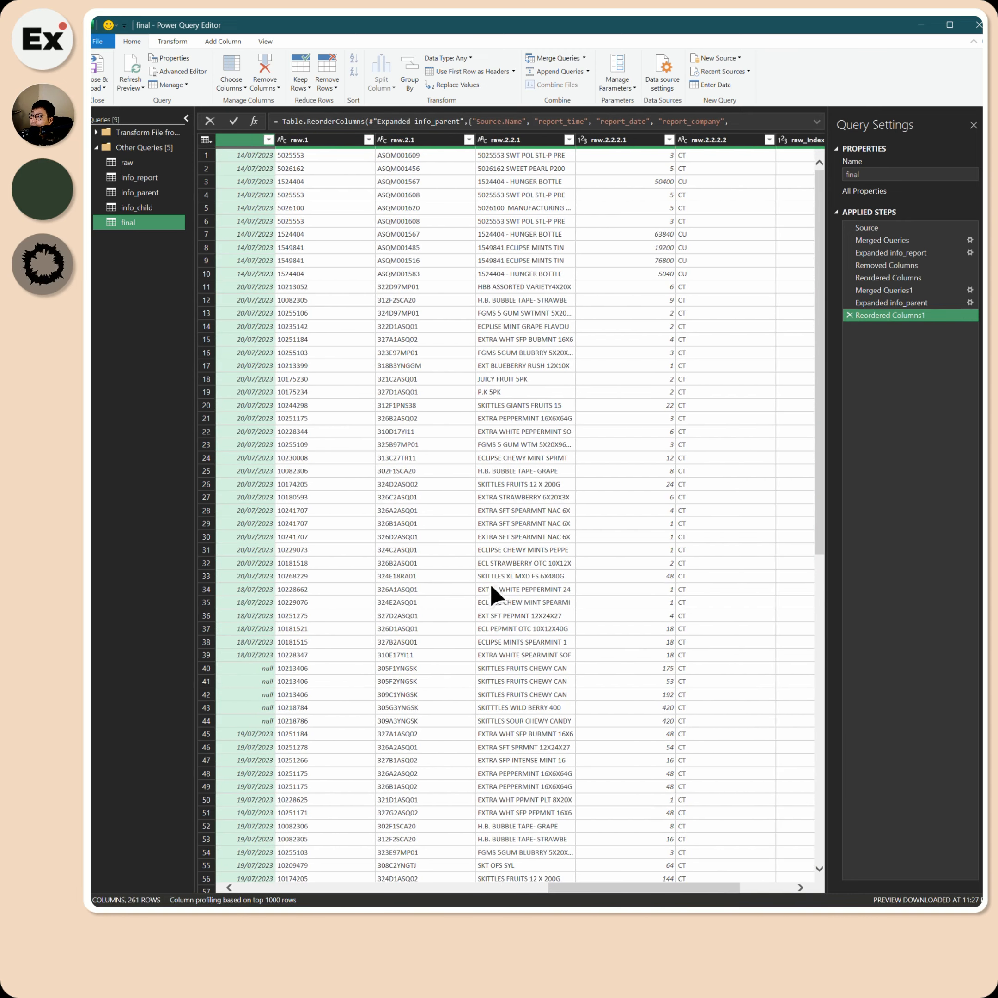
pyautogui.doubleClick(310, 140)
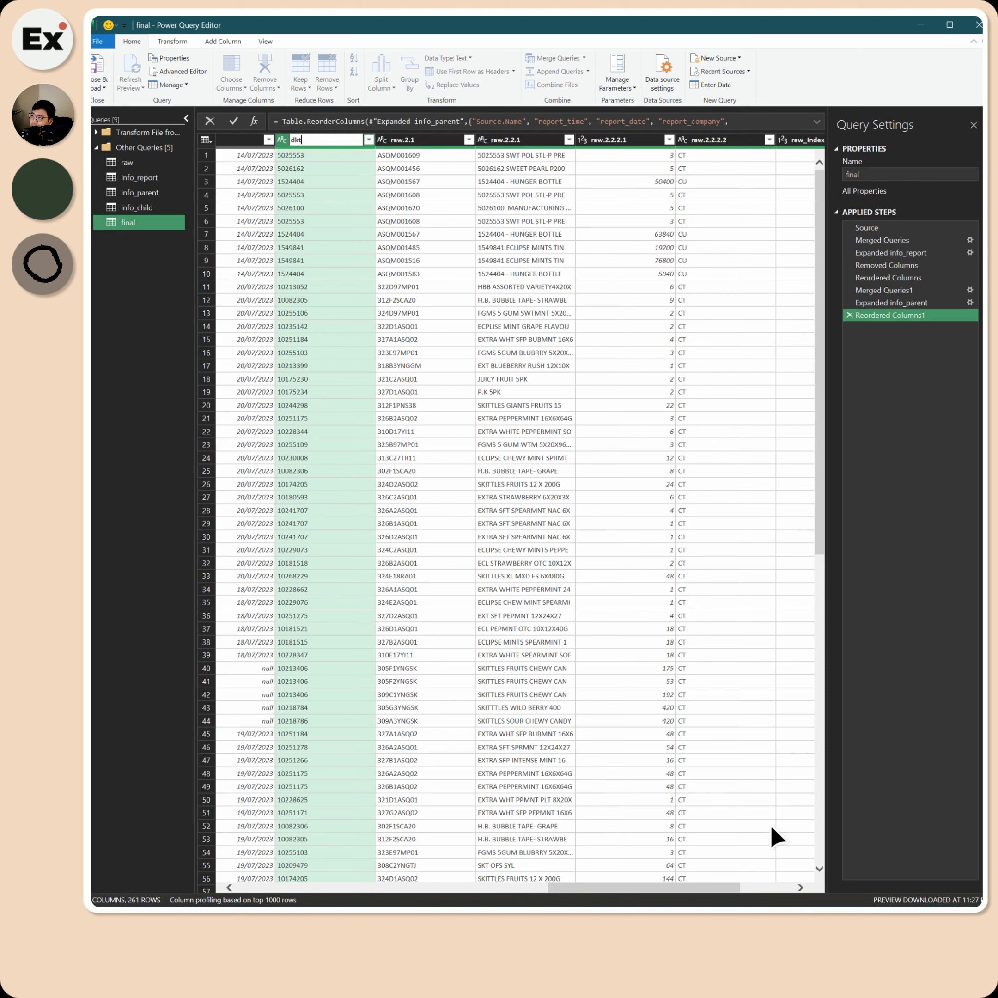
pyautogui.write('dkt')
pyautogui.doubleClick(412, 140)
pyautogui.write('product')
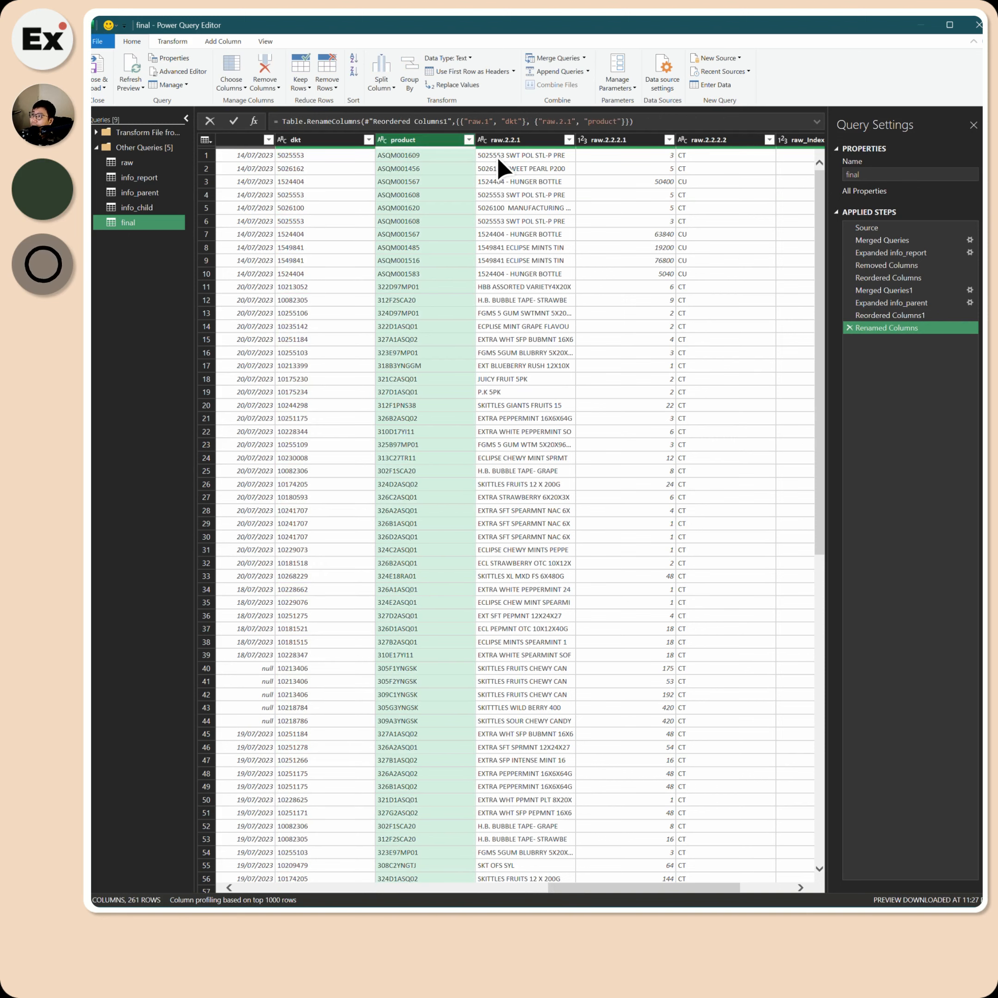
pyautogui.press('Return')
# Rename raw.2.2.1 as description, raw.2.2.2.1 as qty and raw.2.2.2.2 as unit.
pyautogui.doubleClick(502, 140)
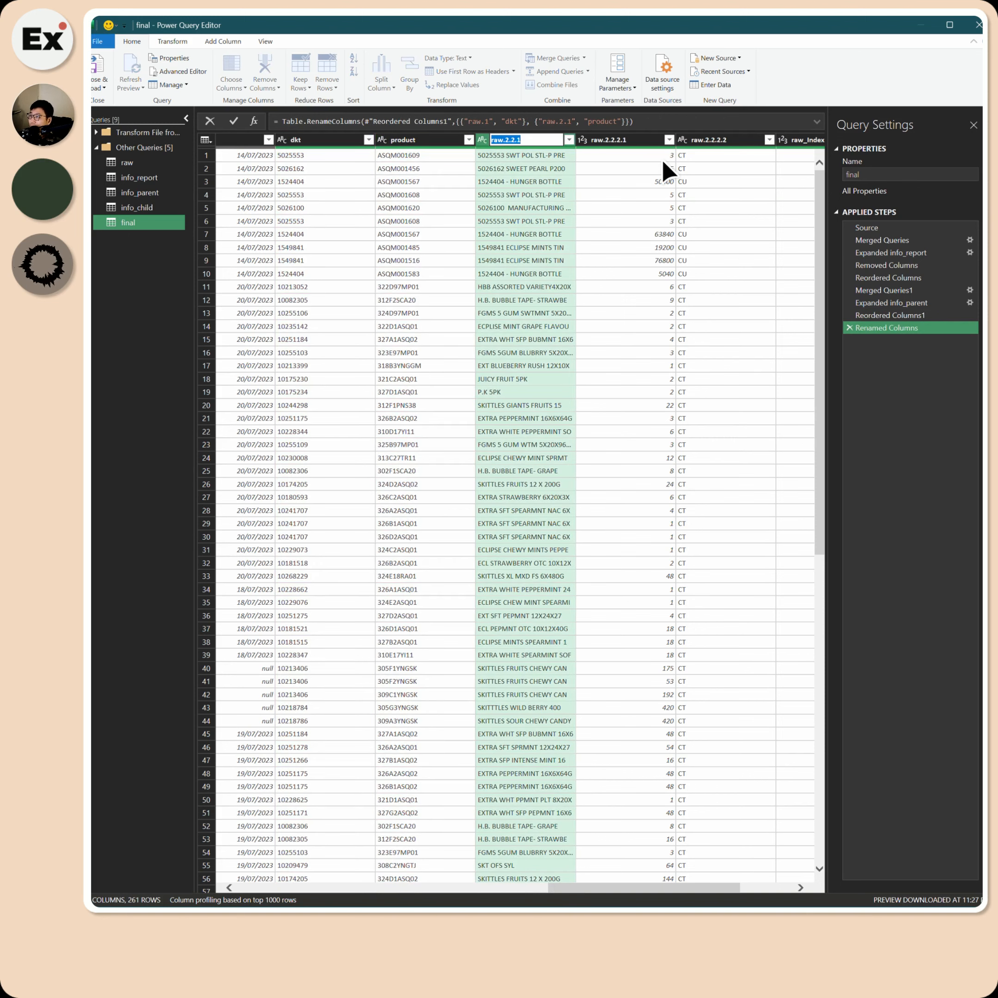
pyautogui.write('description')
pyautogui.doubleClick(620, 140)
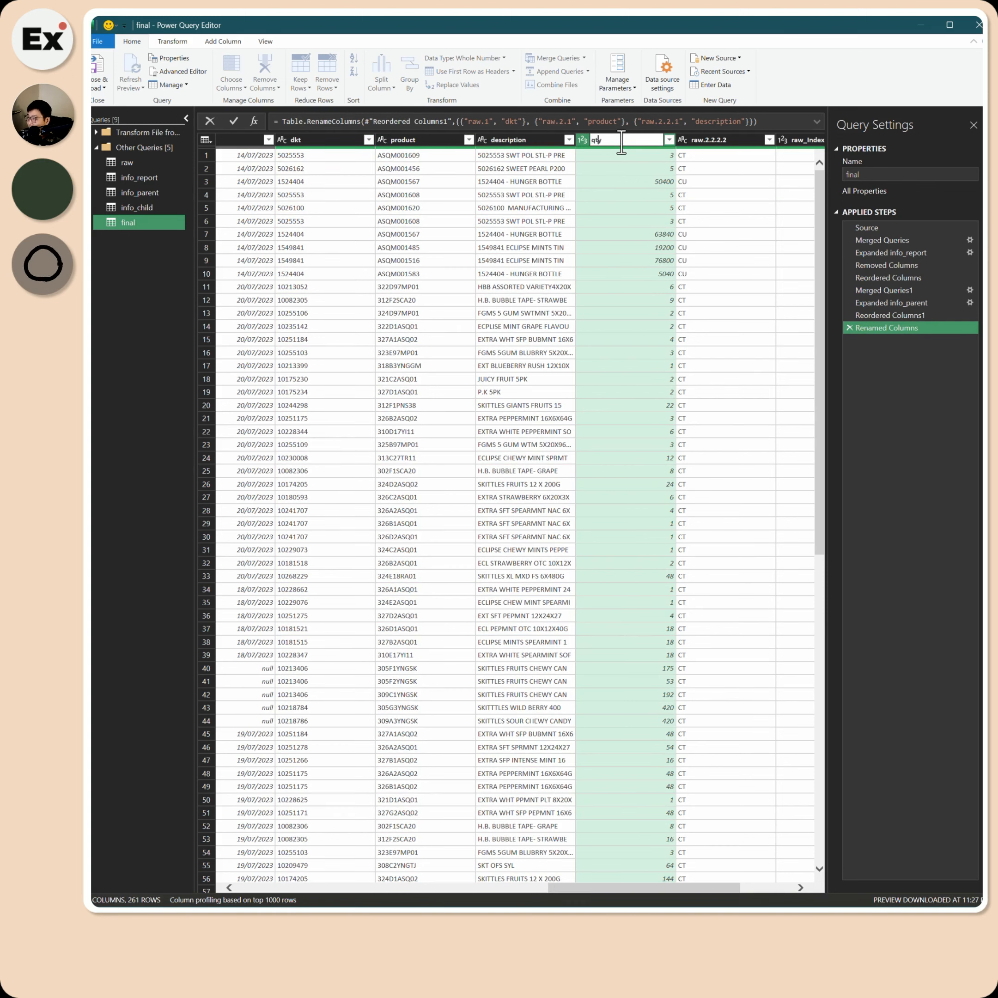
pyautogui.write('qty')
pyautogui.doubleClick(722, 140)
pyautogui.write('unit')
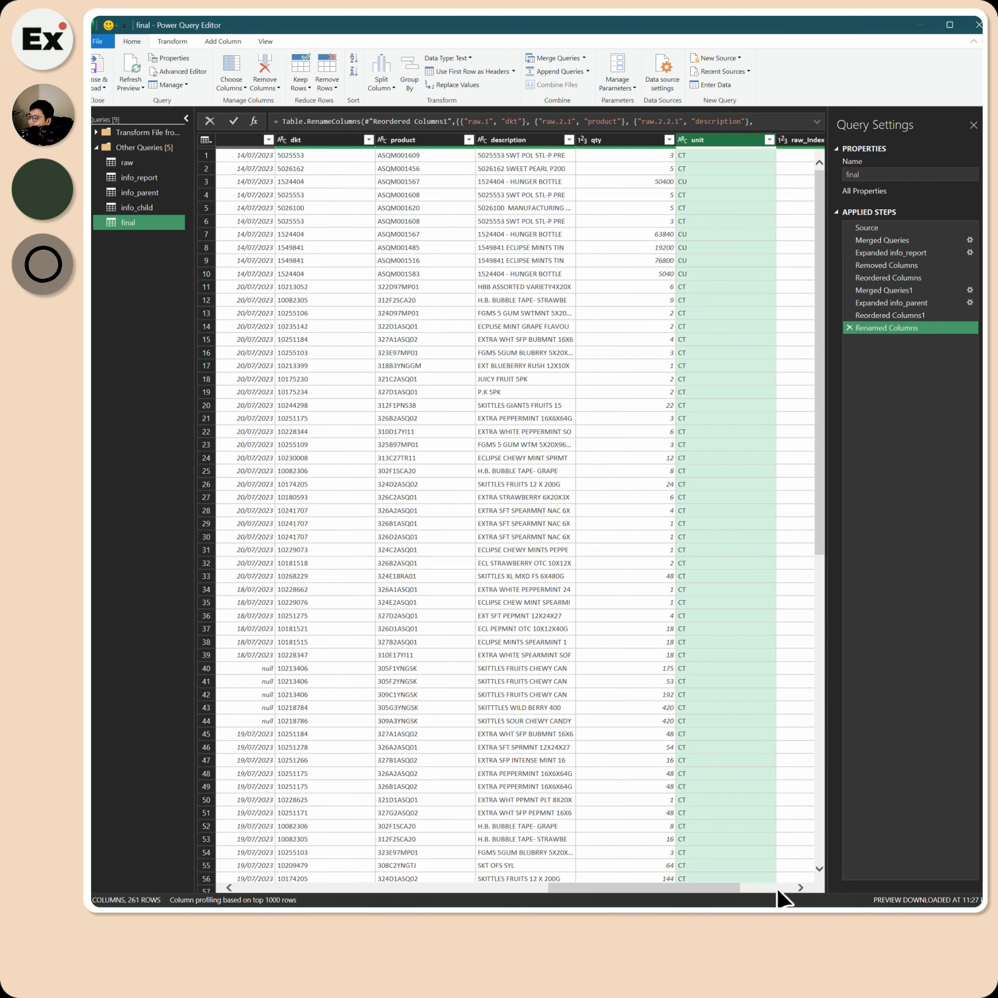
pyautogui.press('Return')
# Remove the parent_index column from the final query.
pyautogui.moveTo(735, 891); pyautogui.dragTo(800, 895)
pyautogui.click(669, 140)
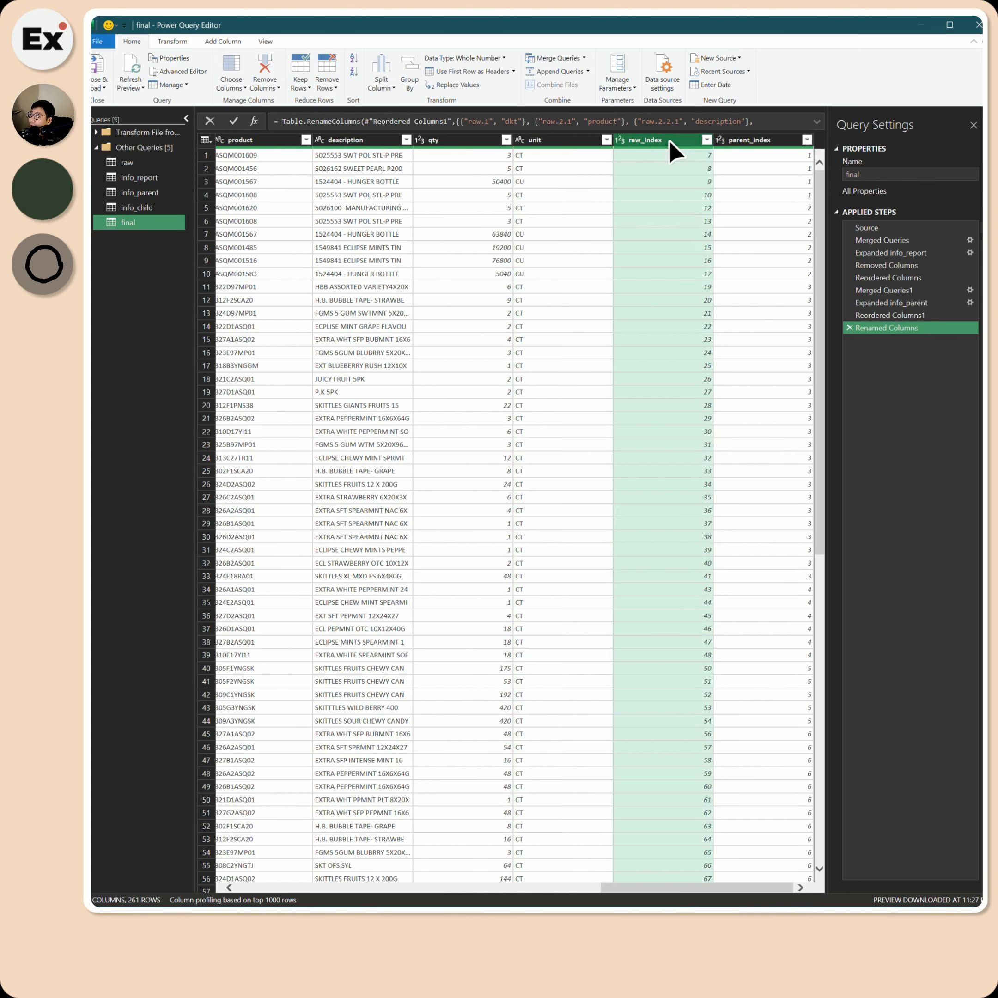
pyautogui.click(761, 142)
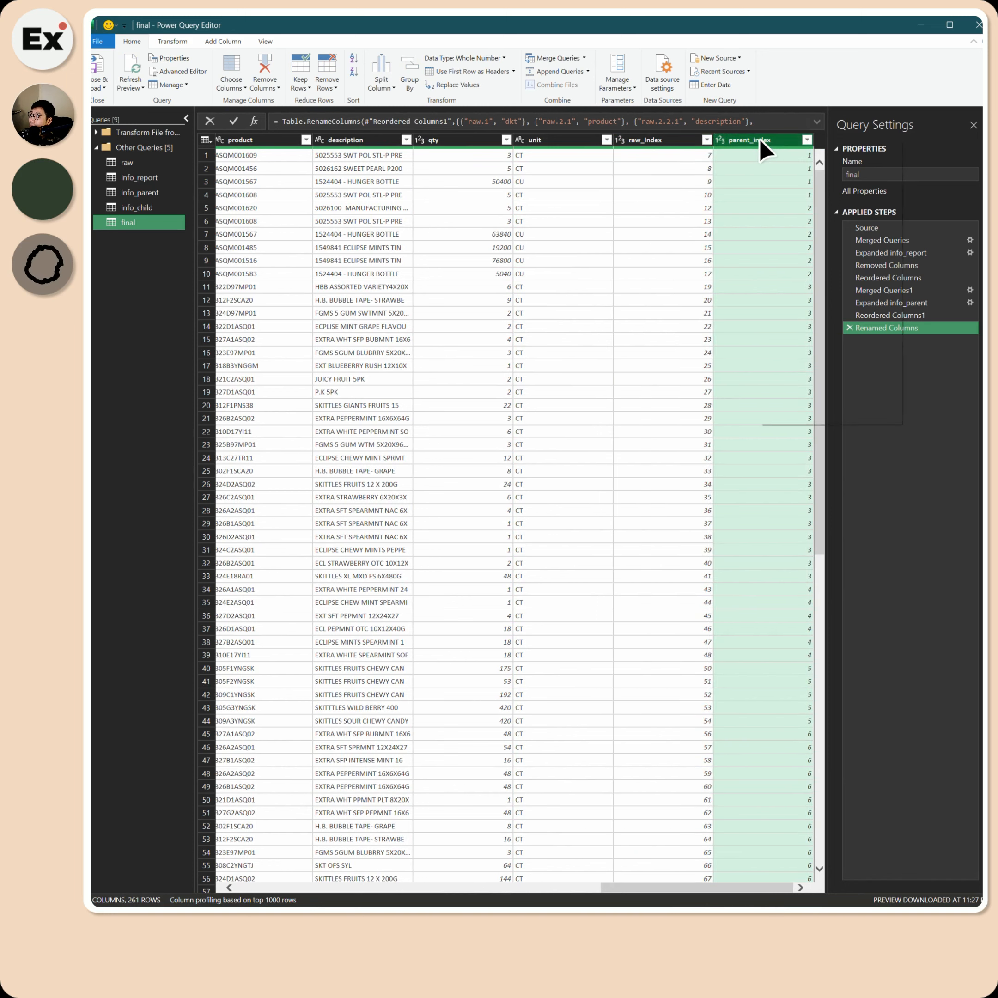
pyautogui.rightClick(760, 141)
pyautogui.click(802, 160)
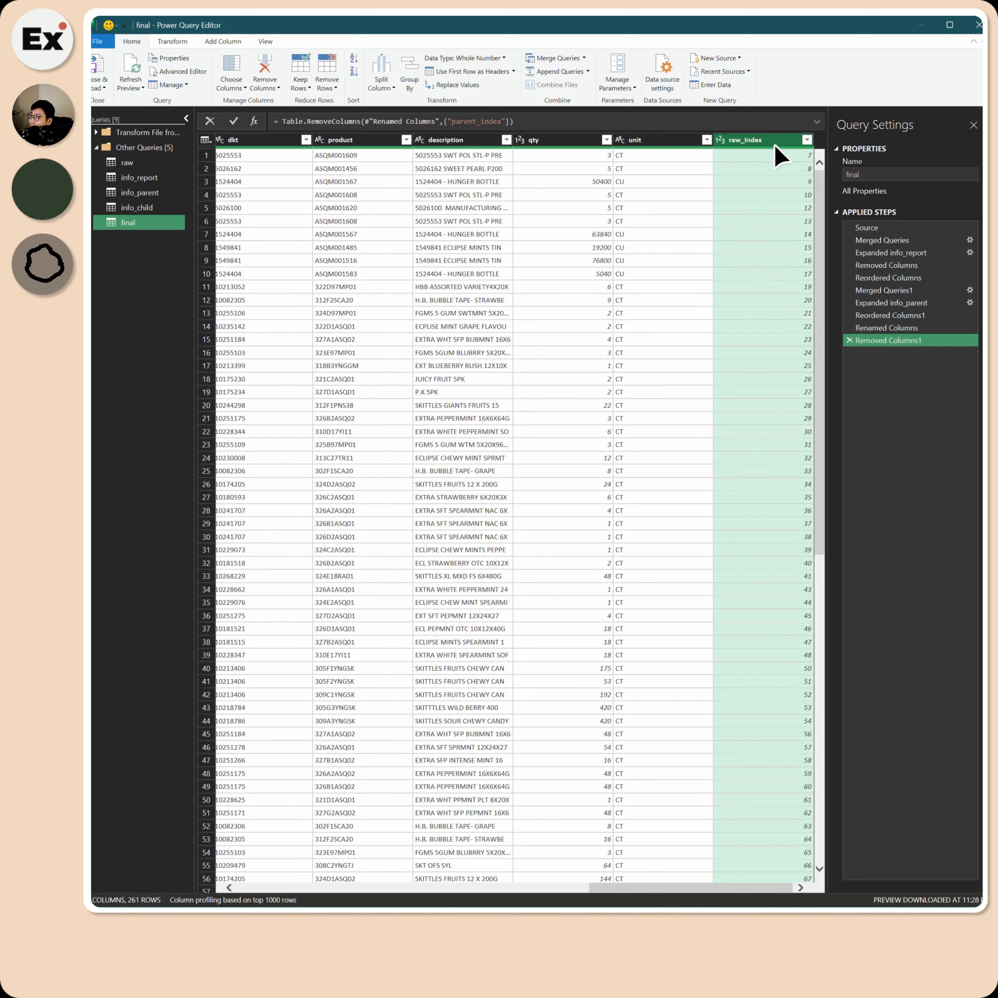
# Compare the final query's rows and columns with the report header, parent and child lines in the raw query.
pyautogui.moveTo(685, 891); pyautogui.dragTo(263, 886)
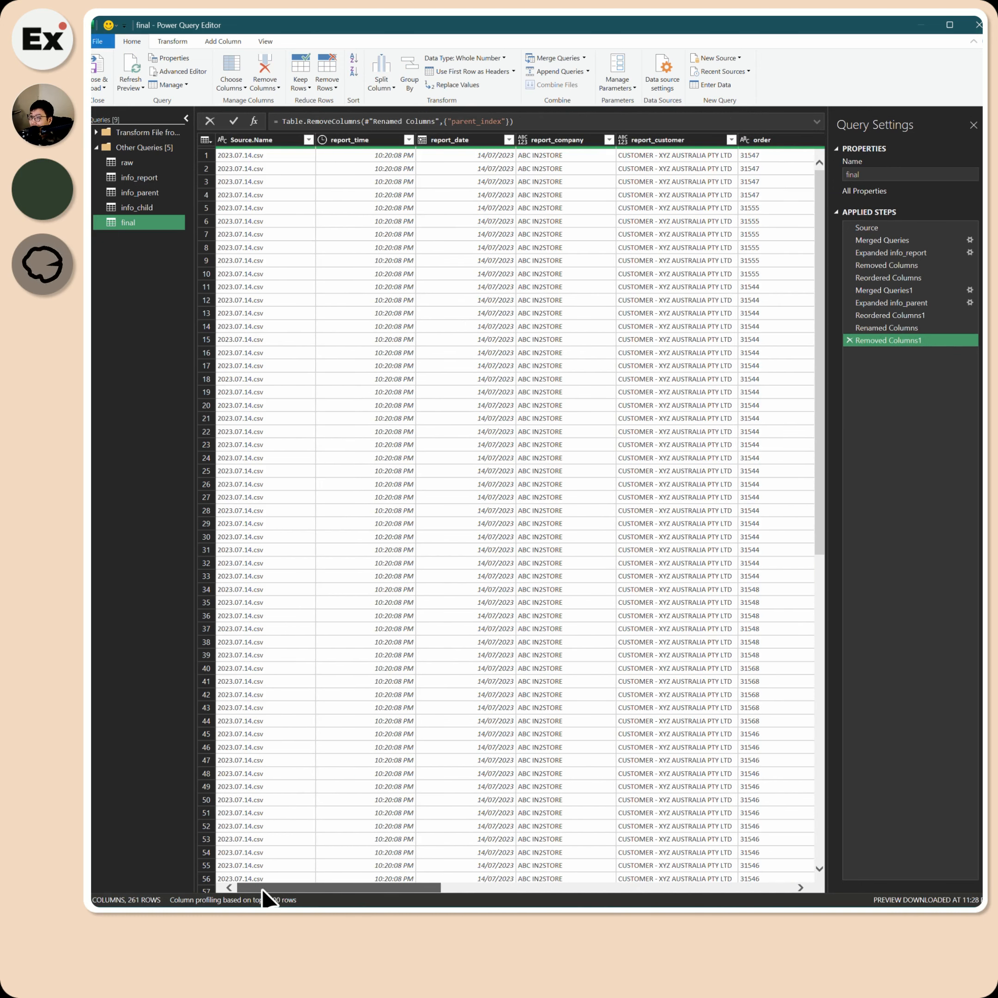
pyautogui.click(274, 140)
pyautogui.scroll(-10, 278, 763)
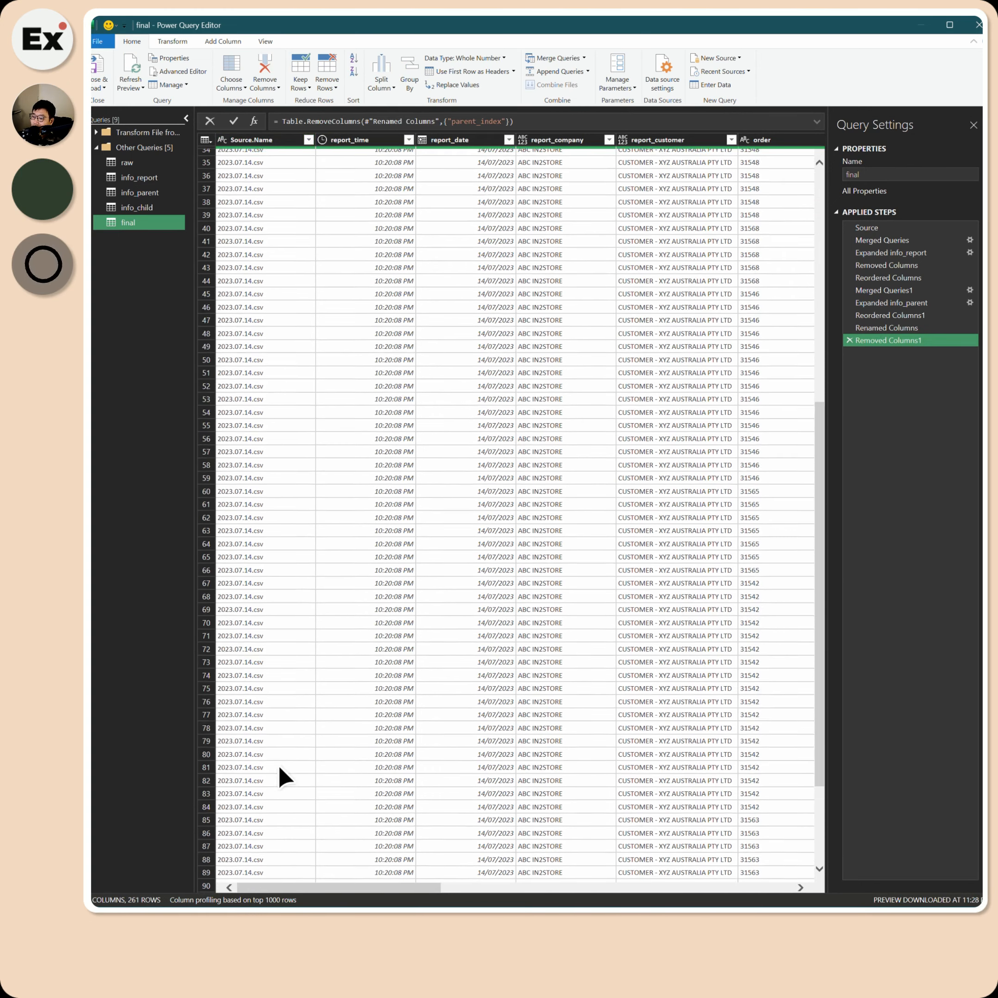
pyautogui.scroll(10, 278, 770)
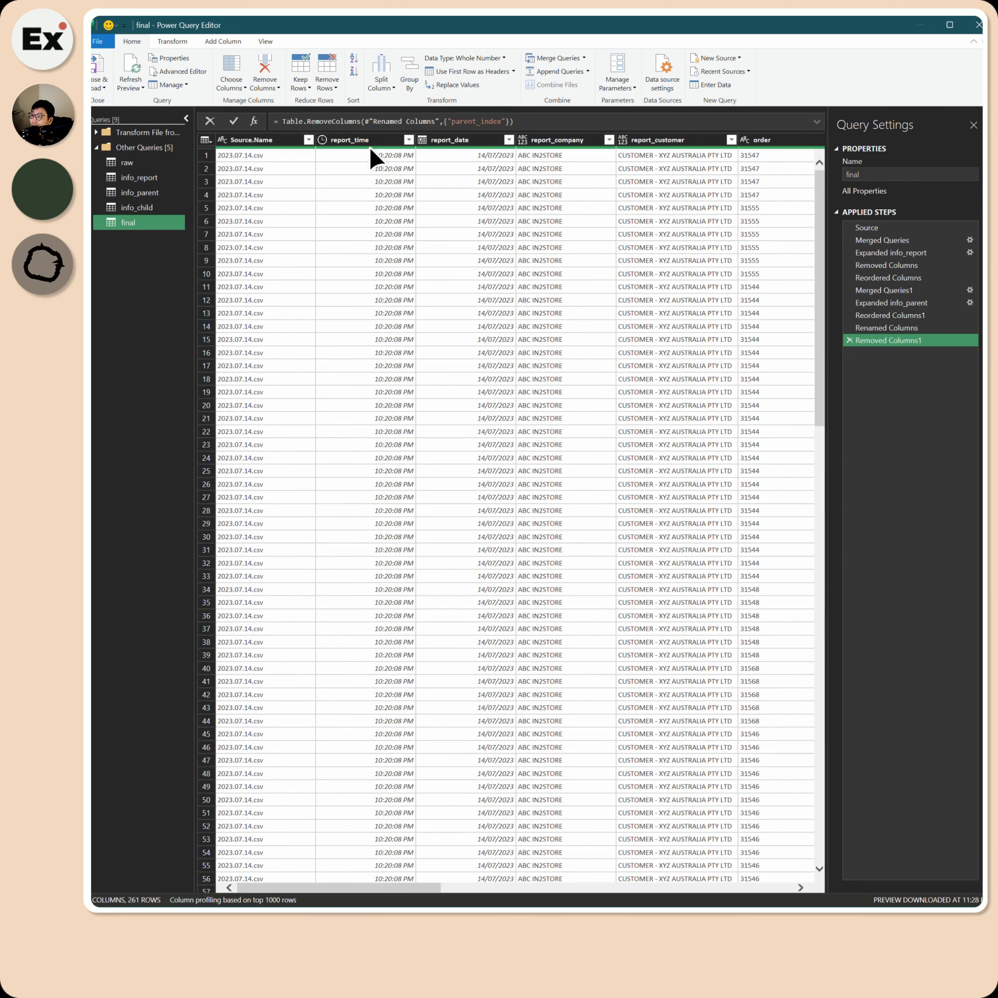
pyautogui.hscroll(4, 416, 196)
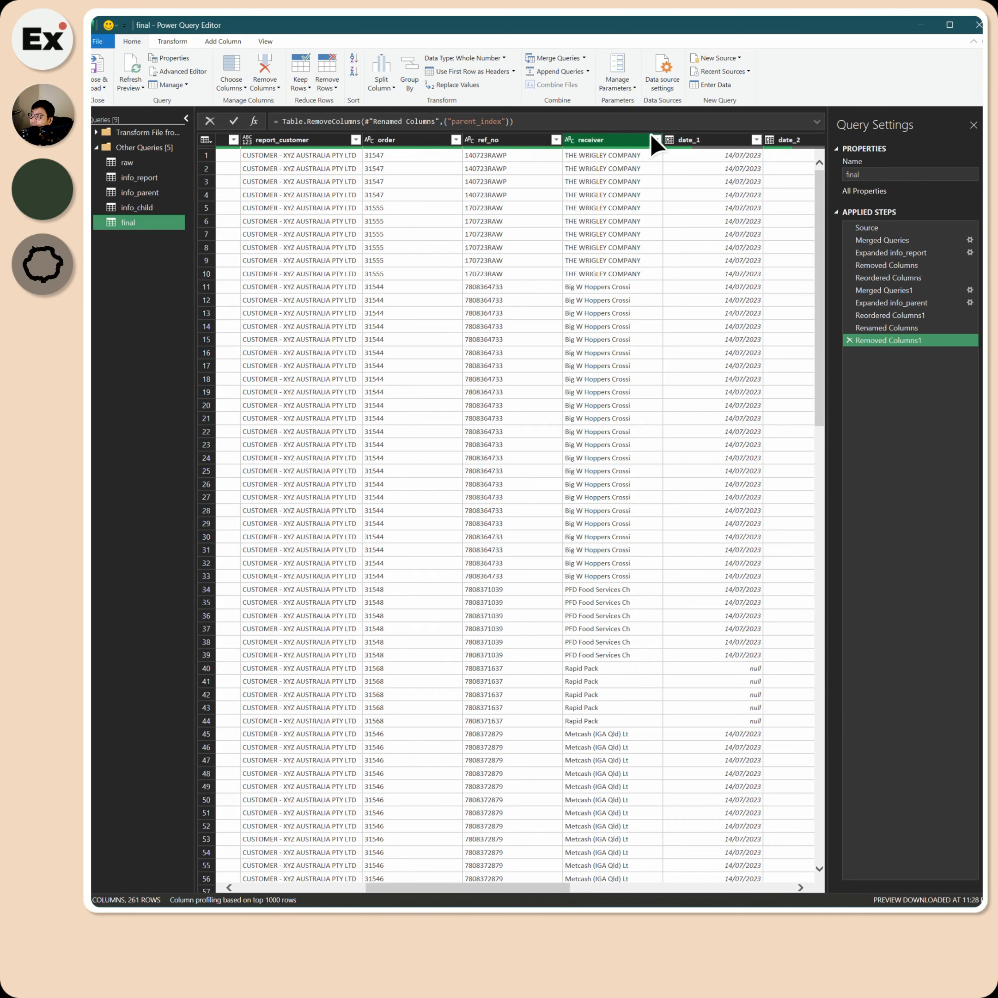
pyautogui.hscroll(5, 644, 140)
pyautogui.click(157, 164)
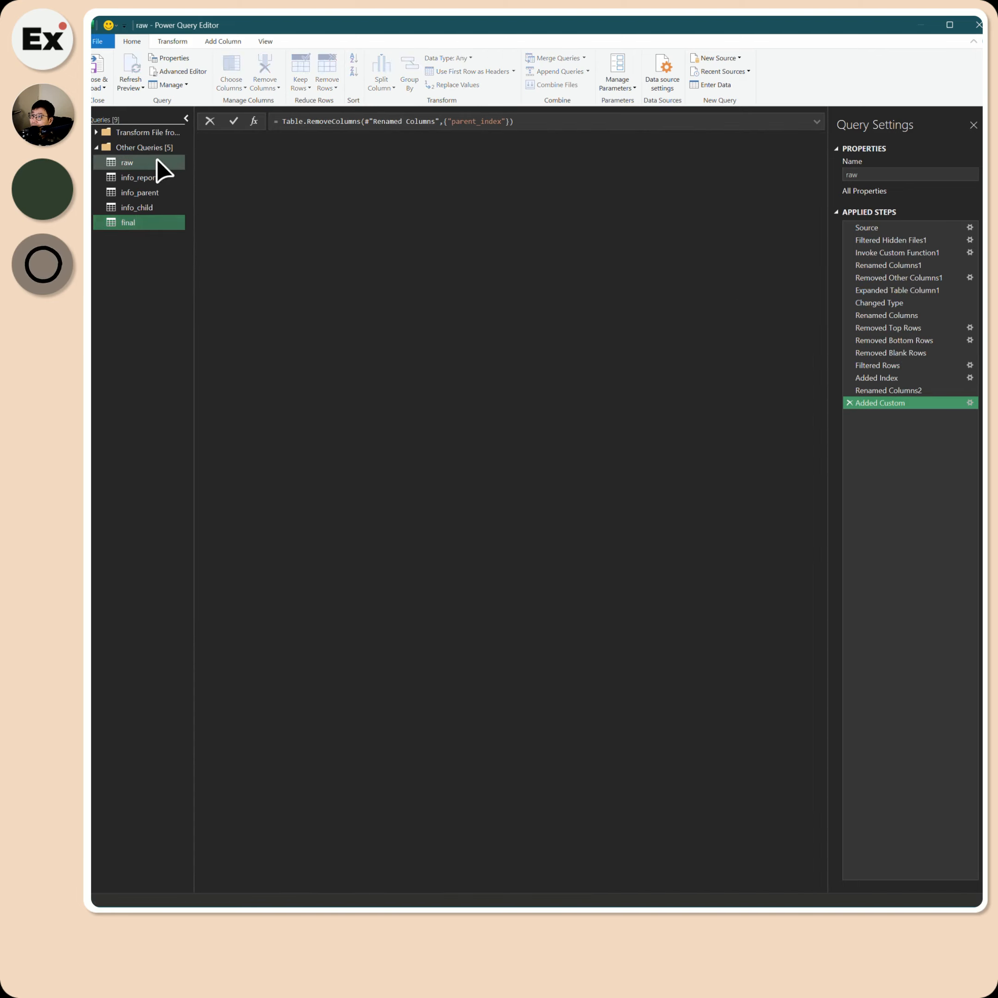
pyautogui.click(338, 168)
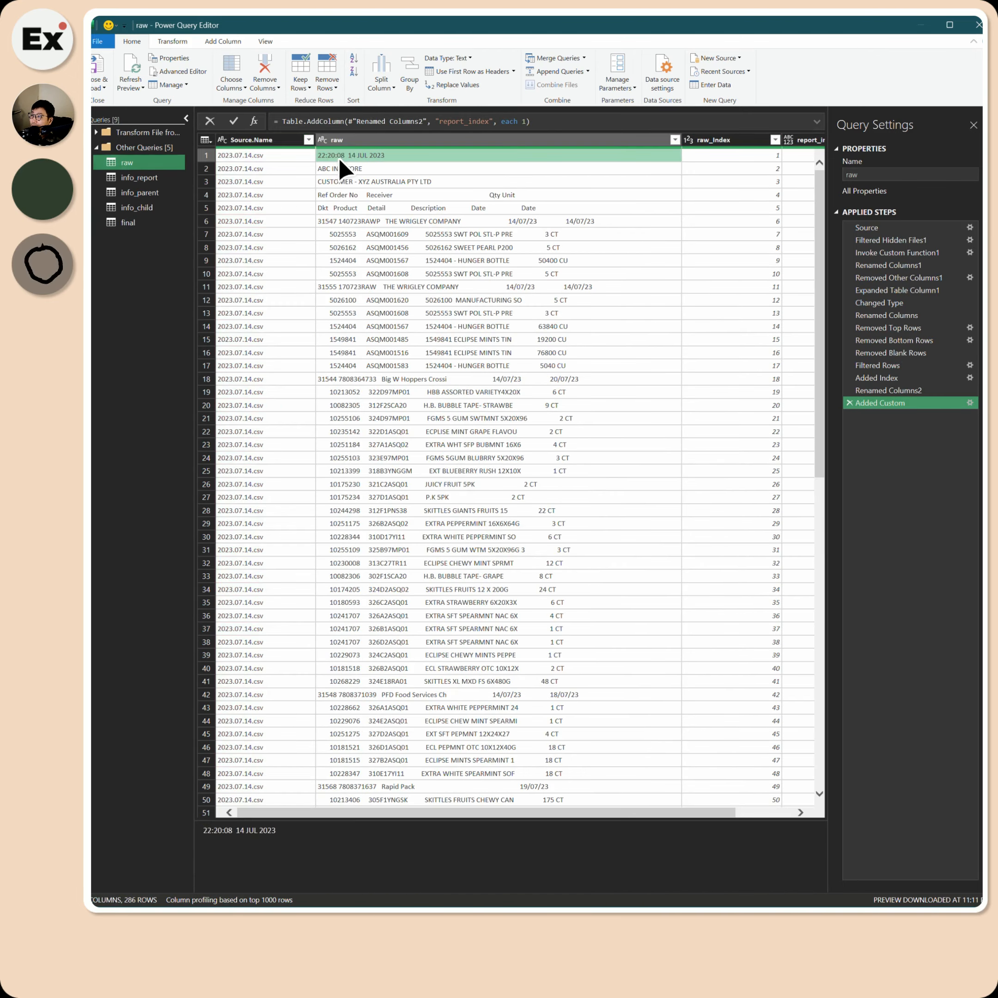
pyautogui.click(342, 181)
pyautogui.click(354, 221)
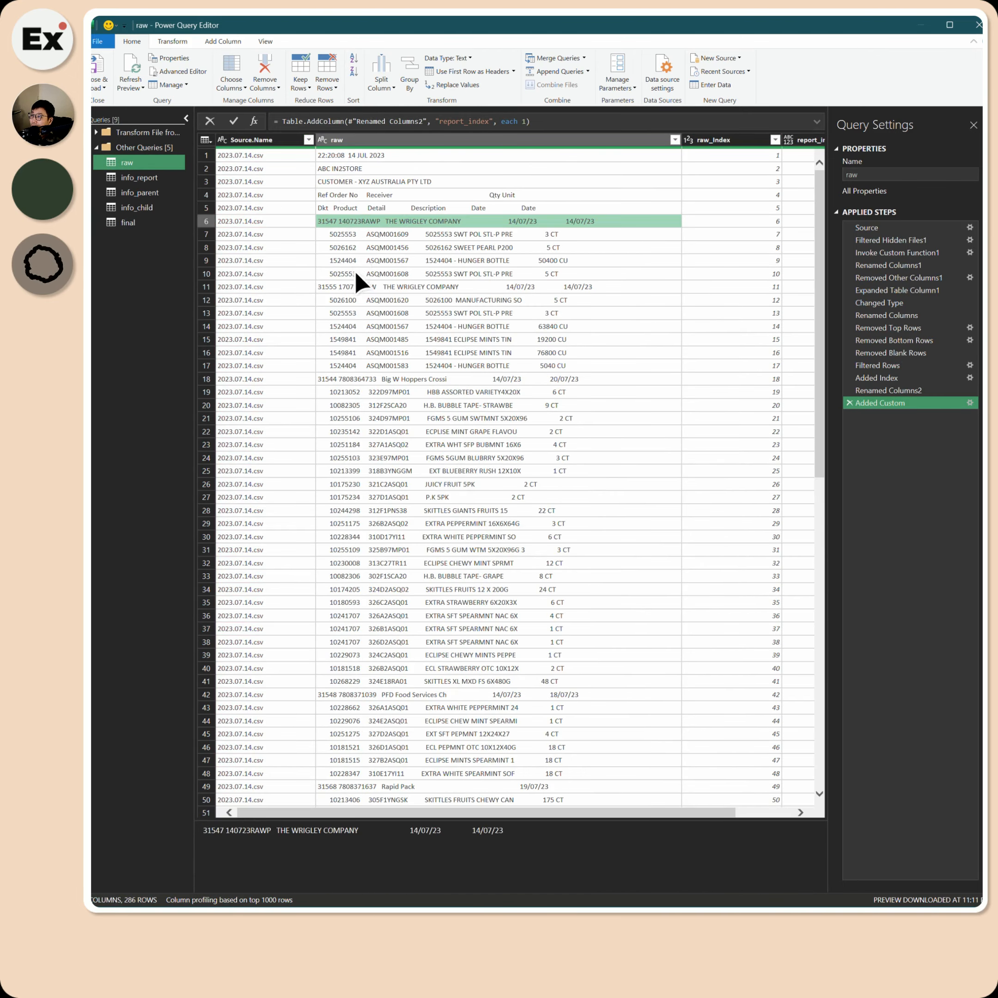
pyautogui.click(354, 272)
pyautogui.click(358, 287)
pyautogui.click(356, 378)
pyautogui.click(341, 300)
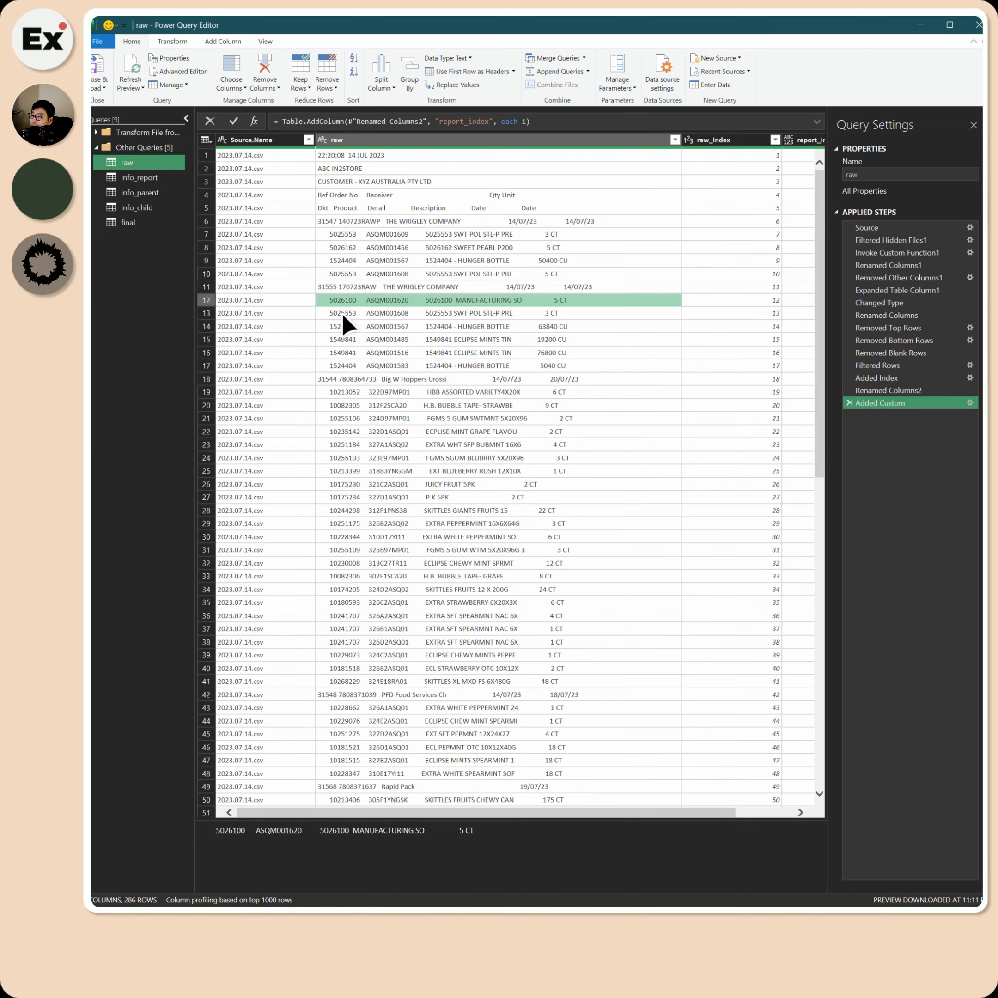
pyautogui.click(342, 312)
pyautogui.click(344, 326)
pyautogui.click(346, 352)
# Close and load the queries from the final query as a PivotTable Report on a new worksheet.
pyautogui.click(120, 220)
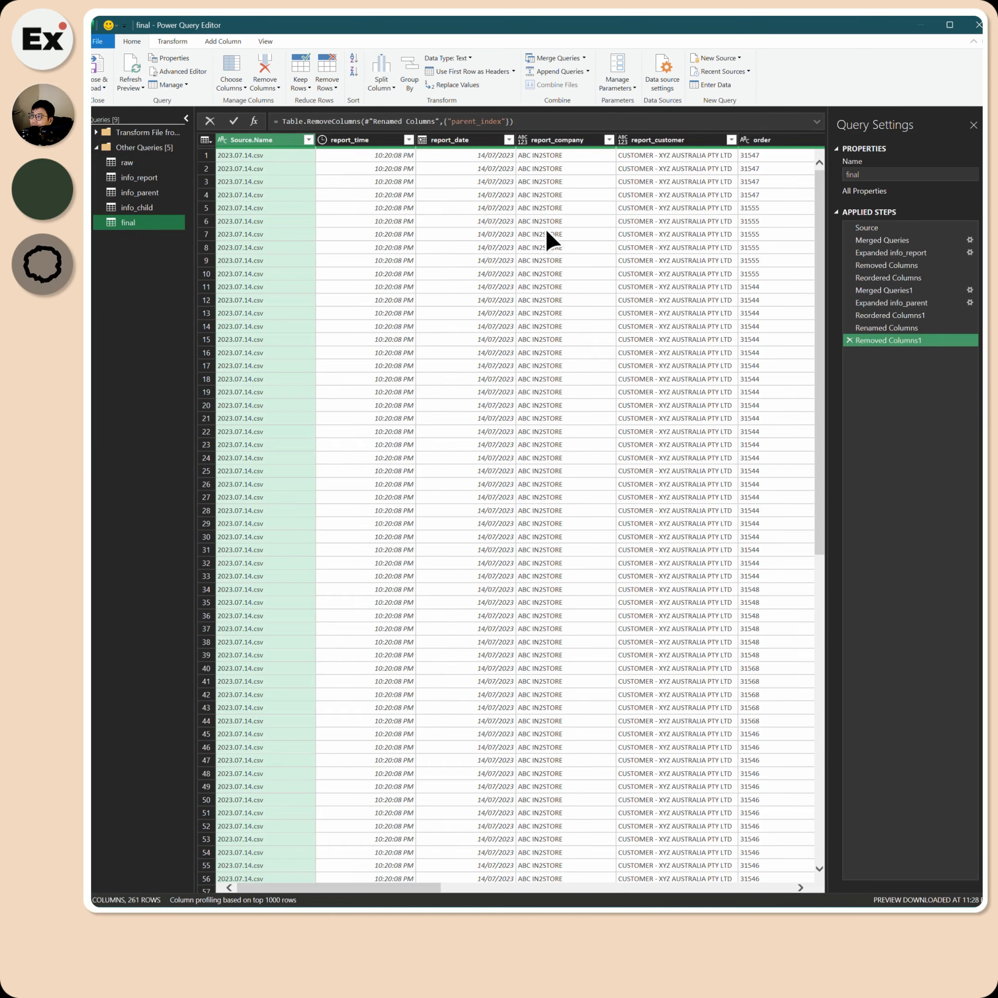
pyautogui.moveTo(390, 887); pyautogui.dragTo(293, 885)
pyautogui.click(100, 90)
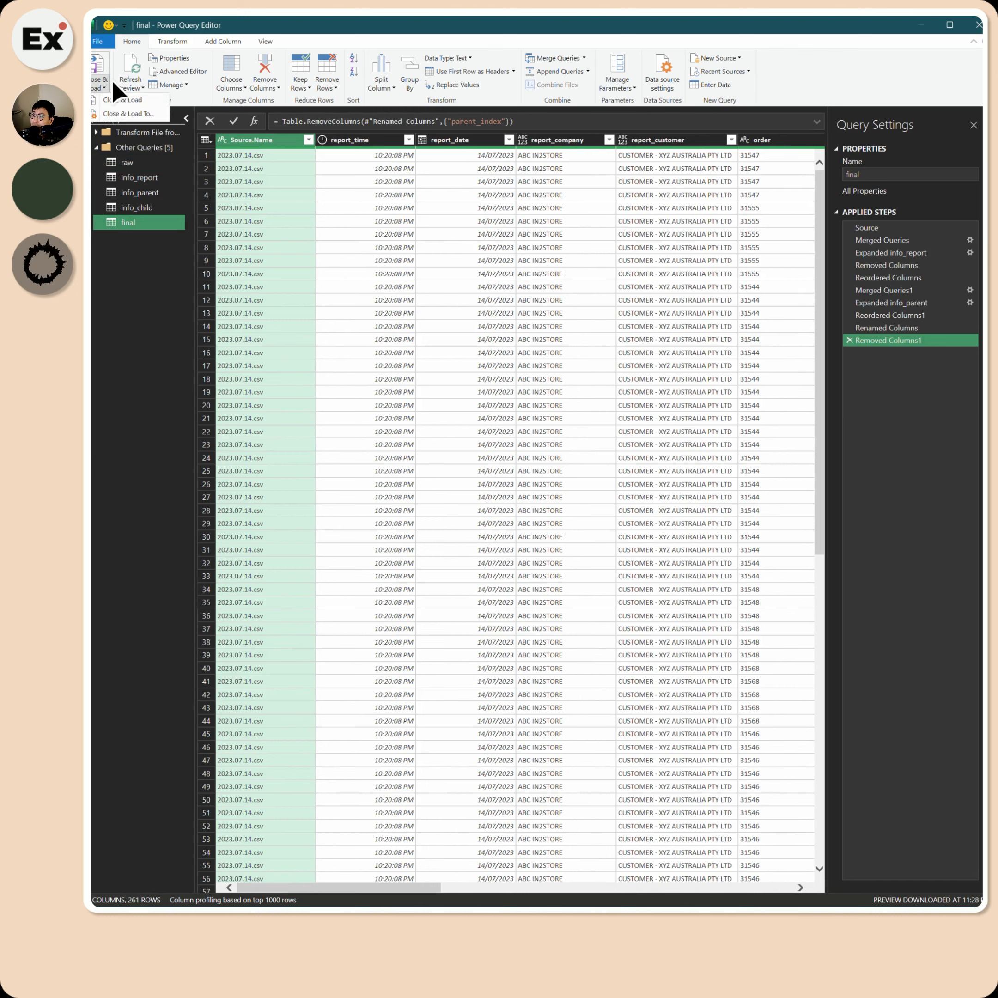
pyautogui.click(147, 121)
pyautogui.click(402, 369)
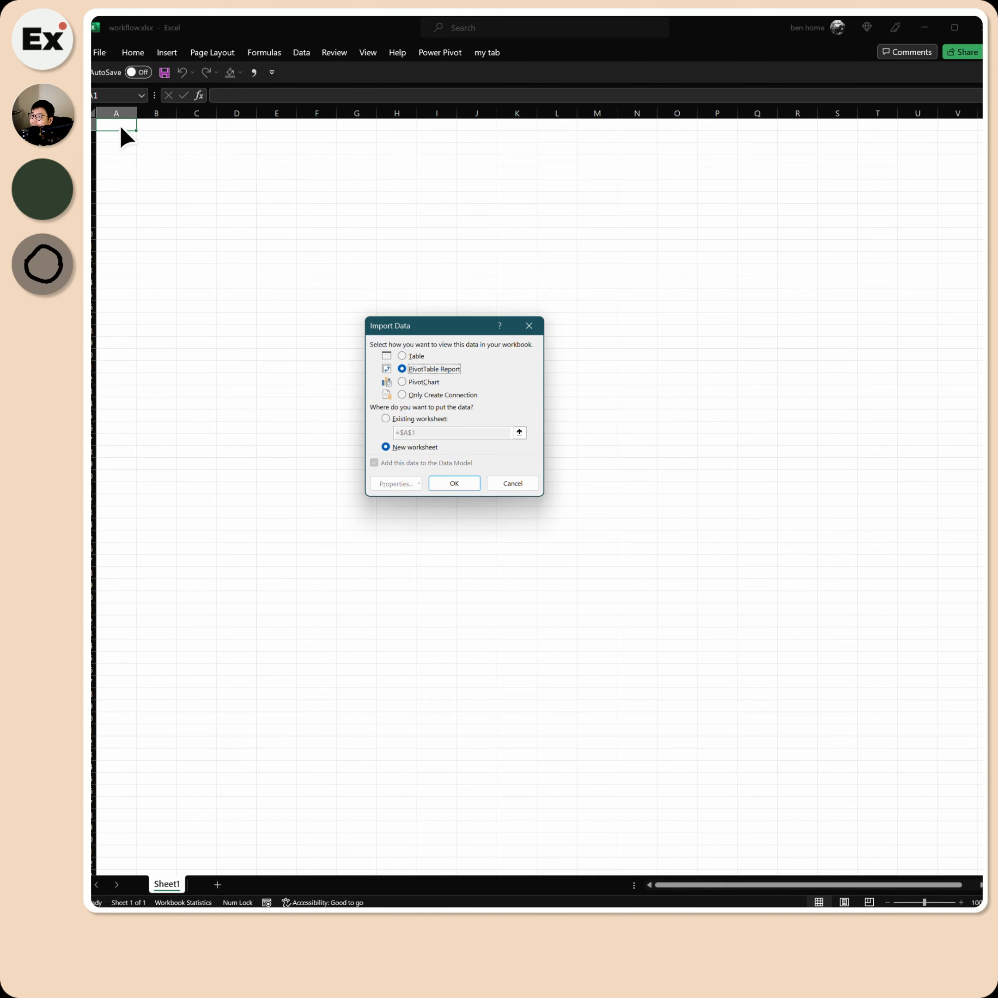
pyautogui.click(435, 478)
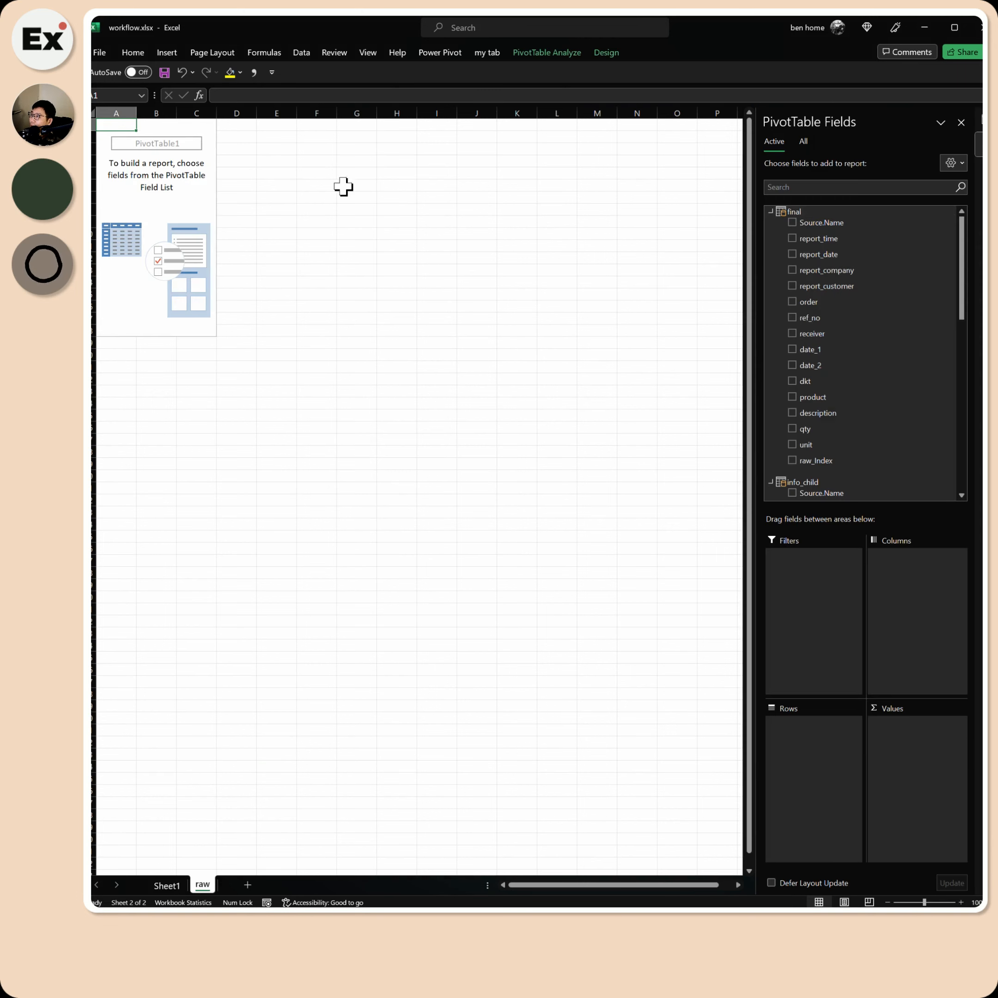
# Place the receiver field of the final table in the rows of the pivot table.
pyautogui.moveTo(961, 317); pyautogui.dragTo(965, 231)
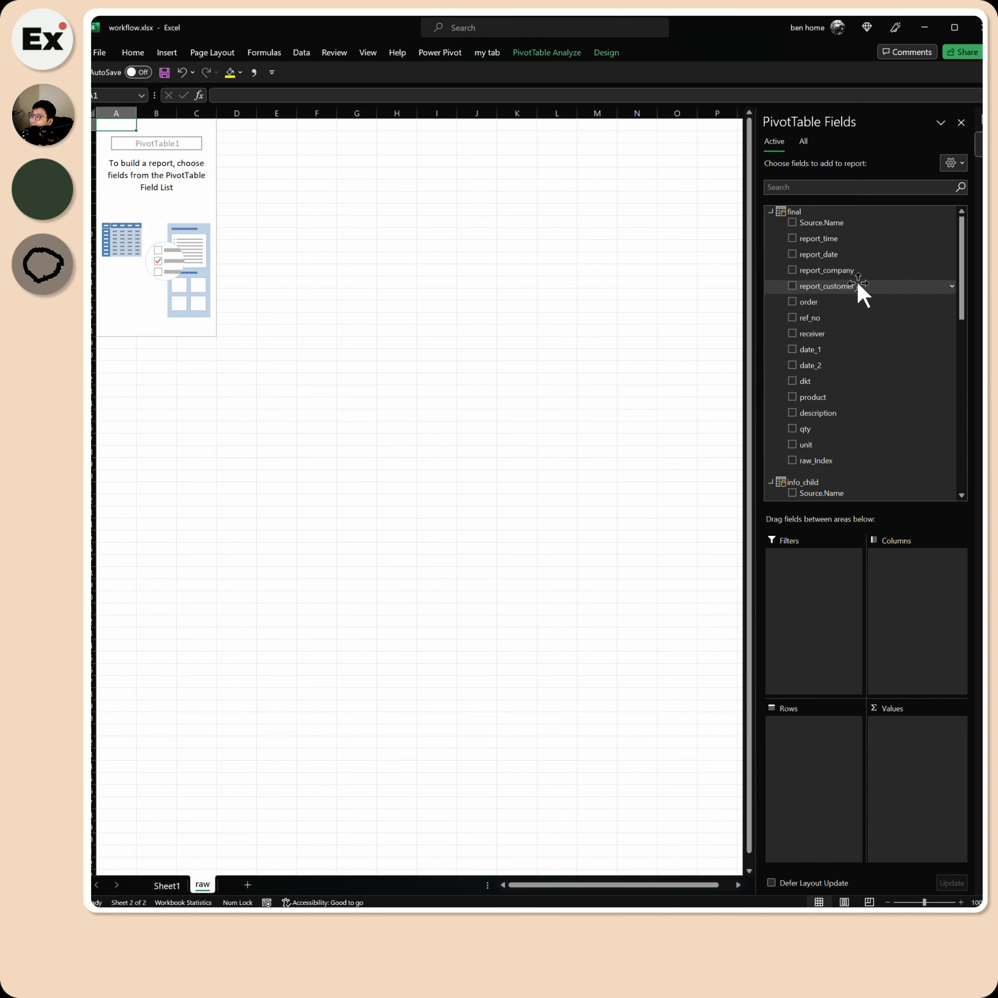
pyautogui.moveTo(831, 338); pyautogui.dragTo(814, 774)
pyautogui.click(129, 137)
pyautogui.moveTo(131, 150); pyautogui.dragTo(130, 307)
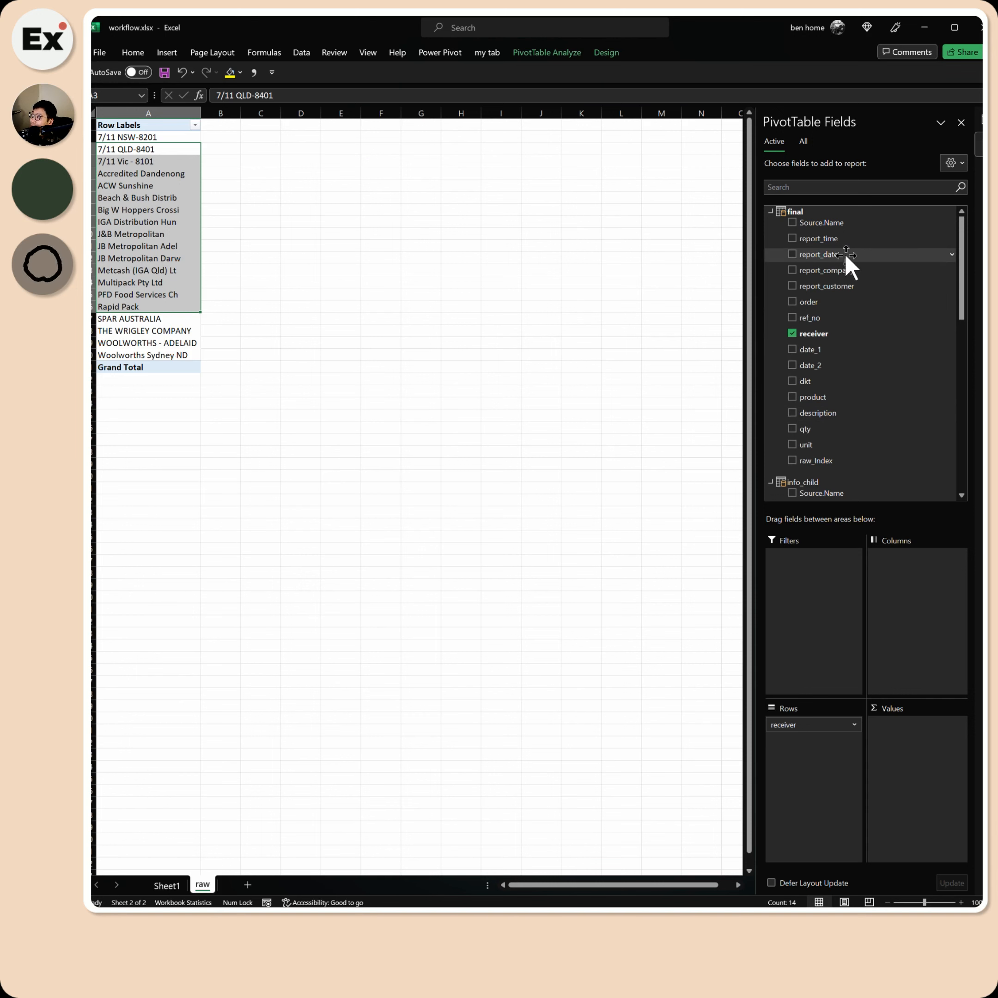
# Add report_date as the pivot table's columns and the sum of qty as its values.
pyautogui.moveTo(846, 262); pyautogui.dragTo(917, 566)
pyautogui.click(247, 137)
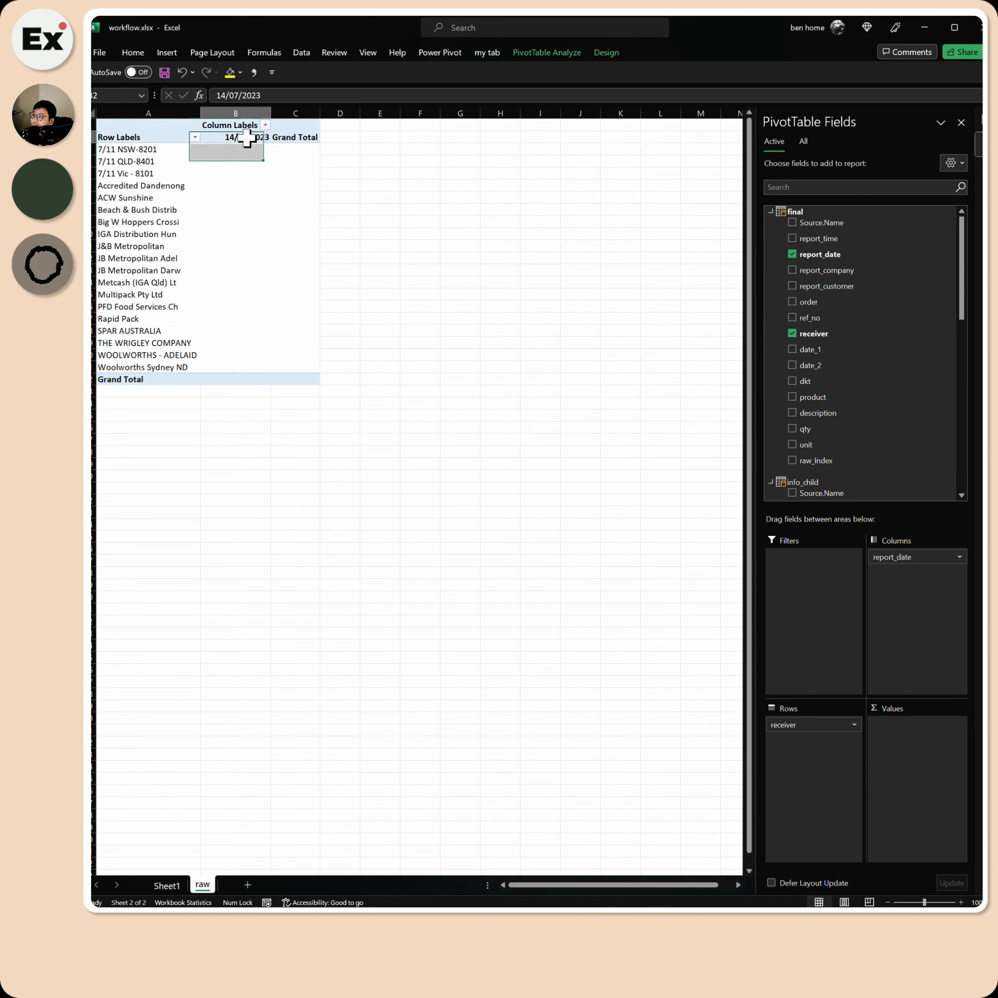
pyautogui.click(833, 429)
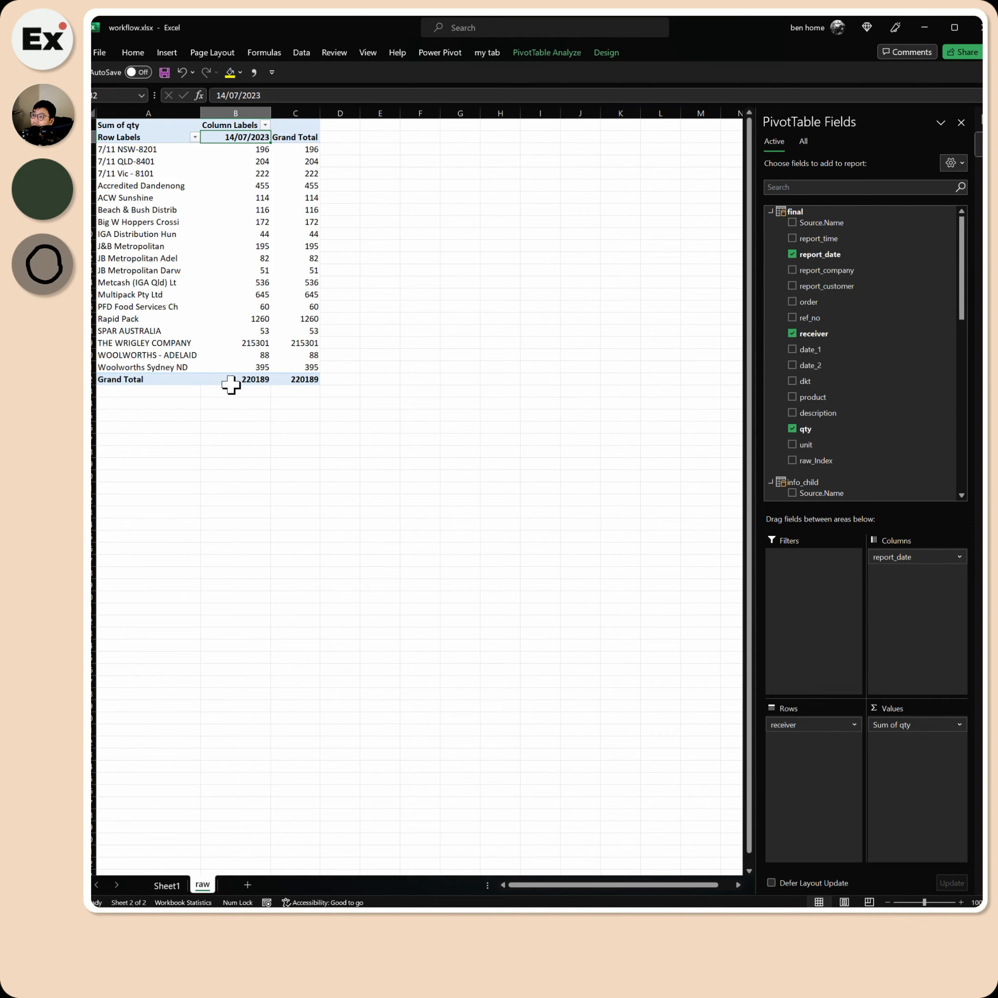
pyautogui.moveTo(251, 378); pyautogui.dragTo(307, 379)
pyautogui.click(295, 246)
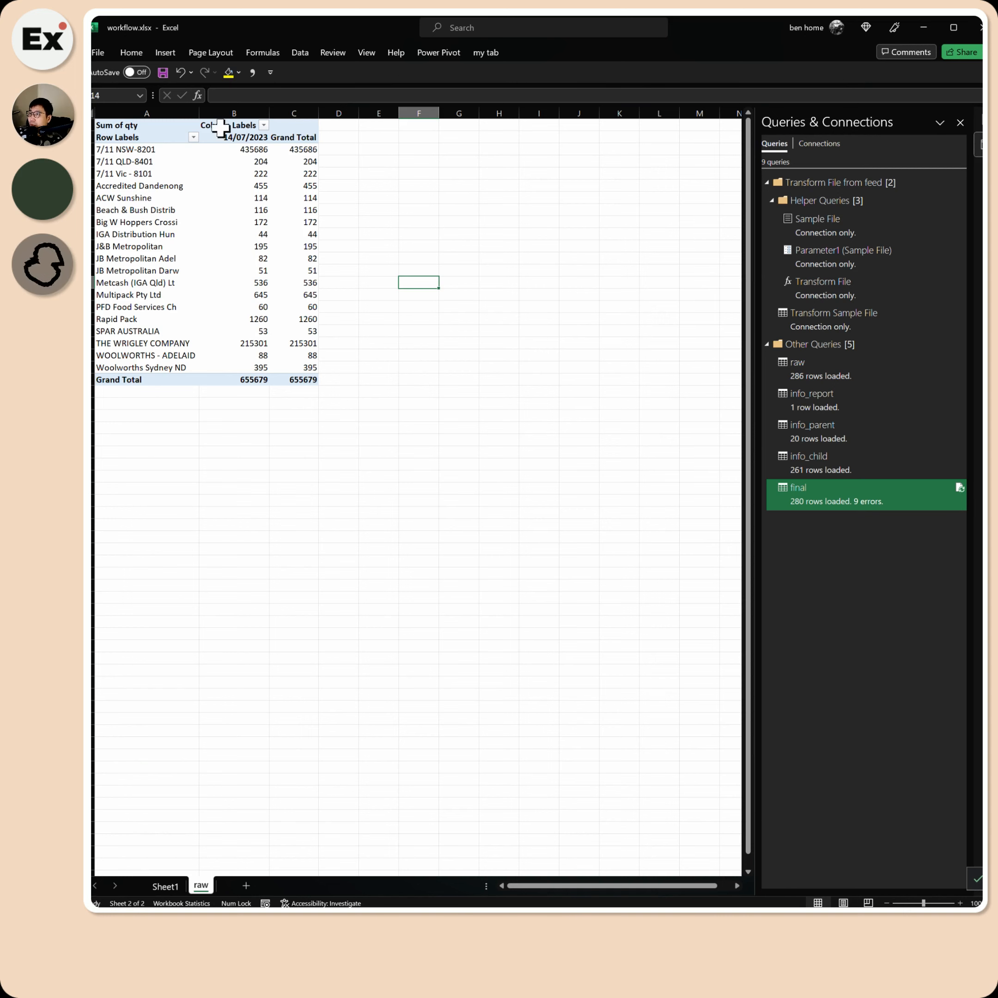
# Switch to the feed folder in File Explorer and make a copy of 2023.07.14.csv in it.
pyautogui.click(923, 29)
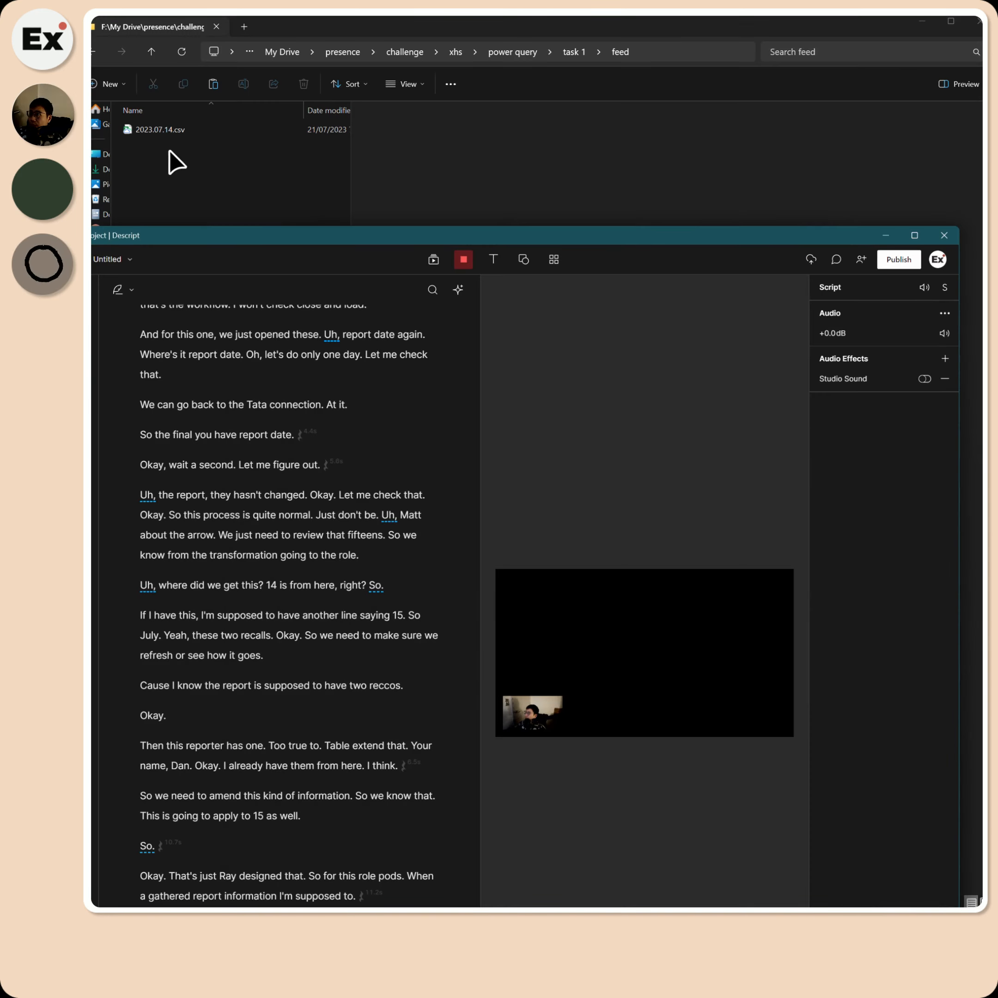
pyautogui.click(219, 189)
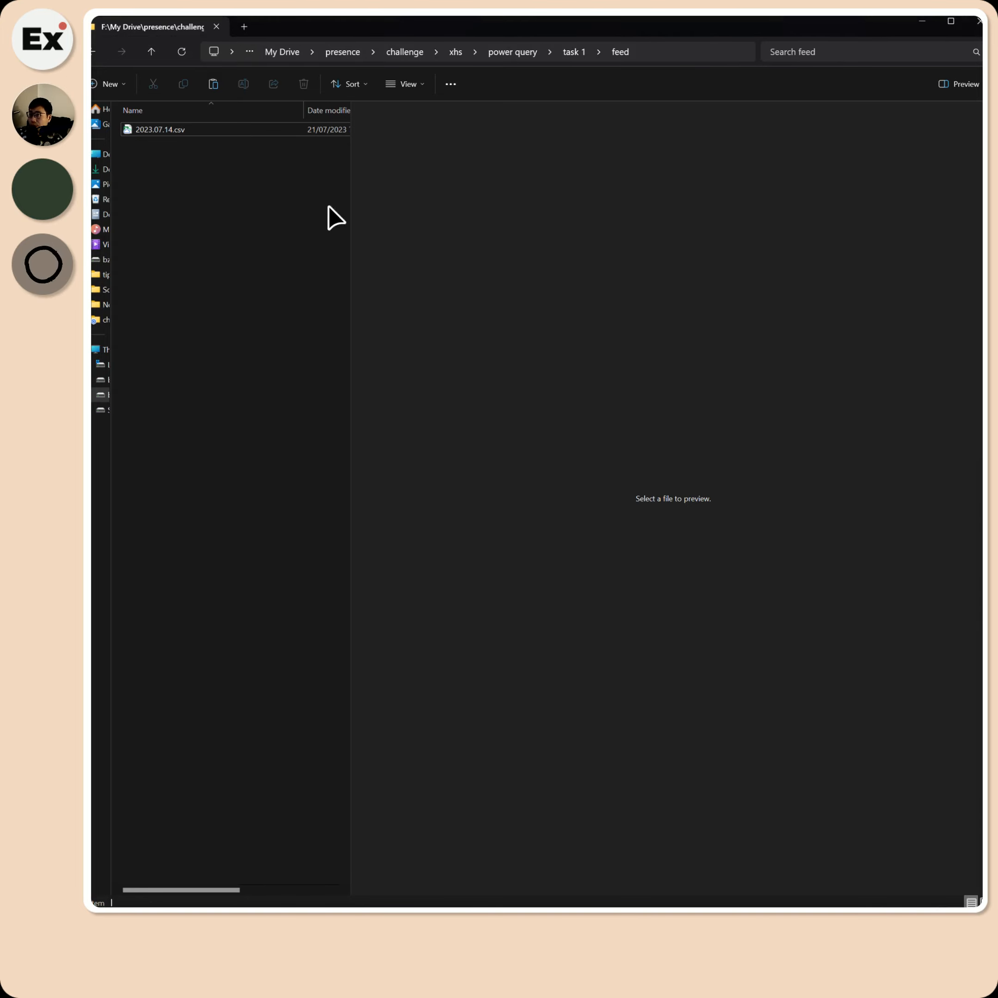
pyautogui.click(225, 133)
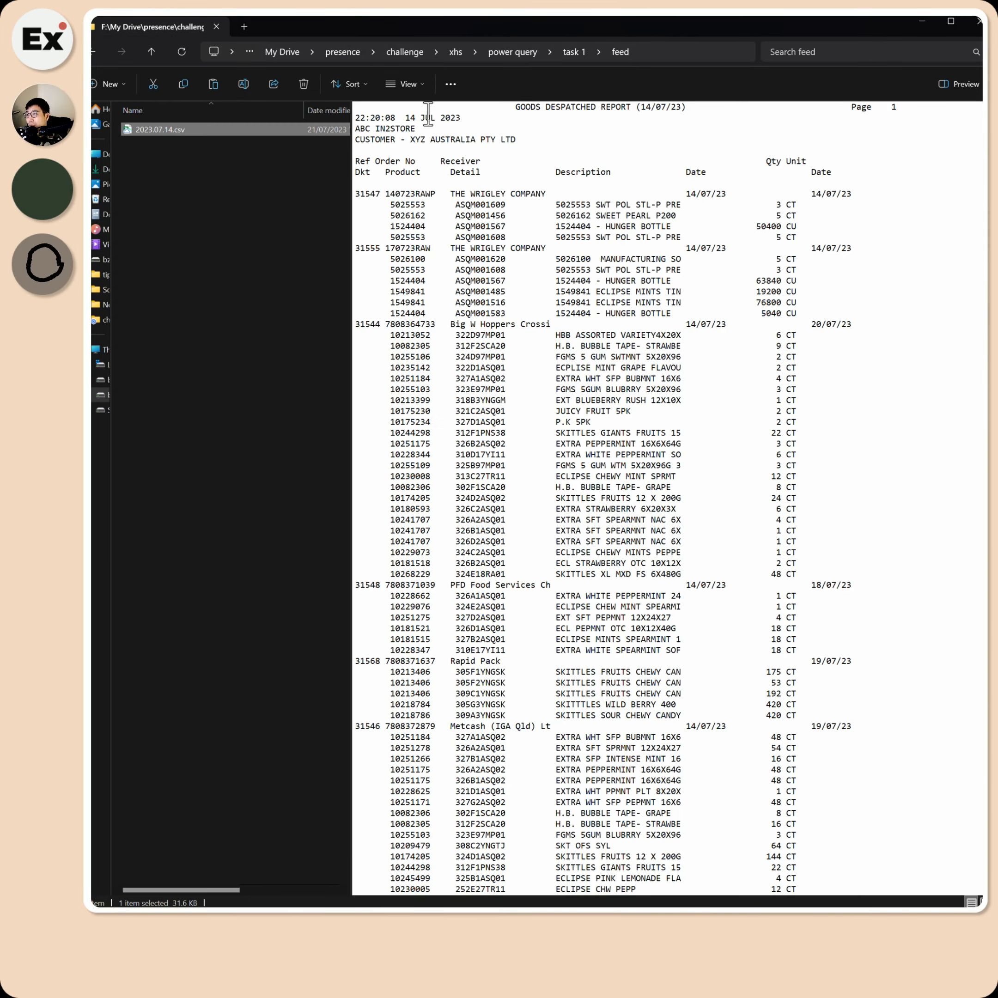
pyautogui.rightClick(189, 131)
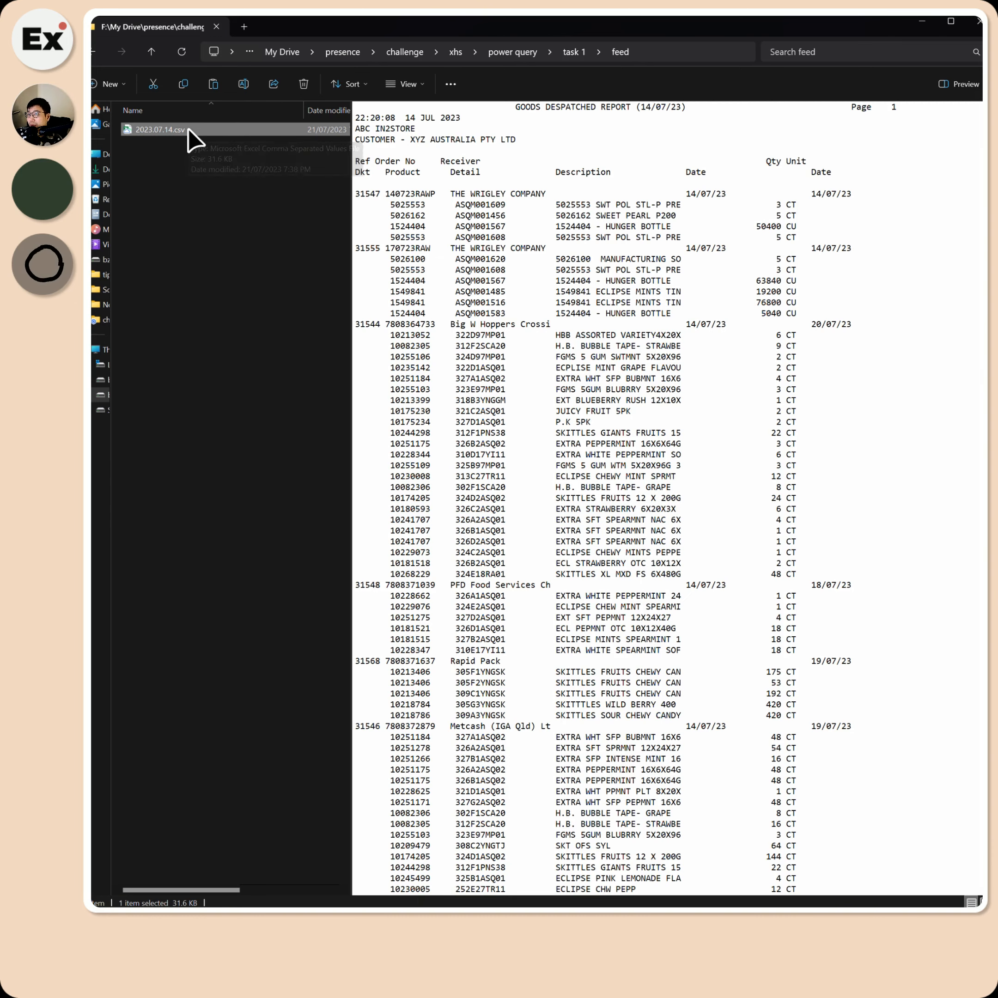
pyautogui.click(229, 145)
pyautogui.rightClick(156, 158)
pyautogui.click(173, 173)
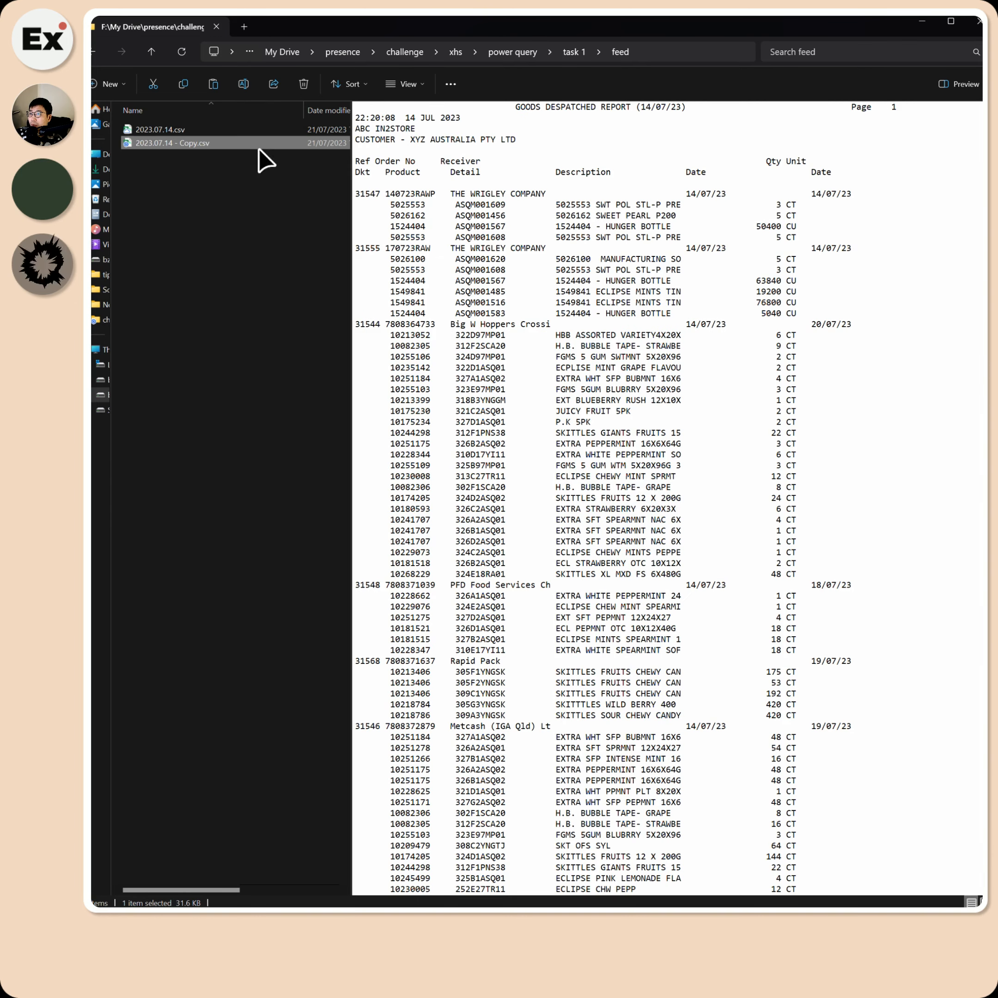
# Rename the copied CSV file as 2023.07.15.csv.
pyautogui.press('F2')
pyautogui.press('Right')
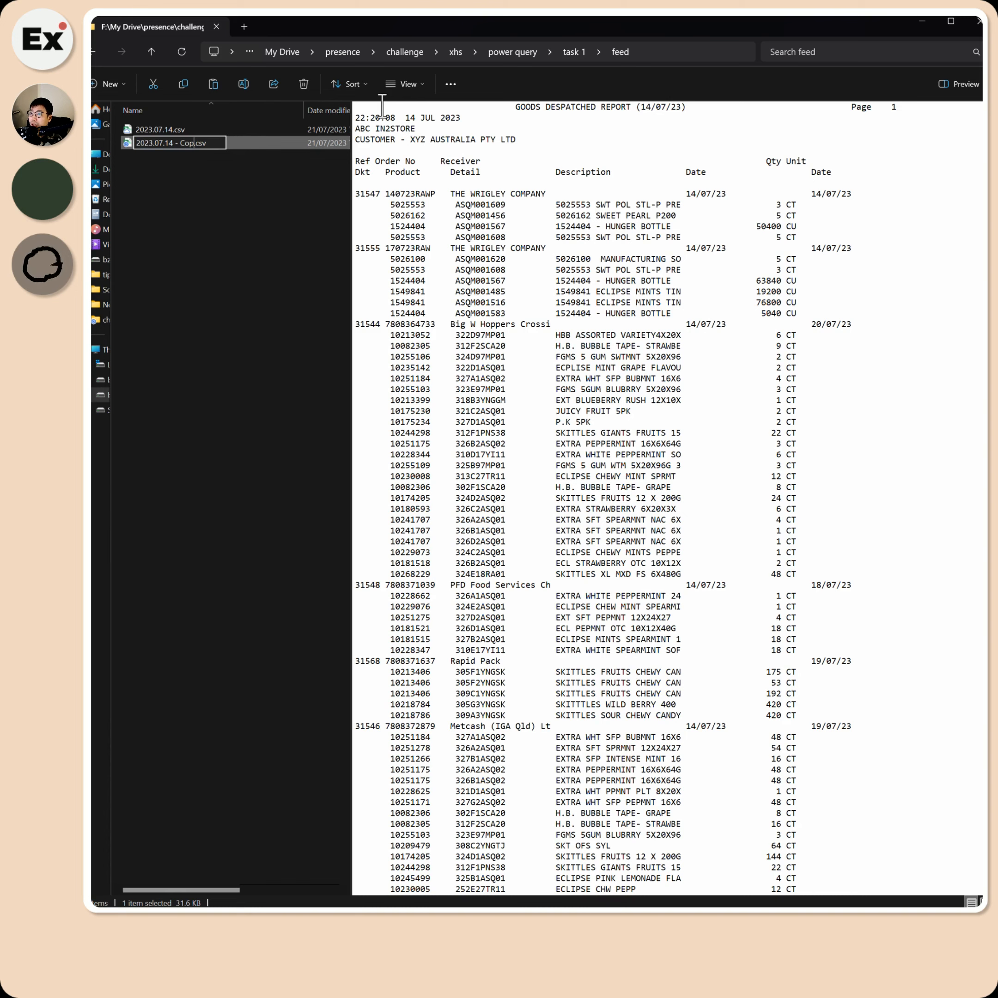
pyautogui.write('5')
pyautogui.press('Return')
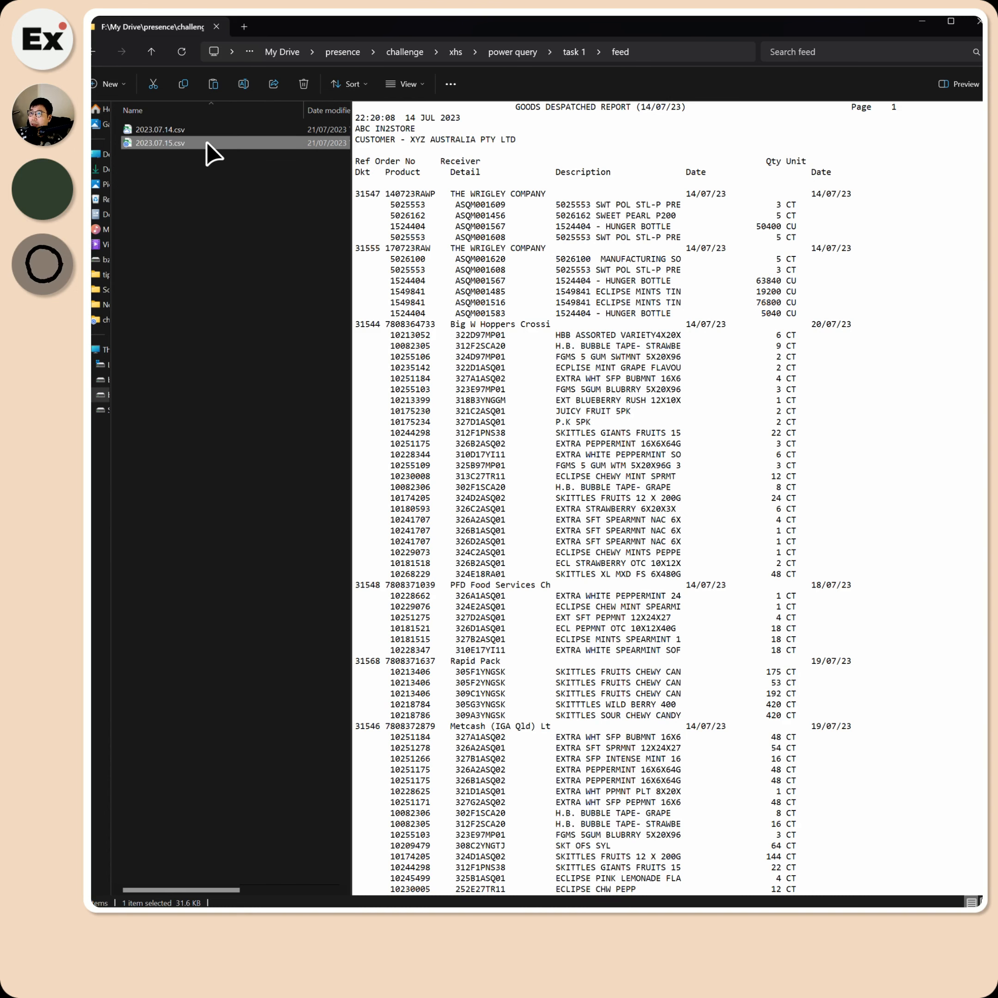
# Open 2023.07.15.csv in Notepad++ and set the report date on line 2 to 15 JUL 2023.
pyautogui.rightClick(211, 151)
pyautogui.click(254, 338)
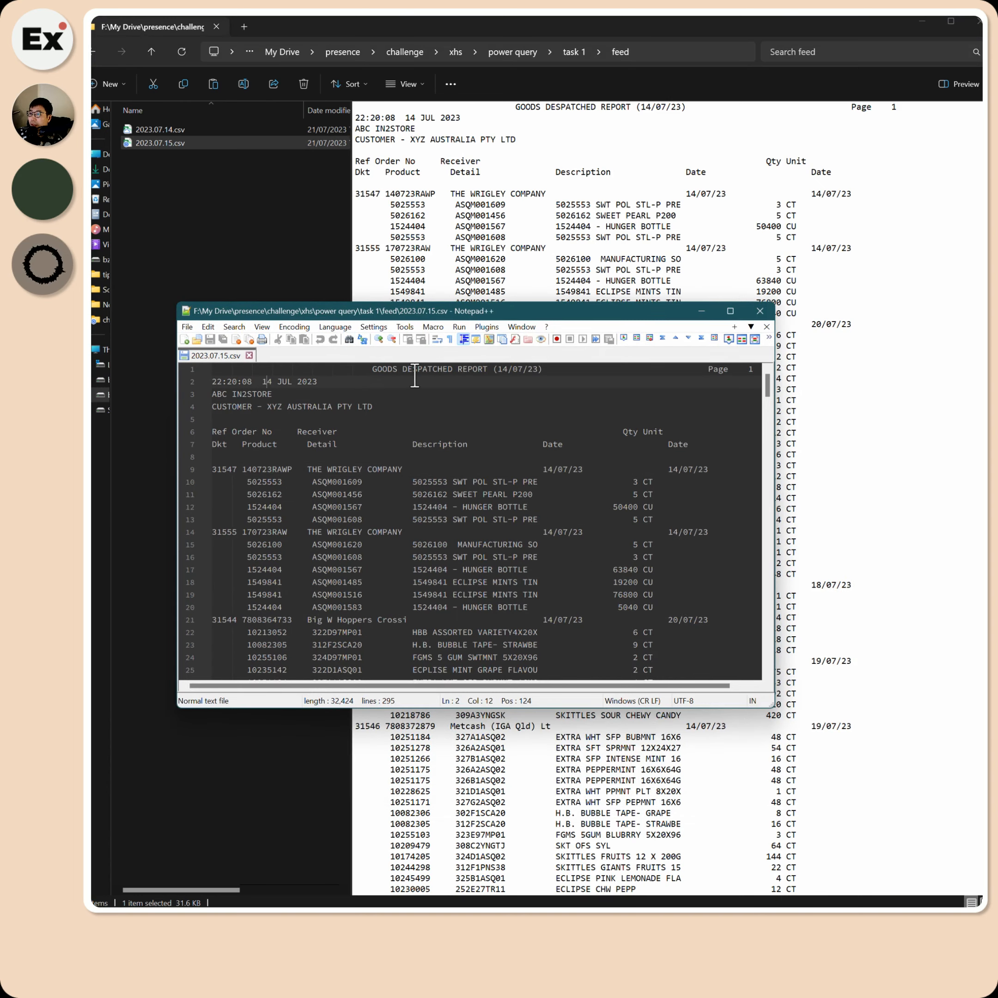
pyautogui.press('Delete')
pyautogui.write('5')
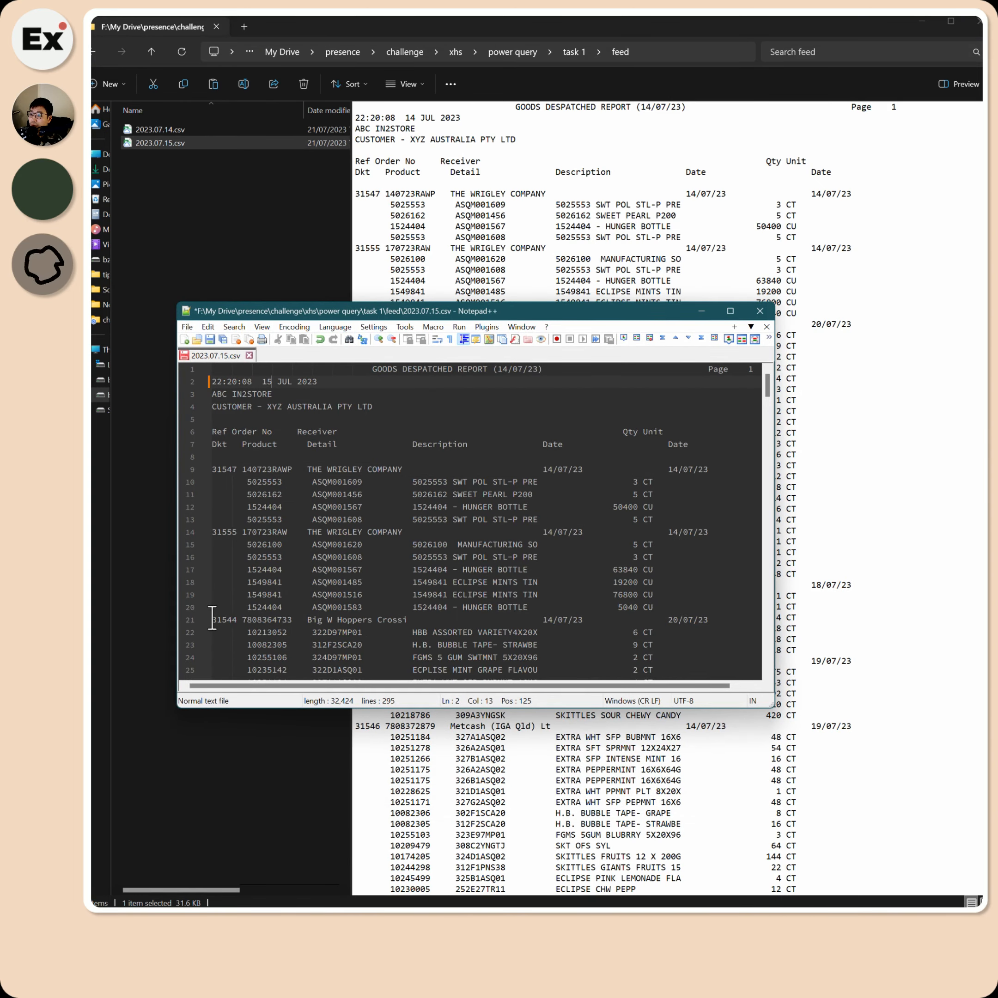
# Delete all lines from the Big W Hoppers Crossi order through the last product line above Stock_Check.
pyautogui.moveTo(212, 617); pyautogui.dragTo(387, 834)
pyautogui.moveTo(484, 663); pyautogui.dragTo(601, 595)
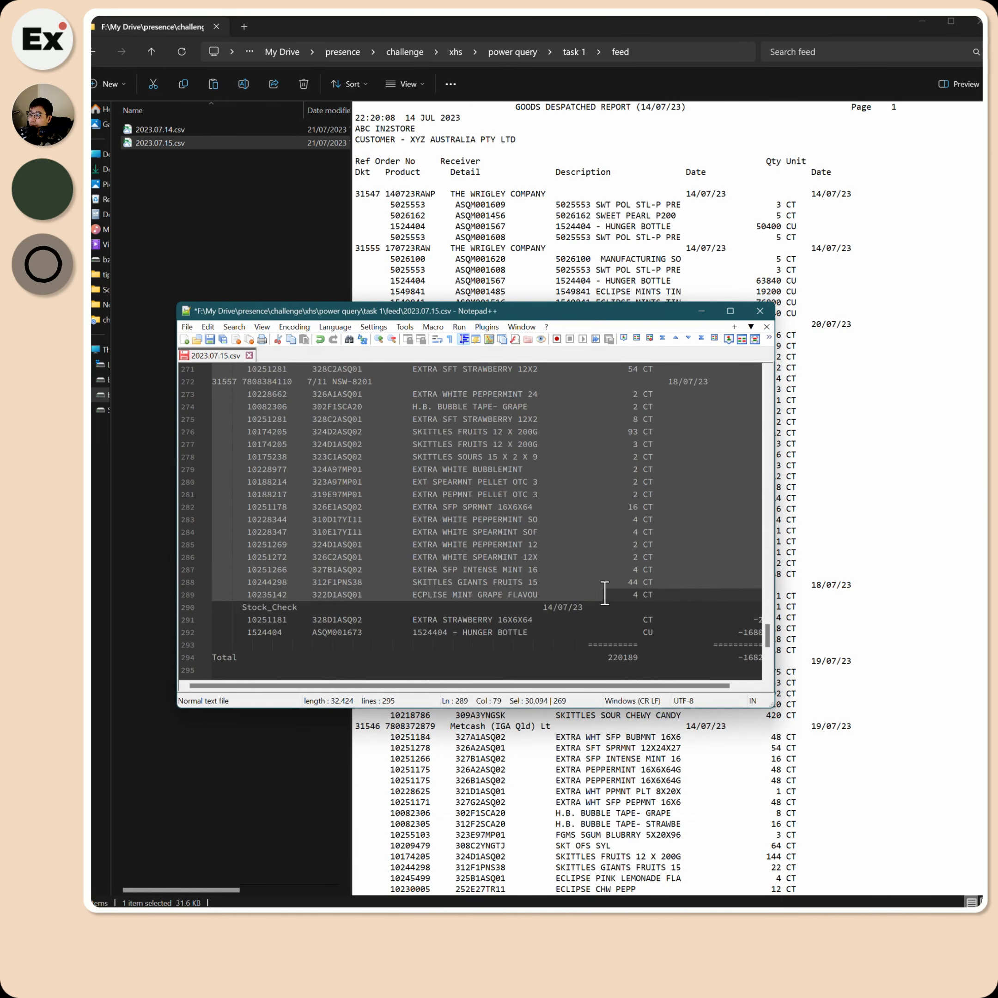
pyautogui.press('Delete')
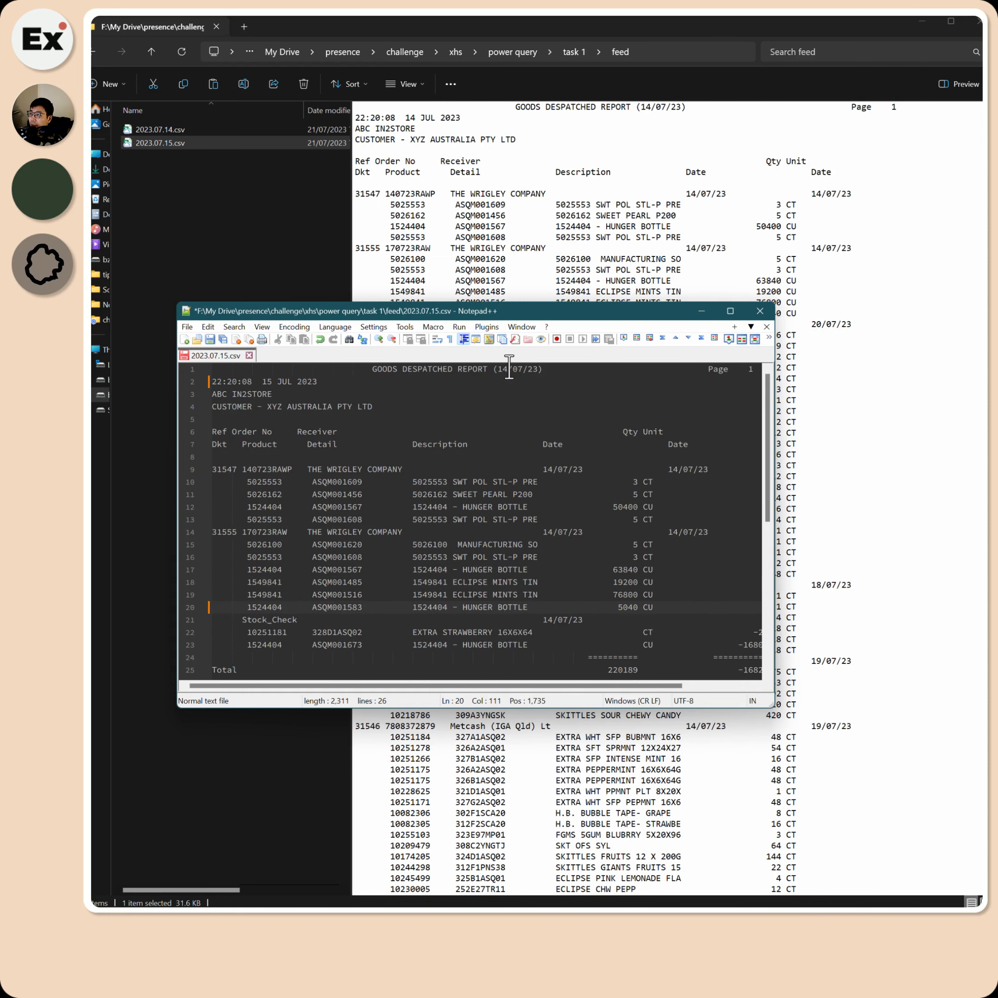
# Set the report time on line 2 to 21:20:08 and save the file.
pyautogui.doubleClick(503, 370)
pyautogui.click(509, 370)
pyautogui.moveTo(508, 371); pyautogui.dragTo(489, 371)
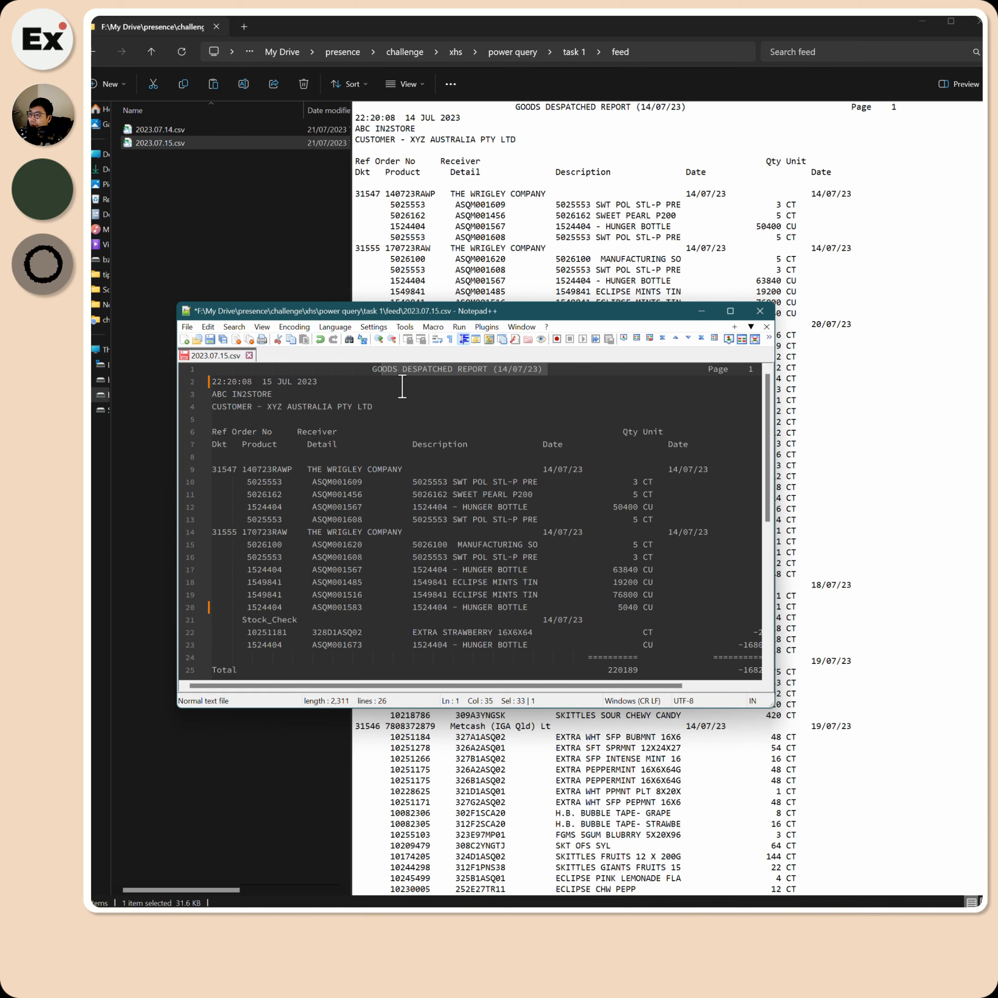
pyautogui.click(219, 382)
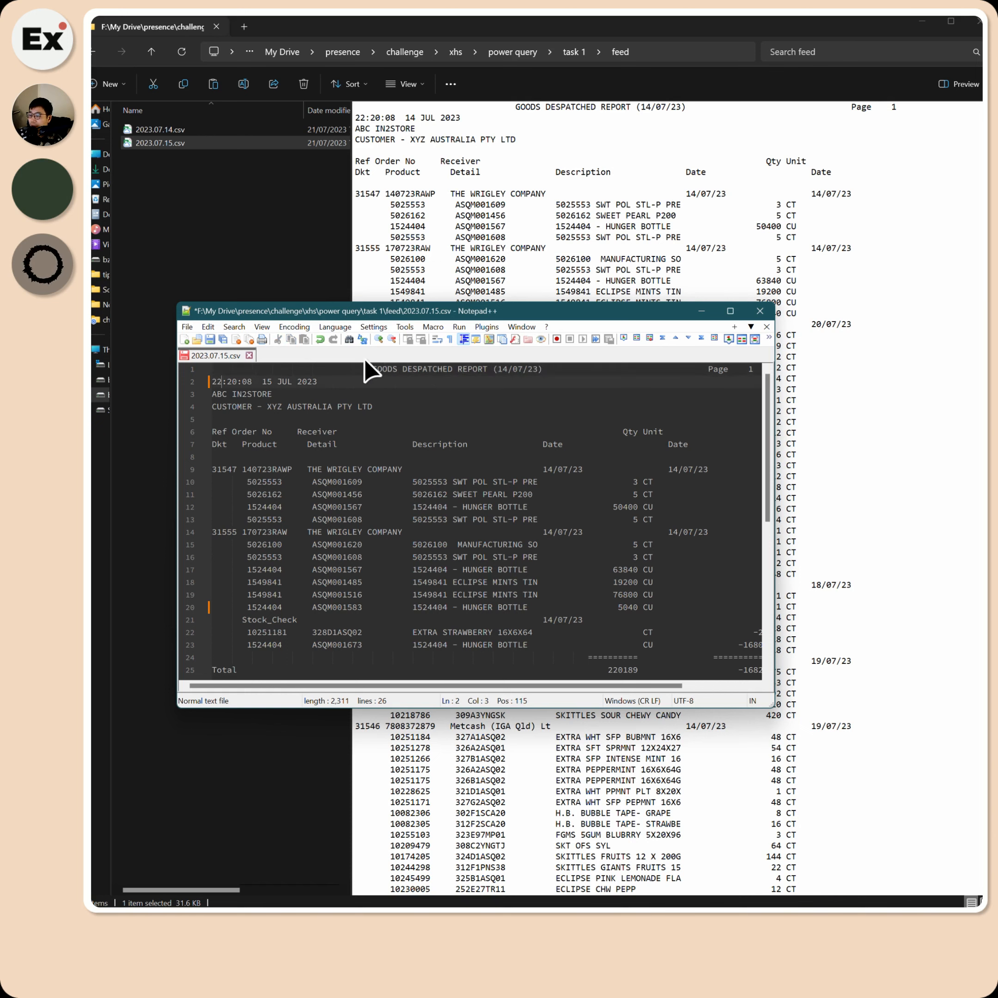
pyautogui.click(342, 432)
pyautogui.moveTo(267, 382); pyautogui.dragTo(281, 382)
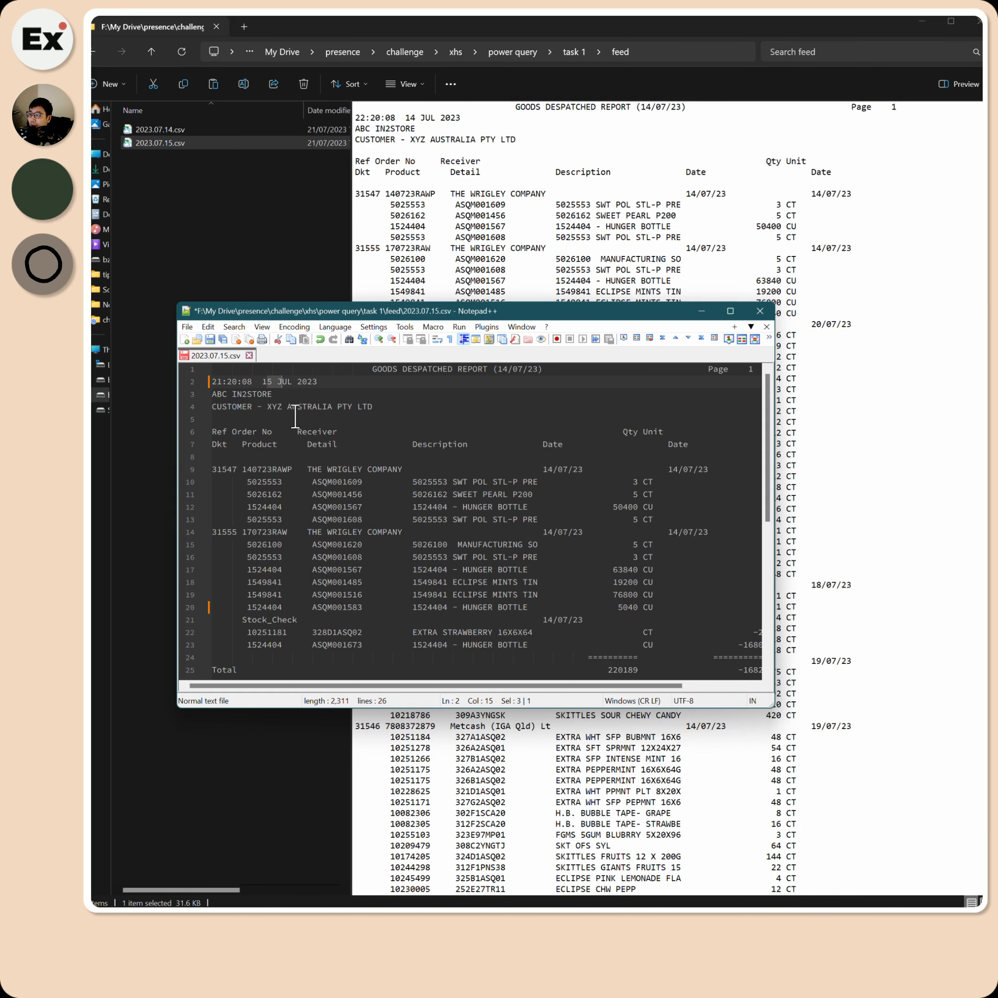
pyautogui.click(210, 339)
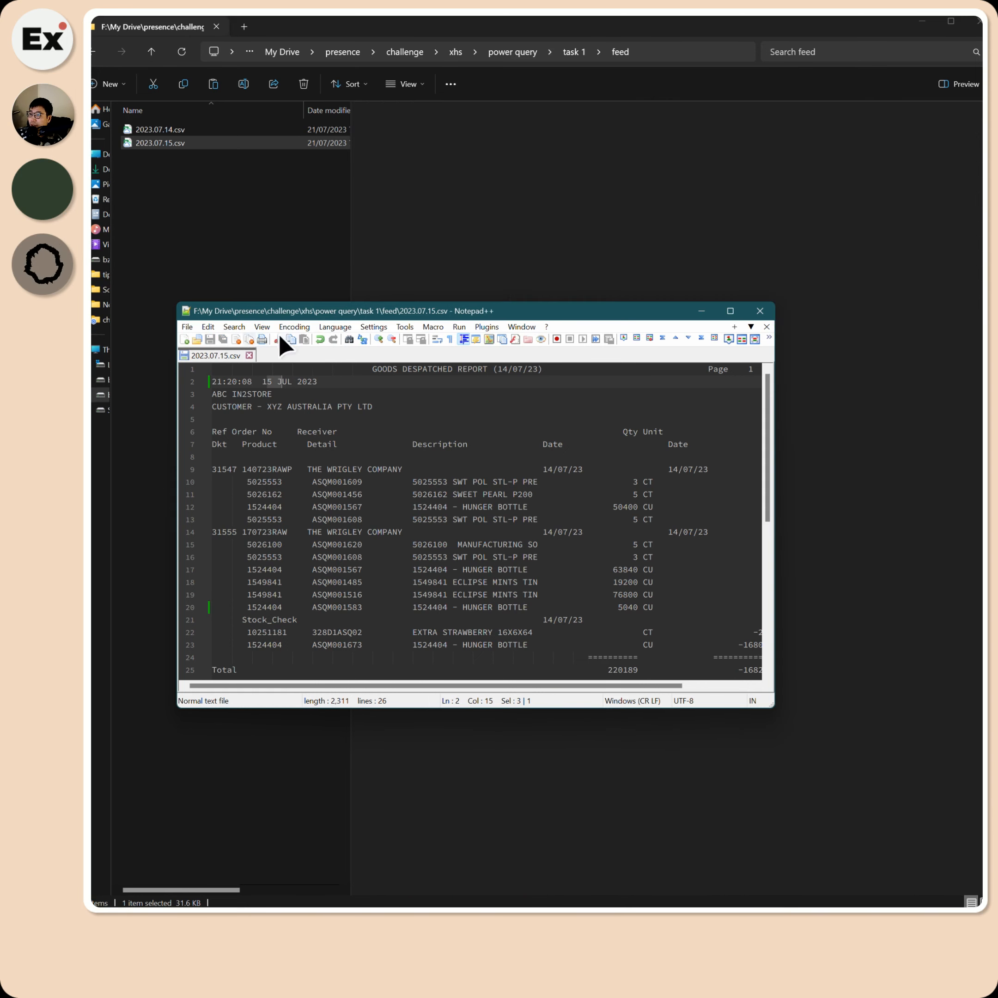
# Close Notepad++, move 2023.07.14.csv out of the feed folder into the task 1 folder, and preview 2023.07.15.csv in feed.
pyautogui.click(759, 311)
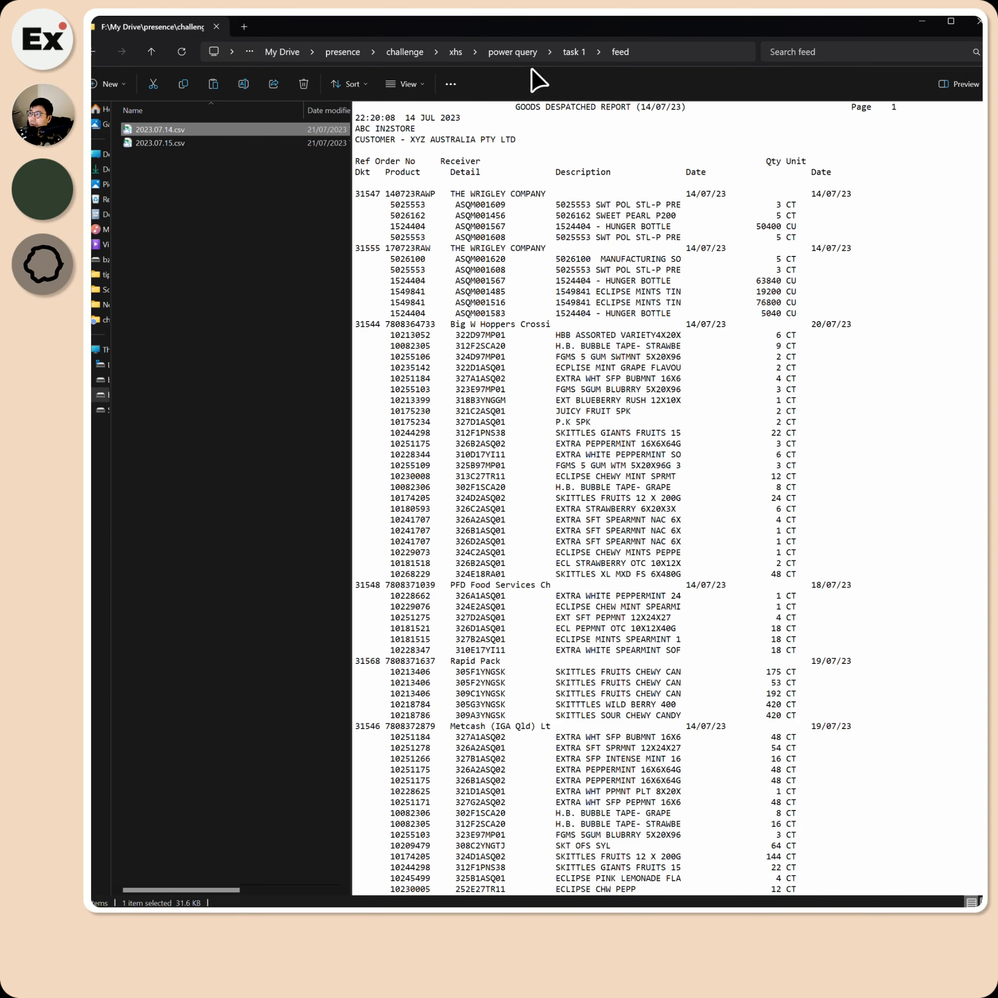
pyautogui.click(574, 52)
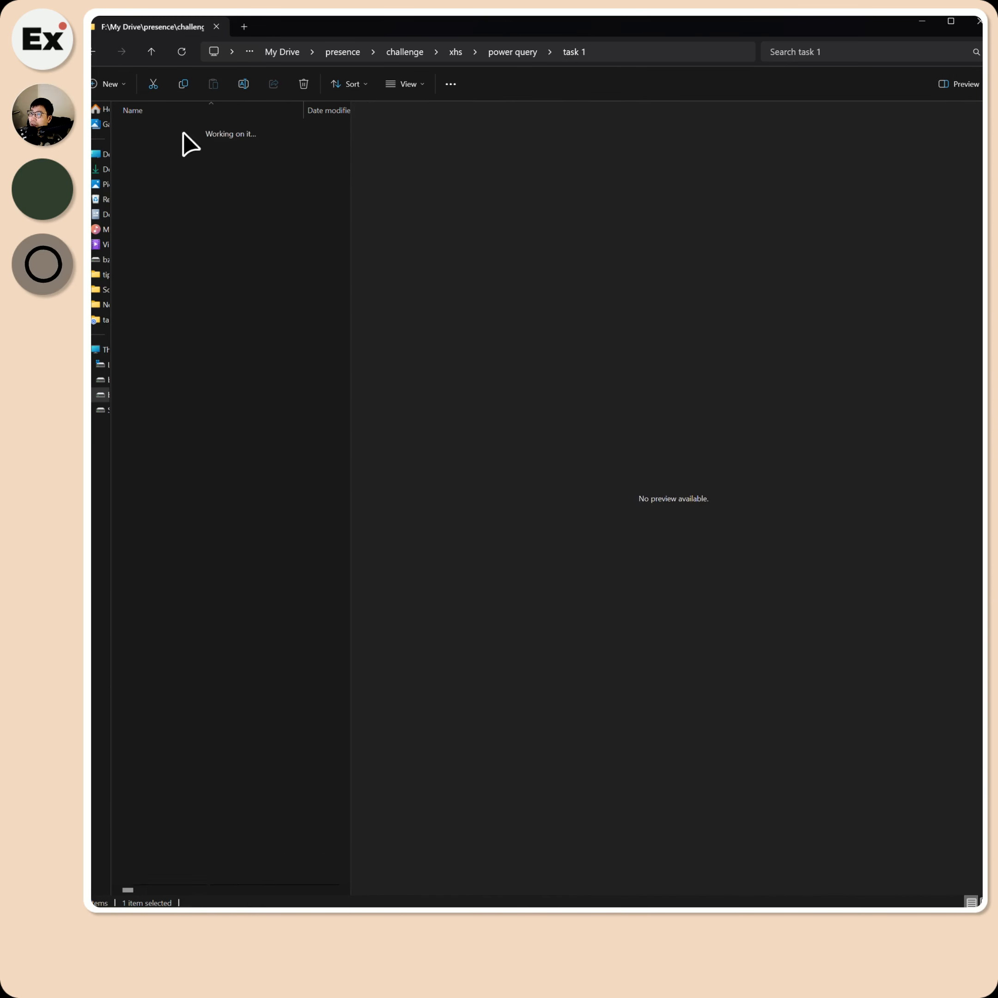
pyautogui.doubleClick(186, 131)
pyautogui.click(191, 131)
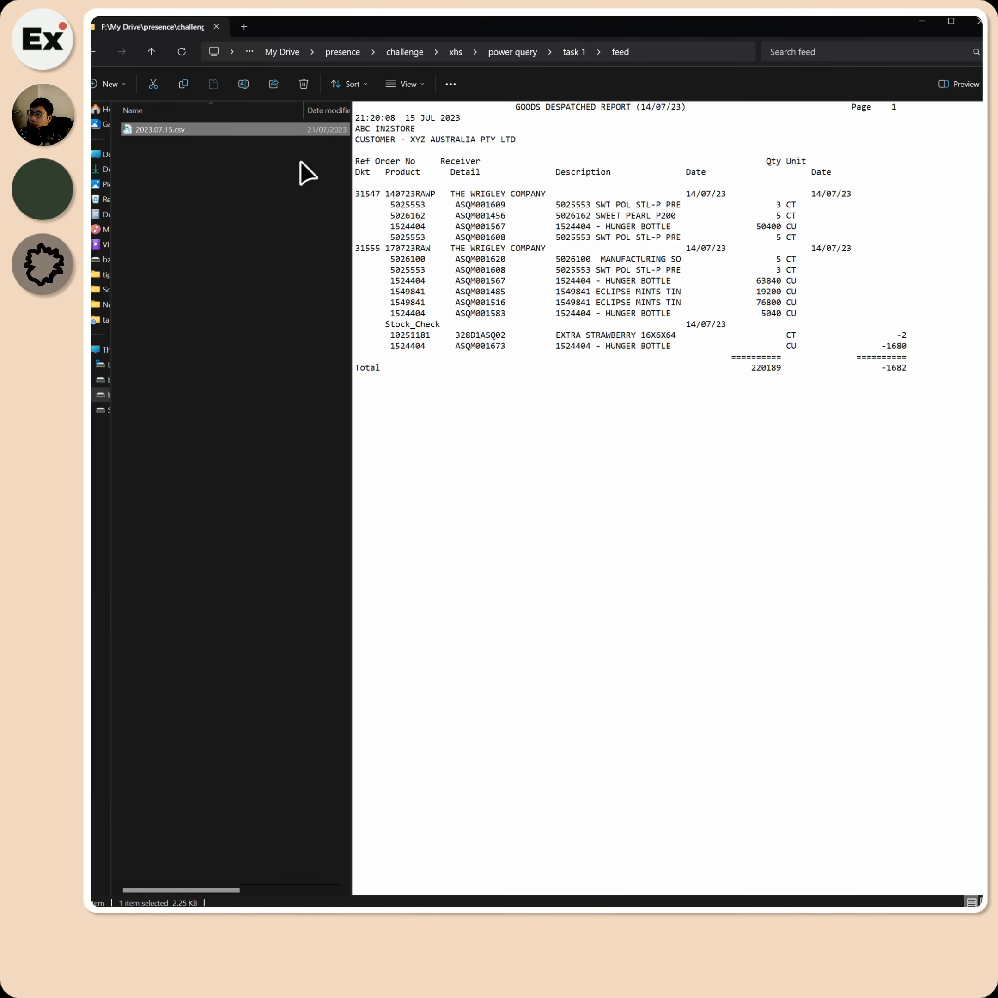
pyautogui.click(402, 118)
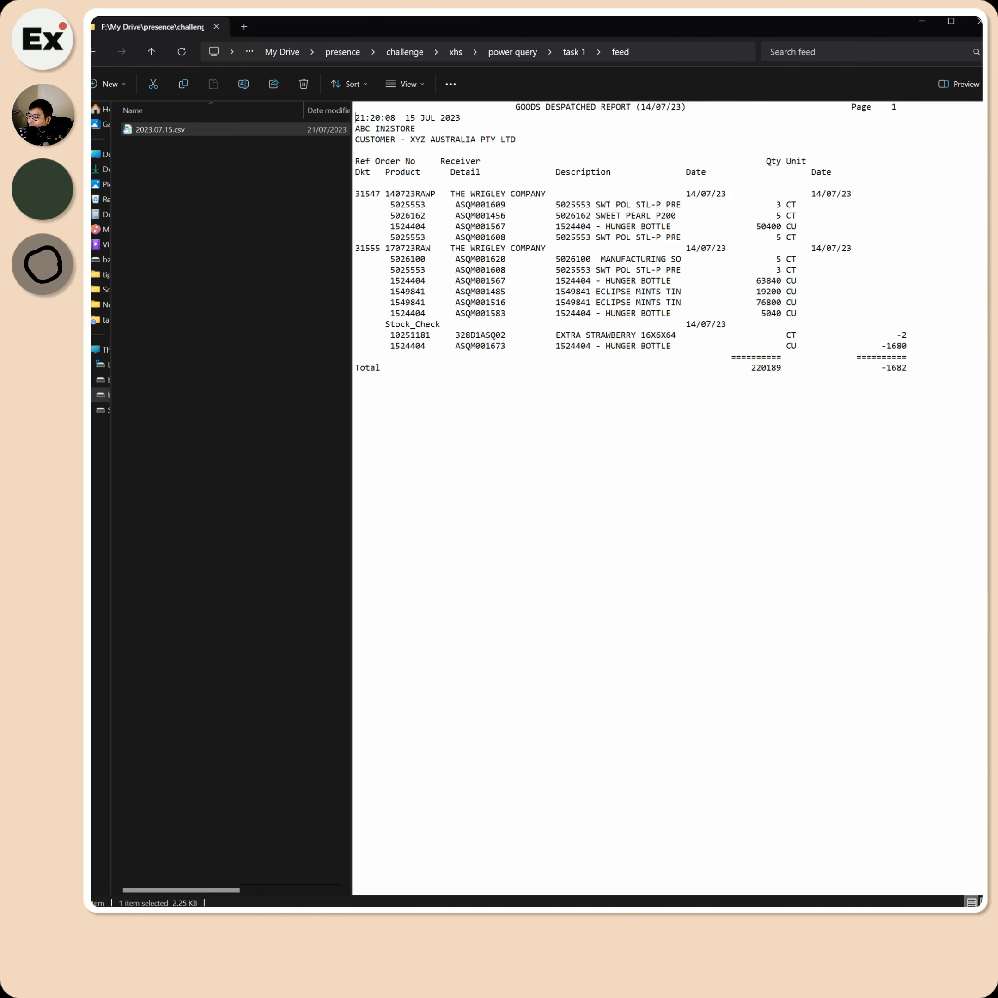
# Switch to workflow.xlsx in Excel, refresh the pivot table and check its report date column.
pyautogui.hotkey('alt', 'Tab')
pyautogui.rightClick(234, 211)
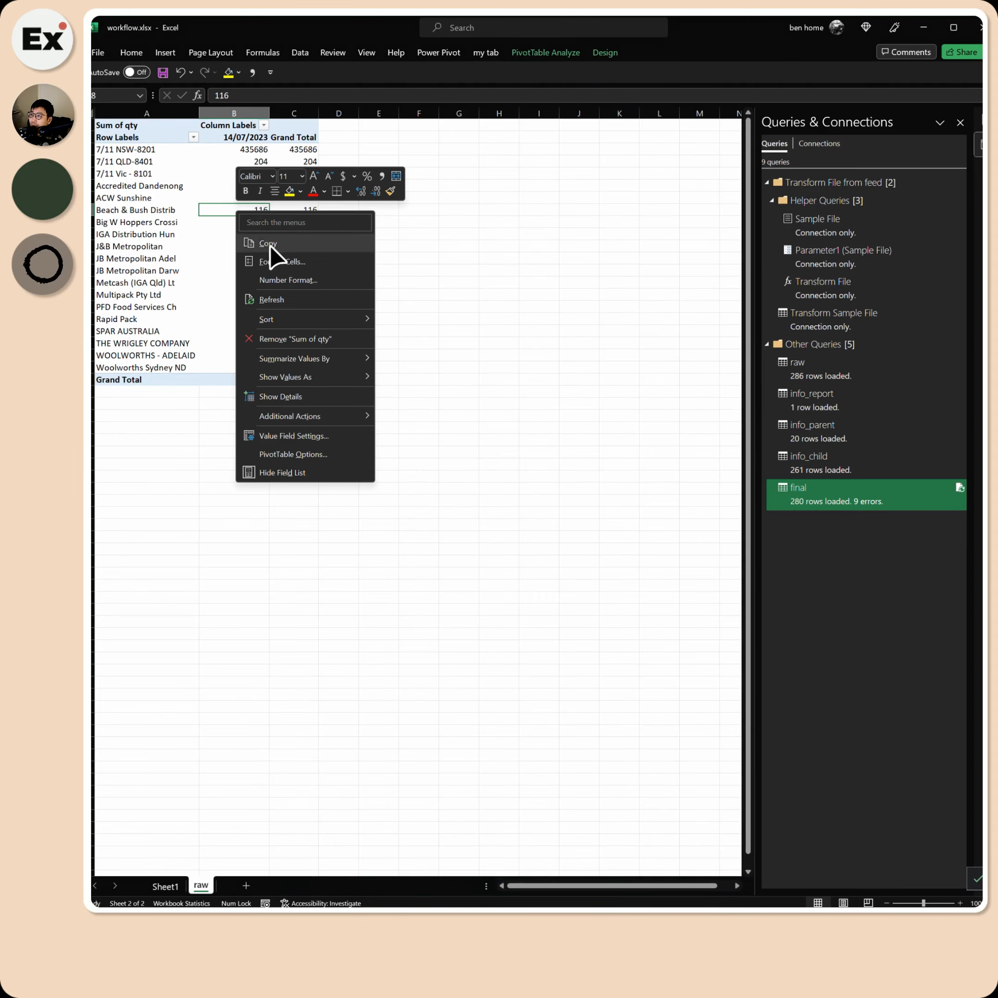
pyautogui.click(287, 303)
pyautogui.click(234, 139)
pyautogui.click(234, 139)
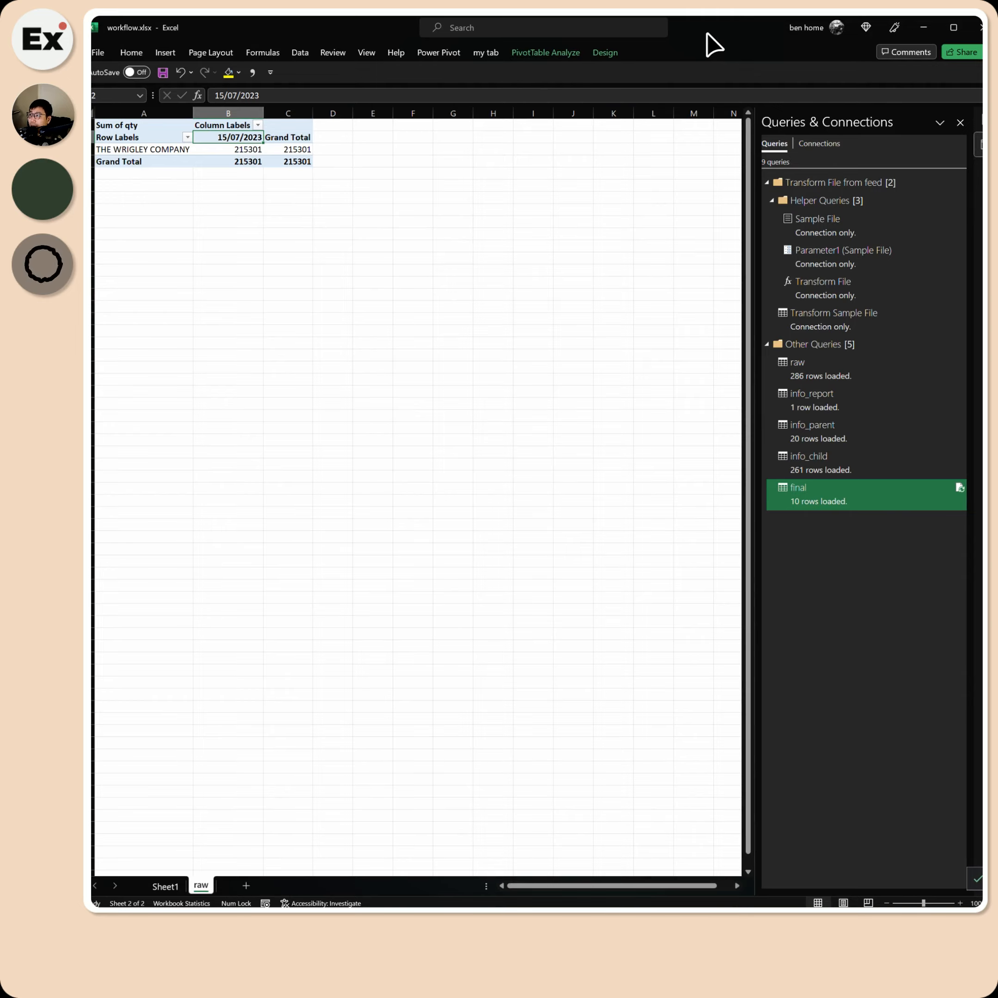
# Place the workbook below the report preview and open the final query in the Power Query Editor to inspect it.
pyautogui.moveTo(708, 37); pyautogui.dragTo(717, 360)
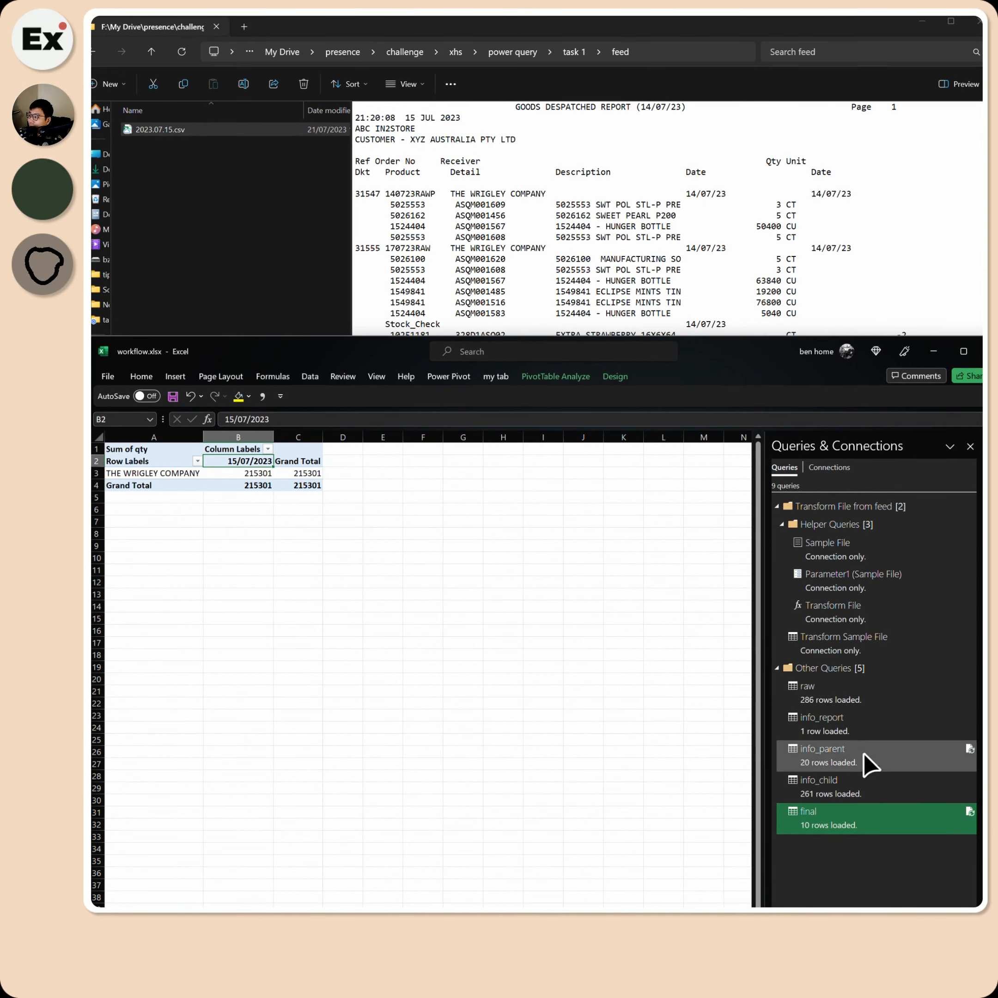
pyautogui.rightClick(921, 812)
pyautogui.click(950, 847)
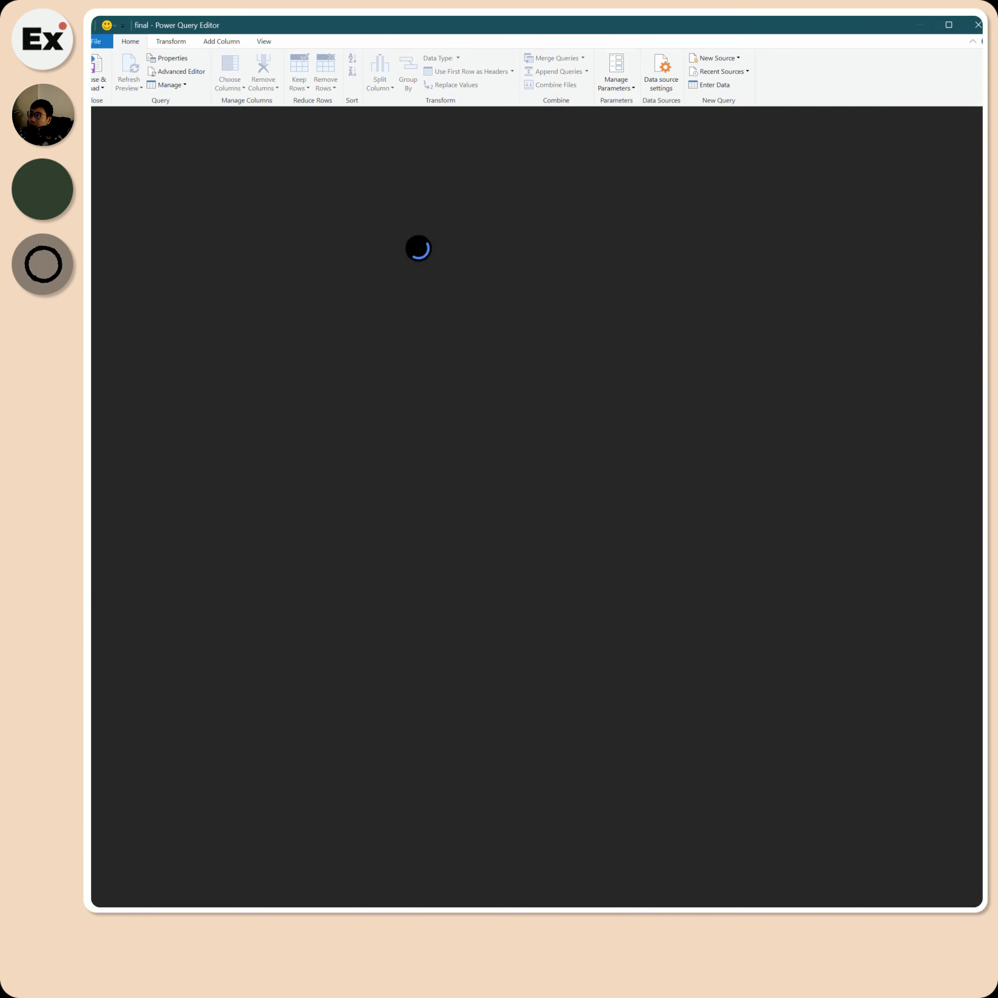
pyautogui.click(381, 156)
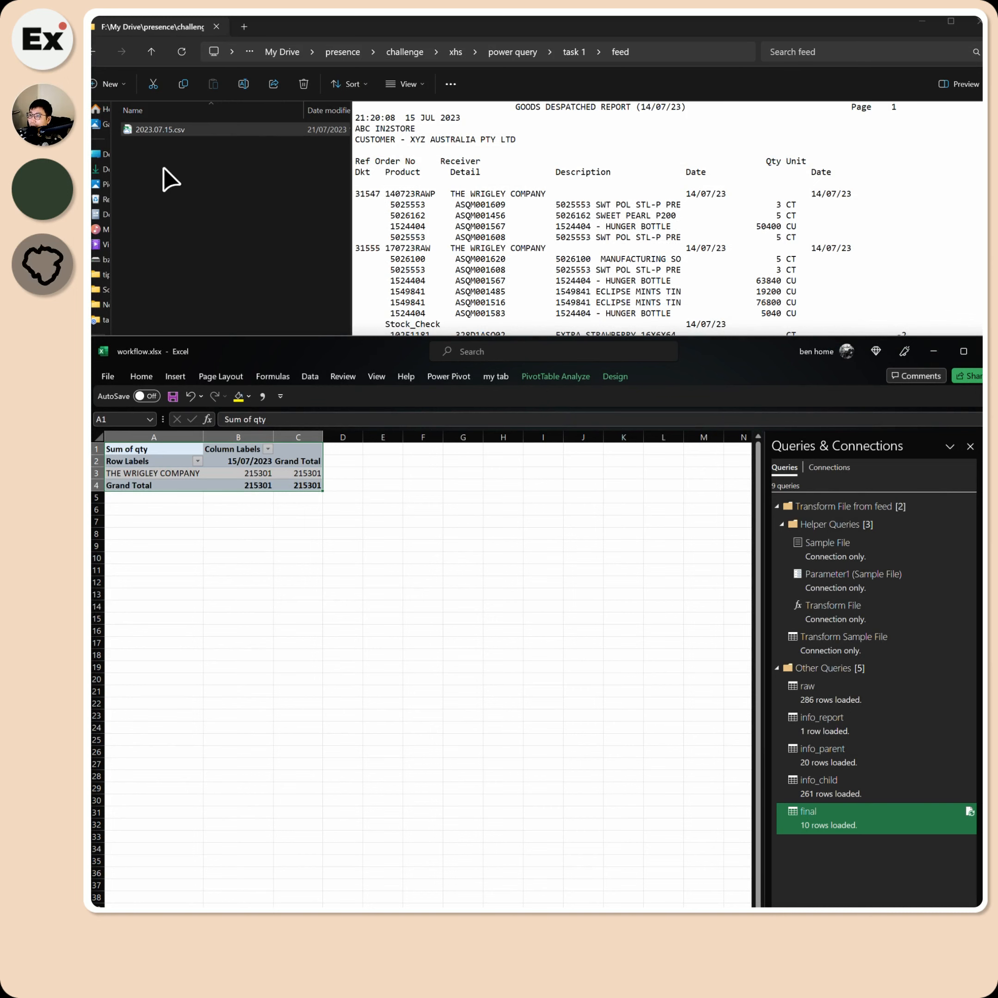
# Compare the refreshed pivot table's receiver and quantity with the 2023.07.15.csv report preview.
pyautogui.click(453, 155)
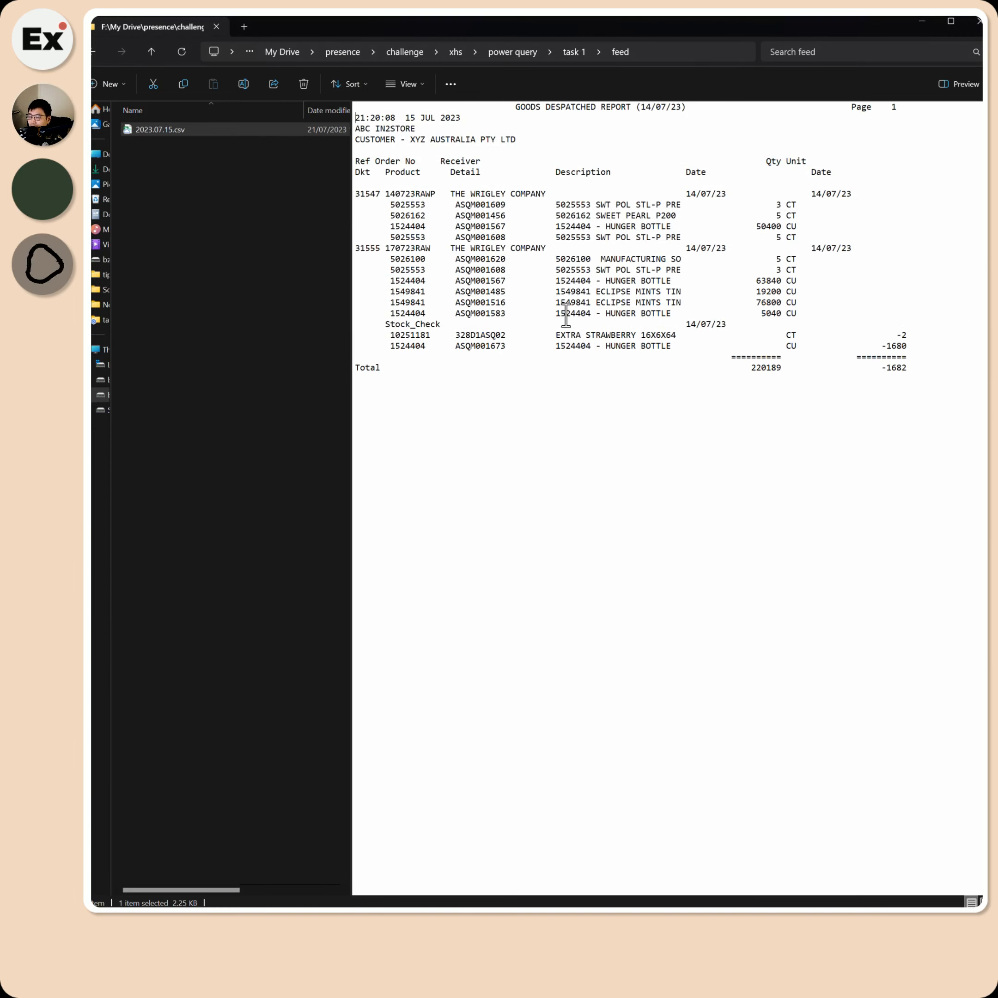
pyautogui.hotkey('alt', 'Tab')
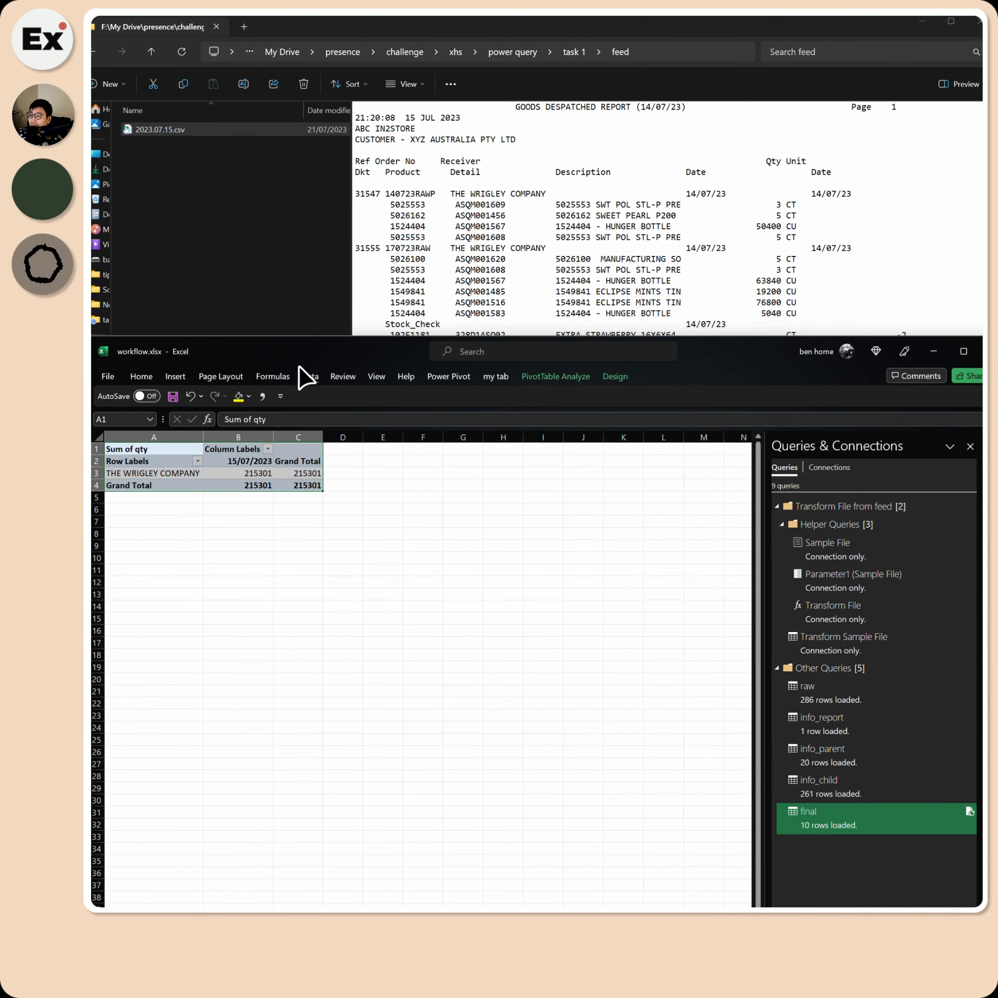
pyautogui.moveTo(303, 357); pyautogui.dragTo(353, 505)
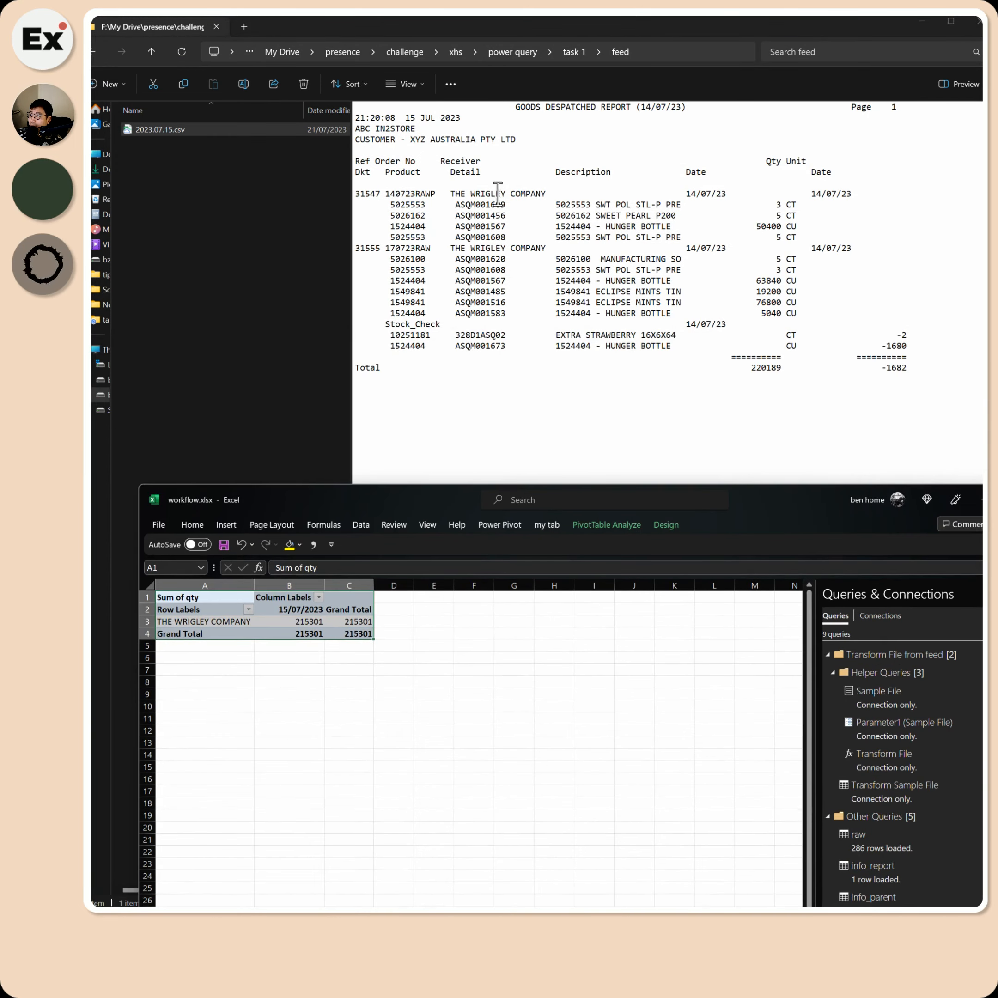
pyautogui.click(198, 621)
pyautogui.moveTo(762, 493); pyautogui.dragTo(656, 331)
# Show the PivotTable Fields list and reposition the workbook window so the feed folder is accessible.
pyautogui.click(565, 366)
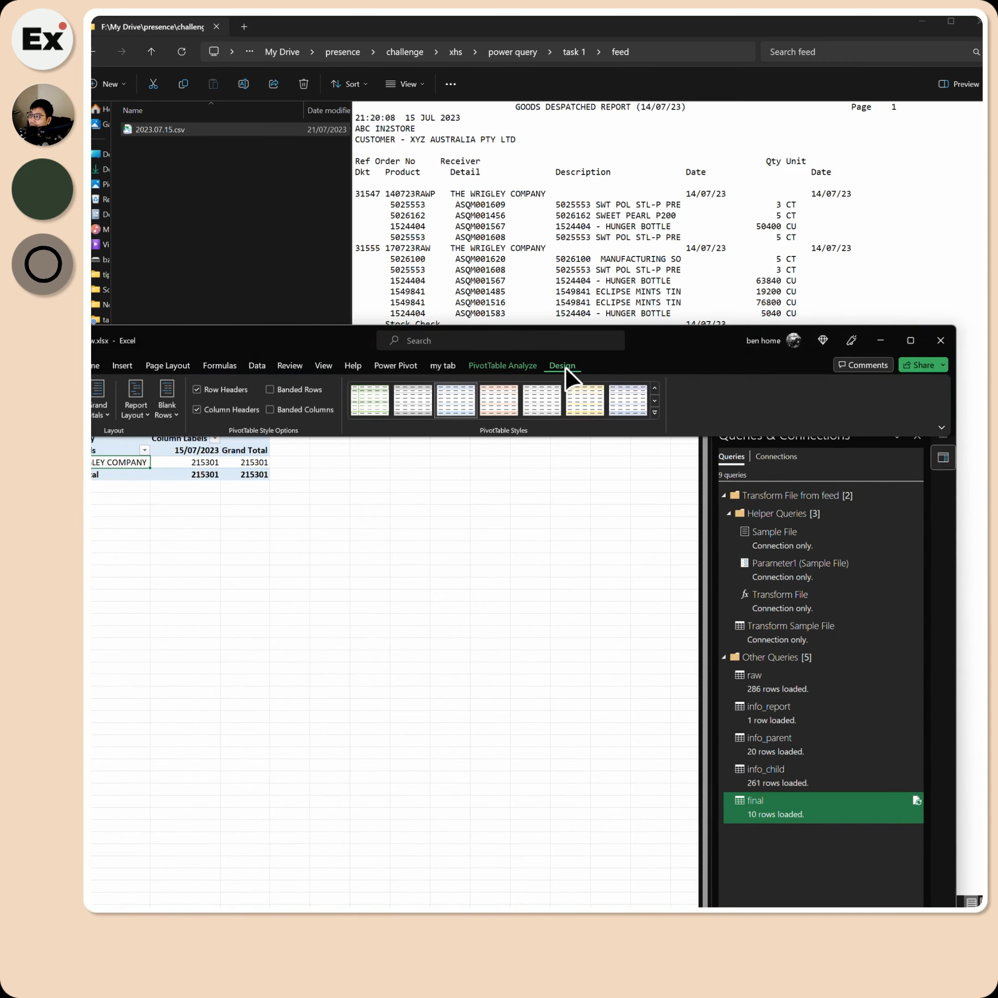
pyautogui.click(512, 367)
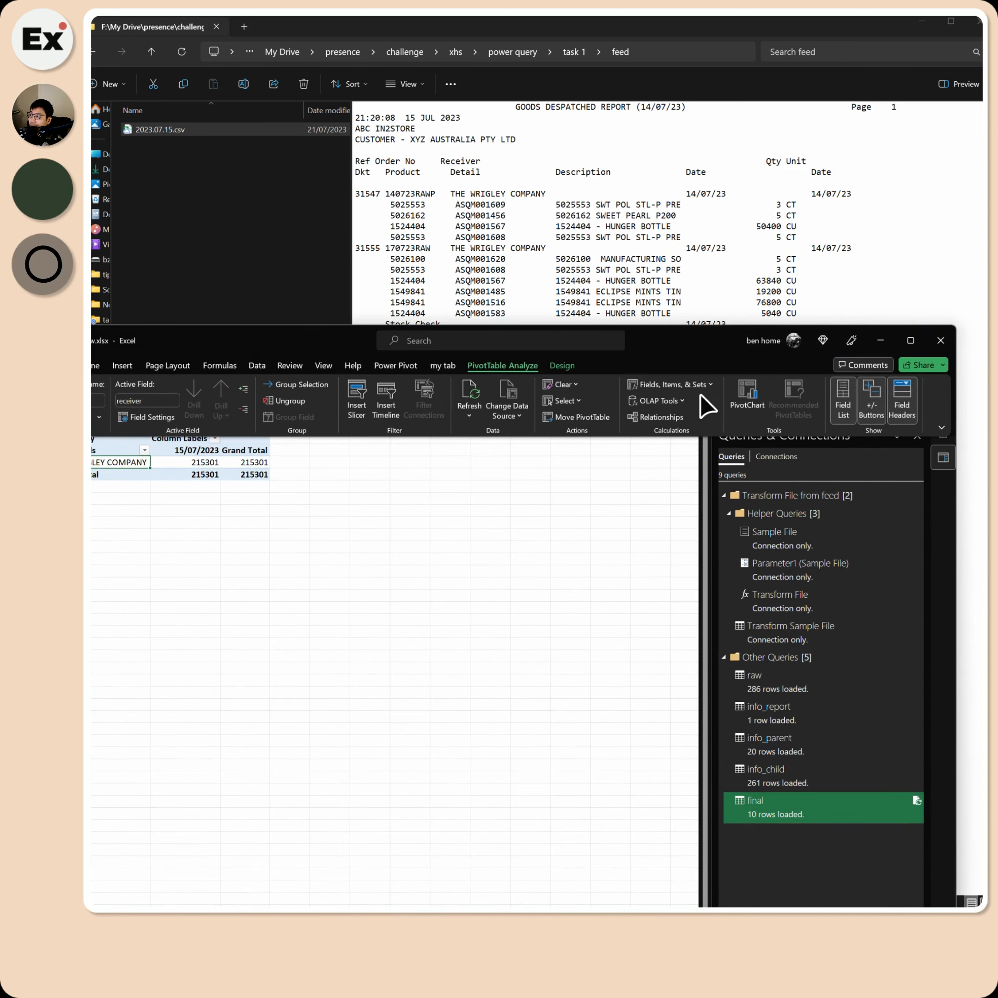
pyautogui.click(849, 406)
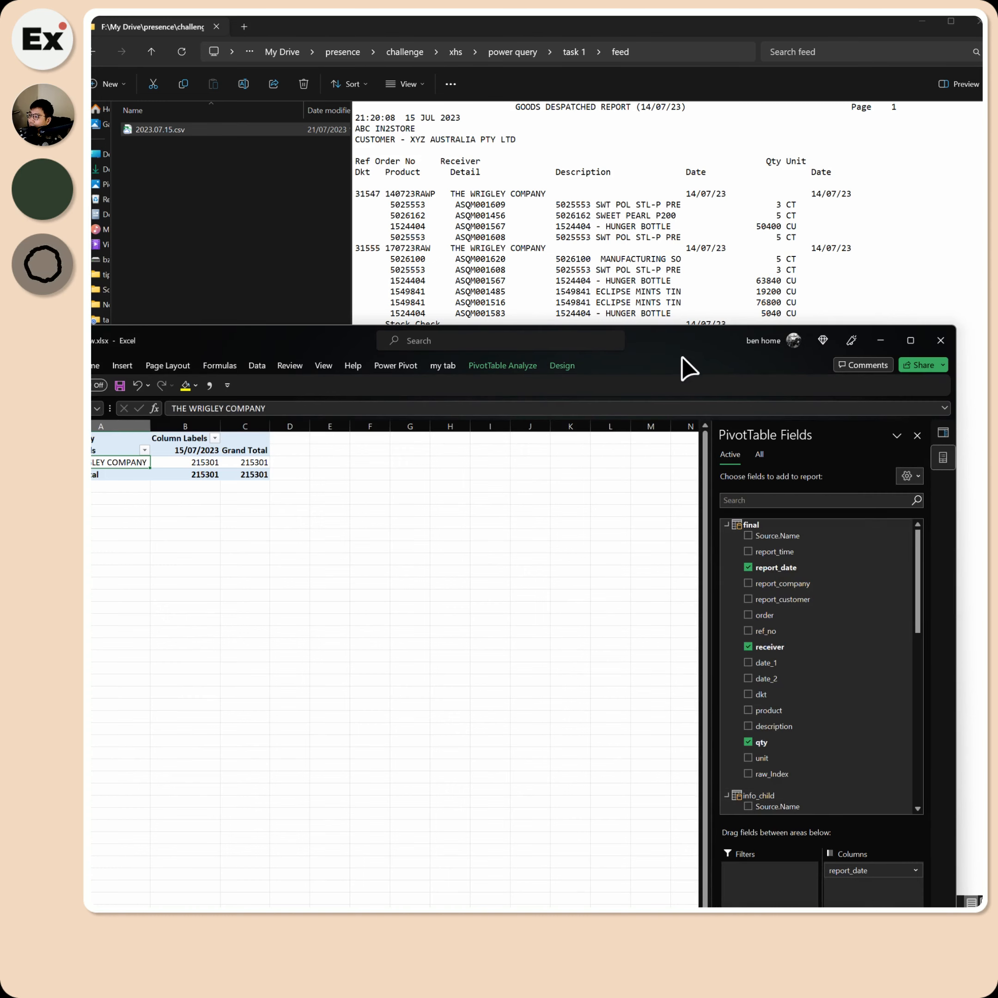
pyautogui.moveTo(689, 368); pyautogui.dragTo(714, 214)
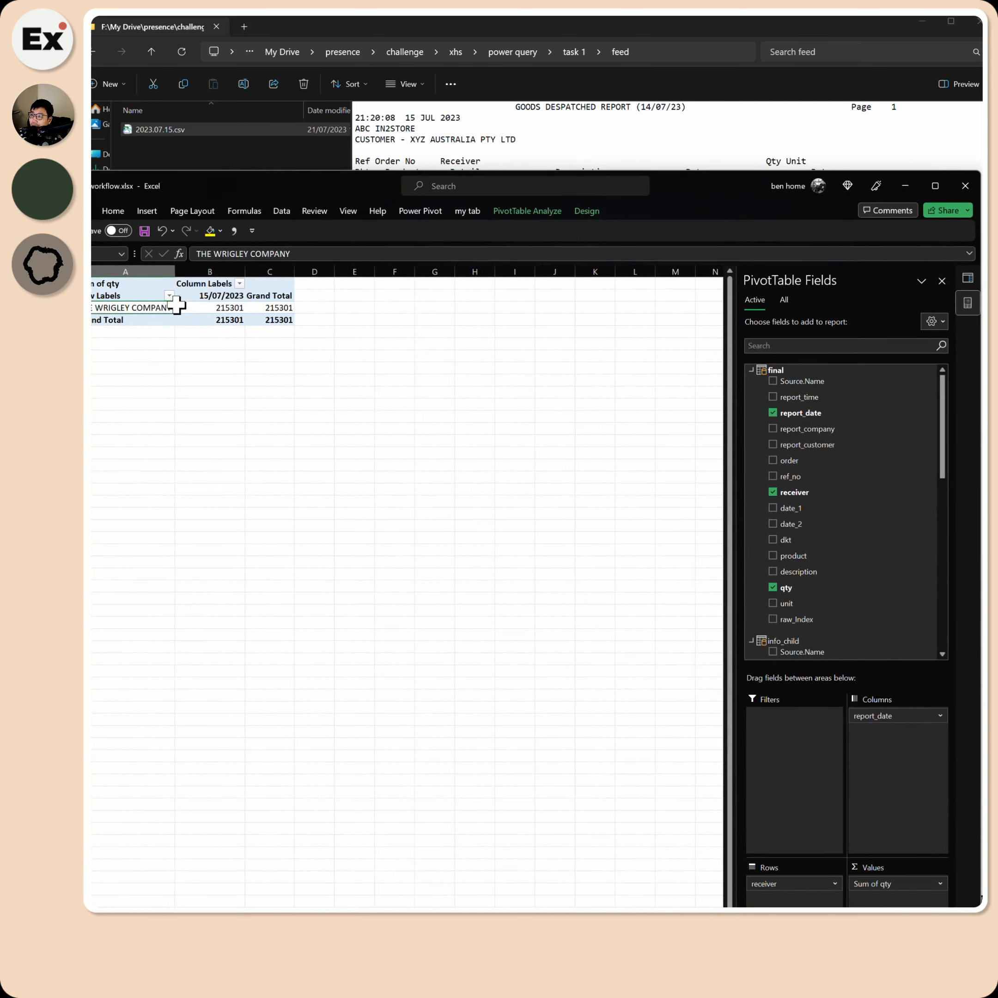
pyautogui.moveTo(319, 195); pyautogui.dragTo(335, 299)
# Put 2023.07.14.csv from the task 1 folder back into the feed folder and delete 2023.07.15.csv there.
pyautogui.click(569, 52)
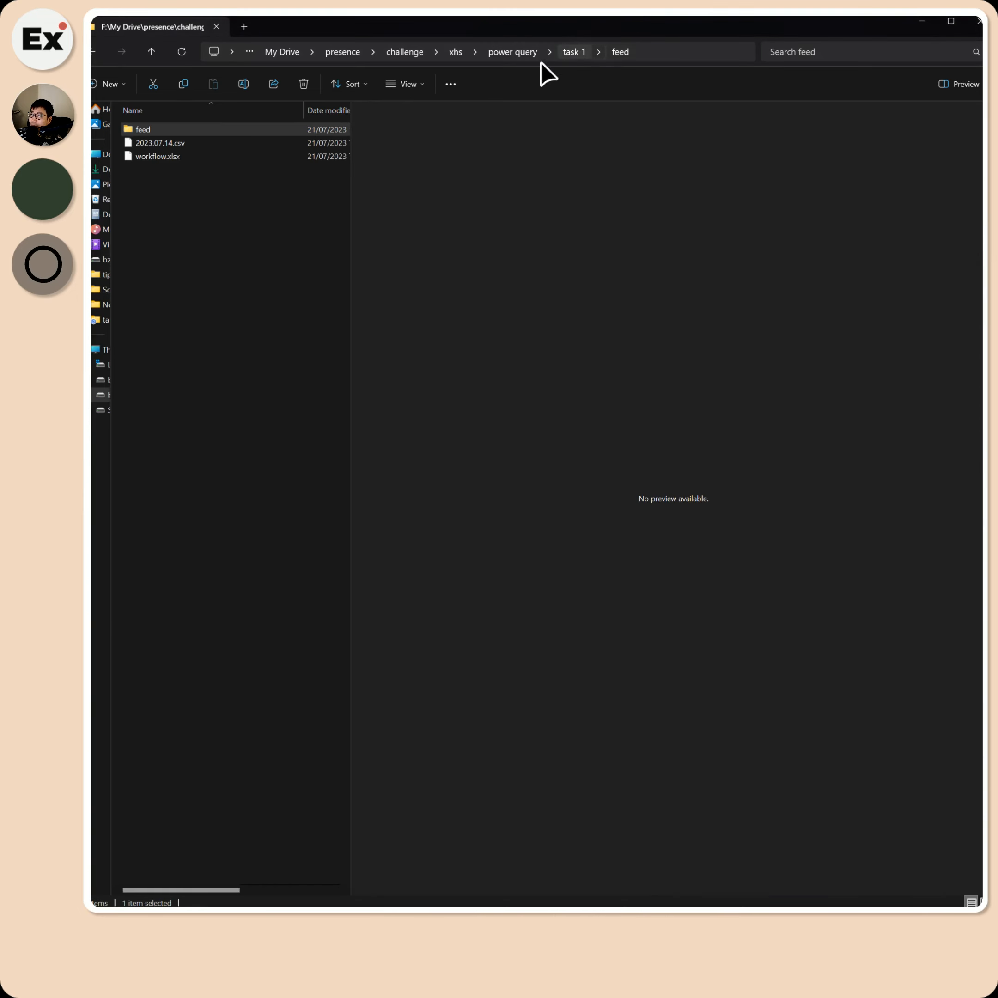
pyautogui.click(163, 143)
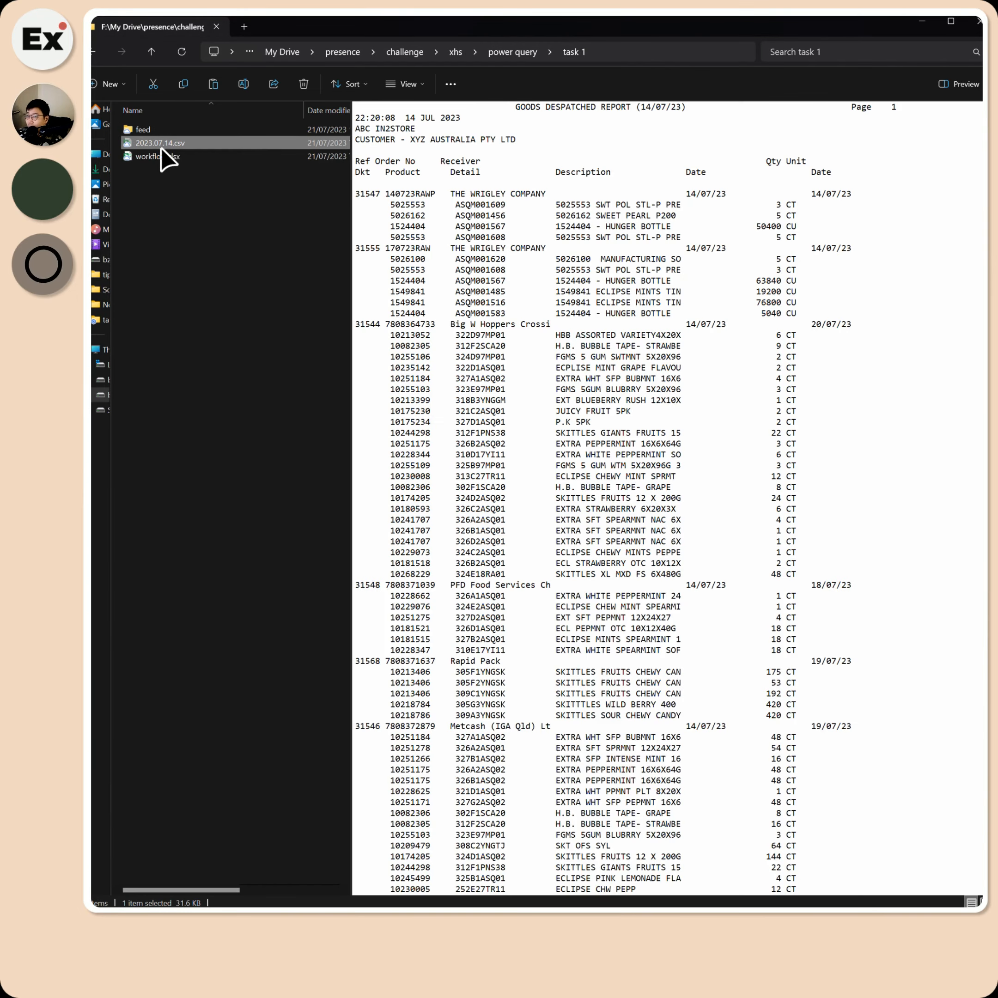
pyautogui.doubleClick(157, 131)
pyautogui.click(178, 130)
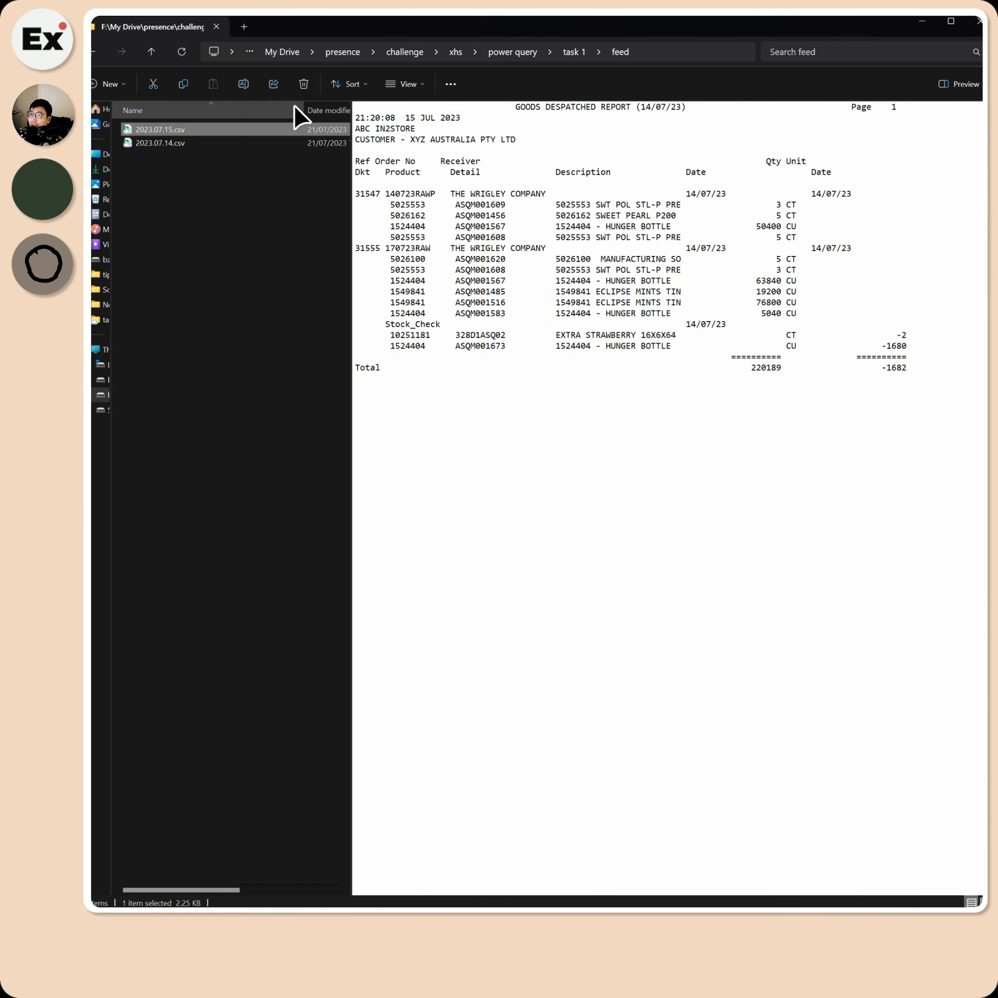
pyautogui.press('Delete')
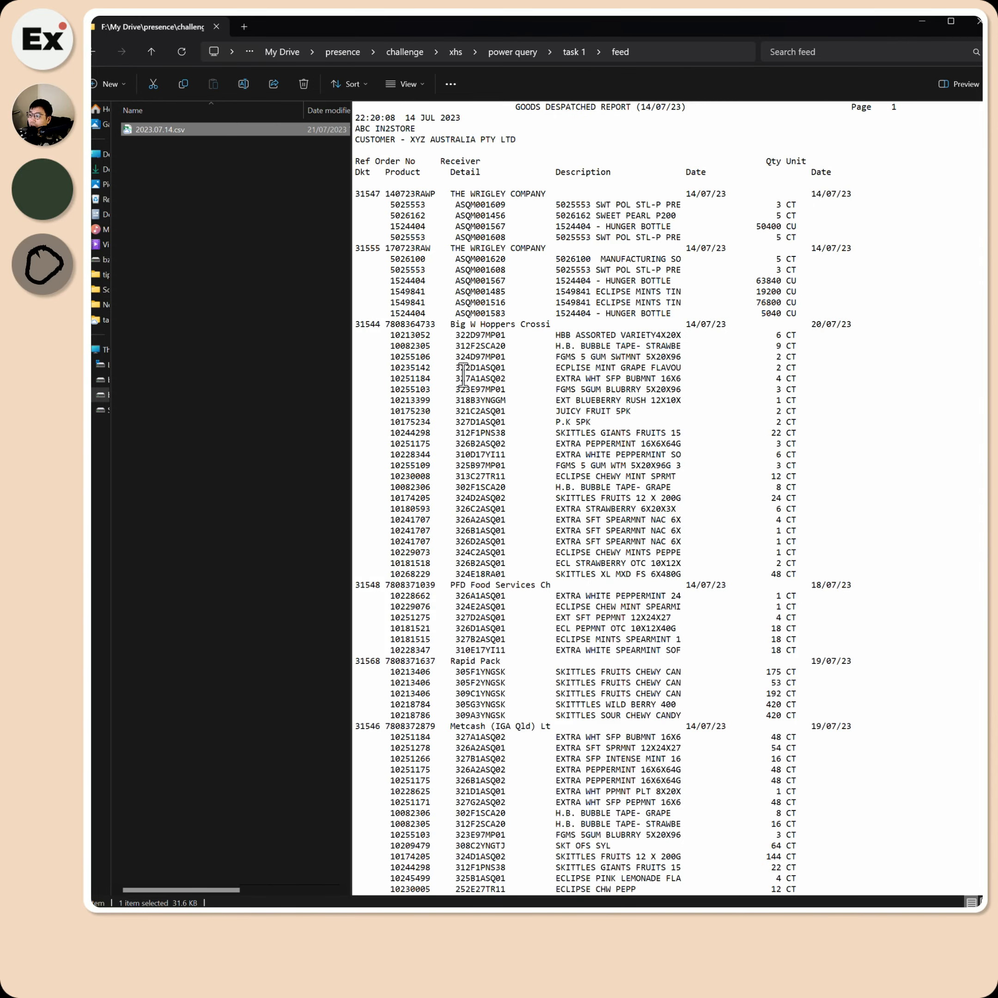
# Return to the workbook, refresh the pivot table and check its date column and list of receivers.
pyautogui.click(419, 920)
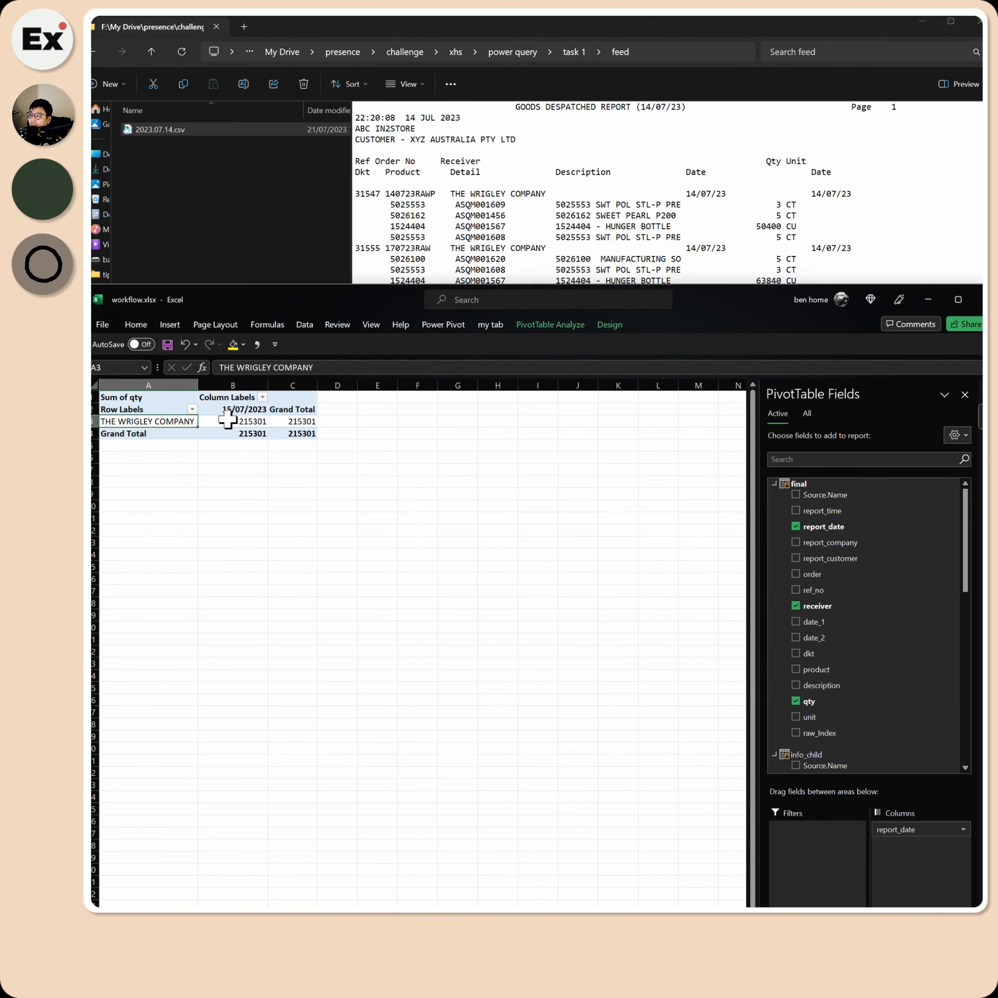
pyautogui.click(230, 420)
pyautogui.rightClick(259, 426)
pyautogui.click(301, 488)
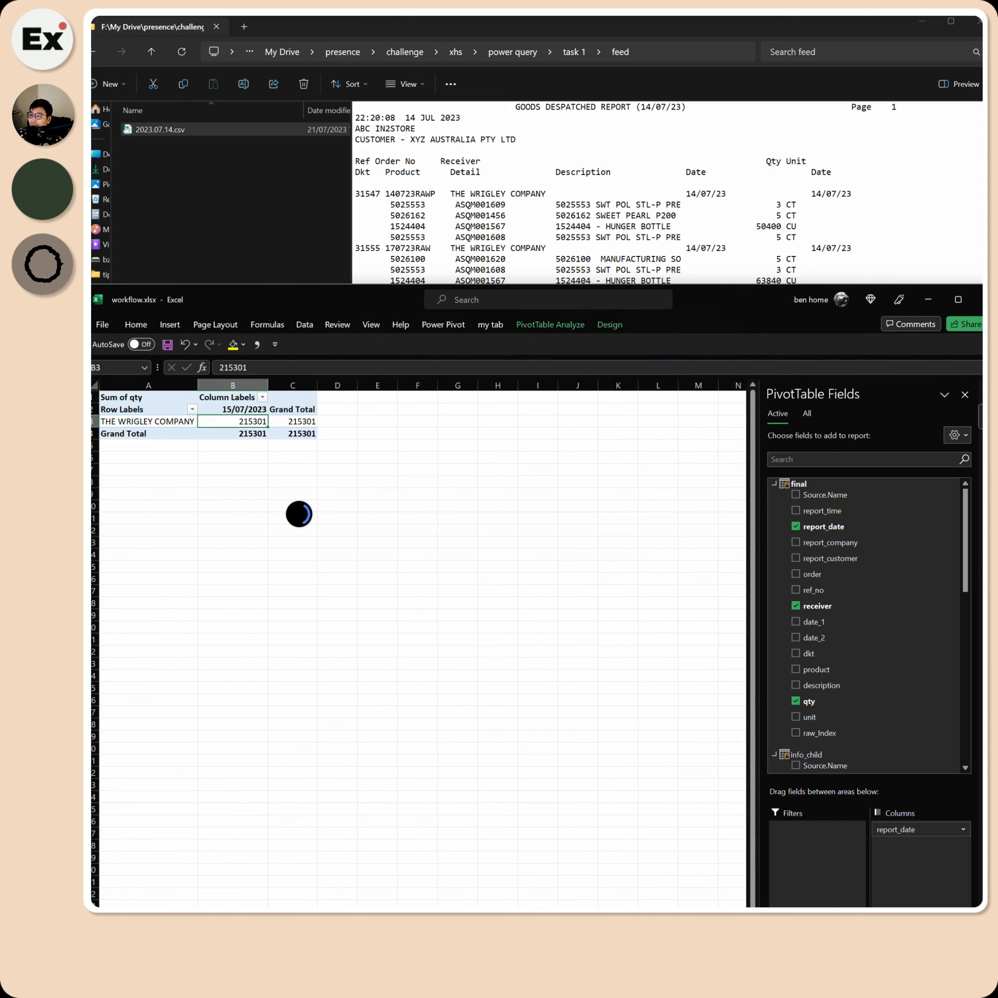
pyautogui.click(242, 409)
pyautogui.moveTo(147, 421); pyautogui.dragTo(145, 639)
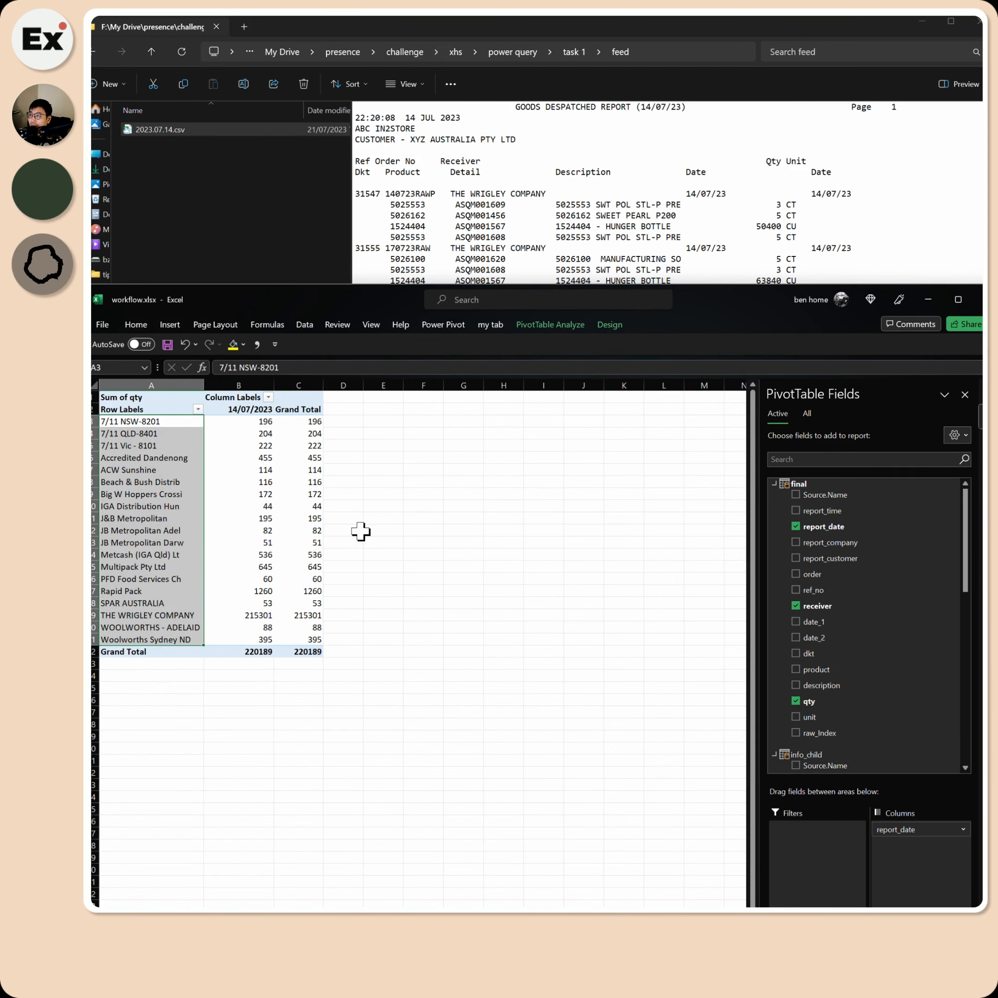
# Compare the pivot table's receivers and quantities with the 2023.07.14.csv report, then bring up the workbook's query list.
pyautogui.moveTo(347, 300); pyautogui.dragTo(402, 345)
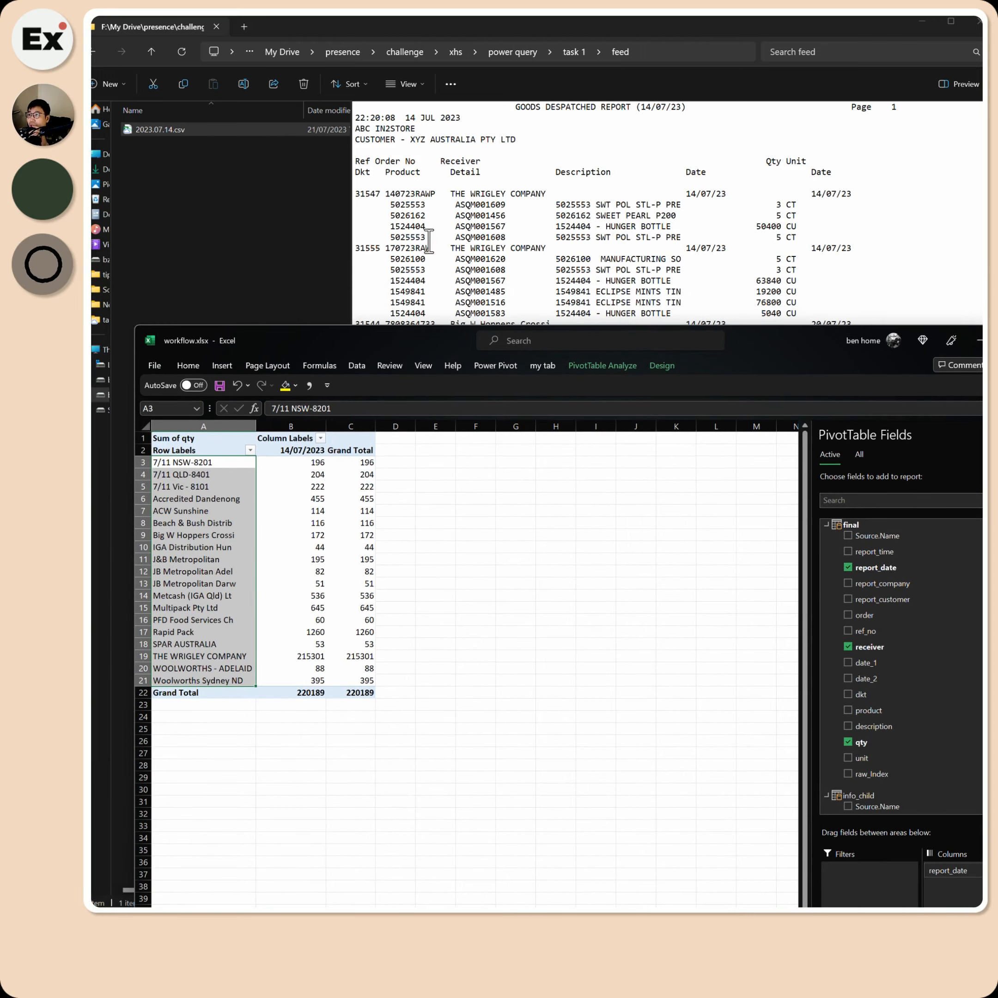
pyautogui.moveTo(456, 348); pyautogui.dragTo(397, 592)
pyautogui.click(375, 192)
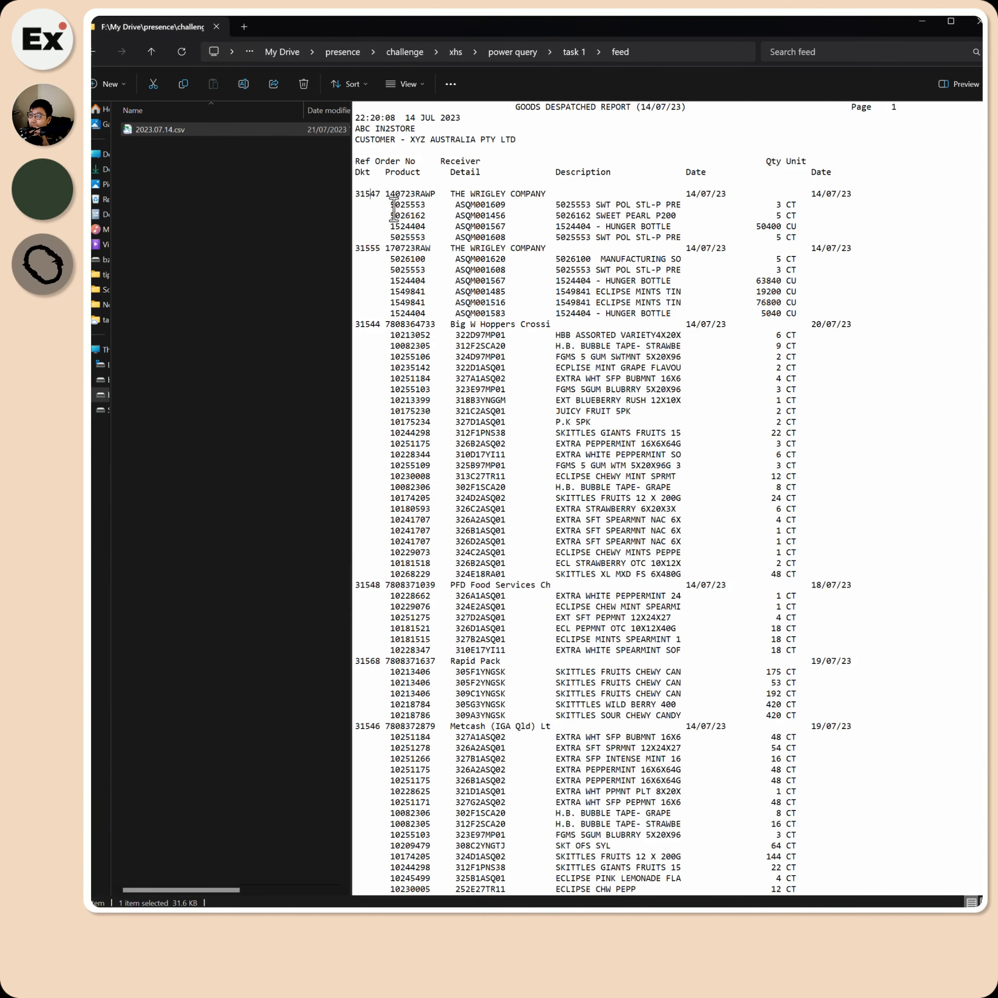
pyautogui.hotkey('alt', 'Tab')
pyautogui.moveTo(373, 588); pyautogui.dragTo(371, 140)
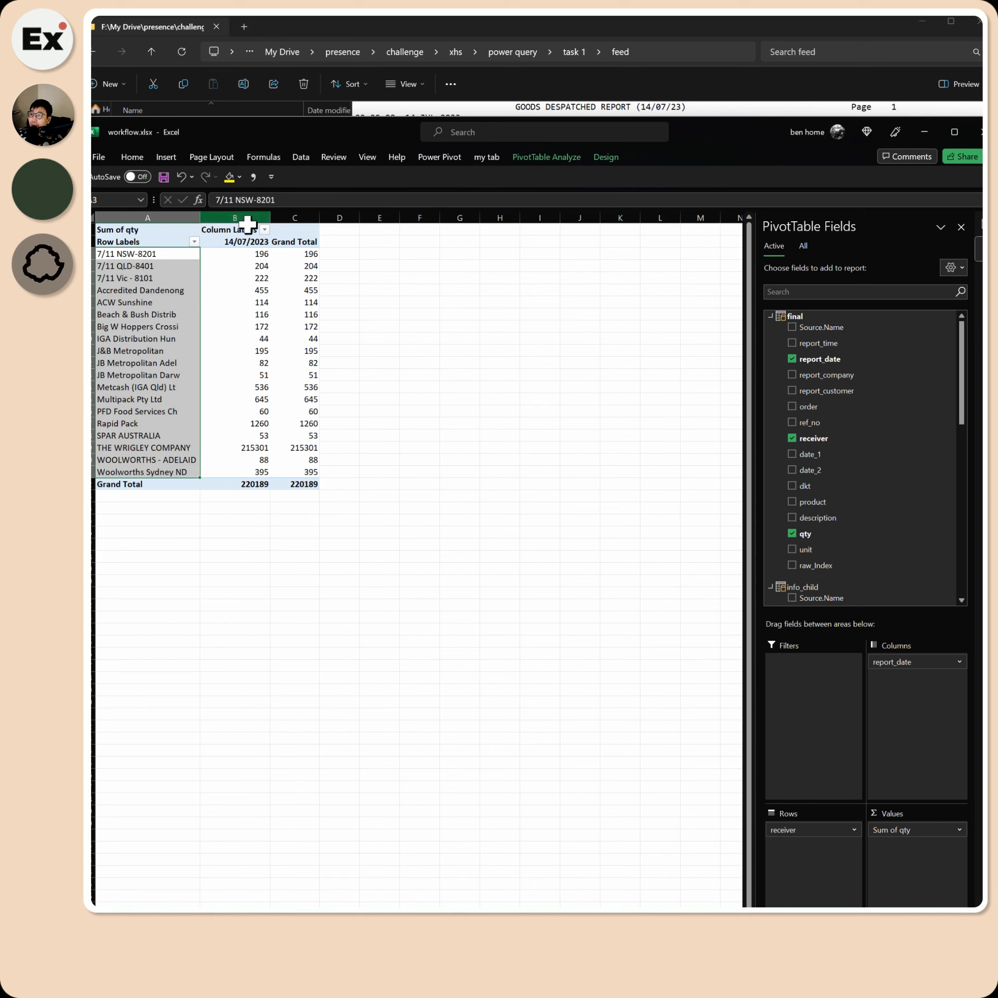
pyautogui.click(257, 332)
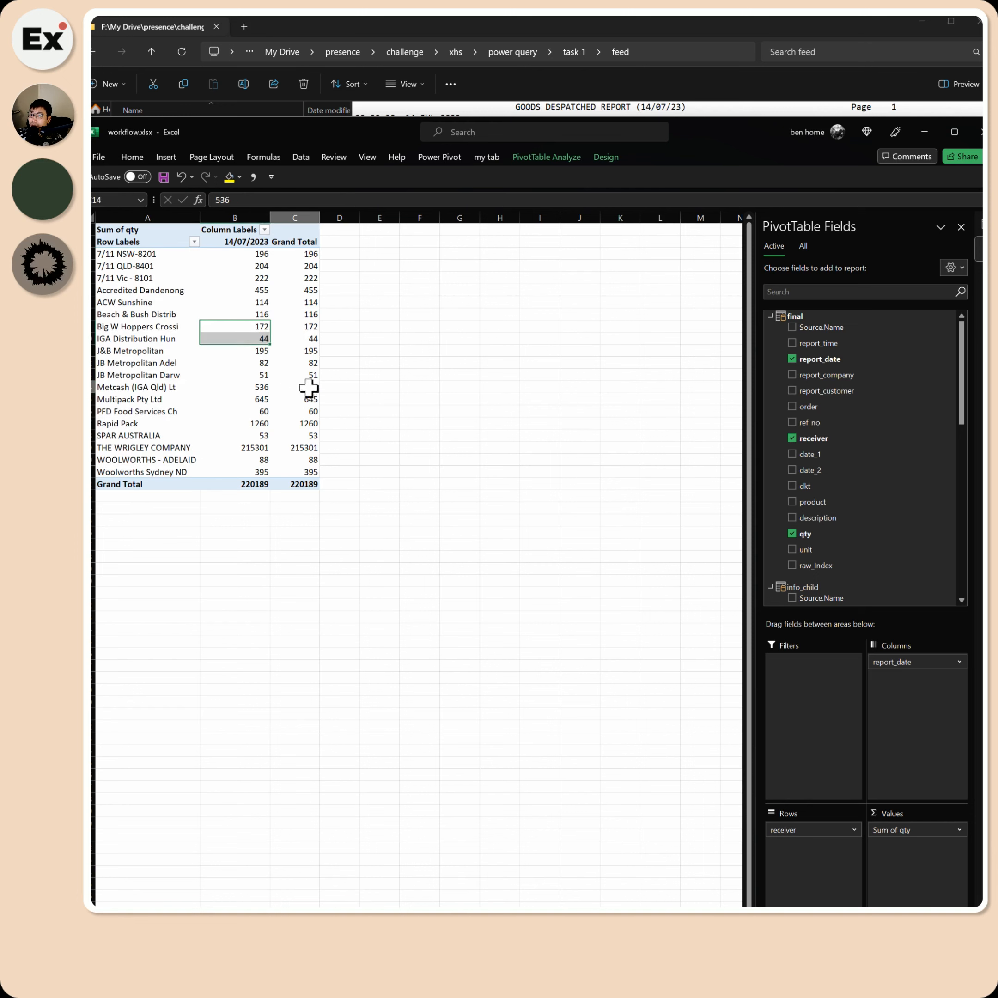
pyautogui.click(214, 373)
pyautogui.click(411, 362)
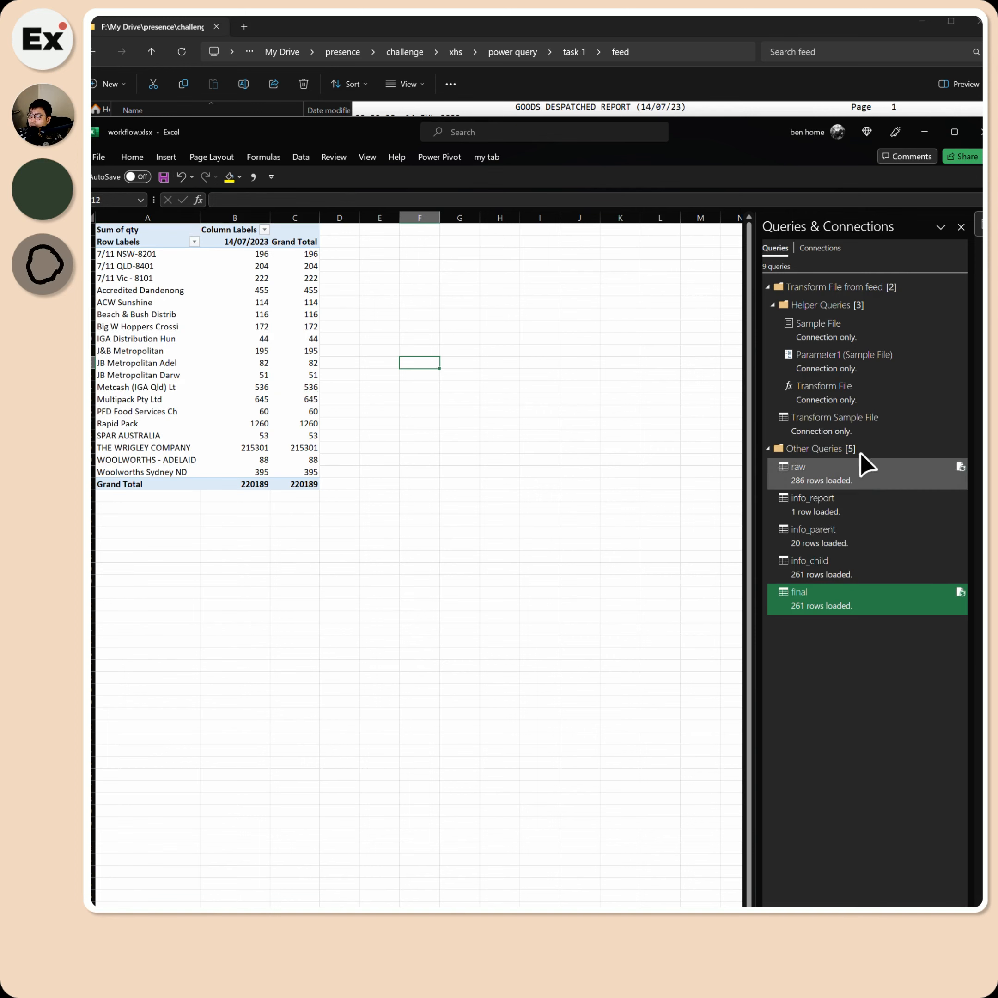
# Check the 2023.07.14.csv report header against the data previews of the info_report and info_parent queries.
pyautogui.moveTo(700, 136); pyautogui.dragTo(676, 447)
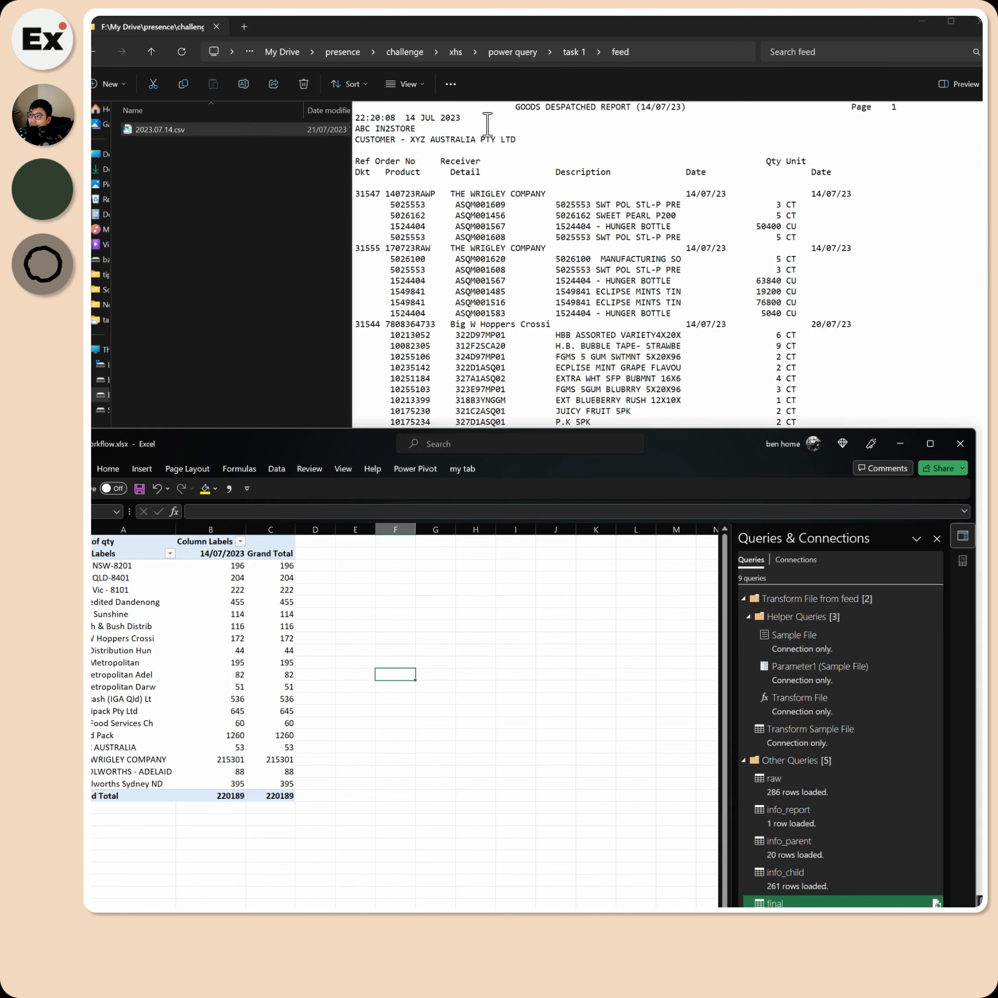
pyautogui.click(513, 136)
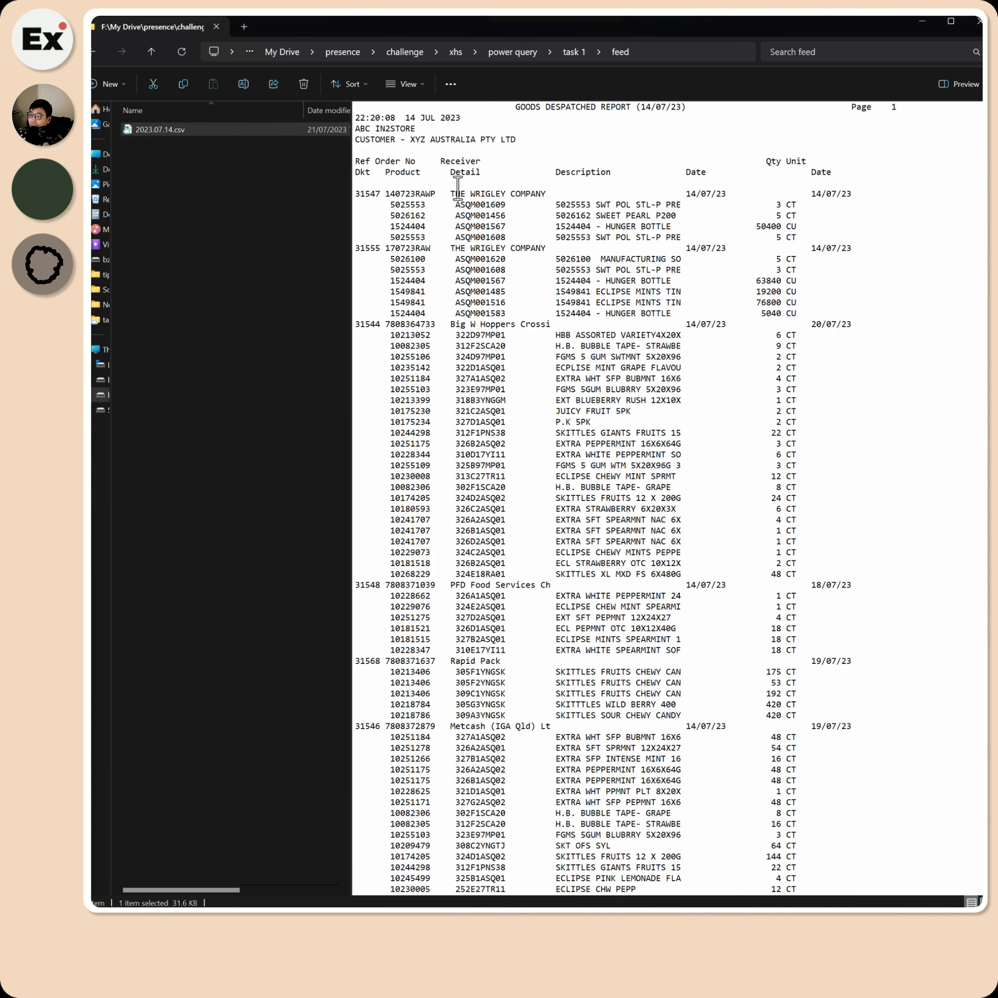
pyautogui.hotkey('alt', 'Tab')
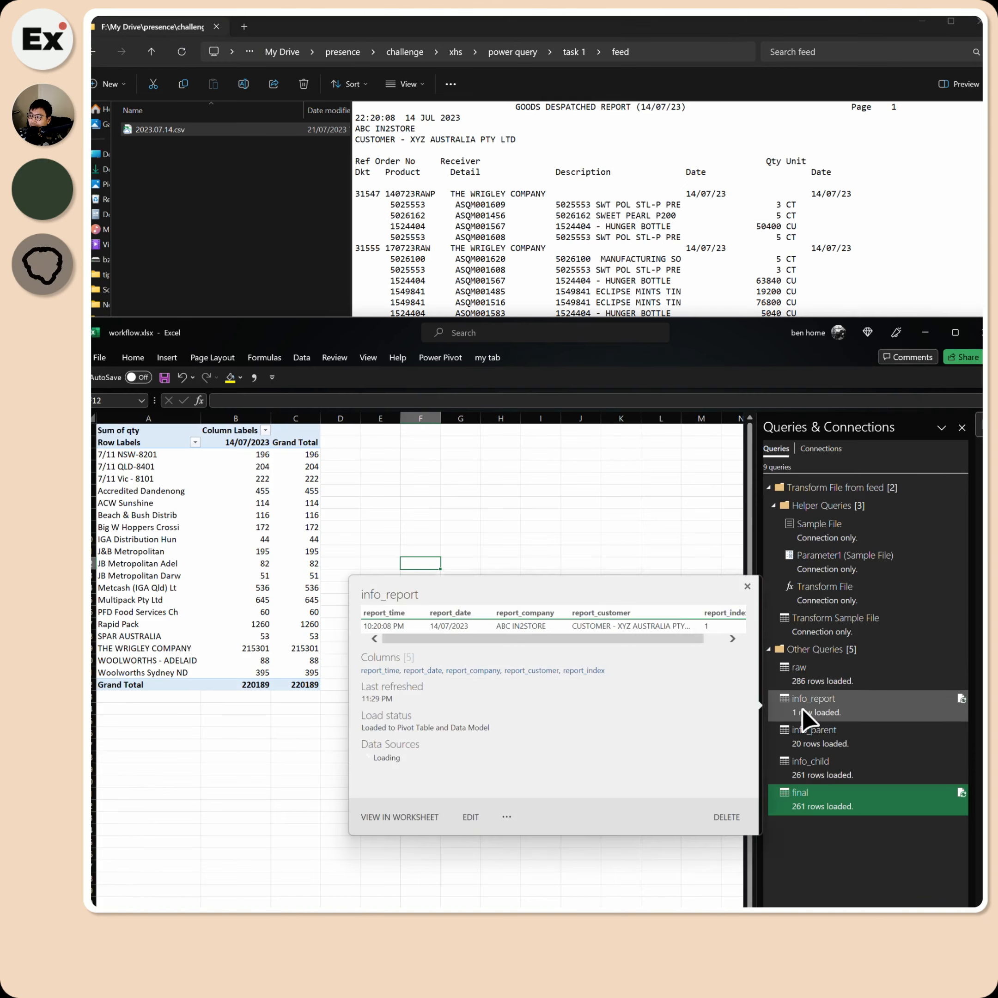
pyautogui.moveTo(843, 747)
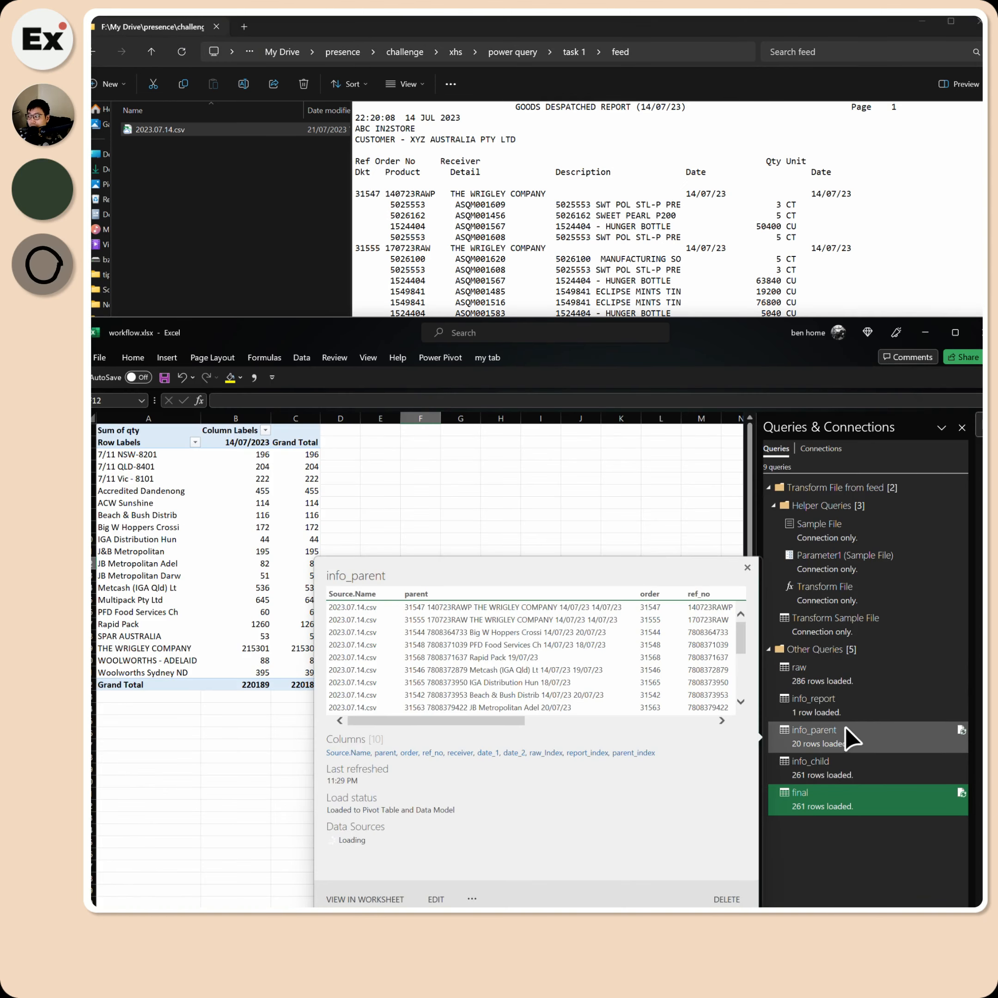
pyautogui.moveTo(852, 708)
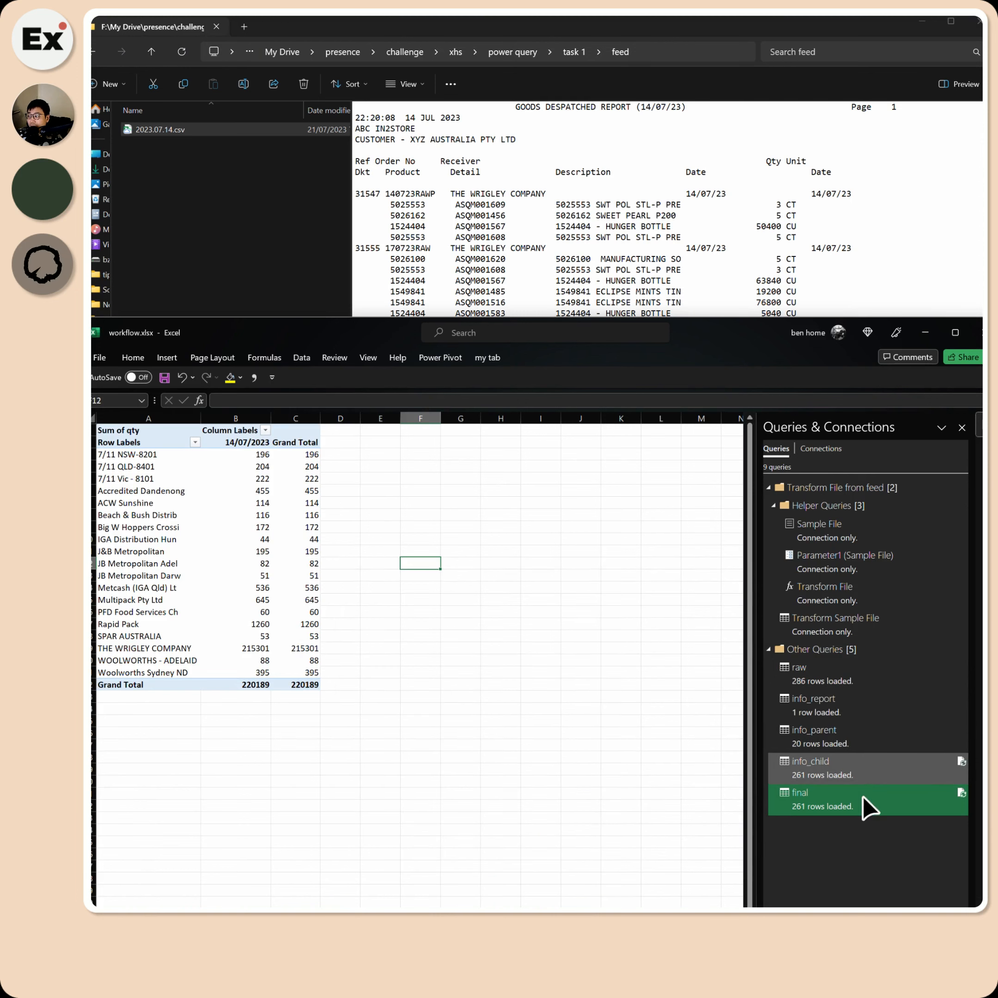
pyautogui.moveTo(794, 807)
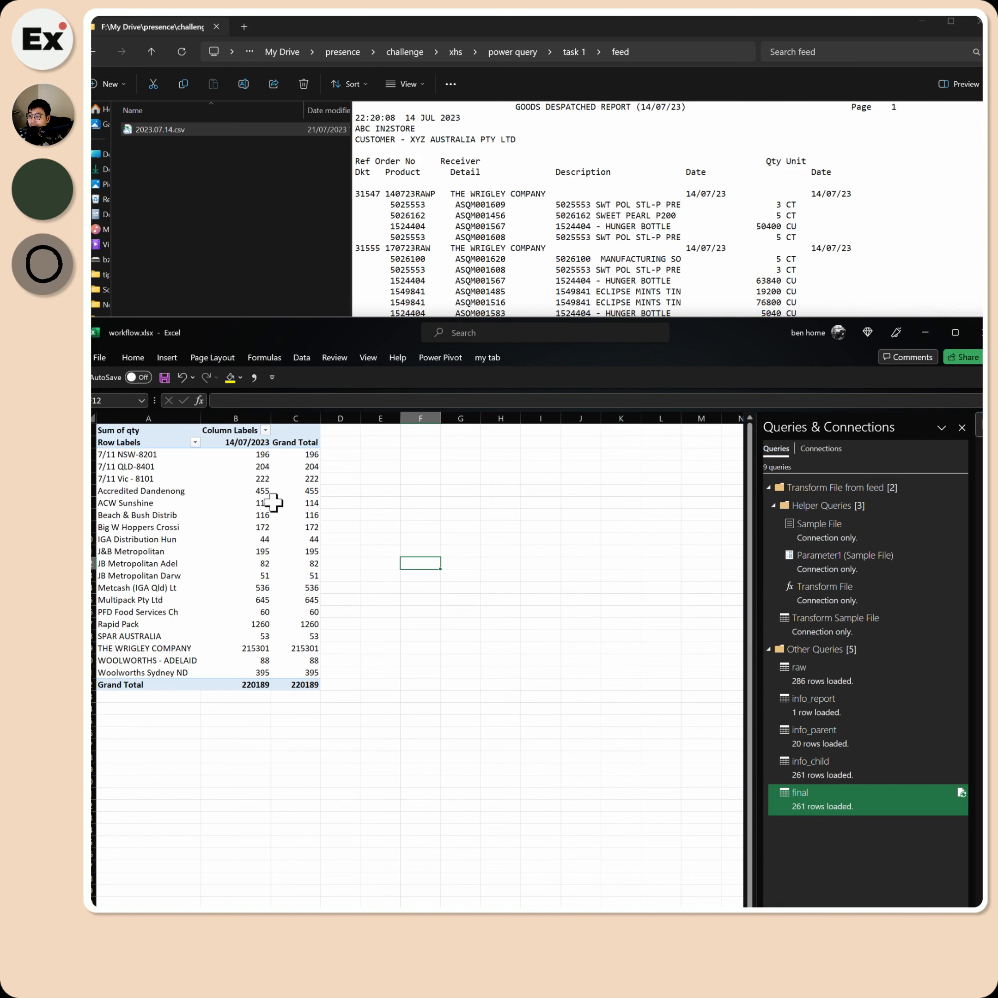
# Delete columns A to C, removing the pivot table from the worksheet.
pyautogui.moveTo(157, 417); pyautogui.dragTo(305, 417)
pyautogui.rightClick(189, 448)
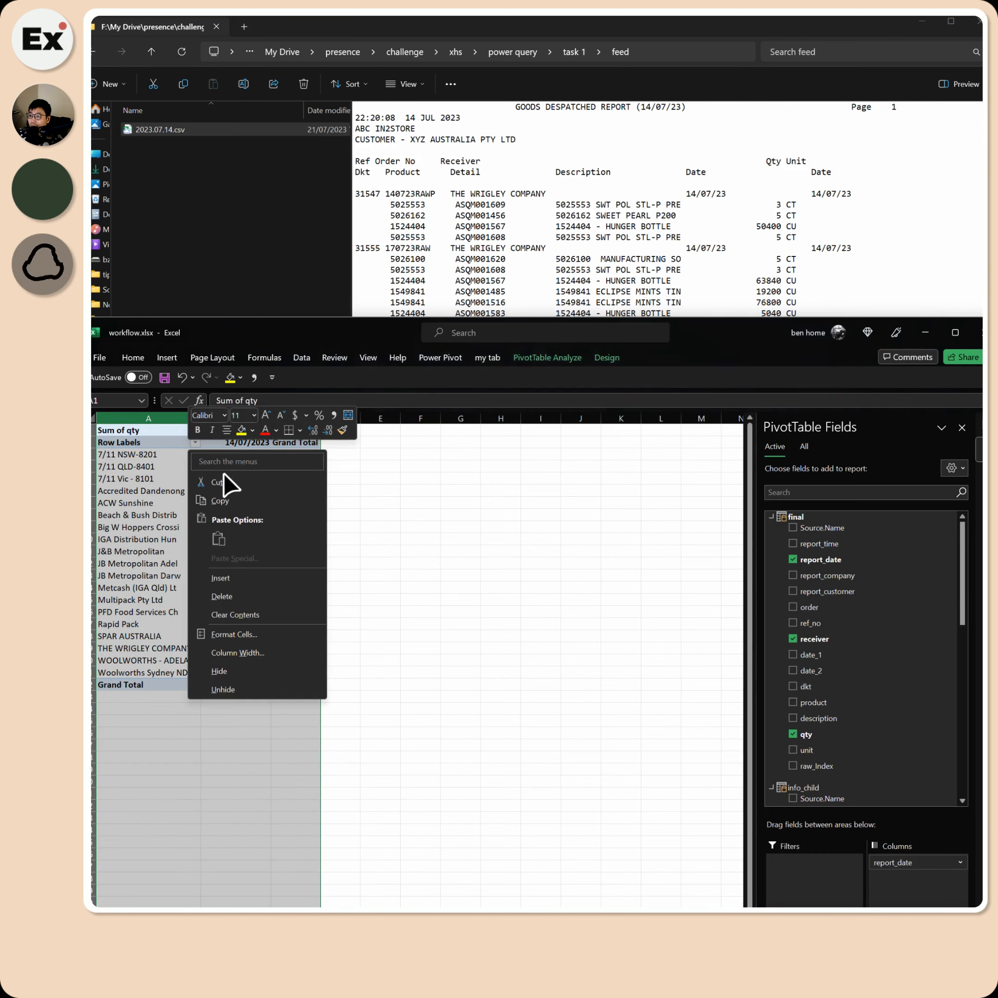
pyautogui.click(263, 598)
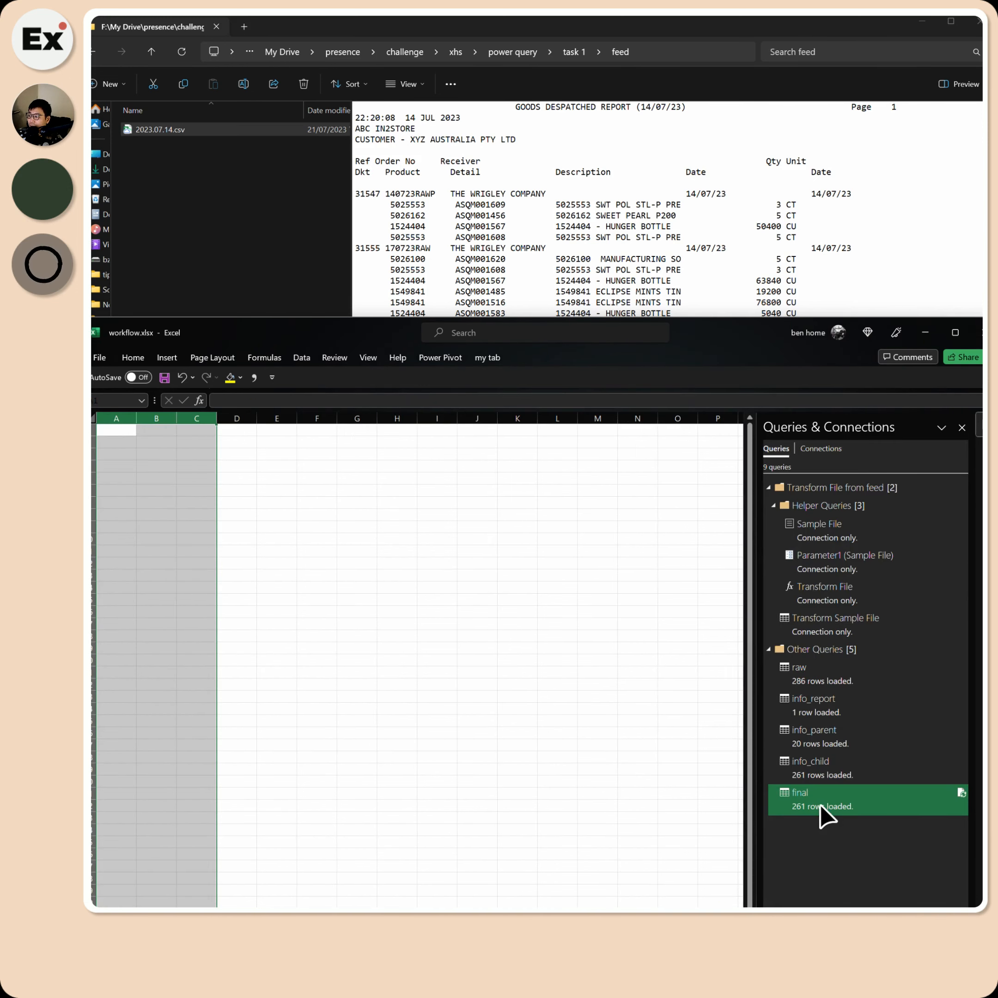
# Load the final query as a table at cell A1 of the existing worksheet, keeping it in the Data Model, and close the query list.
pyautogui.rightClick(821, 805)
pyautogui.click(863, 896)
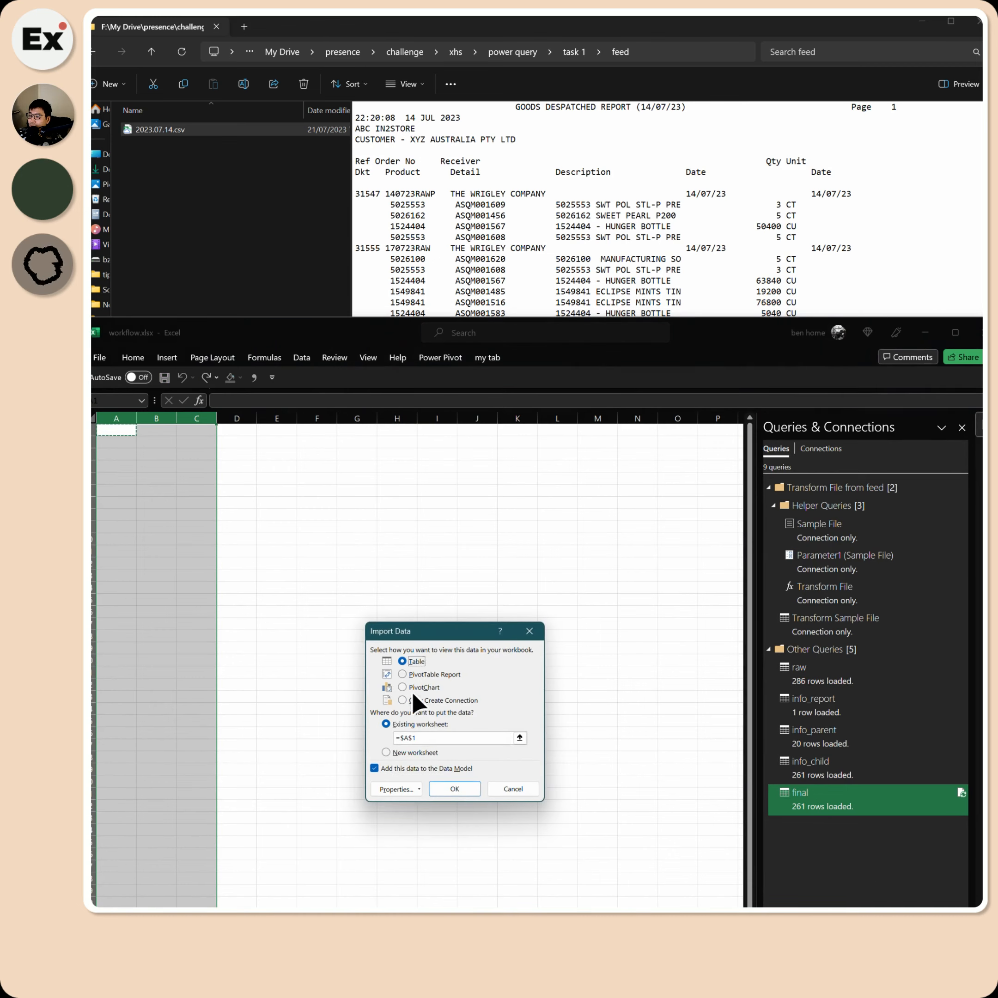
pyautogui.click(454, 789)
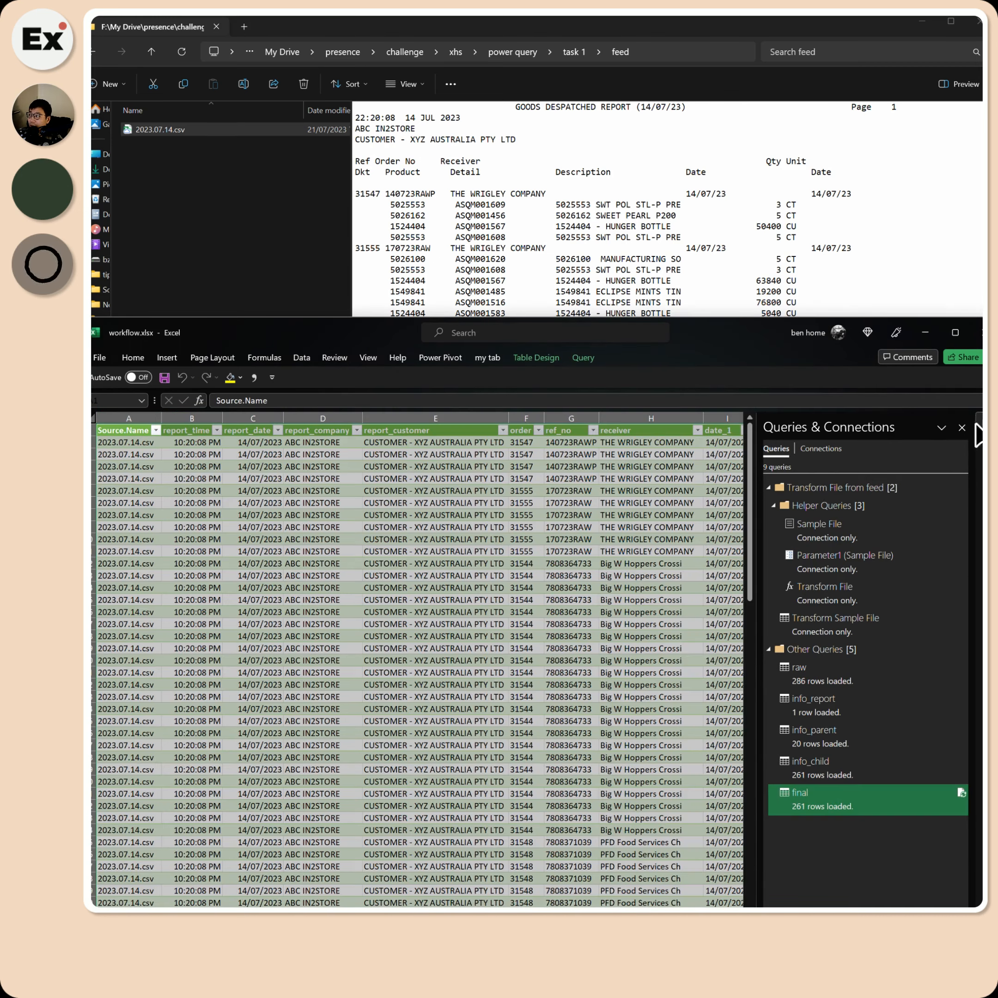
pyautogui.click(962, 428)
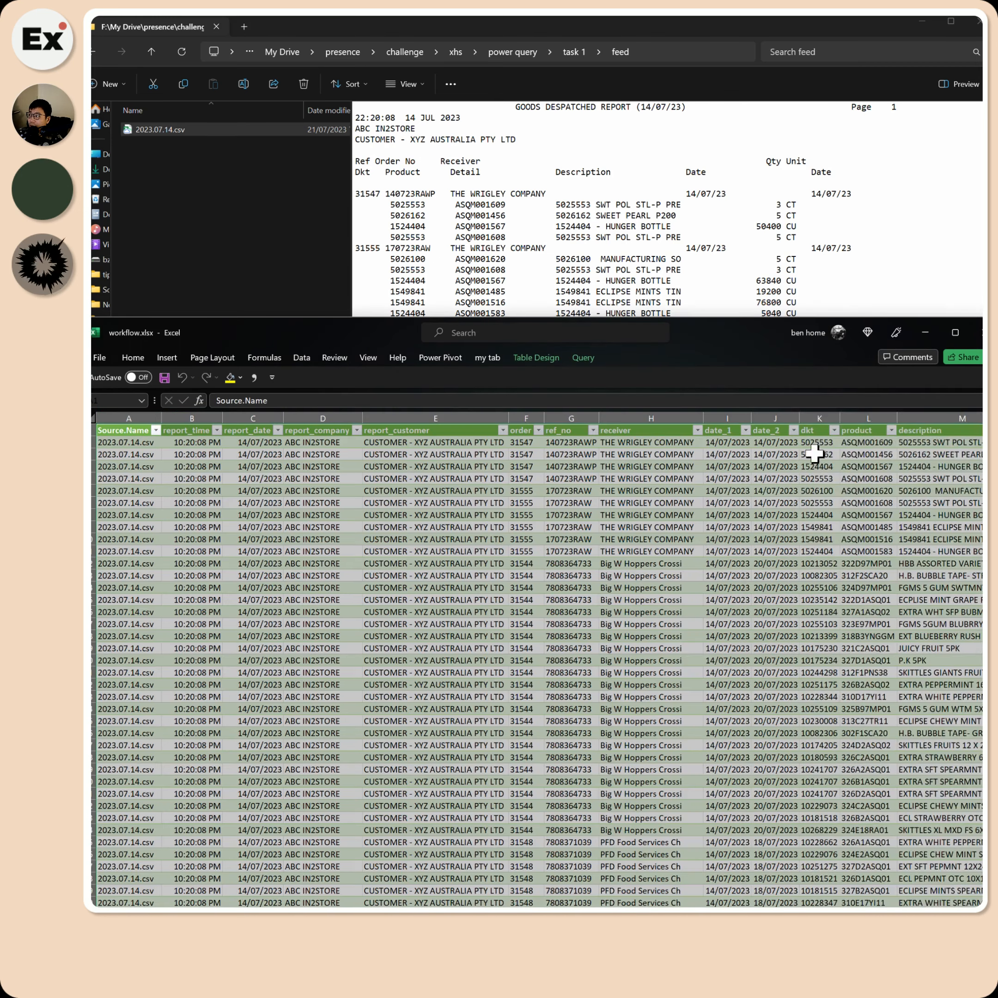
# Examine the first rows of the loaded table, checking the report, order, receiver and product detail fields against the 2023.07.14.csv report.
pyautogui.moveTo(128, 443); pyautogui.dragTo(933, 453)
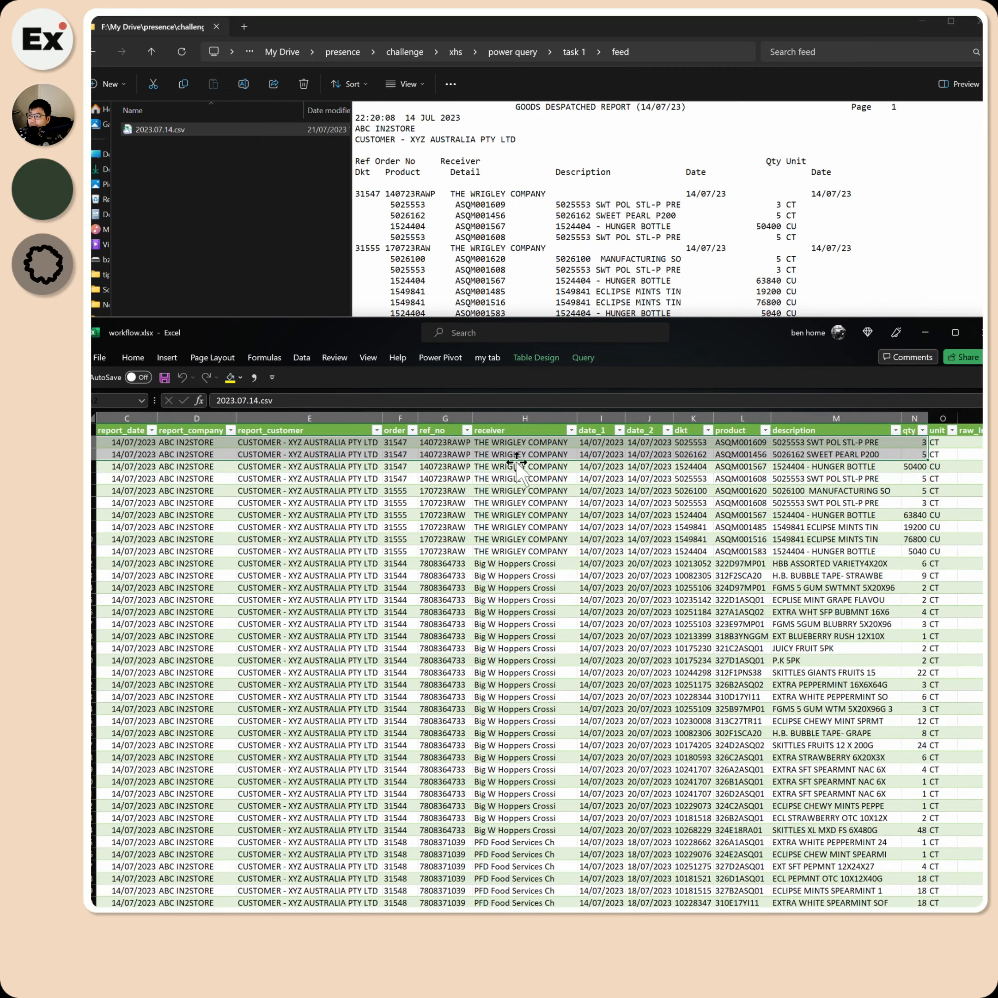
pyautogui.click(178, 443)
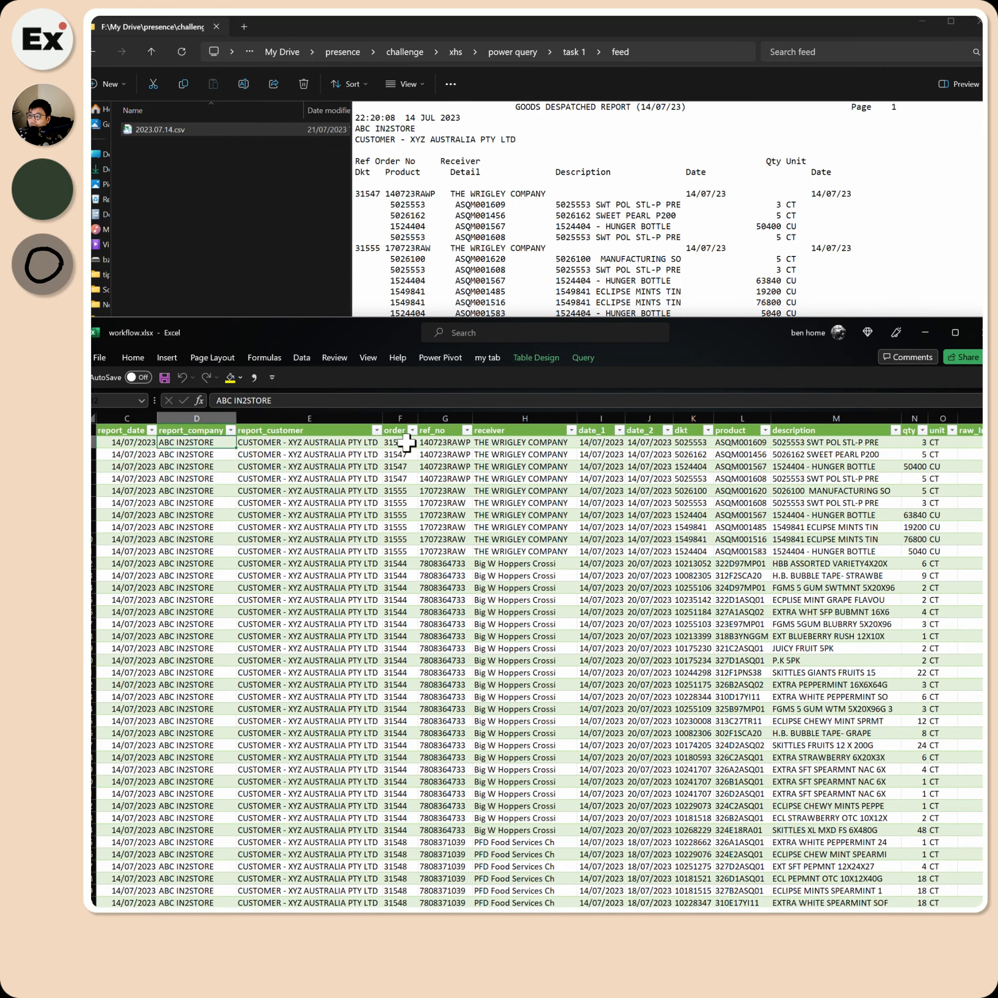
pyautogui.moveTo(407, 443); pyautogui.dragTo(601, 441)
pyautogui.moveTo(695, 442); pyautogui.dragTo(942, 443)
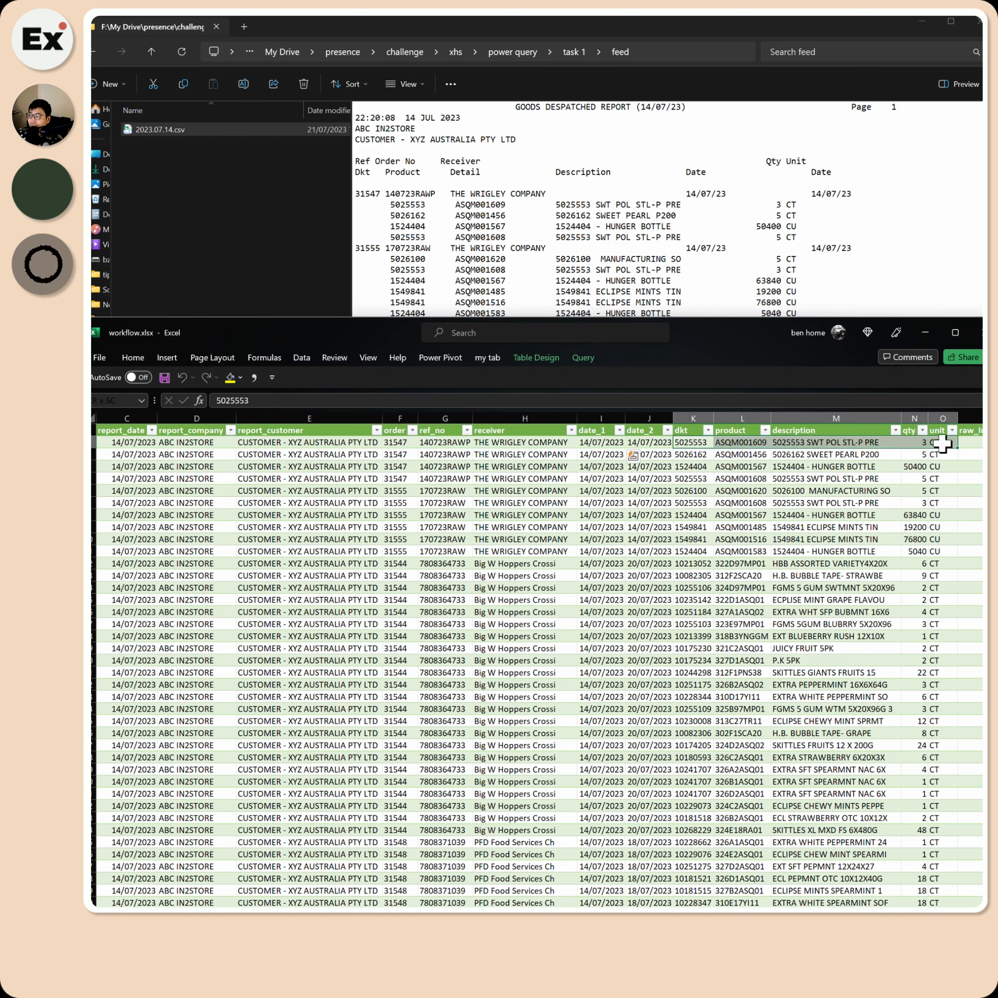